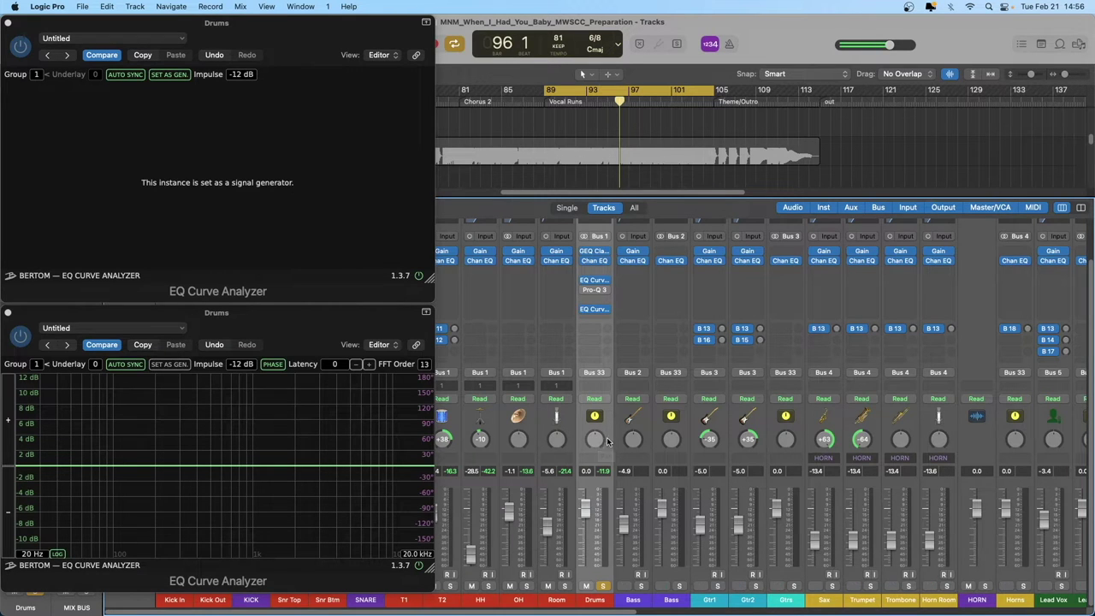
# Look up the stereo version of Bertom's EQ Curve Analyzer for the Drums bus slot above Pro-Q 3
pyautogui.moveTo(594, 291)
pyautogui.moveTo(593, 310)
pyautogui.click(605, 280)
pyautogui.moveTo(638, 571)
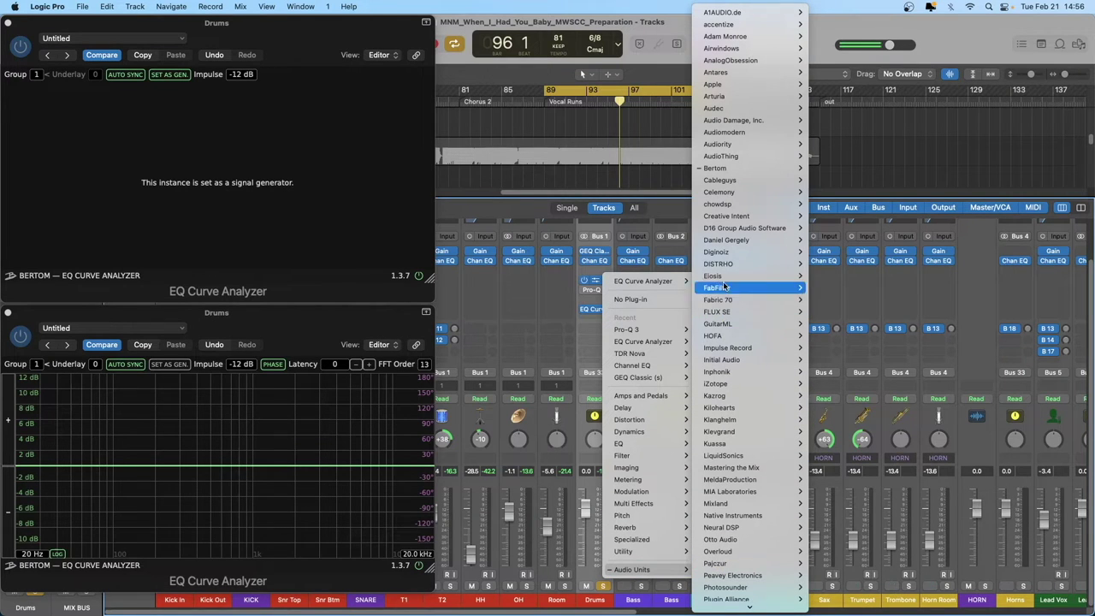
pyautogui.moveTo(803, 168)
pyautogui.moveTo(836, 169)
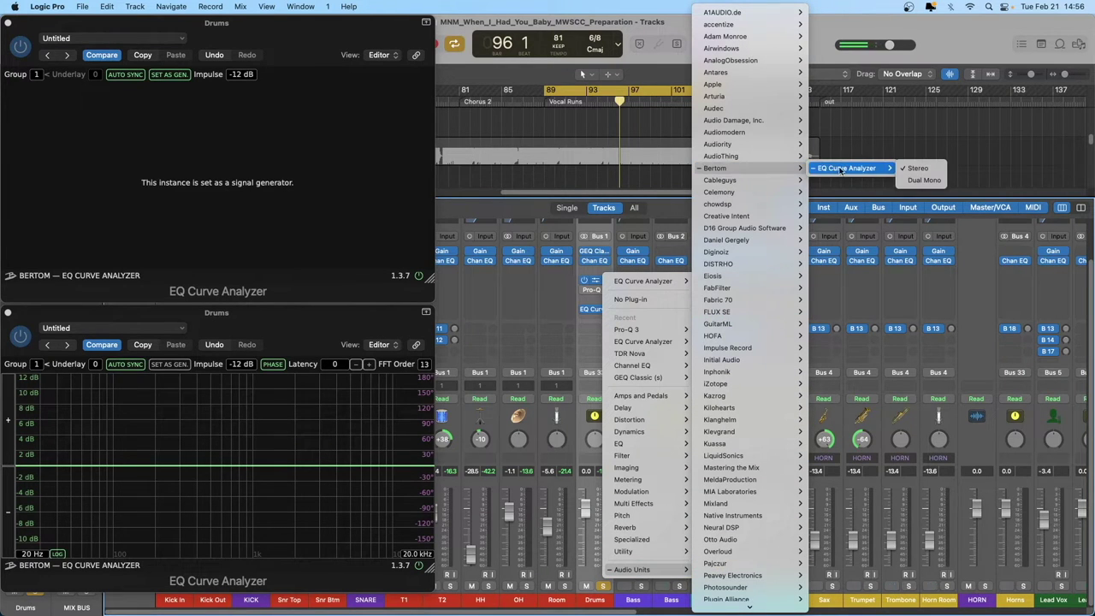
pyautogui.click(917, 167)
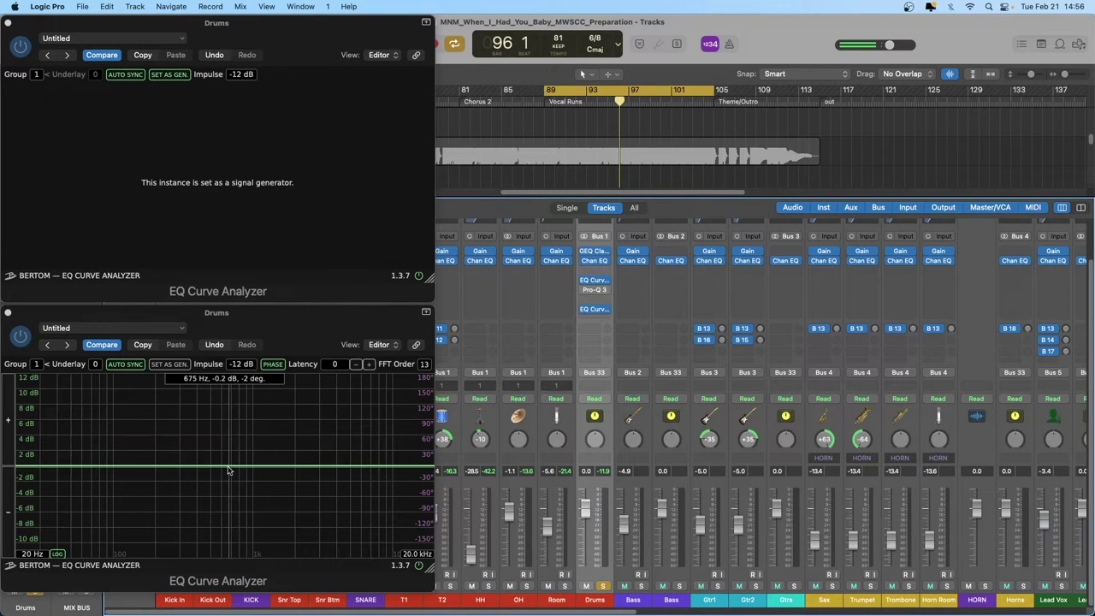
# Close the signal generator instance's window and move the remaining EQ Curve Analyzer window into its place
pyautogui.click(268, 359)
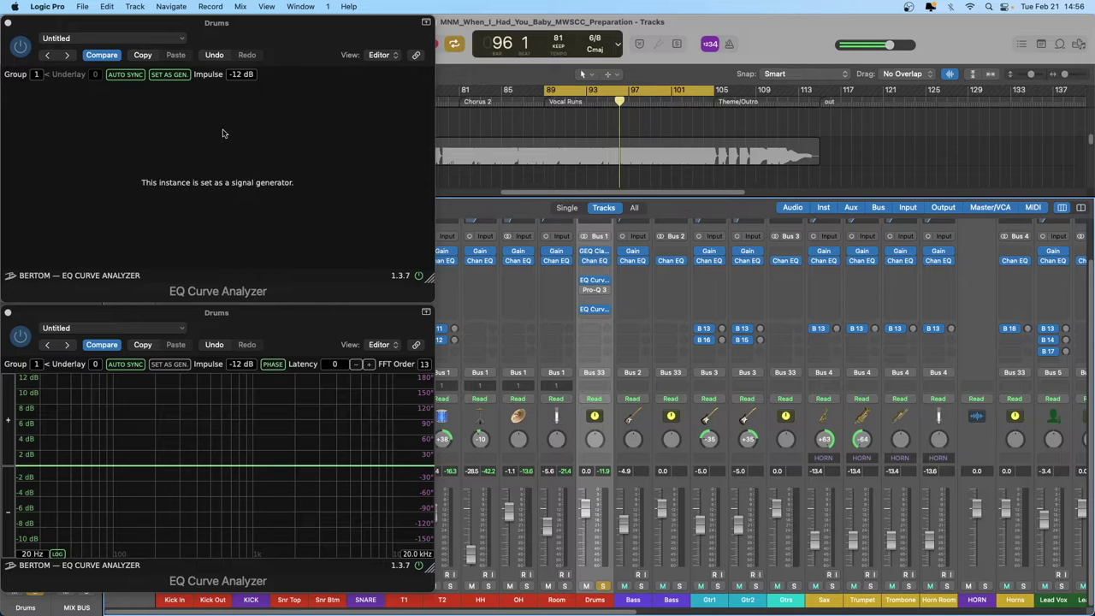
pyautogui.moveTo(143, 23); pyautogui.dragTo(142, 23)
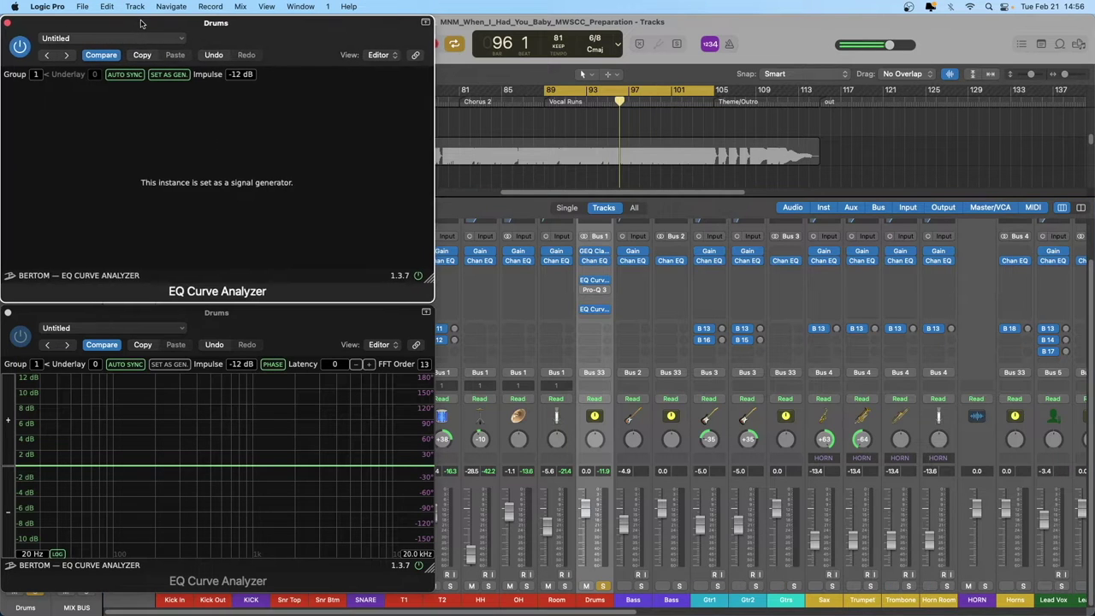
pyautogui.click(9, 23)
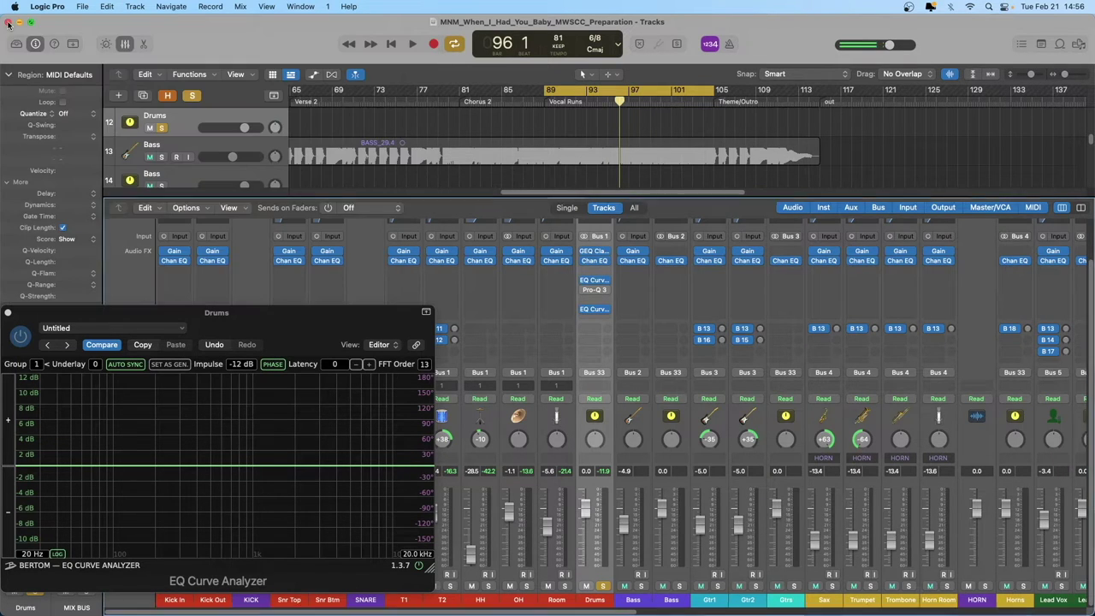
pyautogui.moveTo(268, 327); pyautogui.dragTo(265, 31)
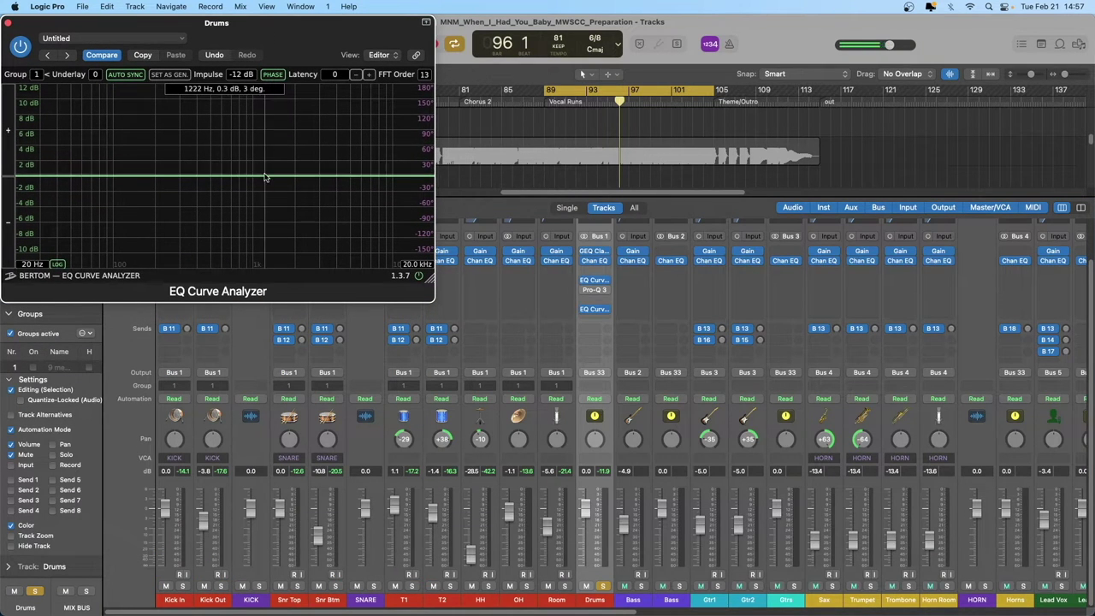
# Open Pro-Q 3 on the Drums bus and add a Flat Tilt band at about 468 Hz with about +6.5 dB gain
pyautogui.click(586, 261)
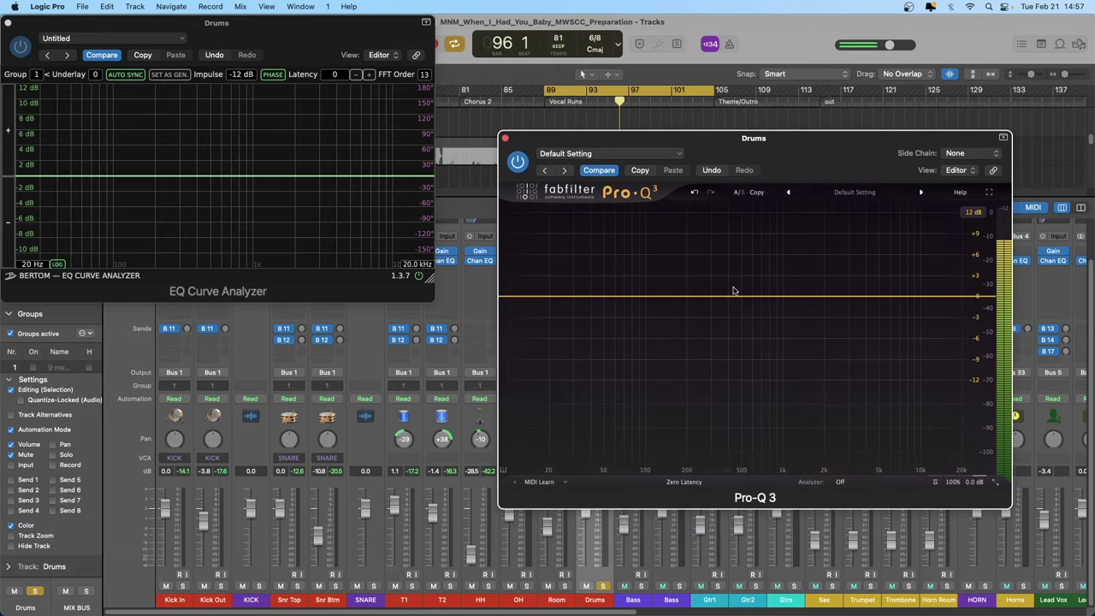
pyautogui.click(736, 296)
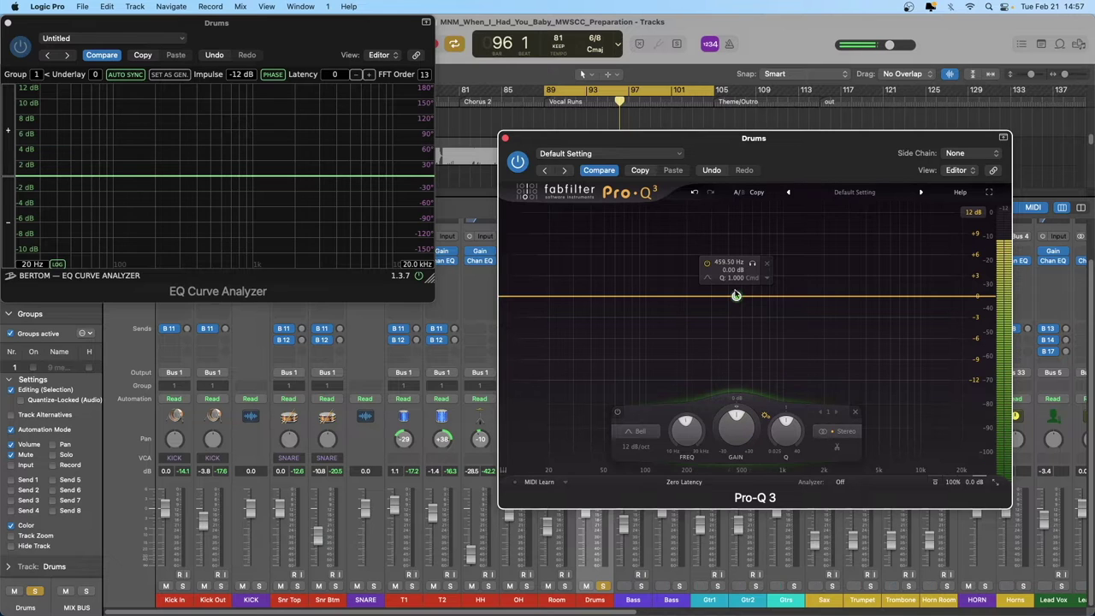
pyautogui.moveTo(709, 287)
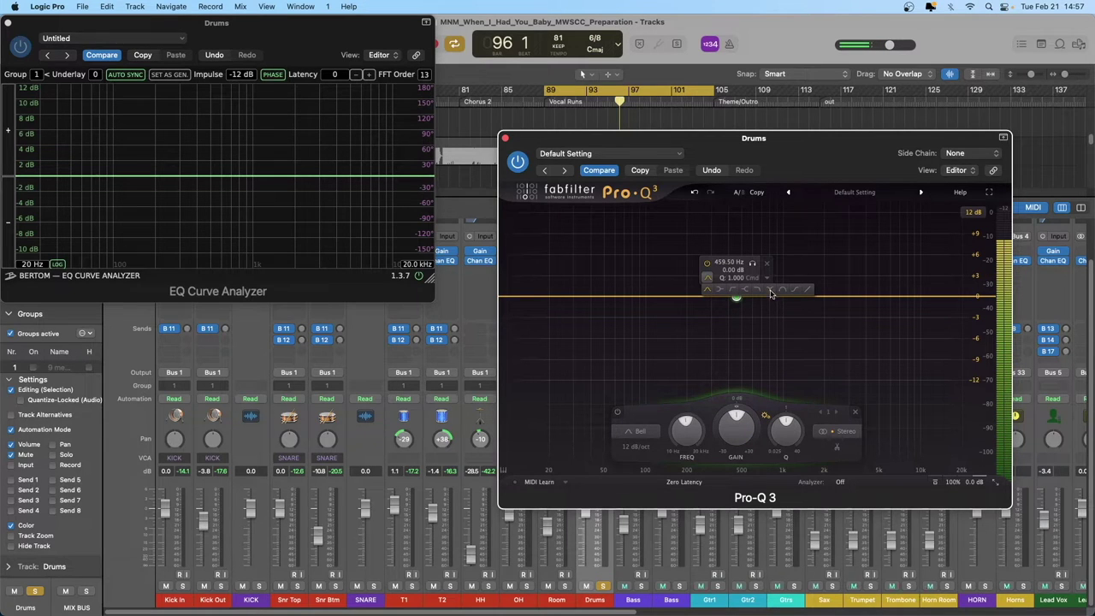
pyautogui.click(805, 291)
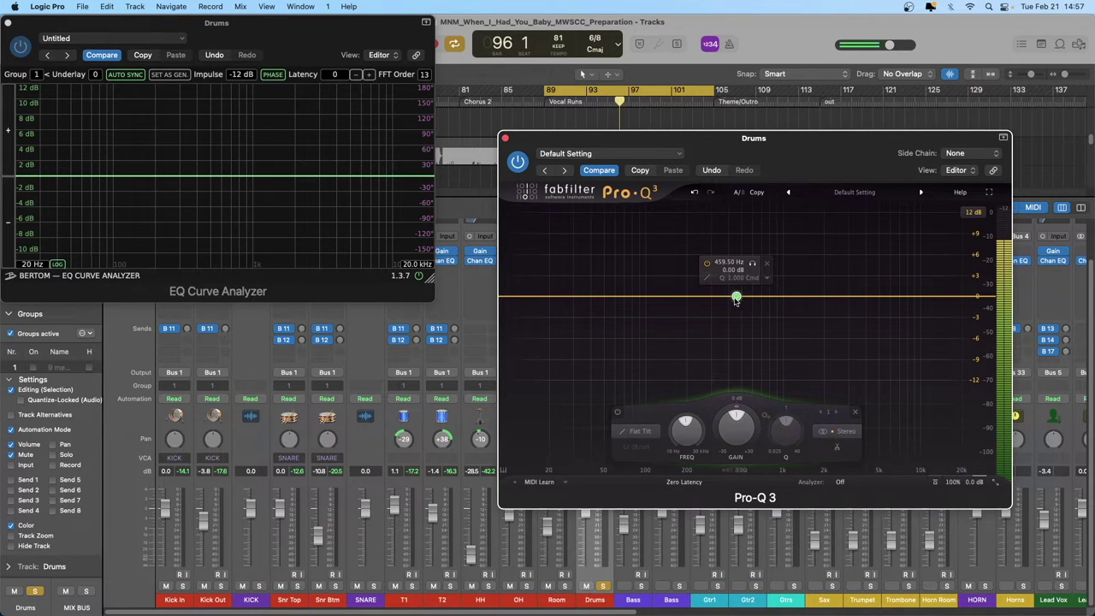
pyautogui.moveTo(736, 297); pyautogui.dragTo(737, 251)
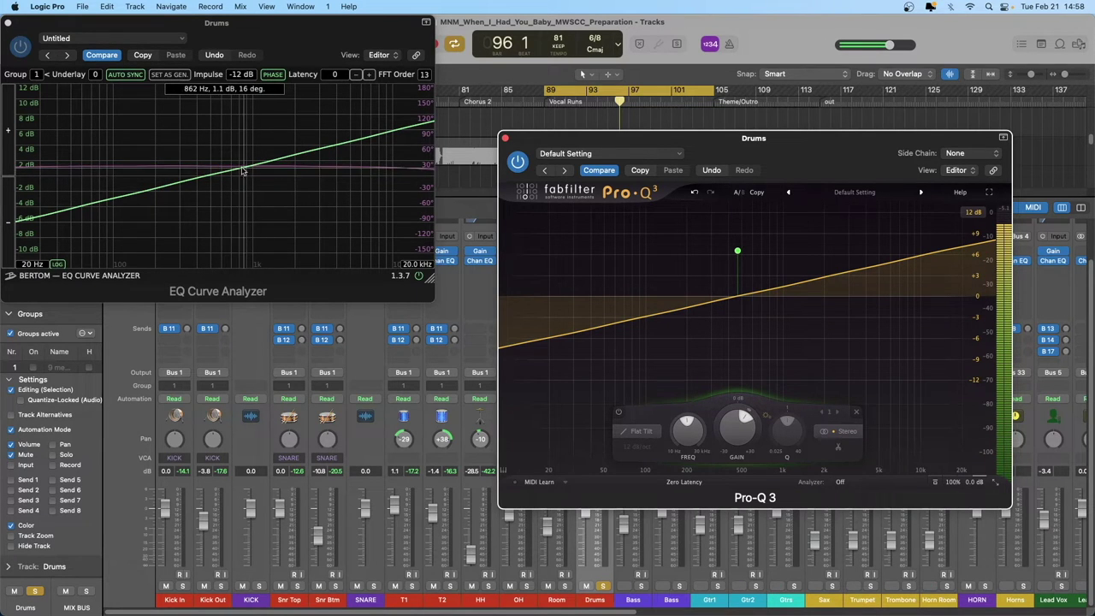
# Change the Pro-Q 3 band's shape from Flat Tilt to Bell
pyautogui.moveTo(729, 241)
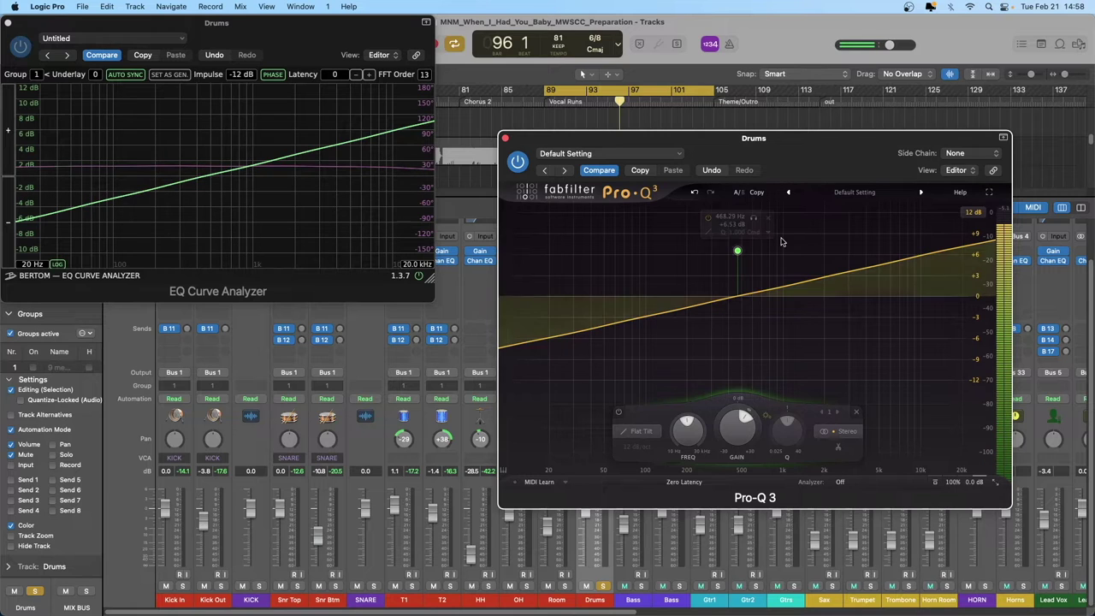
pyautogui.click(708, 232)
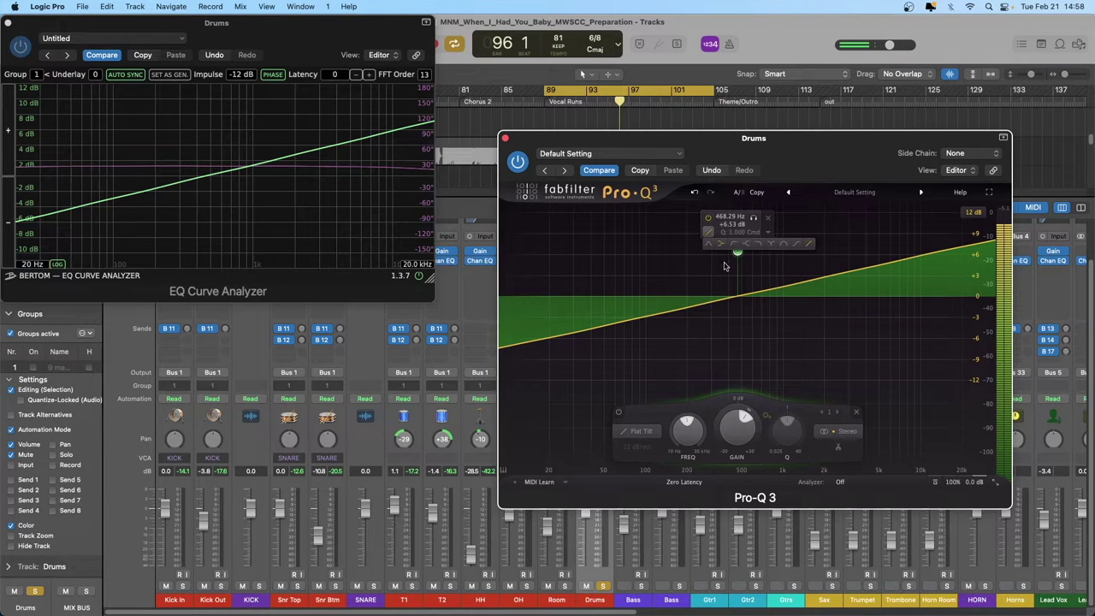
pyautogui.click(709, 245)
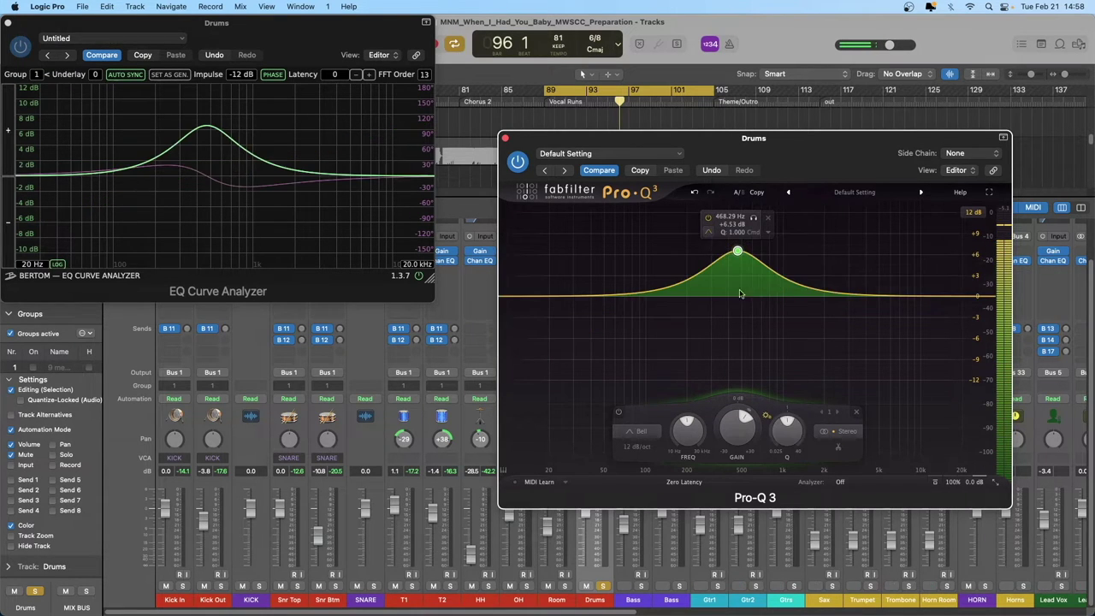
# Boost the bell band to about +11.3 dB, set its frequency to 500 Hz and inspect the analyzer's curves
pyautogui.moveTo(736, 248); pyautogui.dragTo(740, 219)
pyautogui.doubleClick(733, 235)
pyautogui.write('500')
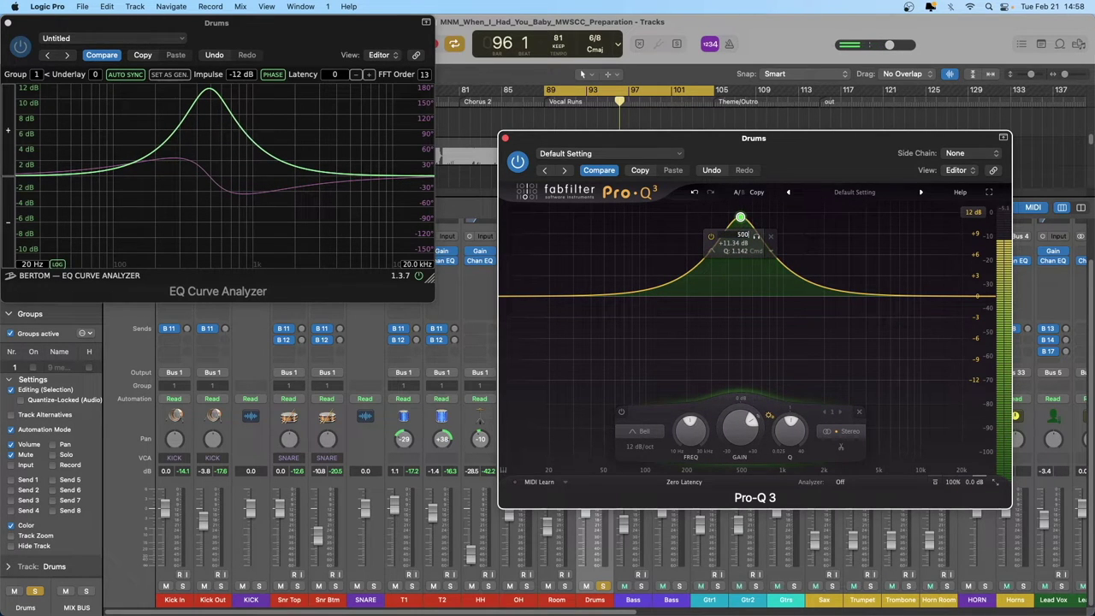
pyautogui.press('Return')
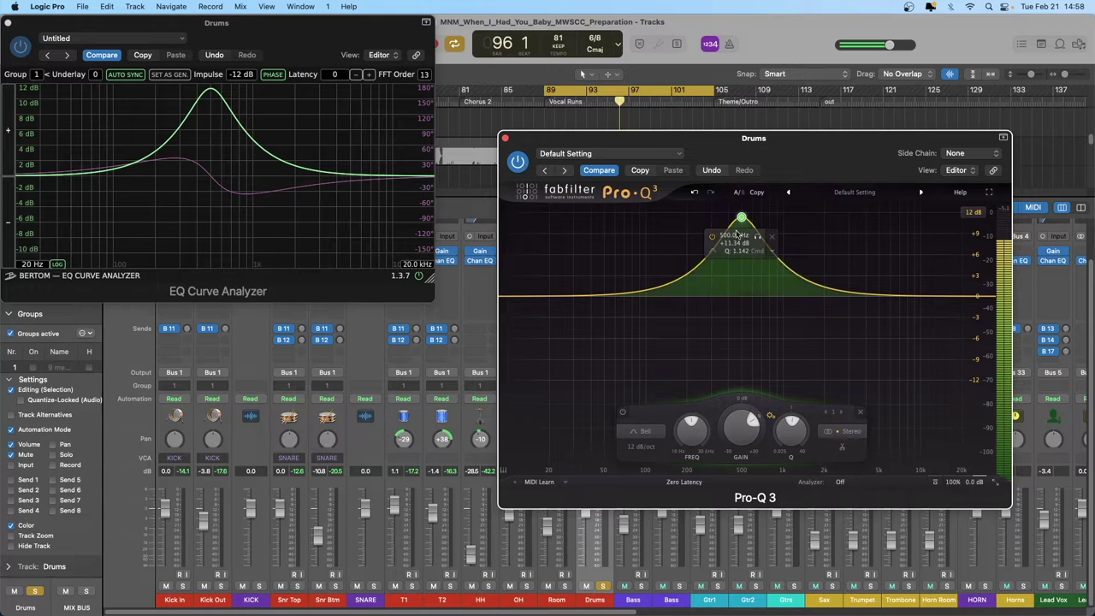
pyautogui.moveTo(212, 96)
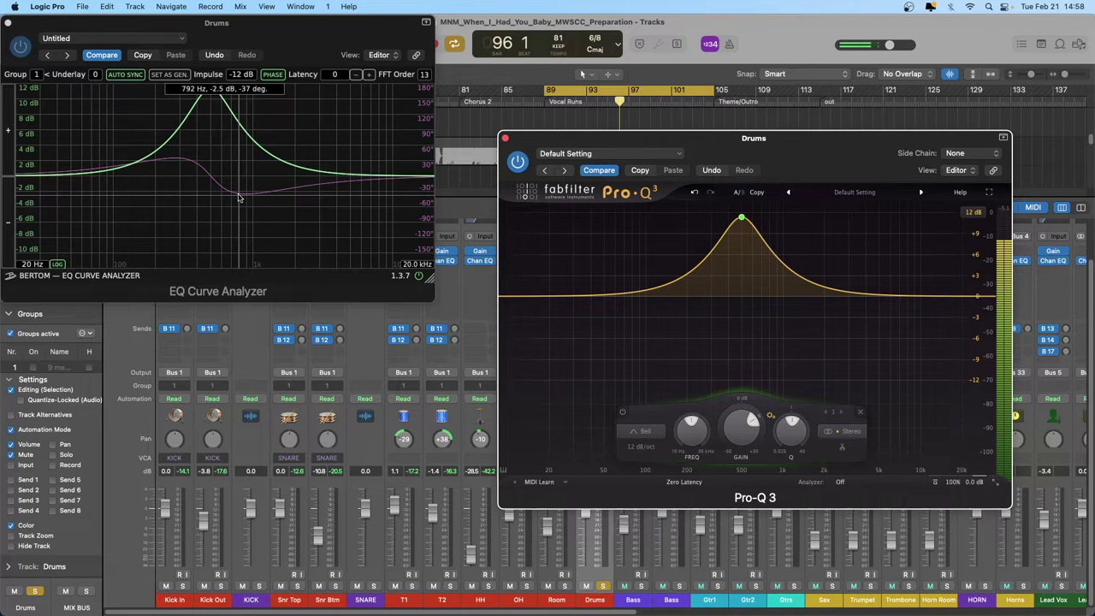
# Bypass and delete the 500 Hz bell band, and move the Pro-Q 3 window clear of the Drums channel strip
pyautogui.moveTo(753, 138); pyautogui.dragTo(742, 125)
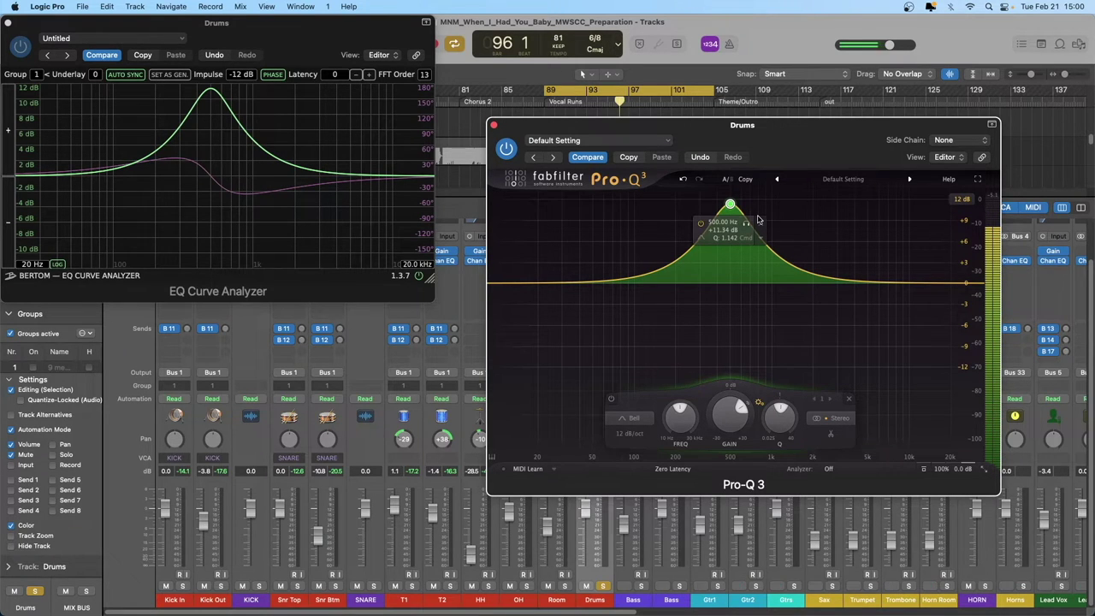
pyautogui.click(701, 222)
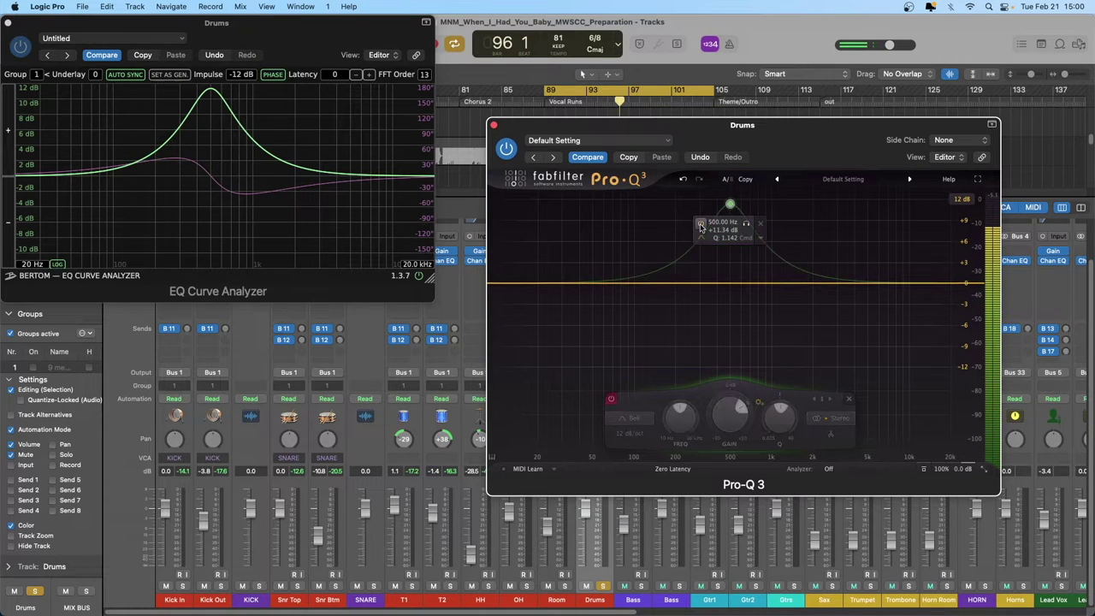
pyautogui.click(762, 224)
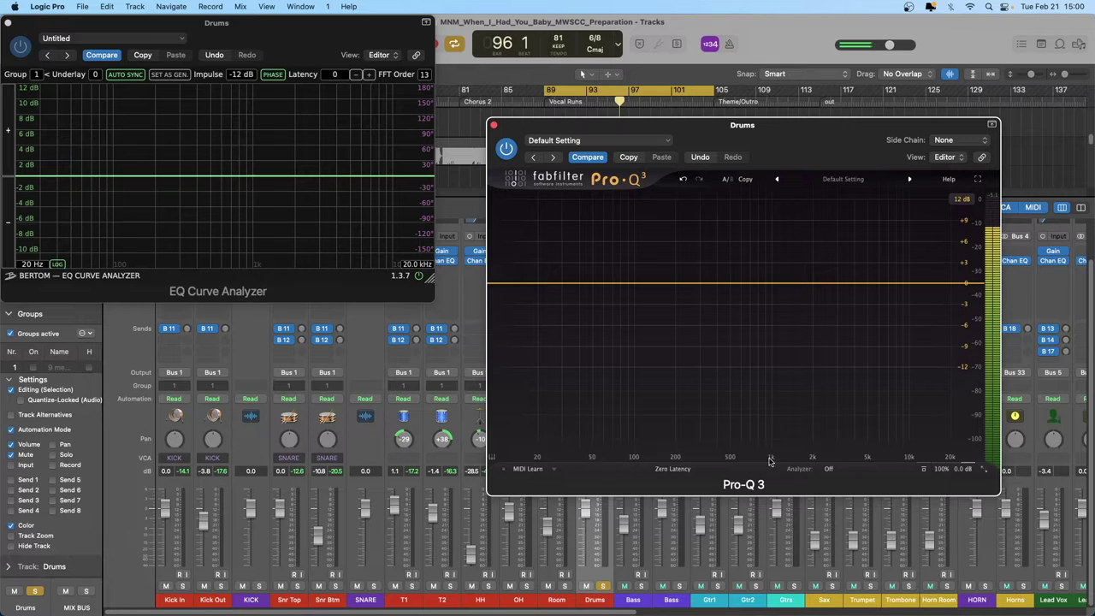
pyautogui.moveTo(705, 137); pyautogui.dragTo(706, 130)
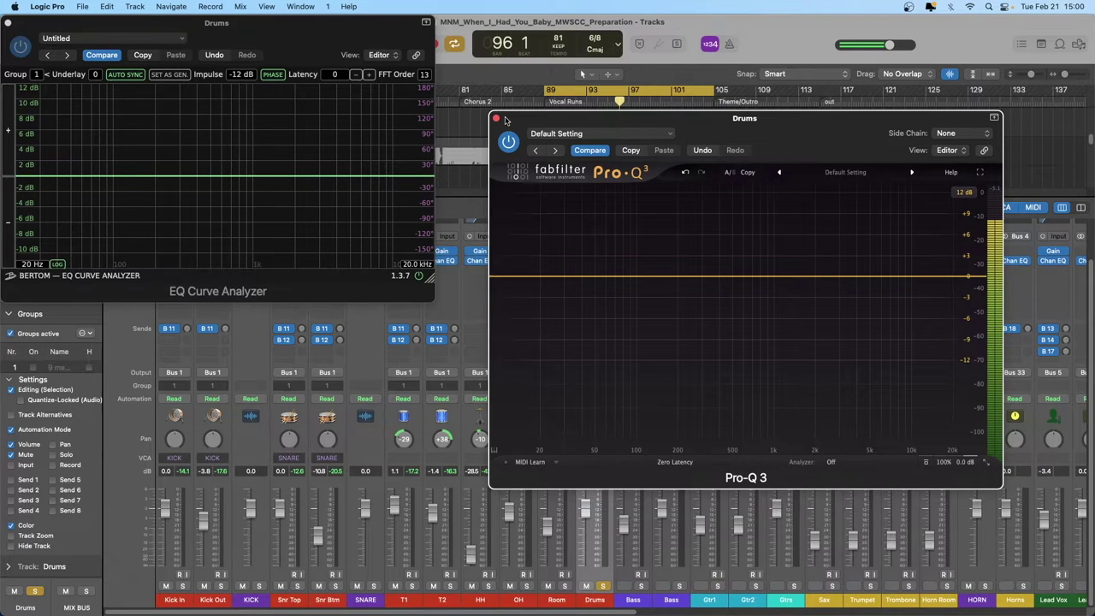
pyautogui.moveTo(507, 123); pyautogui.dragTo(675, 106)
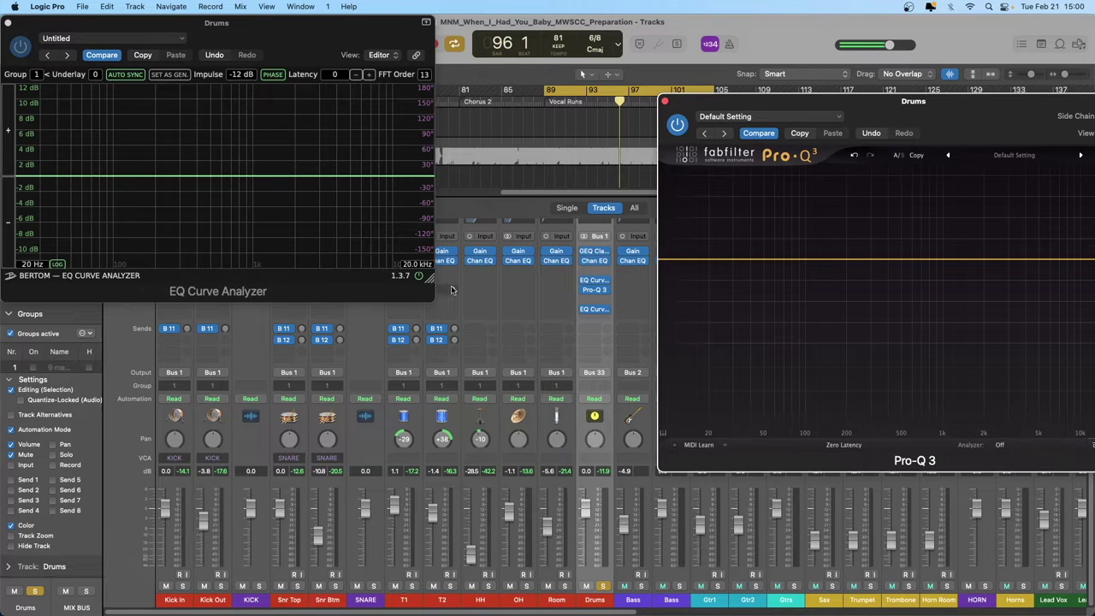
# Play the drums while toggling the EQ Curve Analyzer's bypass to compare the sound
pyautogui.click(419, 277)
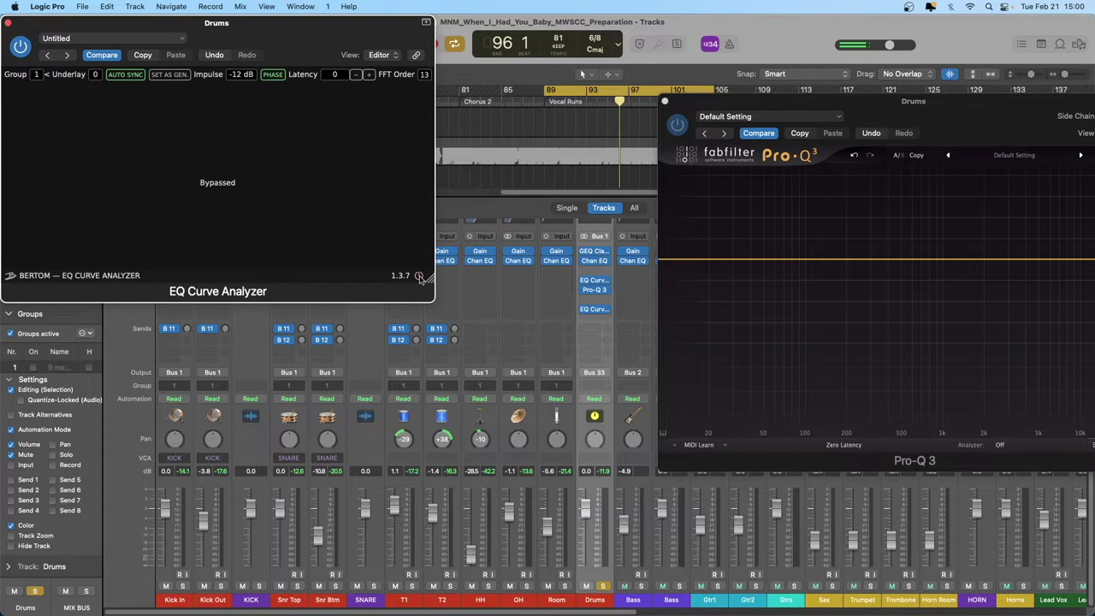
pyautogui.press('space')
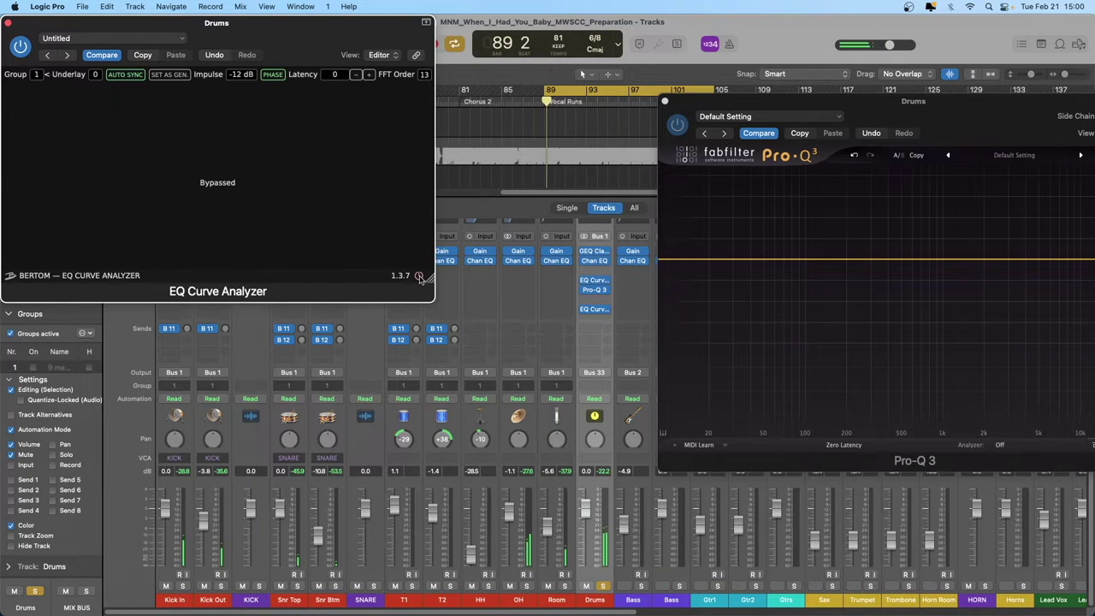
pyautogui.click(419, 276)
pyautogui.click(419, 277)
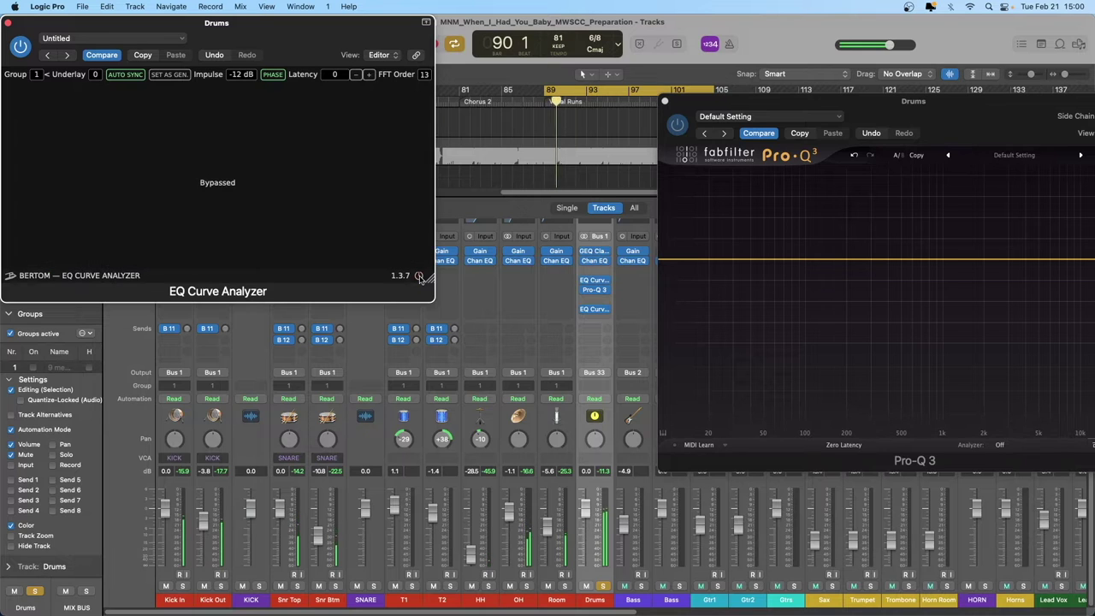
pyautogui.click(419, 276)
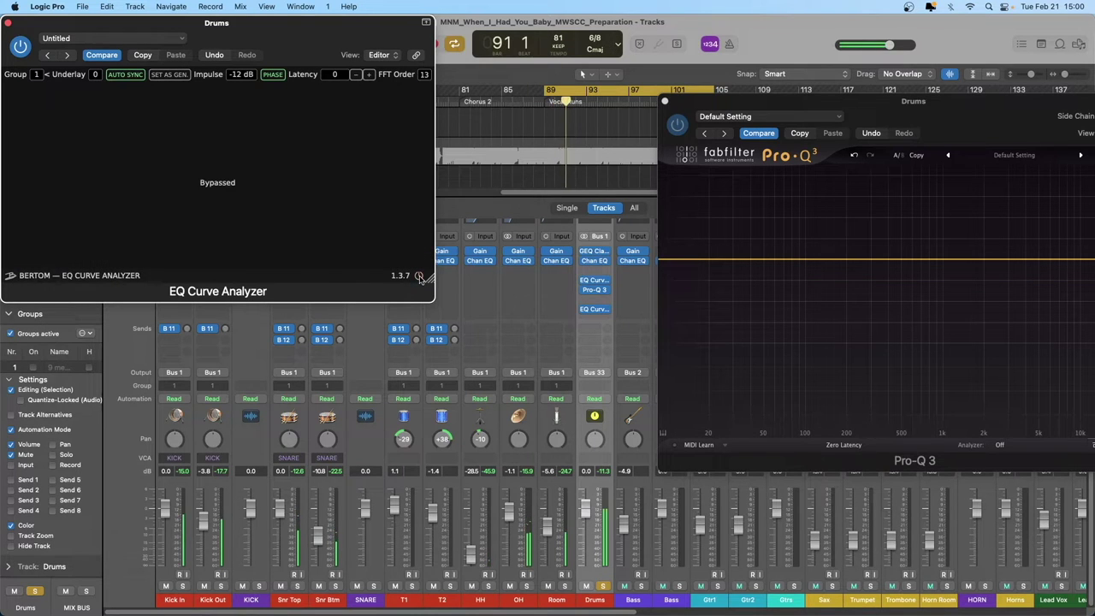
# Move the Pro-Q 3 window aside and close it
pyautogui.moveTo(664, 110); pyautogui.dragTo(569, 29)
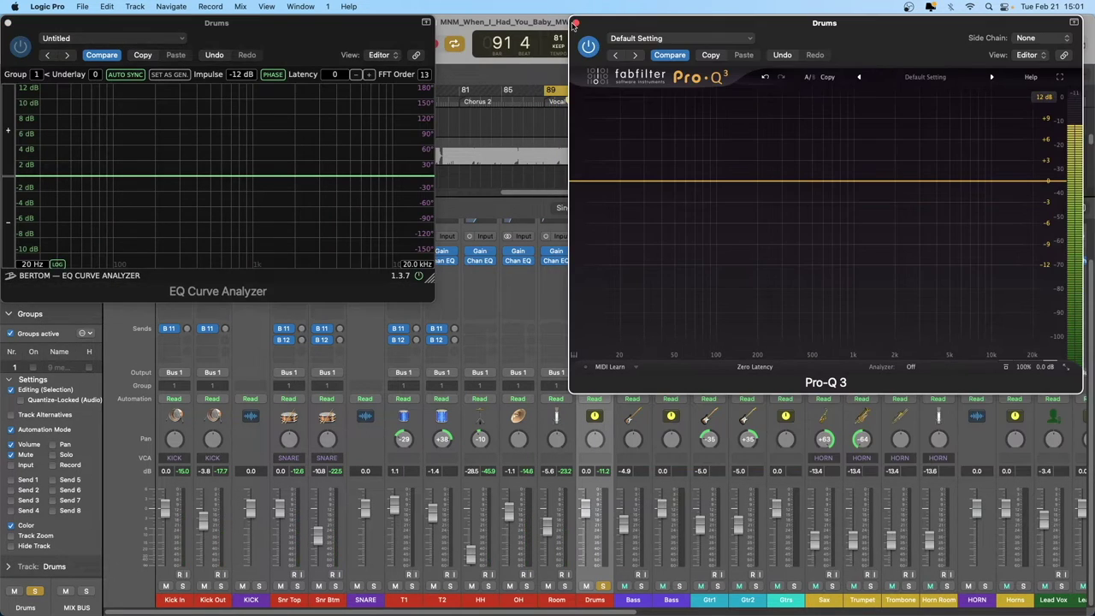
pyautogui.click(576, 24)
pyautogui.moveTo(585, 294)
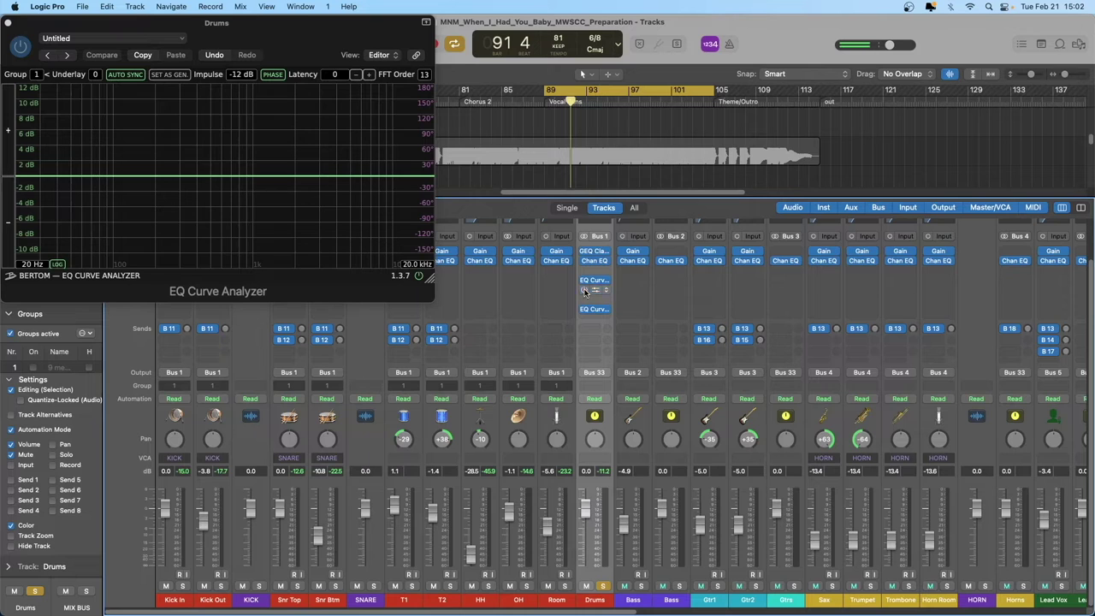
# Insert Plugin Alliance's Dangerous BAX EQ Mix in stereo below Pro-Q 3 on the Drums bus and reposition its window
pyautogui.click(597, 301)
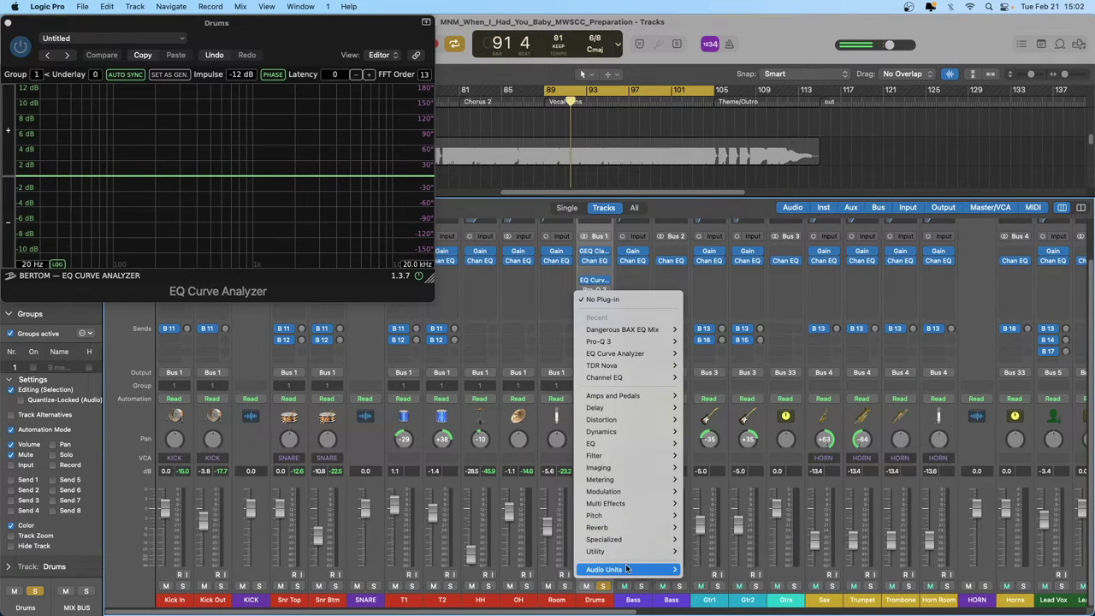
pyautogui.moveTo(630, 570)
pyautogui.moveTo(712, 562)
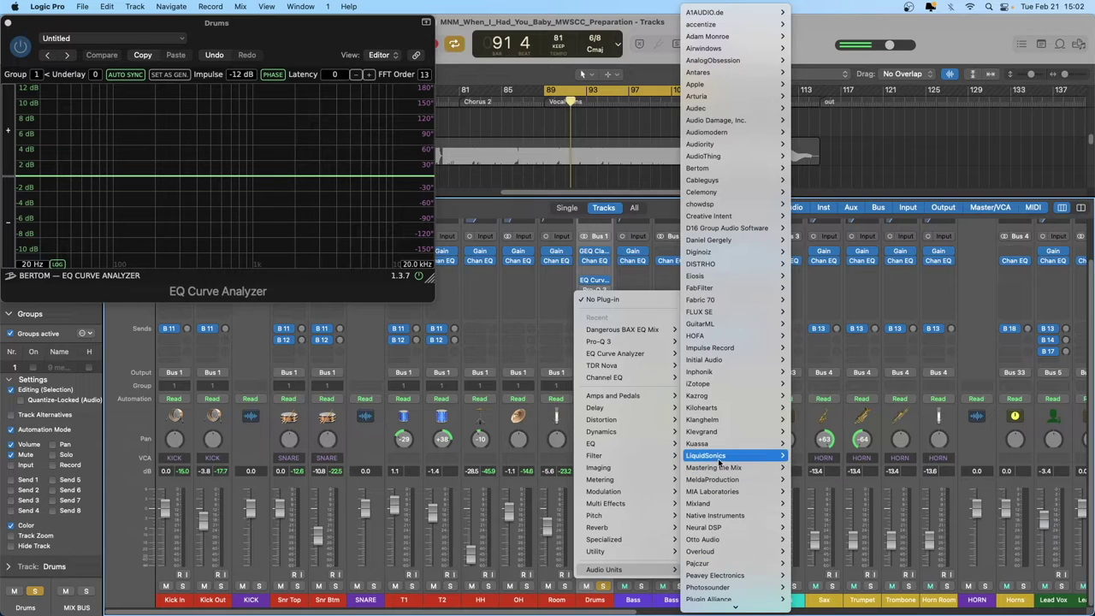
pyautogui.scroll(-3, 720, 579)
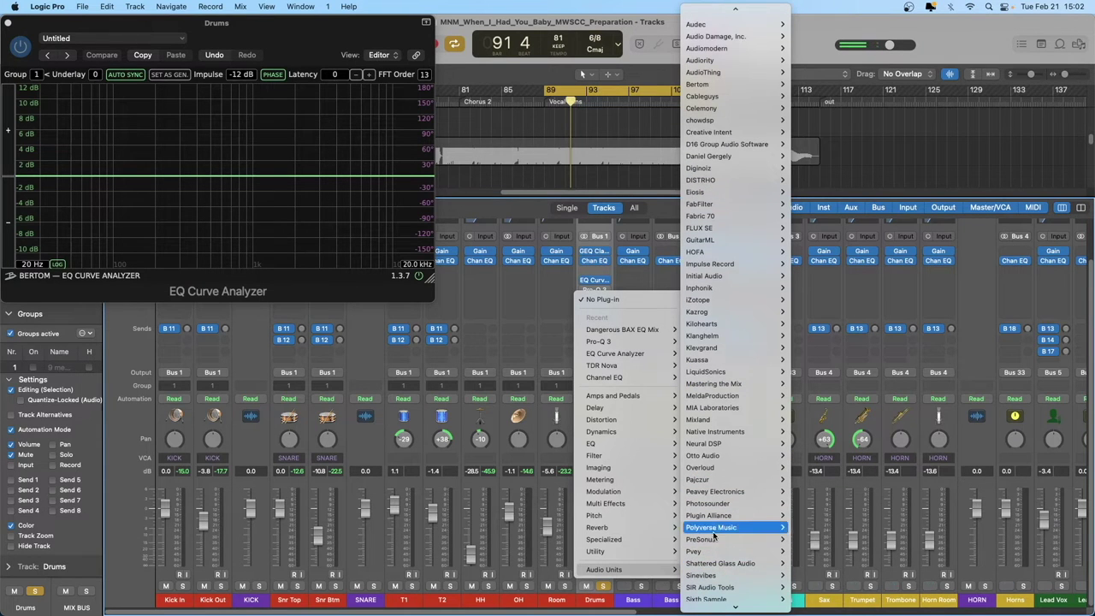
pyautogui.moveTo(717, 516)
pyautogui.moveTo(835, 498)
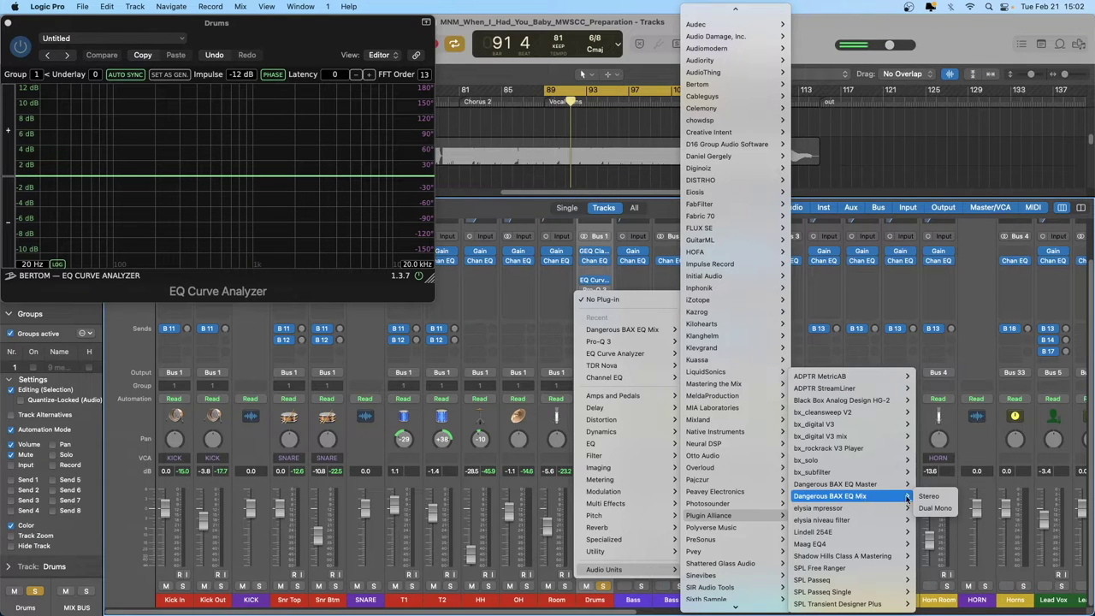
pyautogui.click(930, 497)
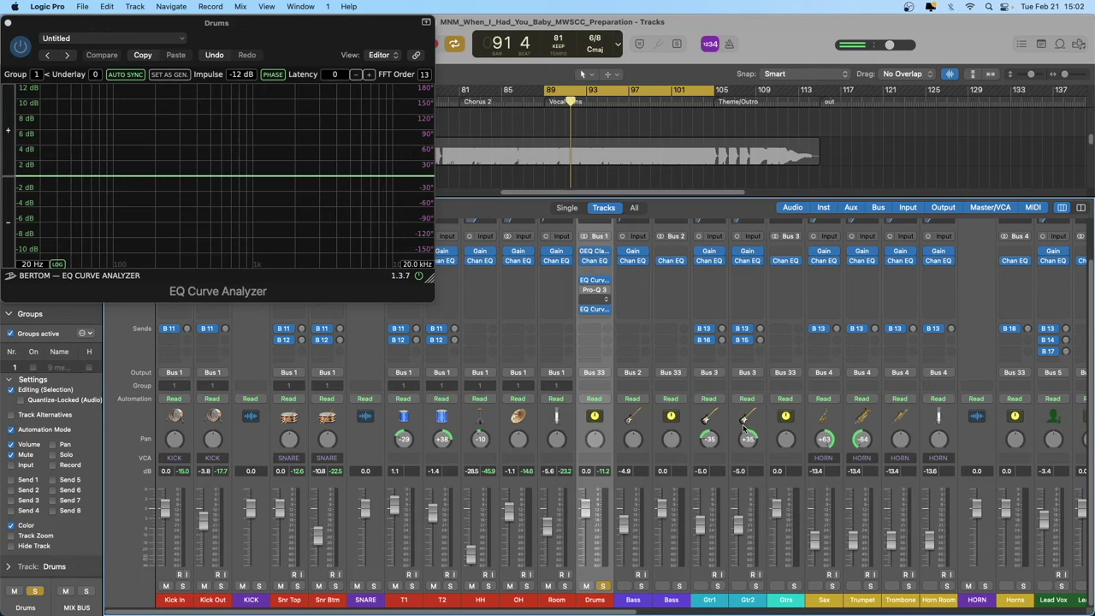
pyautogui.moveTo(622, 173); pyautogui.dragTo(585, 256)
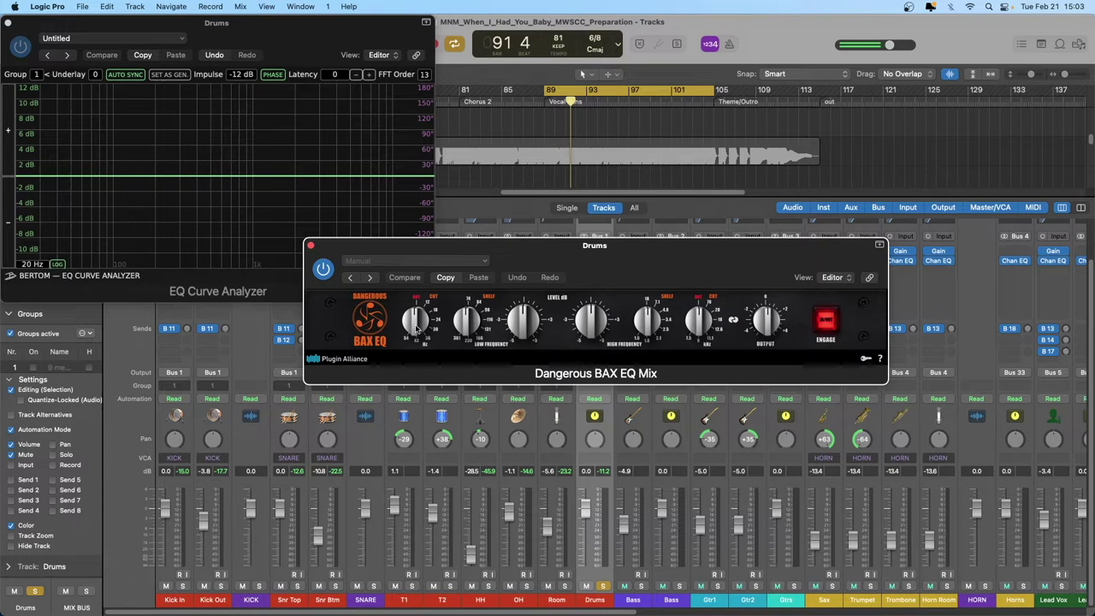
# Engage the BAX EQ's low cut, examine the curve around its cutoff in the analyzer, and return the low cut to Out
pyautogui.moveTo(417, 328); pyautogui.dragTo(420, 265)
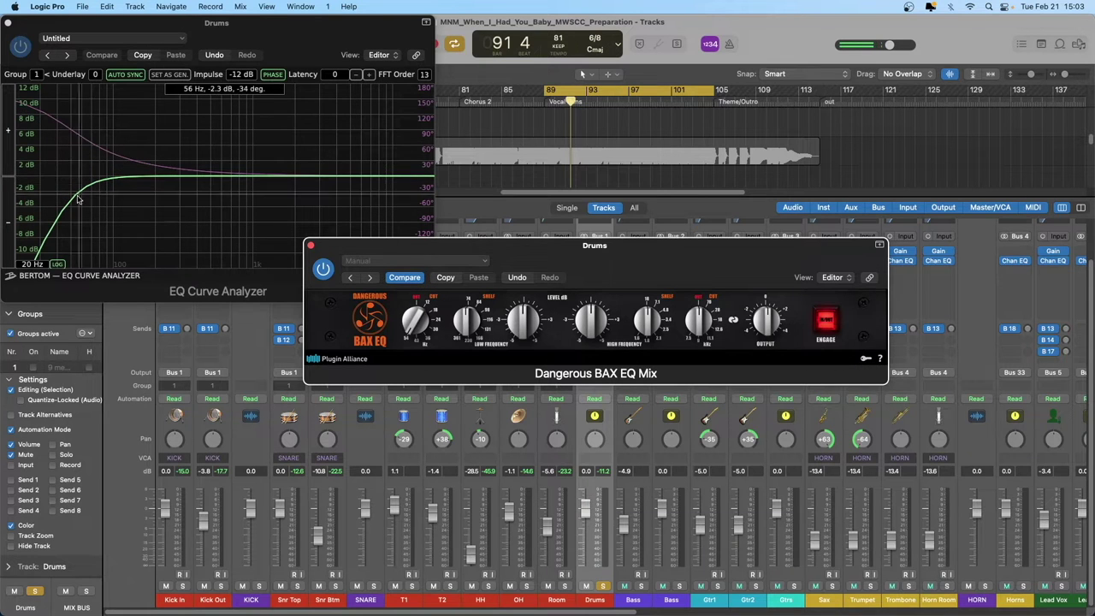
pyautogui.moveTo(74, 203)
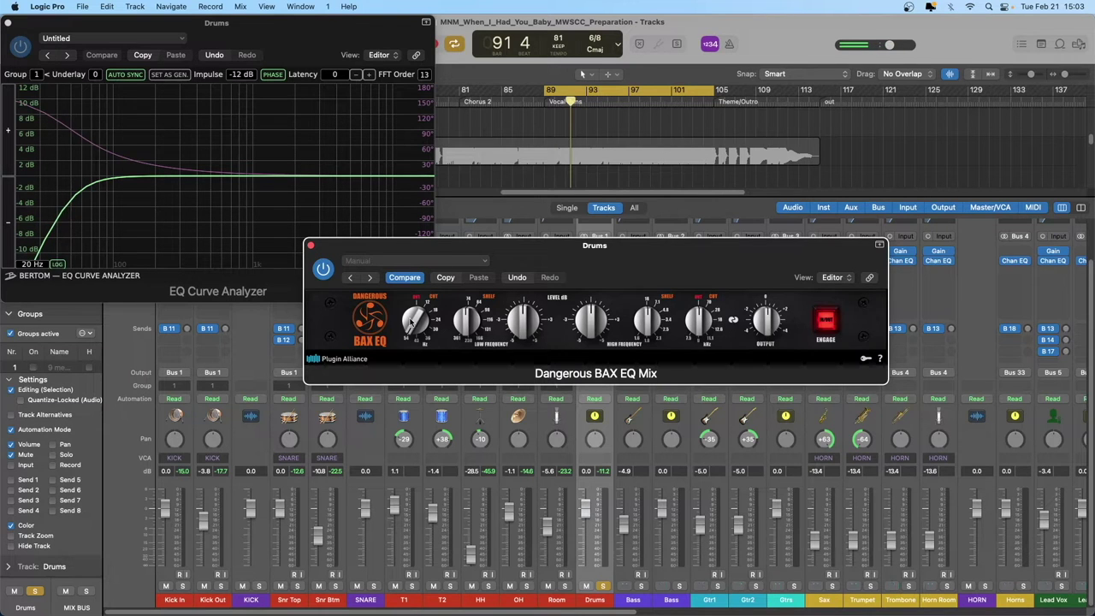
pyautogui.moveTo(413, 319); pyautogui.dragTo(423, 396)
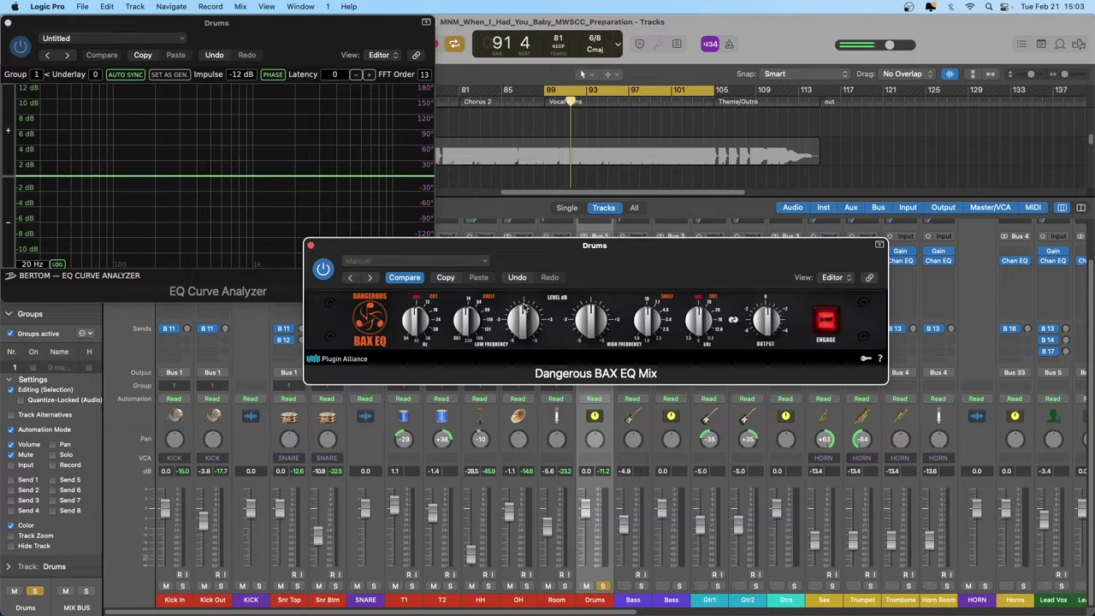
# Change the BAX EQ's low-shelf frequency and boost the low shelf by about 6 dB, keeping the analyzer curve in view
pyautogui.moveTo(475, 323); pyautogui.dragTo(467, 259)
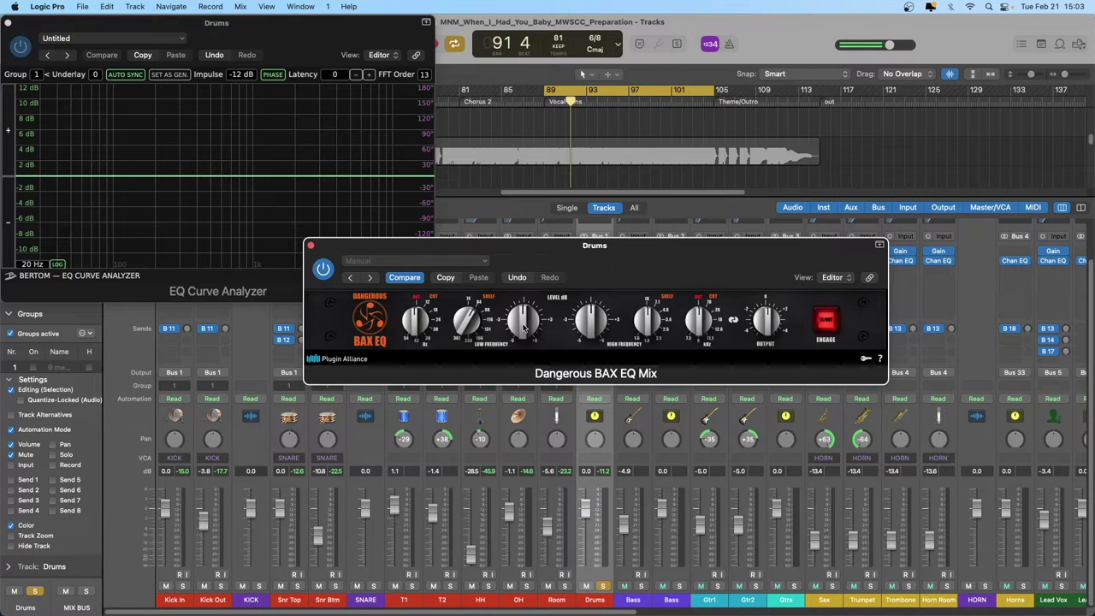
pyautogui.moveTo(524, 325); pyautogui.dragTo(526, 274)
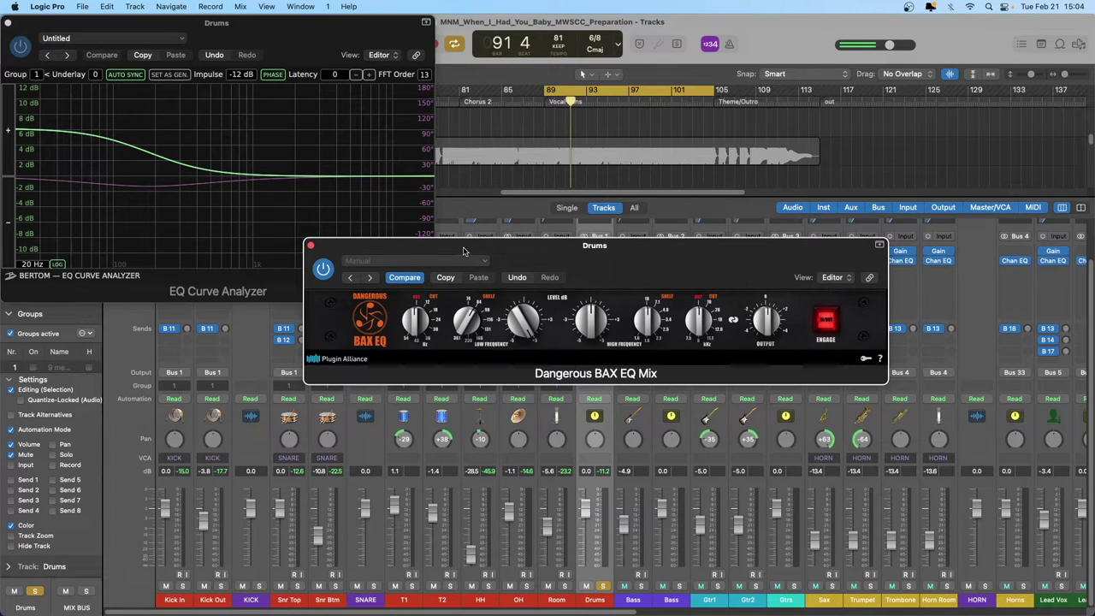
pyautogui.moveTo(460, 251); pyautogui.dragTo(464, 254)
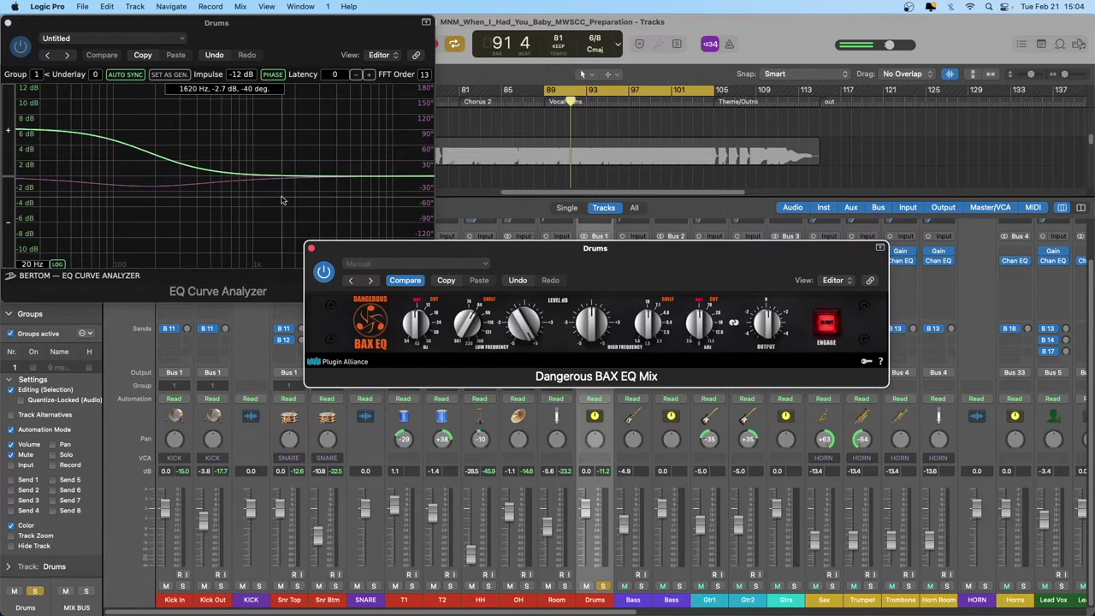
# Cut the BAX EQ's low shelf by about 6 dB, sweep its frequency, and reposition the window clear of the analyzer
pyautogui.moveTo(523, 321); pyautogui.dragTo(522, 420)
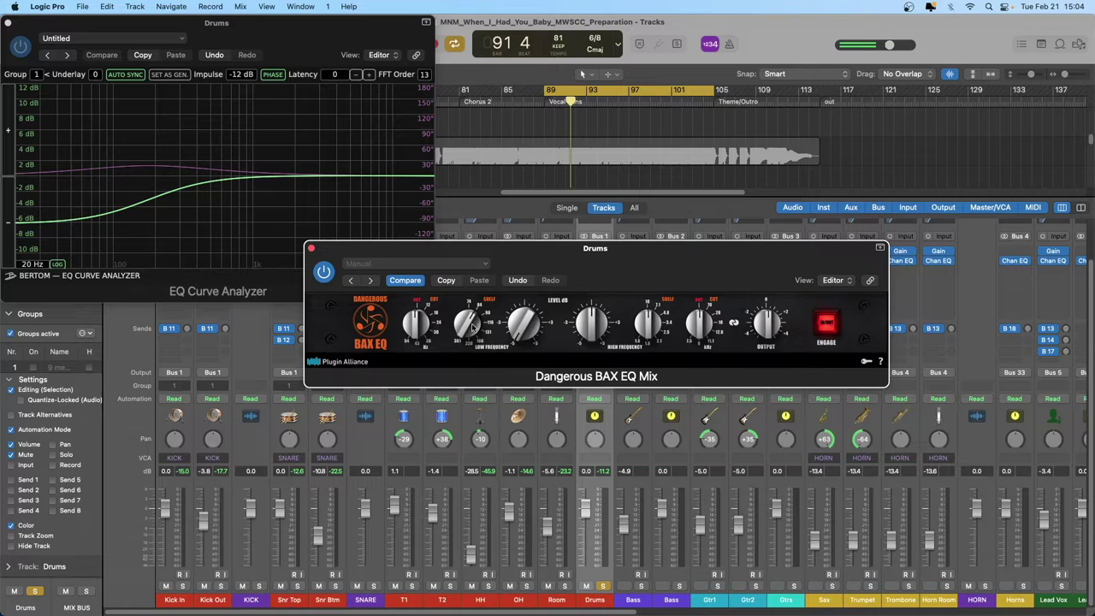
pyautogui.moveTo(468, 323); pyautogui.dragTo(470, 267)
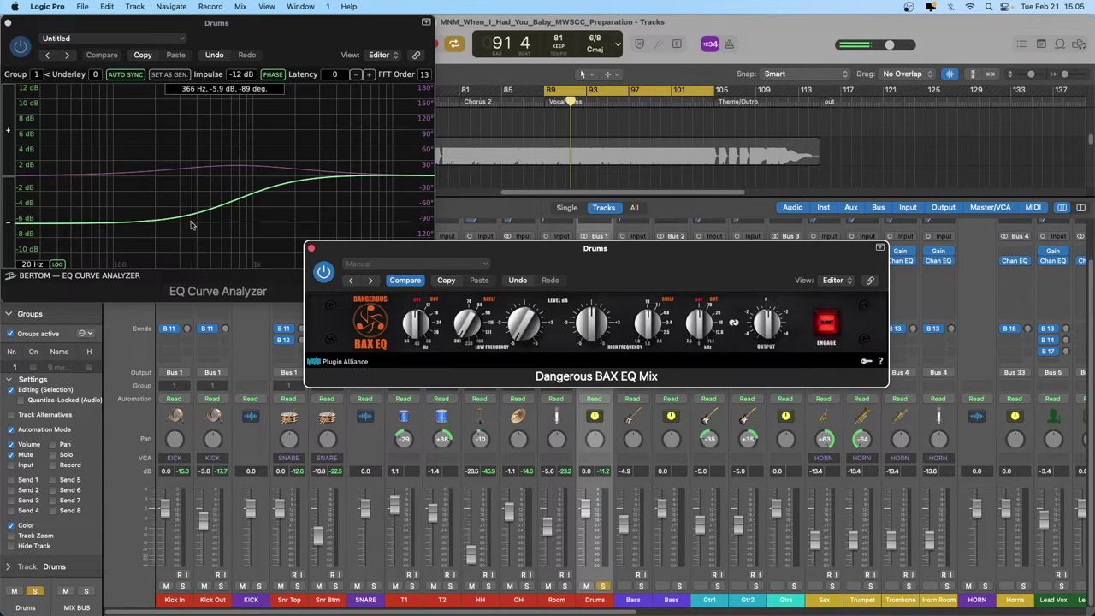
pyautogui.moveTo(325, 250); pyautogui.dragTo(330, 308)
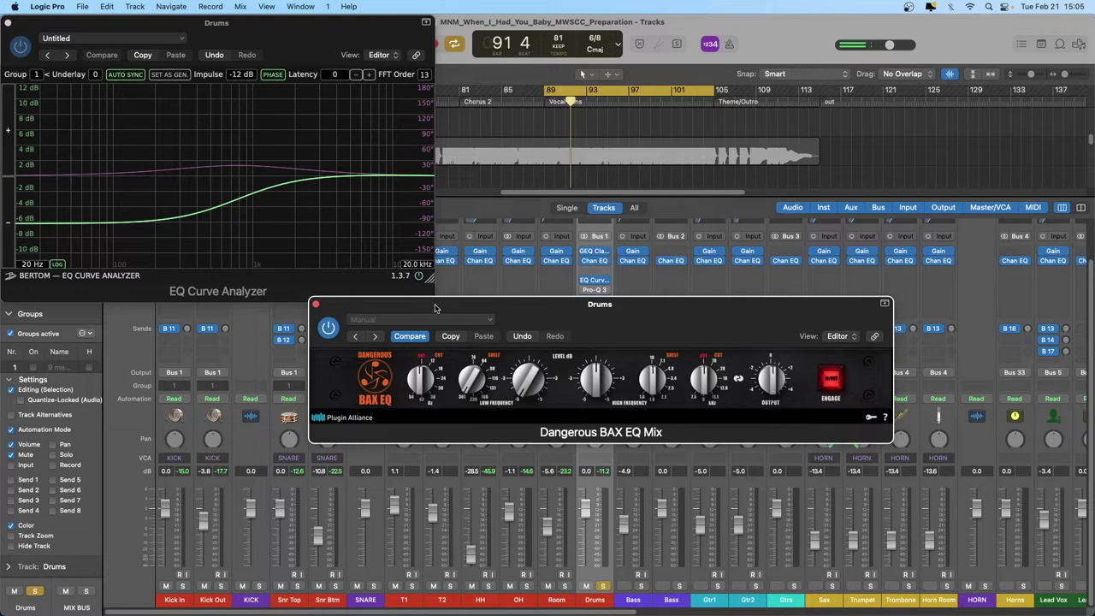
pyautogui.moveTo(434, 308); pyautogui.dragTo(435, 294)
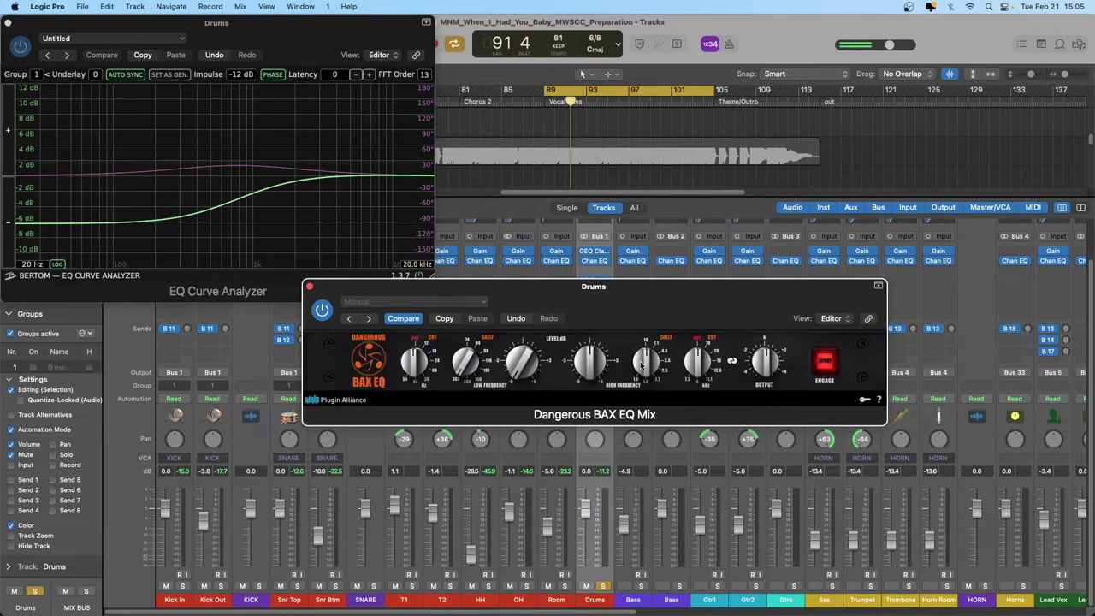
# Return the low-shelf level to 0 dB, boost the BAX EQ's high shelf by about 6 dB and sweep its frequency
pyautogui.moveTo(519, 370); pyautogui.dragTo(519, 320)
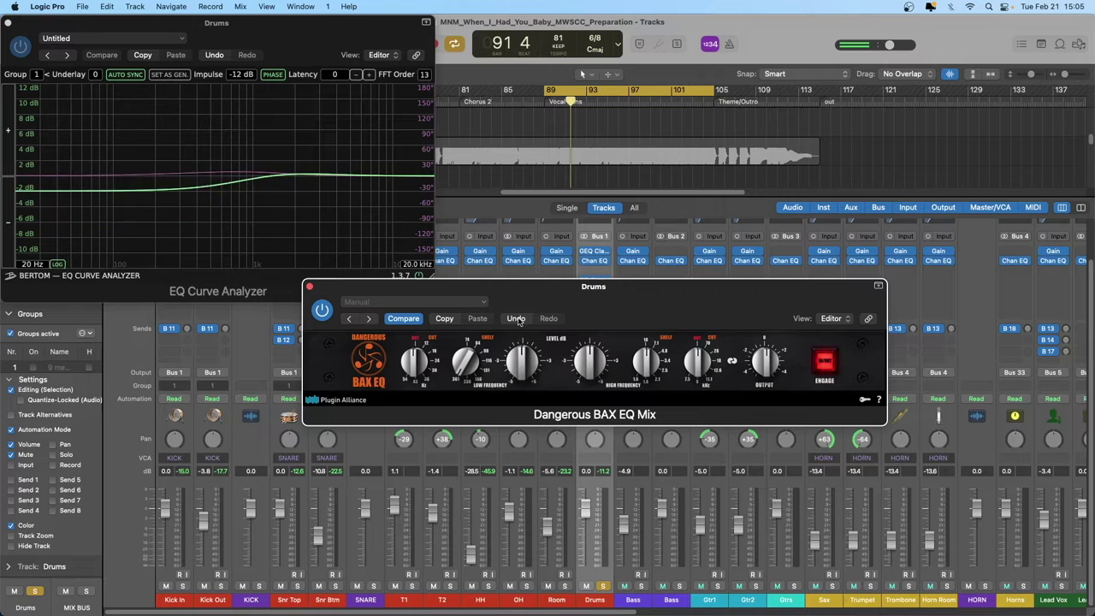
pyautogui.moveTo(649, 369); pyautogui.dragTo(662, 391)
pyautogui.moveTo(593, 366); pyautogui.dragTo(599, 317)
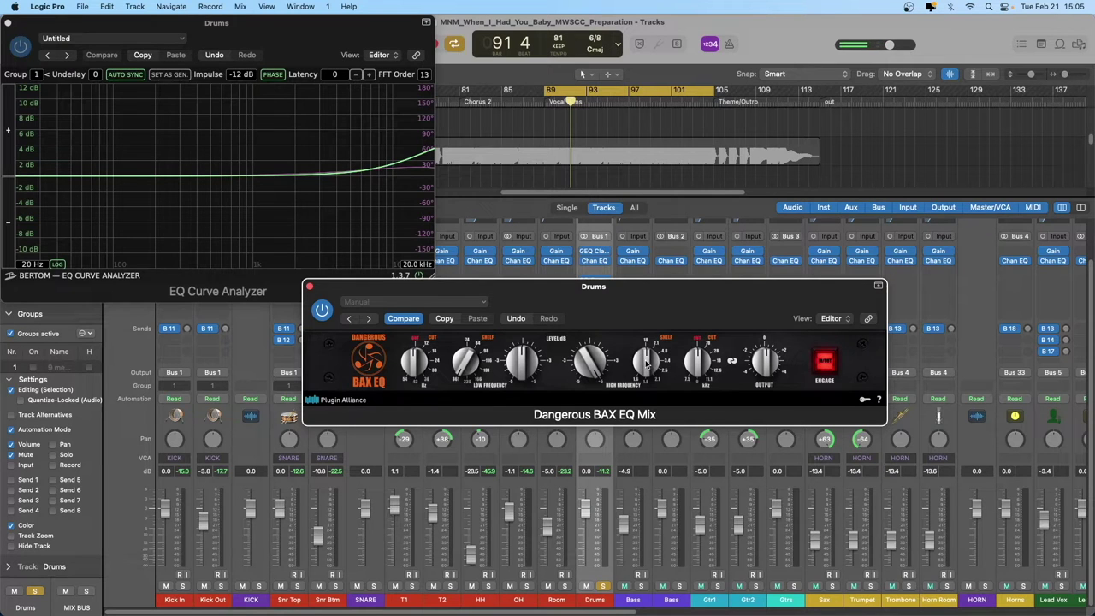
pyautogui.moveTo(647, 365); pyautogui.dragTo(652, 315)
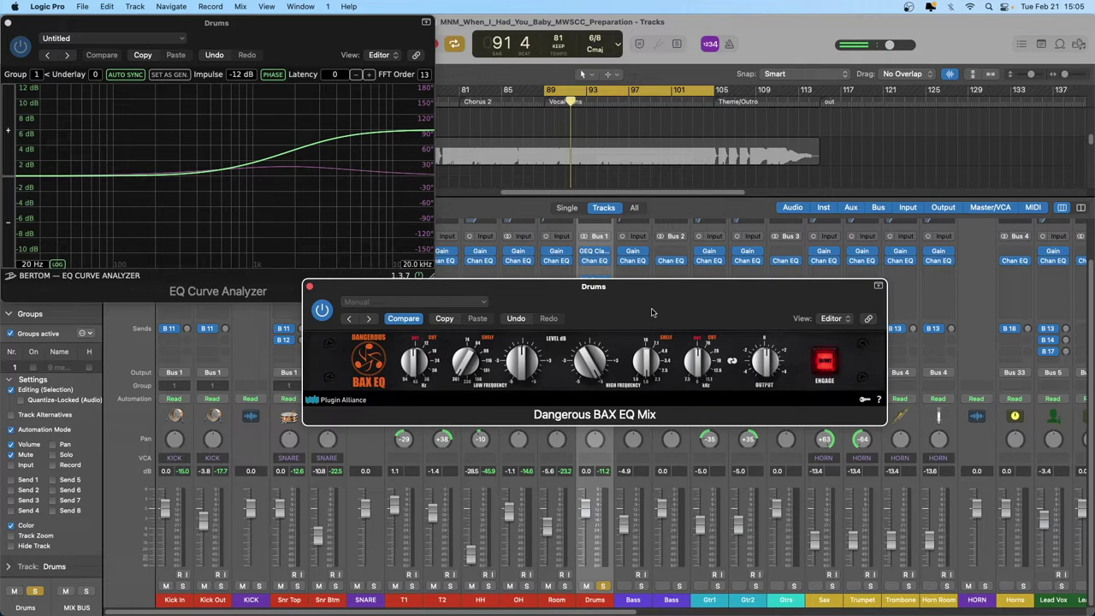
# Cut the BAX EQ's high shelf by about 6 dB and try out its high cut and output controls
pyautogui.moveTo(589, 360); pyautogui.dragTo(644, 369)
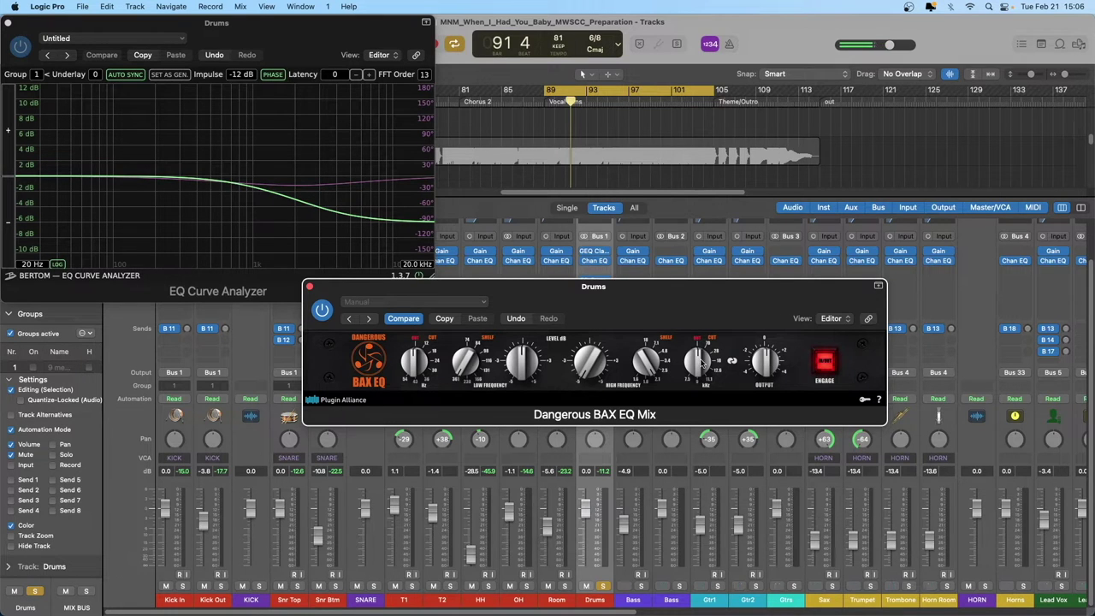
pyautogui.moveTo(698, 359); pyautogui.dragTo(703, 308)
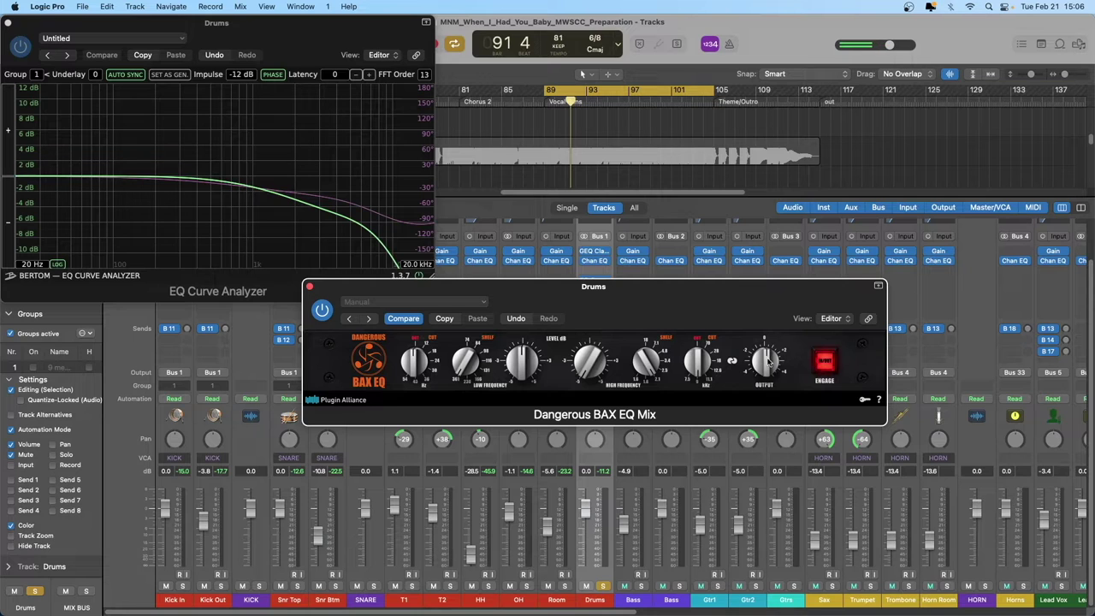
pyautogui.moveTo(769, 361); pyautogui.dragTo(772, 386)
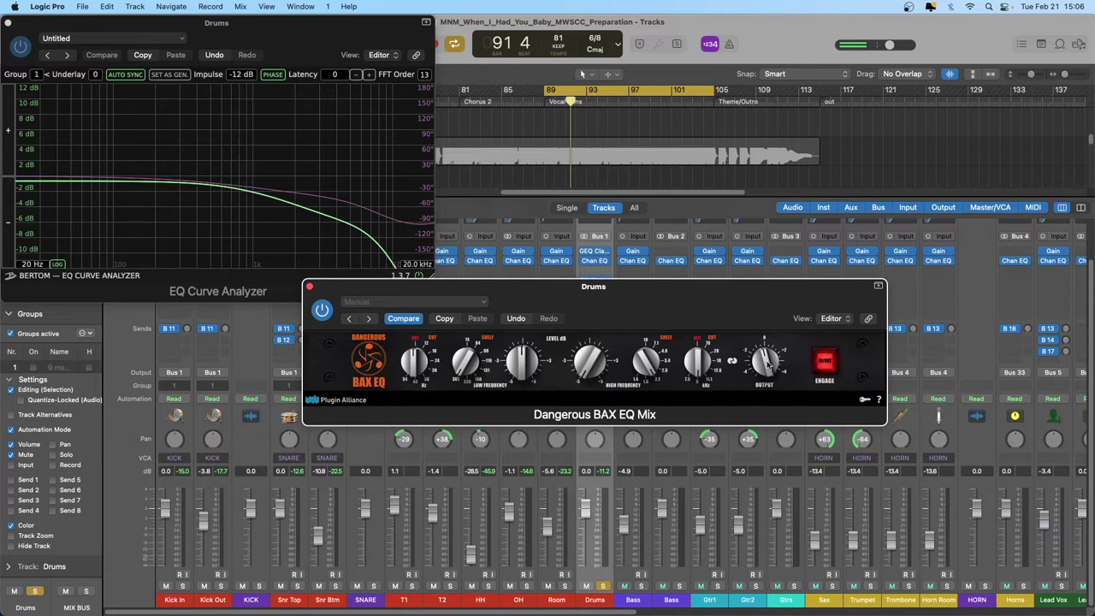
pyautogui.moveTo(622, 295); pyautogui.dragTo(609, 284)
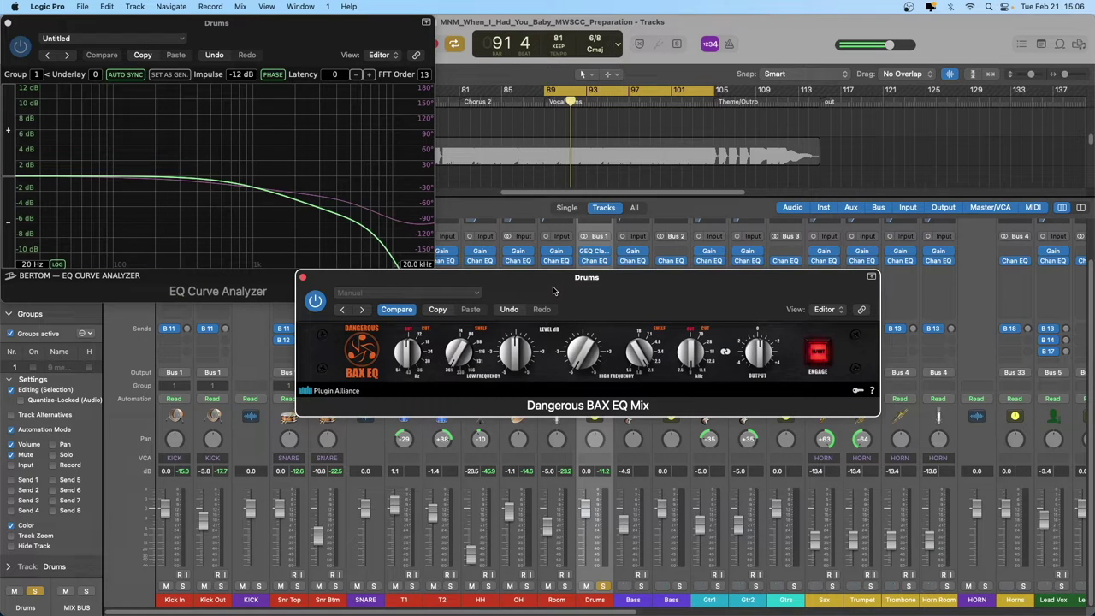
# Bypass the EQ Curve Analyzer and play the drums, comparing the BAX EQ engaged and disengaged
pyautogui.moveTo(553, 291); pyautogui.dragTo(729, 130)
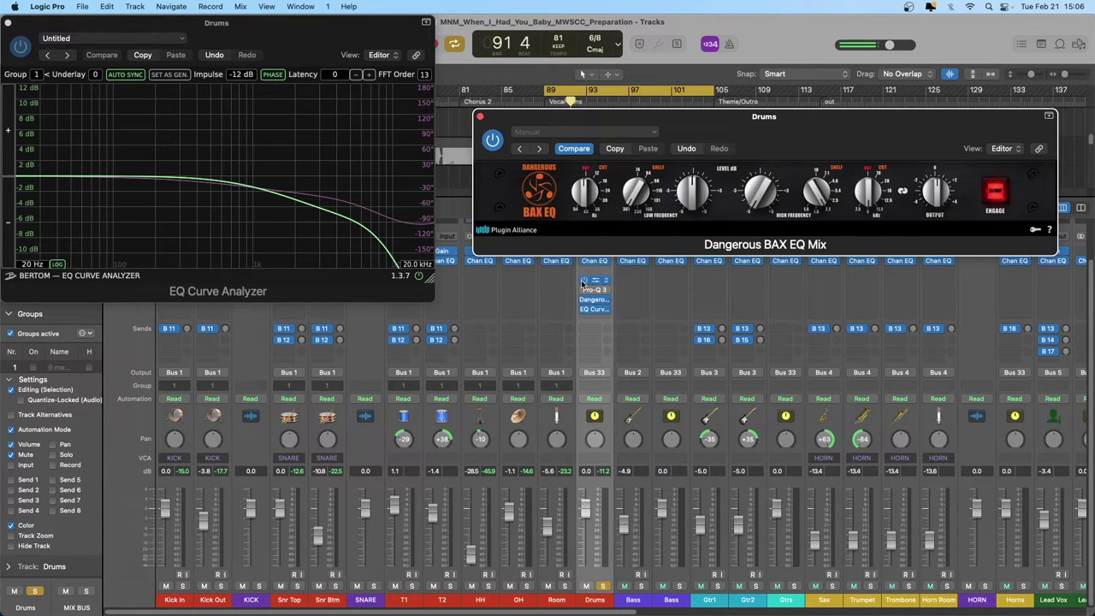
pyautogui.moveTo(585, 280); pyautogui.dragTo(592, 280)
pyautogui.click(419, 277)
pyautogui.moveTo(599, 117); pyautogui.dragTo(579, 176)
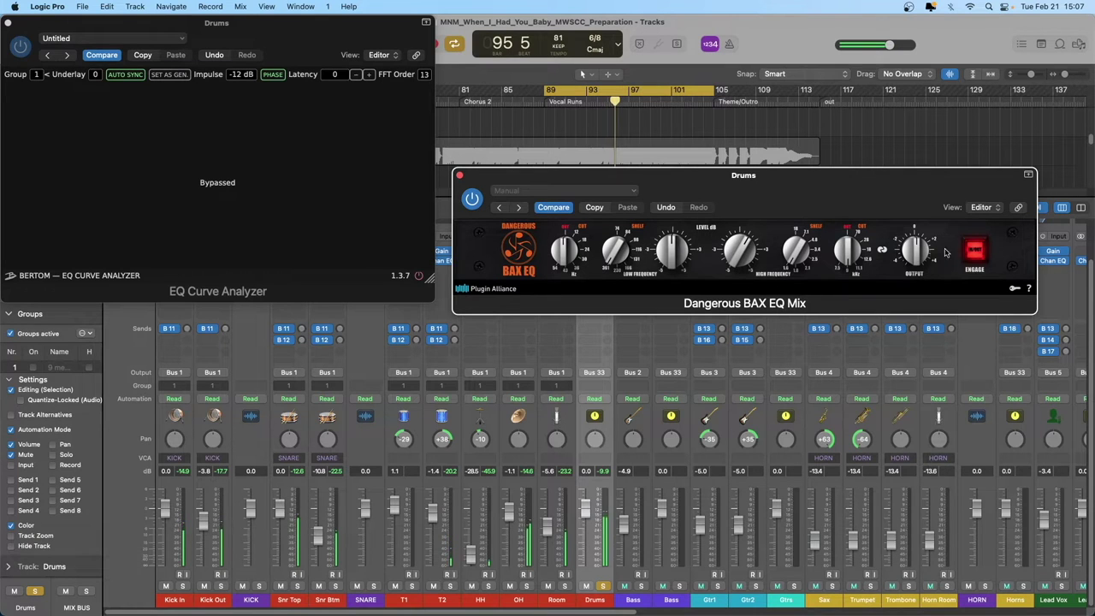
pyautogui.click(977, 252)
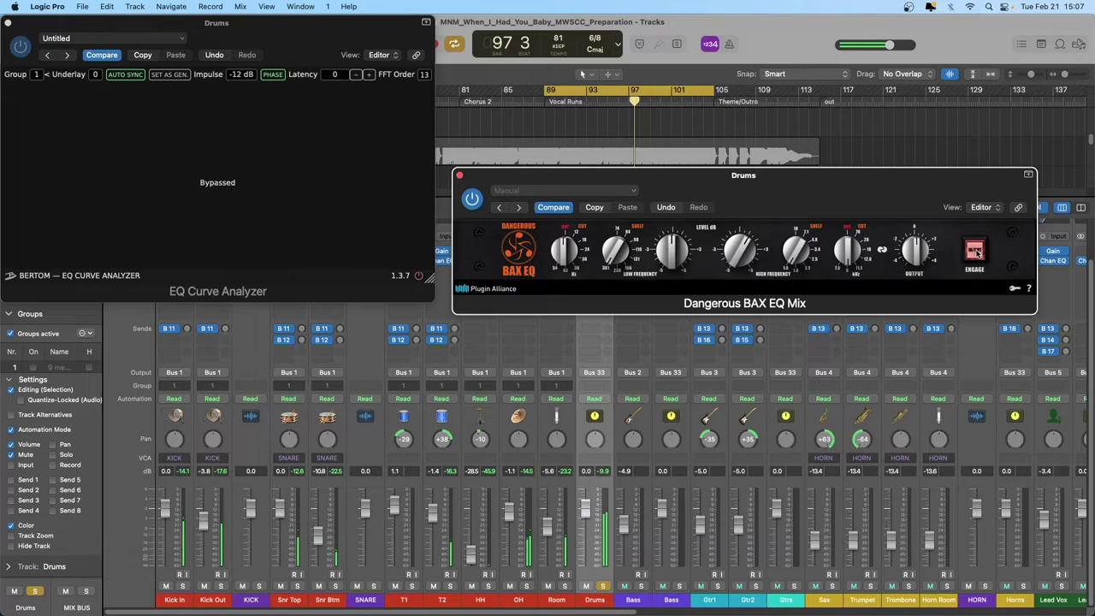
pyautogui.click(977, 253)
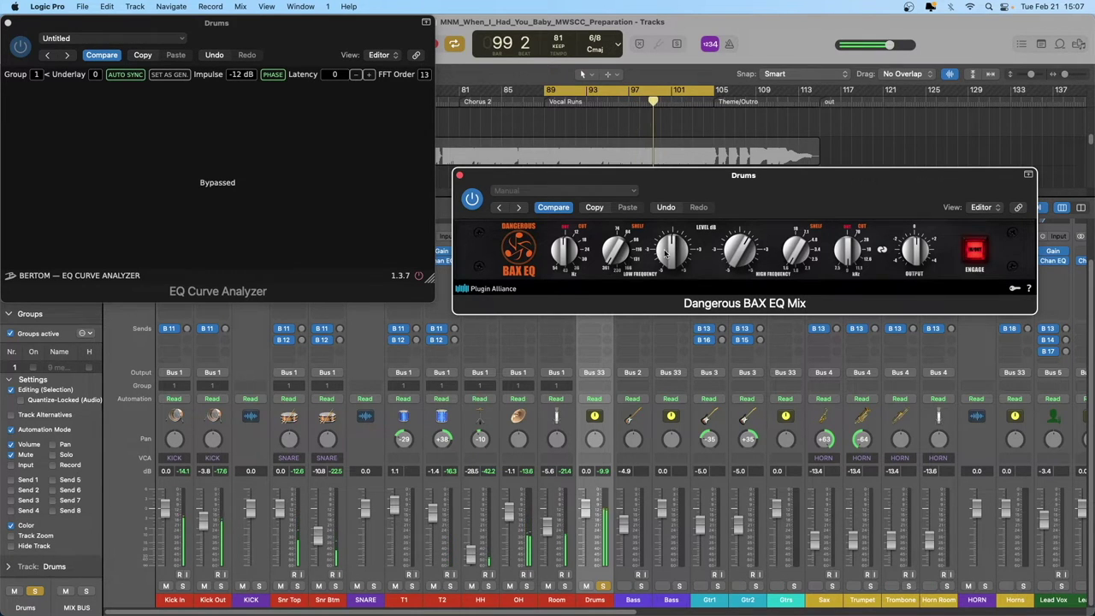
# Boost the BAX EQ's low shelf, compare the drums with it in and out, and reset the high-shelf level while easing the low boost
pyautogui.moveTo(676, 253); pyautogui.dragTo(677, 239)
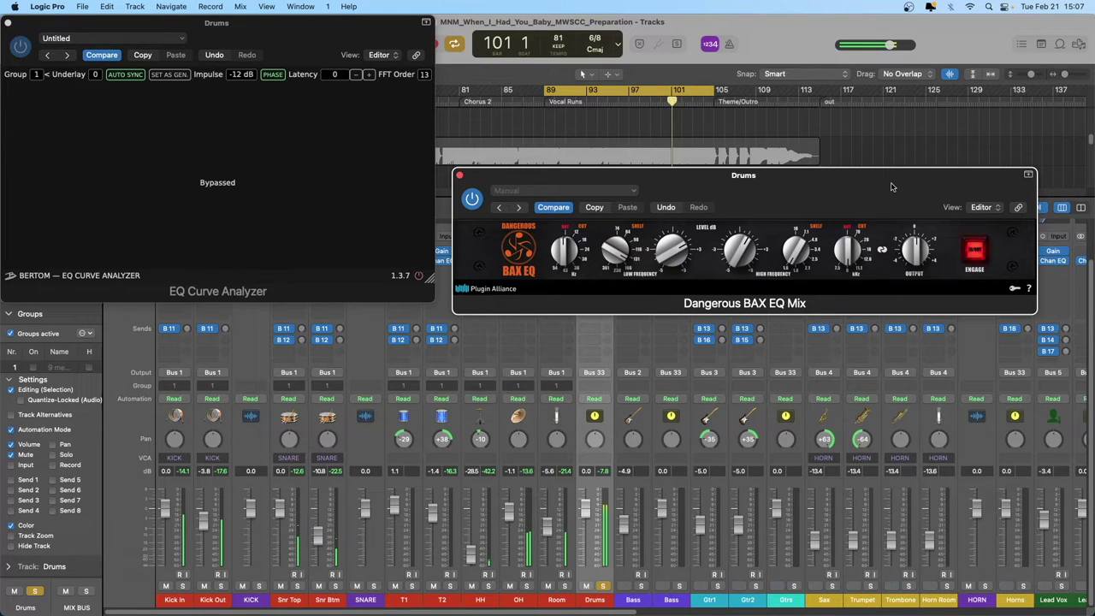
pyautogui.click(977, 251)
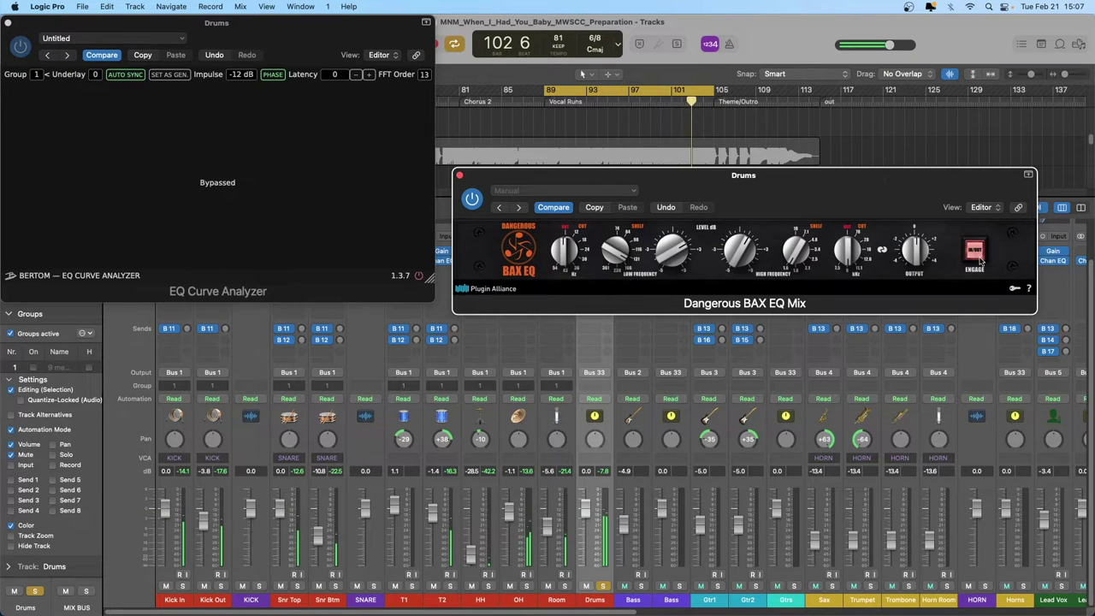
pyautogui.click(977, 254)
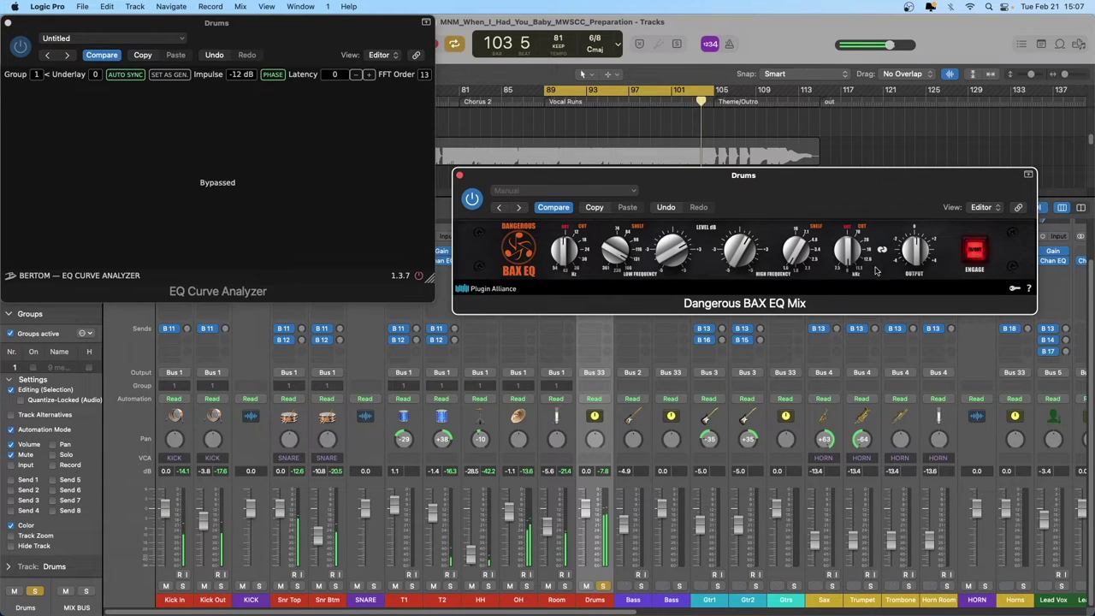
pyautogui.moveTo(738, 259); pyautogui.dragTo(736, 271)
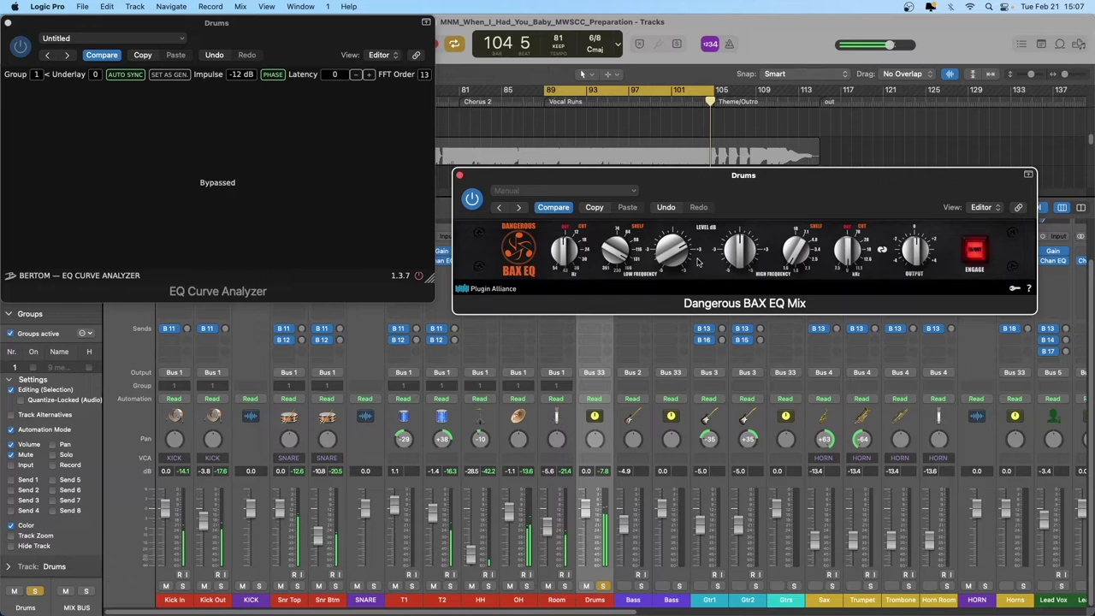
pyautogui.moveTo(673, 250); pyautogui.dragTo(667, 272)
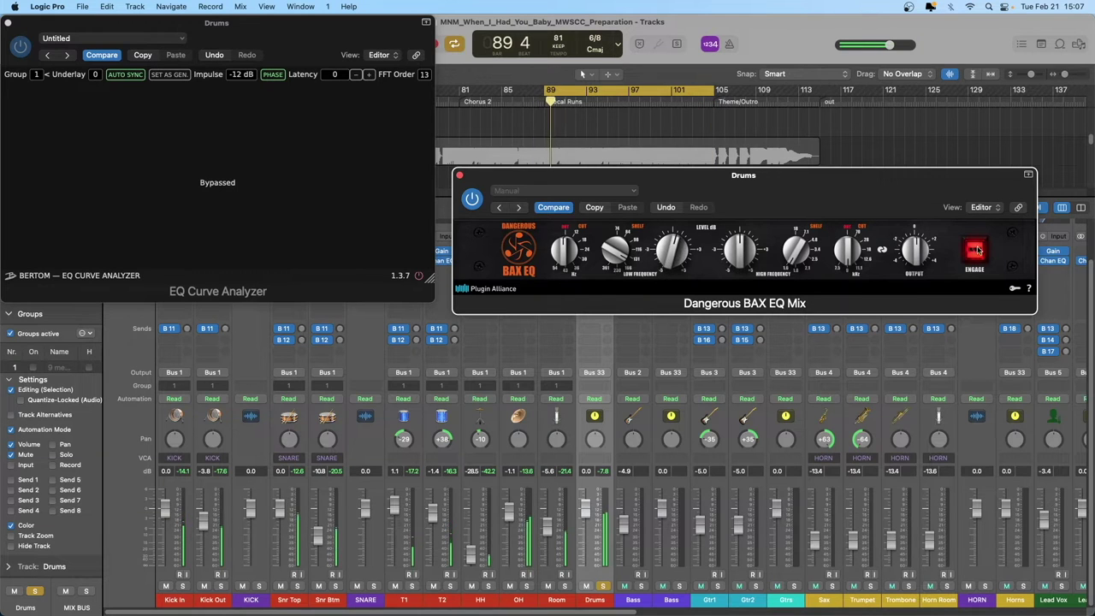
# Reactivate the EQ Curve Analyzer and open Pro-Q 3 from the Drums bus, placing the windows beside the analyzer
pyautogui.moveTo(695, 185); pyautogui.dragTo(535, 344)
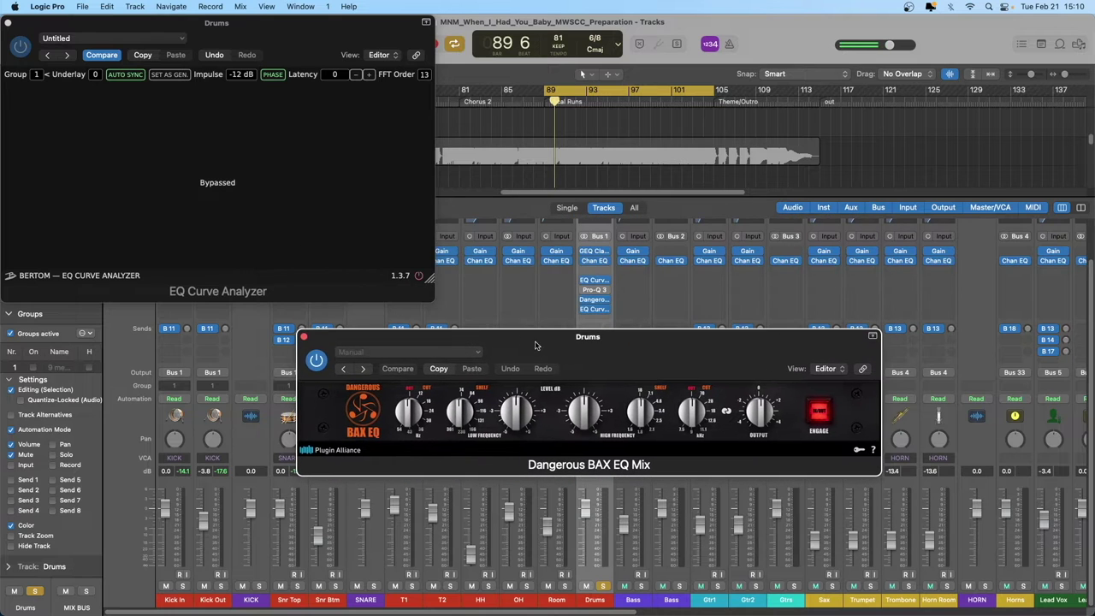
pyautogui.click(417, 276)
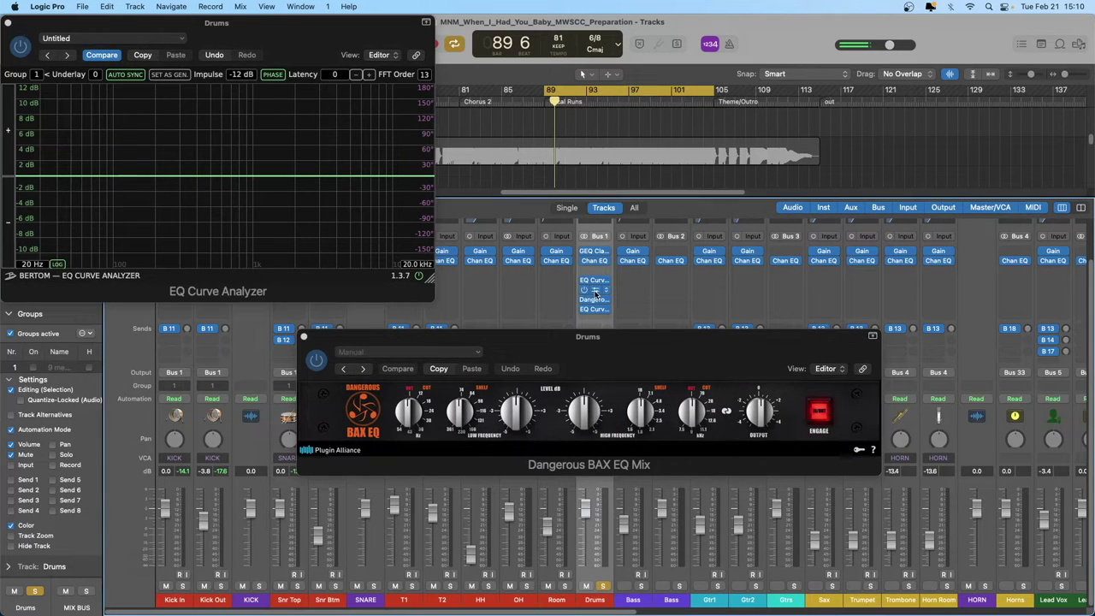
pyautogui.click(599, 291)
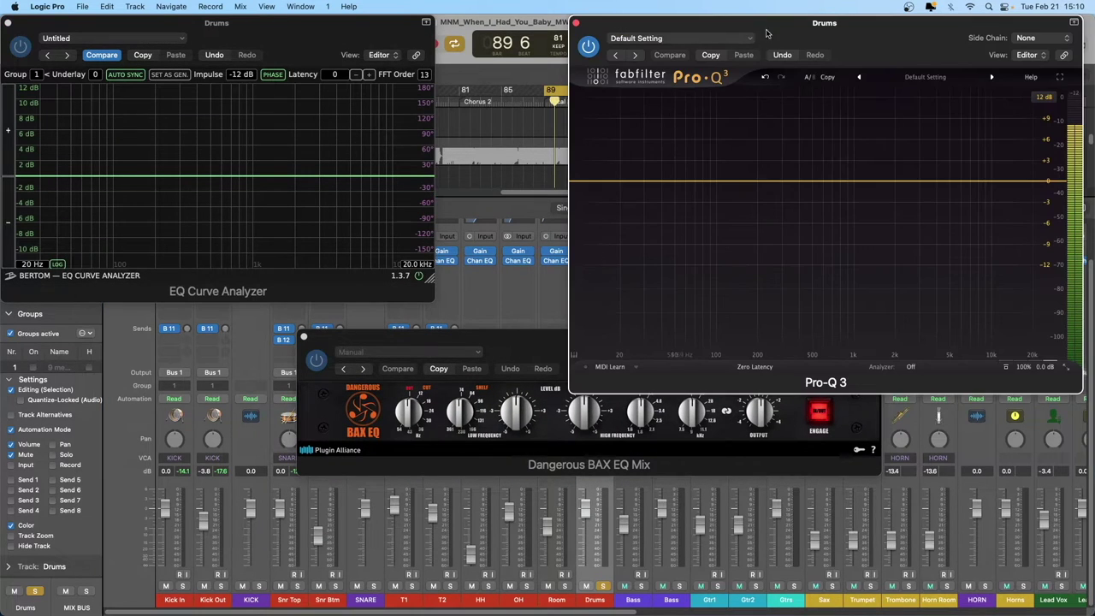
pyautogui.moveTo(766, 35); pyautogui.dragTo(648, 50)
# Add a Low Shelf band at about 103 Hz in Pro-Q 3 and set its gain to about -4.8 dB
pyautogui.click(600, 196)
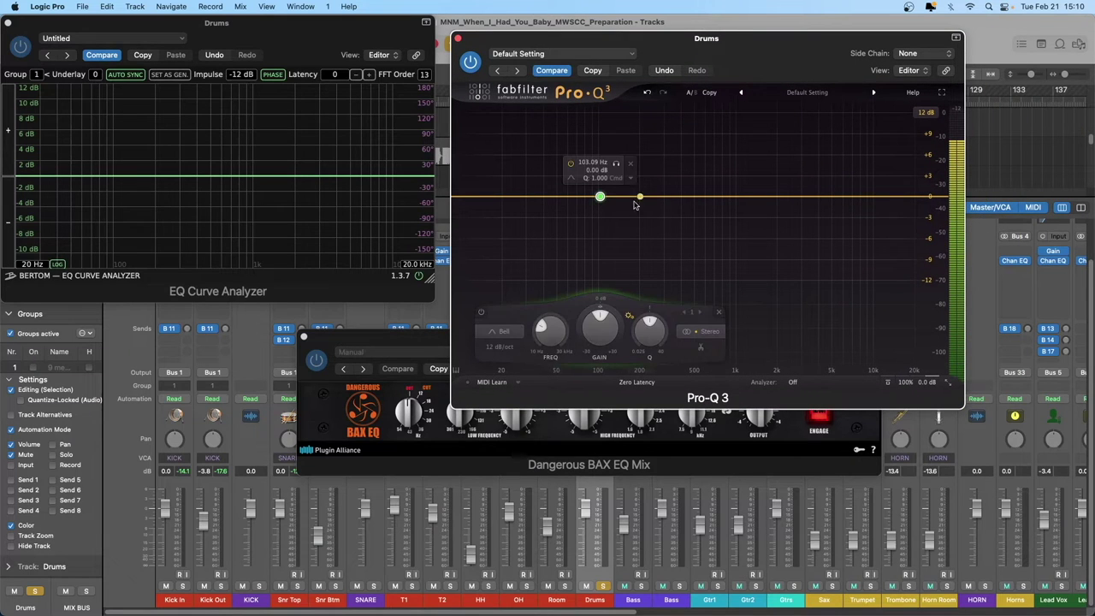
pyautogui.click(503, 333)
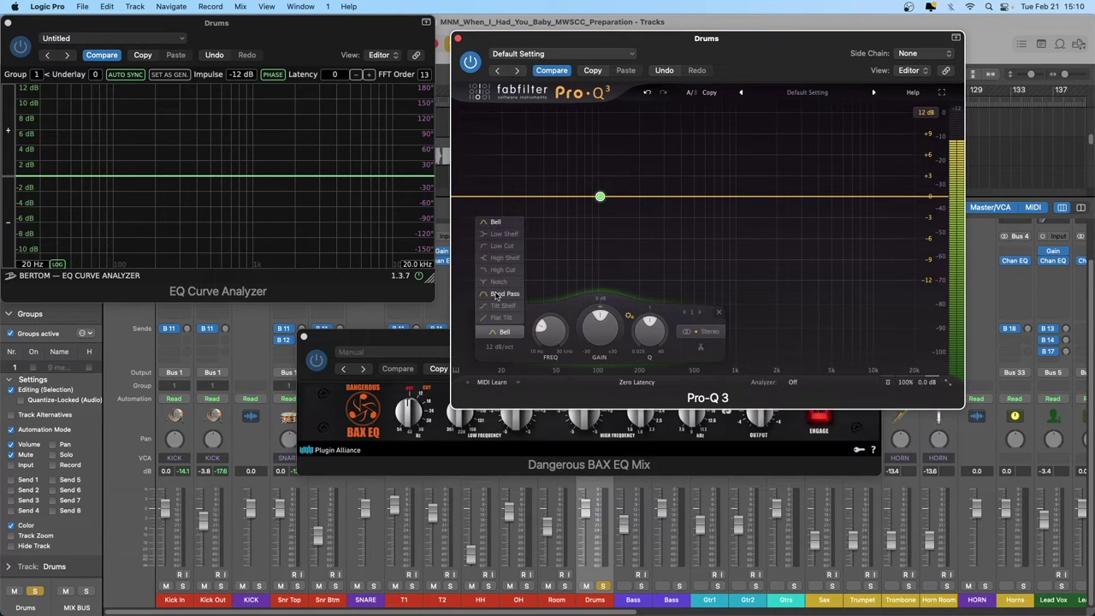
pyautogui.click(503, 234)
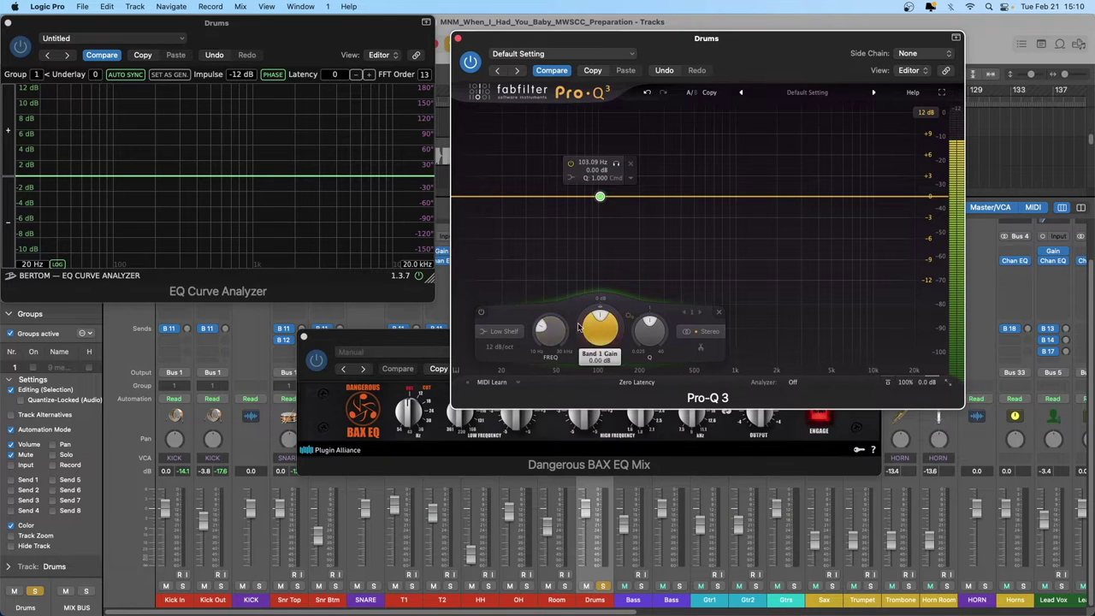
pyautogui.moveTo(600, 323)
pyautogui.mouseDown()
pyautogui.moveTo(604, 293)
pyautogui.moveTo(604, 345)
pyautogui.mouseUp()
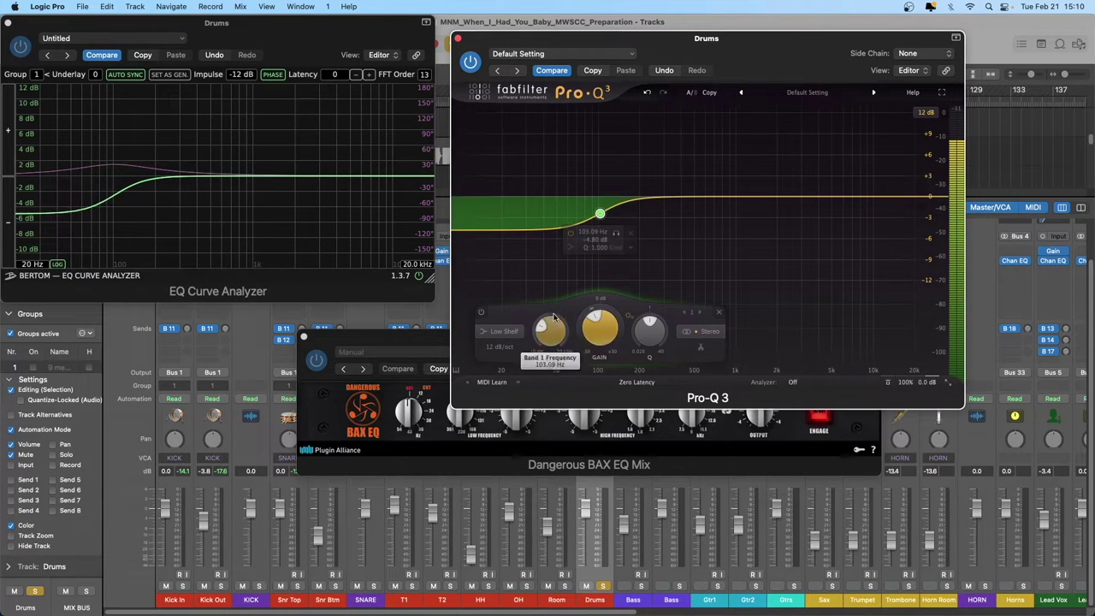
# Change the Pro-Q 3 band to a High Shelf, move it to about 3.7 kHz, and adjust the positions of the plug-in windows
pyautogui.click(503, 332)
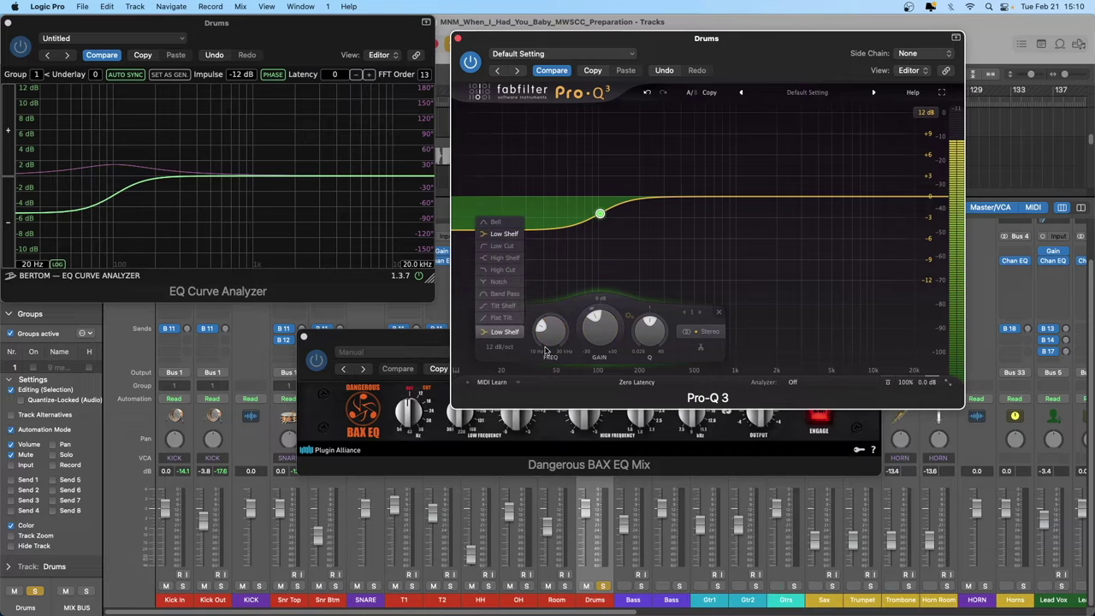
pyautogui.click(504, 258)
pyautogui.moveTo(600, 214); pyautogui.dragTo(816, 166)
pyautogui.moveTo(399, 340); pyautogui.dragTo(392, 324)
pyautogui.moveTo(550, 50); pyautogui.dragTo(547, 44)
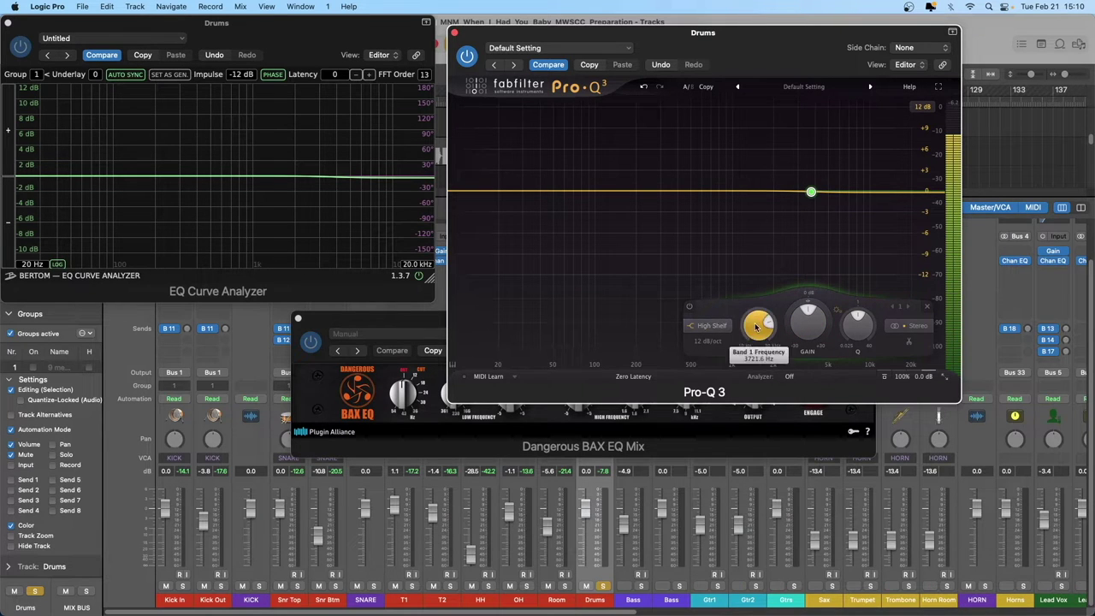
# Boost the Pro-Q 3 high shelf to about +5.2 dB near 3.6 kHz and shape it with a 48 dB/oct slope and a Q of about 0.9
pyautogui.moveTo(809, 190); pyautogui.dragTo(811, 156)
pyautogui.moveTo(379, 320)
pyautogui.mouseDown()
pyautogui.moveTo(374, 329)
pyautogui.moveTo(382, 324)
pyautogui.mouseUp()
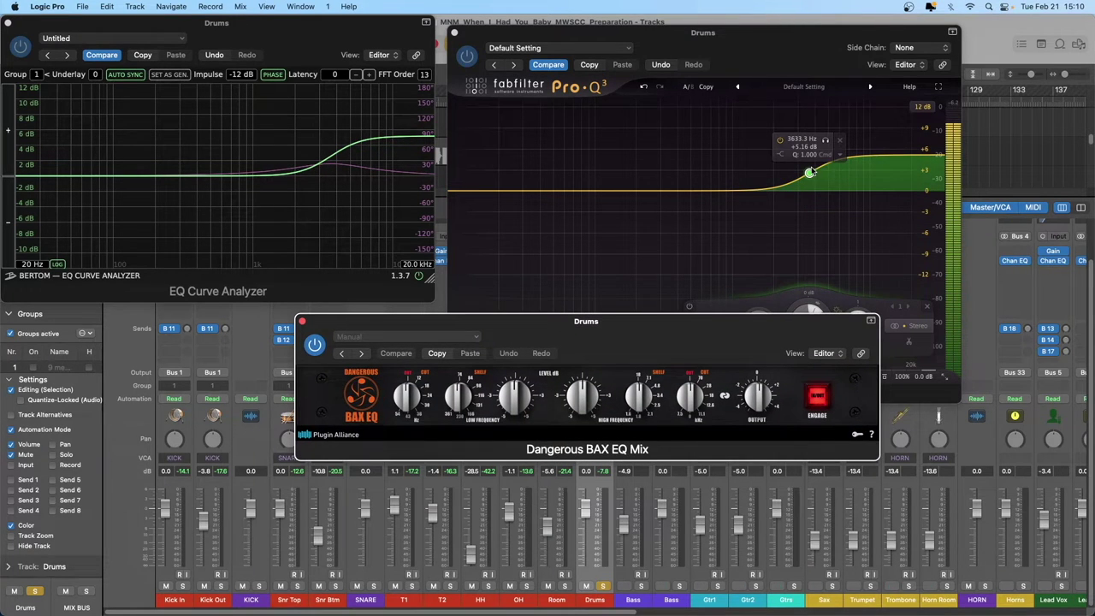
pyautogui.click(762, 47)
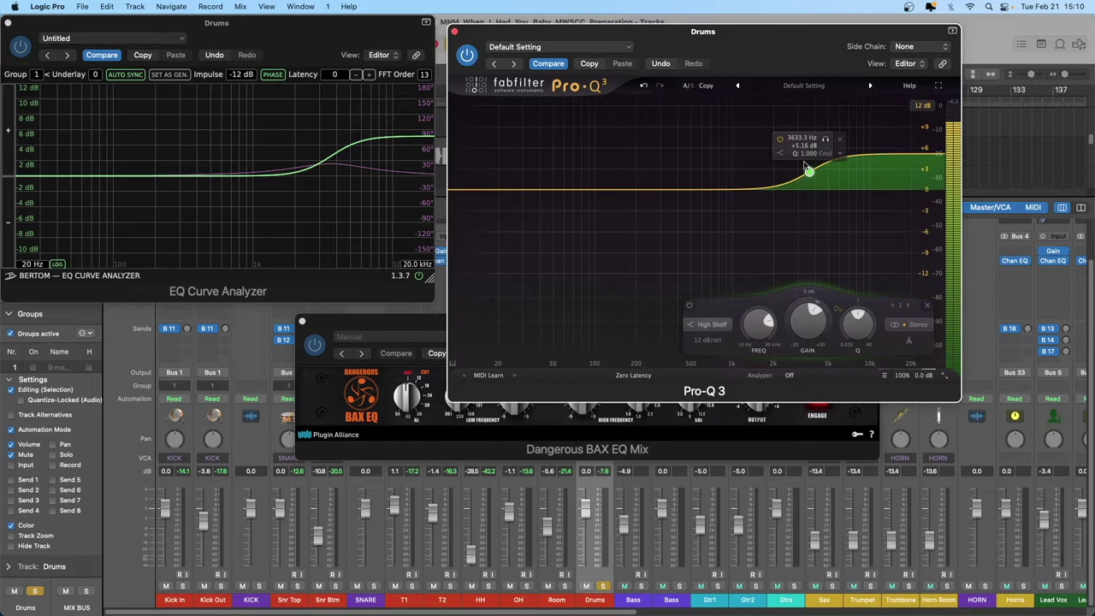
pyautogui.click(710, 341)
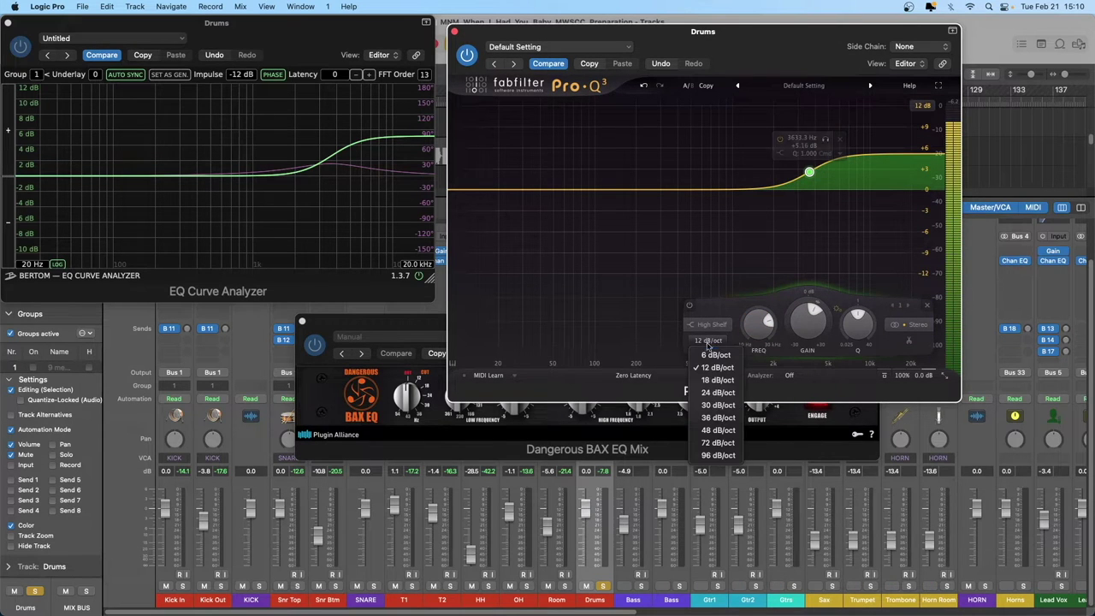
pyautogui.click(714, 432)
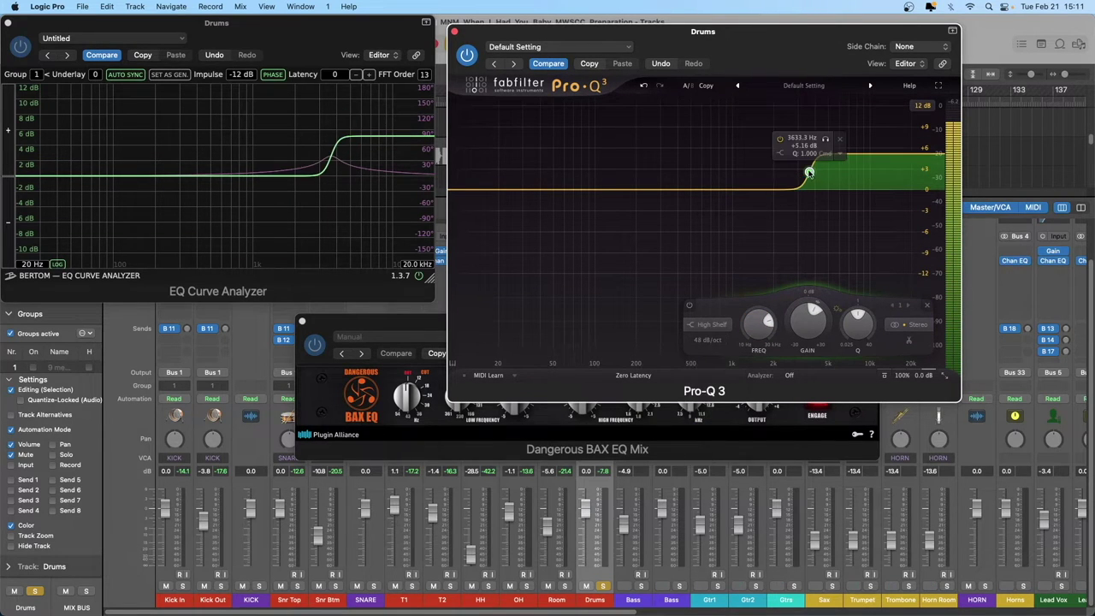
pyautogui.moveTo(860, 324)
pyautogui.mouseDown()
pyautogui.moveTo(871, 293)
pyautogui.moveTo(870, 316)
pyautogui.mouseUp()
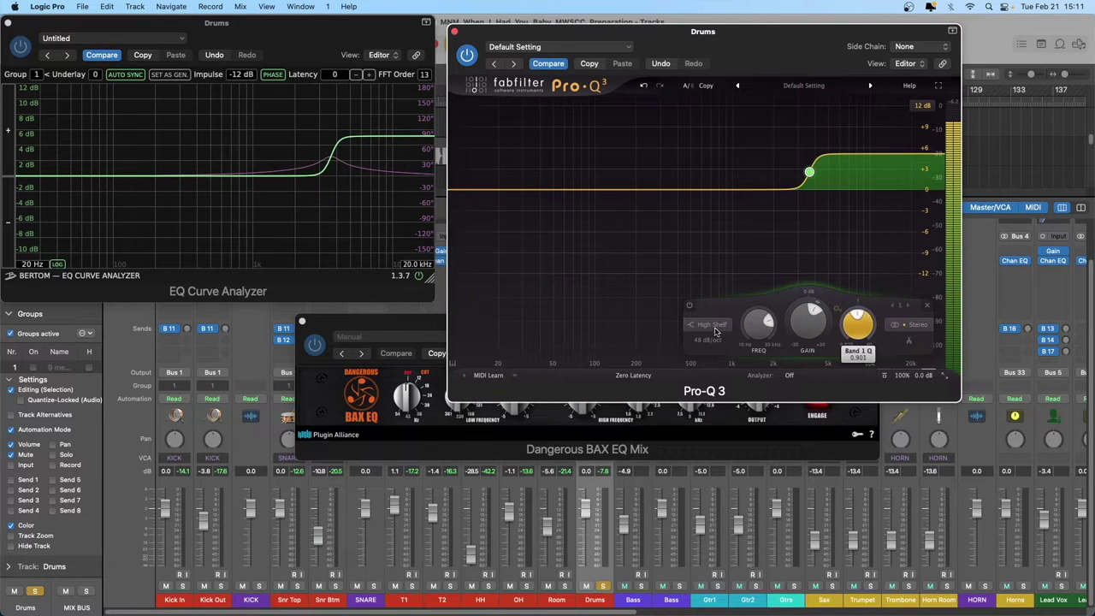
# Delete the Pro-Q 3 high-shelf band, then bypass both Pro-Q 3 and the BAX EQ and close their windows
pyautogui.moveTo(368, 328)
pyautogui.mouseDown()
pyautogui.moveTo(392, 336)
pyautogui.moveTo(385, 330)
pyautogui.mouseUp()
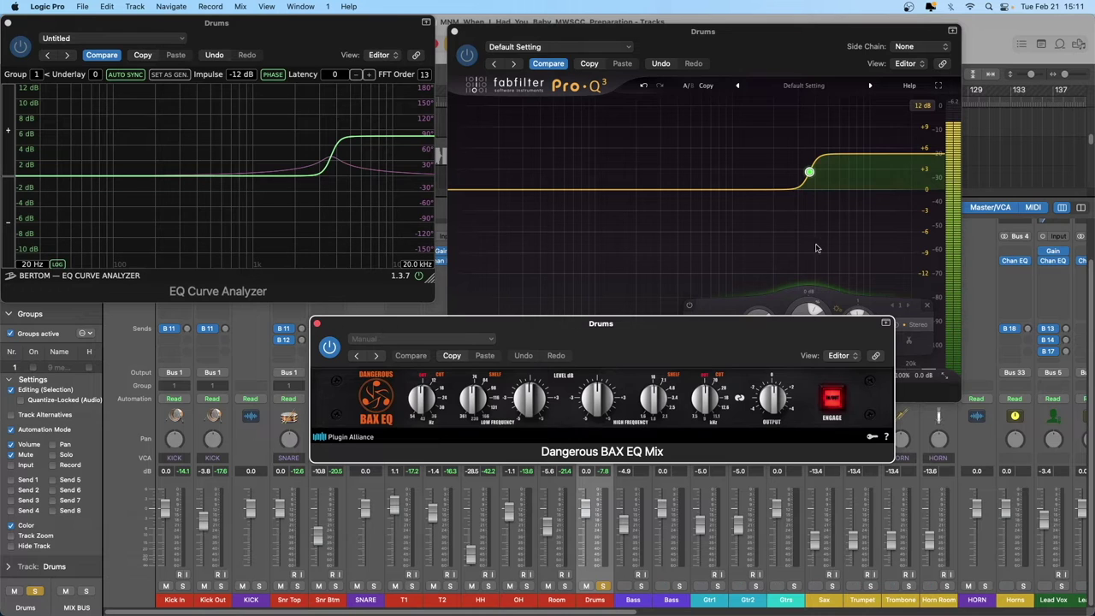
pyautogui.keyDown('alt'); pyautogui.click(809, 171); pyautogui.keyUp('alt')
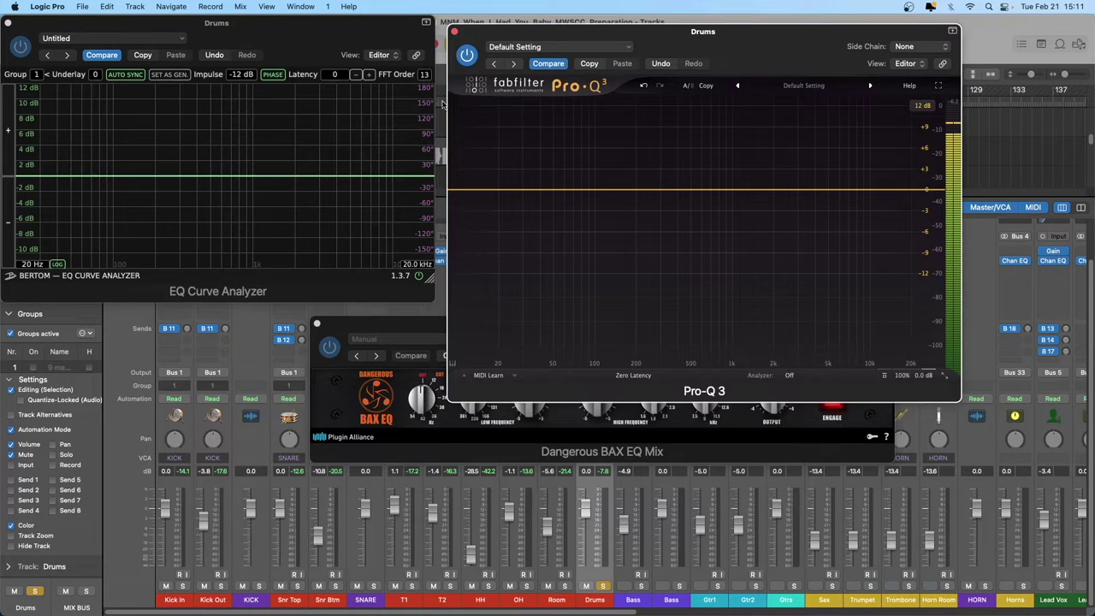
pyautogui.click(344, 332)
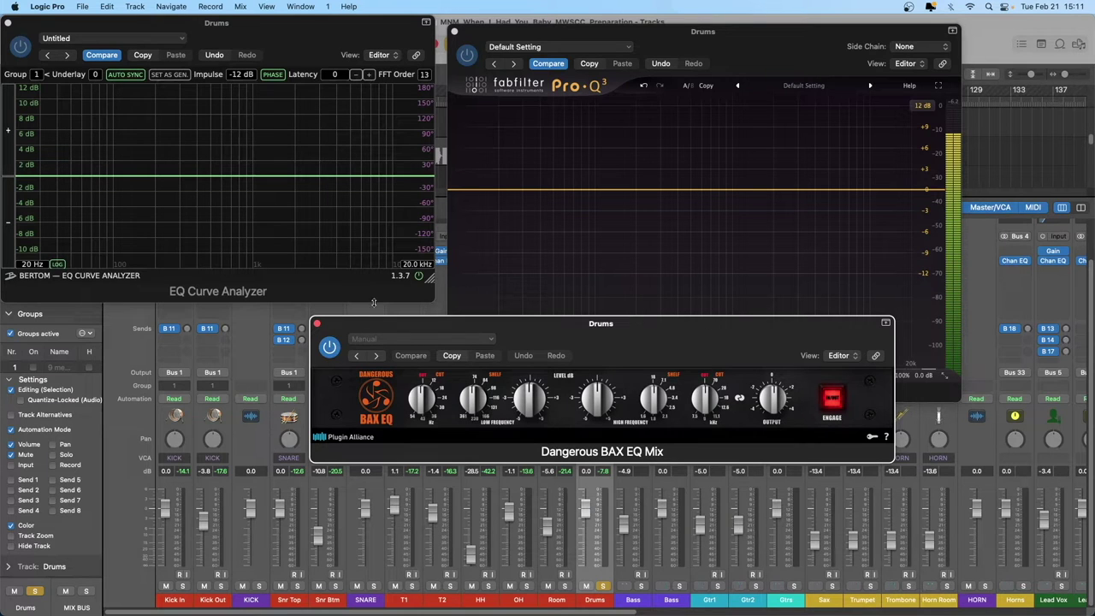
pyautogui.click(334, 346)
pyautogui.click(459, 38)
pyautogui.click(455, 32)
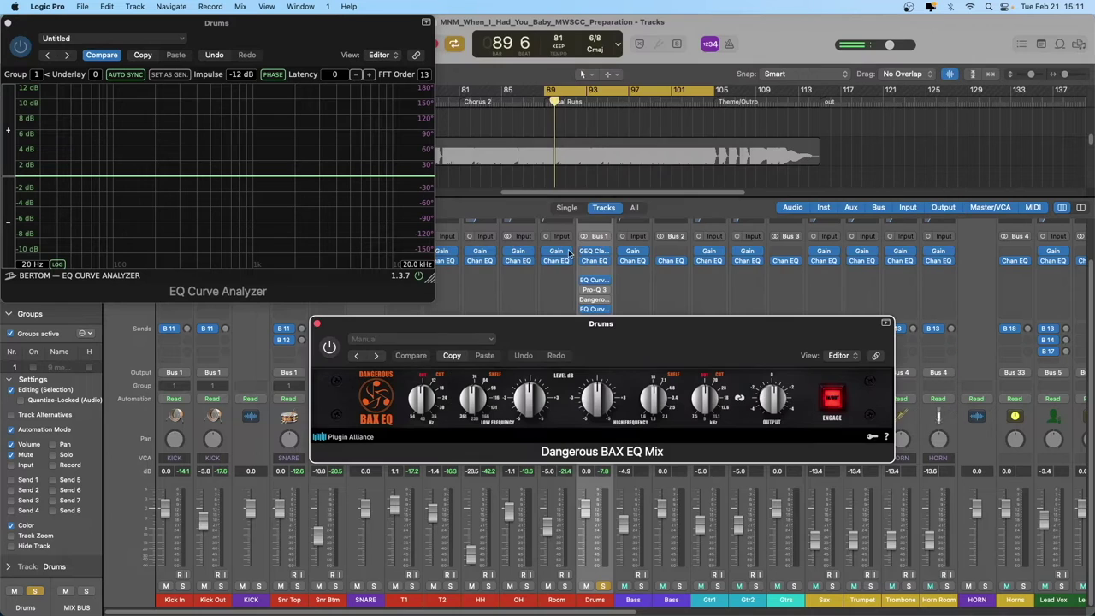
pyautogui.click(317, 326)
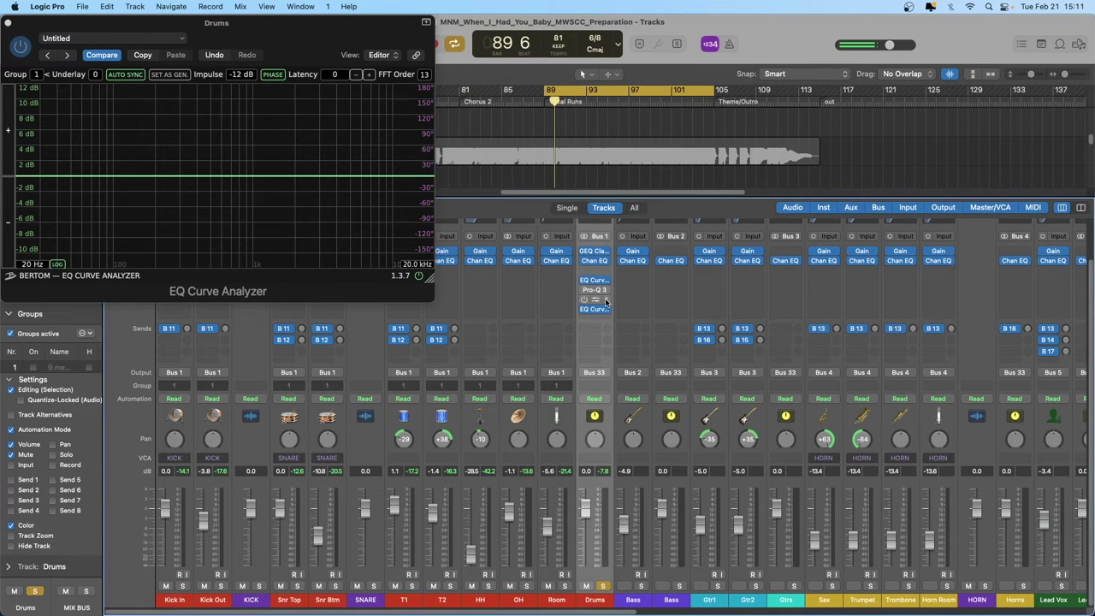
# Replace the BAX EQ on the Drums bus with Plugin Alliance's stereo elysia niveau filter and place its window beside the analyzer
pyautogui.click(606, 302)
pyautogui.moveTo(650, 588)
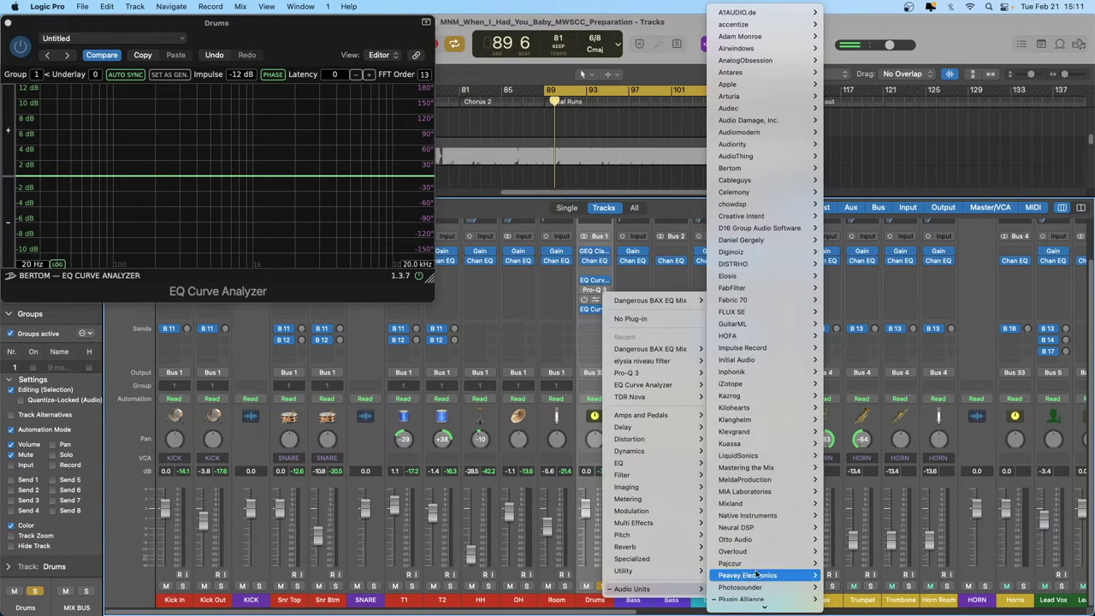
pyautogui.scroll(-3, 758, 595)
pyautogui.moveTo(755, 517)
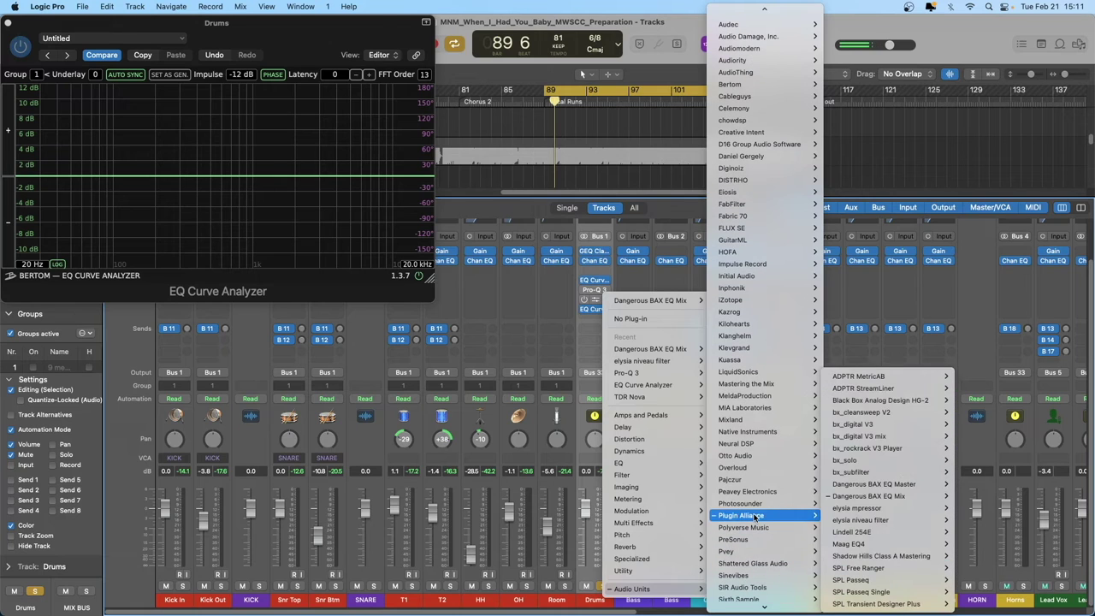
pyautogui.moveTo(861, 522)
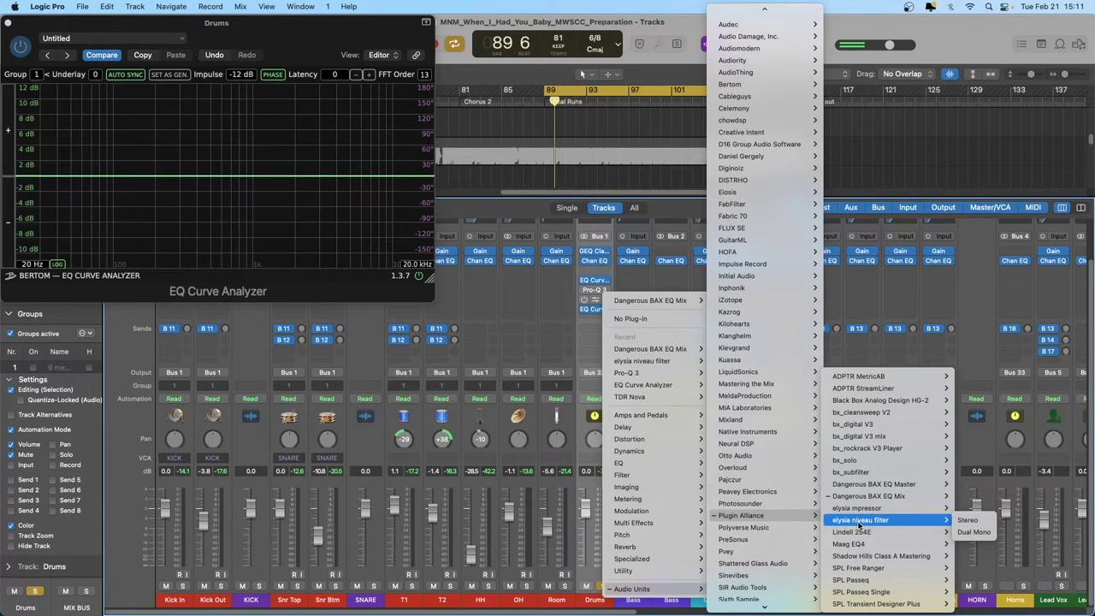
pyautogui.click(965, 522)
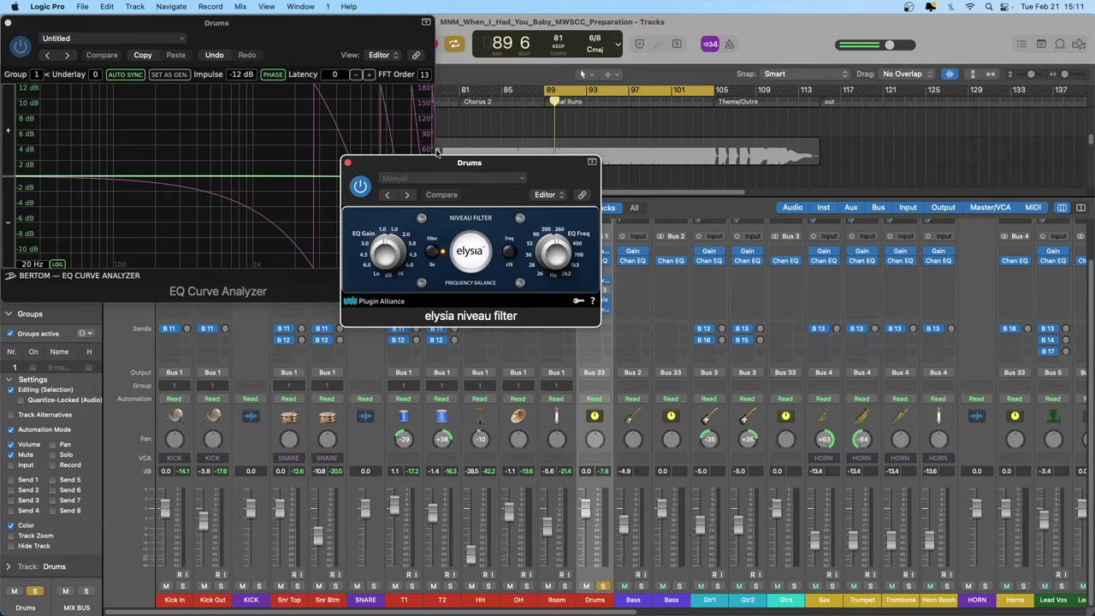
pyautogui.moveTo(446, 163); pyautogui.dragTo(525, 282)
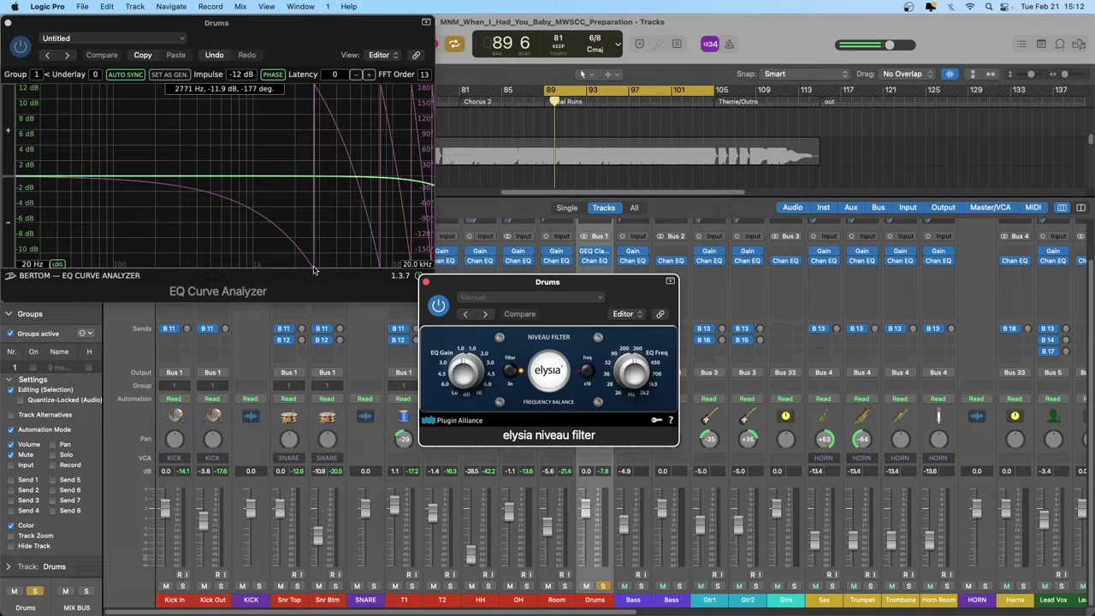
pyautogui.moveTo(556, 285); pyautogui.dragTo(569, 264)
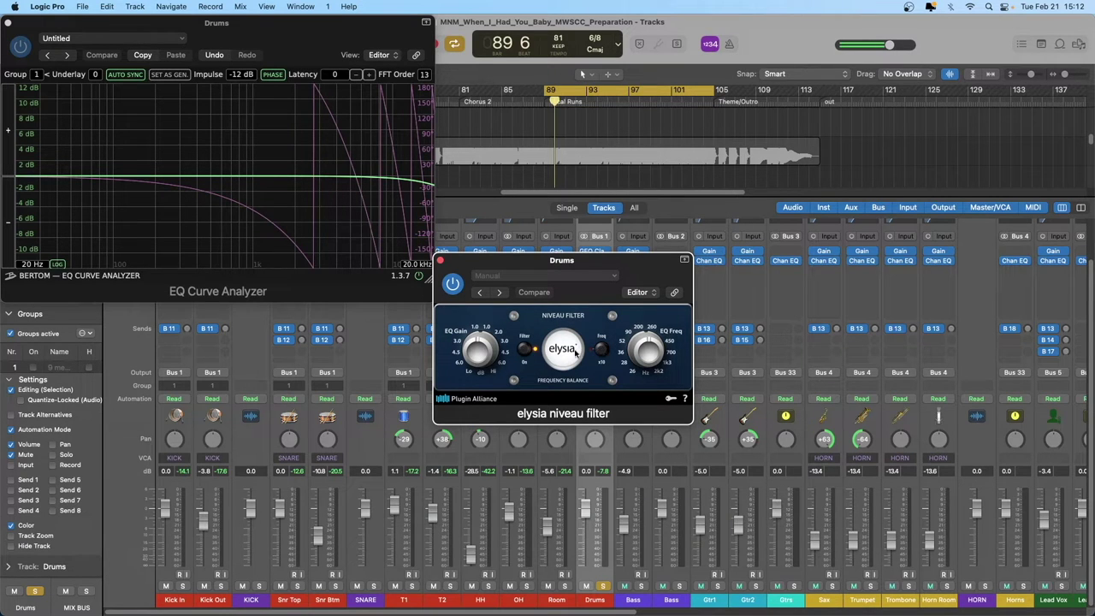
# Toggle the niveau filter's Filter switch off and on, and examine the curve with EQ Gain at its full Hi and Lo extremes
pyautogui.moveTo(525, 350); pyautogui.dragTo(524, 351)
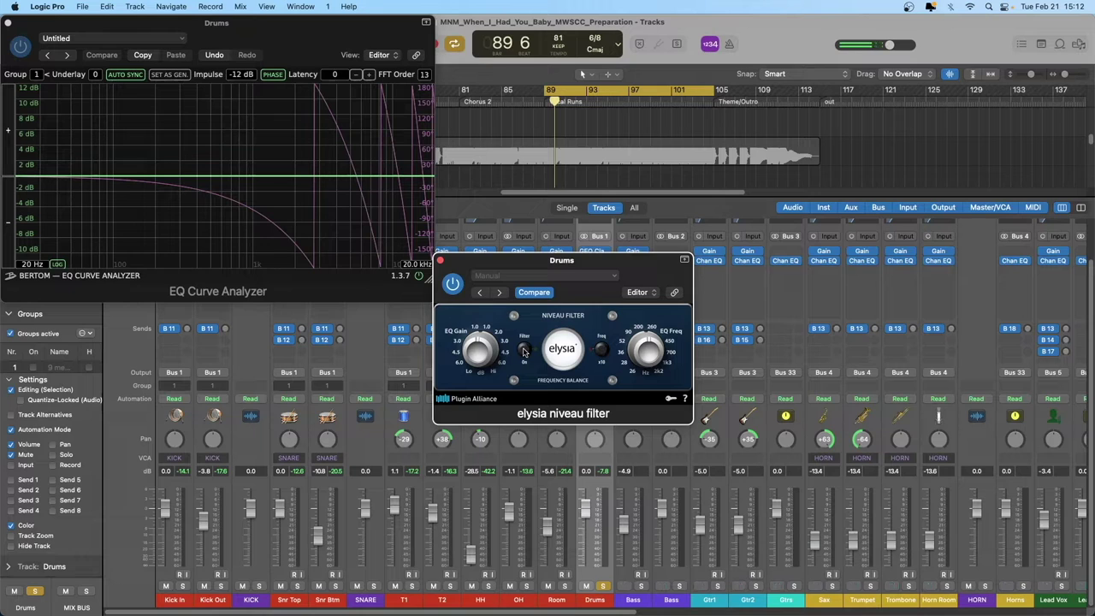
pyautogui.click(524, 351)
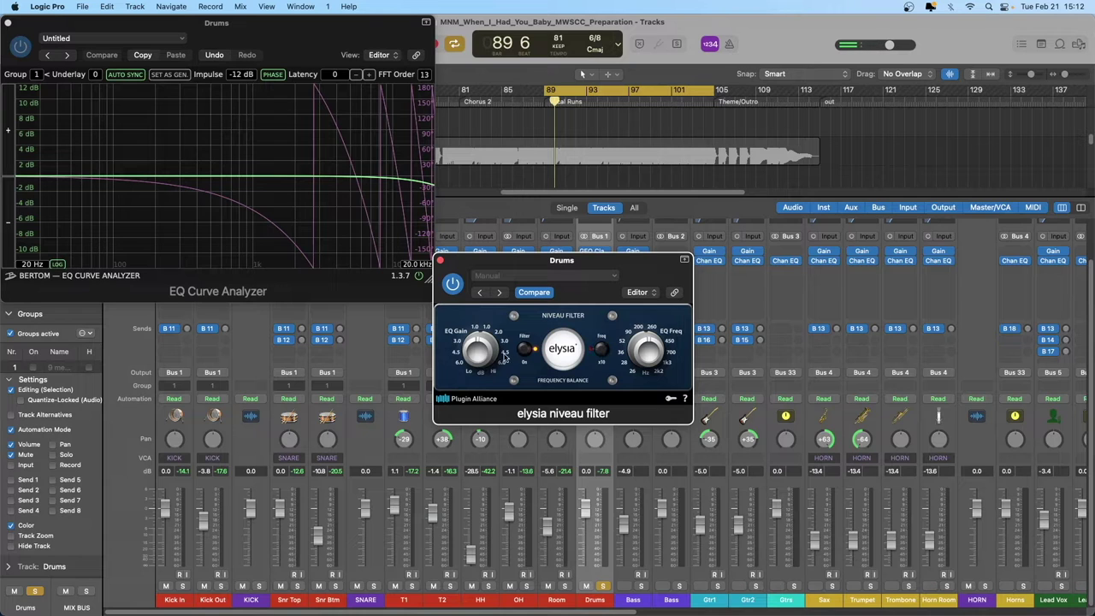
pyautogui.moveTo(482, 353); pyautogui.dragTo(480, 351)
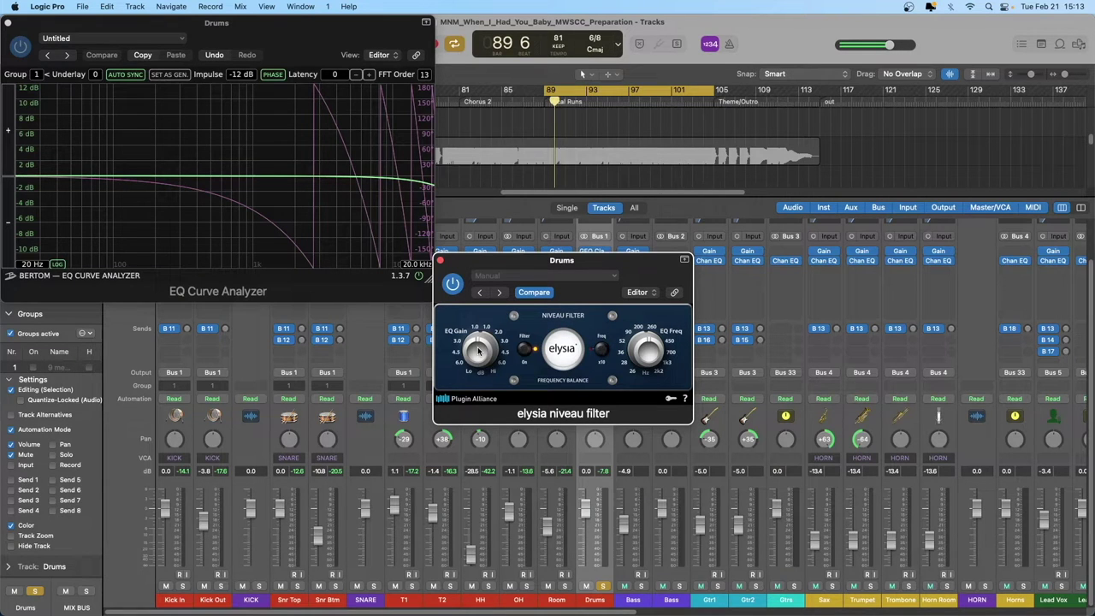
pyautogui.moveTo(478, 347); pyautogui.dragTo(482, 316)
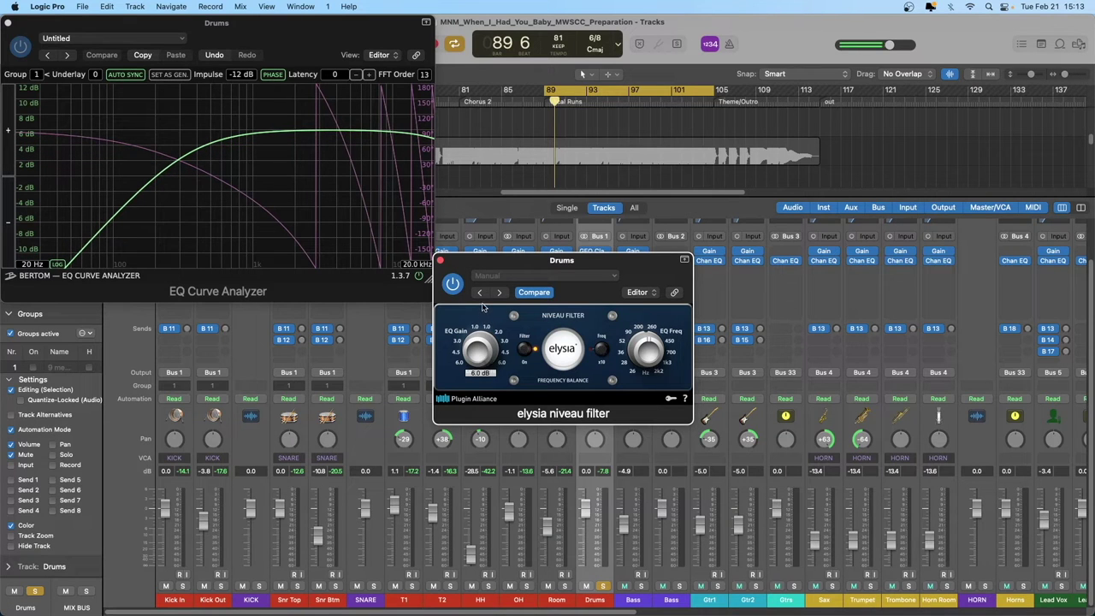
pyautogui.moveTo(35, 178)
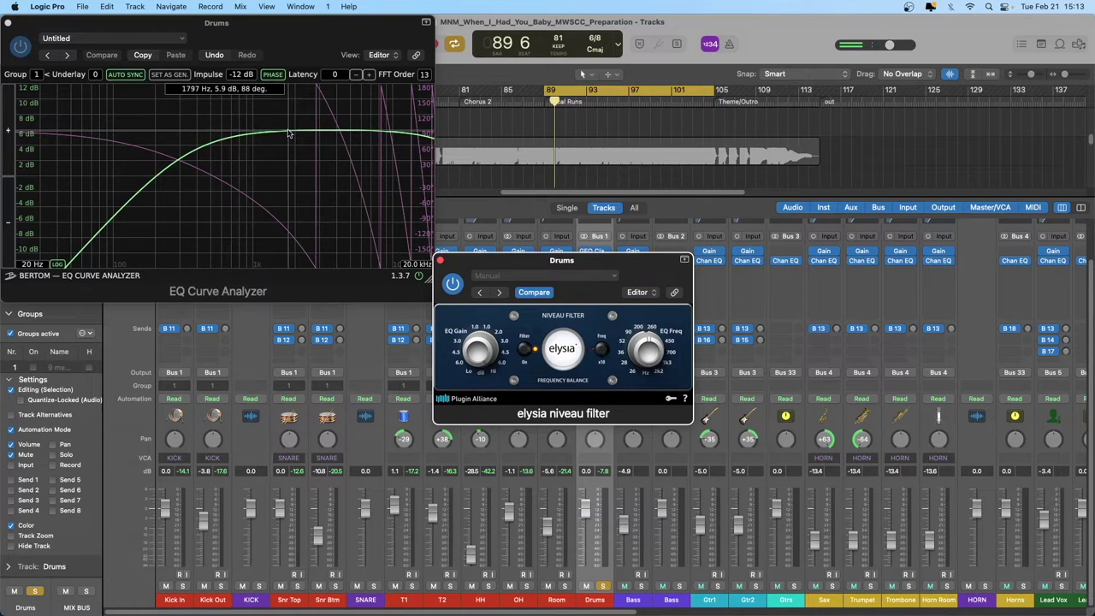
pyautogui.moveTo(480, 350); pyautogui.dragTo(469, 429)
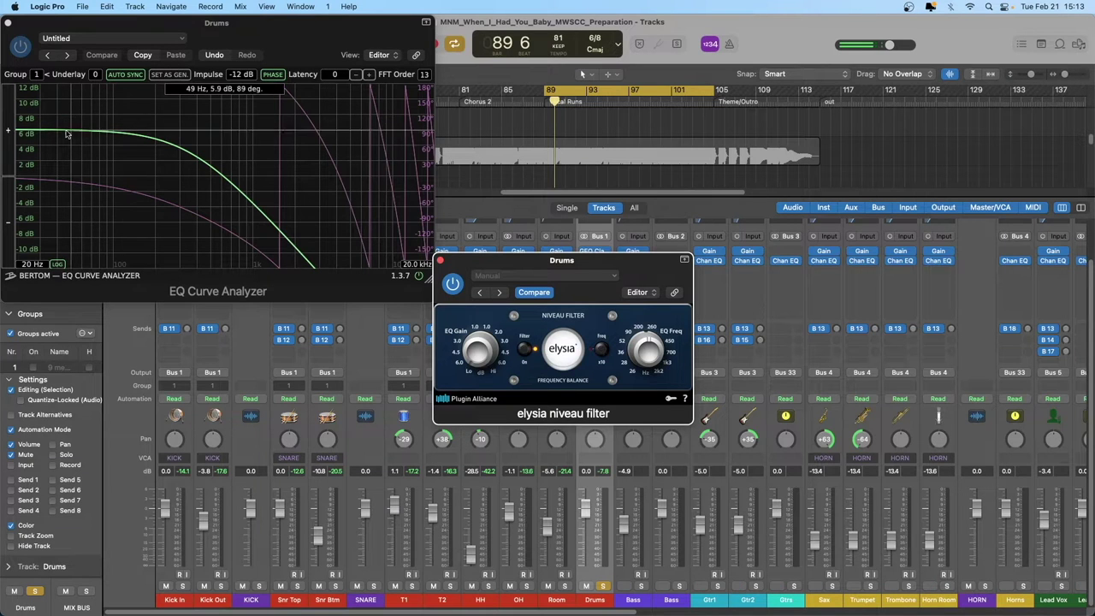
pyautogui.moveTo(31, 134)
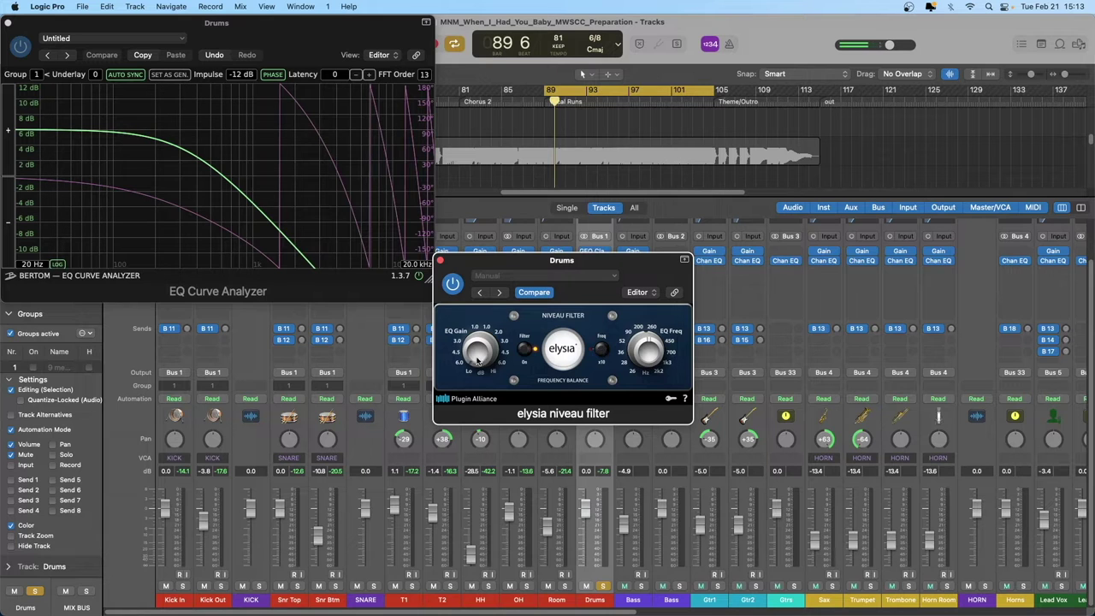
# Set the niveau filter's EQ Gain to a moderate low-end tilt and sweep EQ Freq with the x10 range on, switching x10 off again
pyautogui.moveTo(477, 349); pyautogui.dragTo(480, 301)
pyautogui.moveTo(653, 356); pyautogui.dragTo(637, 322)
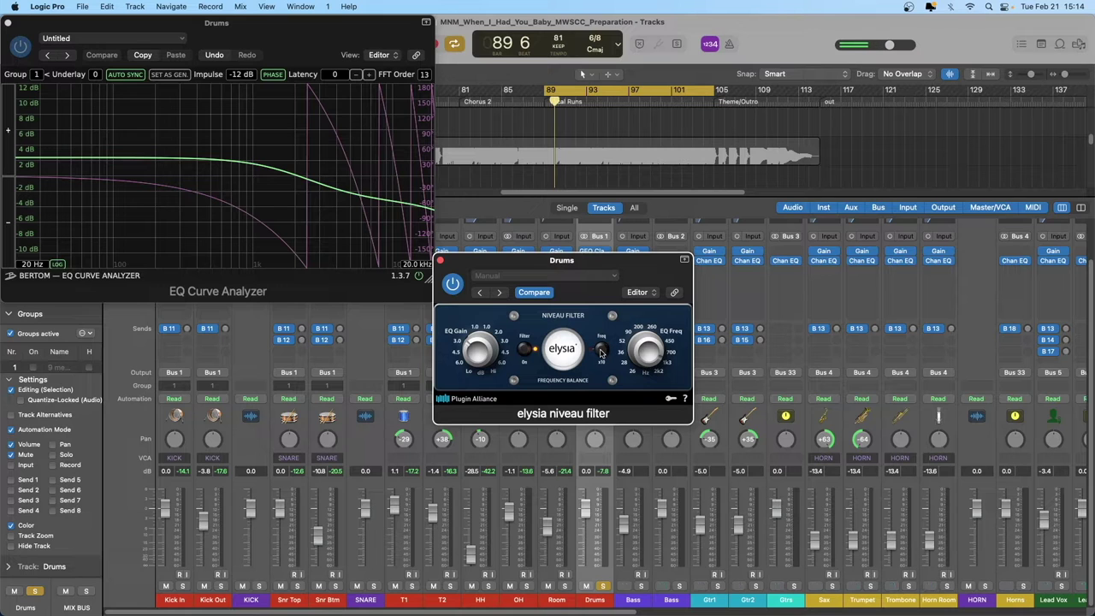
pyautogui.moveTo(652, 353); pyautogui.dragTo(648, 427)
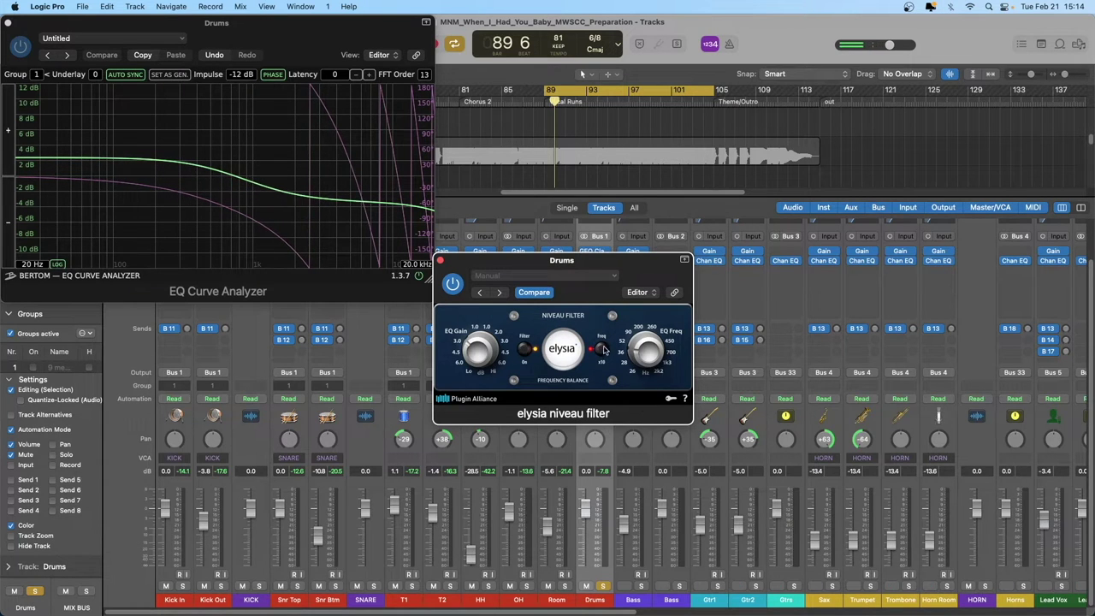
pyautogui.moveTo(604, 351); pyautogui.dragTo(601, 350)
# Bypass the EQ Curve Analyzer, reposition the niveau filter window, and adjust its EQ Freq and EQ Gain while the drums play
pyautogui.moveTo(511, 261); pyautogui.dragTo(746, 225)
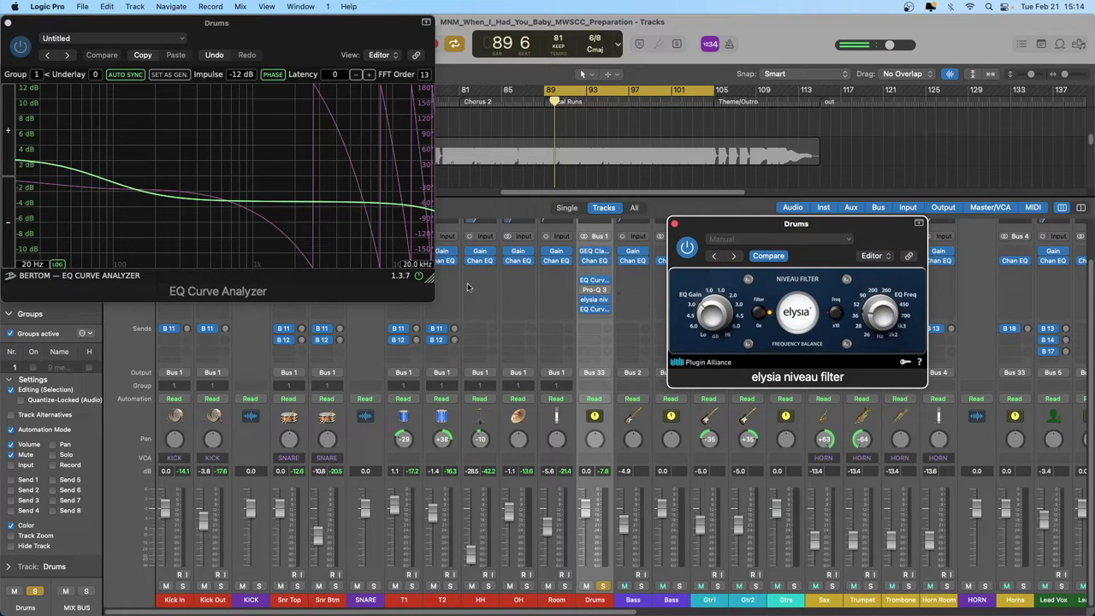
pyautogui.click(419, 275)
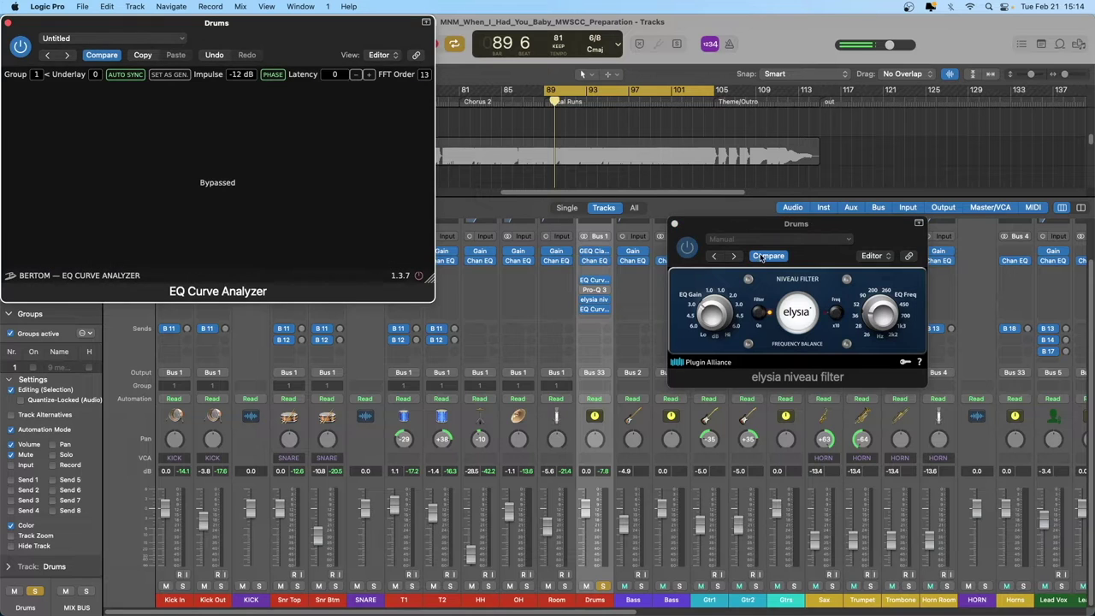
pyautogui.moveTo(795, 223); pyautogui.dragTo(766, 225)
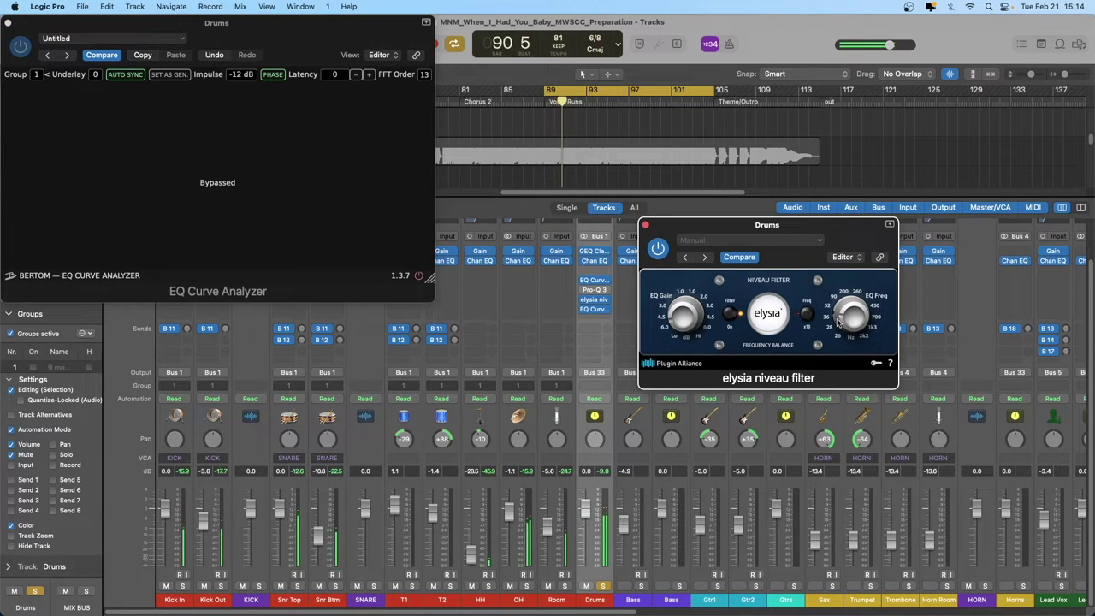
pyautogui.moveTo(856, 320); pyautogui.dragTo(857, 298)
pyautogui.moveTo(684, 315); pyautogui.dragTo(694, 293)
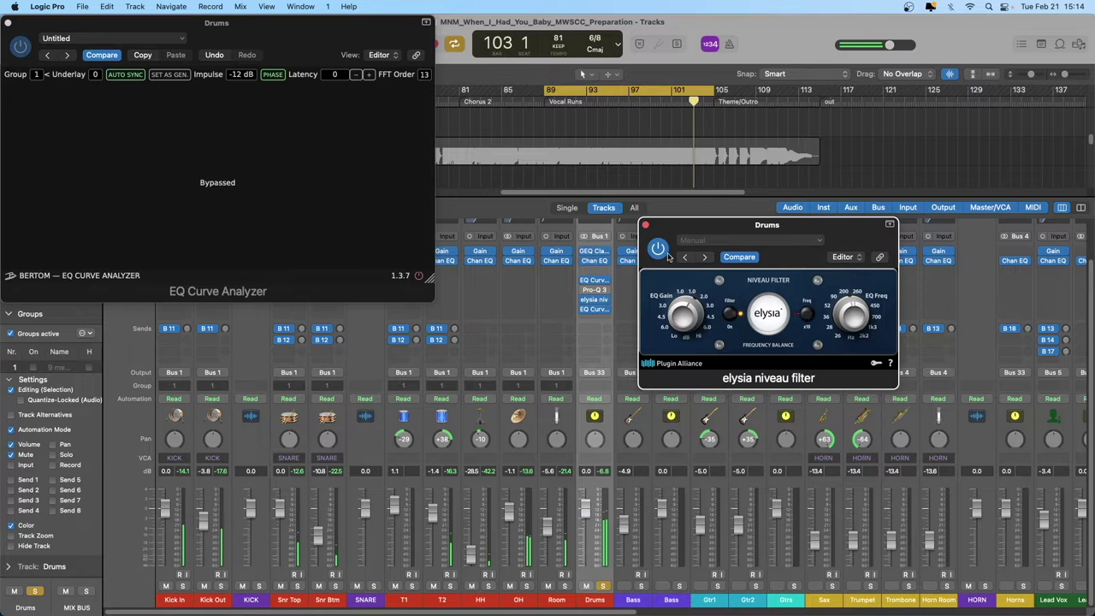
# With the EQ Curve Analyzer active again, bypass the niveau filter and re-enable and open Pro-Q 3 on the Drums bus
pyautogui.click(585, 301)
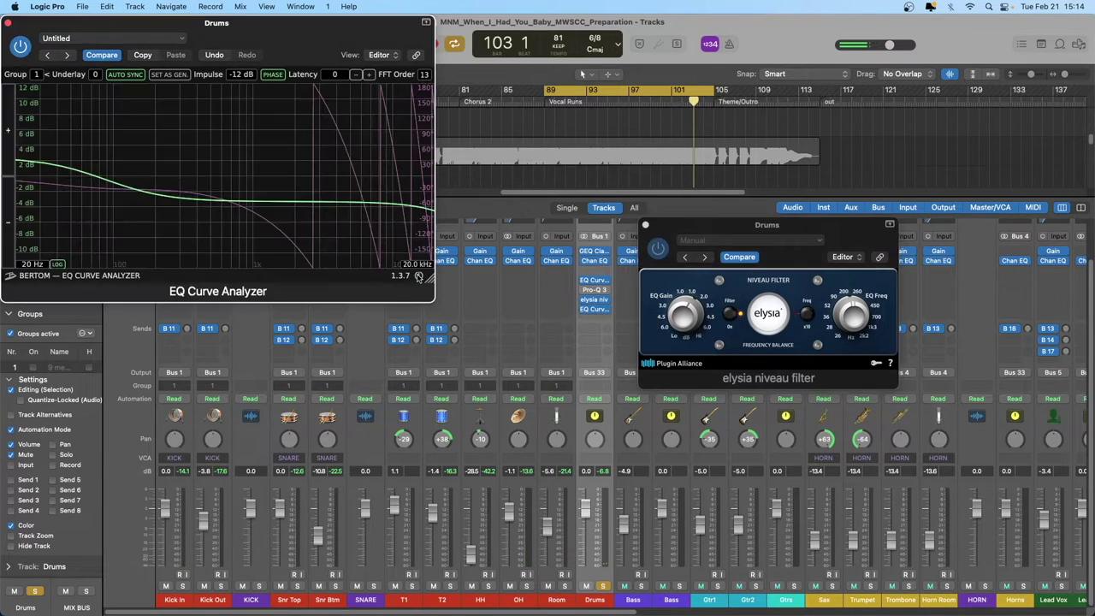
pyautogui.click(584, 291)
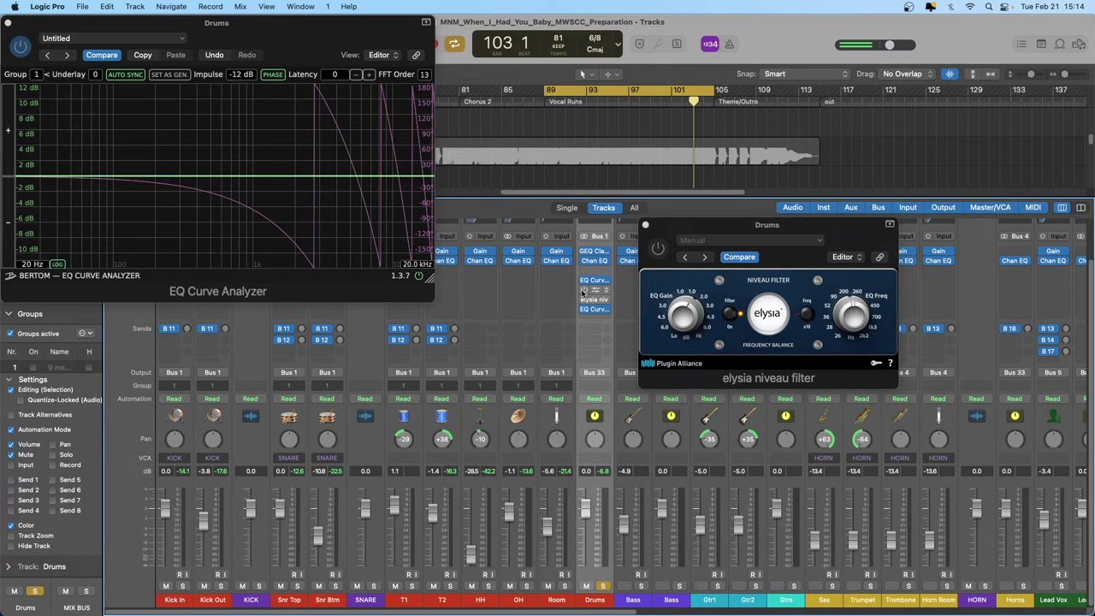
pyautogui.click(584, 290)
pyautogui.click(595, 292)
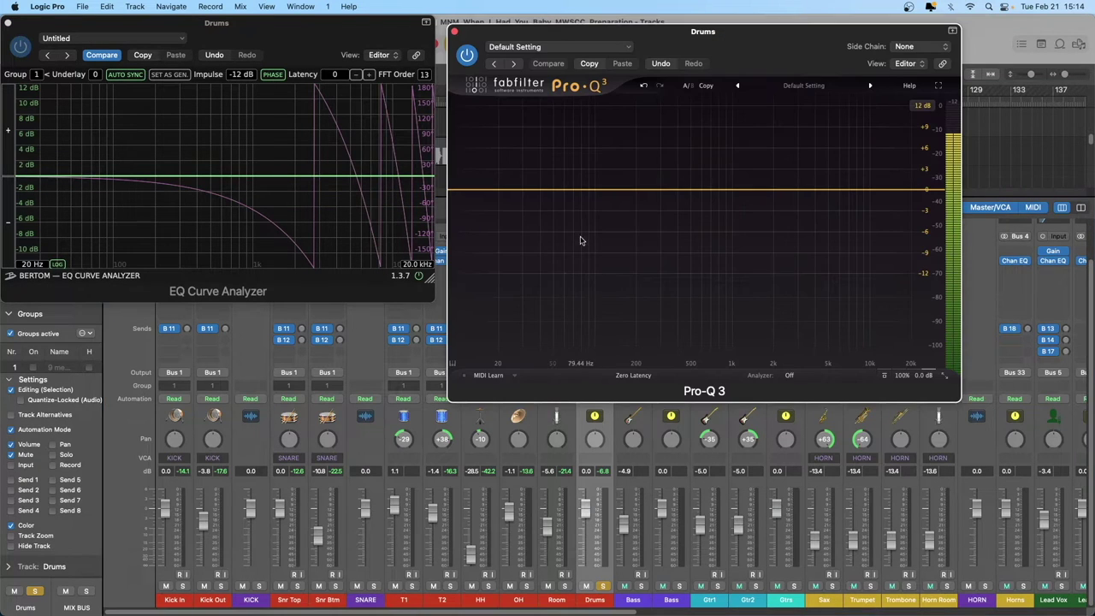
# Add a Tilt Shelf band in Pro-Q 3 and move its window clear of the Drums channel strip
pyautogui.click(770, 188)
pyautogui.click(674, 322)
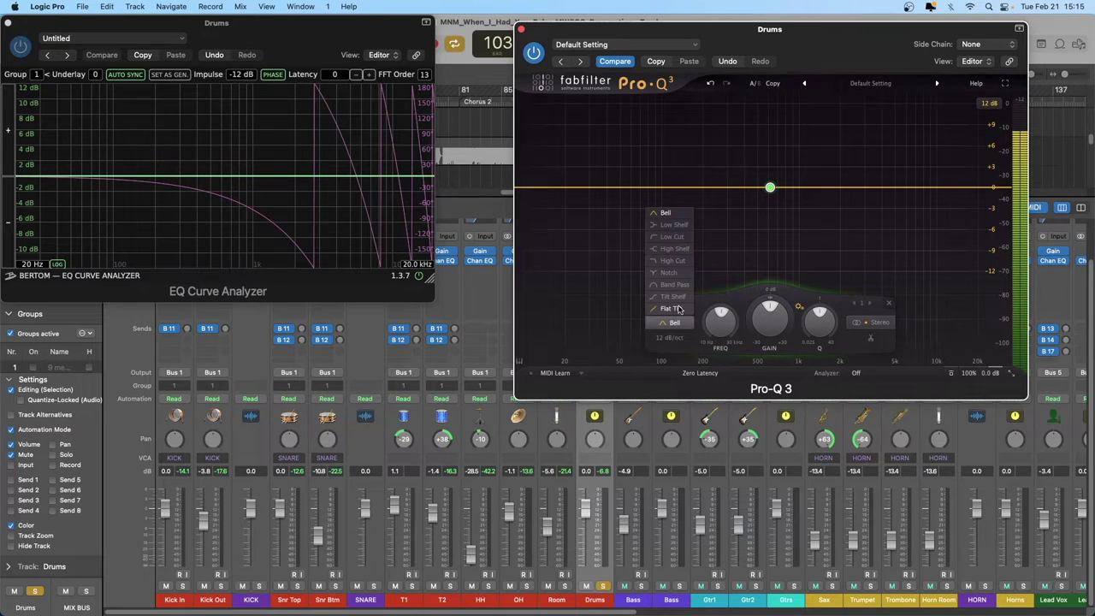
pyautogui.click(674, 297)
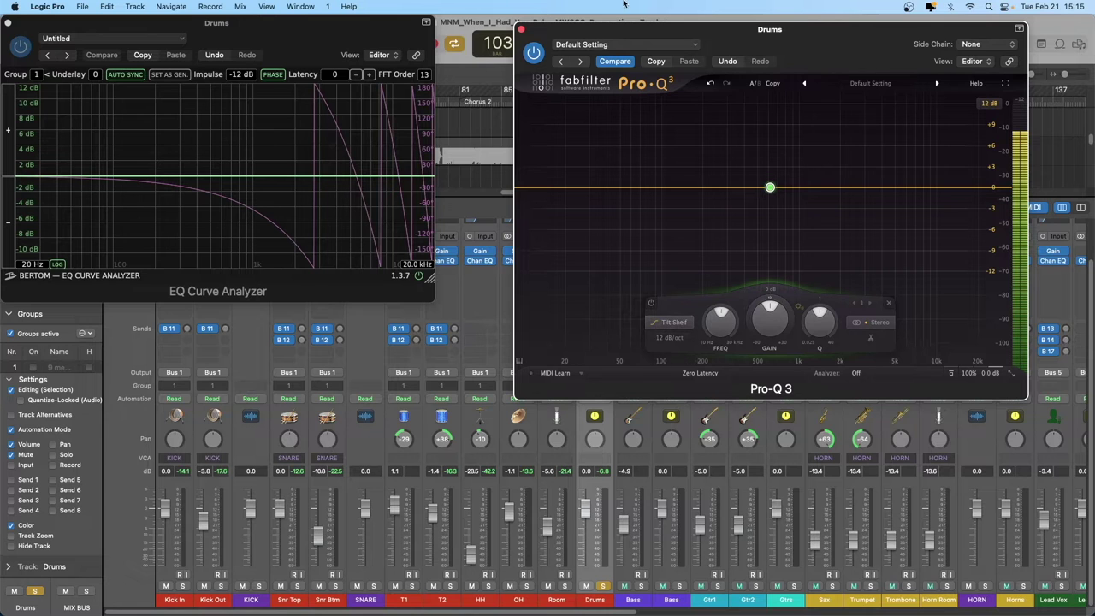
pyautogui.moveTo(622, 32); pyautogui.dragTo(753, 86)
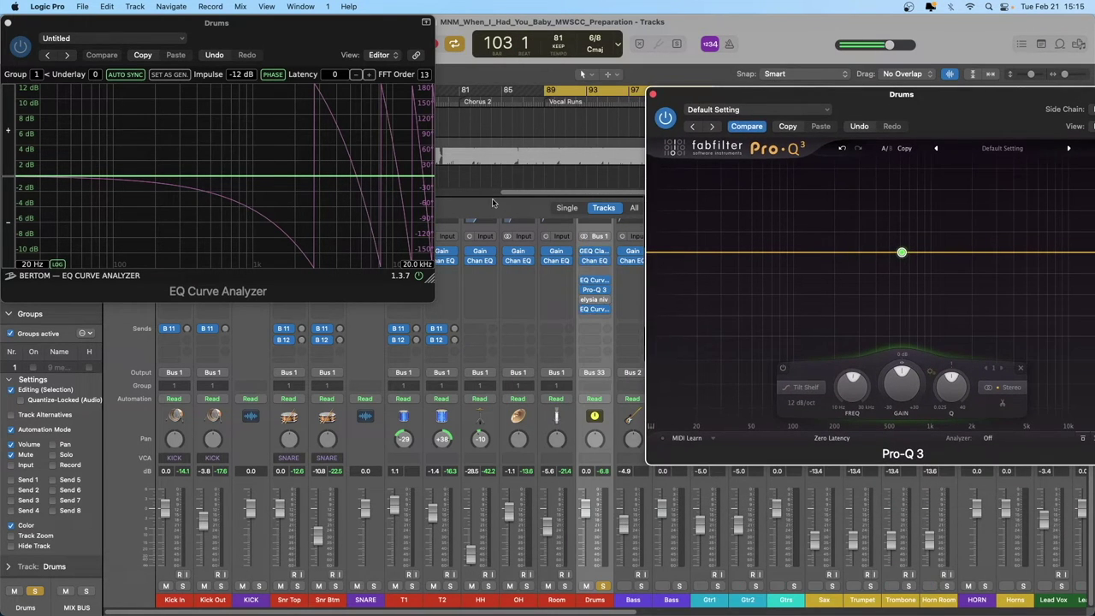
# Remove the elysia niveau filter from the Drums bus and place the Pro-Q 3 window beside the EQ Curve Analyzer
pyautogui.moveTo(599, 303)
pyautogui.click(615, 301)
pyautogui.click(623, 319)
pyautogui.moveTo(734, 99); pyautogui.dragTo(546, 85)
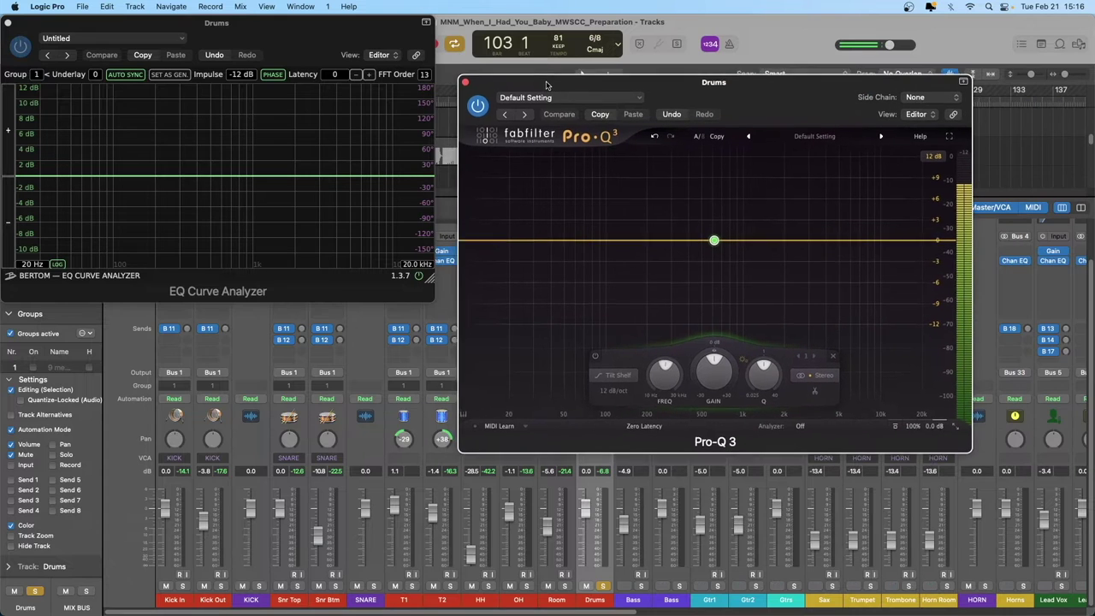
# Tilt the Pro-Q 3 band up, down, and up again to about +5.75 dB near 569 Hz, and bypass and close Pro-Q 3
pyautogui.moveTo(721, 242)
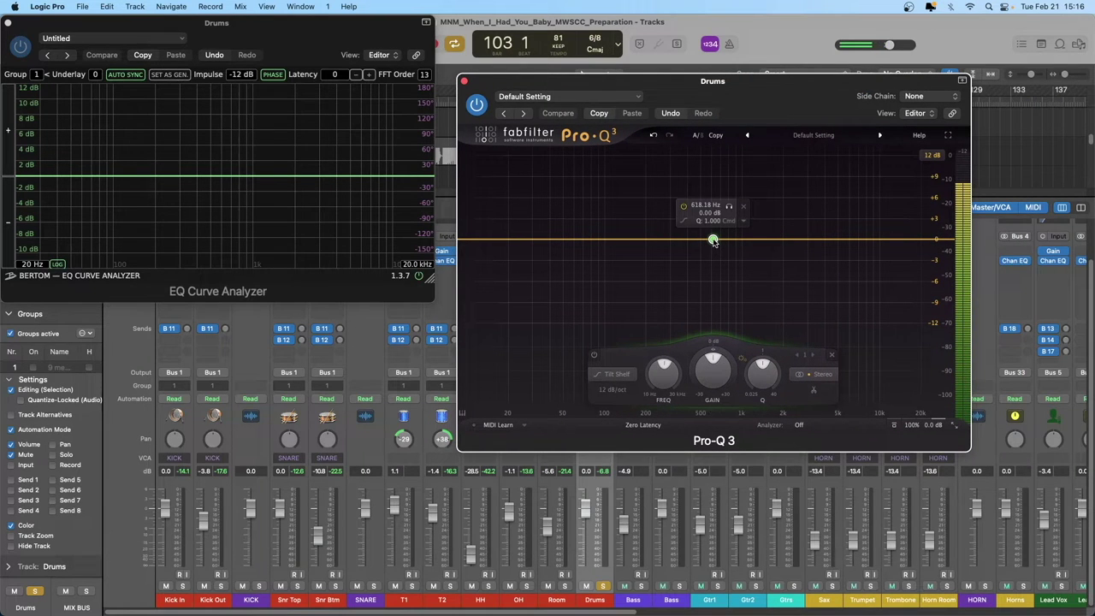
pyautogui.moveTo(713, 241); pyautogui.dragTo(714, 215)
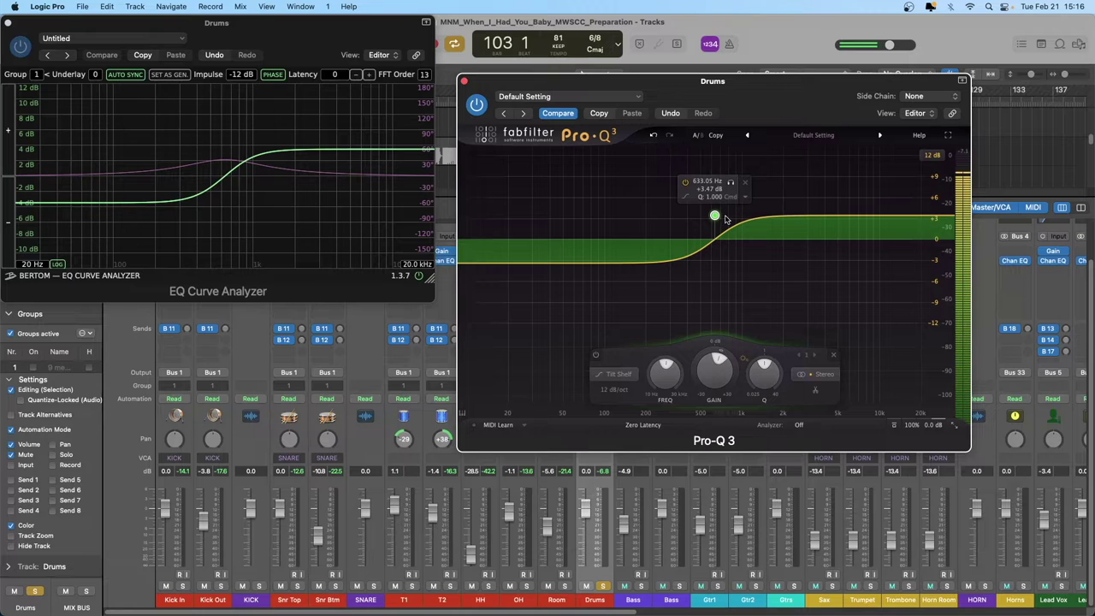
pyautogui.moveTo(714, 216); pyautogui.dragTo(714, 272)
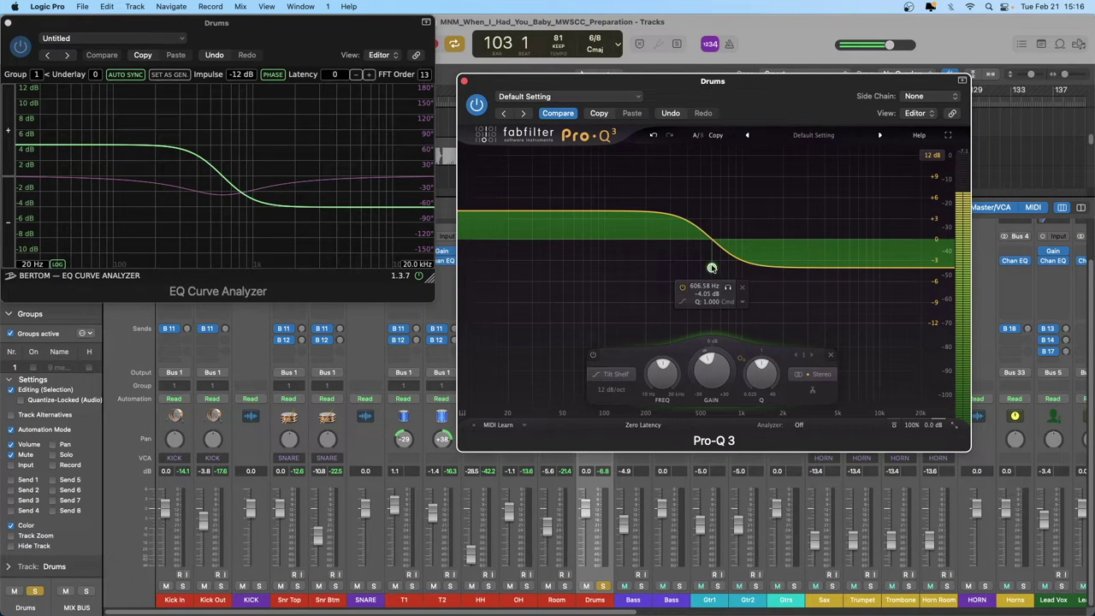
pyautogui.moveTo(711, 272); pyautogui.dragTo(708, 200)
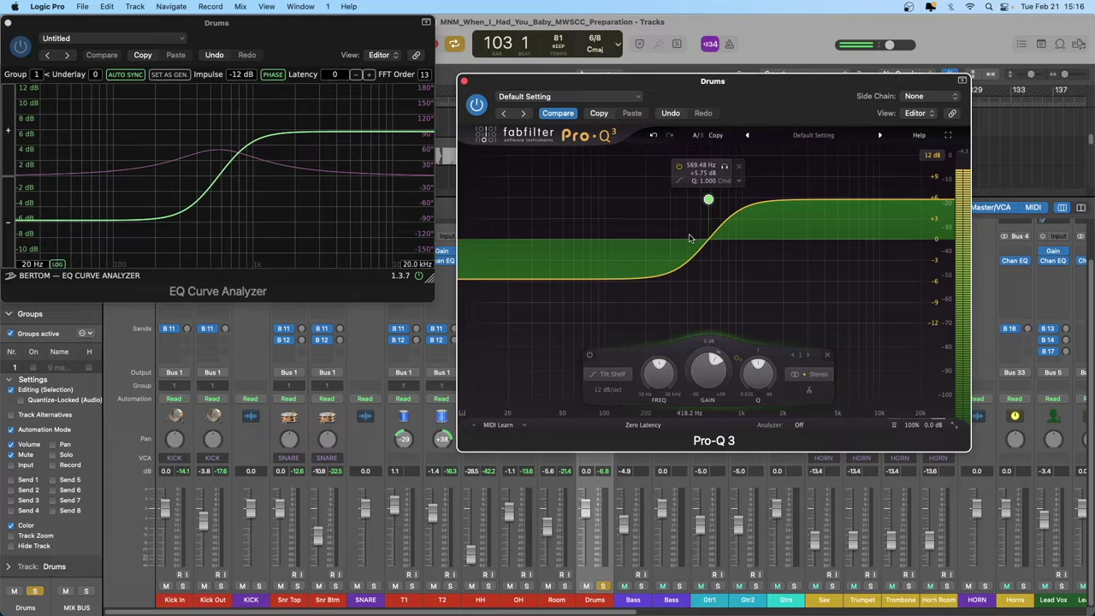
pyautogui.click(476, 103)
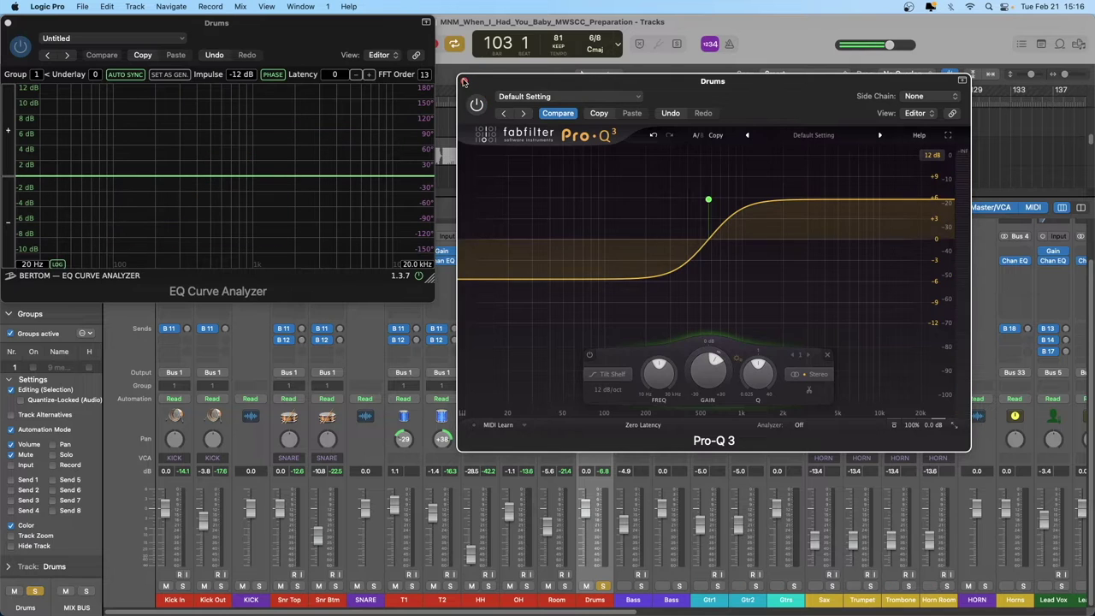
pyautogui.click(464, 80)
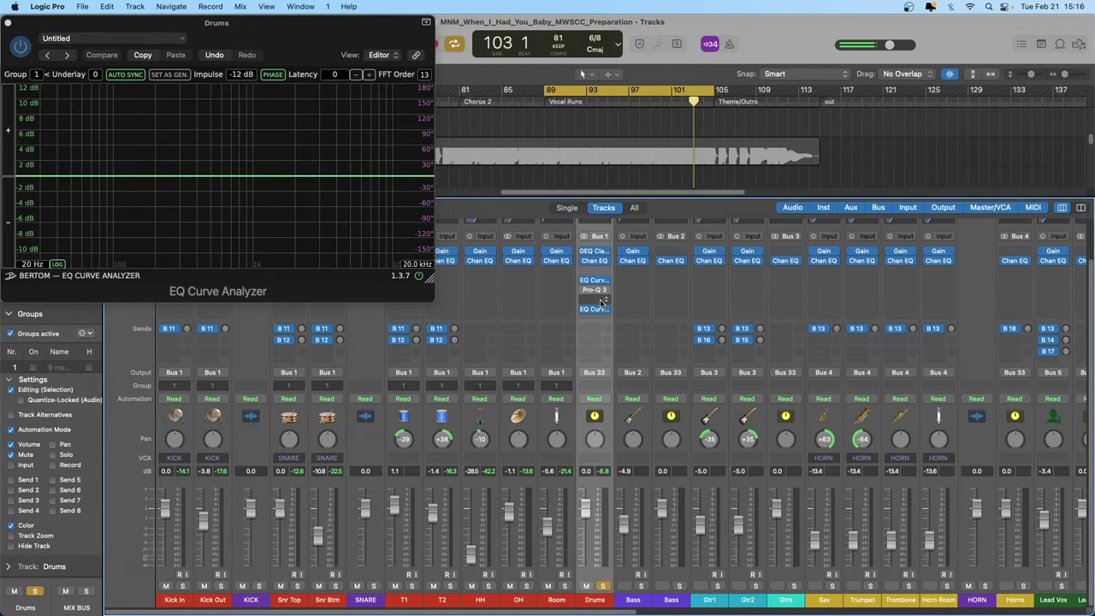
# Insert the stereo Mixland Tilt plug-in in the empty Drums slot below Pro-Q 3 and place its window beside the analyzer
pyautogui.click(601, 305)
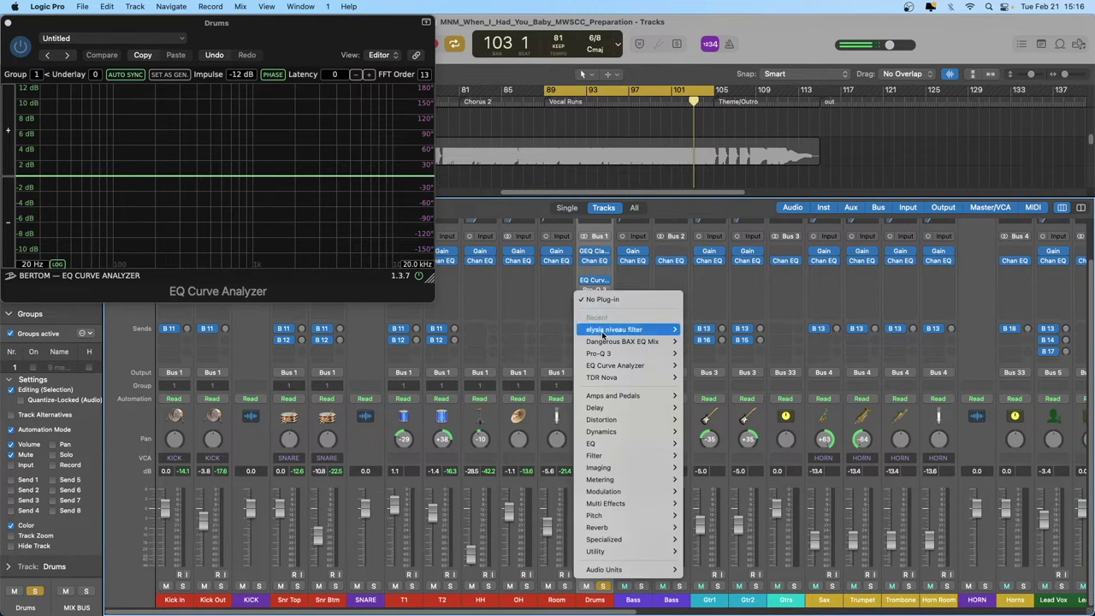
pyautogui.moveTo(614, 569)
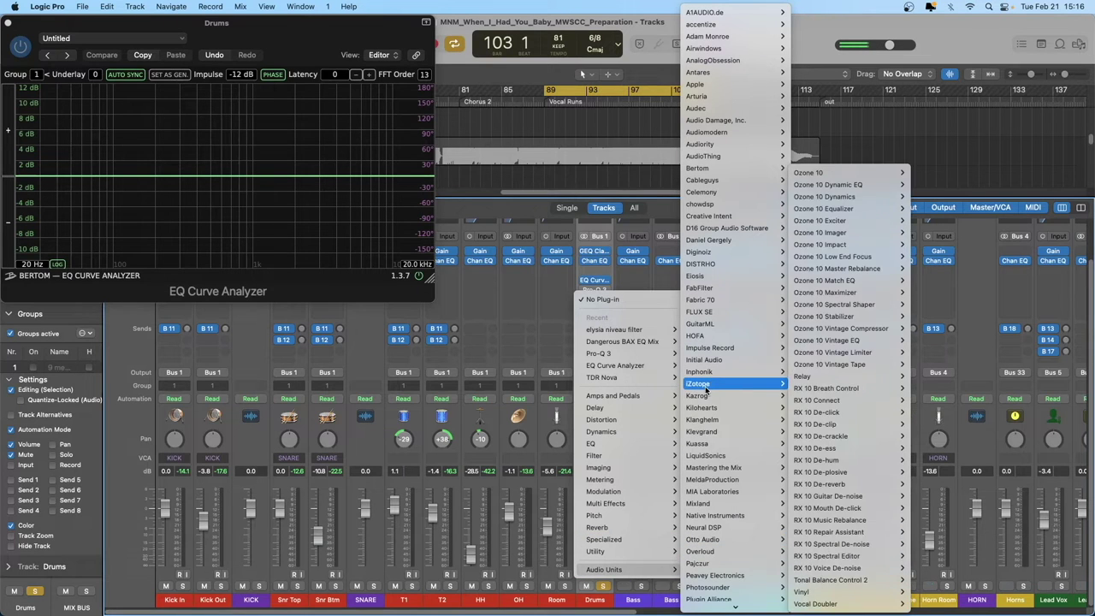
pyautogui.scroll(-1, 727, 454)
pyautogui.moveTo(758, 492)
pyautogui.moveTo(800, 491)
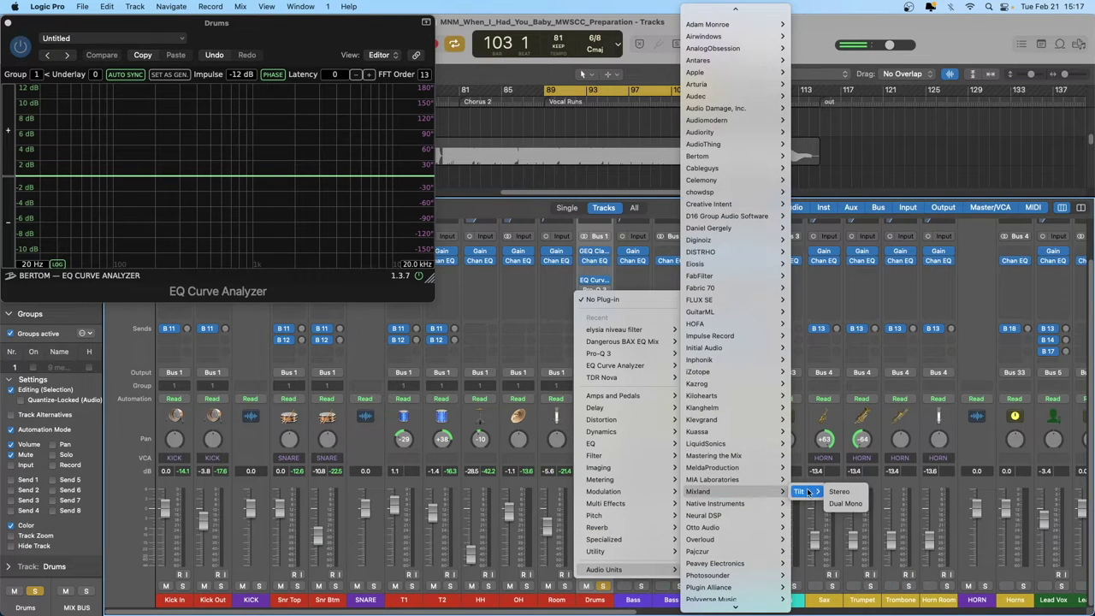
pyautogui.click(835, 494)
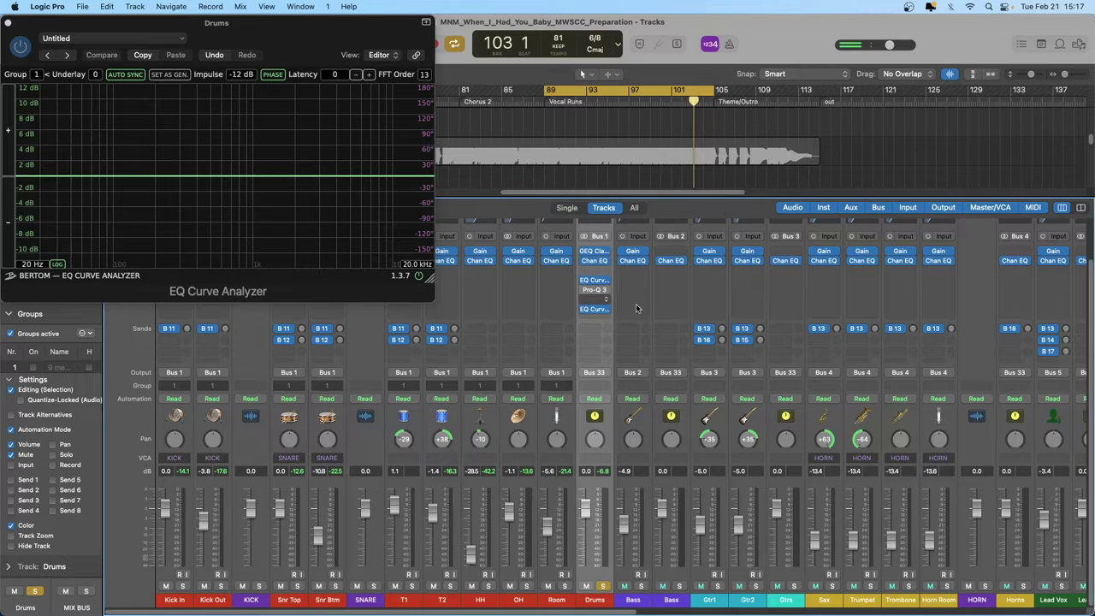
pyautogui.moveTo(524, 173); pyautogui.dragTo(627, 143)
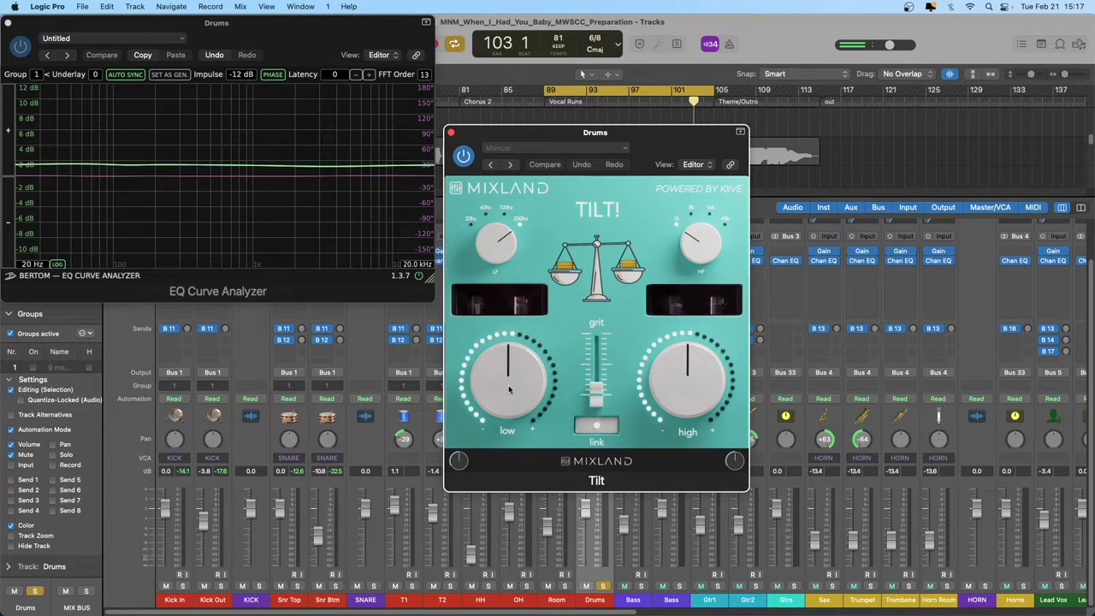
# With link on, turn Tilt's low knob well down for a high-end tilt and bring the low and high knobs back near centre
pyautogui.moveTo(509, 389); pyautogui.dragTo(510, 424)
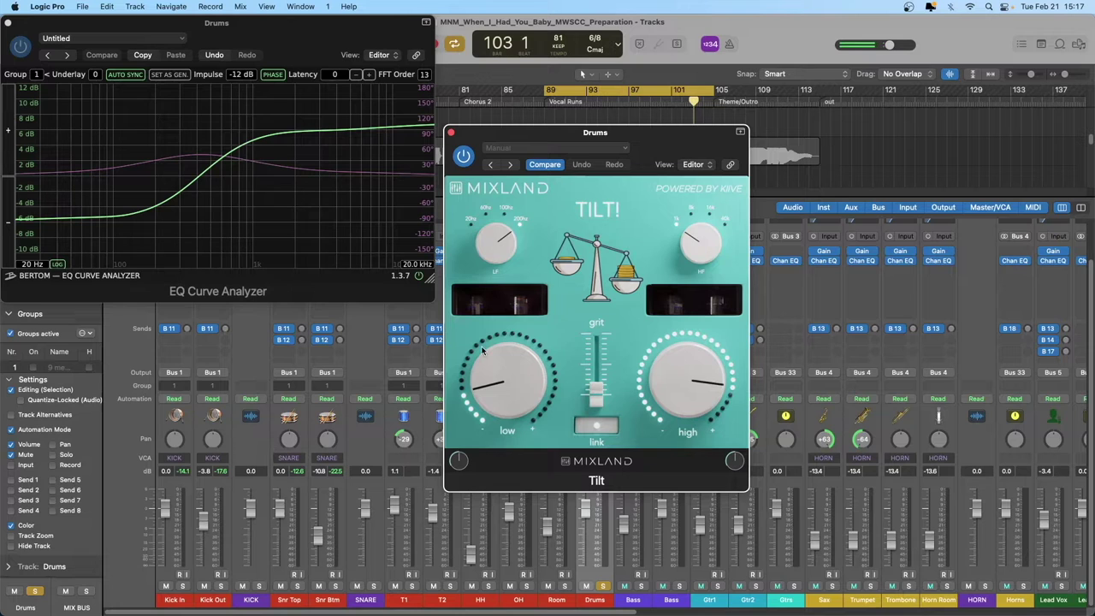
pyautogui.moveTo(505, 392); pyautogui.dragTo(506, 358)
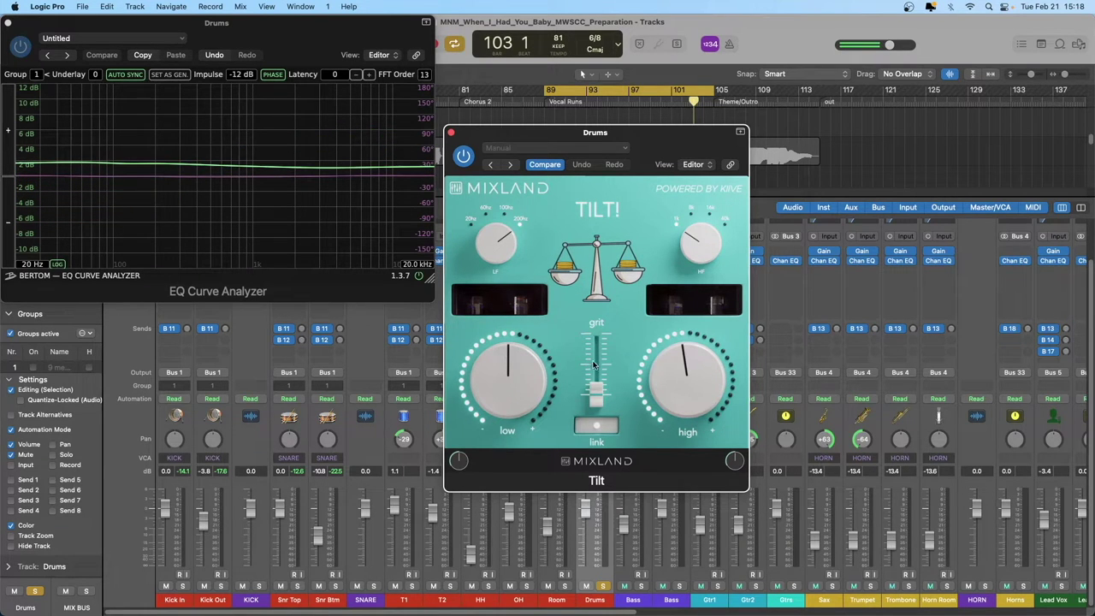
pyautogui.moveTo(694, 361); pyautogui.dragTo(693, 359)
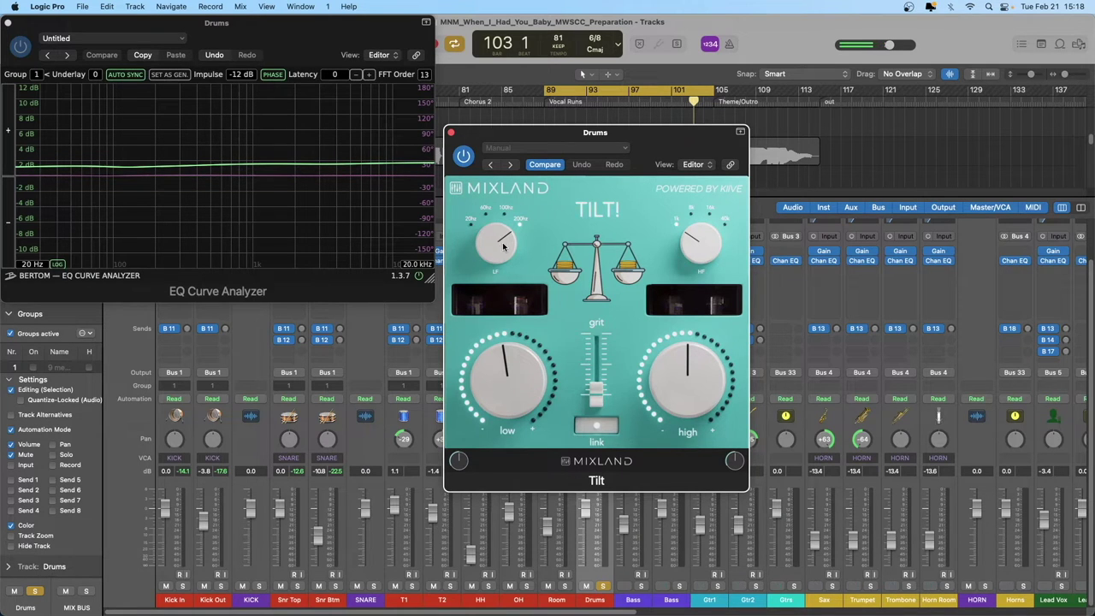
# Turn Tilt's linked low knob down, set the LF frequency to about 60 Hz, and raise the HF frequency to about 16k
pyautogui.moveTo(498, 244); pyautogui.dragTo(498, 250)
pyautogui.moveTo(506, 376); pyautogui.dragTo(506, 413)
pyautogui.moveTo(497, 246); pyautogui.dragTo(497, 269)
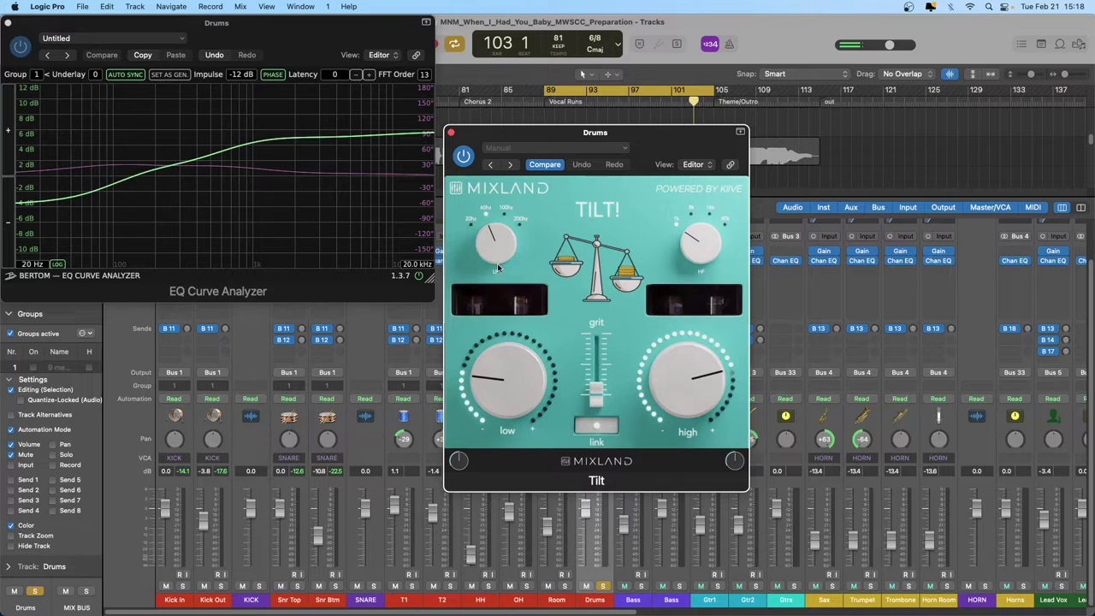
pyautogui.moveTo(703, 247); pyautogui.dragTo(705, 224)
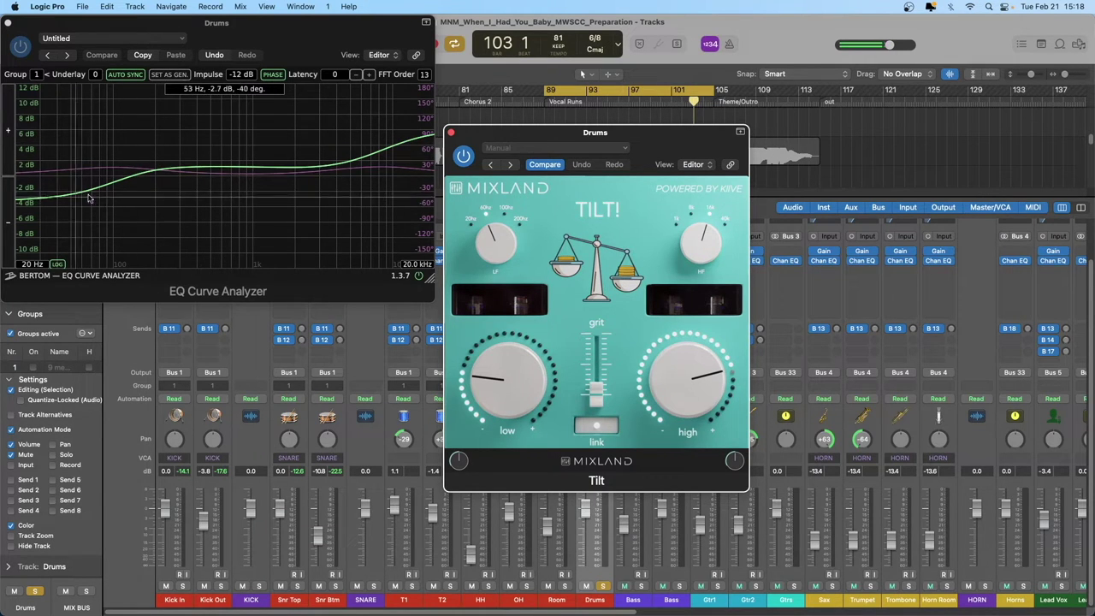
# Turn Tilt's low knob up to a strong boost, unlink the low and high controls, and turn the high knob down independently
pyautogui.moveTo(511, 391); pyautogui.dragTo(504, 340)
pyautogui.click(597, 427)
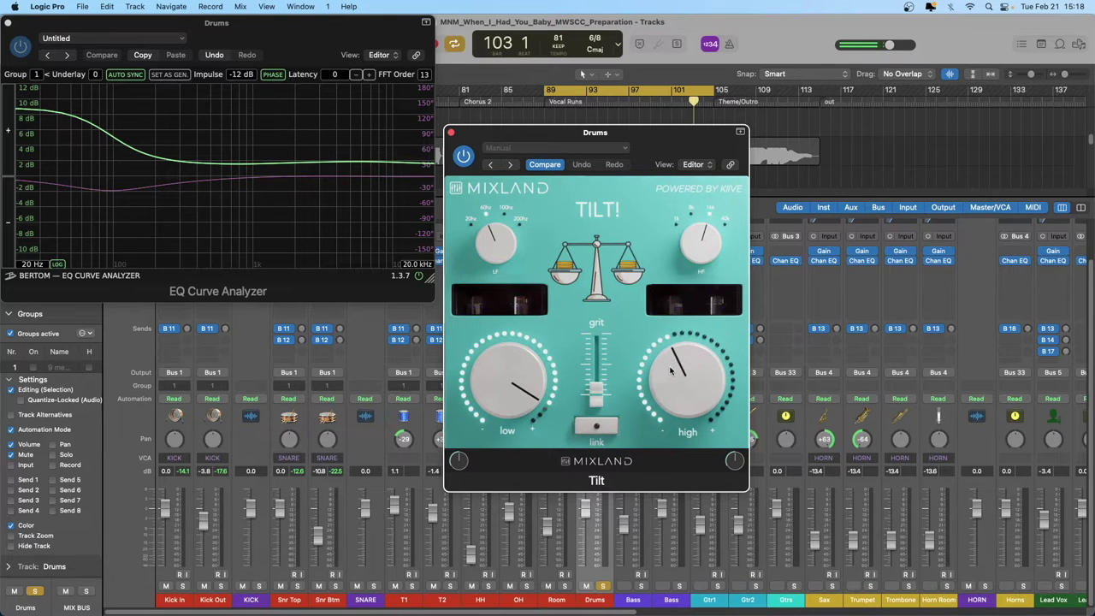
pyautogui.moveTo(670, 360); pyautogui.dragTo(670, 385)
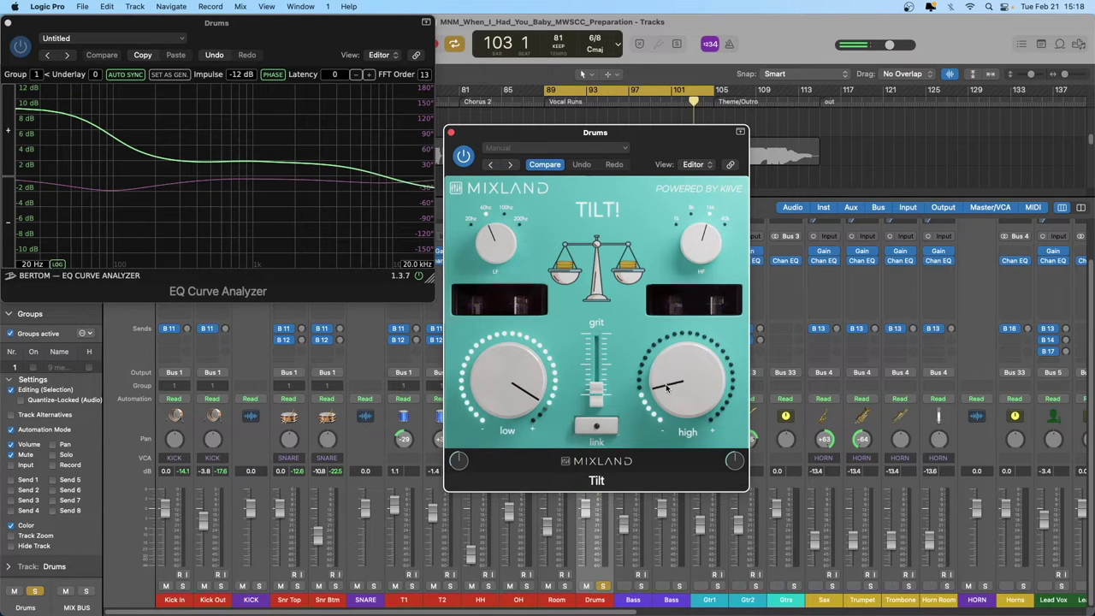
# Return Tilt's low knob to centre and its high knob near centre, and bypass and close the plug-in
pyautogui.moveTo(515, 371); pyautogui.dragTo(509, 415)
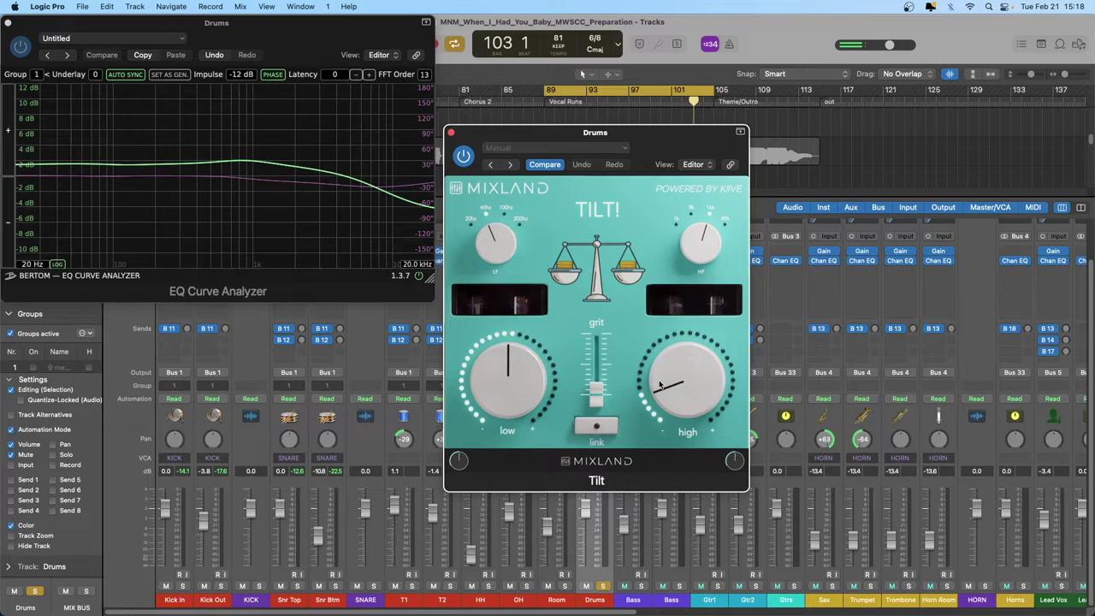
pyautogui.moveTo(662, 385); pyautogui.dragTo(681, 347)
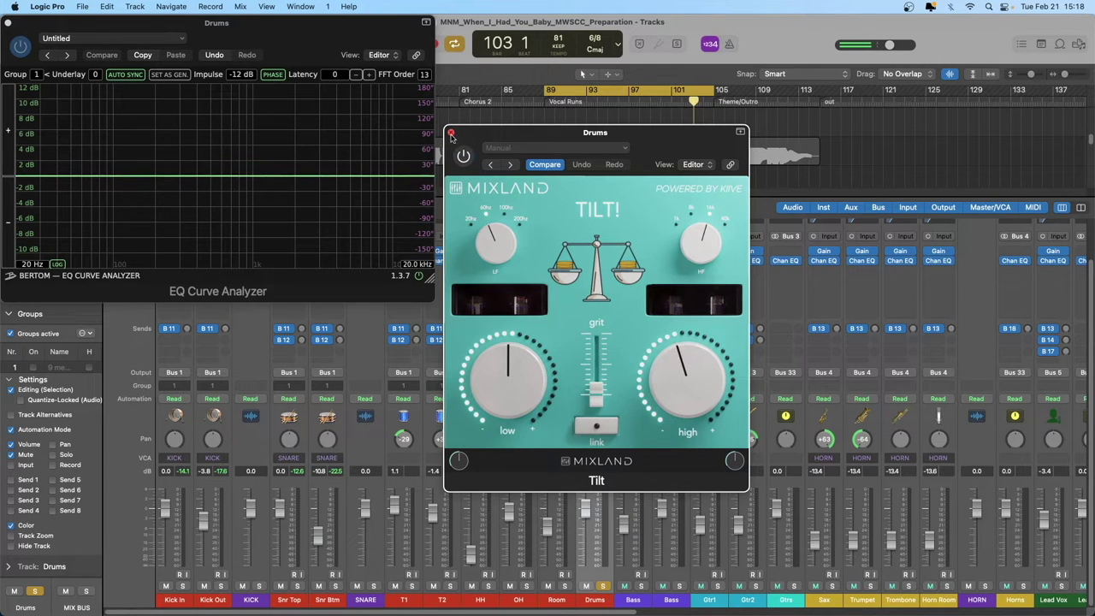
pyautogui.click(451, 131)
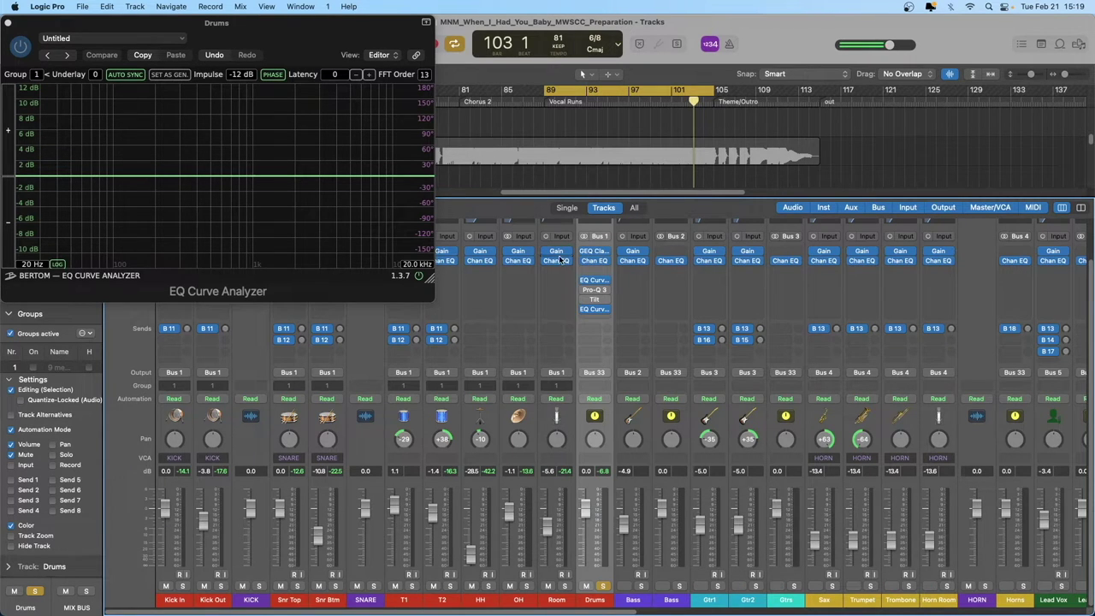
# Replace Tilt on the Drums bus with the Waves API-560 (s) and place its window beside the EQ Curve Analyzer
pyautogui.moveTo(588, 284)
pyautogui.click(601, 298)
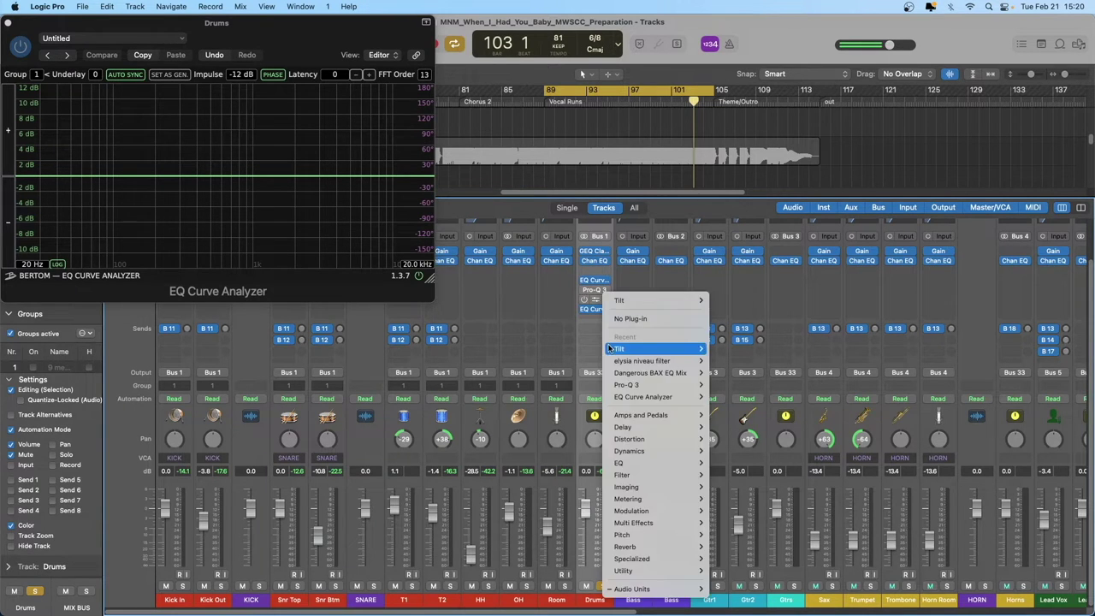
pyautogui.moveTo(650, 591)
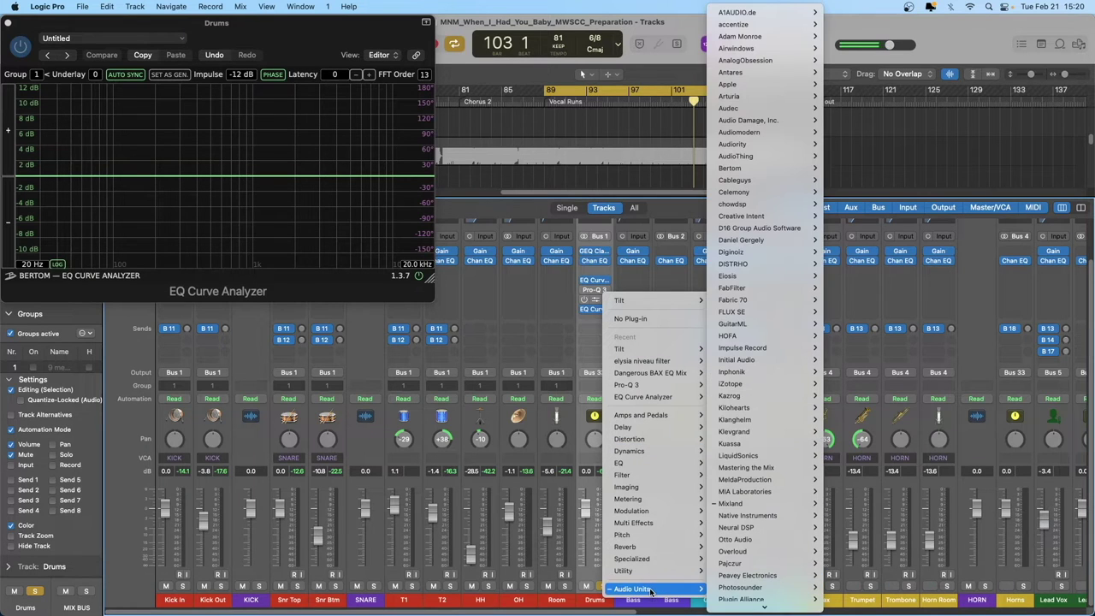
pyautogui.scroll(-10, 731, 552)
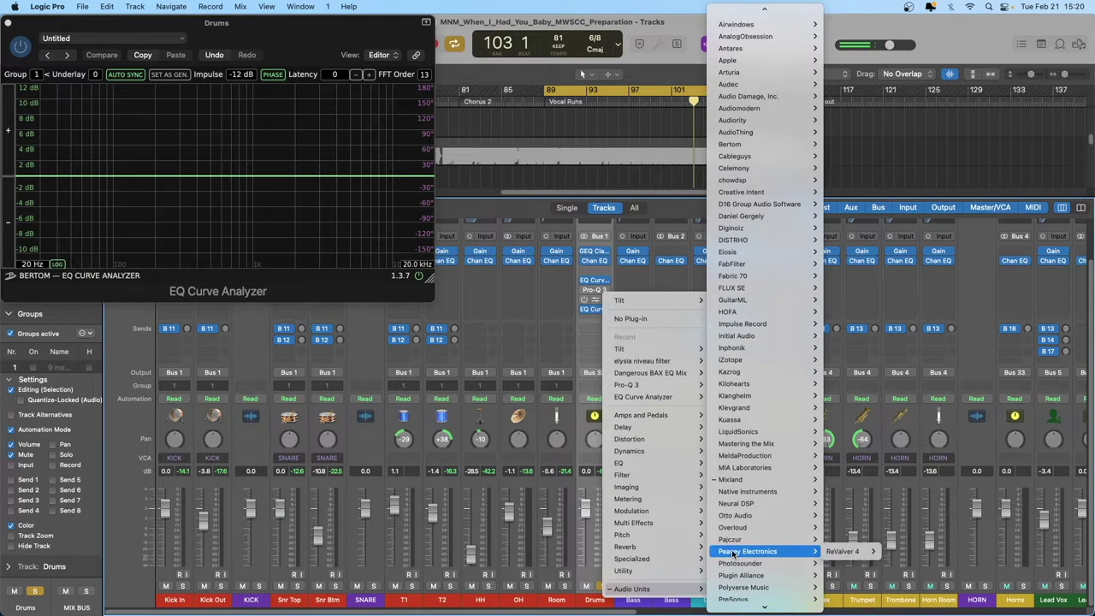
pyautogui.moveTo(732, 547)
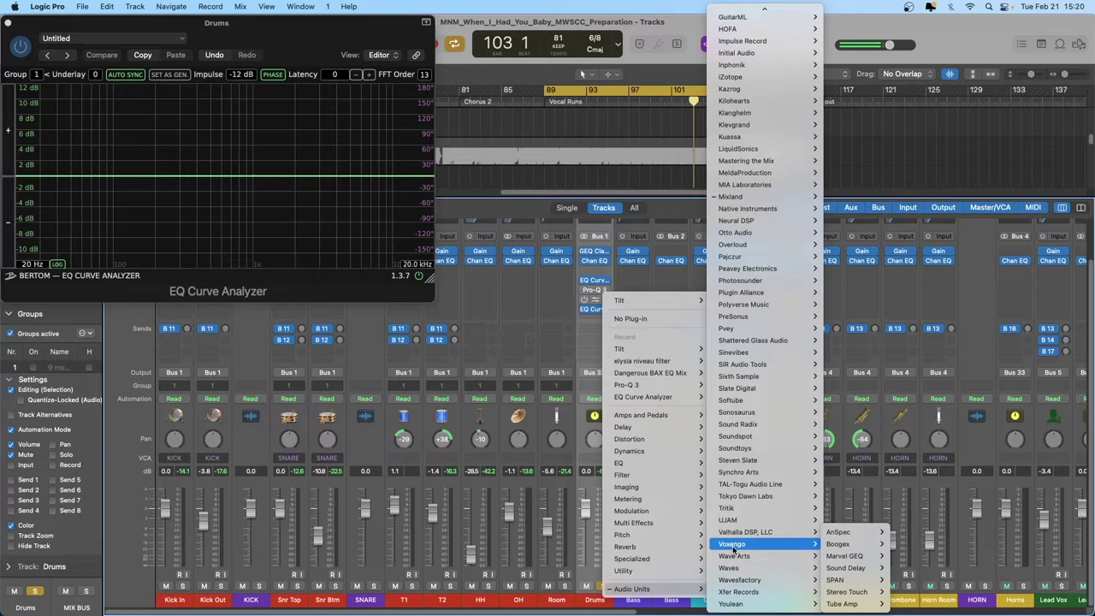
pyautogui.moveTo(733, 568)
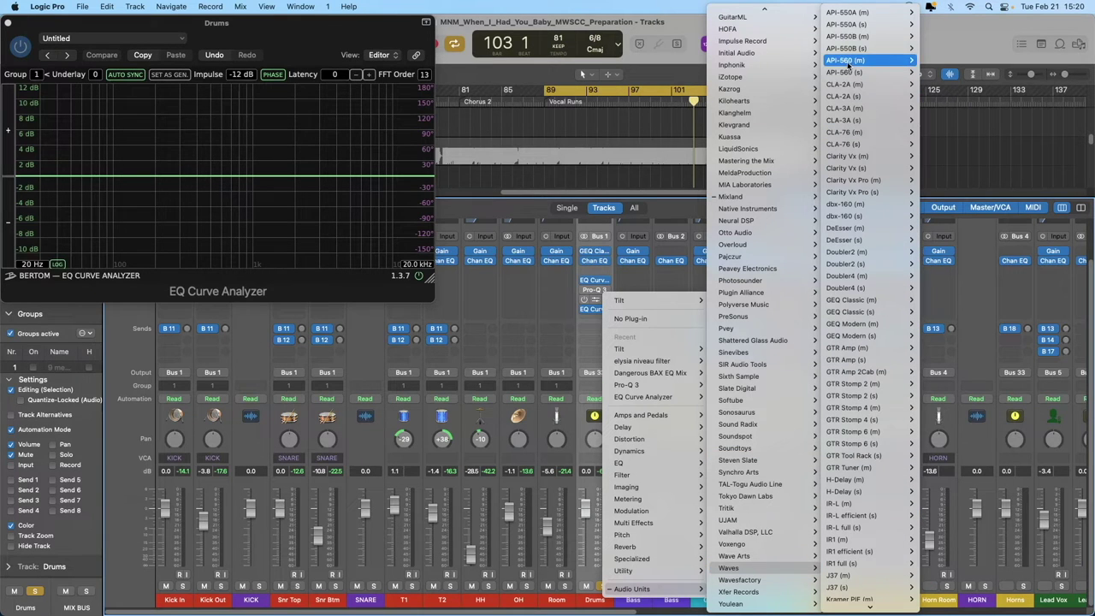
pyautogui.moveTo(851, 61)
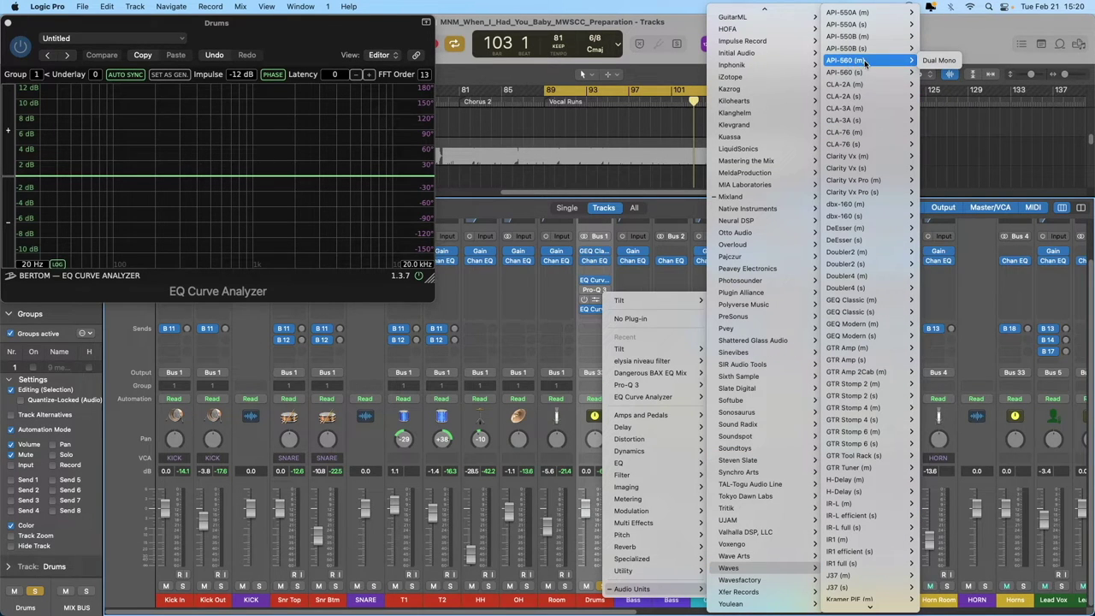
pyautogui.click(845, 72)
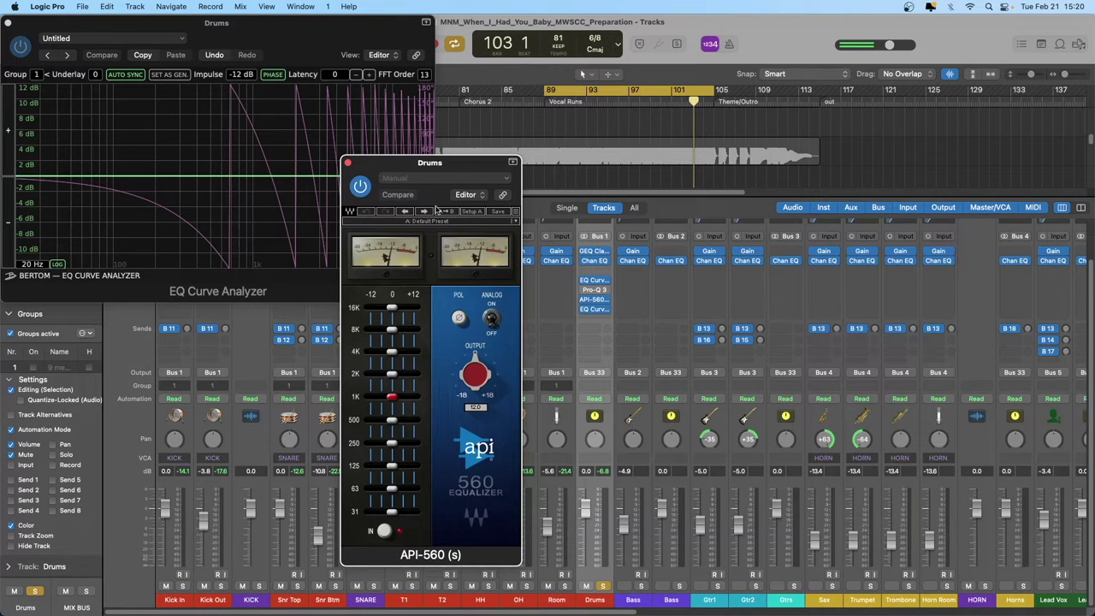
pyautogui.moveTo(432, 162); pyautogui.dragTo(598, 142)
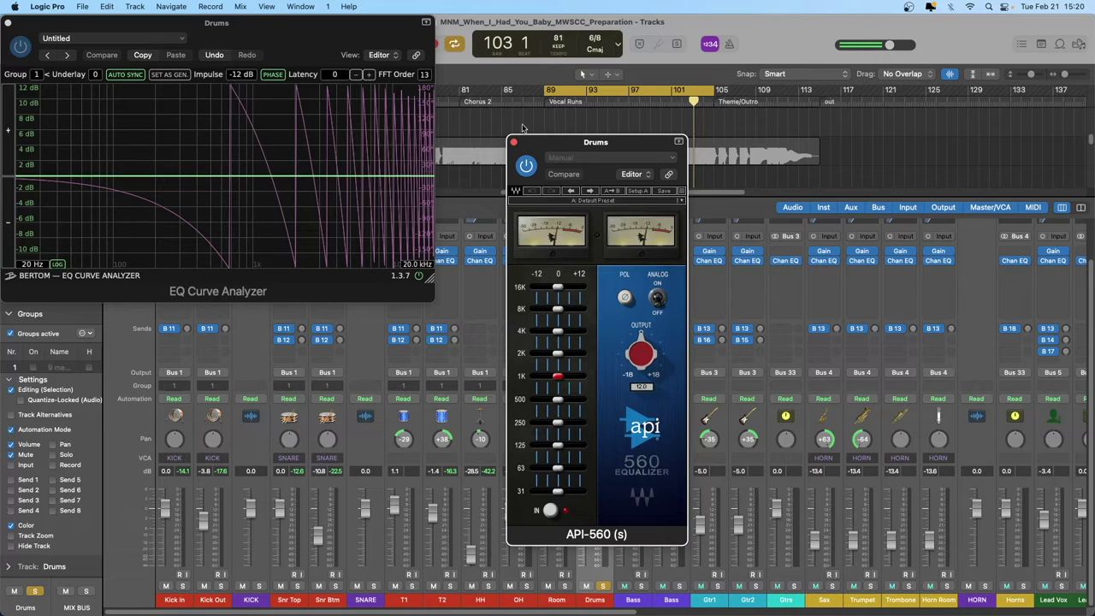
pyautogui.moveTo(572, 143); pyautogui.dragTo(523, 115)
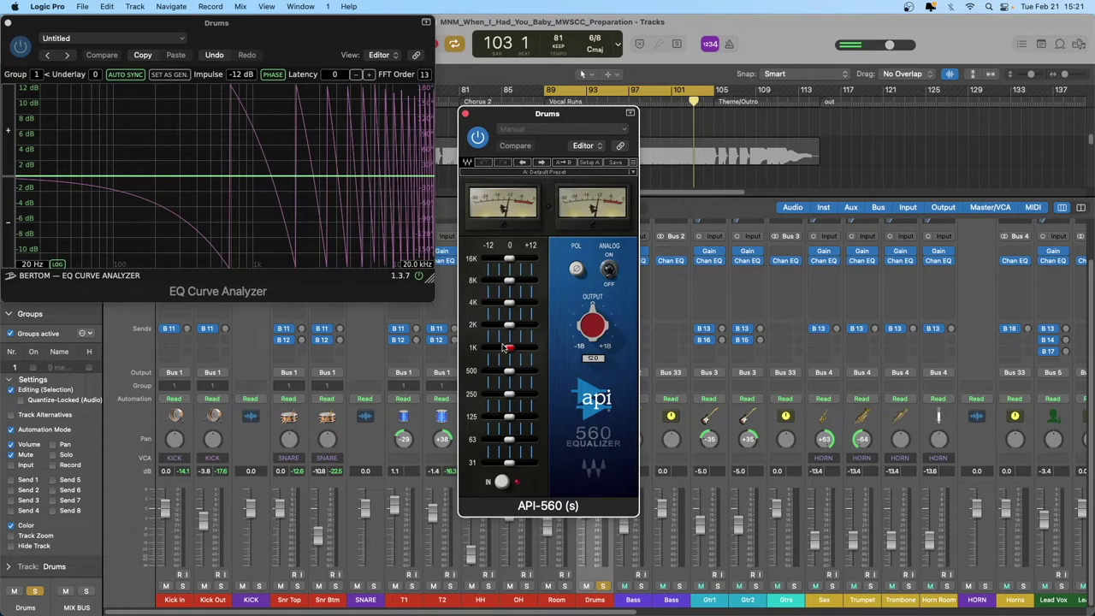
# Switch the API-560's IN button off and on repeatedly to check its effect on the analyzer's phase curve
pyautogui.click(504, 483)
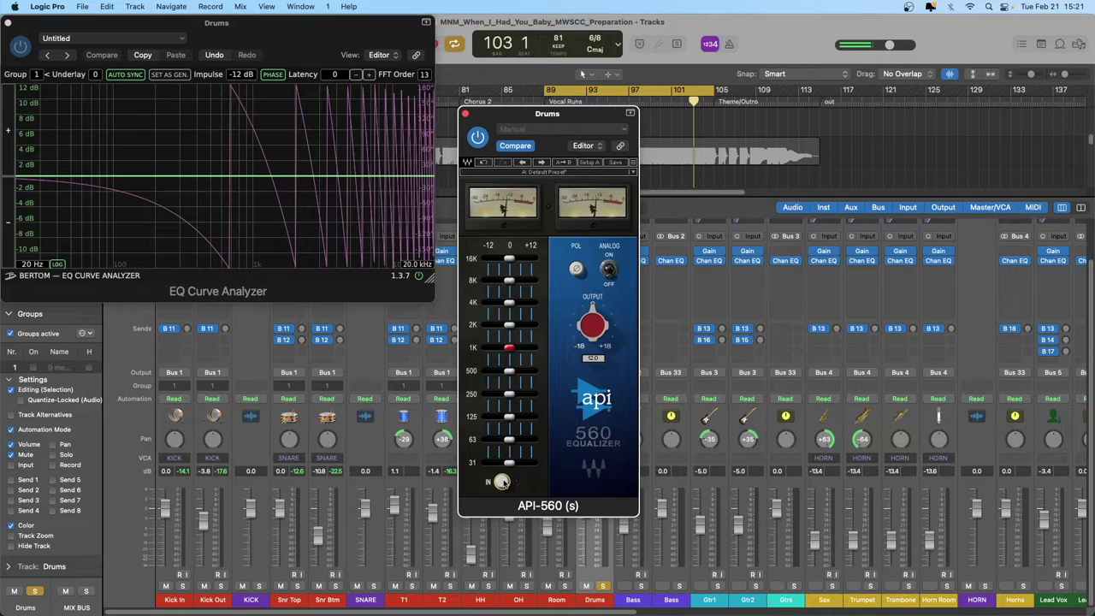
pyautogui.click(503, 484)
pyautogui.click(508, 484)
pyautogui.click(505, 484)
pyautogui.click(503, 483)
pyautogui.click(503, 483)
# Flip the API-560's POL switch back and forth to compare the phase curve, leaving the polarity normal
pyautogui.click(576, 271)
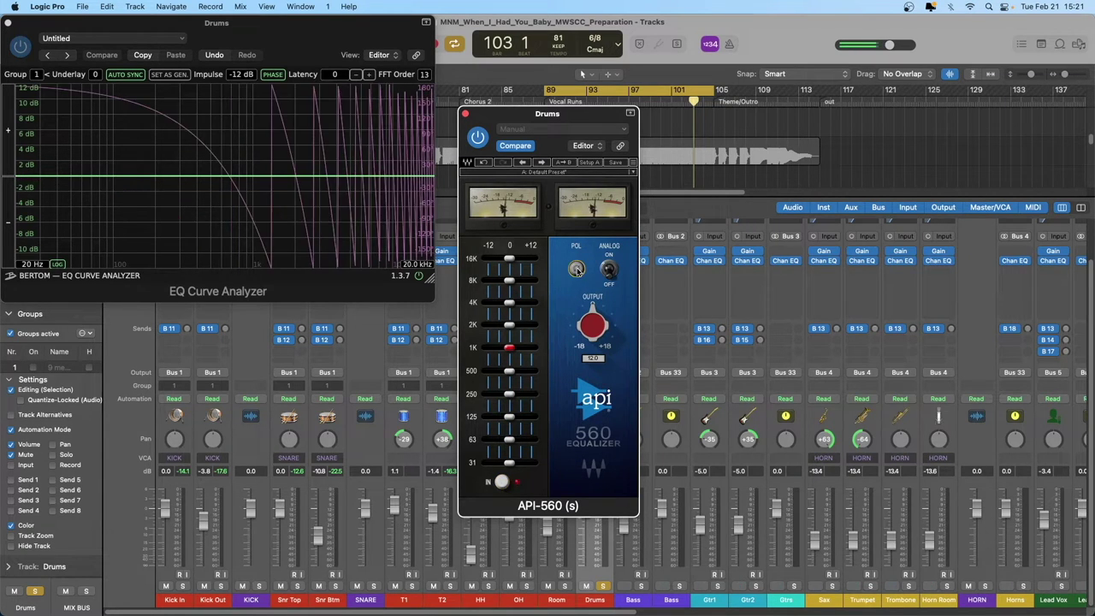
pyautogui.click(577, 270)
pyautogui.click(576, 270)
pyautogui.click(576, 271)
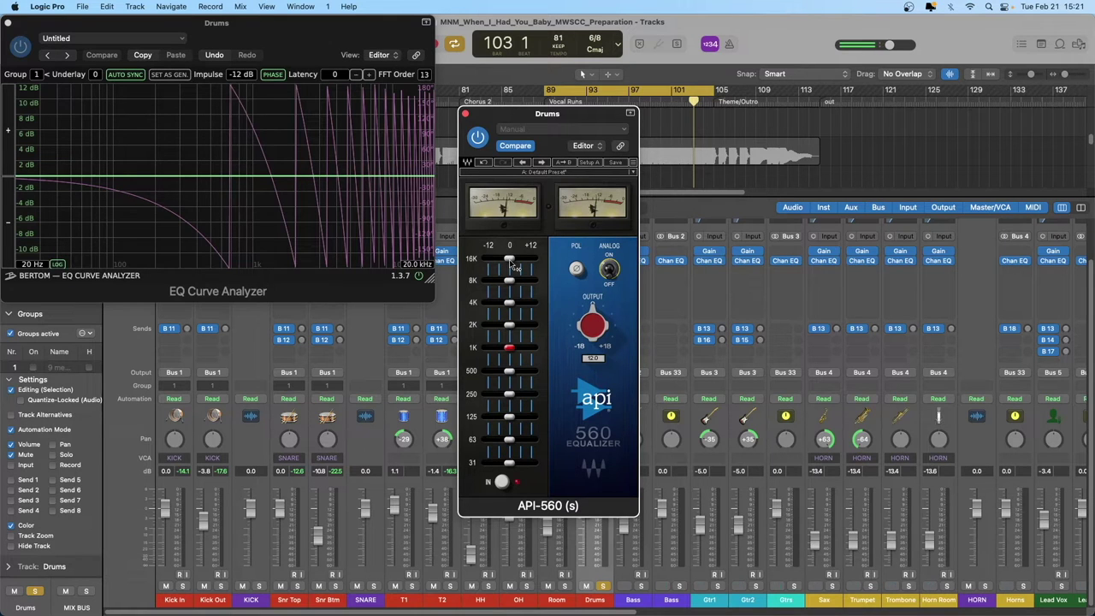
pyautogui.moveTo(515, 266)
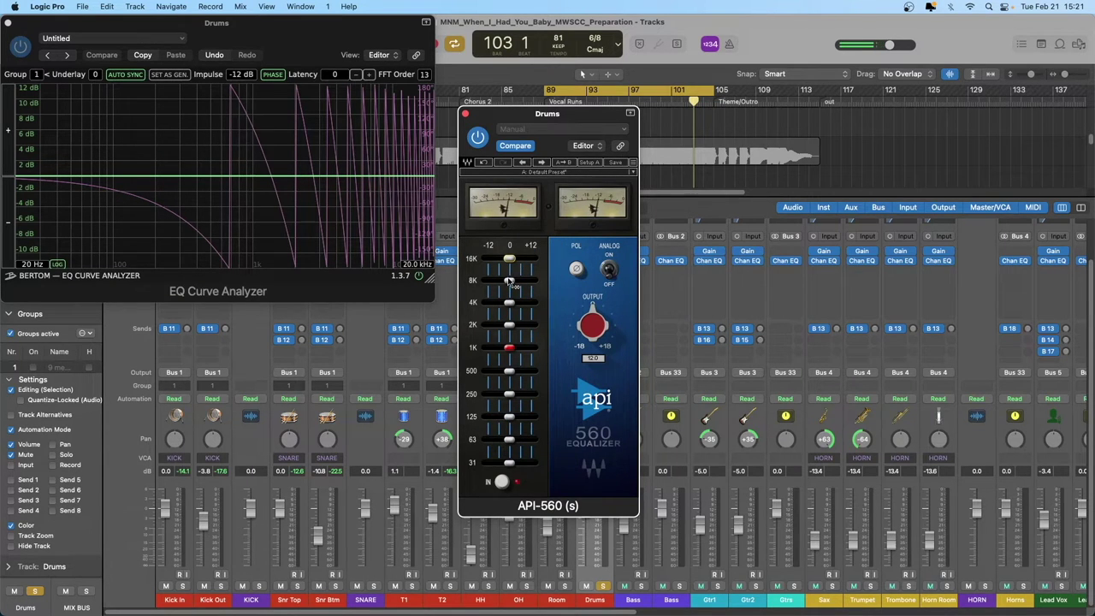
# On the API-560, cut the 8K band to about -9.7, ease it to about -6.9, and boost the 1K band slightly
pyautogui.moveTo(511, 283)
pyautogui.mouseDown()
pyautogui.moveTo(530, 280)
pyautogui.moveTo(489, 280)
pyautogui.mouseUp()
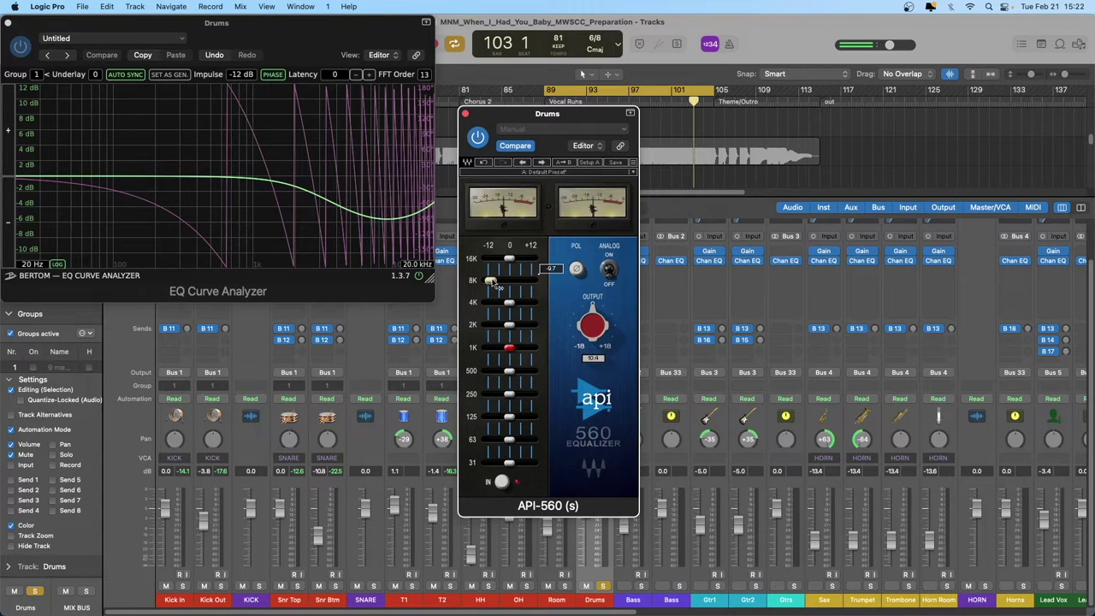
pyautogui.moveTo(385, 223)
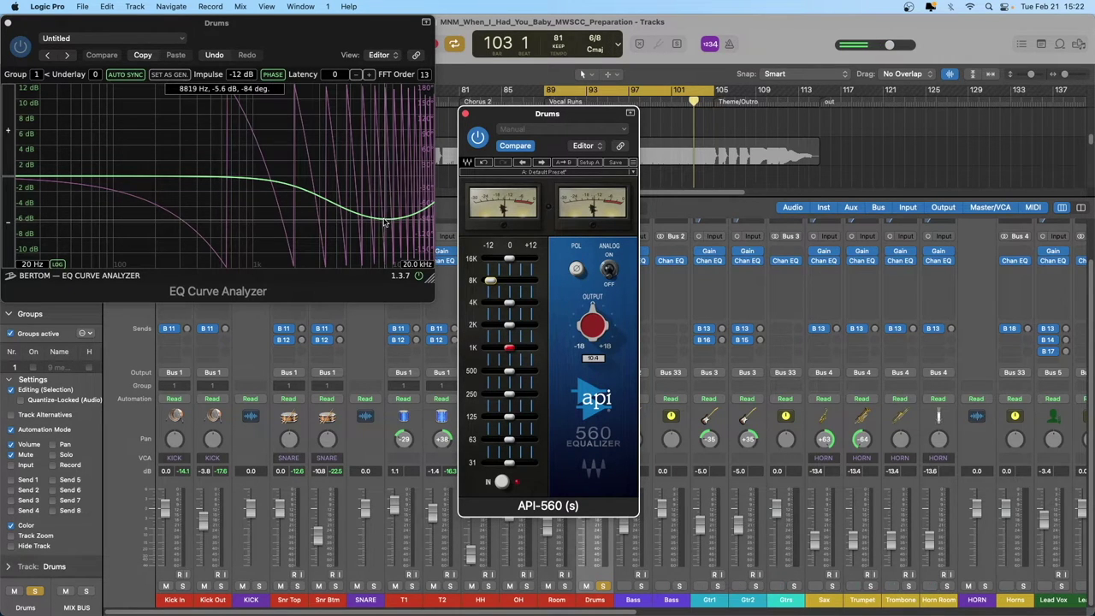
pyautogui.moveTo(491, 281); pyautogui.dragTo(496, 281)
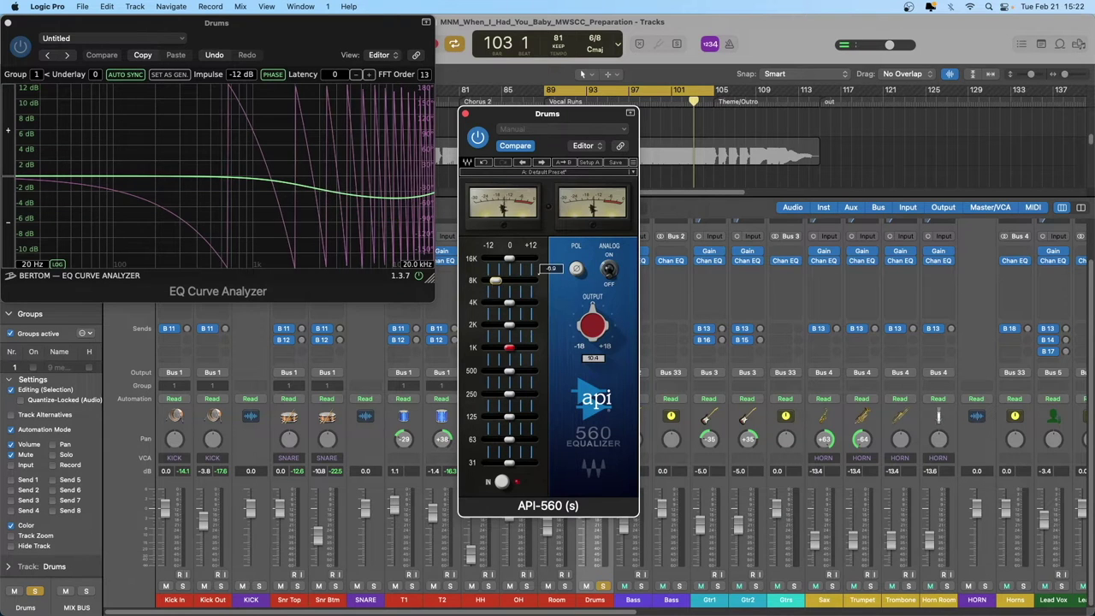
pyautogui.moveTo(509, 348)
pyautogui.mouseDown()
pyautogui.moveTo(522, 347)
pyautogui.moveTo(495, 348)
pyautogui.moveTo(517, 348)
pyautogui.mouseUp()
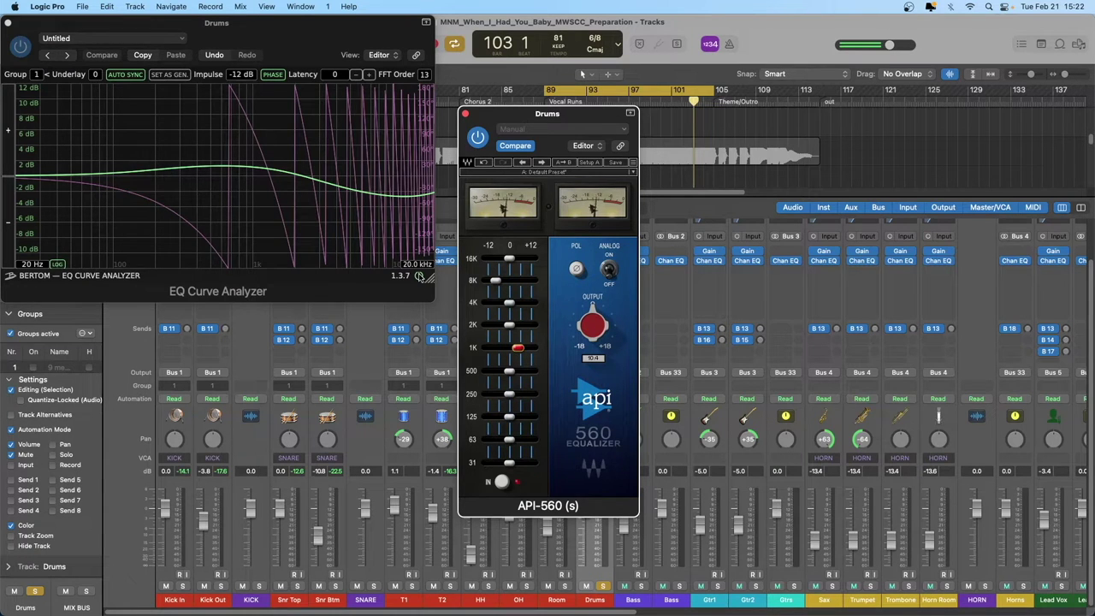
# Bypass the analyzer, then set the API-560's 8K band to about 2.1, its 63 band to about 3.1, and cut 500 slightly
pyautogui.click(420, 276)
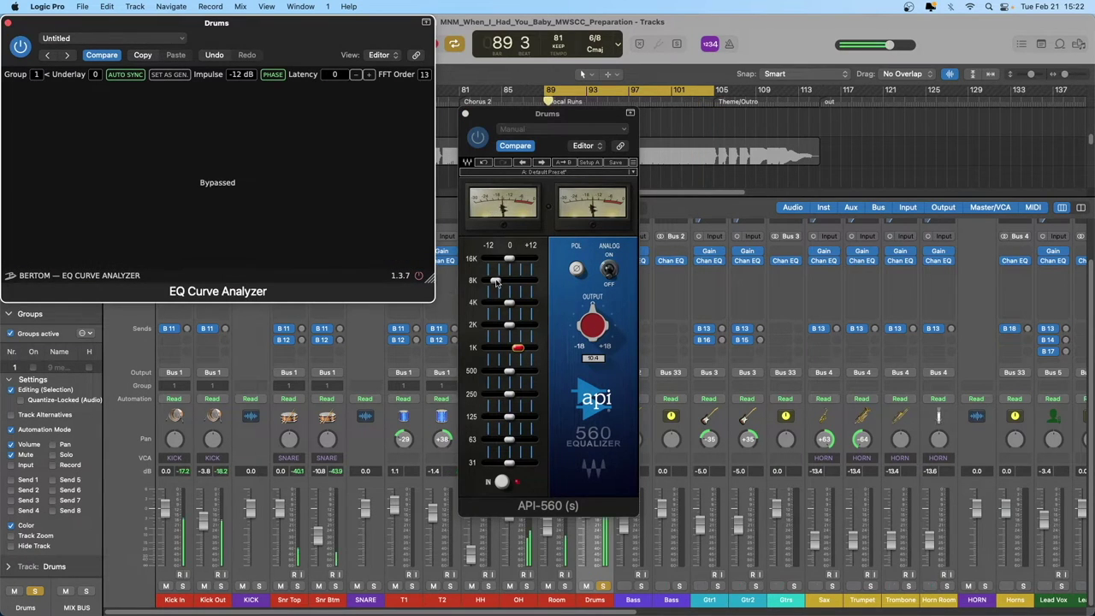
pyautogui.moveTo(495, 282); pyautogui.dragTo(512, 282)
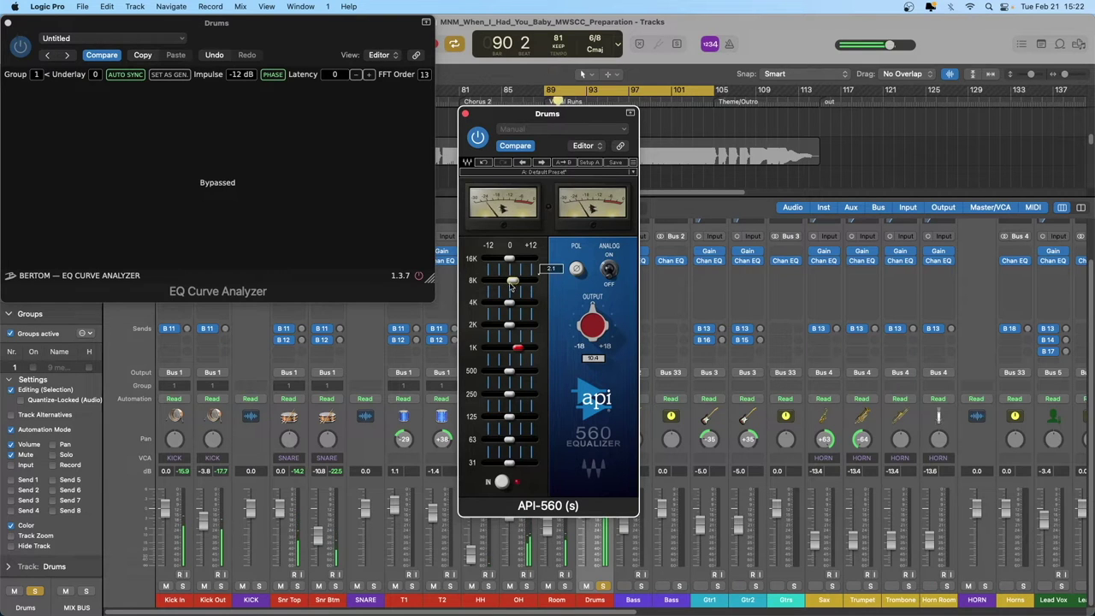
pyautogui.moveTo(513, 440)
pyautogui.moveTo(511, 440); pyautogui.dragTo(515, 440)
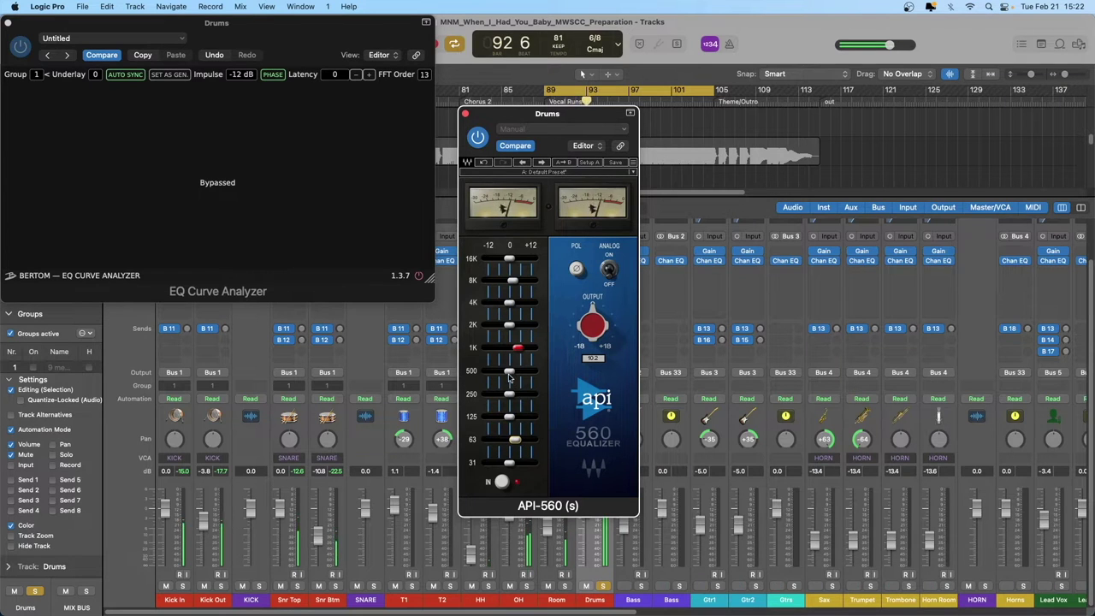
pyautogui.moveTo(508, 374); pyautogui.dragTo(515, 377)
# Compare the drums with the API-560 bypassed and active, reducing the 8K boost slightly between comparisons
pyautogui.click(477, 137)
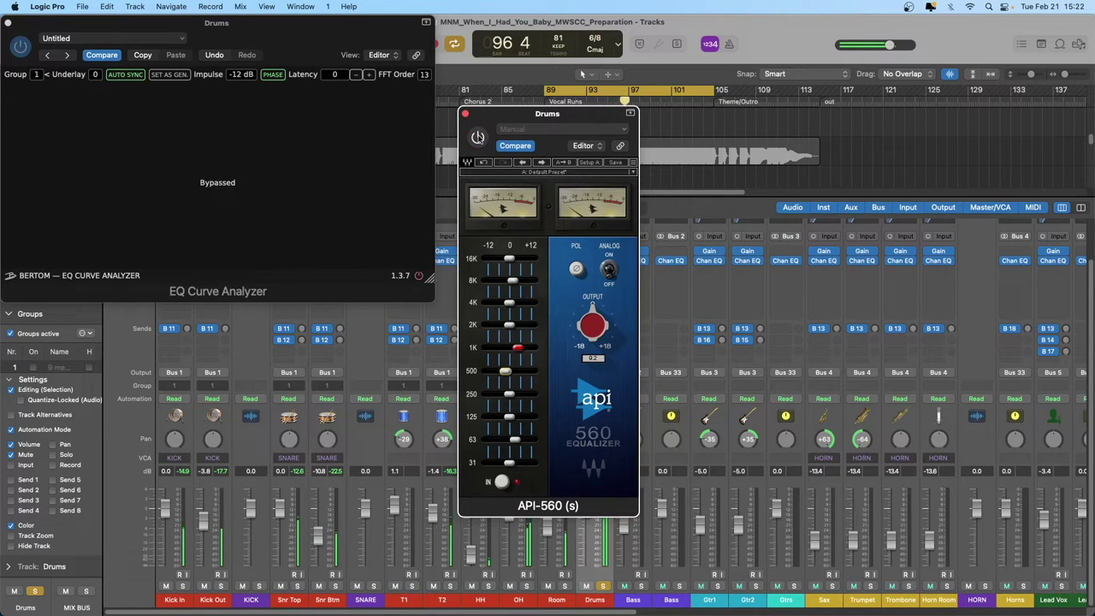
pyautogui.click(478, 137)
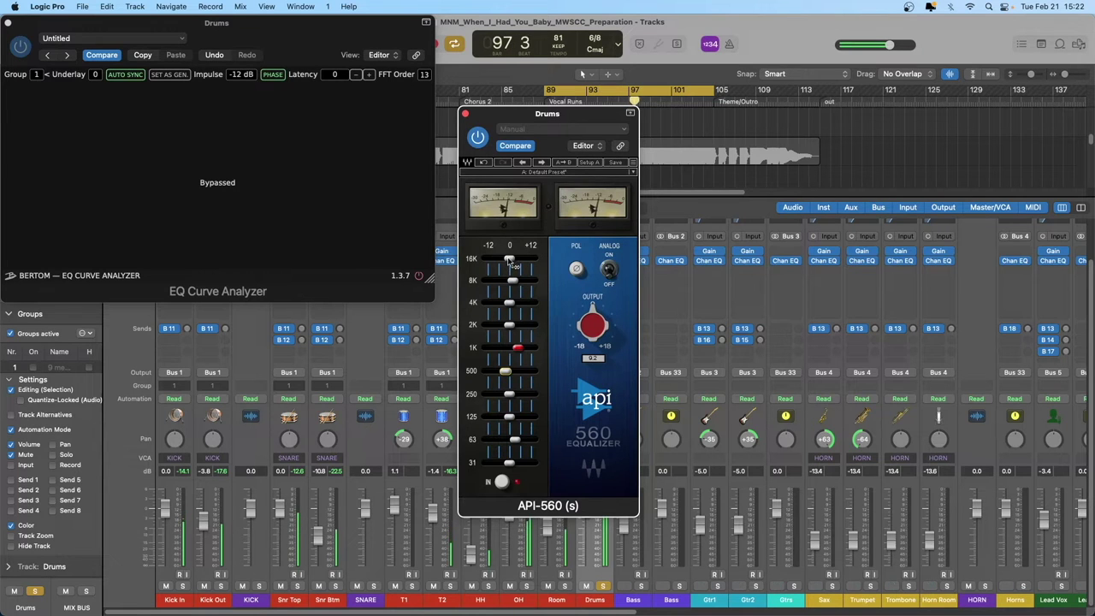
pyautogui.moveTo(513, 285); pyautogui.dragTo(513, 284)
pyautogui.click(478, 137)
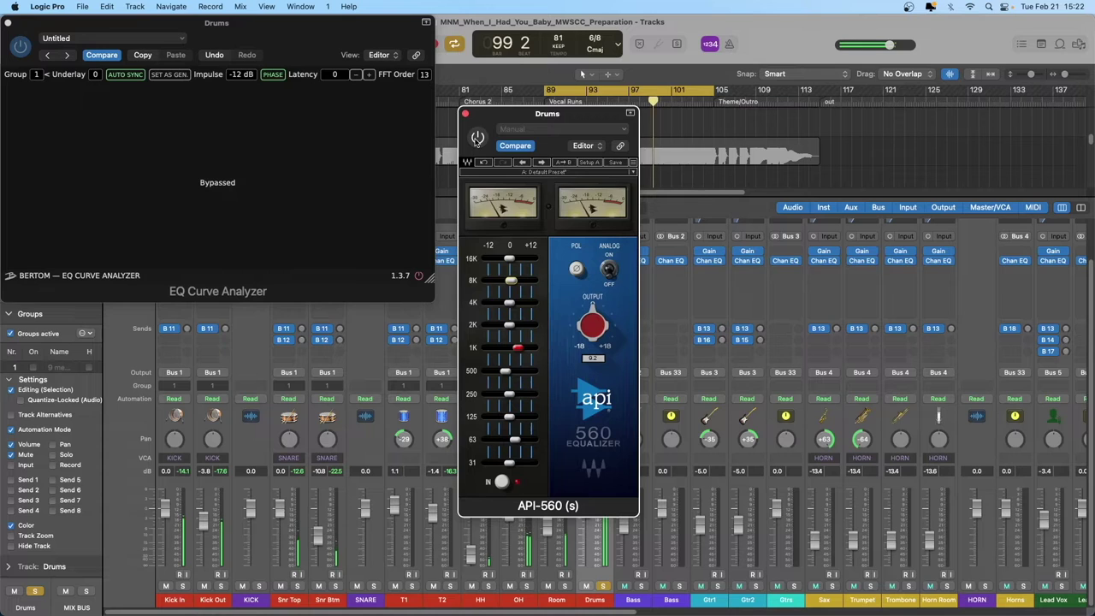
pyautogui.click(477, 138)
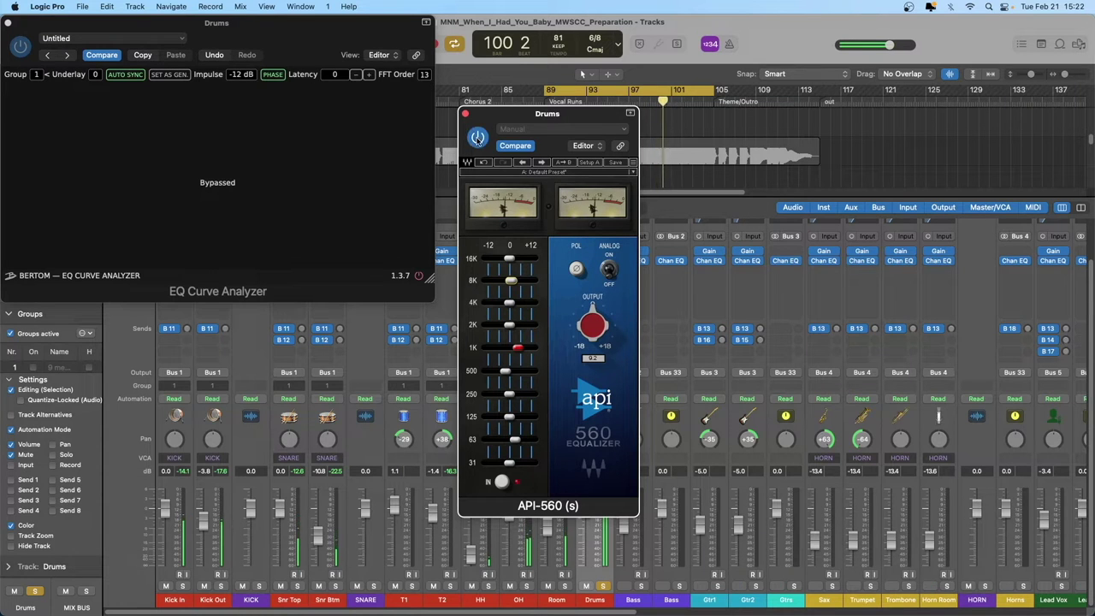
# Trim the API-560's 63 boost, cut the 31 band slightly, and compare the sound with the plug-in bypassed and active
pyautogui.moveTo(514, 440)
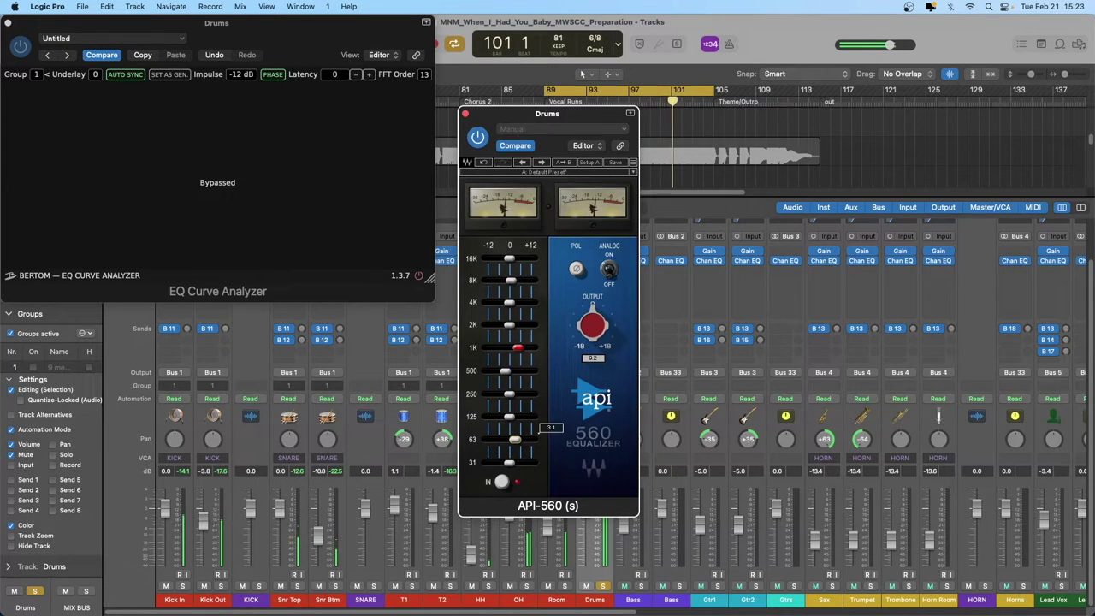
pyautogui.moveTo(509, 462)
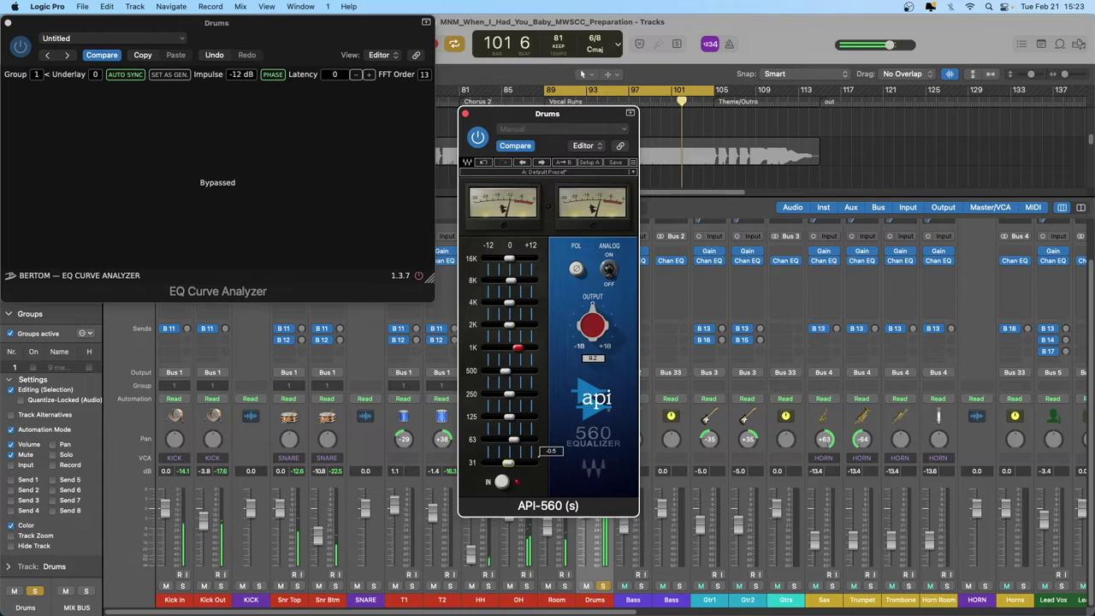
pyautogui.moveTo(508, 463); pyautogui.dragTo(505, 465)
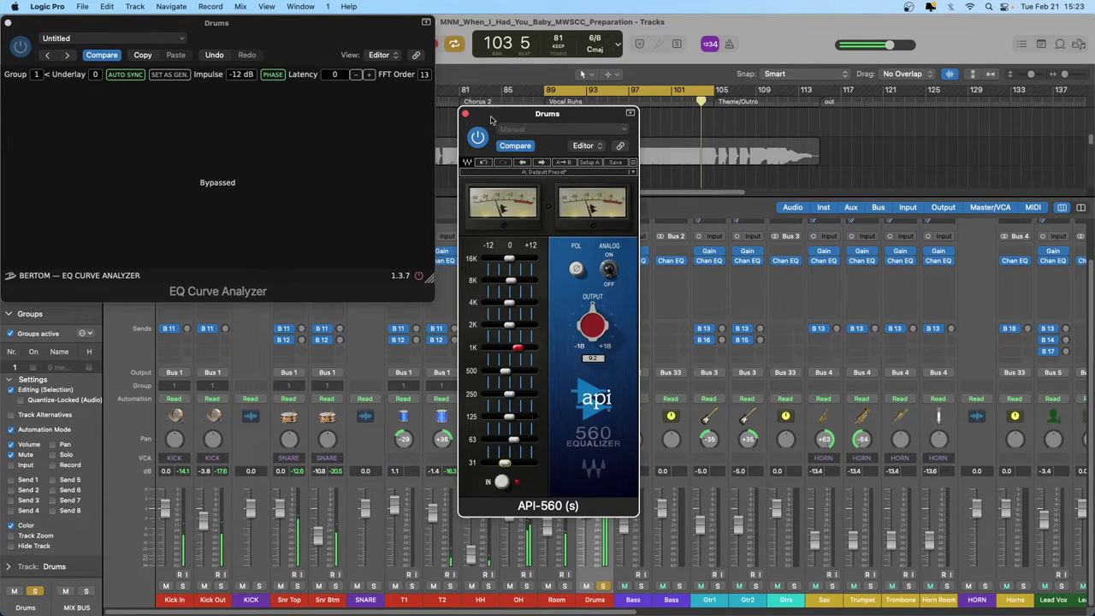
pyautogui.click(477, 136)
pyautogui.click(478, 138)
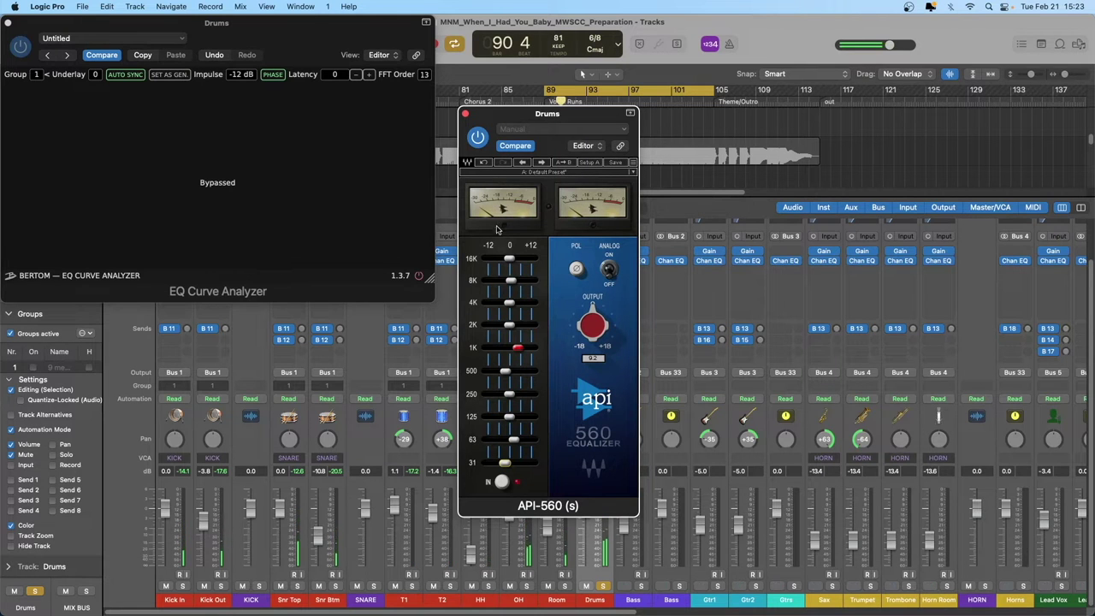
# Move the API-560 window aside to uncover the Drums bus inserts and look over its bands
pyautogui.moveTo(477, 118); pyautogui.dragTo(698, 130)
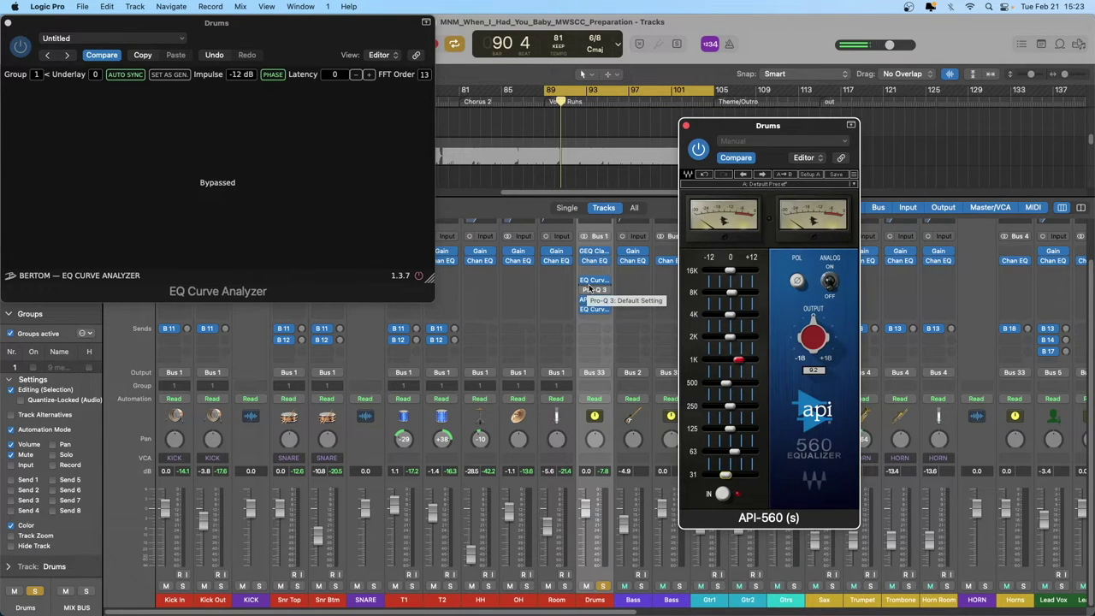
pyautogui.moveTo(746, 130); pyautogui.dragTo(680, 129)
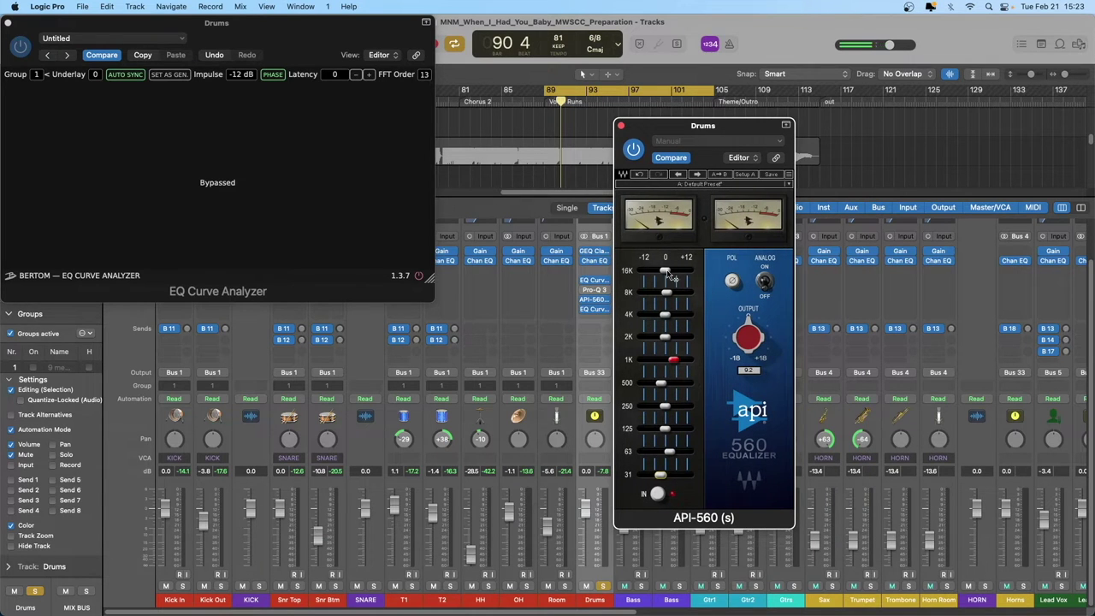
pyautogui.moveTo(673, 278)
pyautogui.moveTo(593, 313)
pyautogui.moveTo(595, 280); pyautogui.dragTo(599, 302)
pyautogui.moveTo(664, 479)
pyautogui.moveTo(664, 479); pyautogui.dragTo(664, 482)
pyautogui.moveTo(672, 456)
# Close the API-560 and remove it from the Drums bus inserts
pyautogui.click(621, 127)
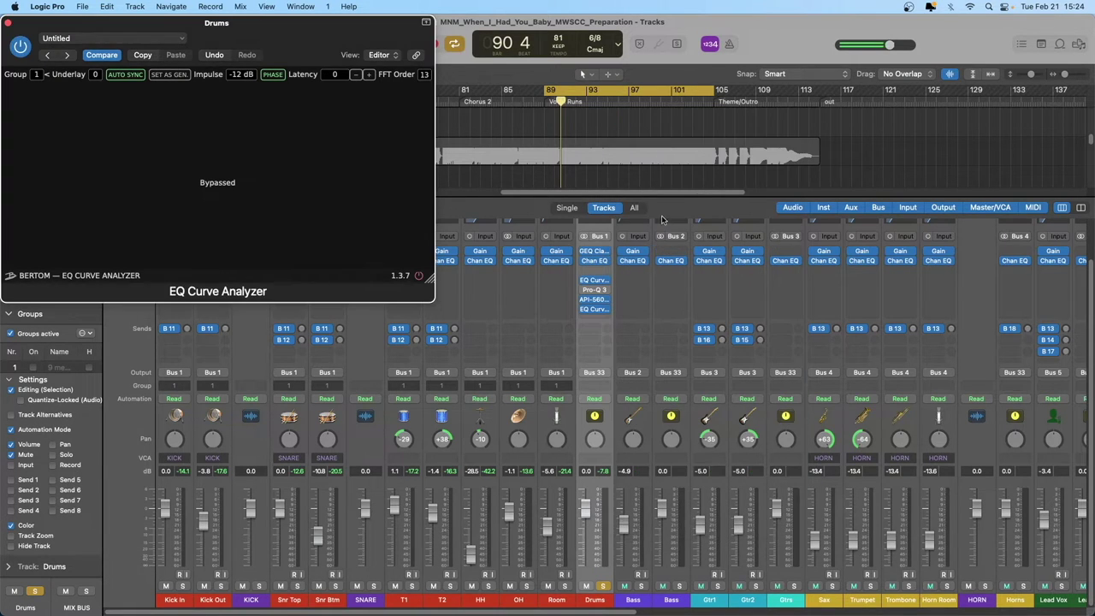
pyautogui.click(607, 302)
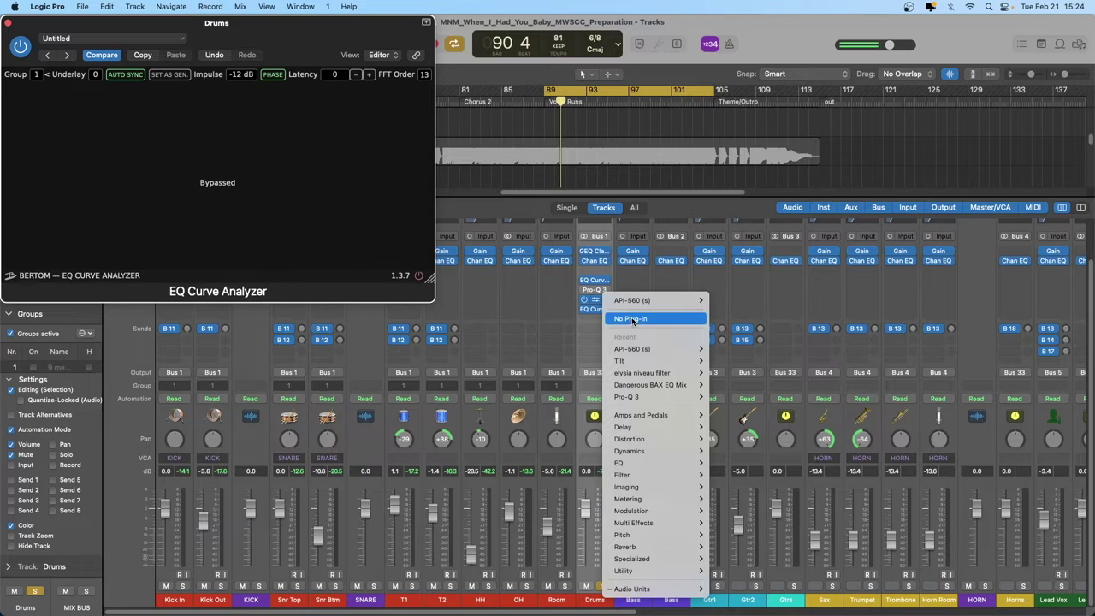
pyautogui.click(633, 317)
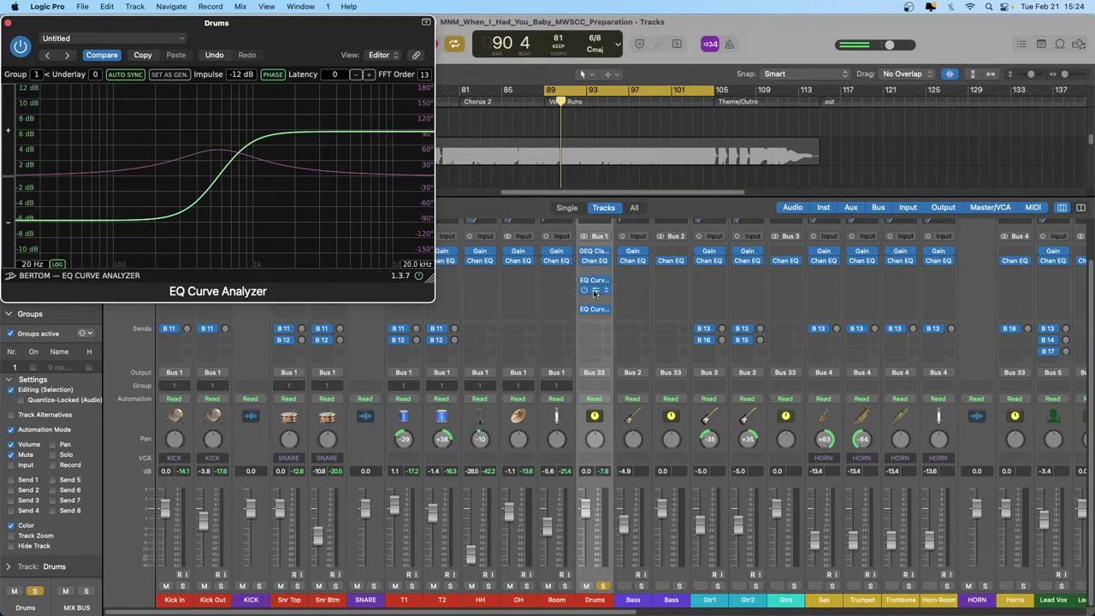
# Open Pro-Q 3 on the Drums bus beside the analyzer and flatten its tilt shelf to about 0 dB near 478 Hz
pyautogui.click(595, 293)
pyautogui.moveTo(659, 79); pyautogui.dragTo(648, 79)
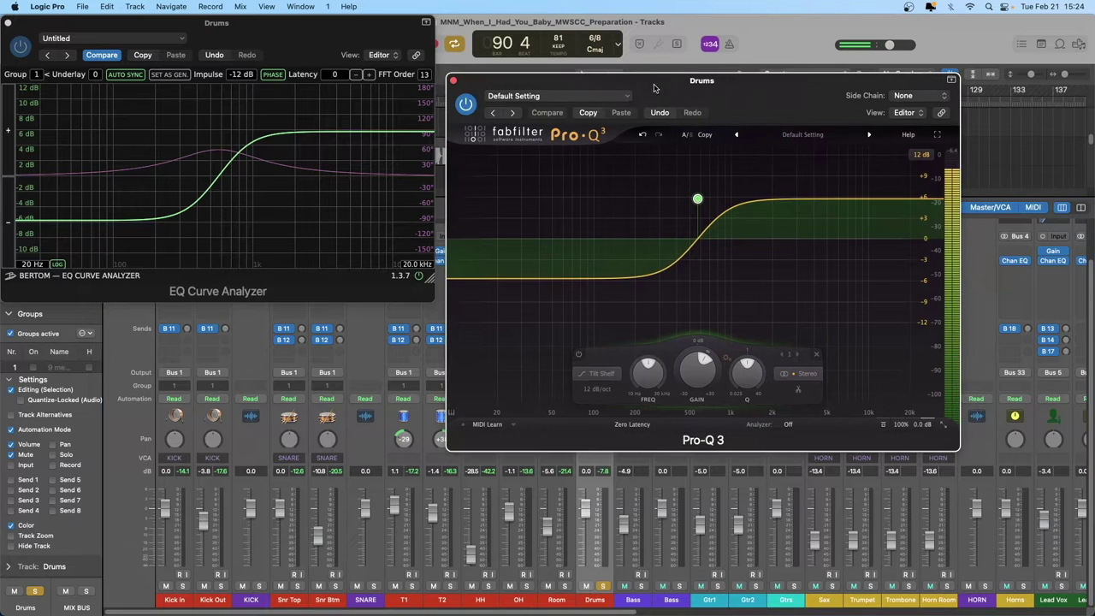
pyautogui.moveTo(697, 201); pyautogui.dragTo(696, 240)
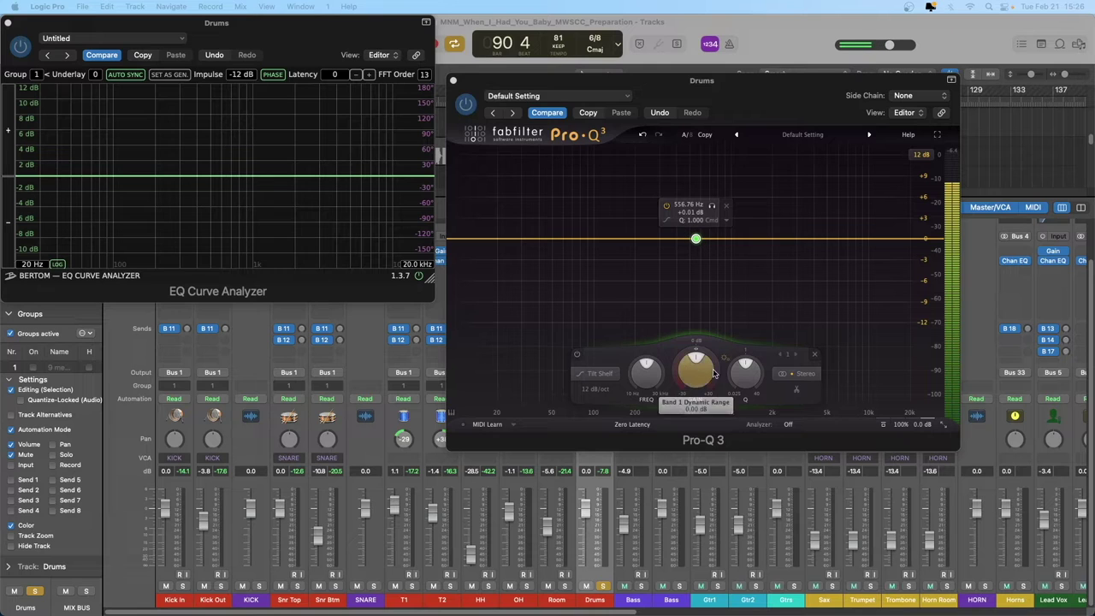
pyautogui.moveTo(696, 239); pyautogui.dragTo(686, 239)
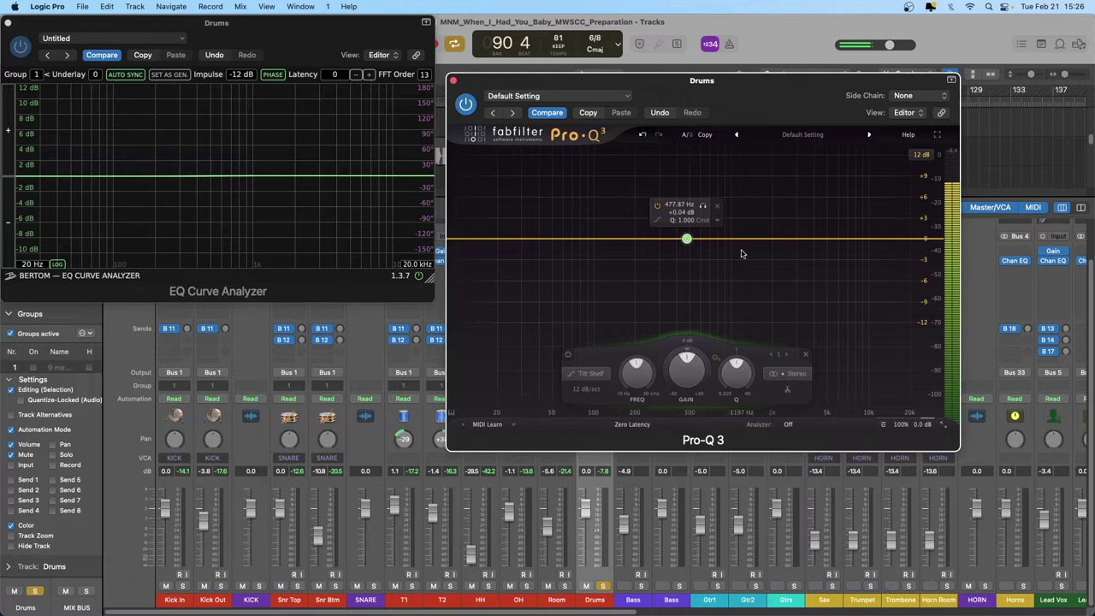
# Add a row of extra Pro-Q 3 bands along the 0 dB line across the whole spectrum
pyautogui.click(614, 240)
pyautogui.click(554, 240)
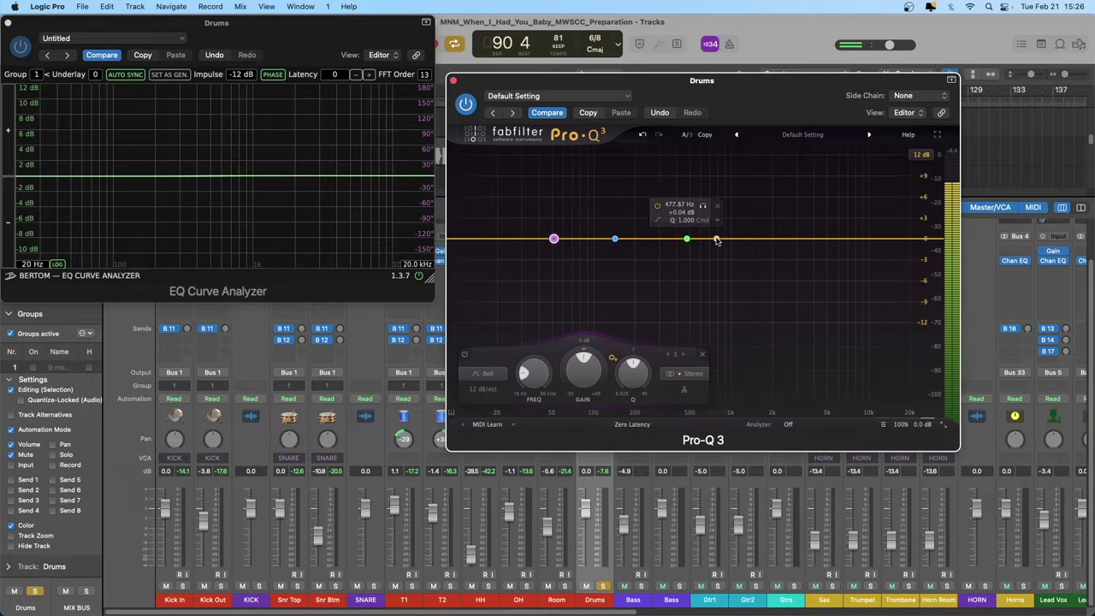
pyautogui.click(756, 239)
pyautogui.click(850, 239)
pyautogui.click(803, 240)
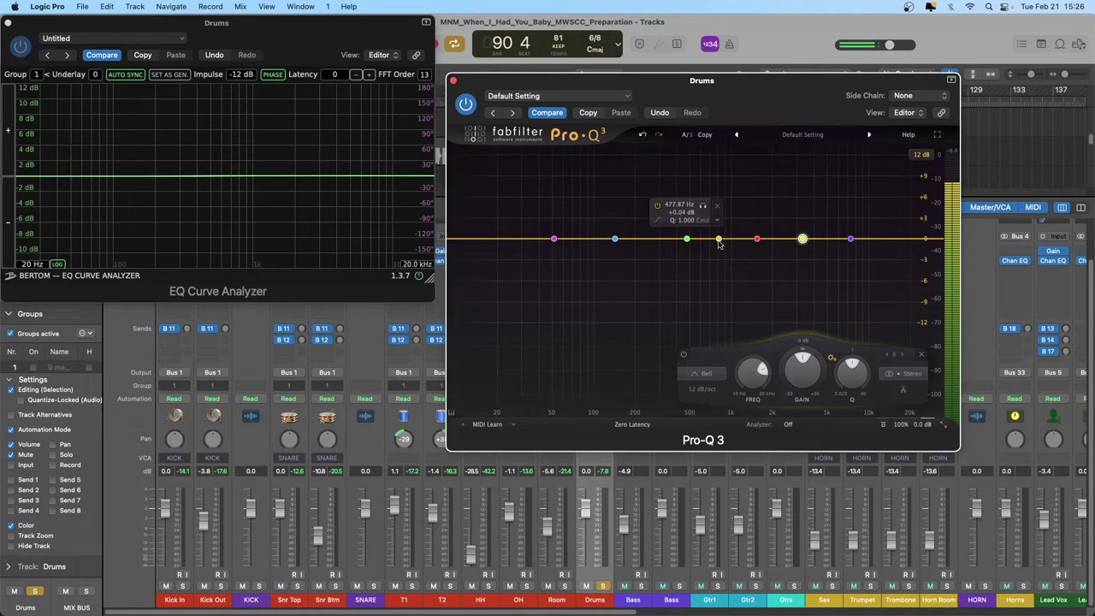
pyautogui.click(718, 240)
pyautogui.click(650, 239)
pyautogui.click(588, 239)
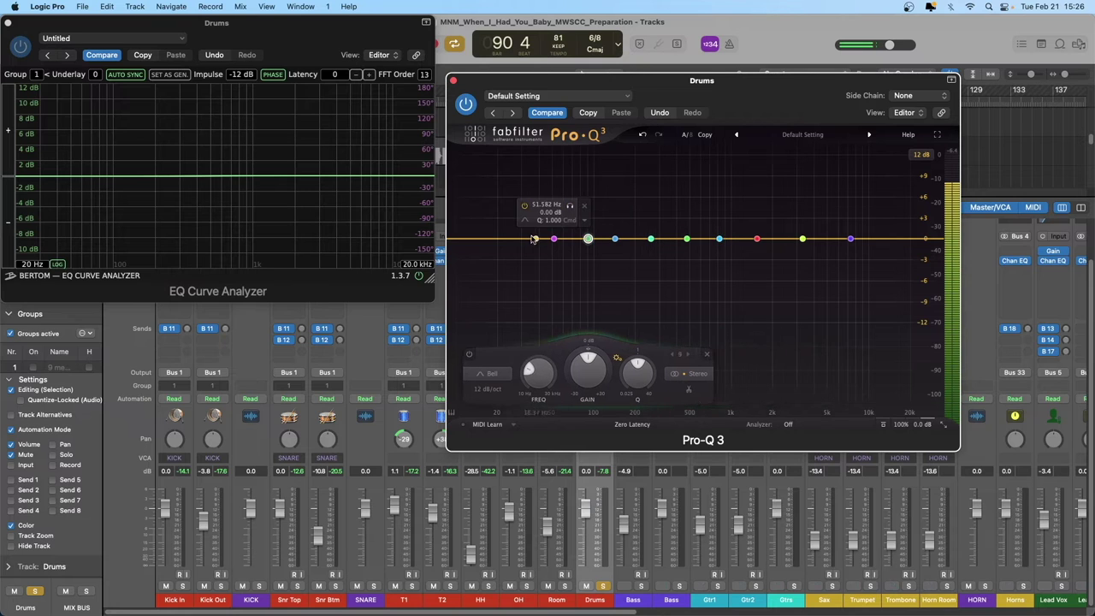
pyautogui.click(521, 239)
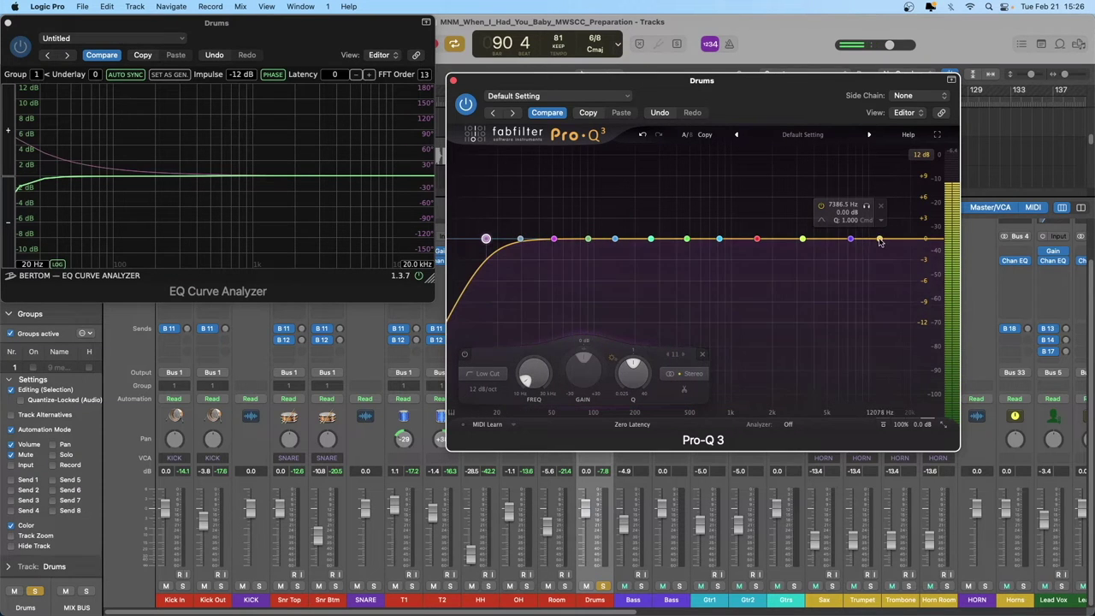
pyautogui.click(880, 239)
pyautogui.click(829, 239)
pyautogui.click(774, 240)
pyautogui.click(727, 240)
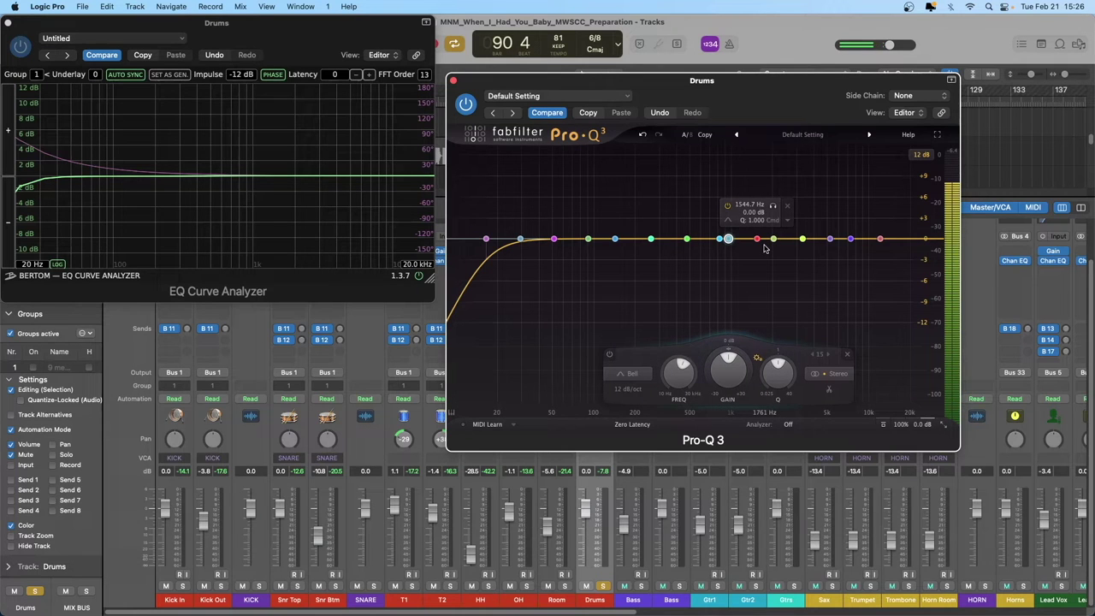
# Undo and delete the added Pro-Q 3 bands until only the tilt shelf near 478 Hz is left
pyautogui.press('super+z')
pyautogui.press('super+z')
pyautogui.press('super+z')
pyautogui.press('super+z')
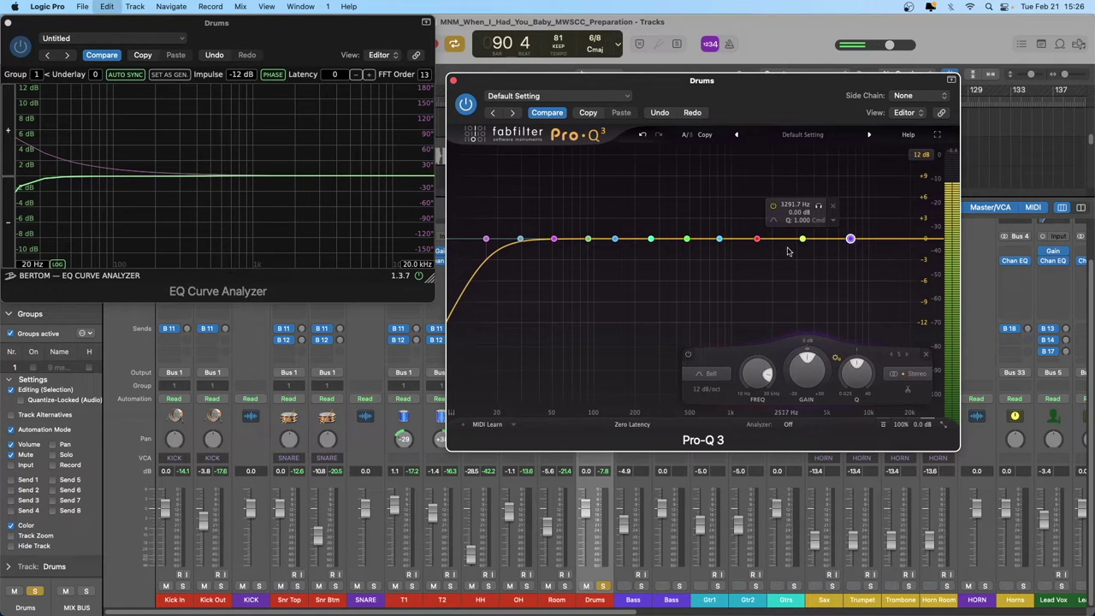
pyautogui.press('super+z')
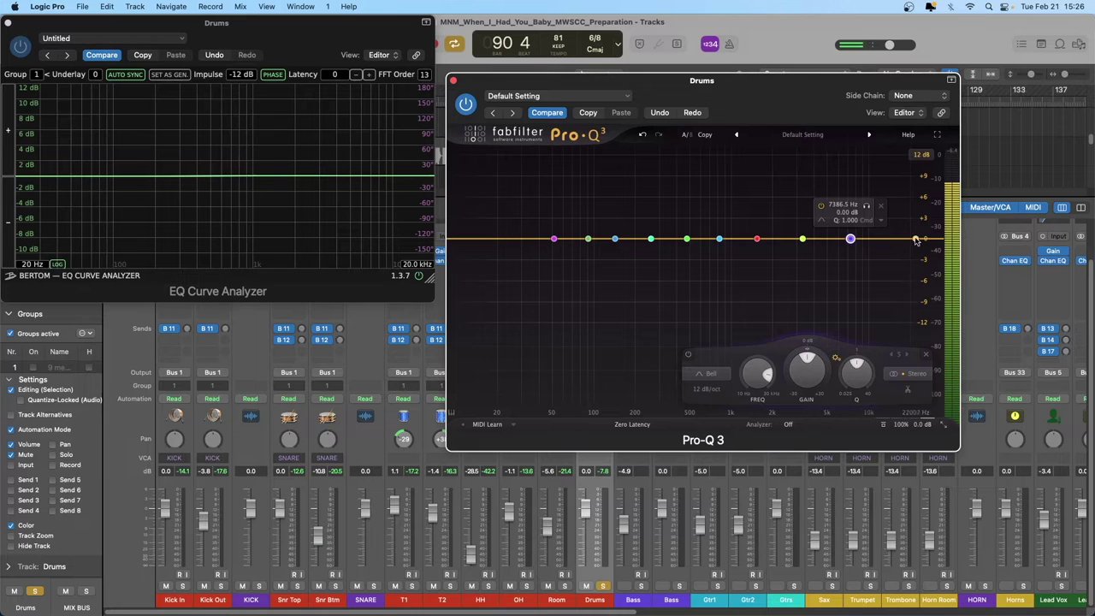
pyautogui.press('Delete')
pyautogui.press('Delete')
pyautogui.press('Delete')
pyautogui.press('Delete')
pyautogui.press('Delete')
pyautogui.press('Delete')
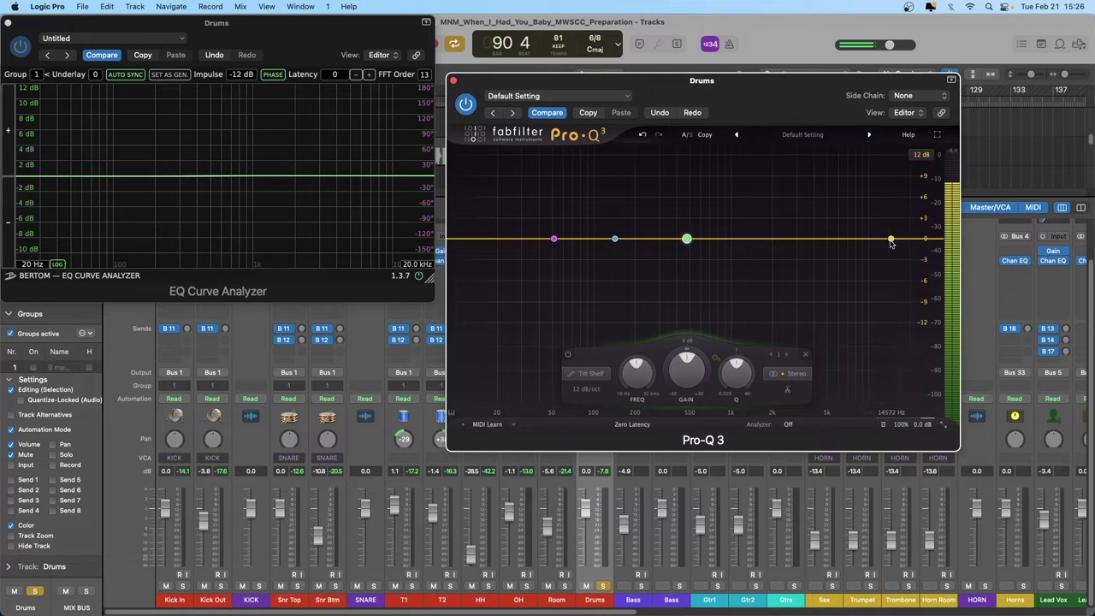
pyautogui.moveTo(711, 256)
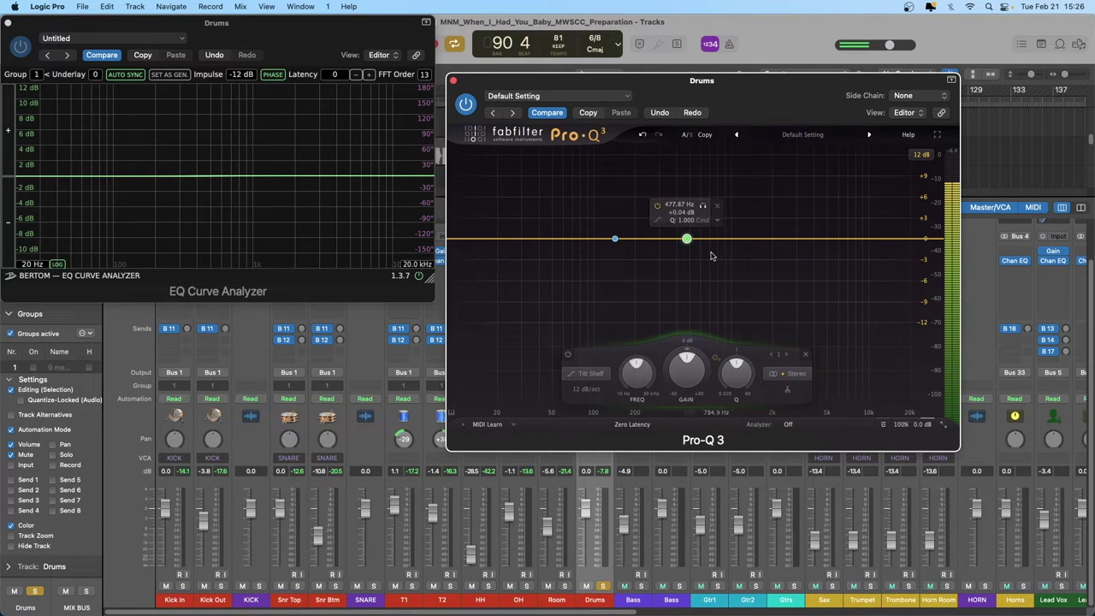
pyautogui.moveTo(616, 240)
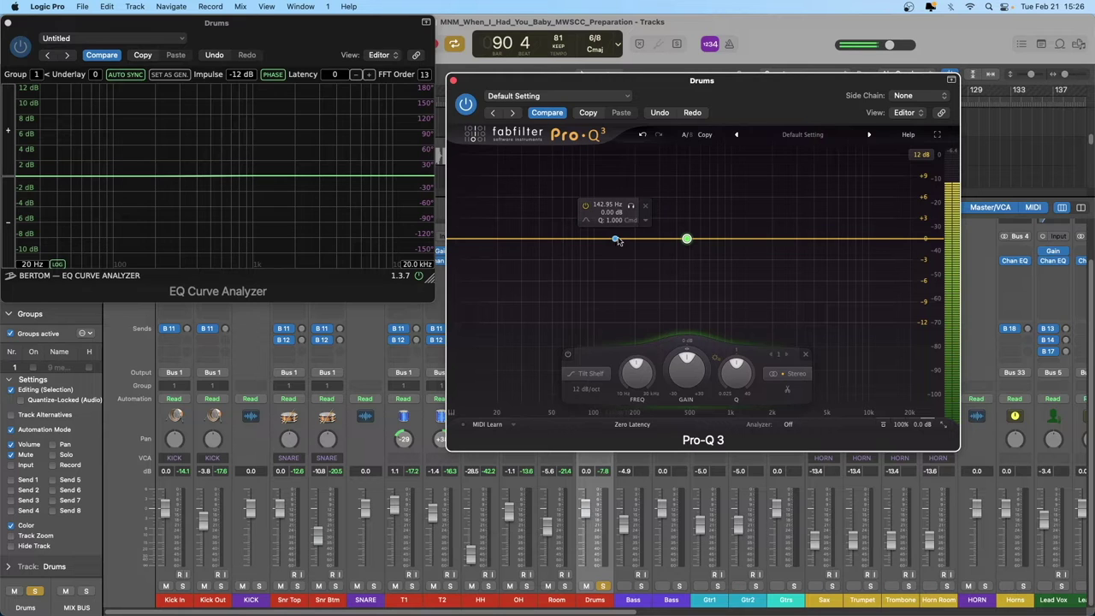
pyautogui.click(646, 206)
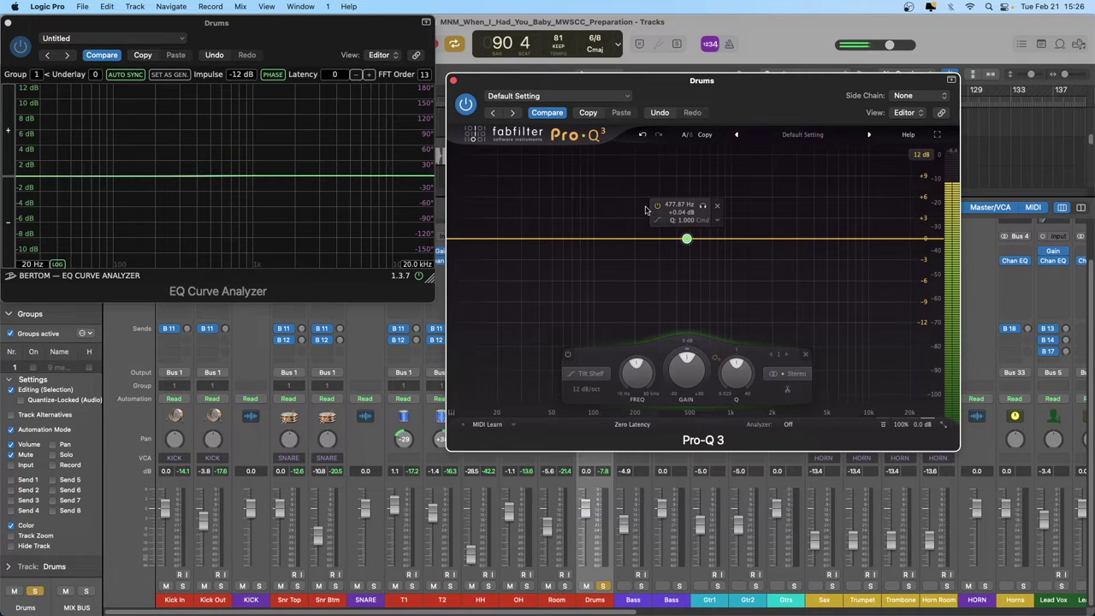
# Change the Pro-Q 3 band to a Bell boosted about 7 dB near 470 Hz, and switch it to a Notch at about 370 Hz
pyautogui.moveTo(687, 240); pyautogui.dragTo(686, 188)
pyautogui.click(560, 375)
pyautogui.click(571, 262)
pyautogui.click(604, 378)
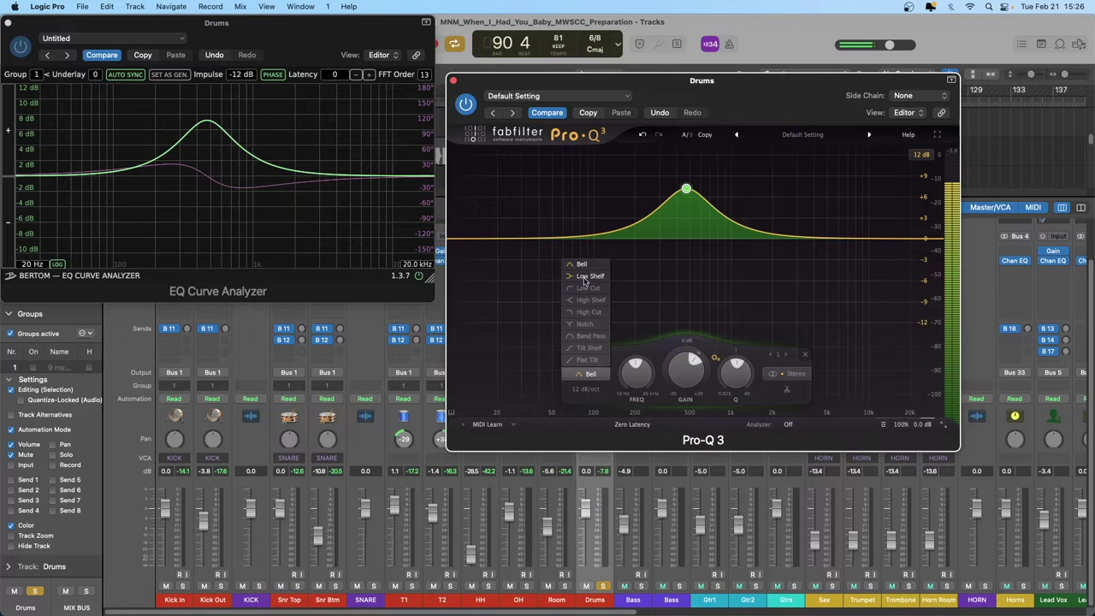
pyautogui.click(587, 325)
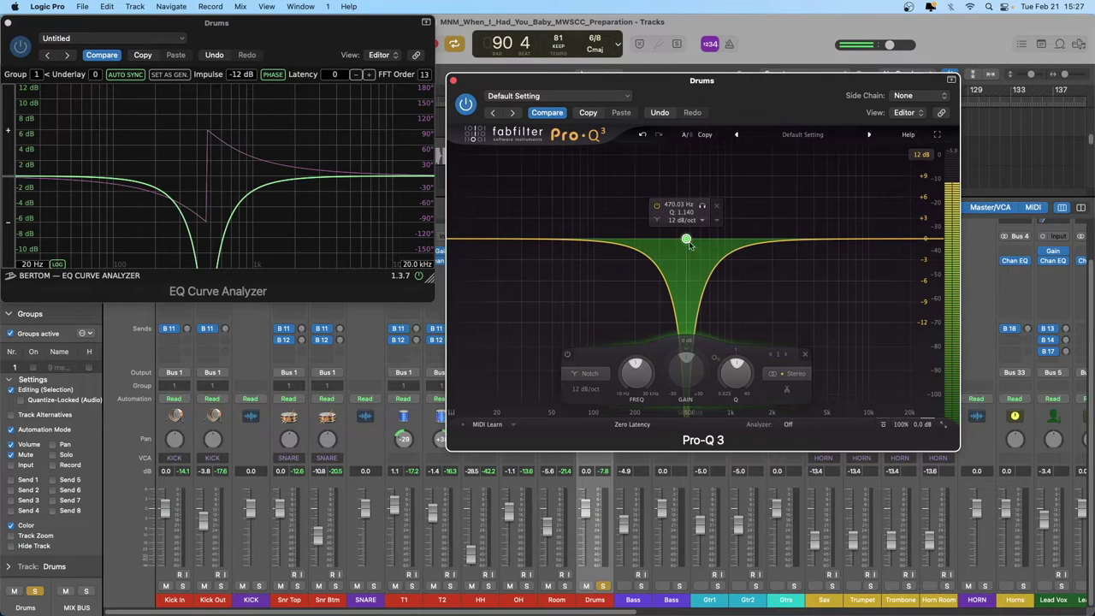
pyautogui.moveTo(634, 369); pyautogui.dragTo(595, 417)
# Switch the band to Tilt Shelf and lower its gain to about -3 dB near 379 Hz, and change the shape to Flat Tilt
pyautogui.click(575, 373)
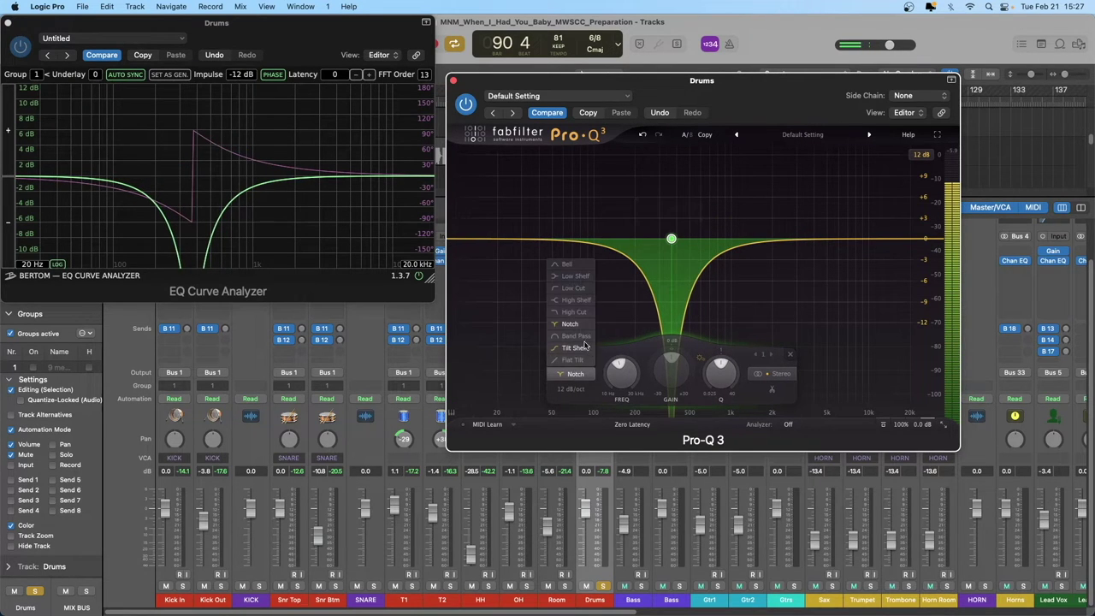
pyautogui.click(575, 344)
pyautogui.moveTo(671, 242); pyautogui.dragTo(677, 268)
pyautogui.click(595, 374)
pyautogui.click(590, 359)
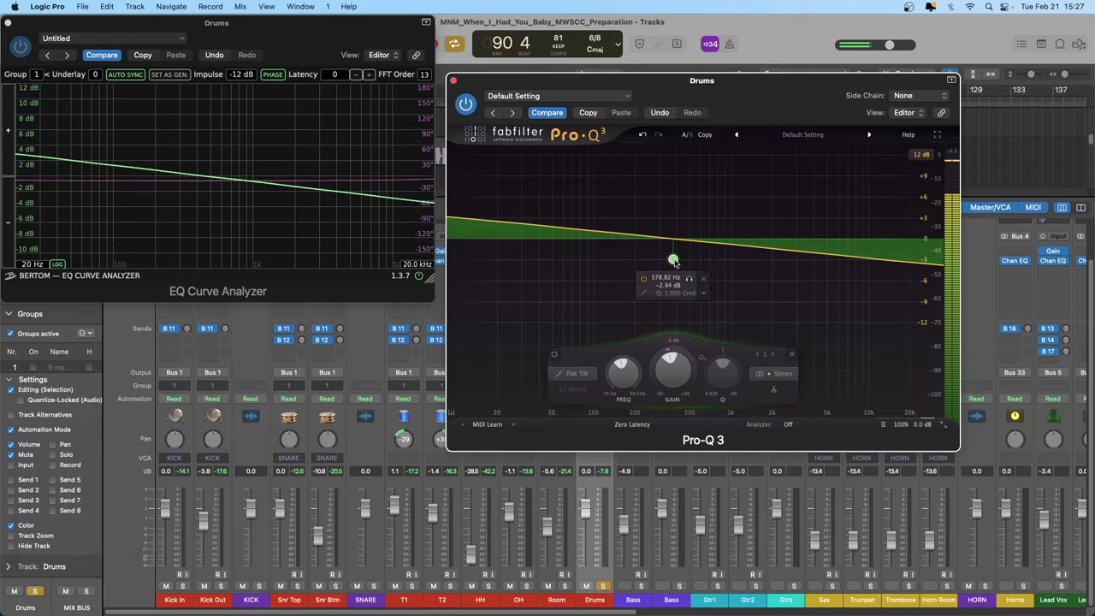
# Change the band to a Low Cut swept down to about 60 Hz, and switch it to a High Cut moved up to about 4 kHz
pyautogui.click(572, 375)
pyautogui.click(573, 287)
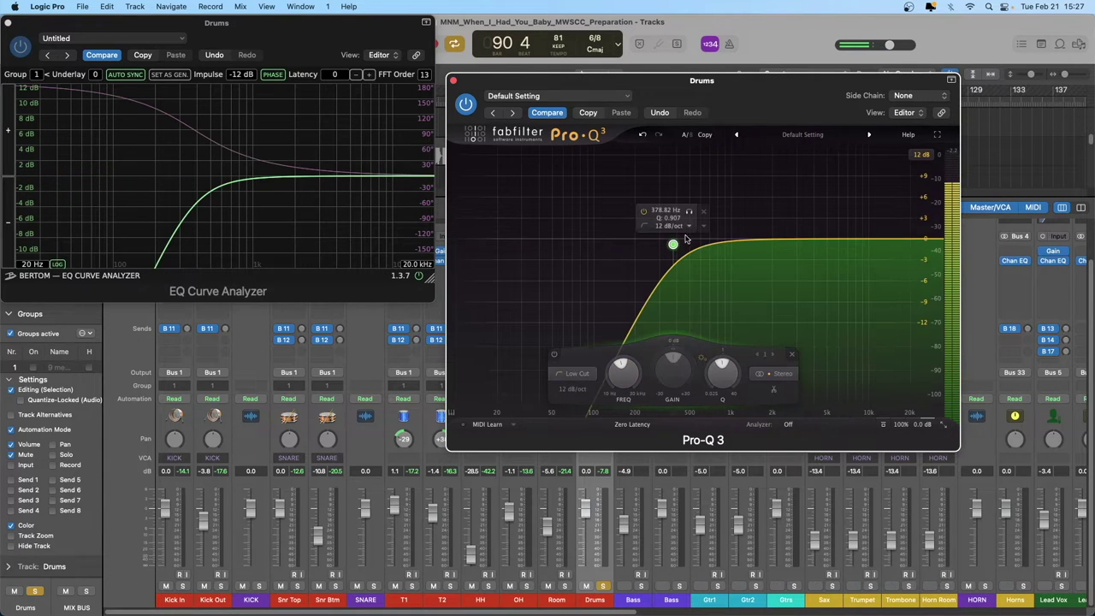
pyautogui.moveTo(673, 245); pyautogui.dragTo(565, 245)
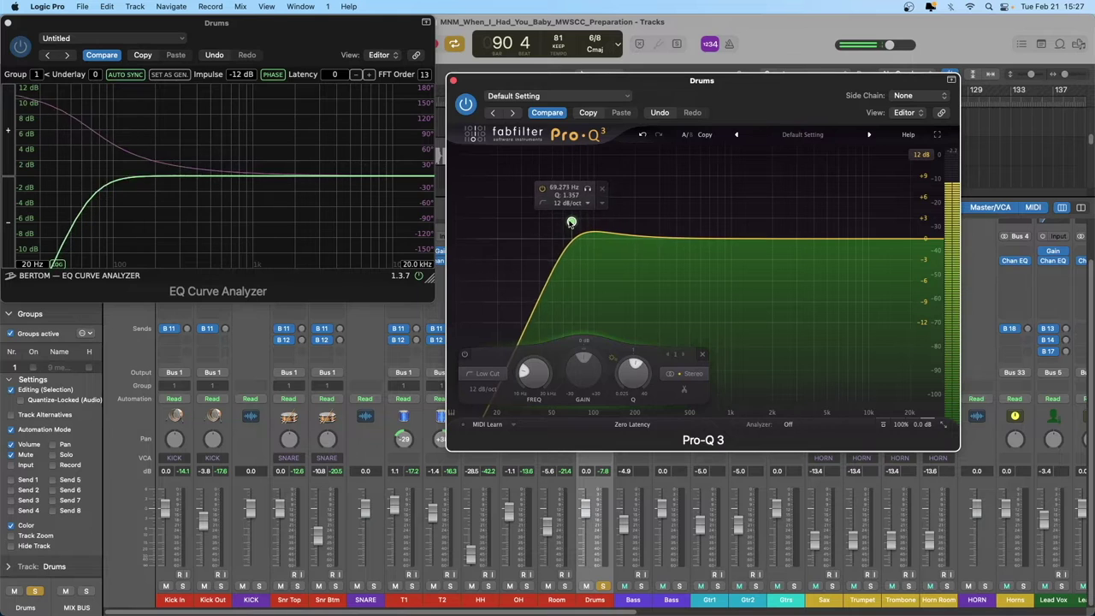
pyautogui.click(486, 373)
pyautogui.click(488, 312)
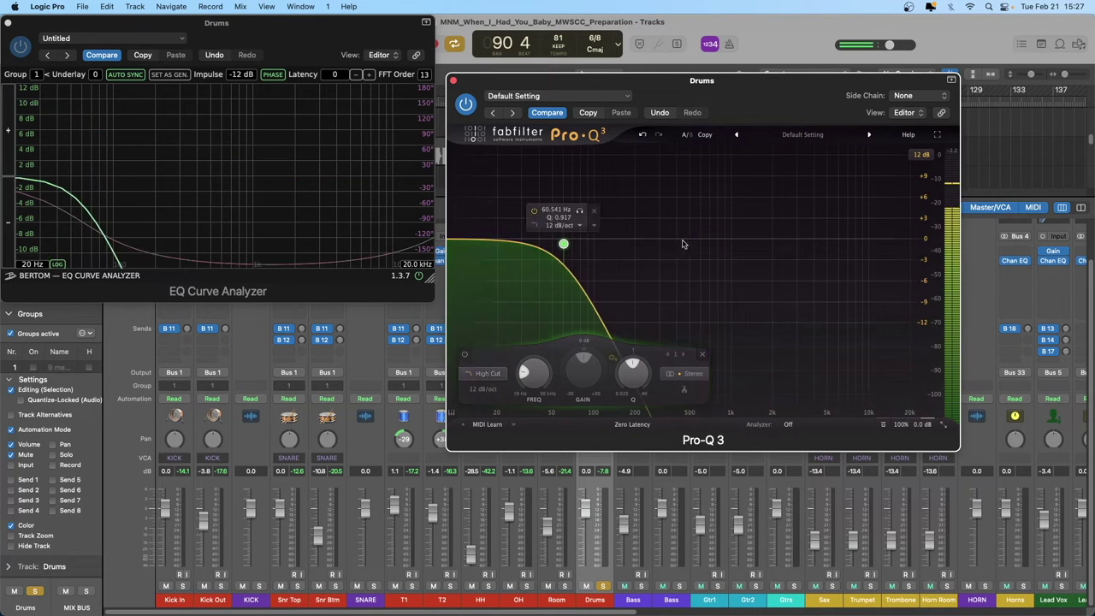
pyautogui.moveTo(555, 250); pyautogui.dragTo(813, 244)
# Change the band to a High Shelf at about -5.6 dB near 1.6 kHz, and switch it to a Bell cut of about -4.3 dB near 495 Hz
pyautogui.click(717, 374)
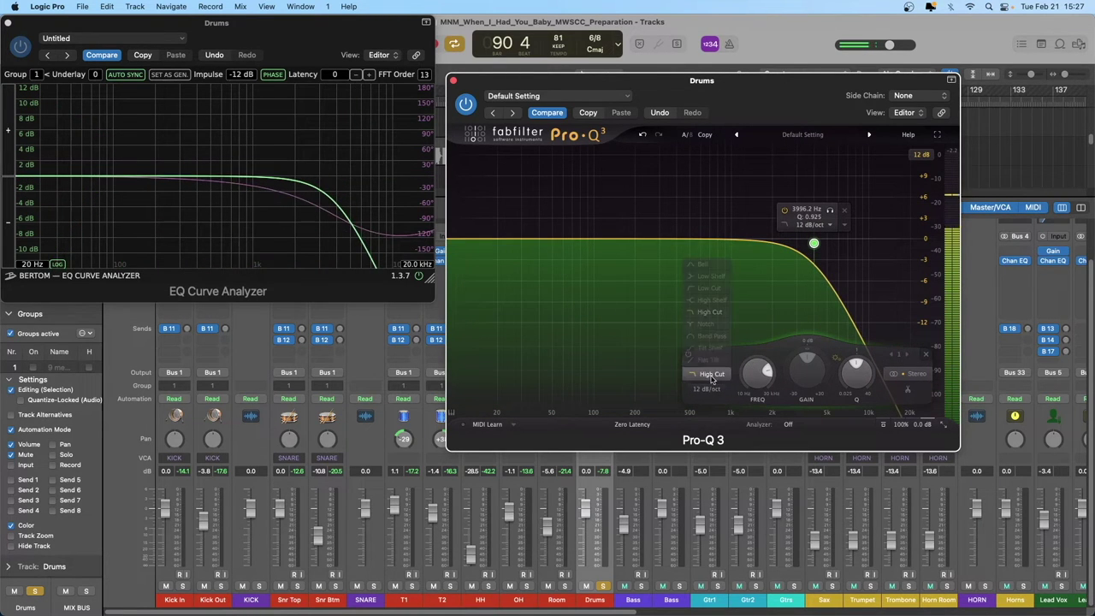
pyautogui.click(710, 300)
pyautogui.moveTo(813, 244); pyautogui.dragTo(758, 277)
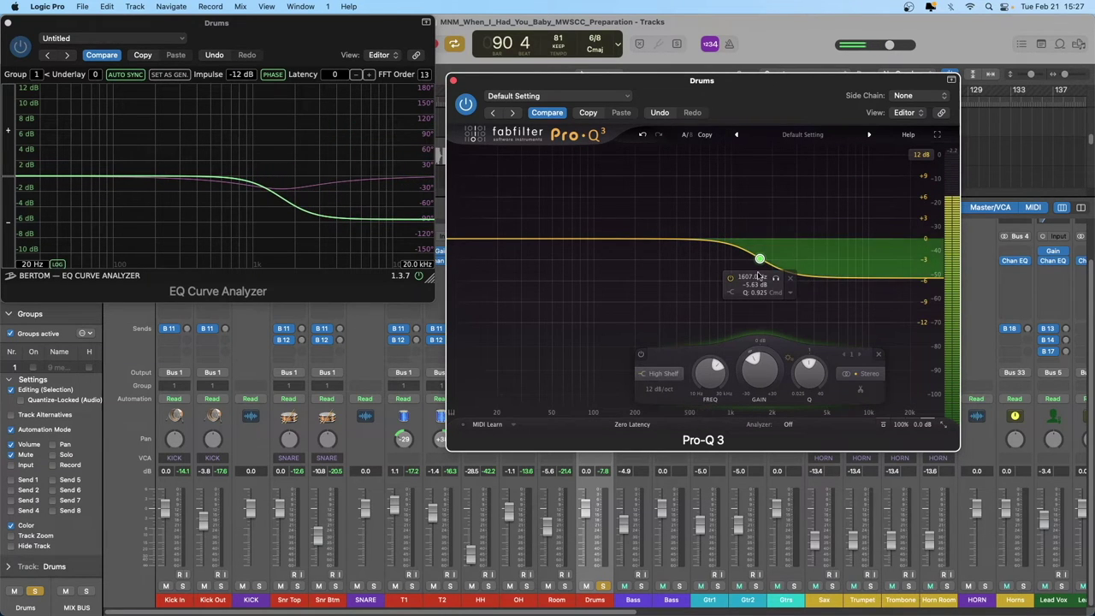
pyautogui.click(658, 376)
pyautogui.click(663, 270)
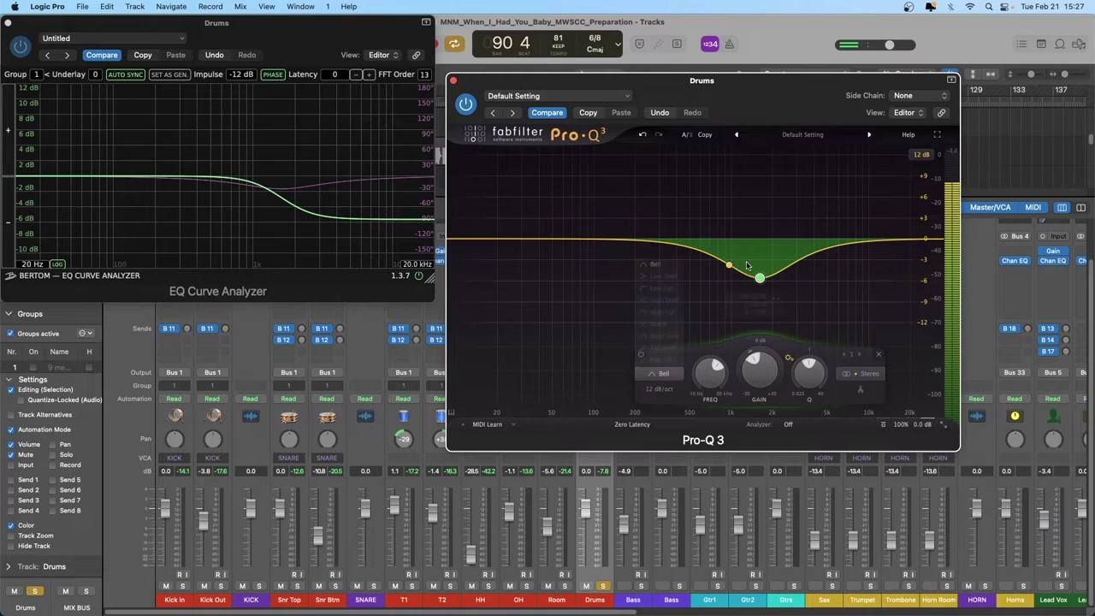
pyautogui.moveTo(761, 280); pyautogui.dragTo(690, 268)
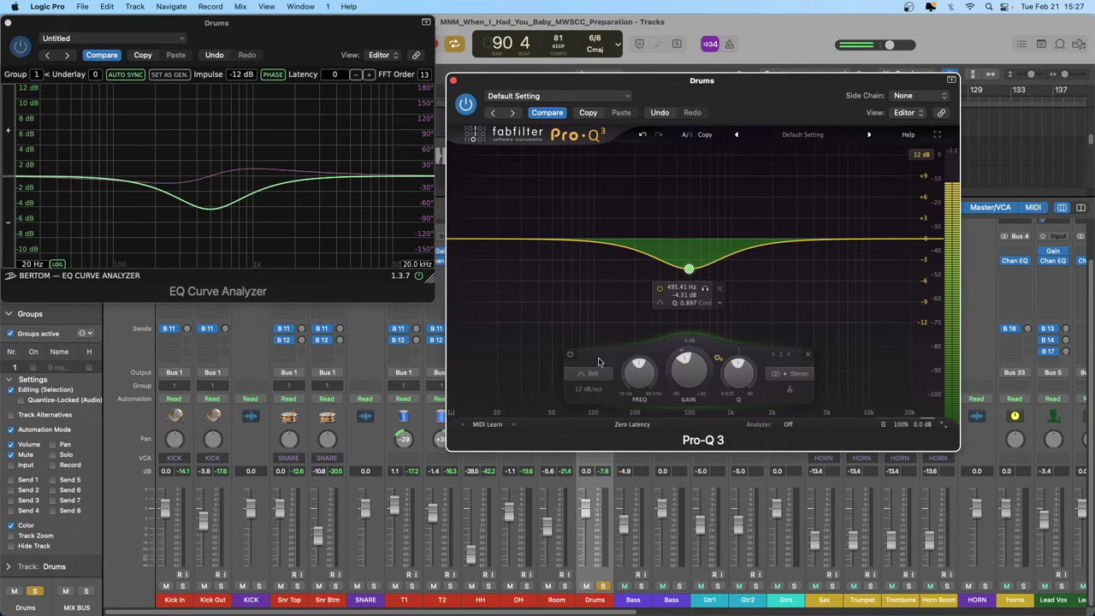
# Change the band to a 12 dB/oct Low Cut, lower its Q to about 0.69 near 412 Hz, and readjust it to about 470 Hz
pyautogui.click(594, 376)
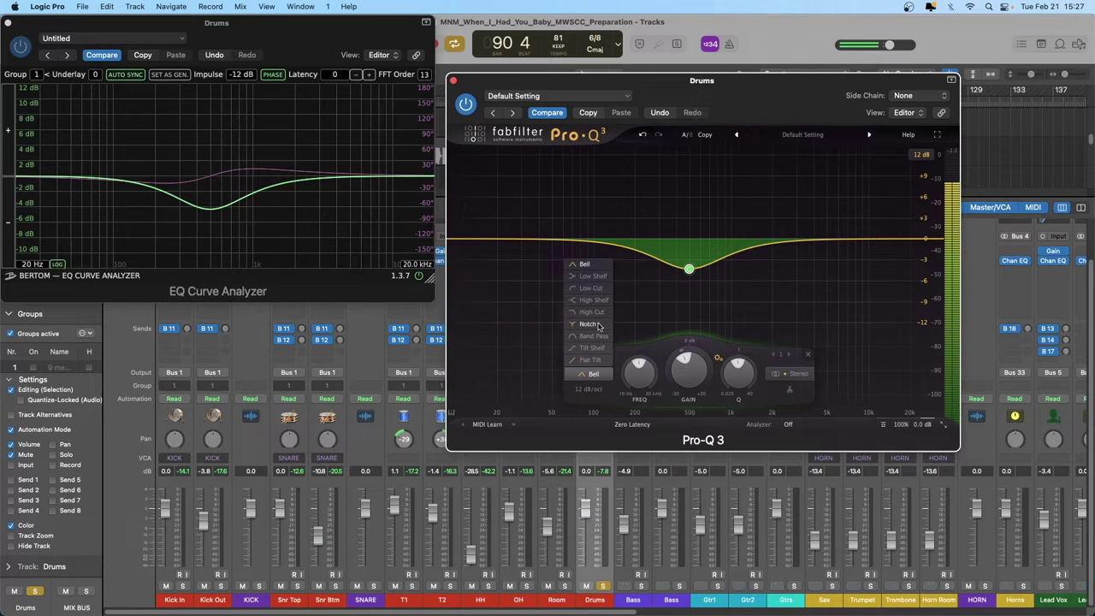
pyautogui.click(592, 289)
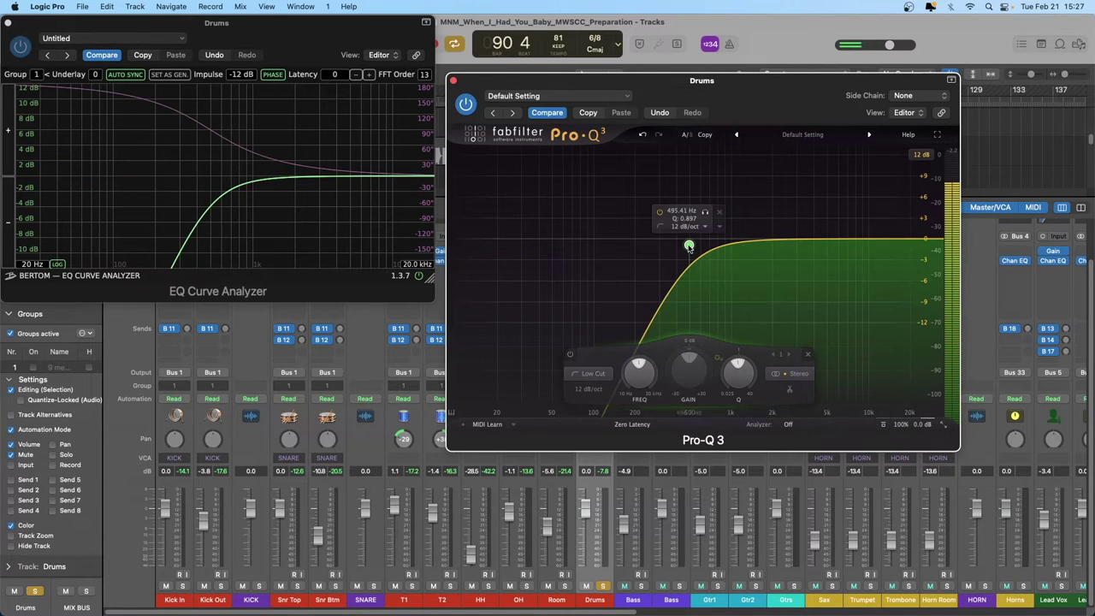
pyautogui.moveTo(689, 248)
pyautogui.mouseDown()
pyautogui.moveTo(667, 262)
pyautogui.moveTo(679, 259)
pyautogui.mouseUp()
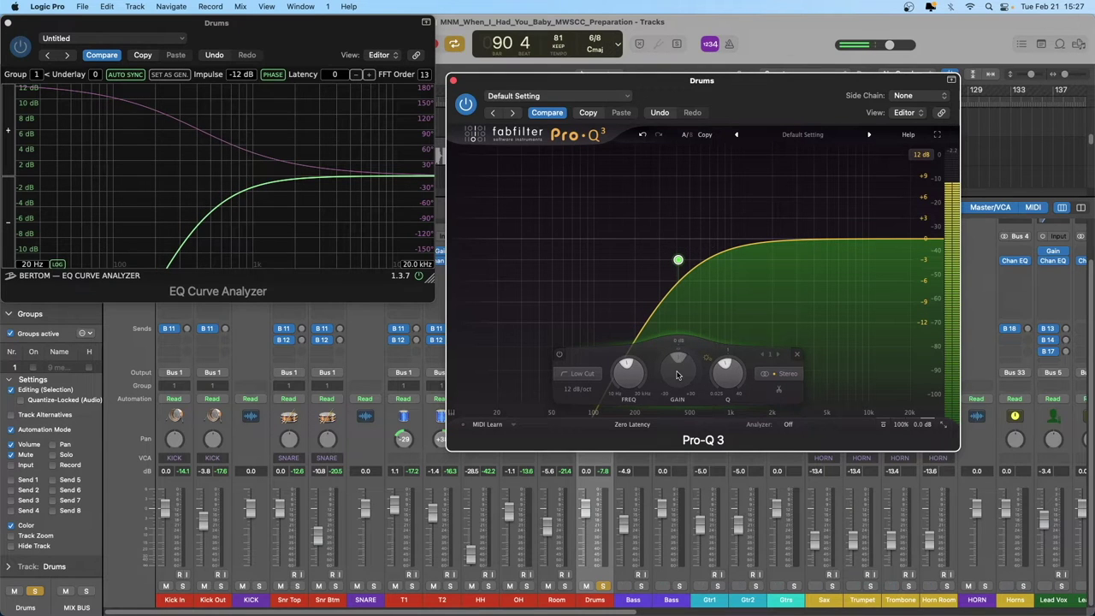
pyautogui.moveTo(677, 260)
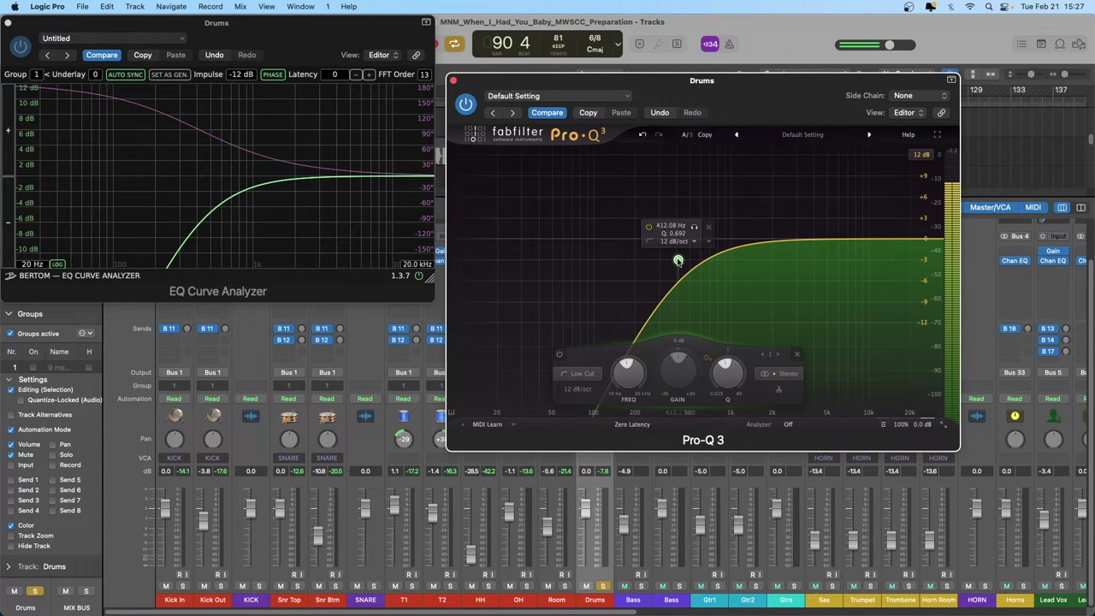
pyautogui.moveTo(678, 260); pyautogui.dragTo(686, 249)
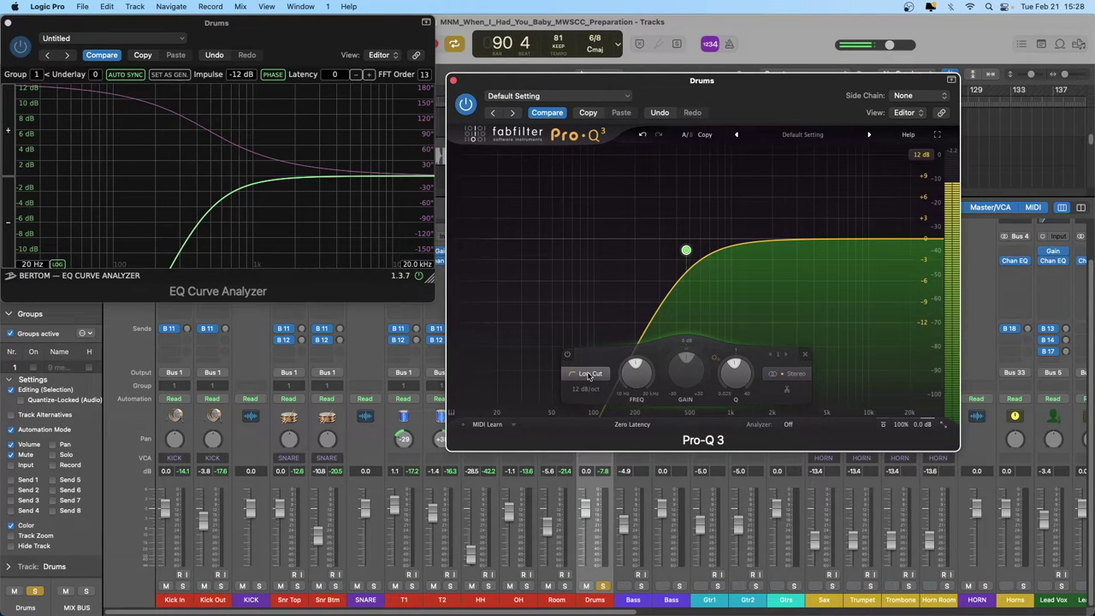
# Set the Low Cut's slope to Brickwall and move its cutoff down to about 185 Hz
pyautogui.moveTo(590, 376)
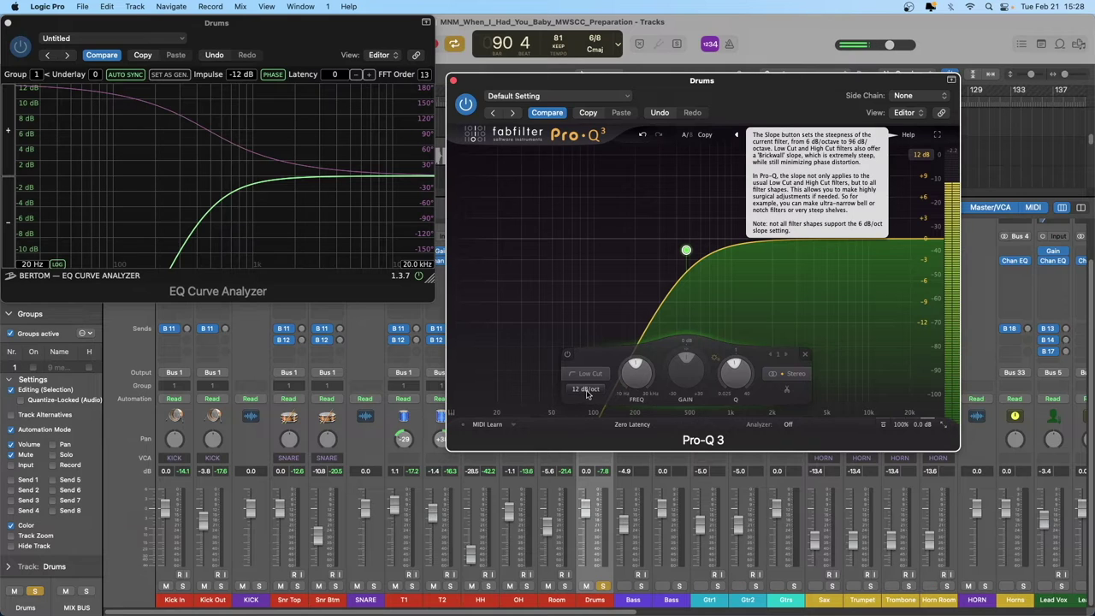
pyautogui.click(587, 391)
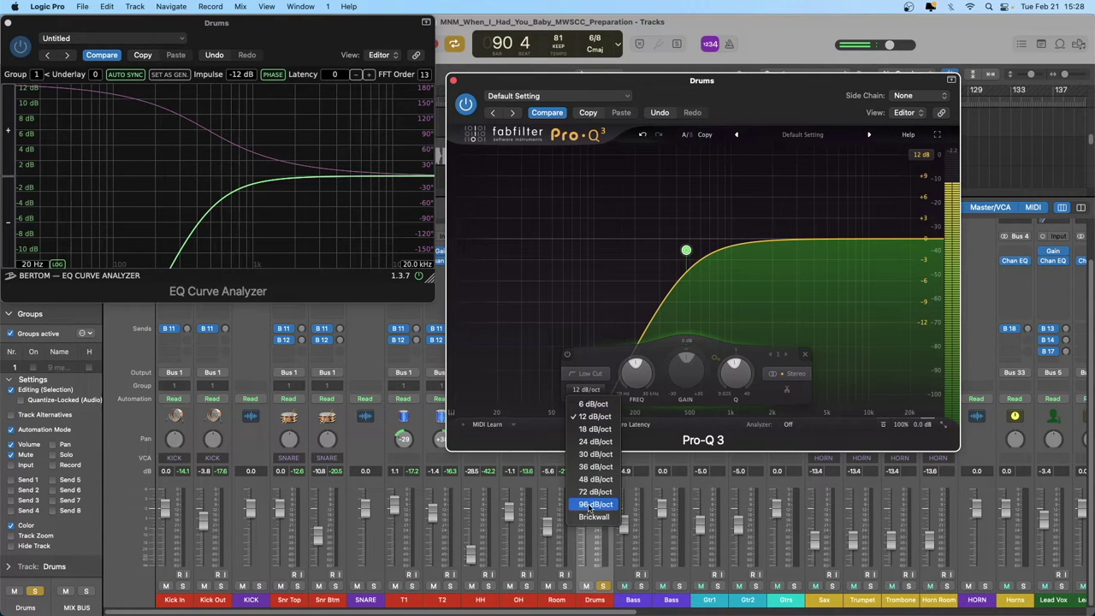
pyautogui.click(593, 517)
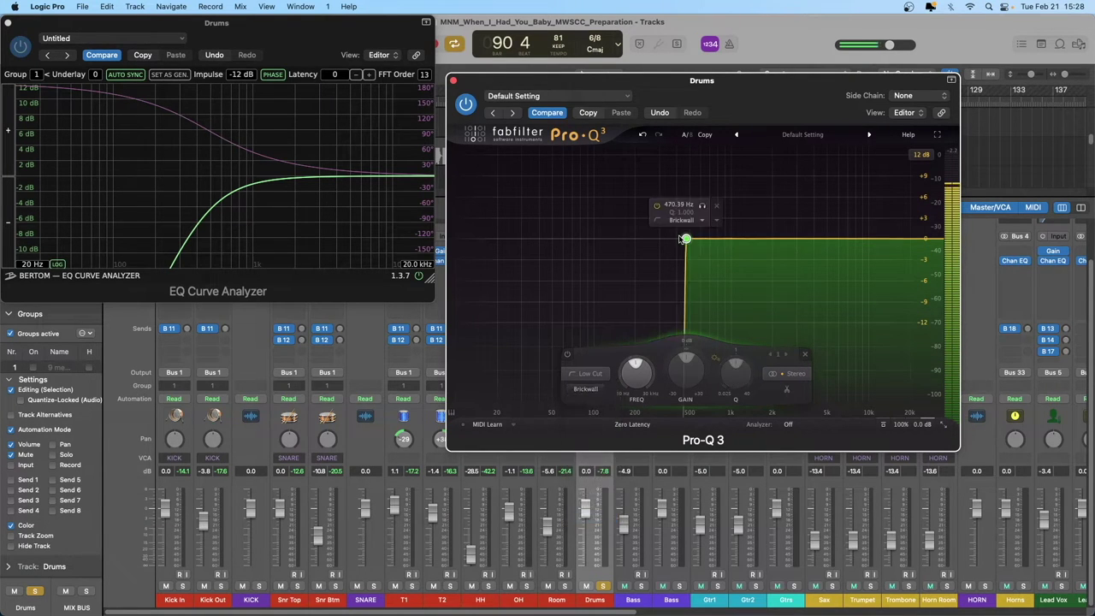
pyautogui.moveTo(684, 240); pyautogui.dragTo(631, 240)
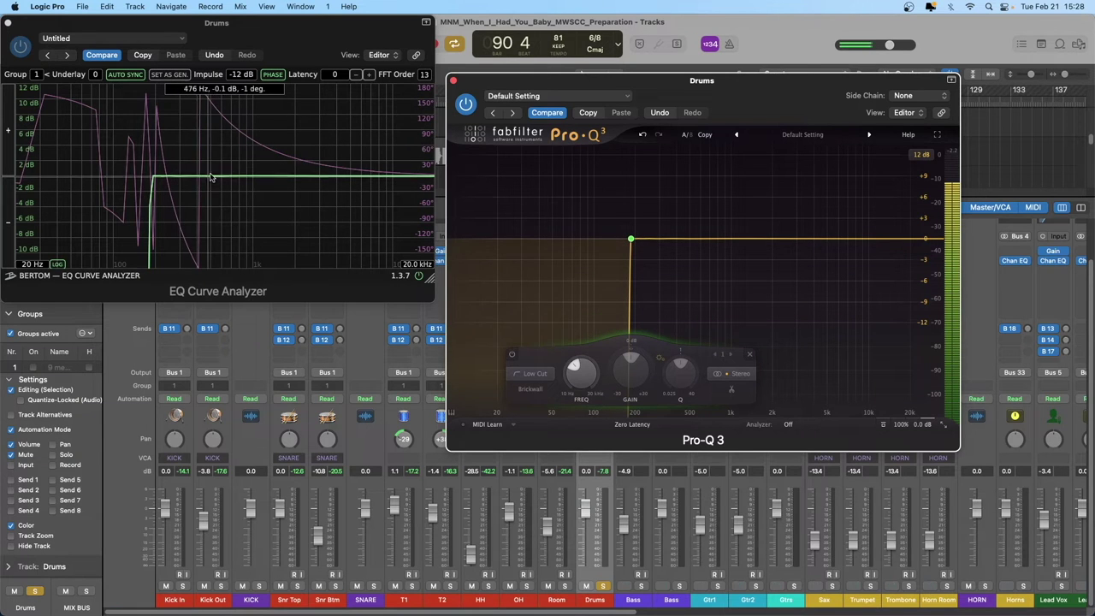
# Set the Low Cut's slope to 6 dB/oct, keeping the Low Cut shape
pyautogui.click(534, 373)
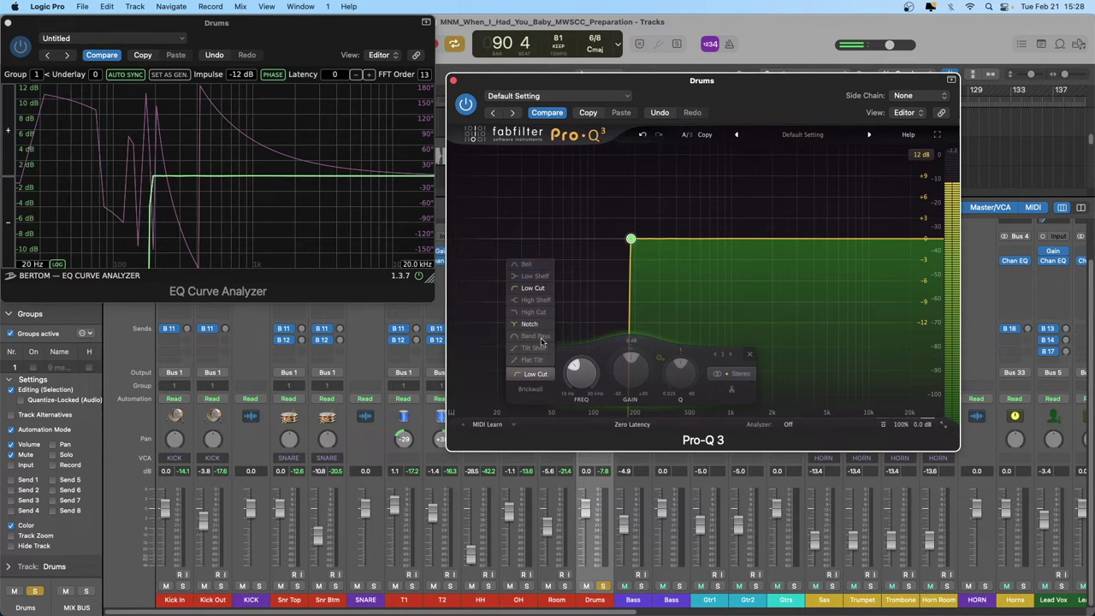
pyautogui.click(537, 390)
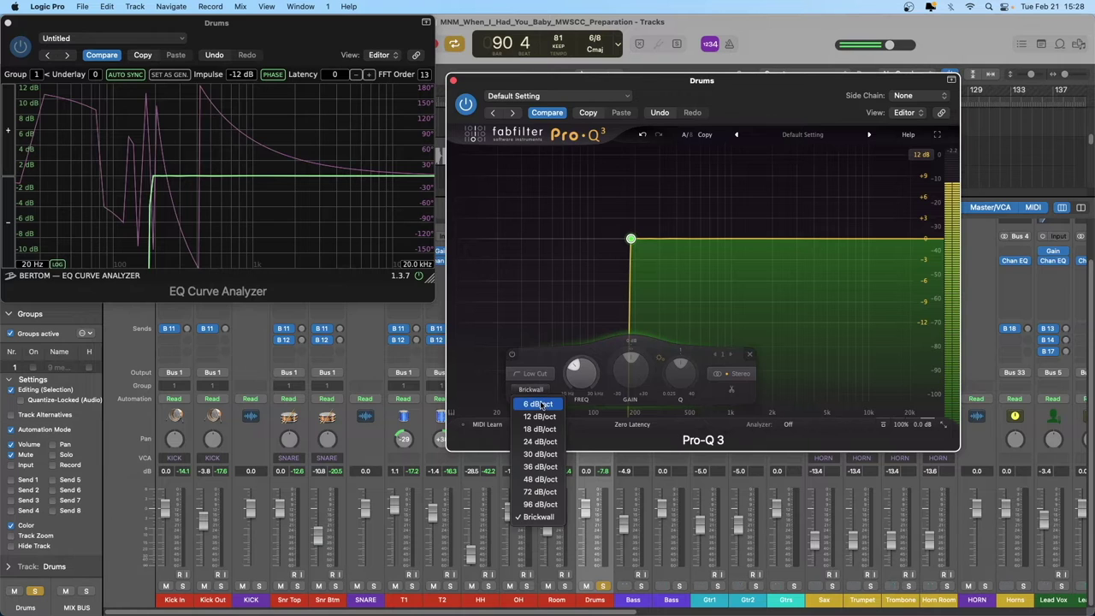
pyautogui.click(539, 404)
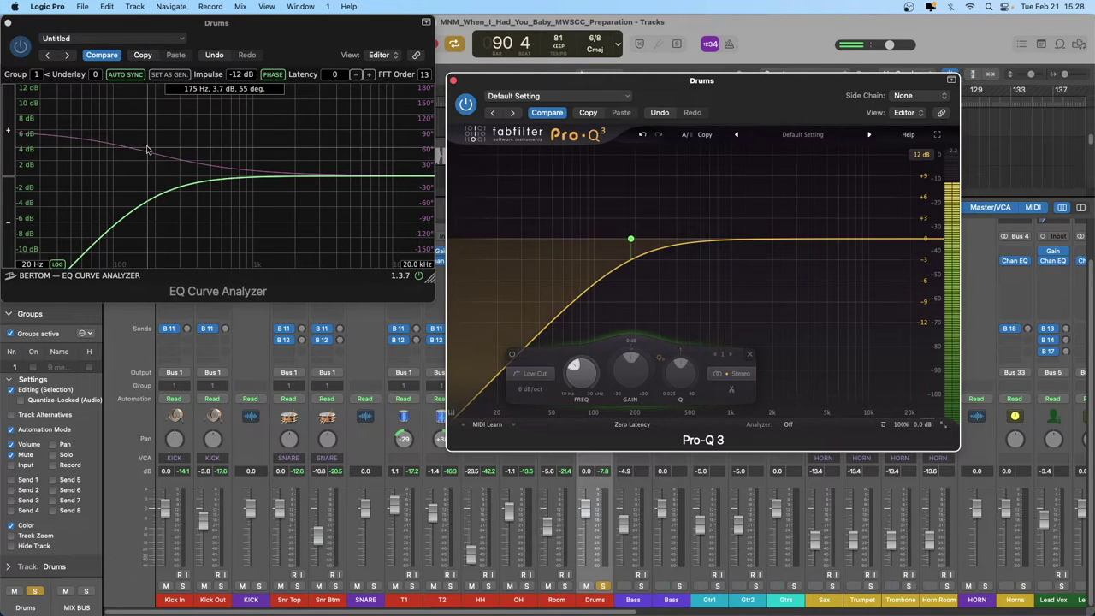
# Change the band to a Band Pass with a 72 dB/oct slope and move its center up to about 439 Hz
pyautogui.click(536, 374)
pyautogui.click(531, 336)
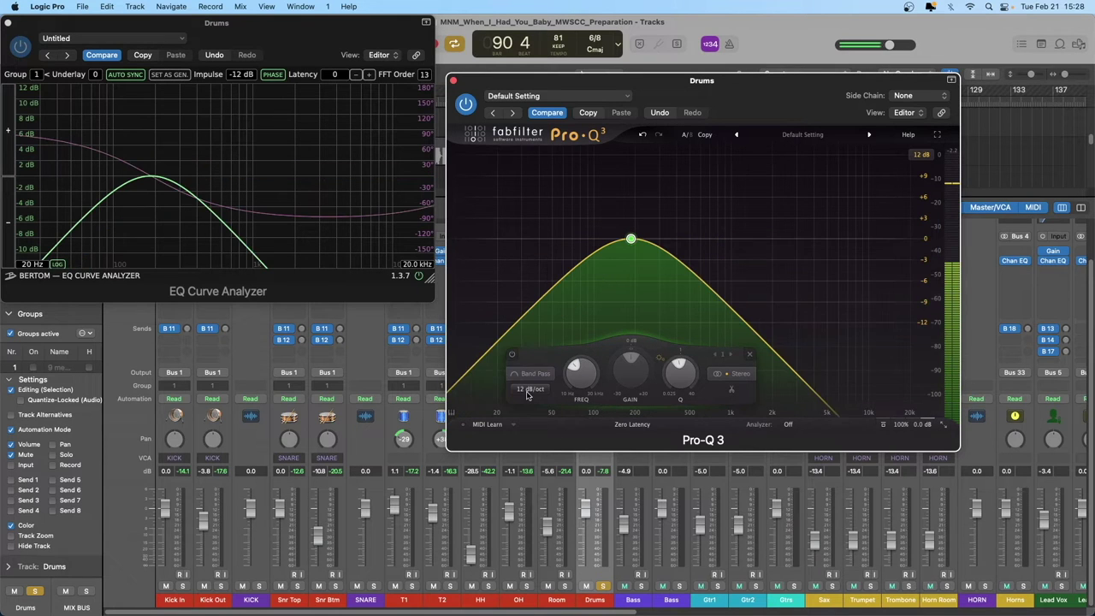
pyautogui.click(530, 389)
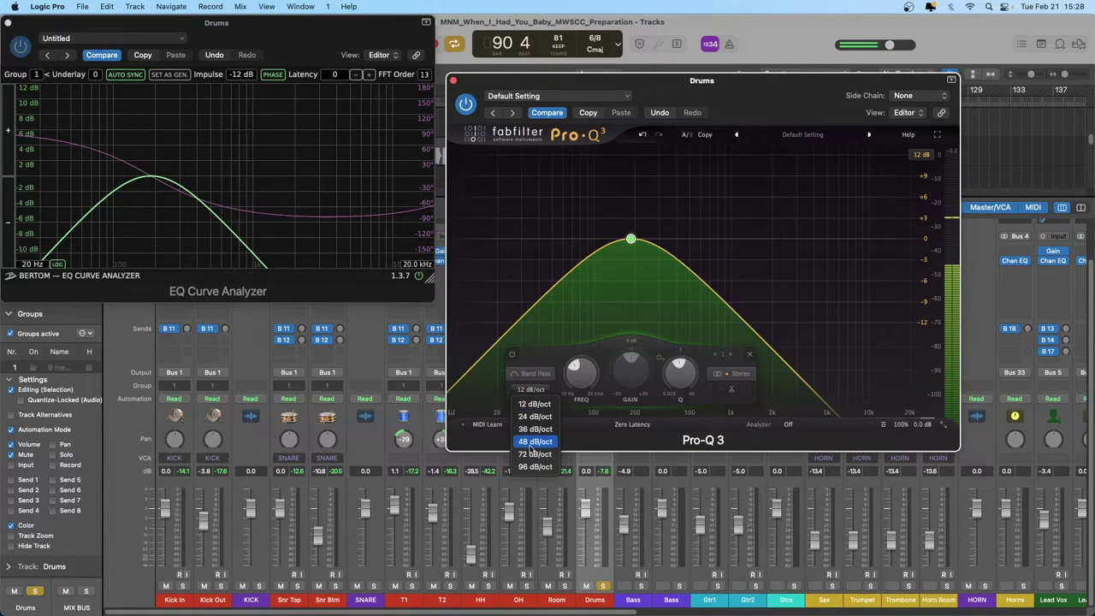
pyautogui.click(535, 453)
pyautogui.moveTo(631, 240); pyautogui.dragTo(682, 240)
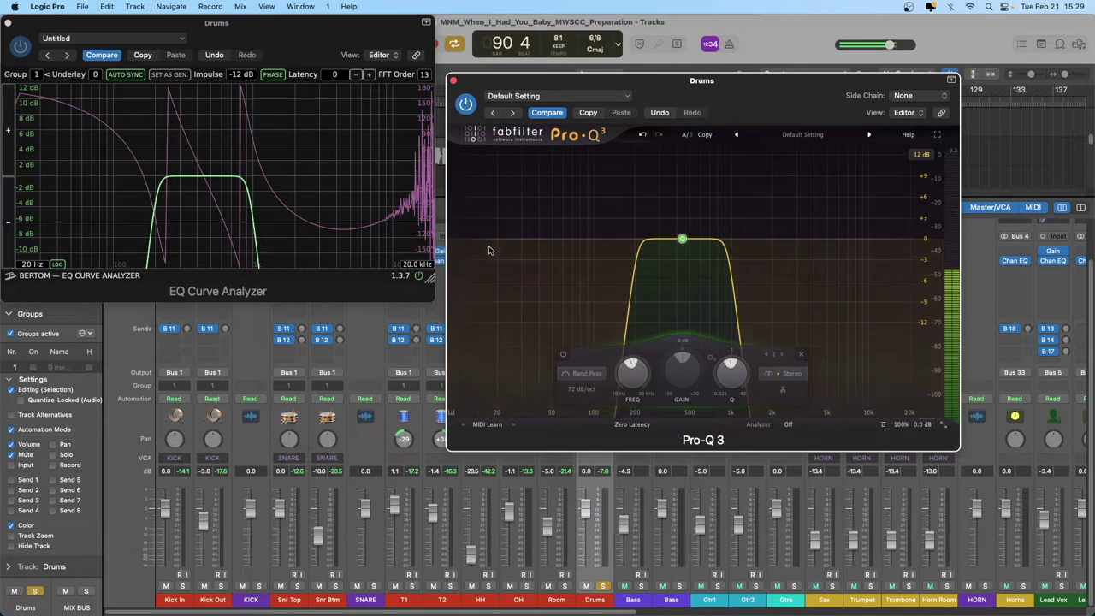
# Change the band to a 72 dB/oct High Cut and move its cutoff up to about 1120 Hz
pyautogui.click(598, 375)
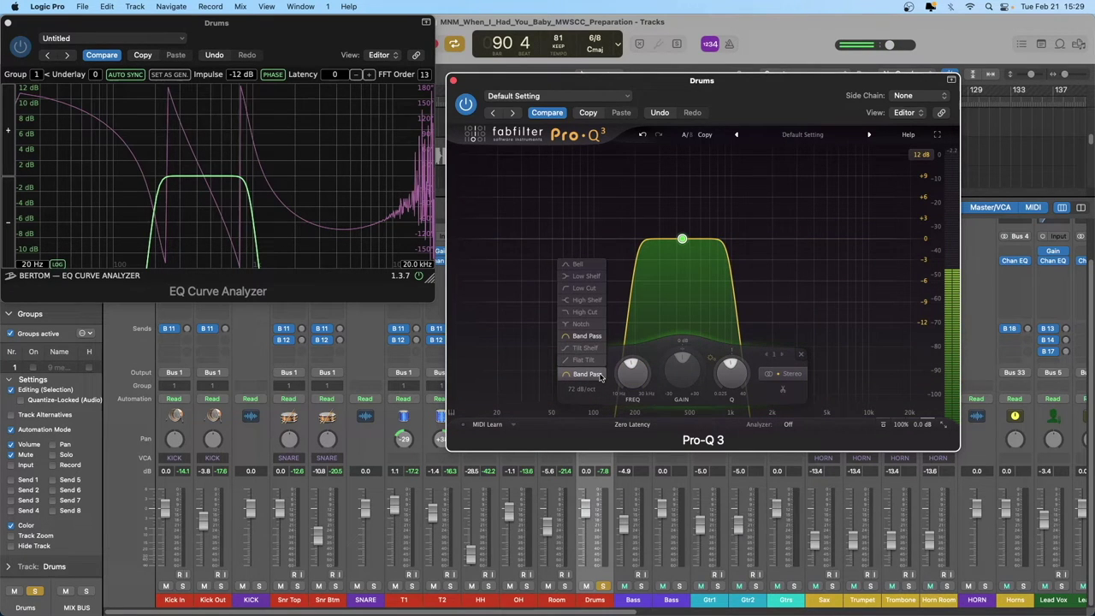
pyautogui.click(584, 312)
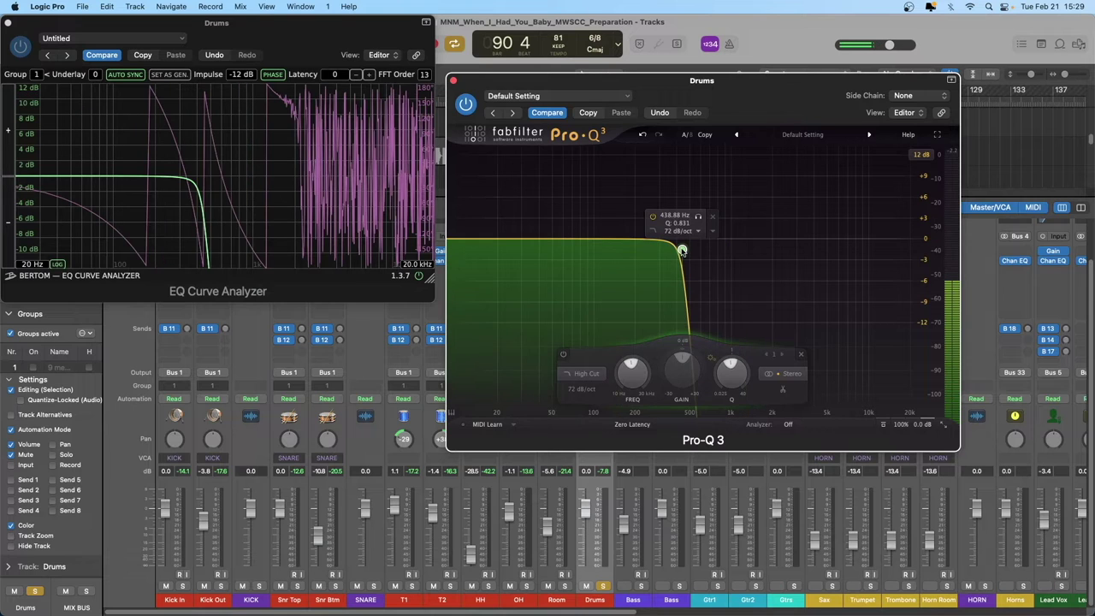
pyautogui.moveTo(682, 250); pyautogui.dragTo(738, 247)
# Change the band at 1120 Hz to a Bell and set its slope to 24 dB/oct
pyautogui.click(642, 373)
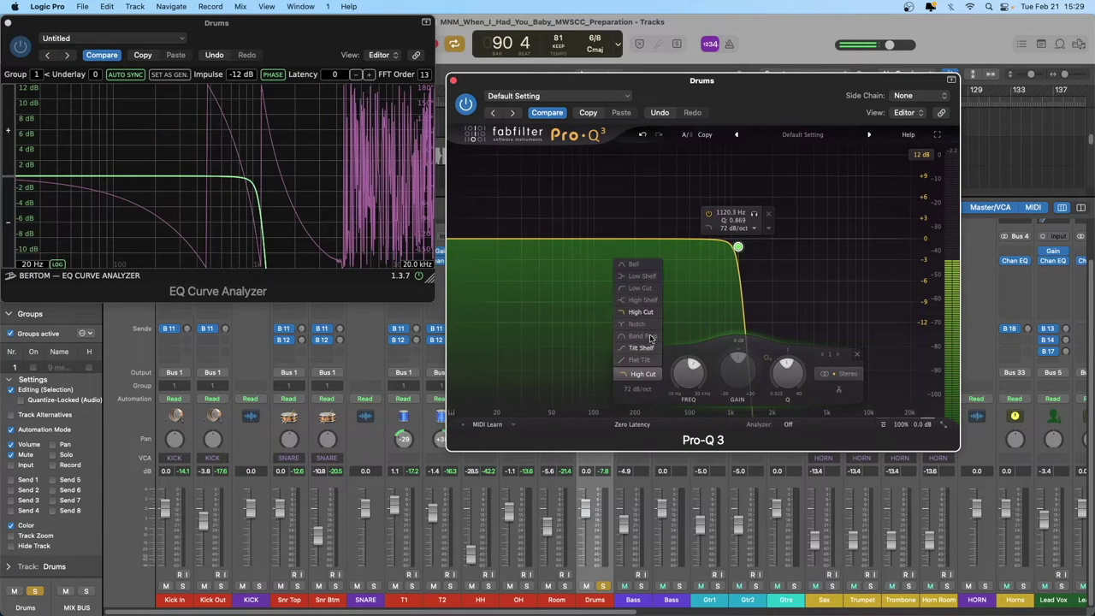
pyautogui.click(633, 264)
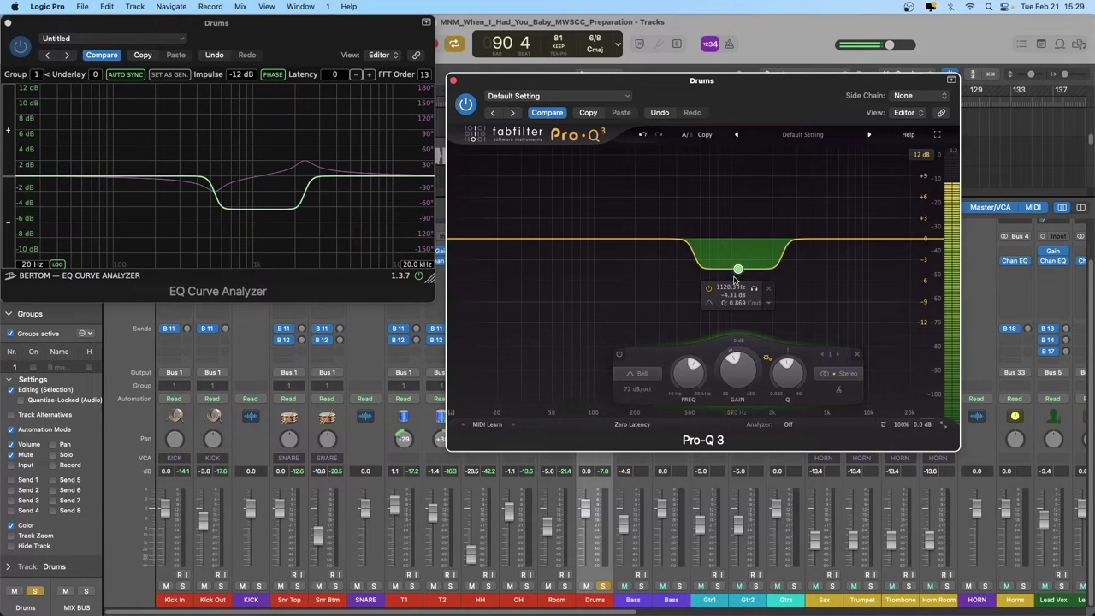
pyautogui.click(638, 389)
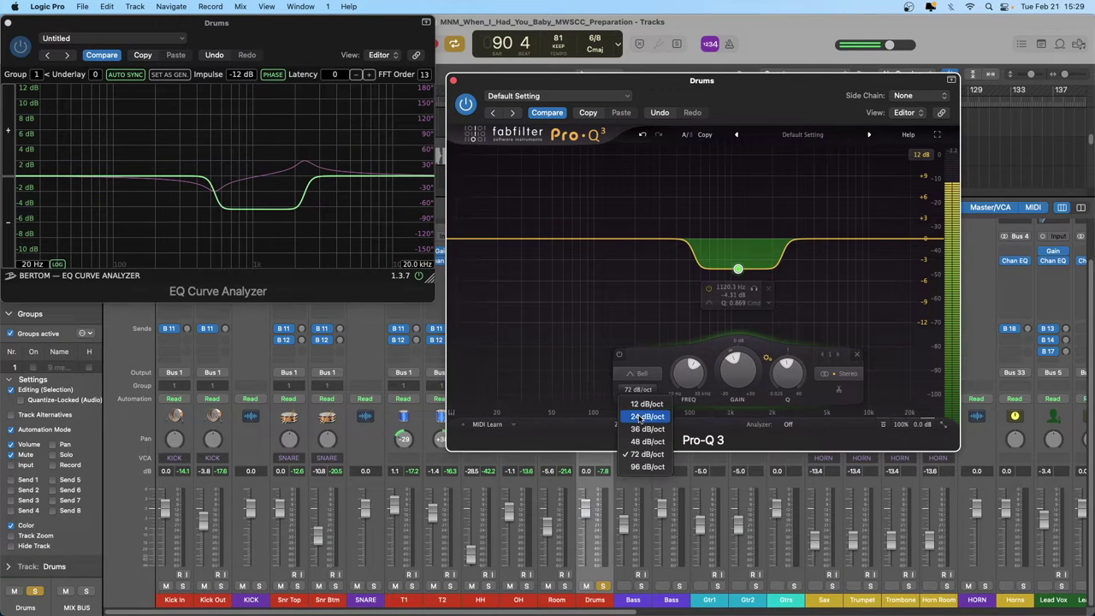
pyautogui.click(640, 418)
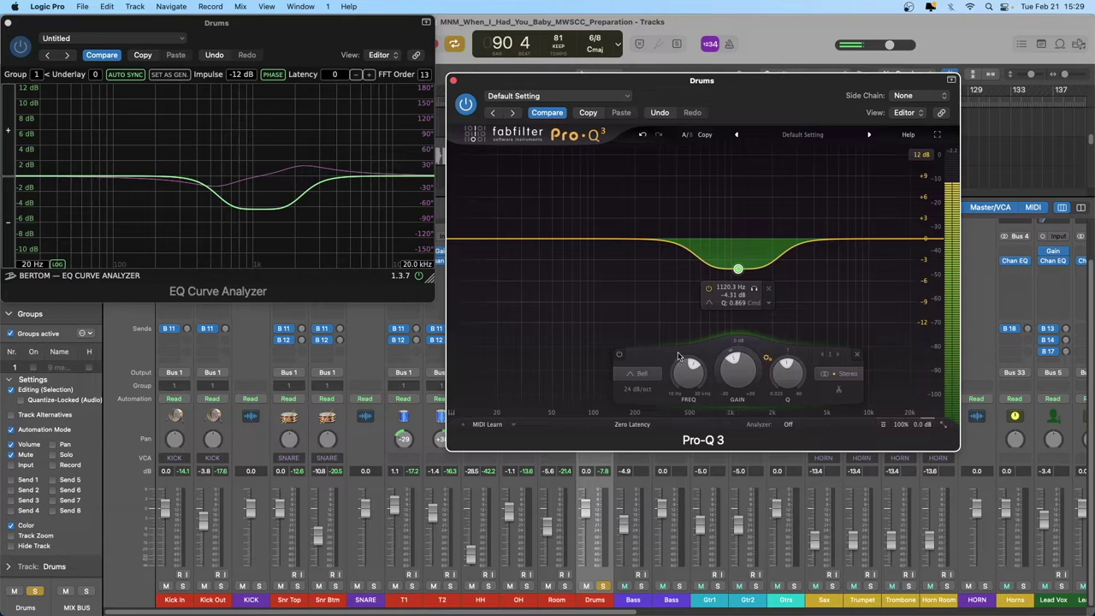
# Set the Bell's slope to 12 dB/oct and turn it into a boost of about 4.9 dB near 828 Hz
pyautogui.click(641, 374)
pyautogui.click(641, 394)
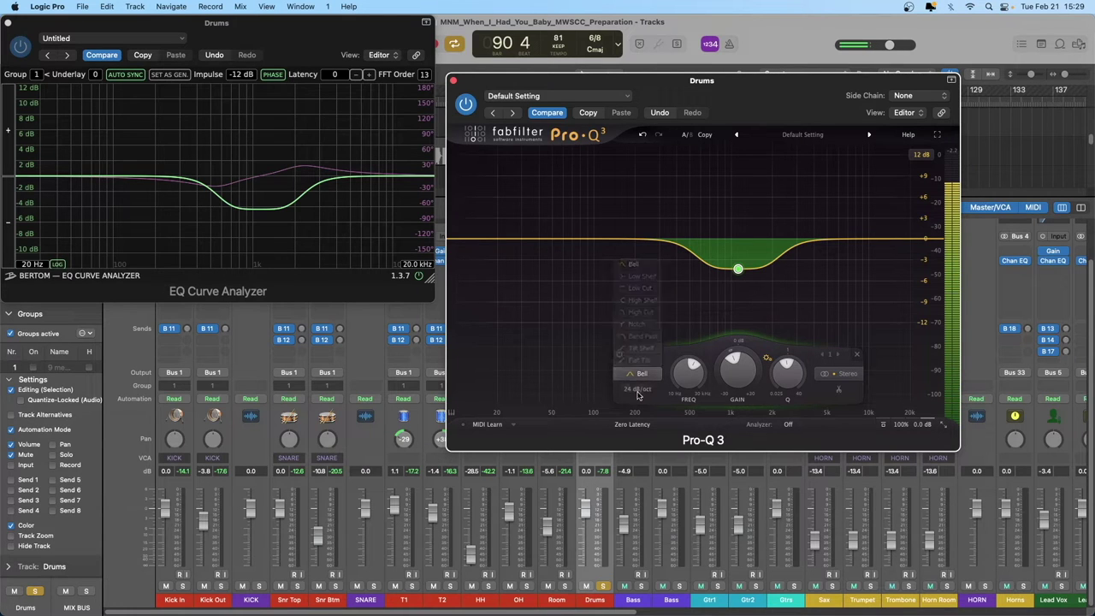
pyautogui.click(639, 391)
pyautogui.click(647, 404)
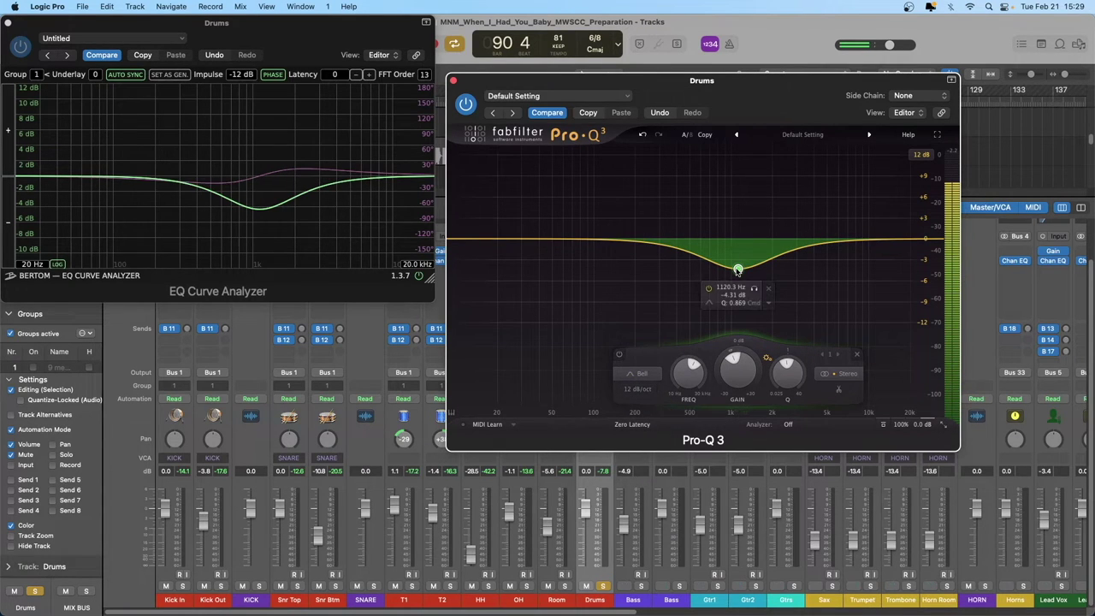
pyautogui.moveTo(737, 270); pyautogui.dragTo(734, 203)
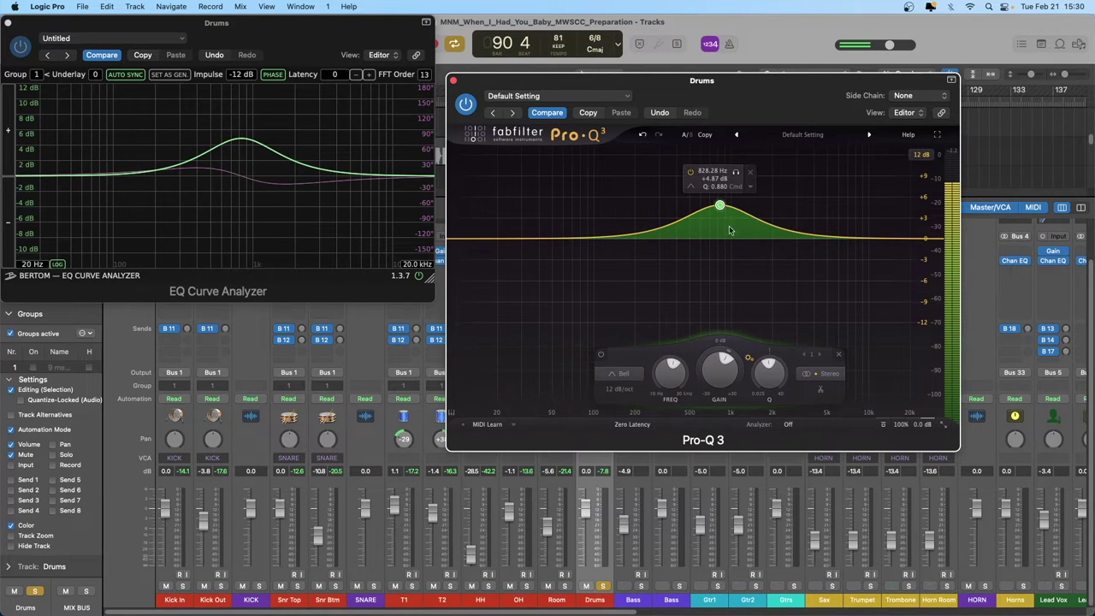
# Widen the 828 Hz bell boost to a Q of about 0.2 and move the EQ window clear of the curve analyzer
pyautogui.scroll(4, 770, 364)
pyautogui.moveTo(769, 364); pyautogui.dragTo(770, 408)
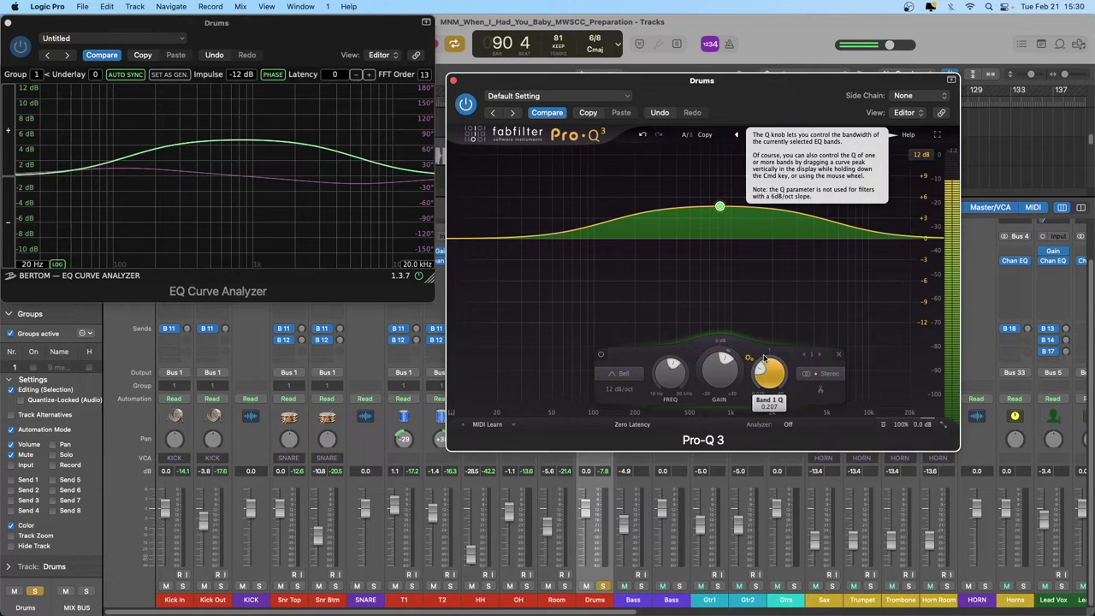
pyautogui.moveTo(674, 94); pyautogui.dragTo(735, 89)
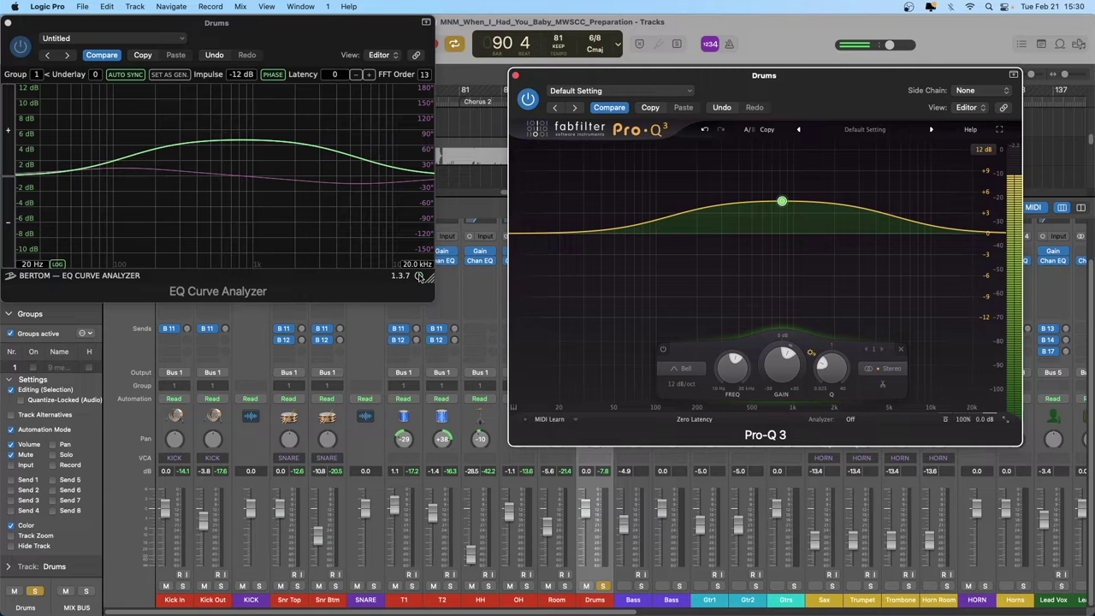
# Bypass the curve analyzer, lower the bell's frequency with a stronger boost during playback, and show the Pre spectrum in Pro-Q 3
pyautogui.click(420, 276)
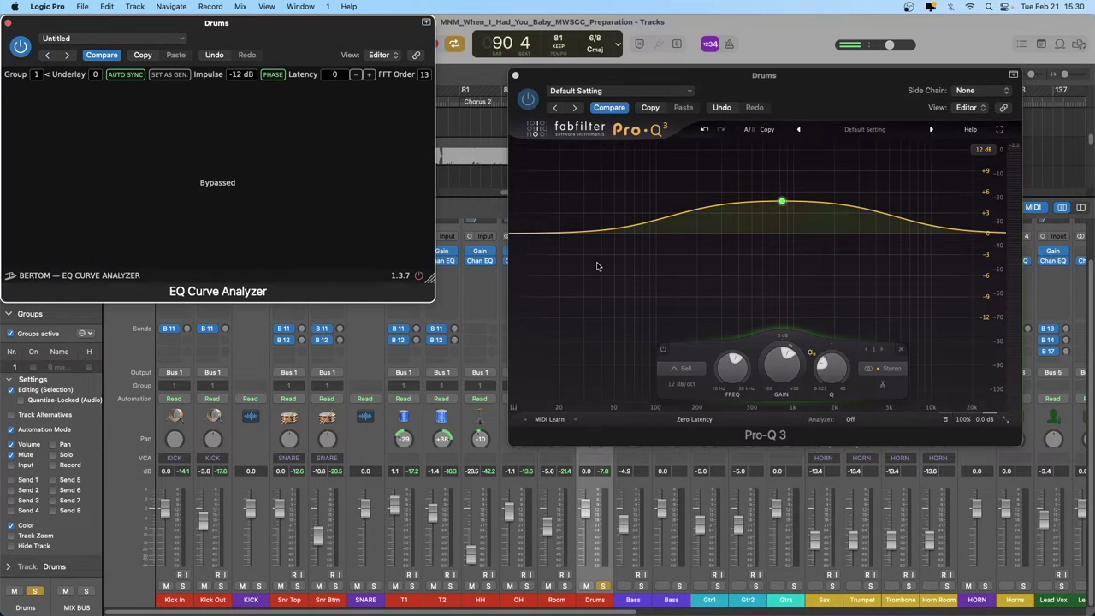
pyautogui.moveTo(782, 201); pyautogui.dragTo(733, 188)
pyautogui.click(851, 419)
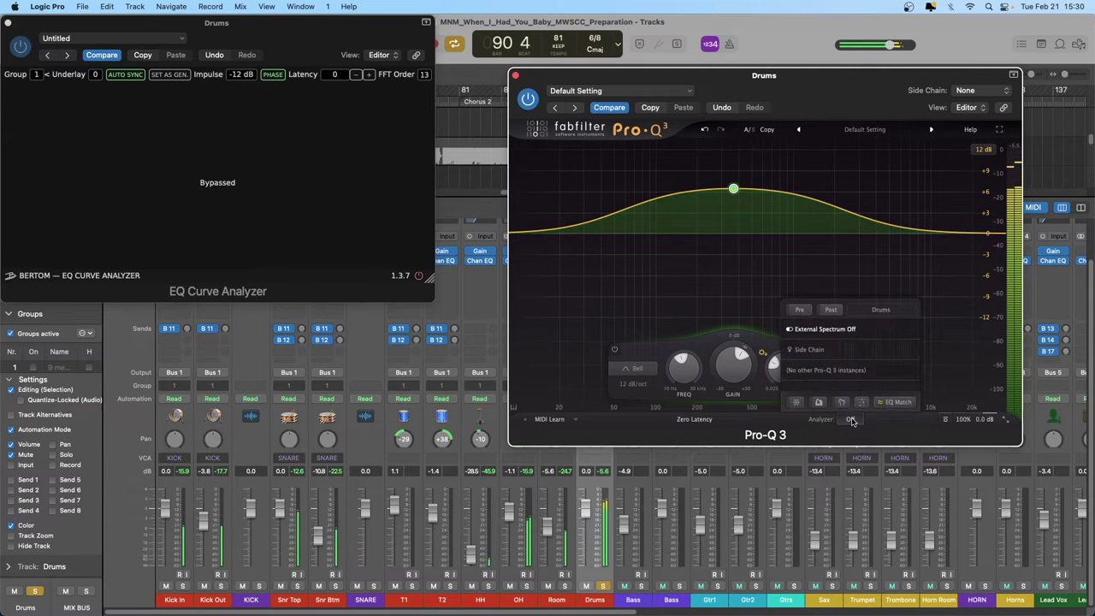
pyautogui.click(800, 312)
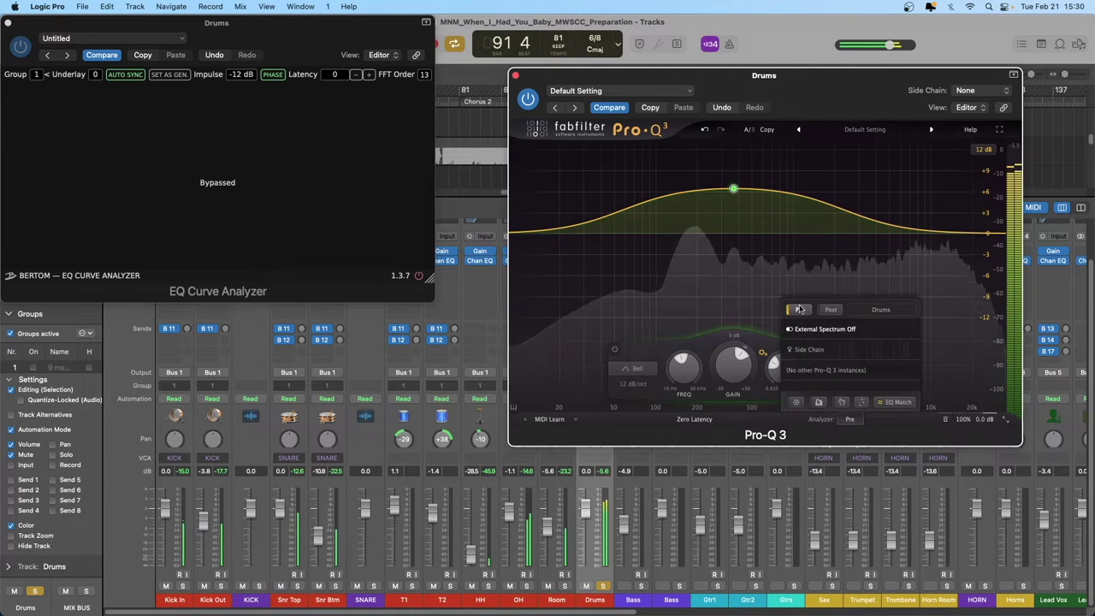
# Turn the bell into a broad cut of about 2.3 dB near 449 Hz
pyautogui.moveTo(734, 188); pyautogui.dragTo(745, 251)
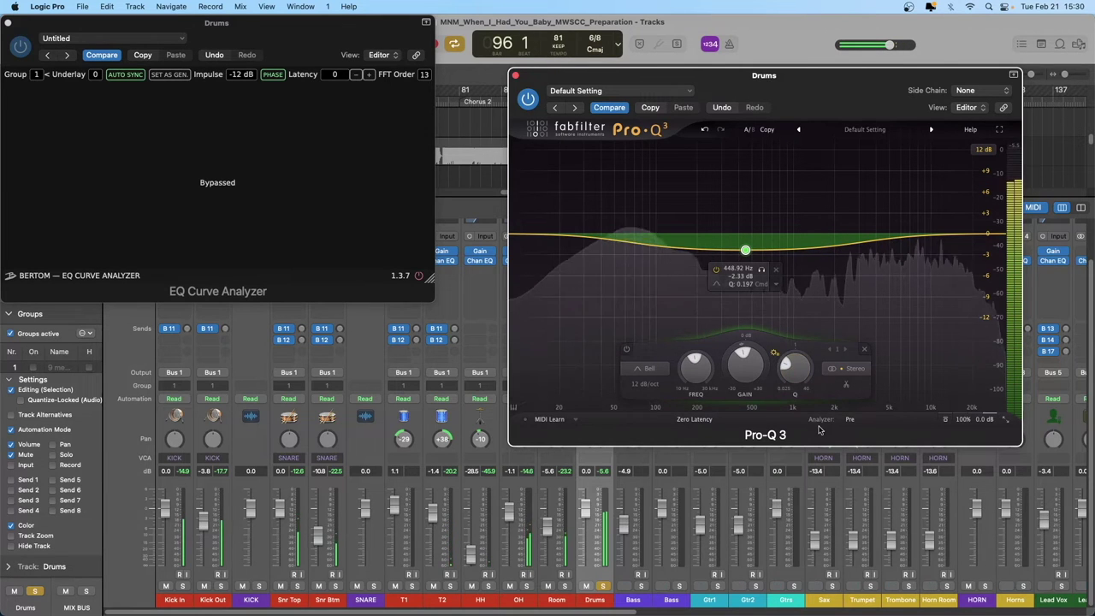
pyautogui.click(849, 420)
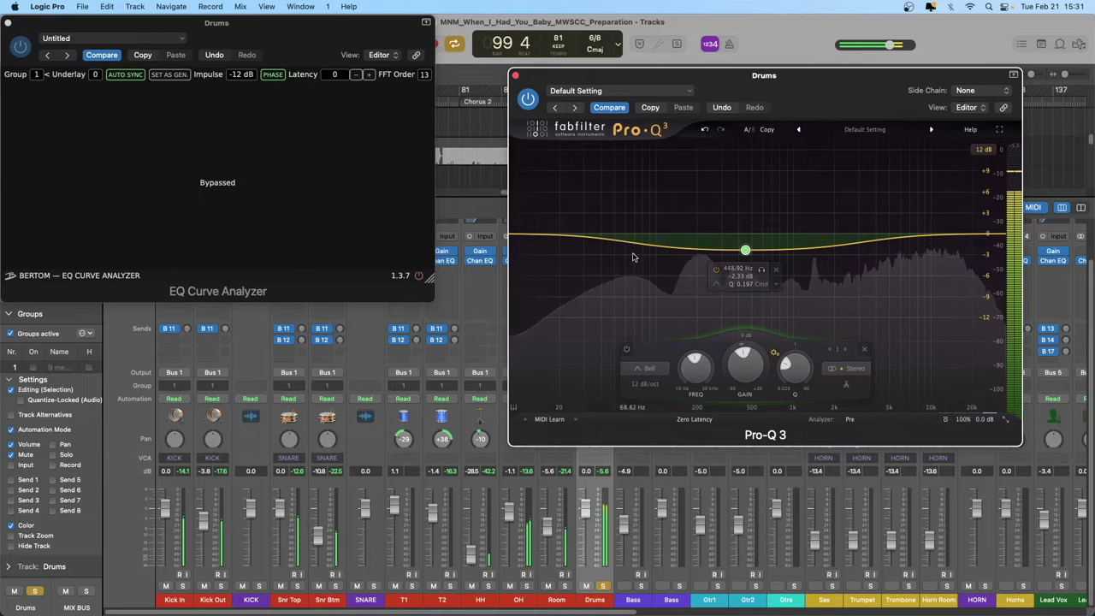
# Try the bell as a boost near 68 Hz with Q narrowed to about 1.77, ending as a 2.4 dB cut near 332 Hz
pyautogui.moveTo(746, 251); pyautogui.dragTo(633, 211)
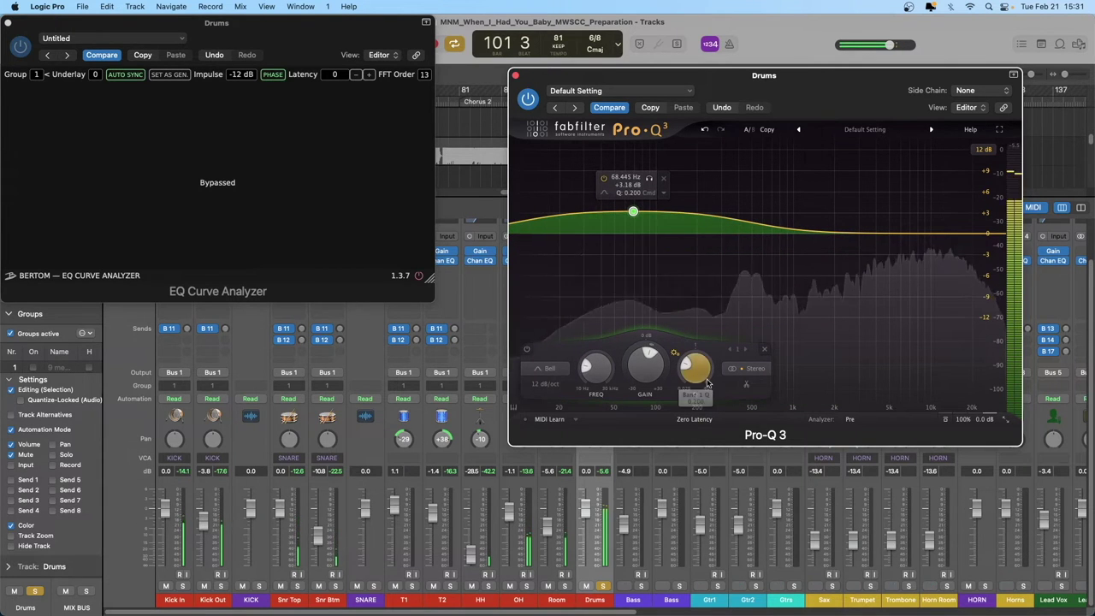
pyautogui.moveTo(696, 351); pyautogui.dragTo(696, 337)
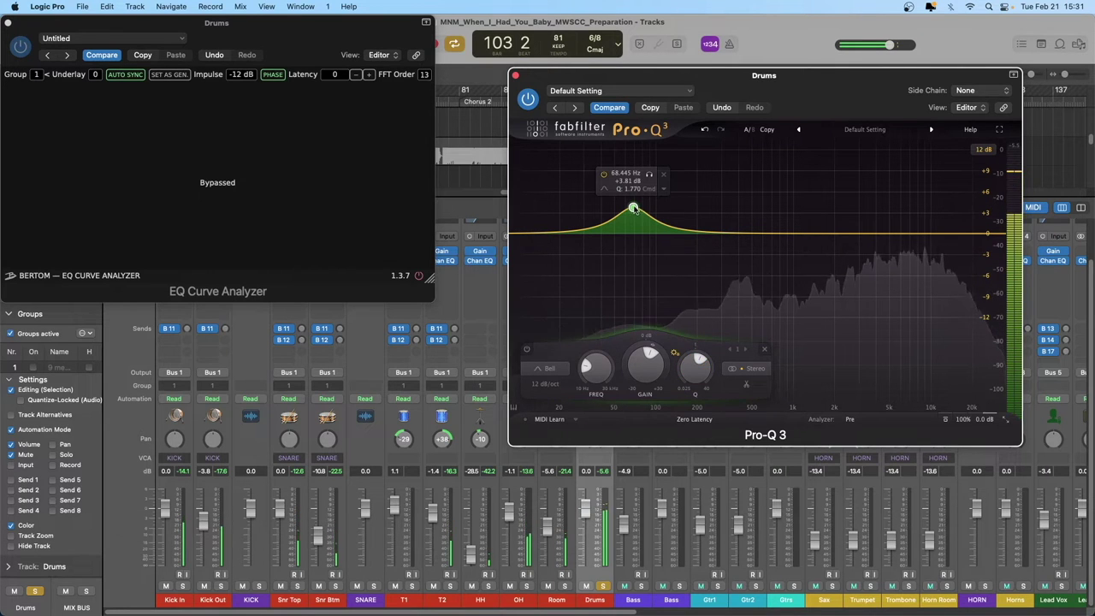
pyautogui.moveTo(634, 208); pyautogui.dragTo(728, 250)
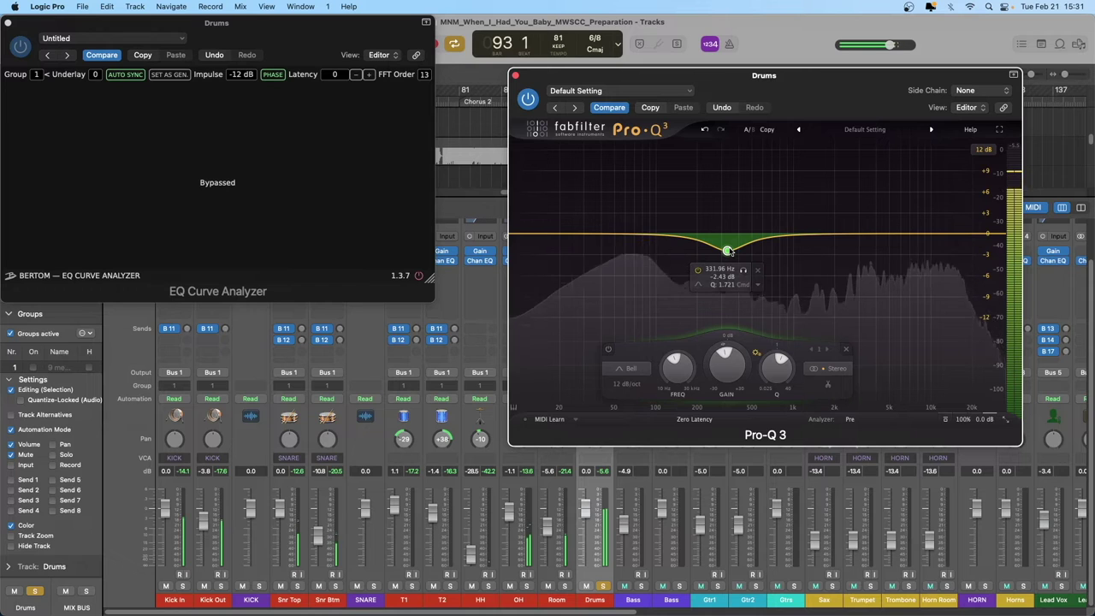
# Add a second band as a High Shelf boosting about 1.65 dB around 5200 Hz
pyautogui.click(803, 235)
pyautogui.moveTo(803, 236); pyautogui.dragTo(897, 223)
pyautogui.rightClick(896, 222)
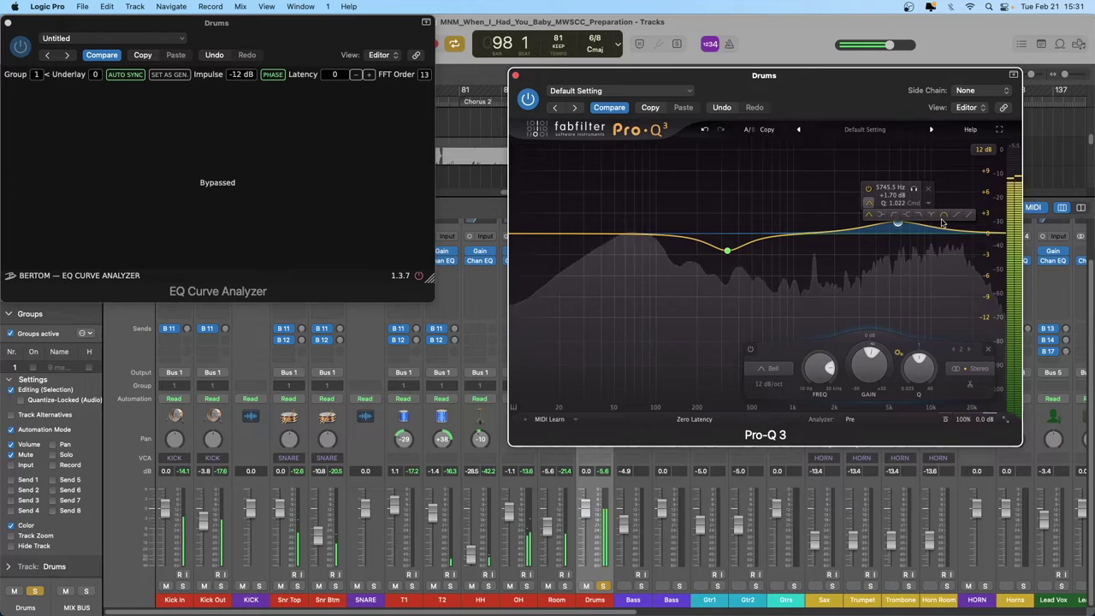
pyautogui.click(915, 216)
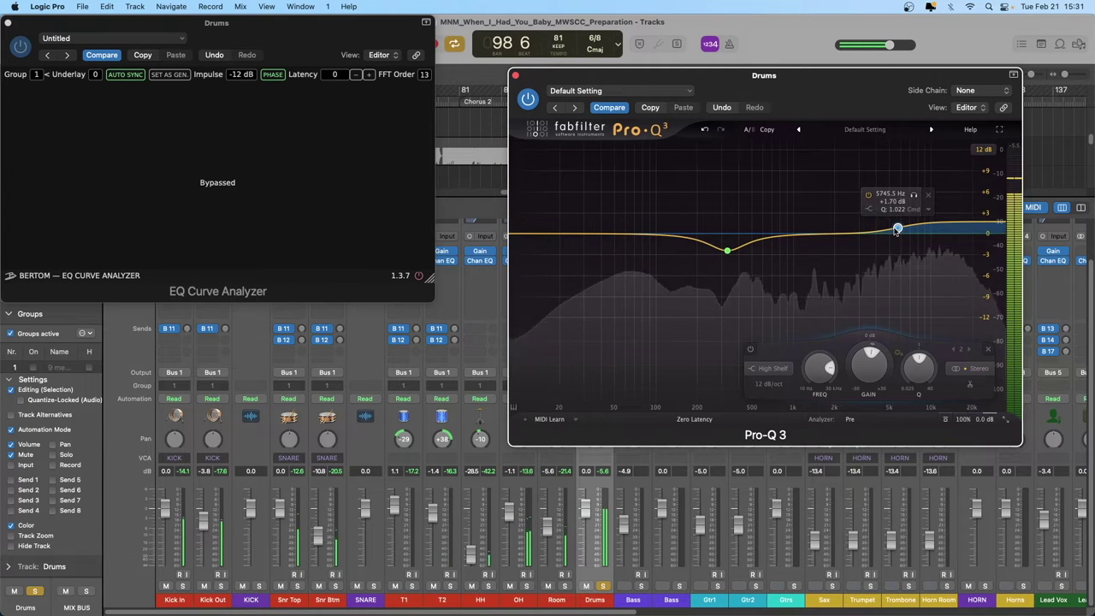
pyautogui.moveTo(898, 227); pyautogui.dragTo(893, 228)
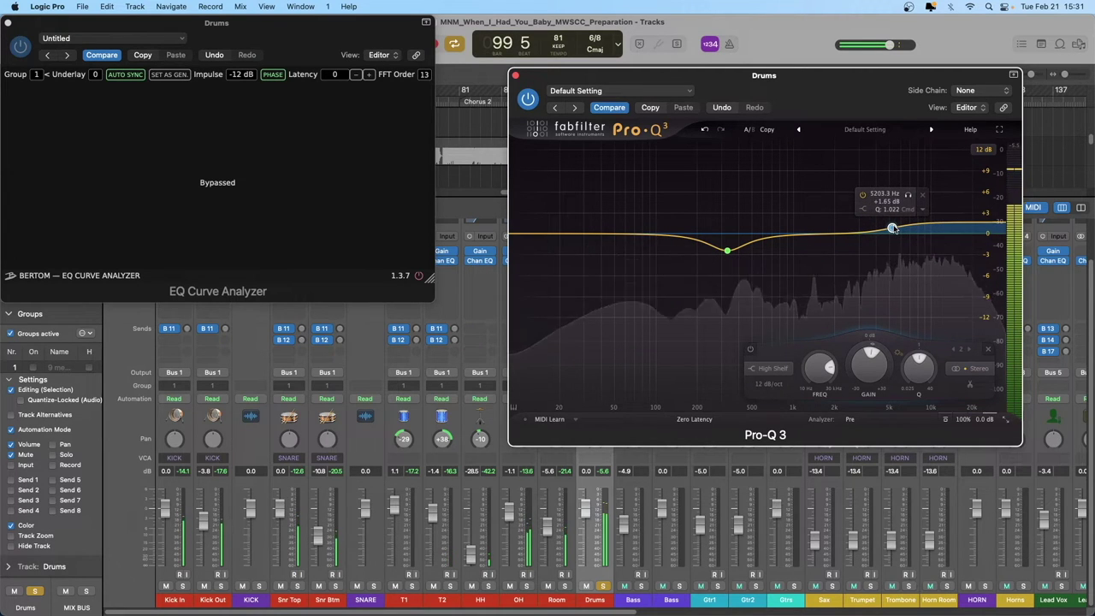
# Add a bell boosting about 1.3 dB near 64 Hz and another boosting about 2.9 dB near 211 Hz with Q about 2.99
pyautogui.click(628, 236)
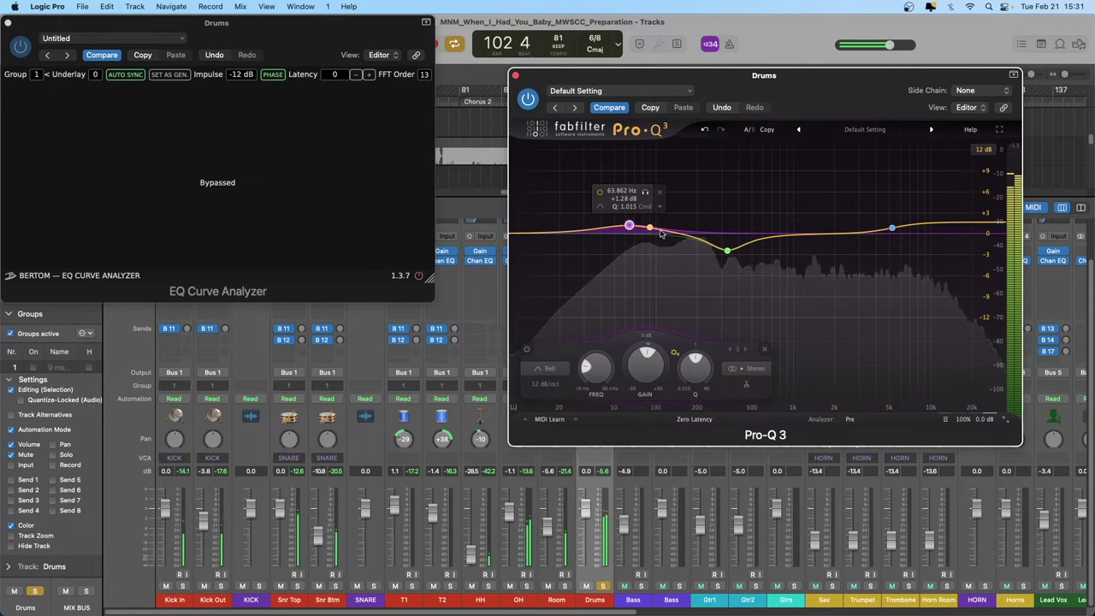
pyautogui.click(698, 226)
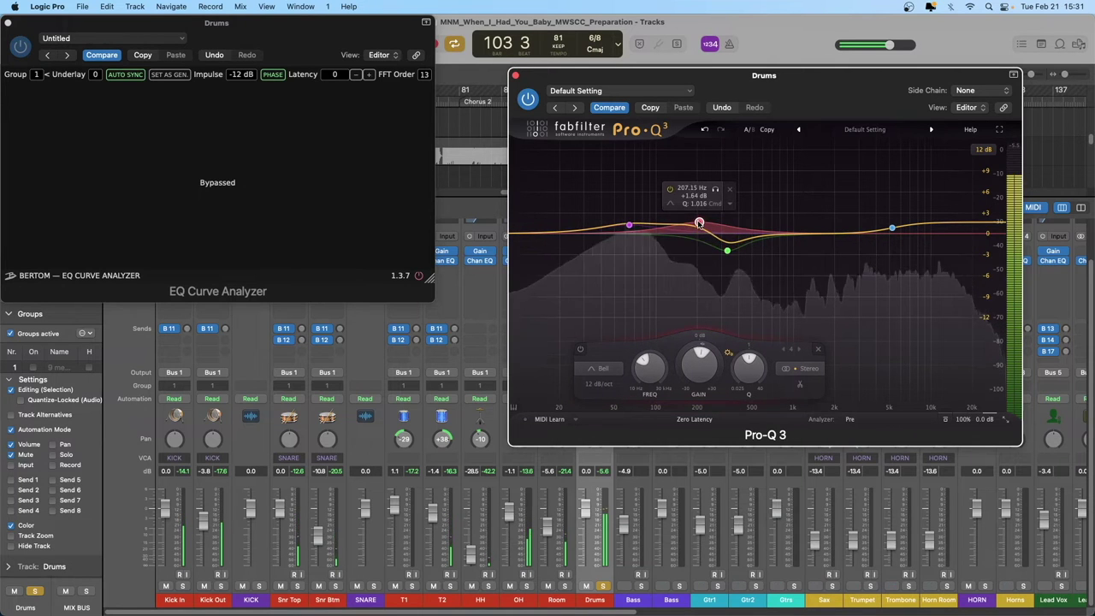
pyautogui.moveTo(699, 224); pyautogui.dragTo(700, 216)
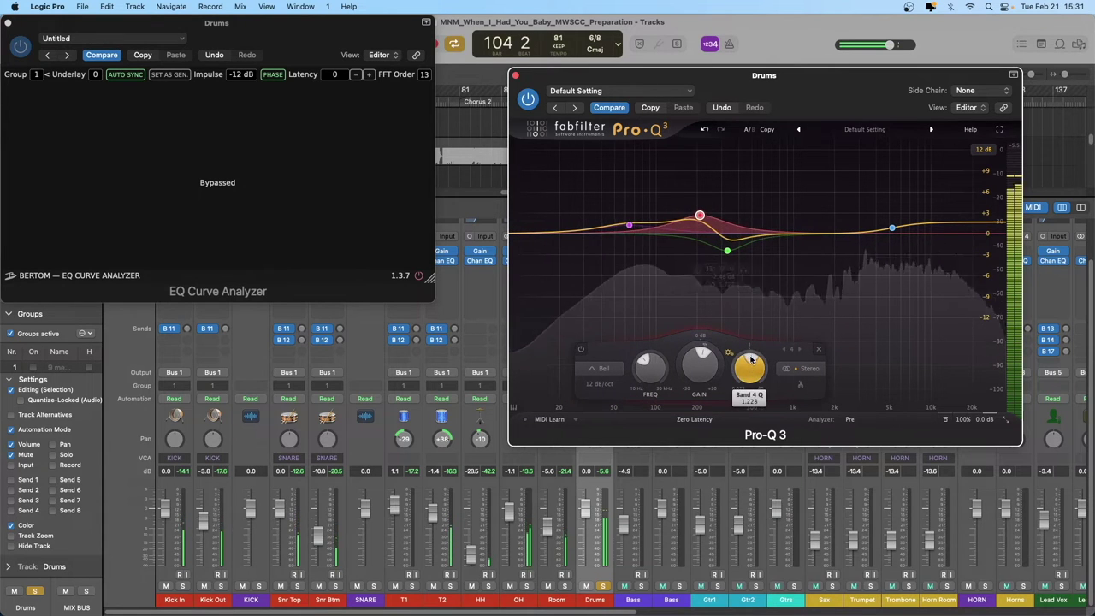
pyautogui.moveTo(756, 331); pyautogui.dragTo(758, 317)
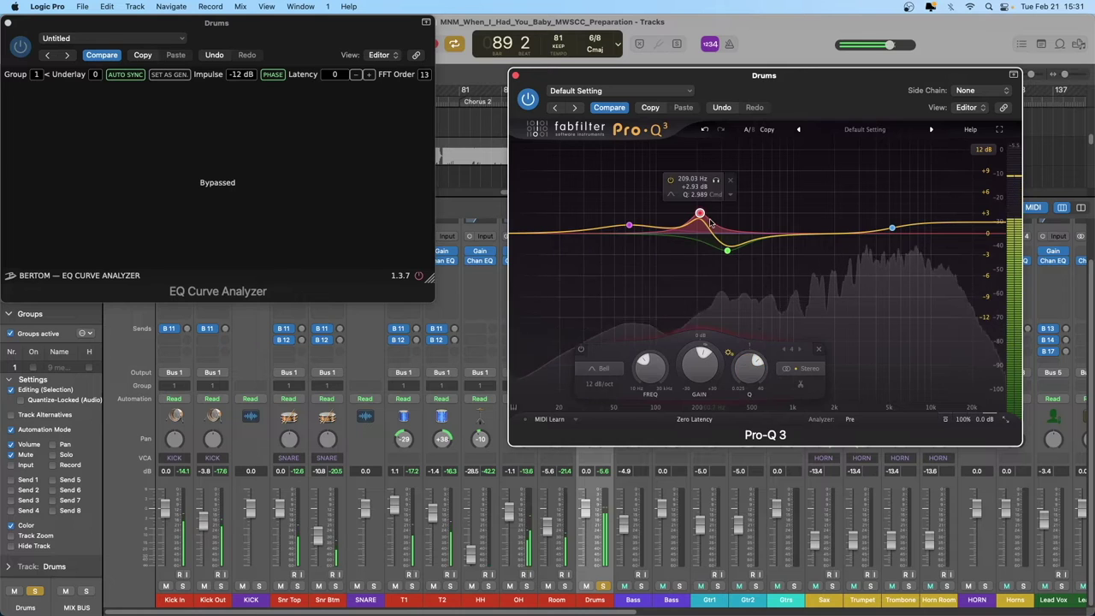
pyautogui.moveTo(700, 213); pyautogui.dragTo(700, 213)
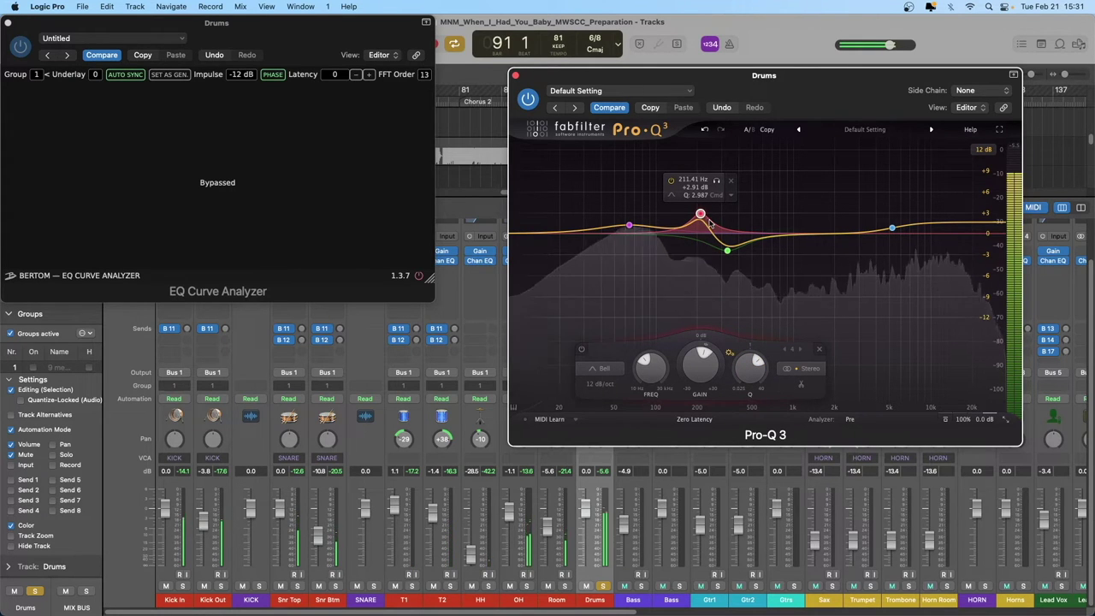
# Bypass and re-enable Pro-Q 3 for comparison, and add a 12 dB/oct Low Cut just below 20 Hz
pyautogui.click(528, 99)
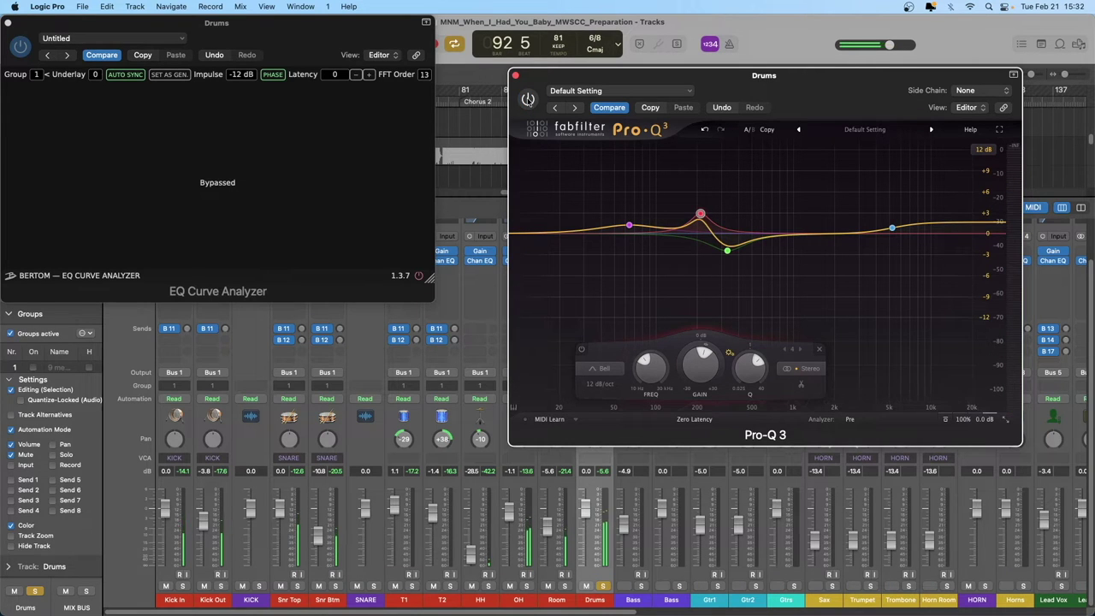
pyautogui.click(528, 99)
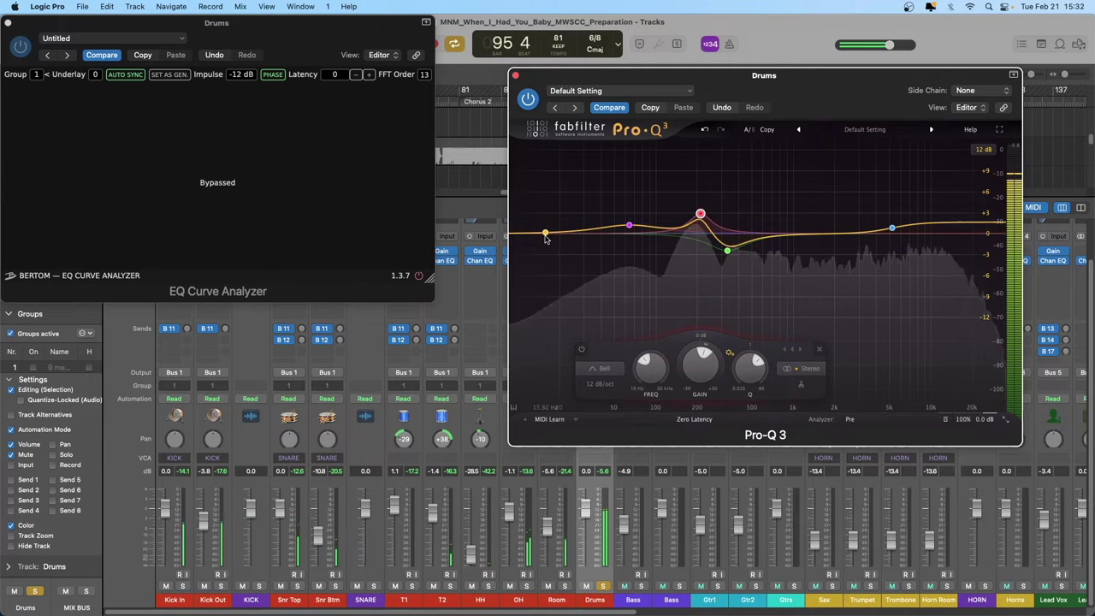
pyautogui.doubleClick(545, 233)
pyautogui.moveTo(546, 234); pyautogui.dragTo(551, 233)
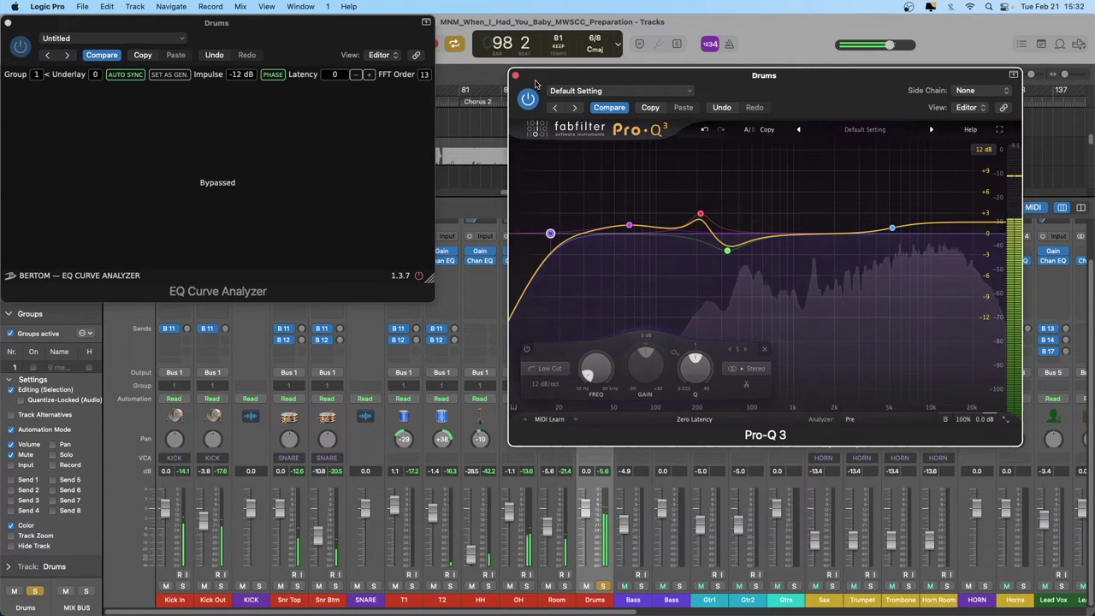
# Reactivate the EQ Curve Analyzer to plot the combined curve, and switch off Pro-Q 3's Pre spectrum
pyautogui.moveTo(712, 258)
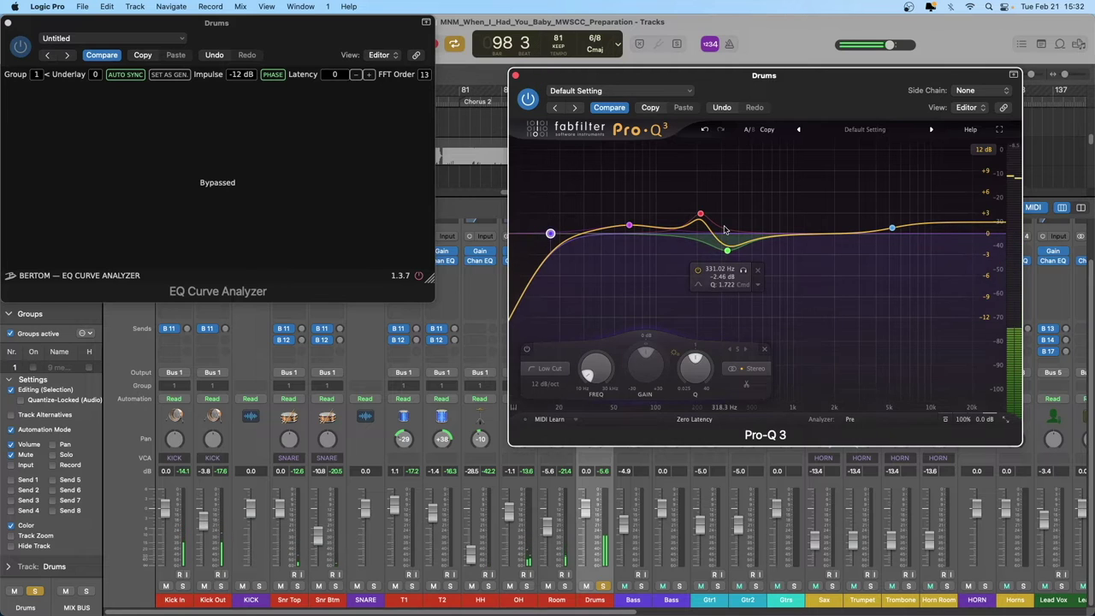
pyautogui.moveTo(716, 212)
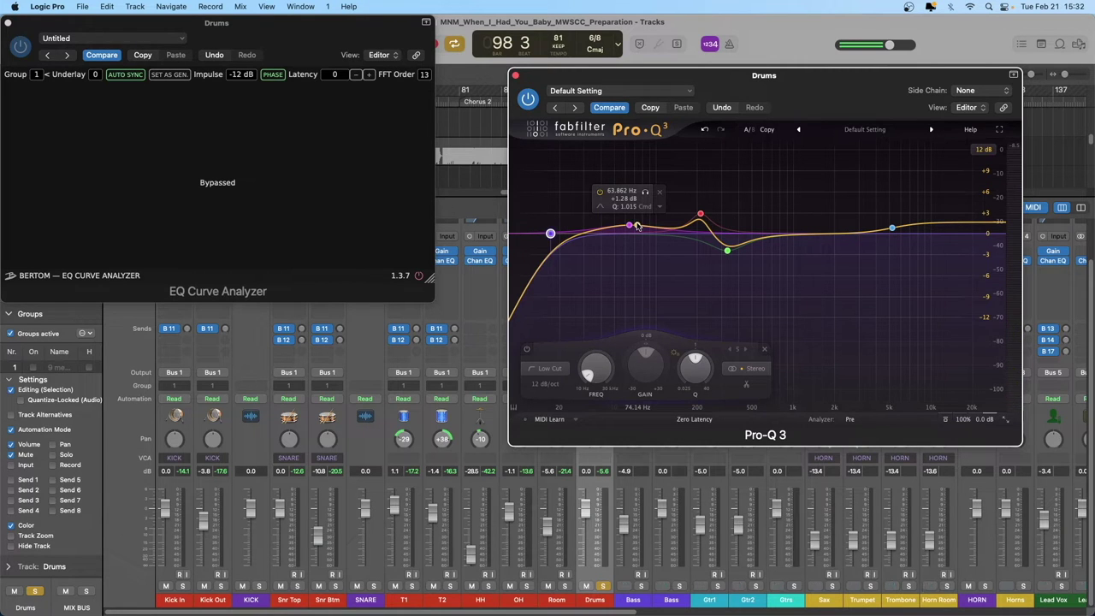
pyautogui.click(418, 277)
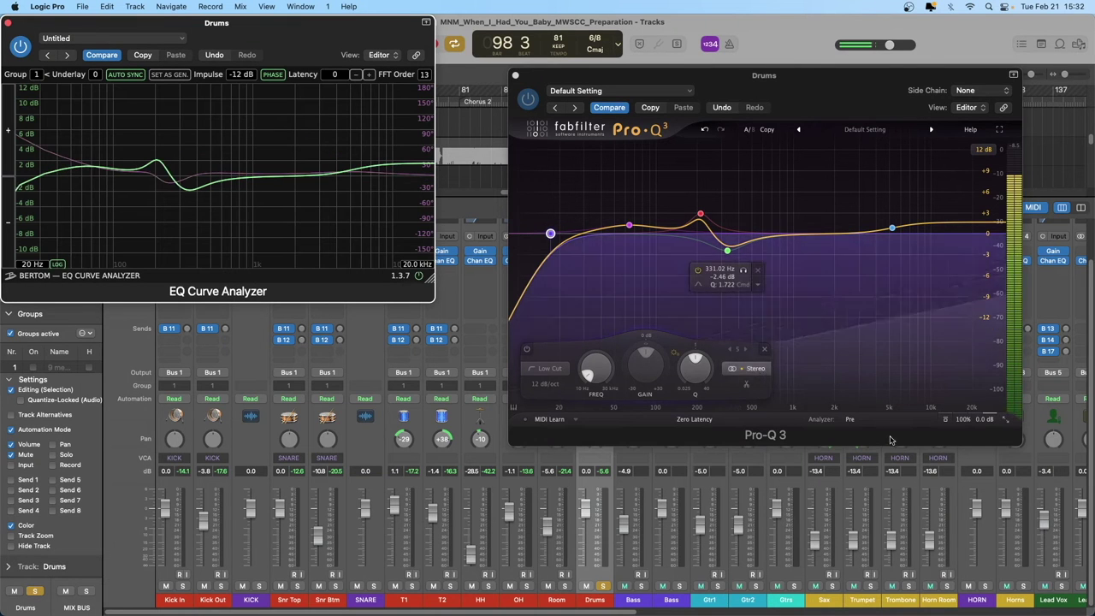
pyautogui.click(849, 423)
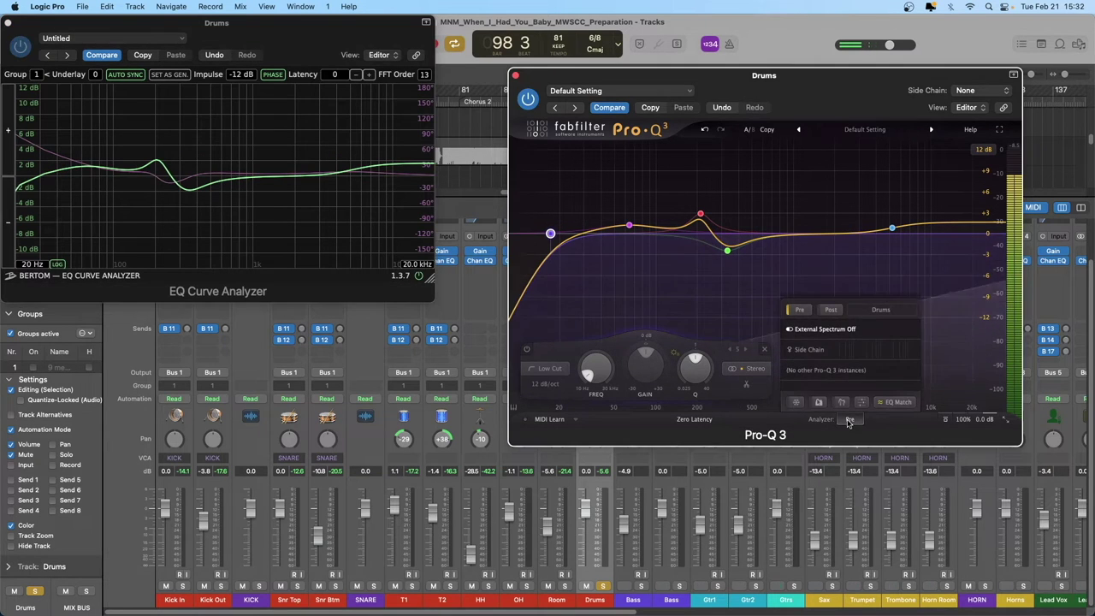
pyautogui.click(800, 311)
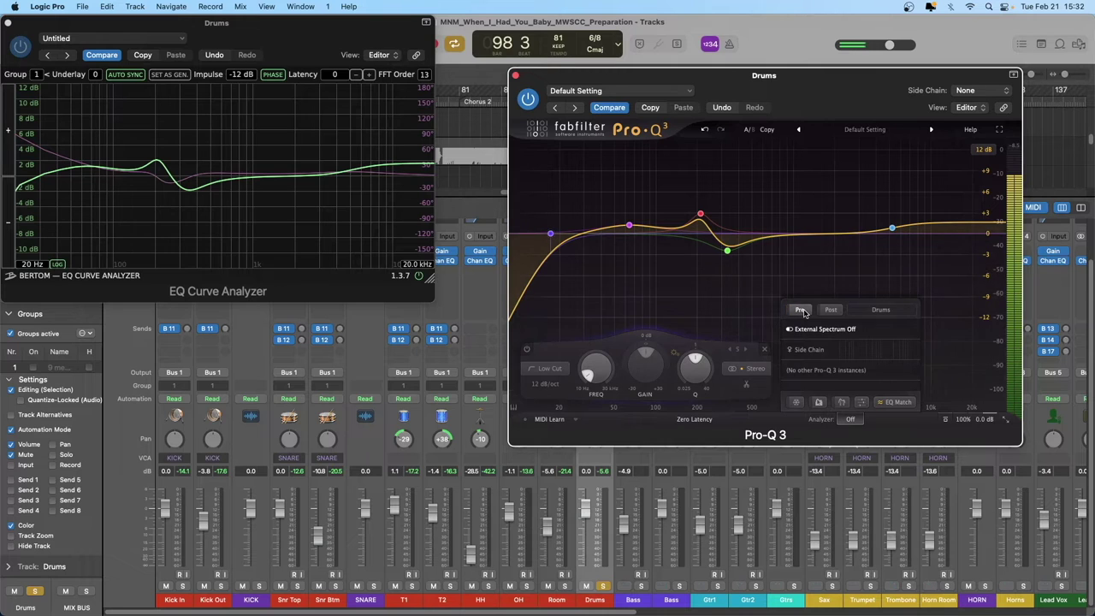
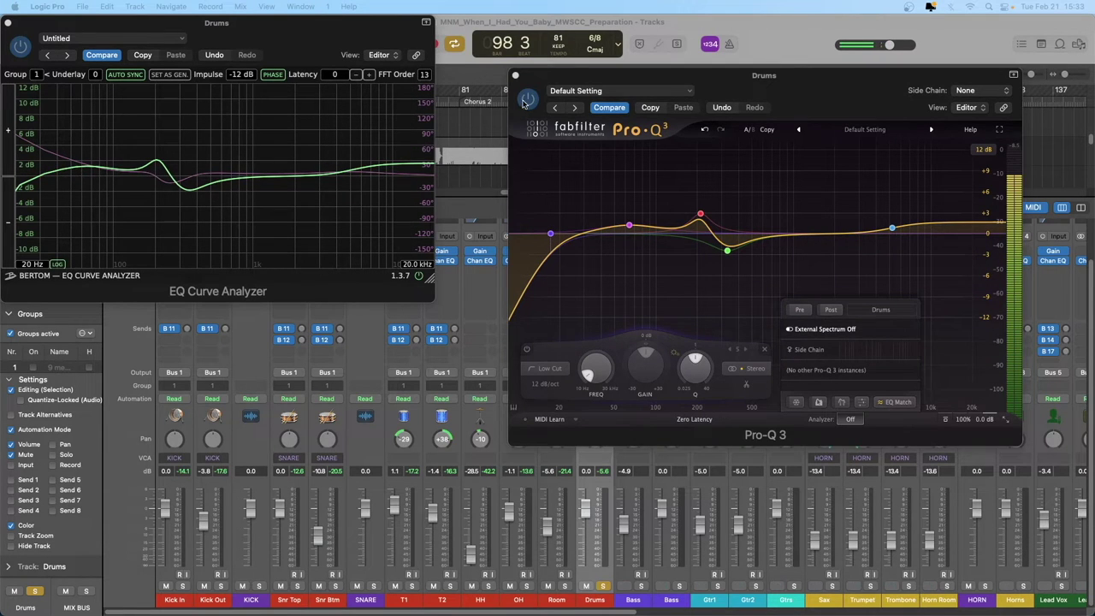
# Bypass and close Pro-Q 3, and insert a Channel EQ between it and the last curve analyzer on the Drums bus
pyautogui.click(515, 75)
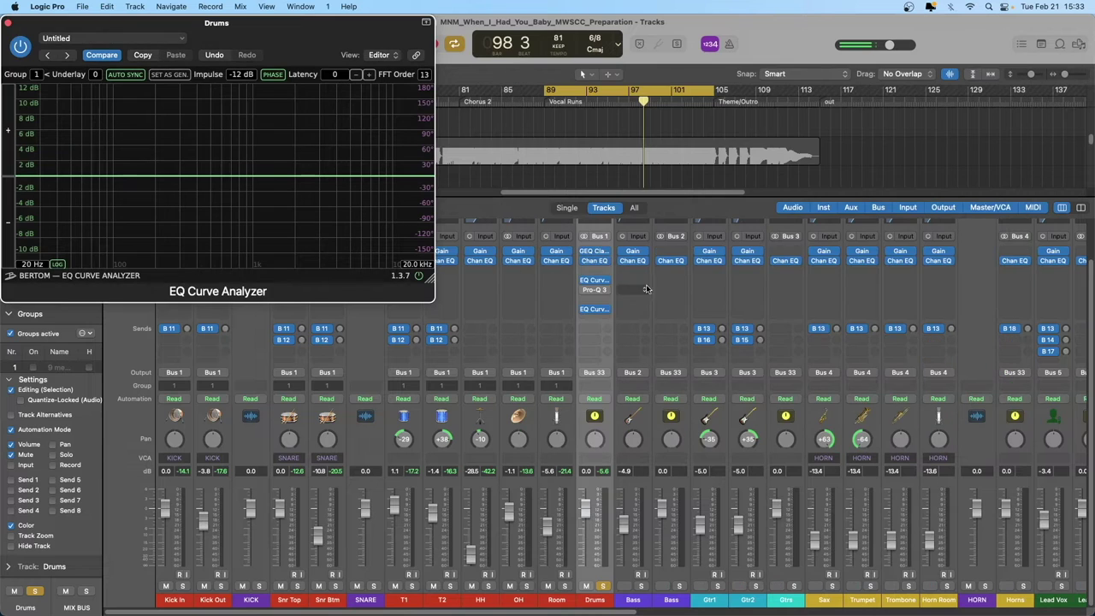
pyautogui.click(603, 298)
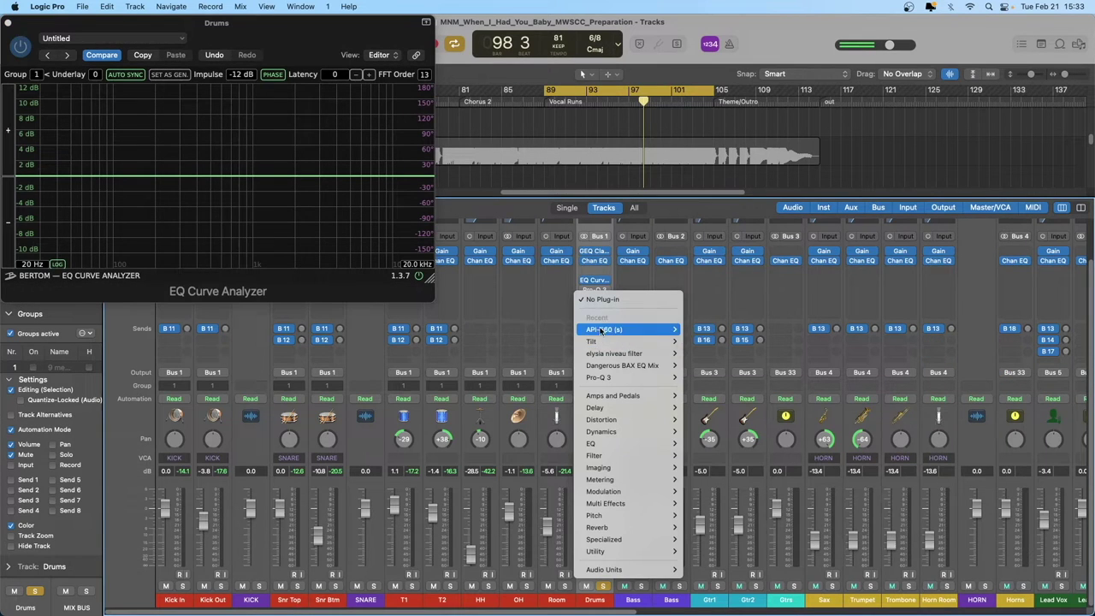
pyautogui.moveTo(610, 366)
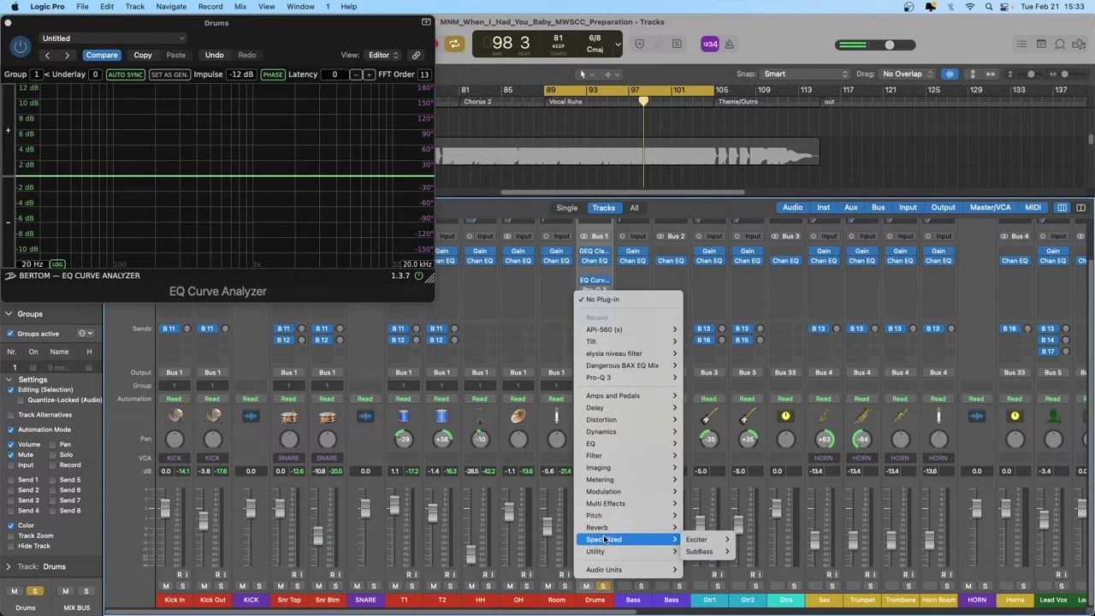
pyautogui.moveTo(606, 444)
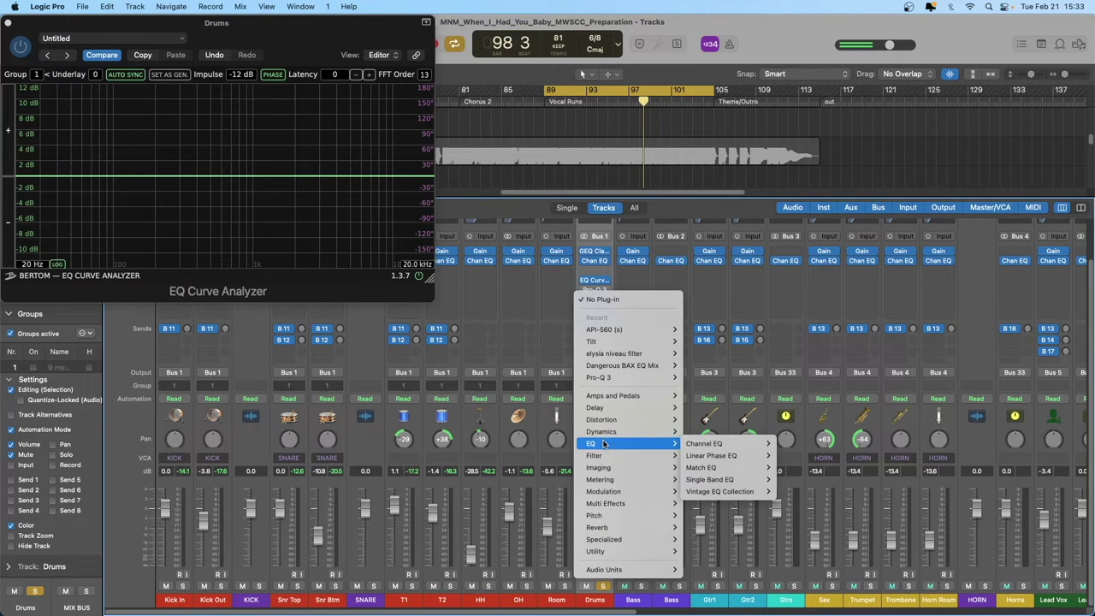
pyautogui.moveTo(736, 447)
pyautogui.click(789, 443)
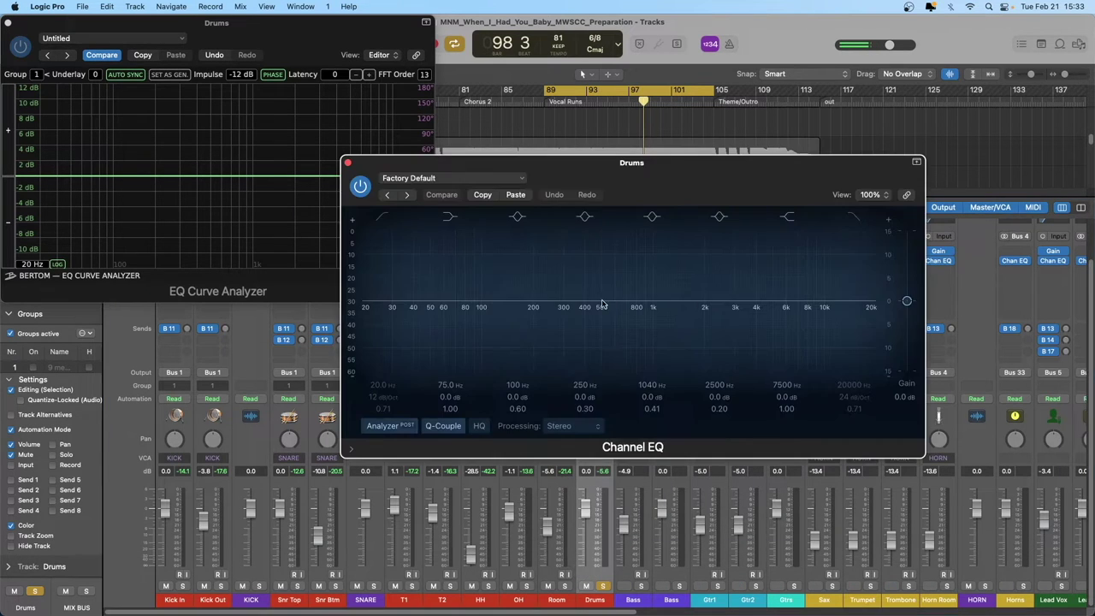
pyautogui.moveTo(577, 175); pyautogui.dragTo(651, 153)
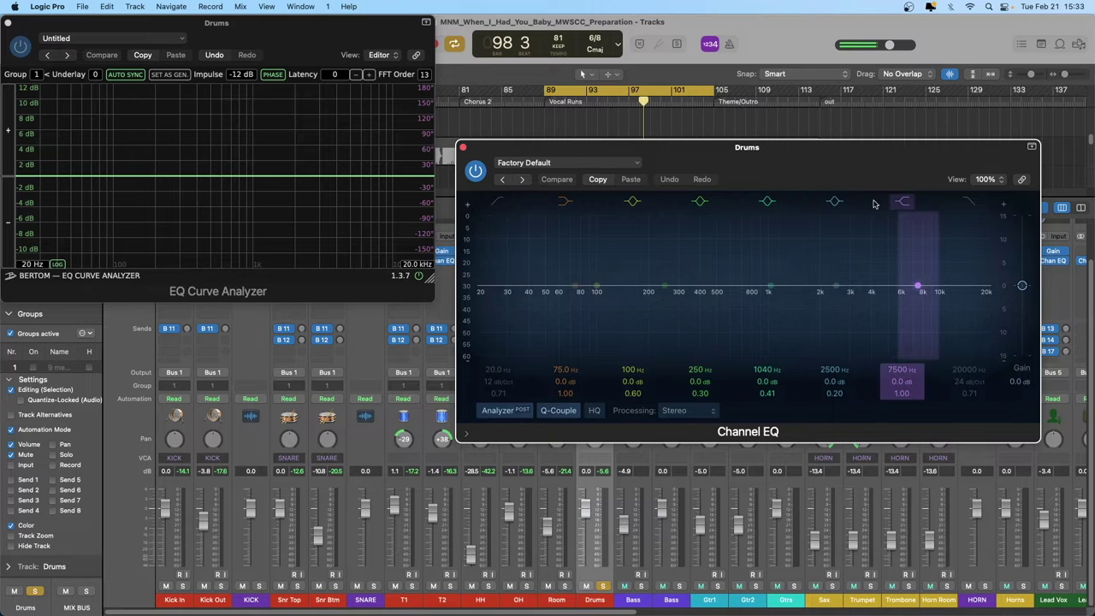
# Enable the Channel EQ's low-cut and high-cut bands and cut the 250 Hz band by 6 dB at about 254 Hz
pyautogui.click(499, 204)
pyautogui.click(966, 203)
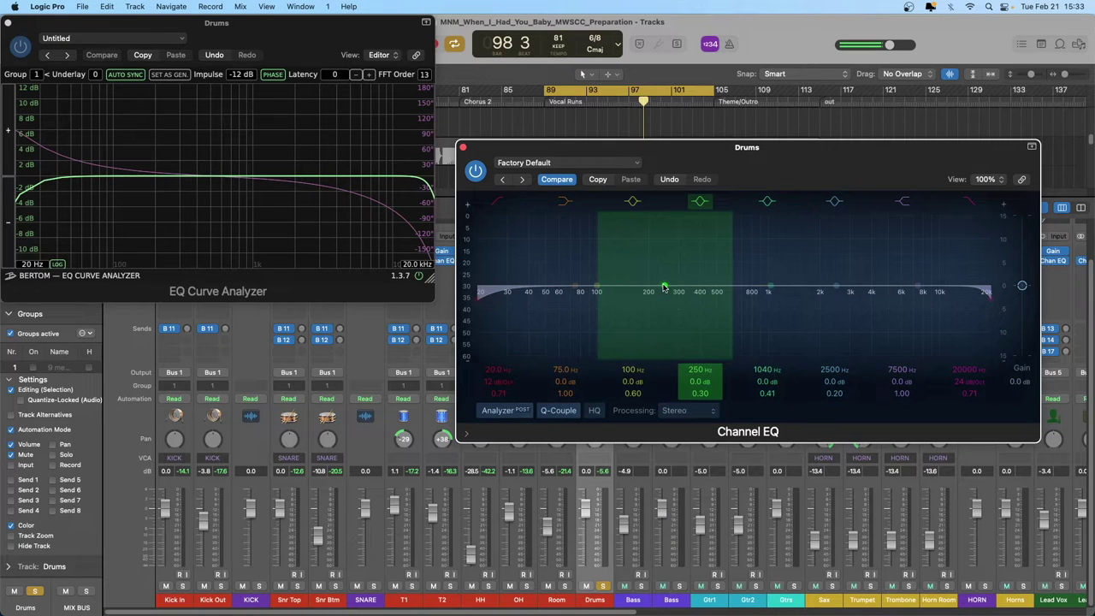
pyautogui.moveTo(664, 287); pyautogui.dragTo(665, 328)
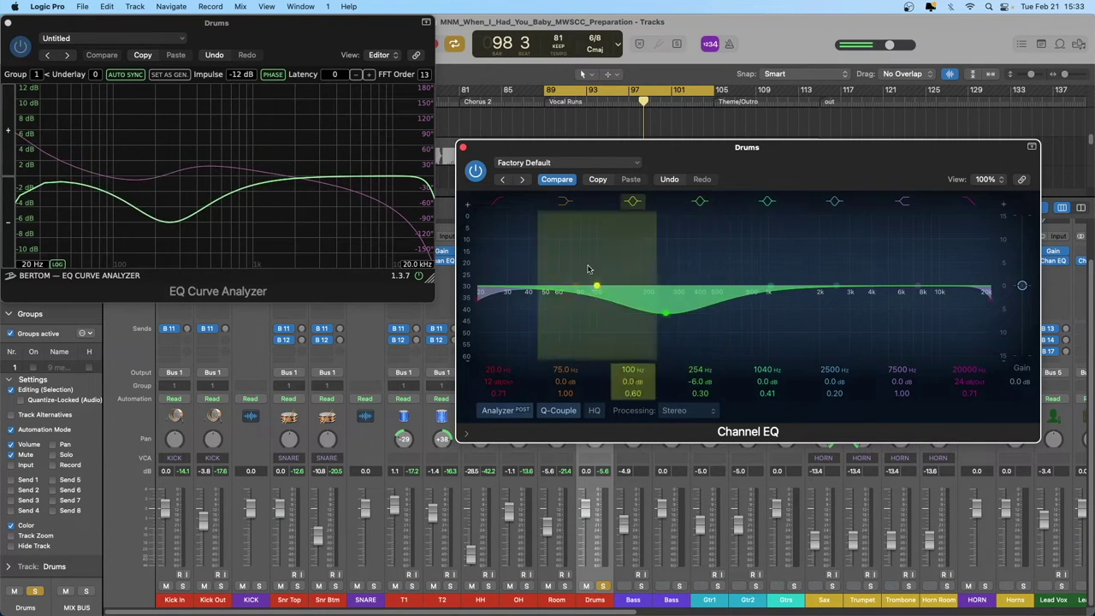
# Boost the Channel EQ's 75 Hz band by 5 dB and 2500 Hz band by 6.4 dB, and cut the 7500 Hz band by 4.1 dB
pyautogui.moveTo(573, 383); pyautogui.dragTo(573, 360)
pyautogui.moveTo(902, 382)
pyautogui.mouseDown()
pyautogui.moveTo(901, 370)
pyautogui.moveTo(902, 386)
pyautogui.mouseUp()
pyautogui.moveTo(834, 381)
pyautogui.mouseDown()
pyautogui.moveTo(843, 393)
pyautogui.moveTo(835, 368)
pyautogui.moveTo(847, 381)
pyautogui.mouseUp()
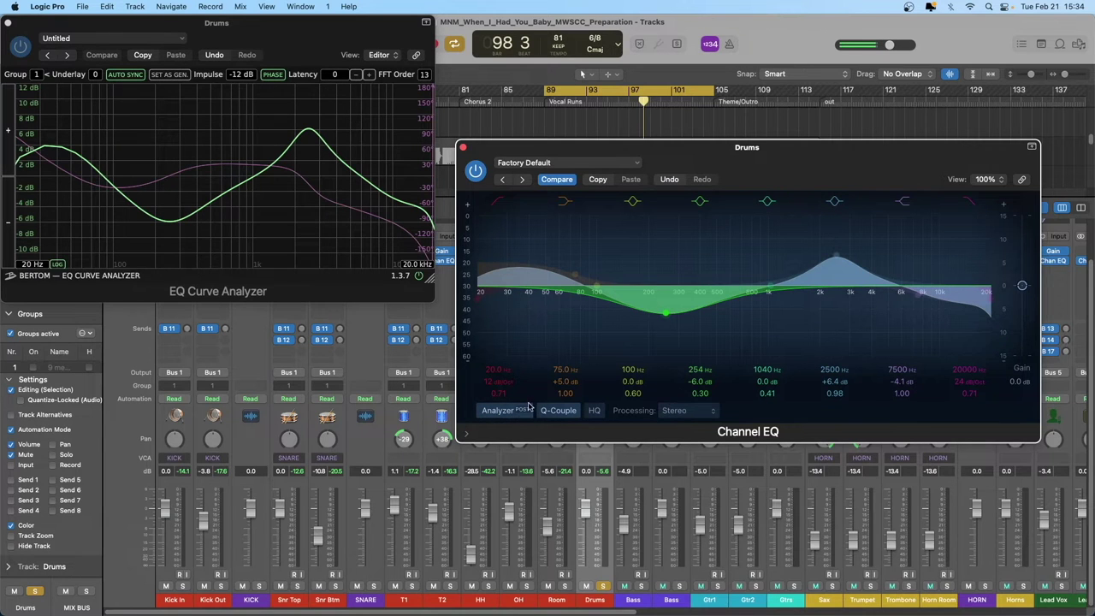
# Try the Channel EQ's HQ mode and a lower output gain, and return both to their original settings
pyautogui.click(675, 412)
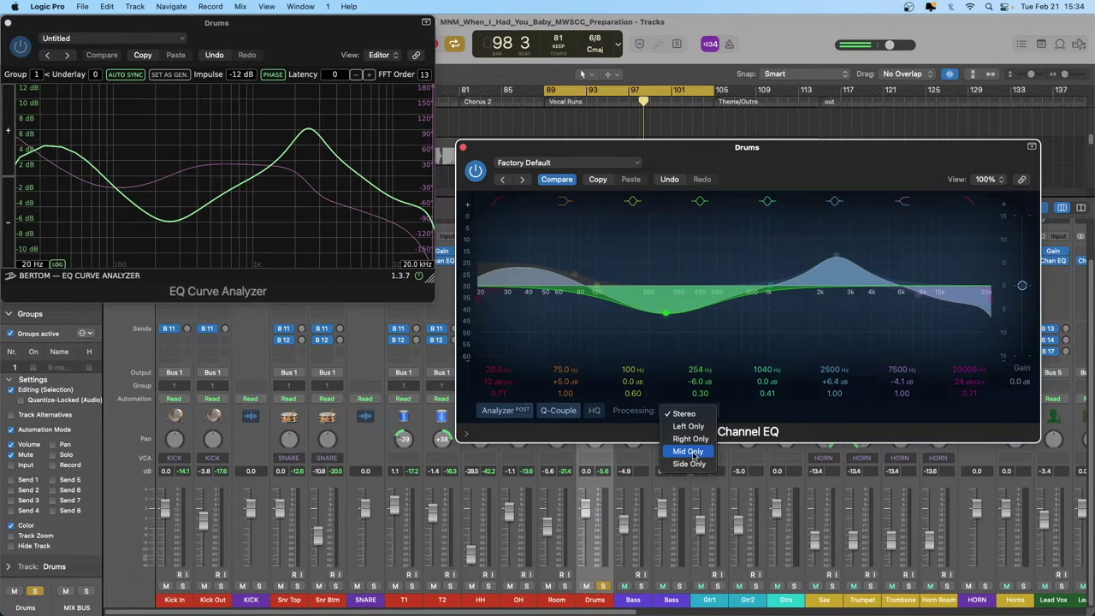
pyautogui.click(595, 411)
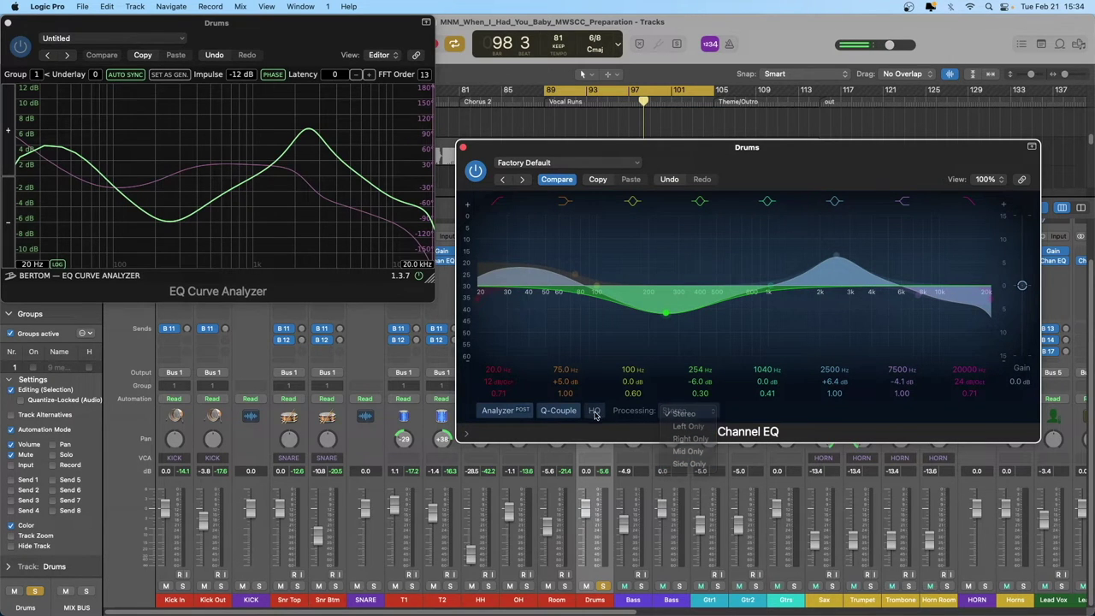
pyautogui.click(595, 412)
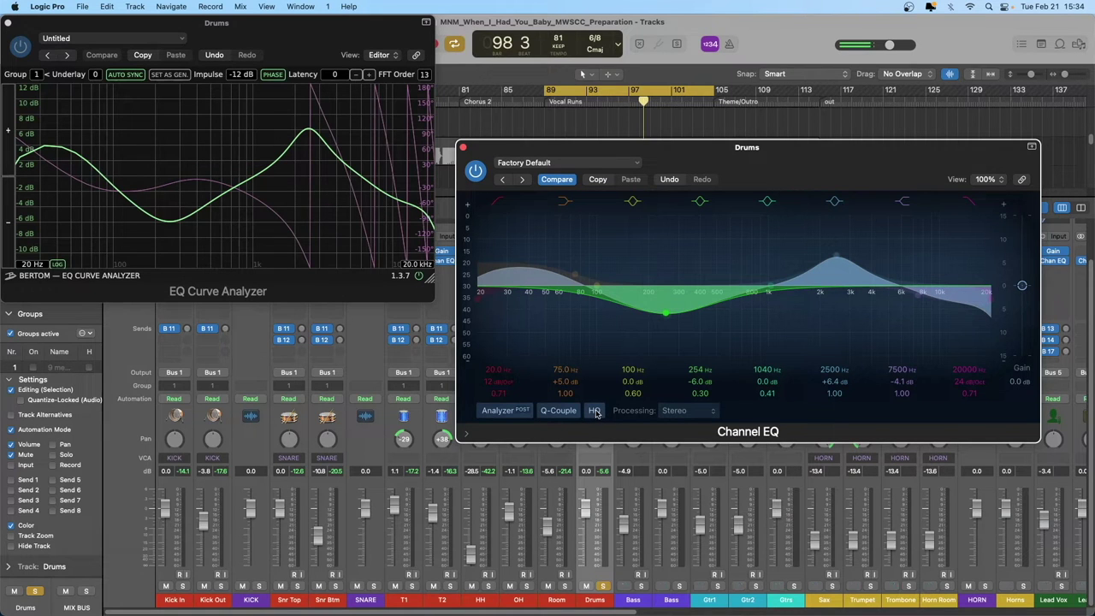
pyautogui.click(595, 411)
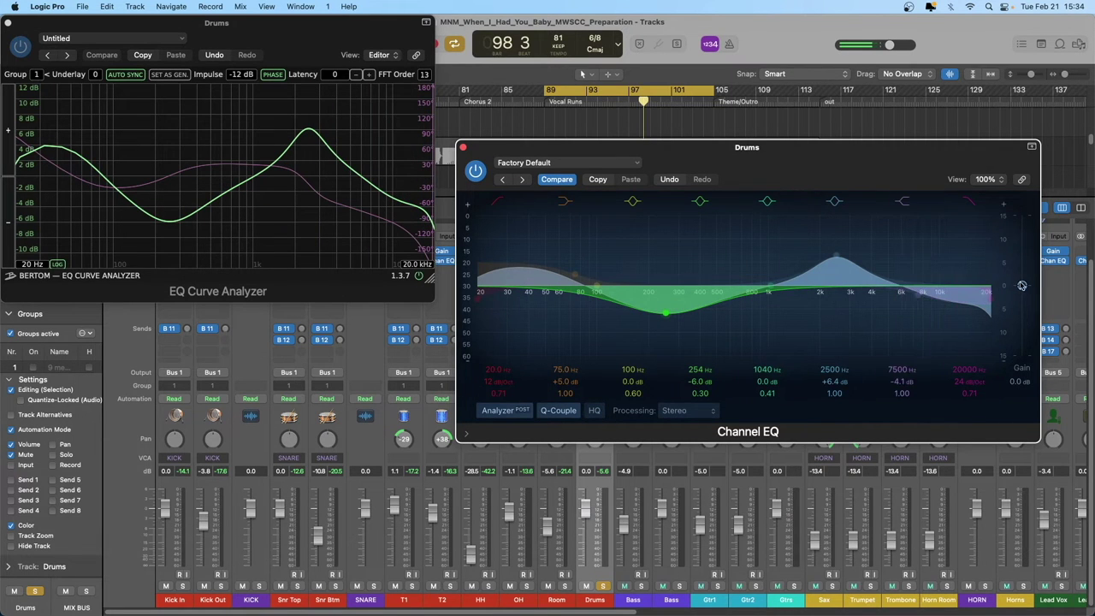
pyautogui.moveTo(1022, 290); pyautogui.dragTo(1023, 288)
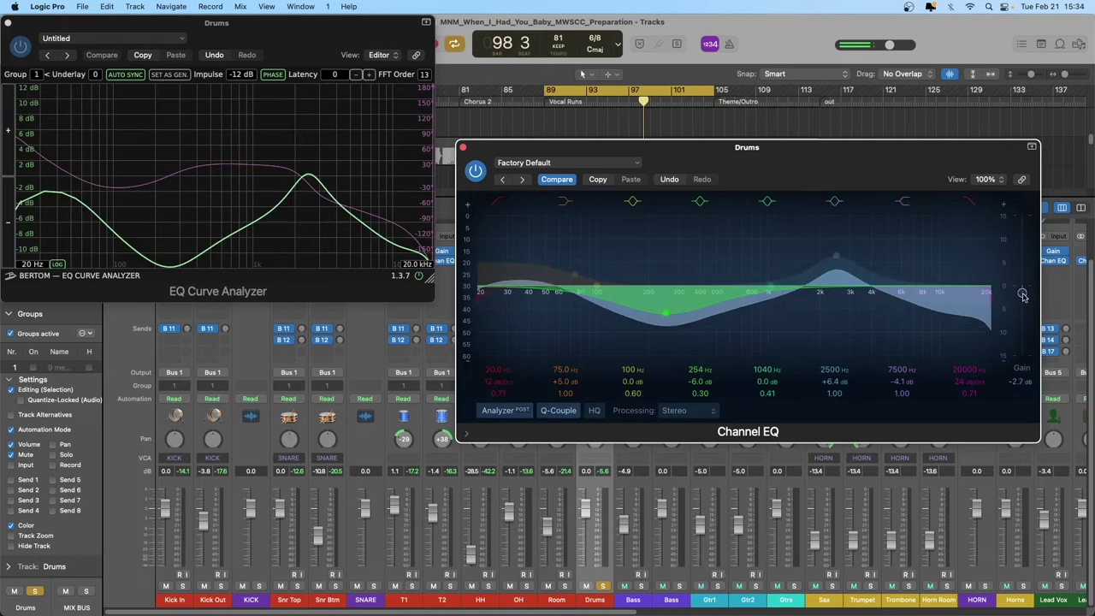
pyautogui.keyDown('alt'); pyautogui.click(1023, 286); pyautogui.keyUp('alt')
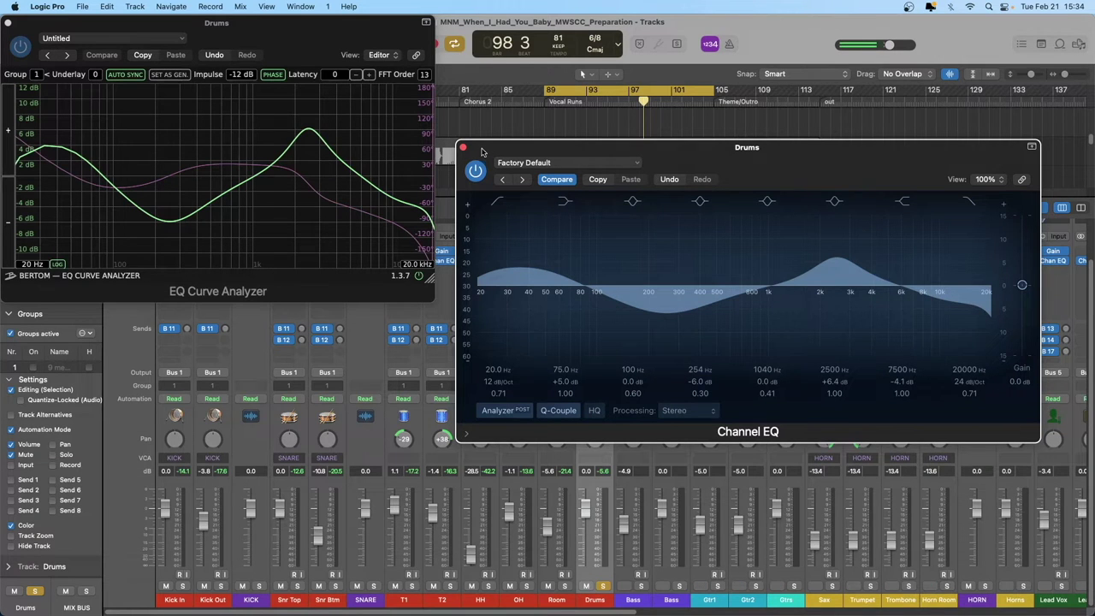
# Remove the upper Channel EQ from the second insert slot of the Drums bus
pyautogui.moveTo(481, 152); pyautogui.dragTo(506, 282)
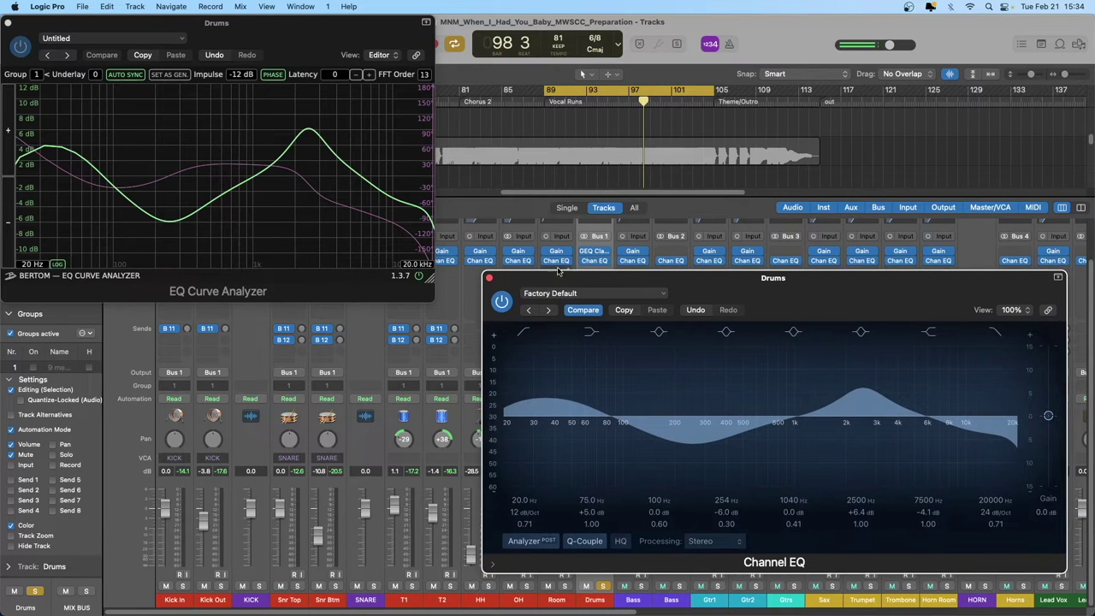
pyautogui.scroll(2, 608, 249)
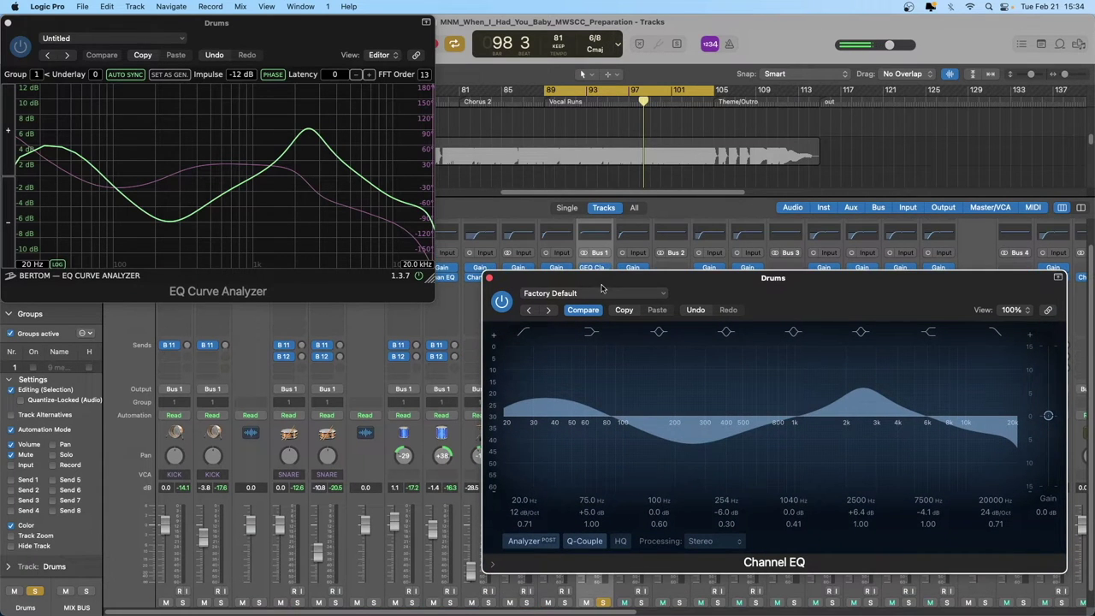
pyautogui.moveTo(601, 289); pyautogui.dragTo(604, 326)
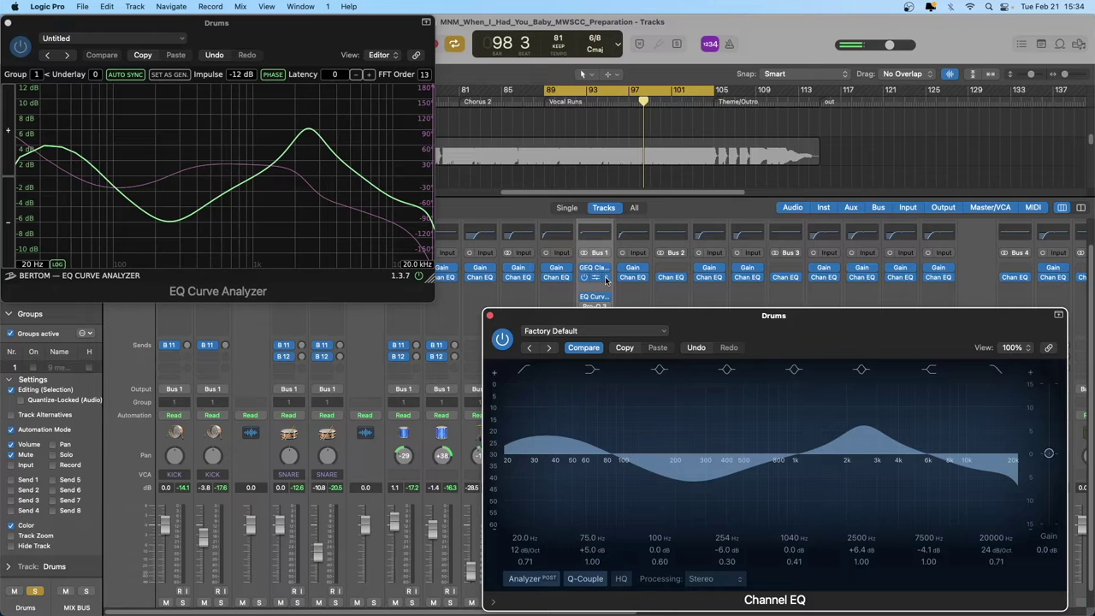
pyautogui.click(606, 279)
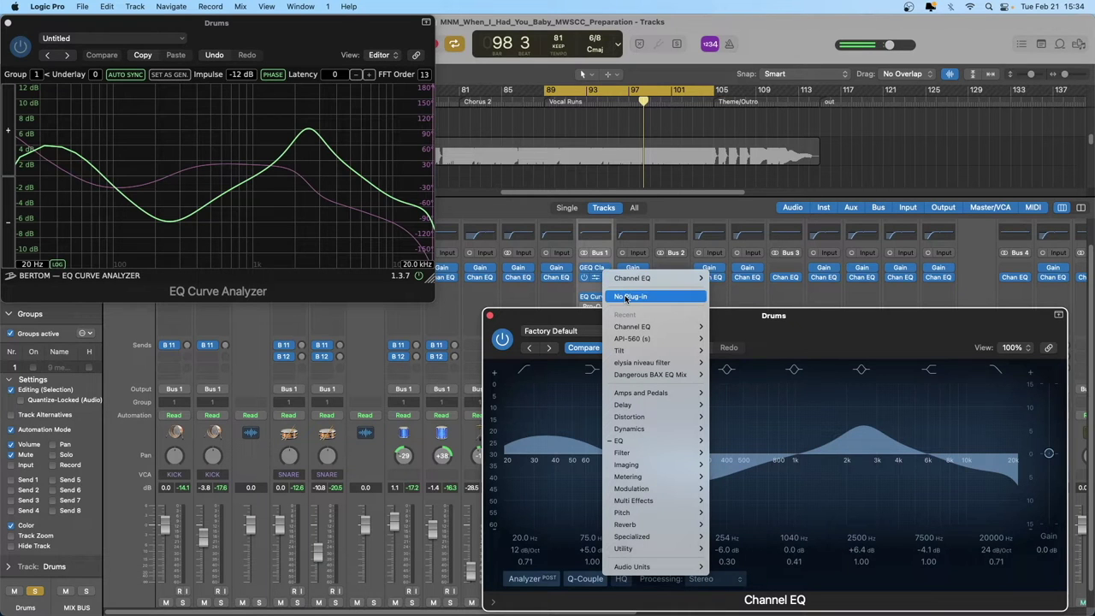
pyautogui.click(624, 296)
pyautogui.moveTo(694, 327); pyautogui.dragTo(204, 319)
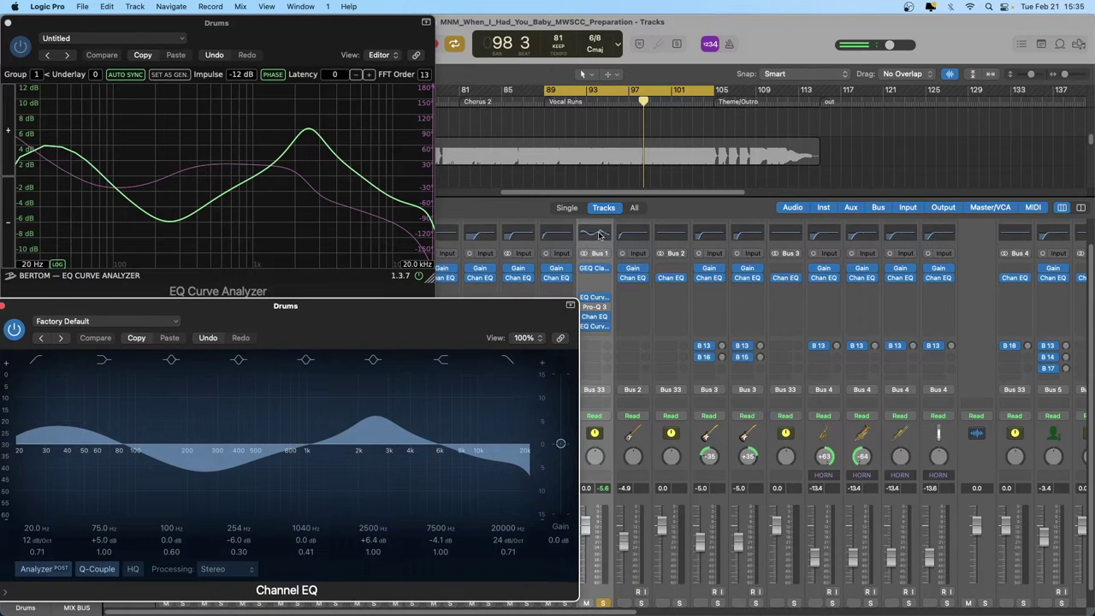
# Open the remaining Channel EQ from the Drums bus's EQ thumbnail and boost its 254 Hz band to +19.6 dB
pyautogui.scroll(1, 602, 261)
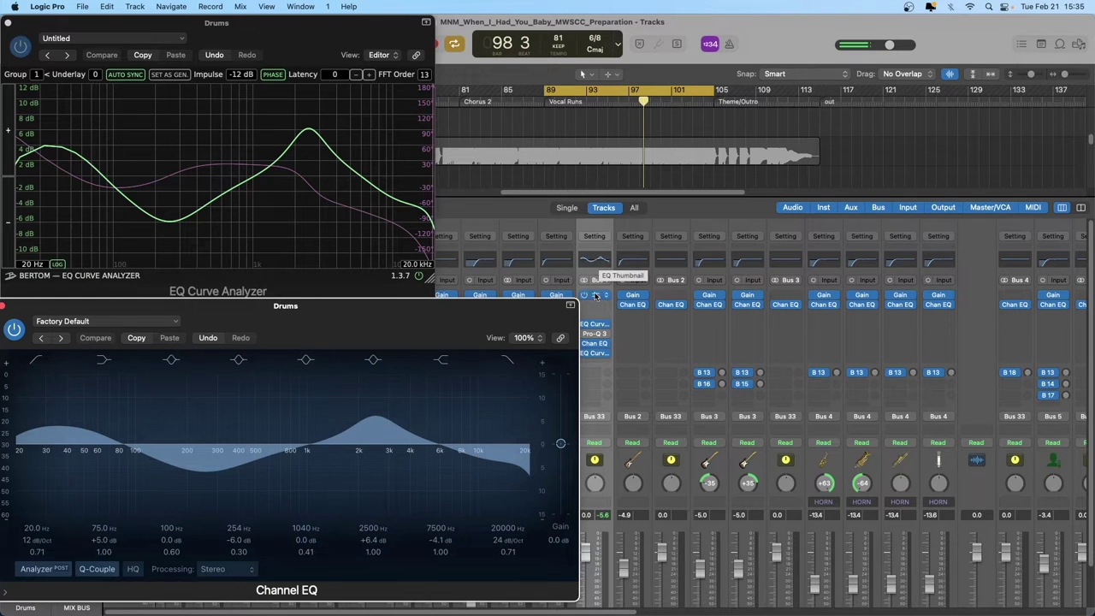
pyautogui.scroll(-1, 592, 282)
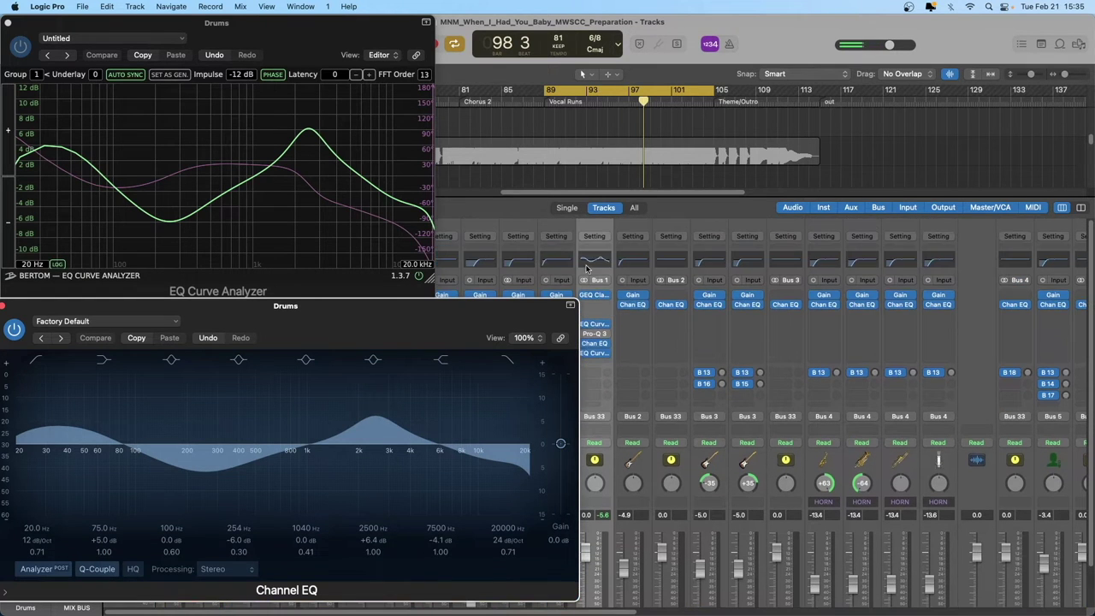
pyautogui.click(587, 267)
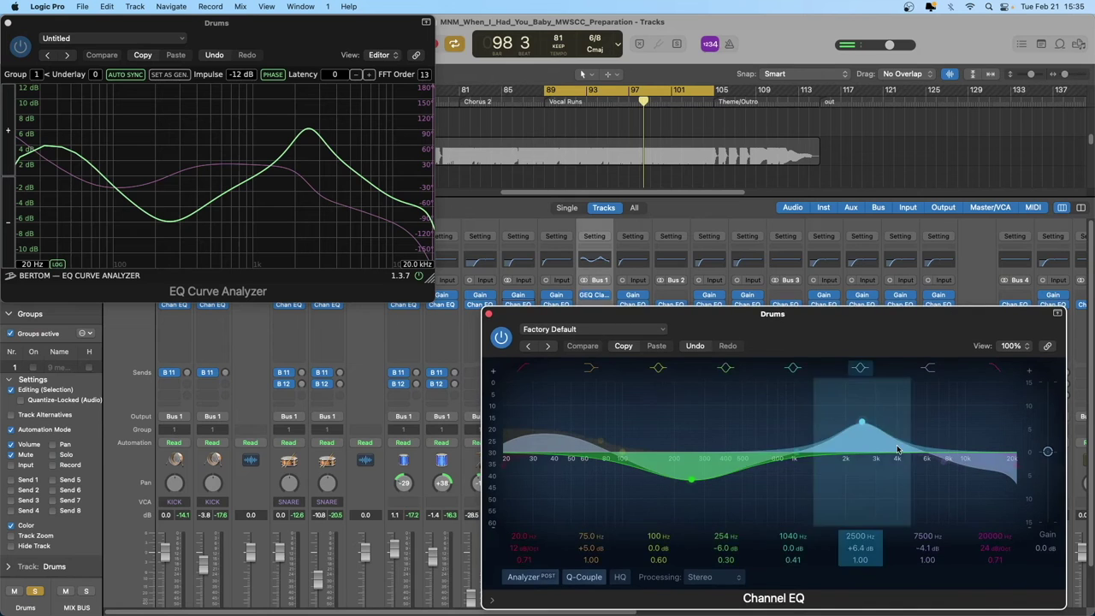
pyautogui.moveTo(737, 548); pyautogui.dragTo(737, 502)
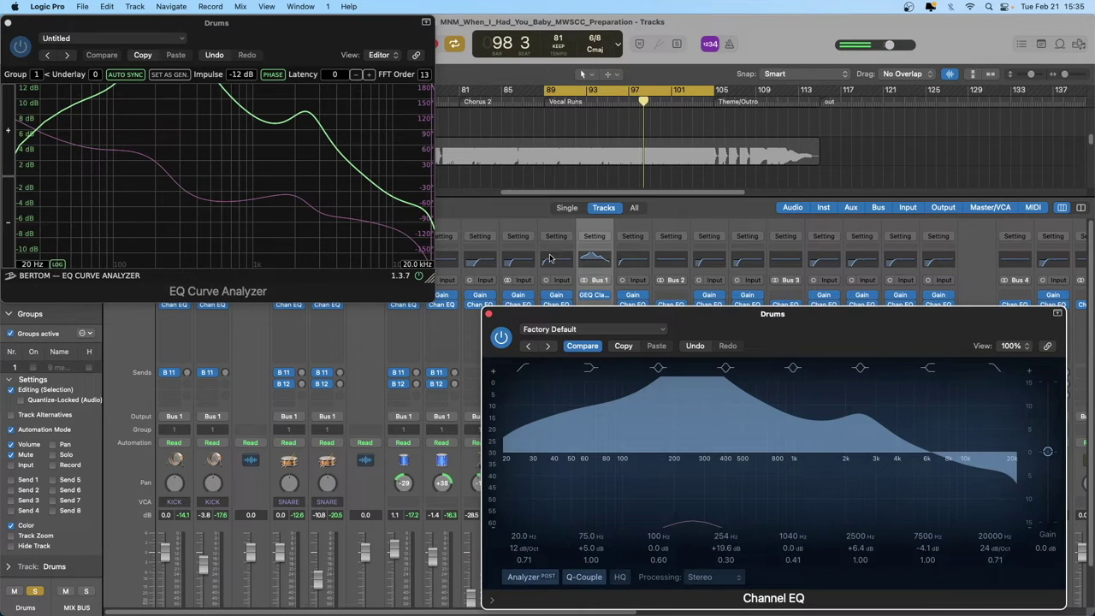
# Bypass and close the Channel EQ, and reactivate Pro-Q 3 on the Drums bus
pyautogui.click(500, 337)
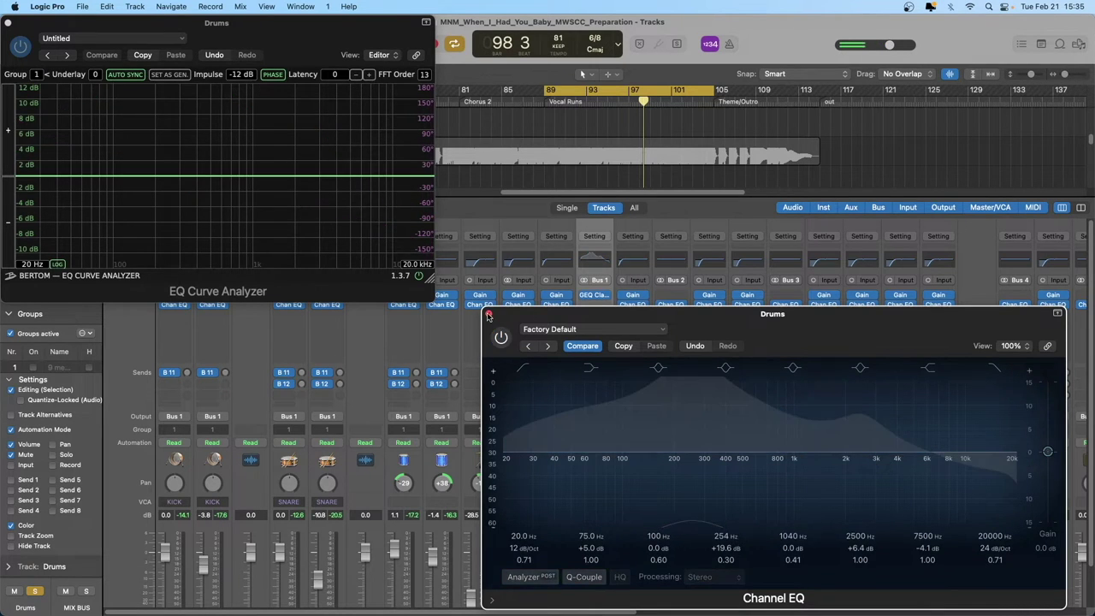
pyautogui.click(489, 314)
pyautogui.click(584, 334)
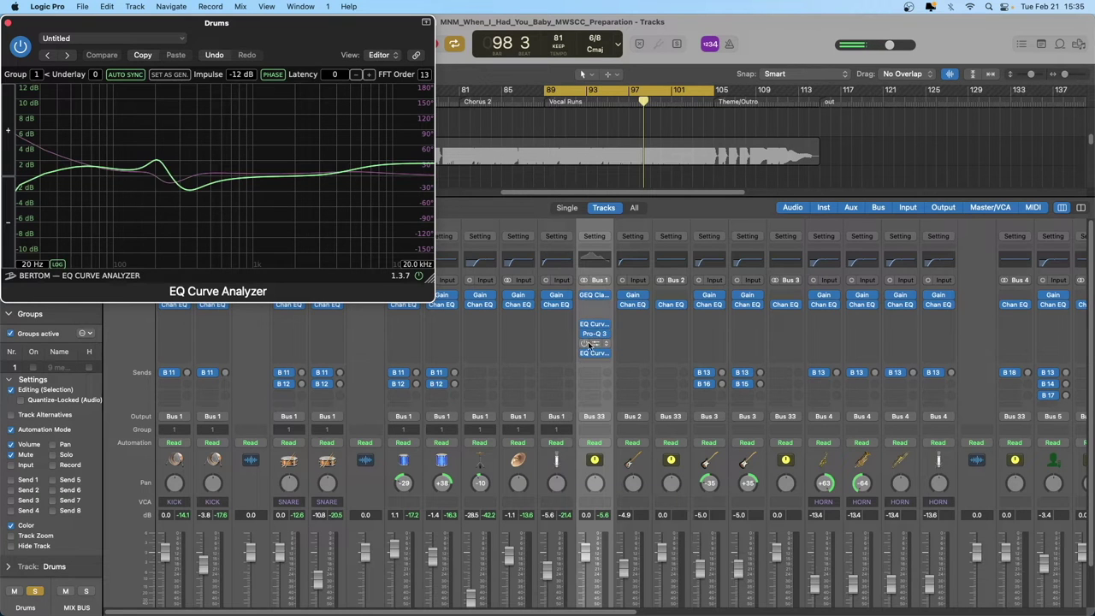
# Open Pro-Q 3 and examine the stereo placement options of its high-shelf band
pyautogui.click(598, 334)
pyautogui.moveTo(789, 79); pyautogui.dragTo(702, 82)
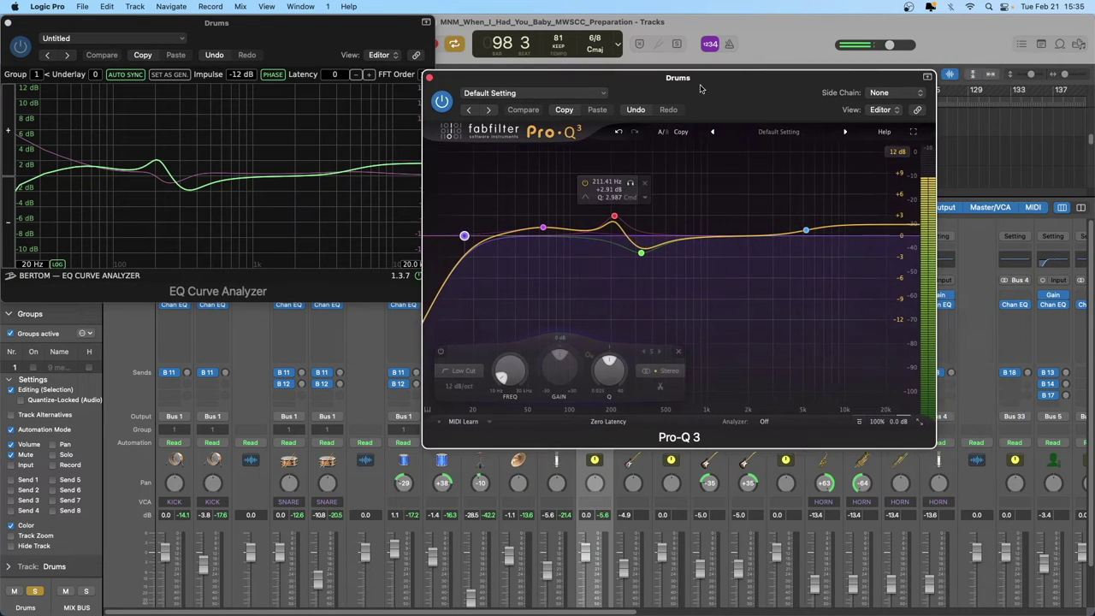
pyautogui.click(806, 231)
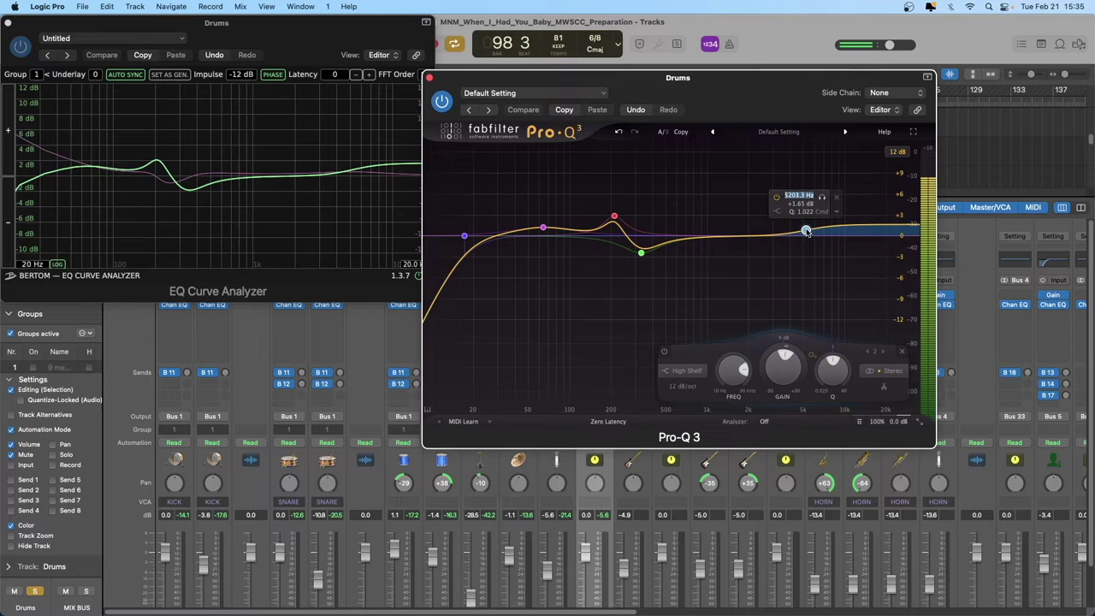
pyautogui.click(888, 371)
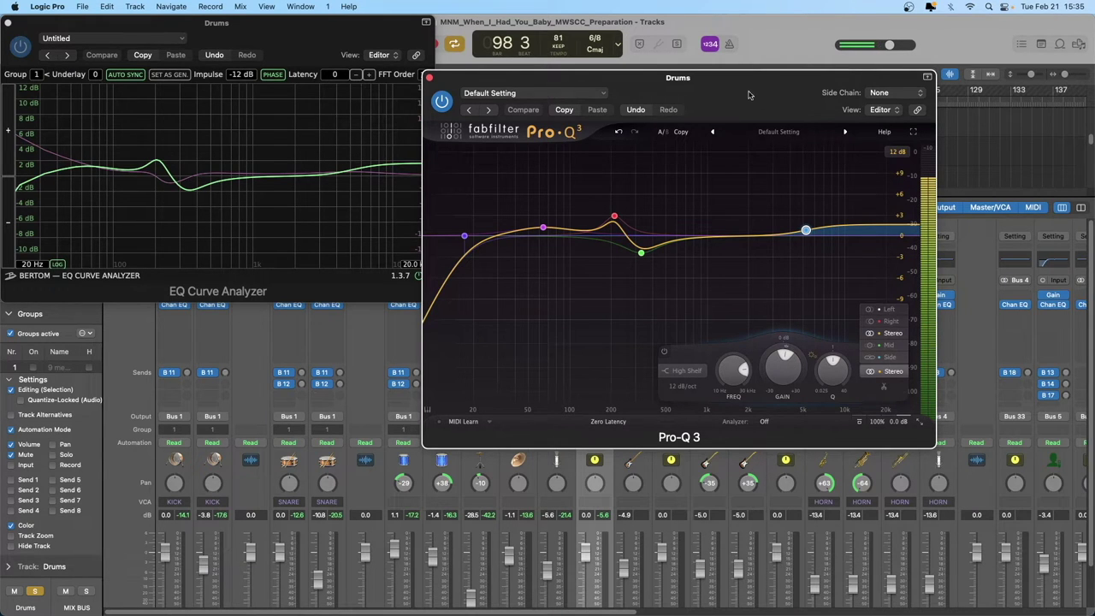
pyautogui.moveTo(749, 94)
pyautogui.mouseDown()
pyautogui.moveTo(743, 120)
pyautogui.moveTo(757, 137)
pyautogui.moveTo(763, 110)
pyautogui.mouseUp()
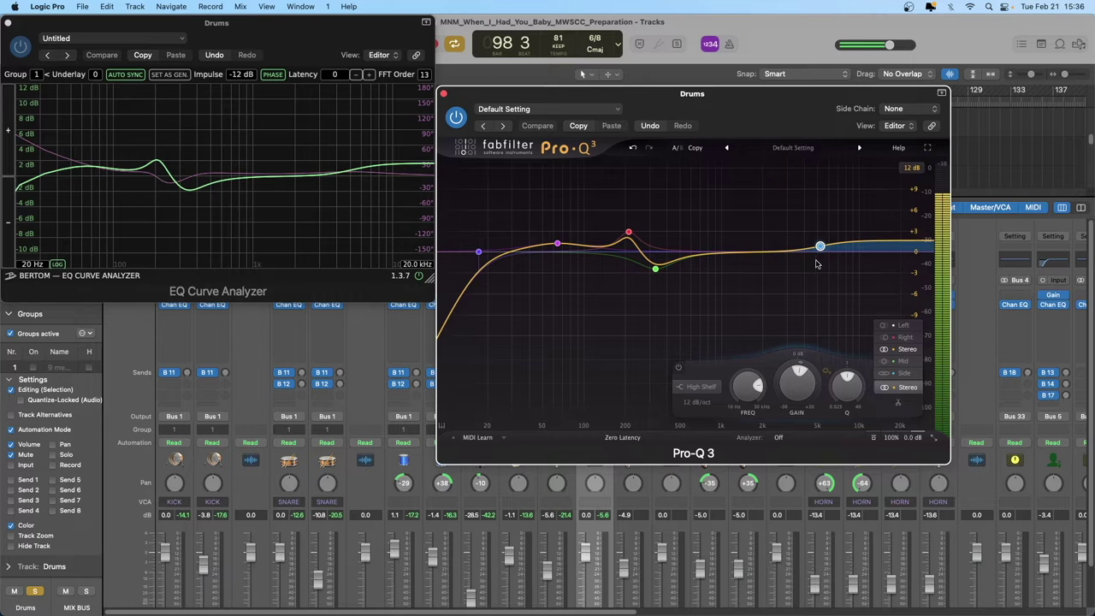
pyautogui.moveTo(667, 106); pyautogui.dragTo(693, 136)
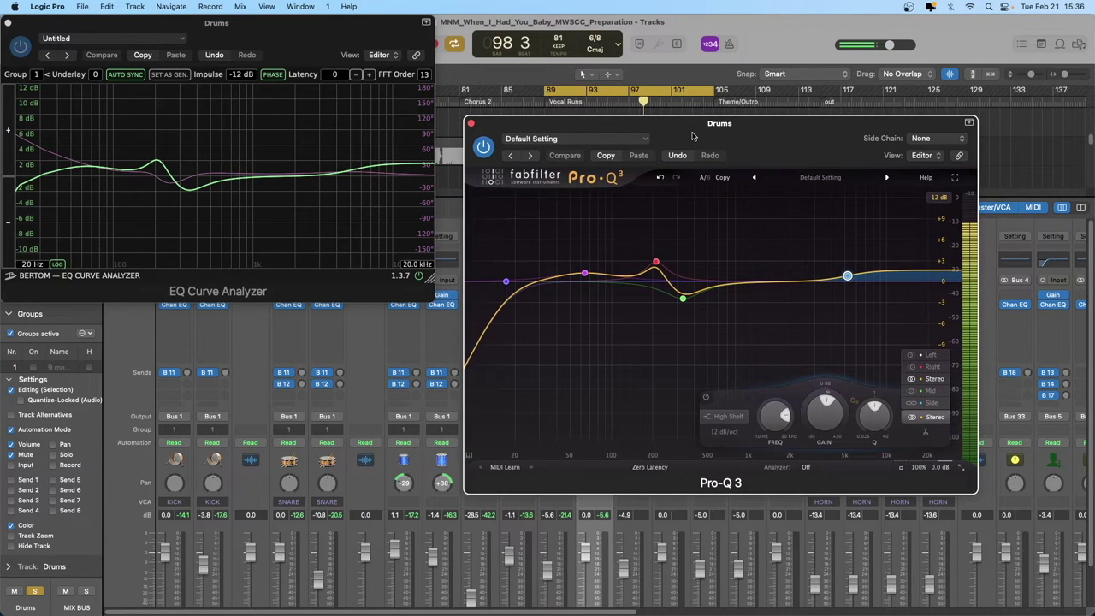
# Bypass and close Pro-Q 3, and replace the Drums bus's Channel EQ with the stereo Waves SSLChannel (s)
pyautogui.click(484, 145)
pyautogui.click(470, 123)
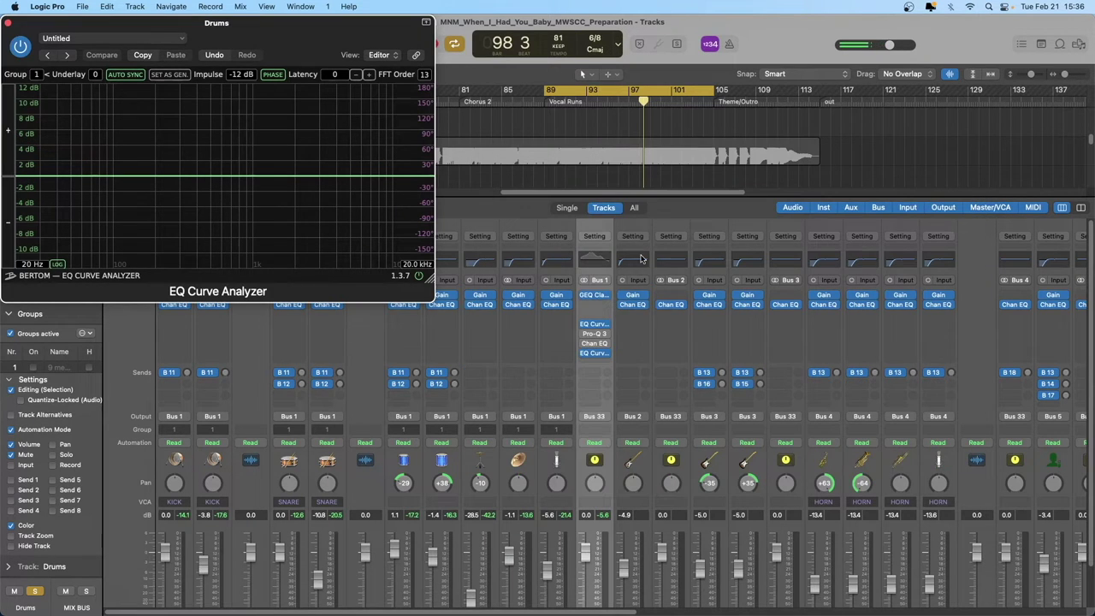
pyautogui.click(606, 346)
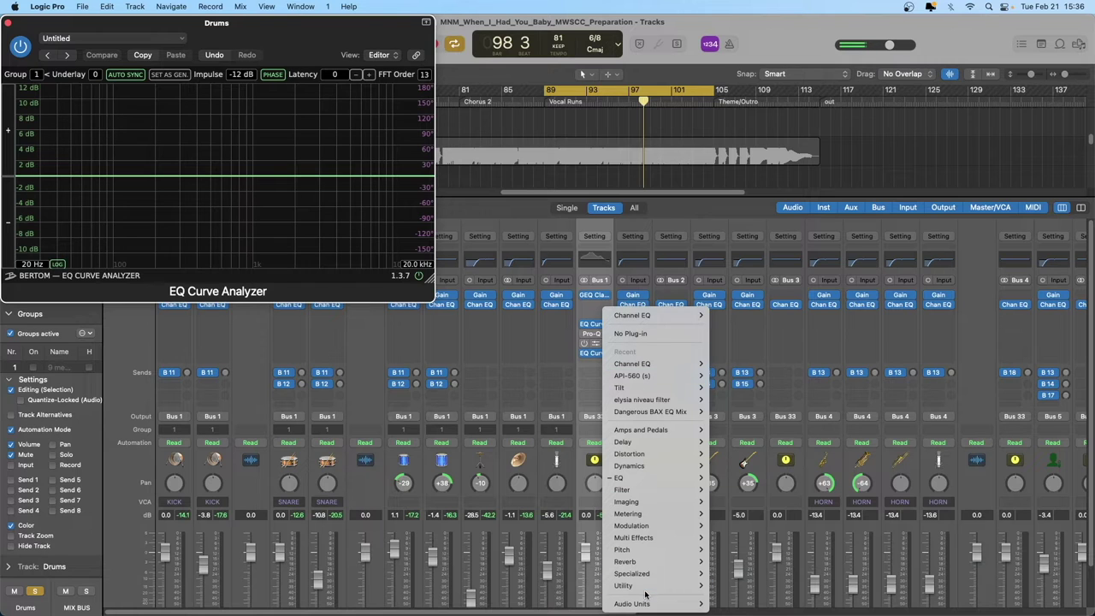
pyautogui.moveTo(687, 604)
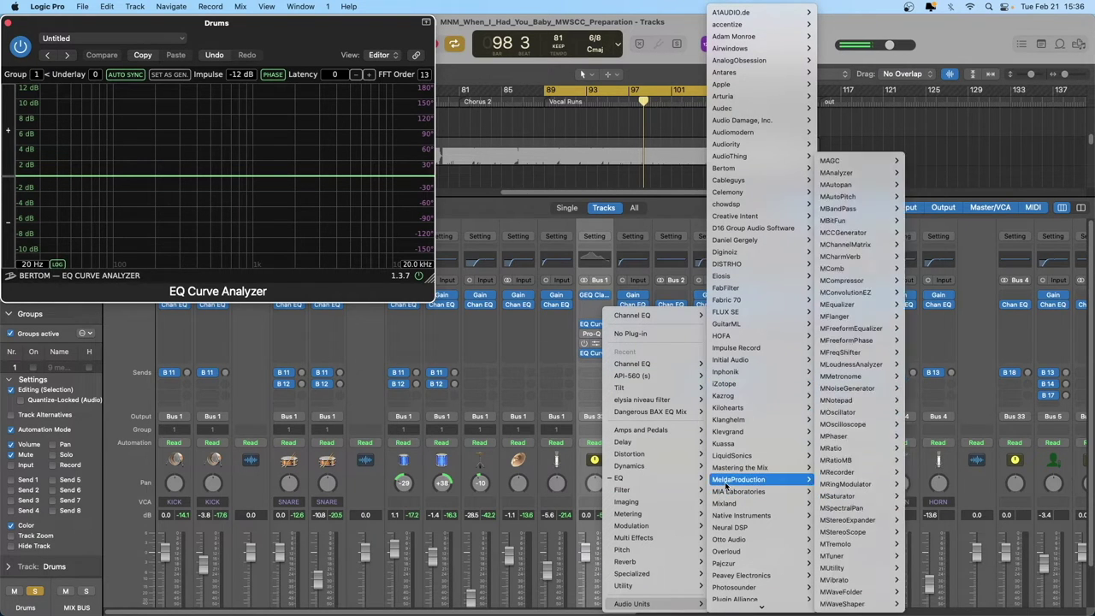
pyautogui.moveTo(729, 610)
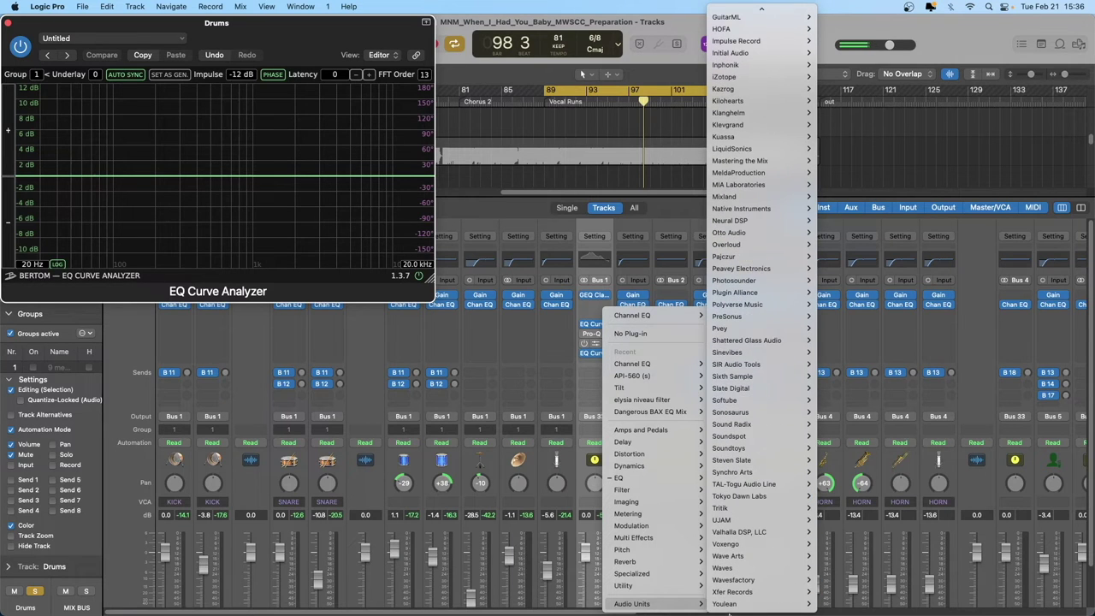
pyautogui.moveTo(729, 572)
pyautogui.moveTo(827, 566)
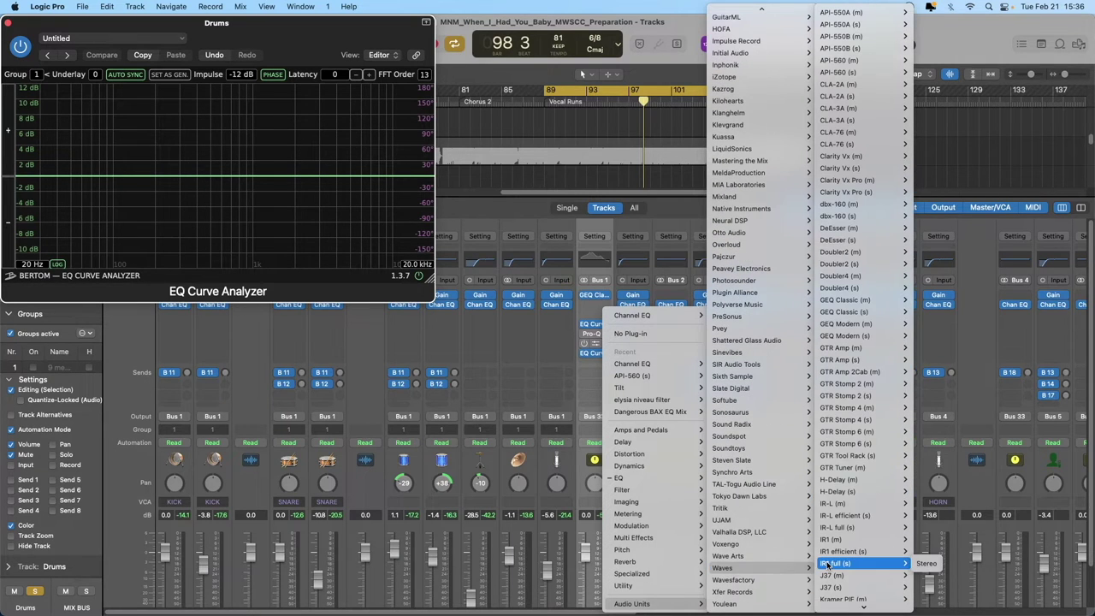
pyautogui.moveTo(829, 608)
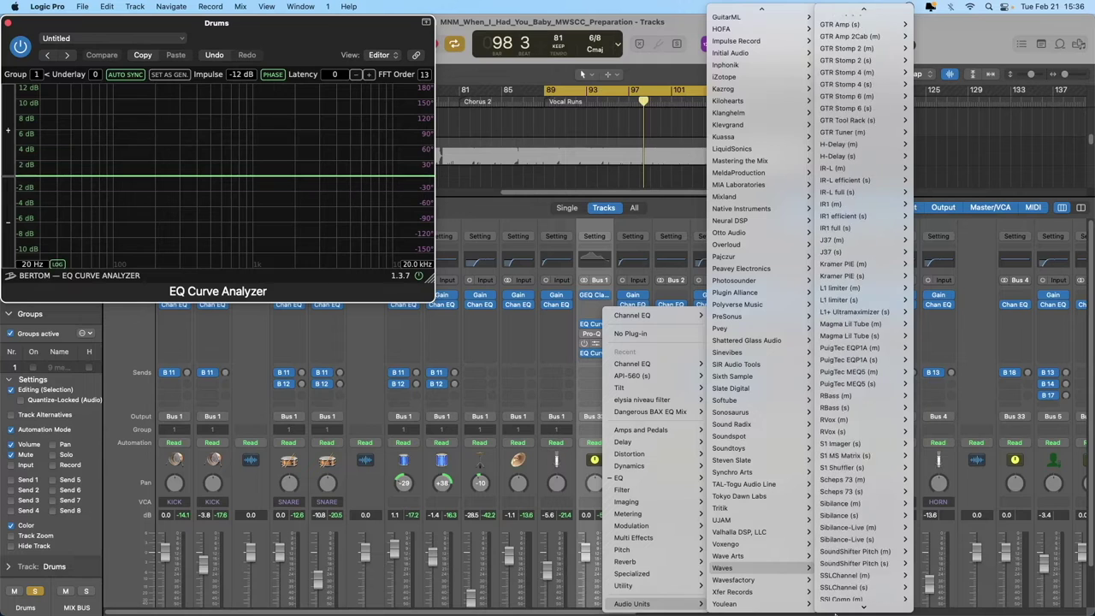
pyautogui.moveTo(855, 473)
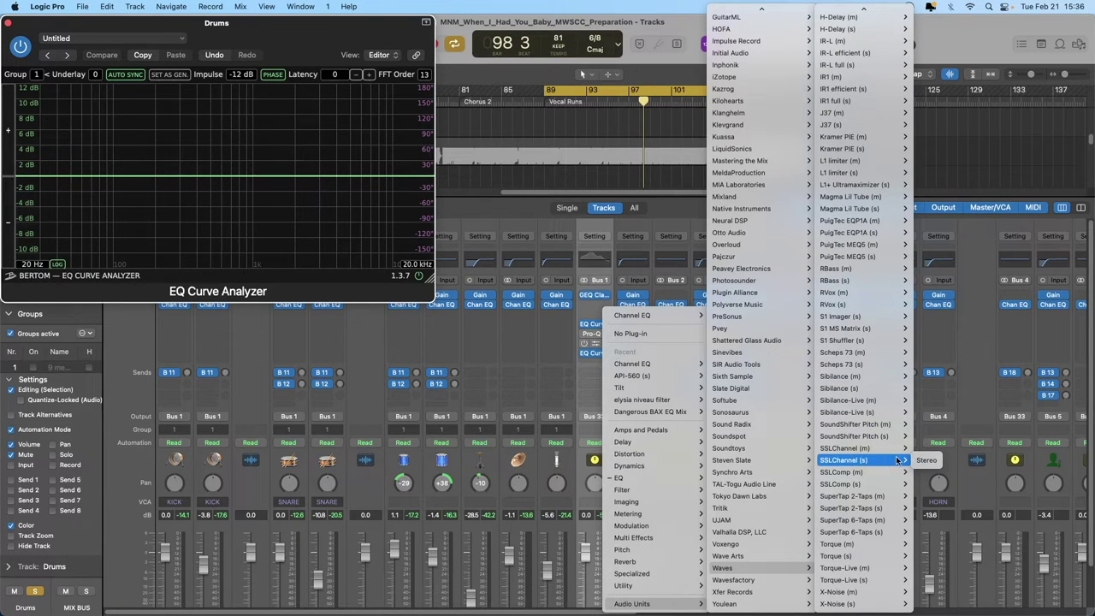
pyautogui.click(931, 460)
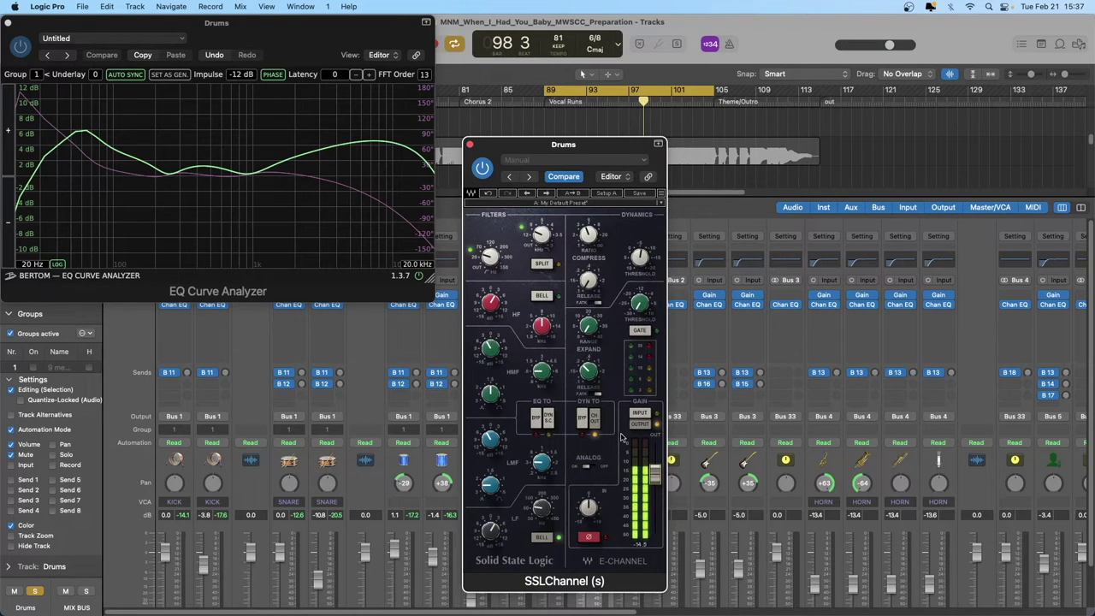
# Turn off the EQ Curve Analyzer's processing, and adjust the SSLChannel's high-pass and low-pass filter frequencies
pyautogui.click(419, 275)
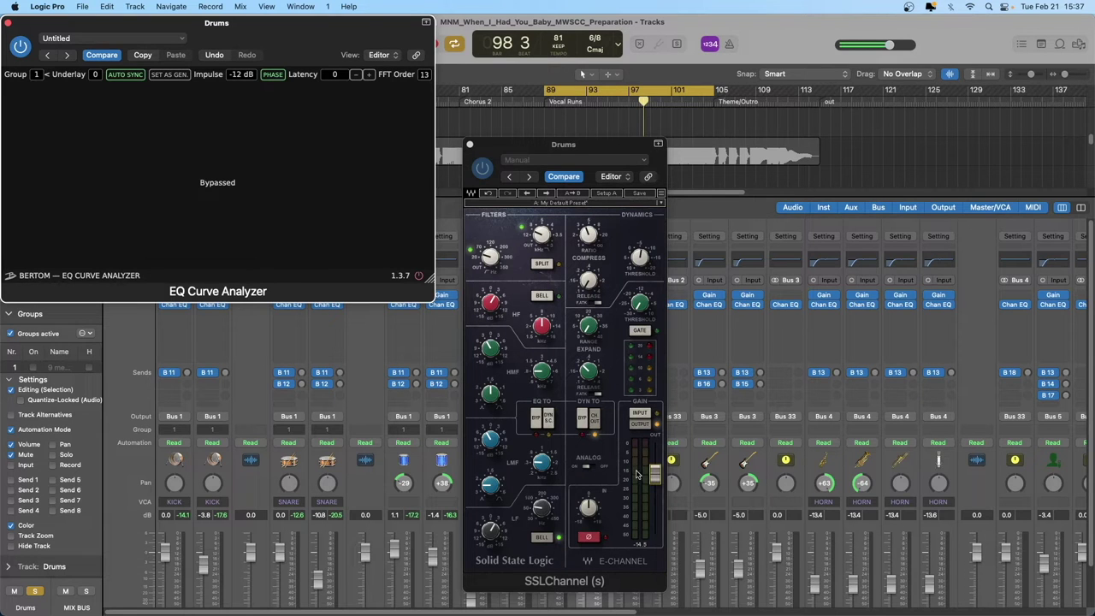
pyautogui.moveTo(553, 148); pyautogui.dragTo(571, 121)
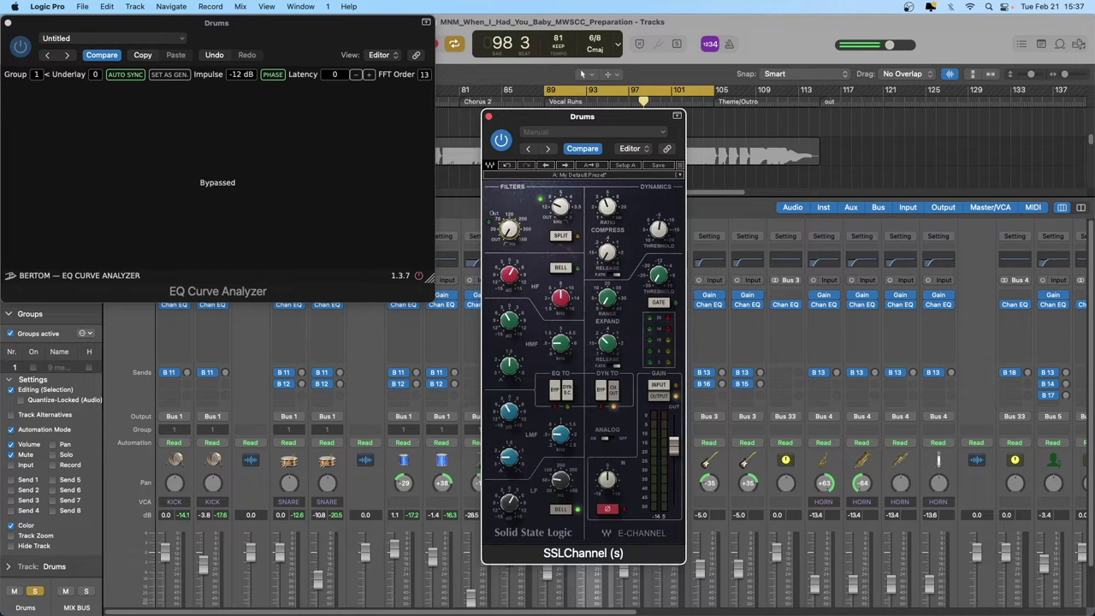
pyautogui.moveTo(509, 231); pyautogui.dragTo(509, 218)
pyautogui.moveTo(521, 231); pyautogui.dragTo(521, 208)
pyautogui.moveTo(558, 207)
pyautogui.mouseDown()
pyautogui.moveTo(558, 190)
pyautogui.moveTo(562, 218)
pyautogui.mouseUp()
pyautogui.moveTo(561, 209); pyautogui.dragTo(561, 203)
# Toggle the SSLChannel's HF Bell shape, leave it off, and lower the HF band's gain and adjust its frequency
pyautogui.click(564, 270)
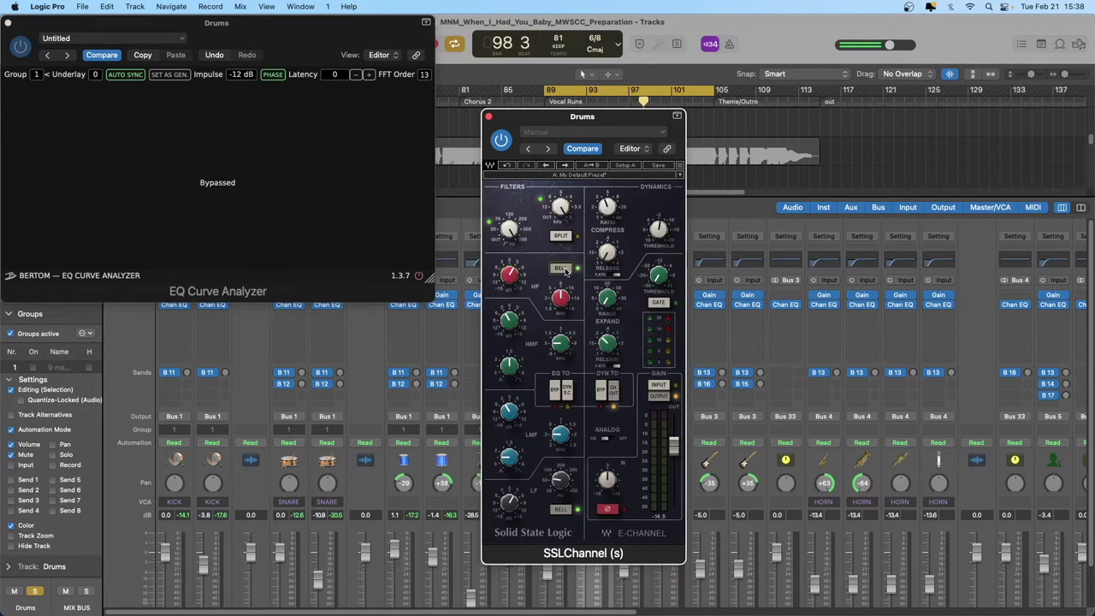
pyautogui.click(561, 269)
pyautogui.click(561, 270)
pyautogui.moveTo(512, 276); pyautogui.dragTo(563, 312)
pyautogui.moveTo(561, 298); pyautogui.dragTo(561, 289)
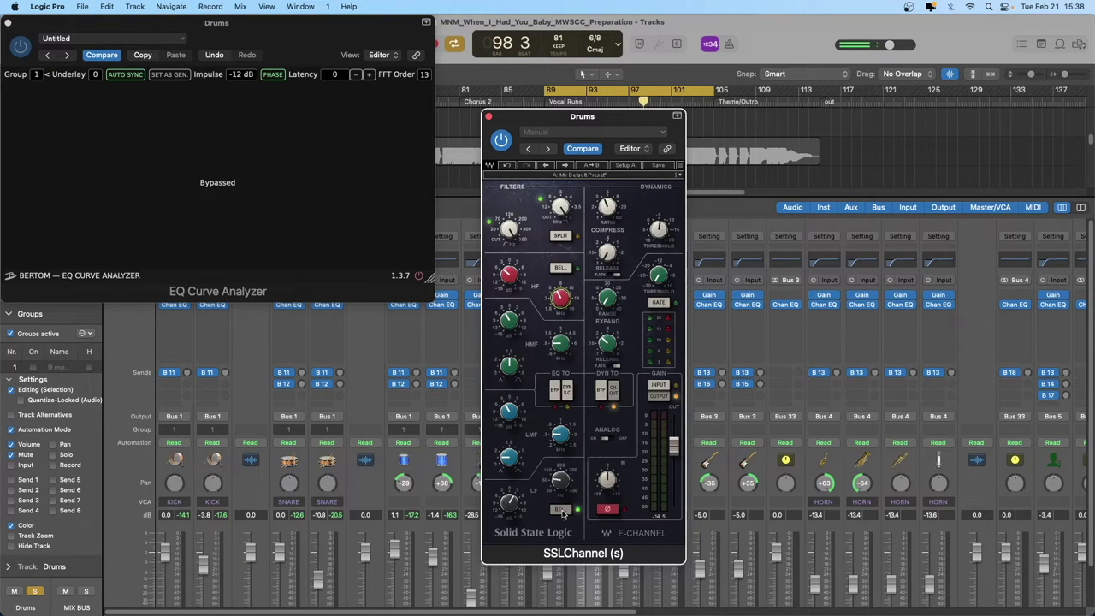
# Adjust the SSLChannel's LF band gain and frequency, and compare its shelf and Bell shapes, leaving Bell switched on
pyautogui.click(508, 503)
pyautogui.moveTo(509, 503); pyautogui.dragTo(508, 479)
pyautogui.click(560, 478)
pyautogui.click(561, 510)
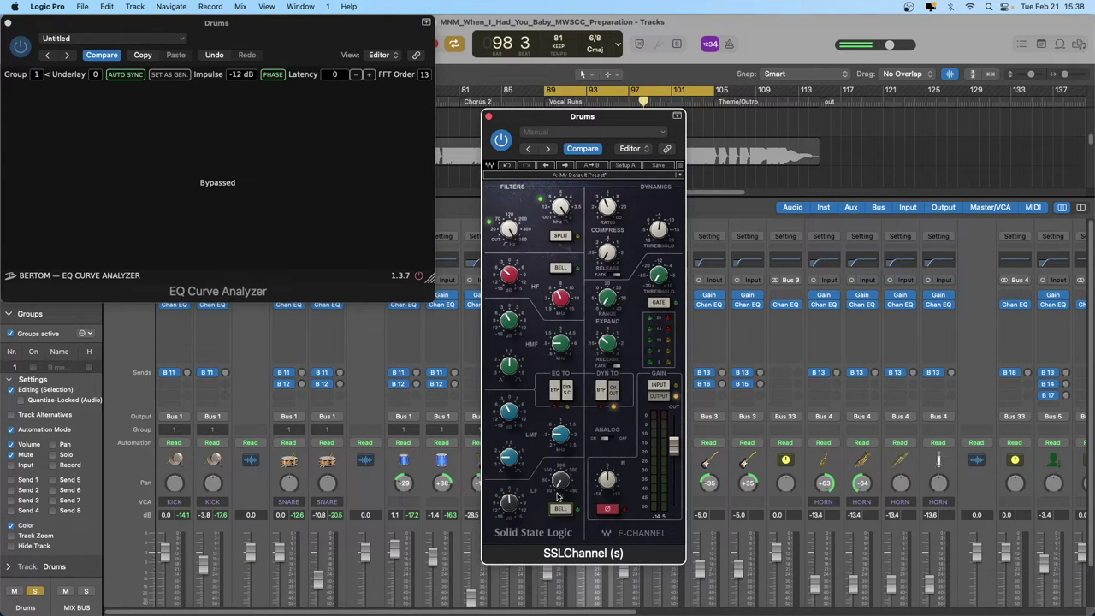
pyautogui.moveTo(561, 481); pyautogui.dragTo(560, 462)
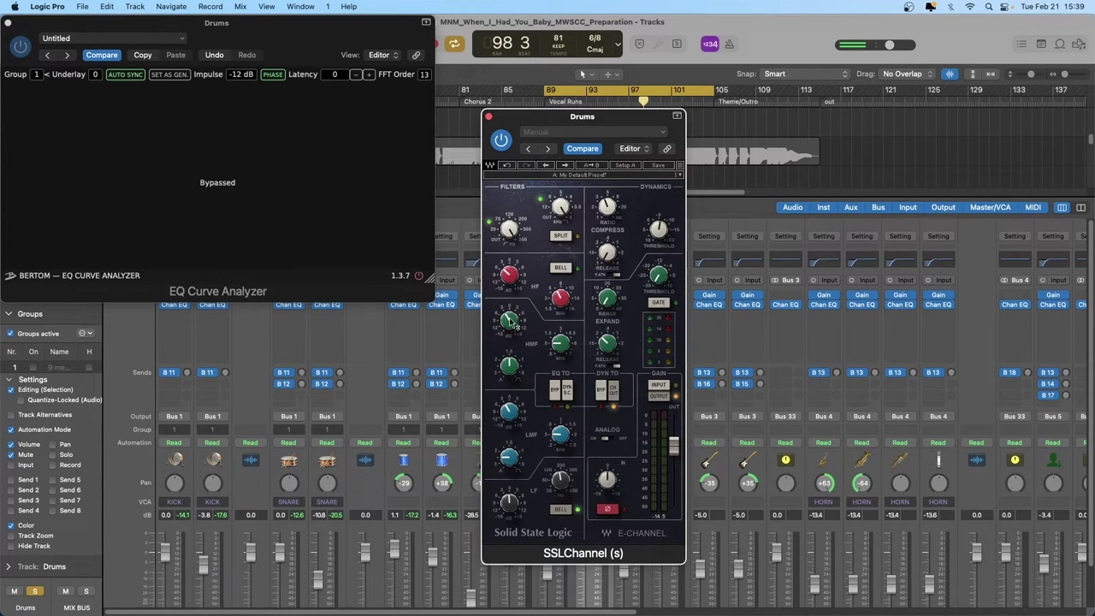
# Adjust the SSLChannel's HMF and LMF band controls, and set the high-pass filter to OUT
pyautogui.moveTo(510, 322); pyautogui.dragTo(566, 340)
pyautogui.moveTo(509, 366)
pyautogui.mouseDown()
pyautogui.moveTo(509, 354)
pyautogui.moveTo(509, 365)
pyautogui.mouseUp()
pyautogui.moveTo(563, 438); pyautogui.dragTo(563, 429)
pyautogui.moveTo(527, 120); pyautogui.dragTo(392, 93)
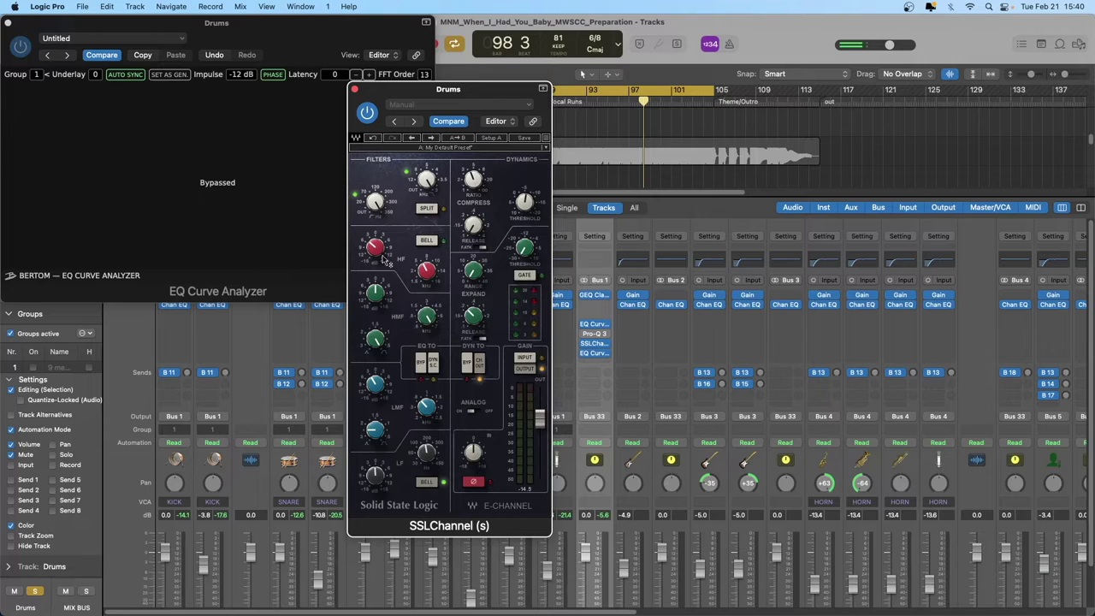
pyautogui.moveTo(381, 214); pyautogui.dragTo(381, 199)
pyautogui.click(378, 387)
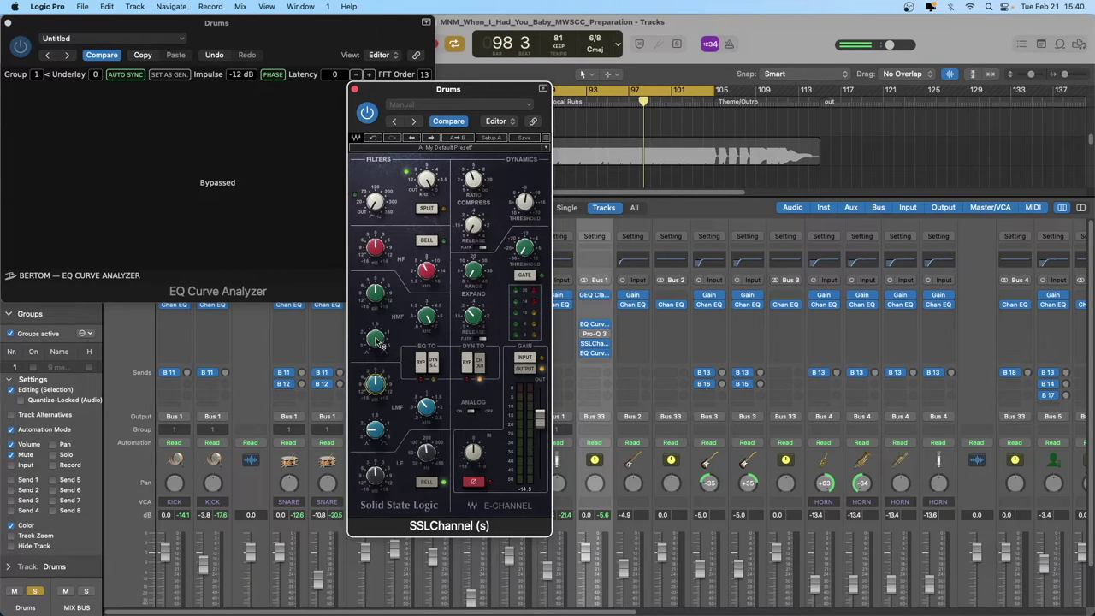
# During playback, boost the HMF band to sweep its frequency, reduce its gain to a slight cut and set its Q to about 1.32
pyautogui.press('space')
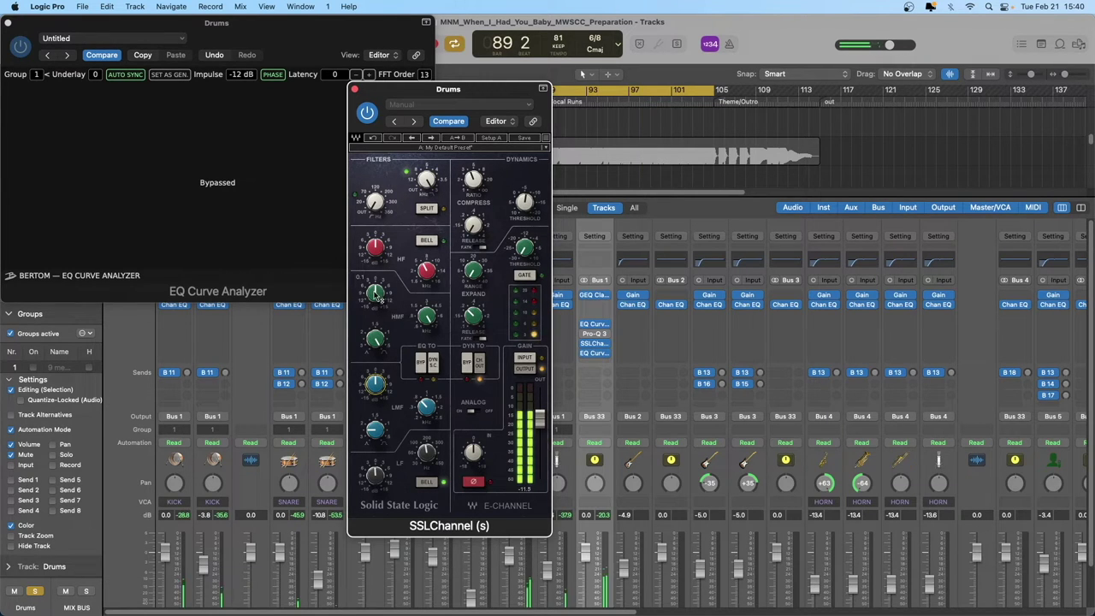
pyautogui.click(381, 297)
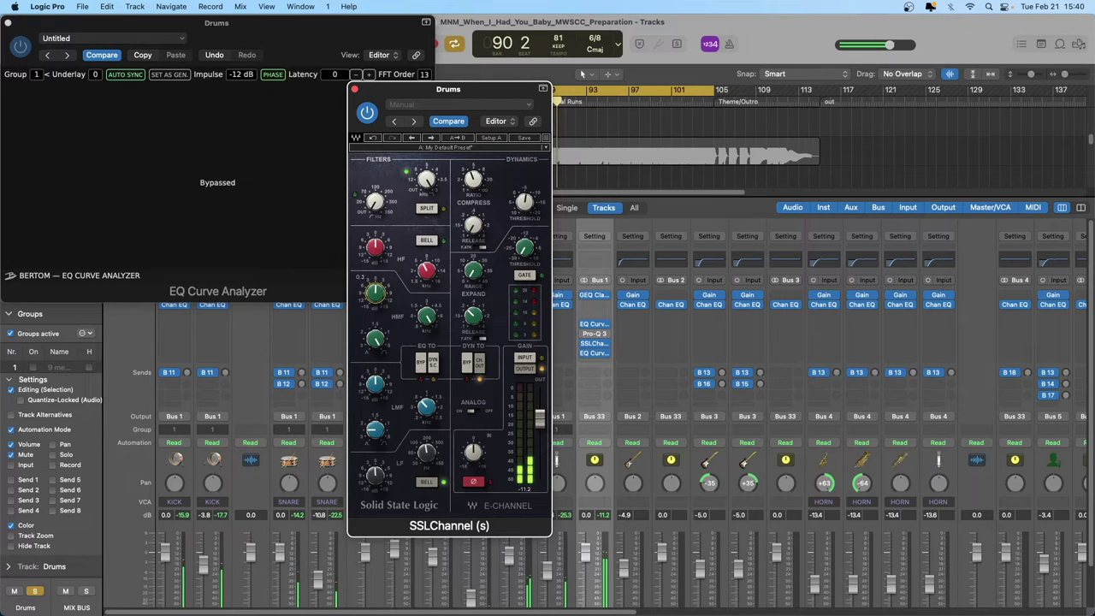
pyautogui.moveTo(381, 297); pyautogui.dragTo(381, 274)
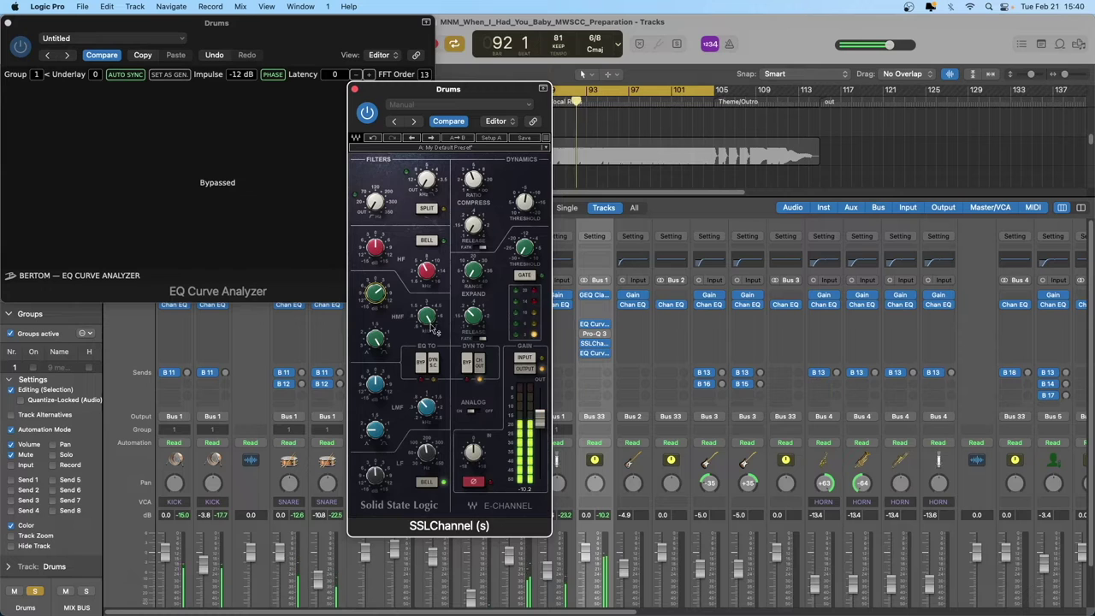
pyautogui.click(426, 317)
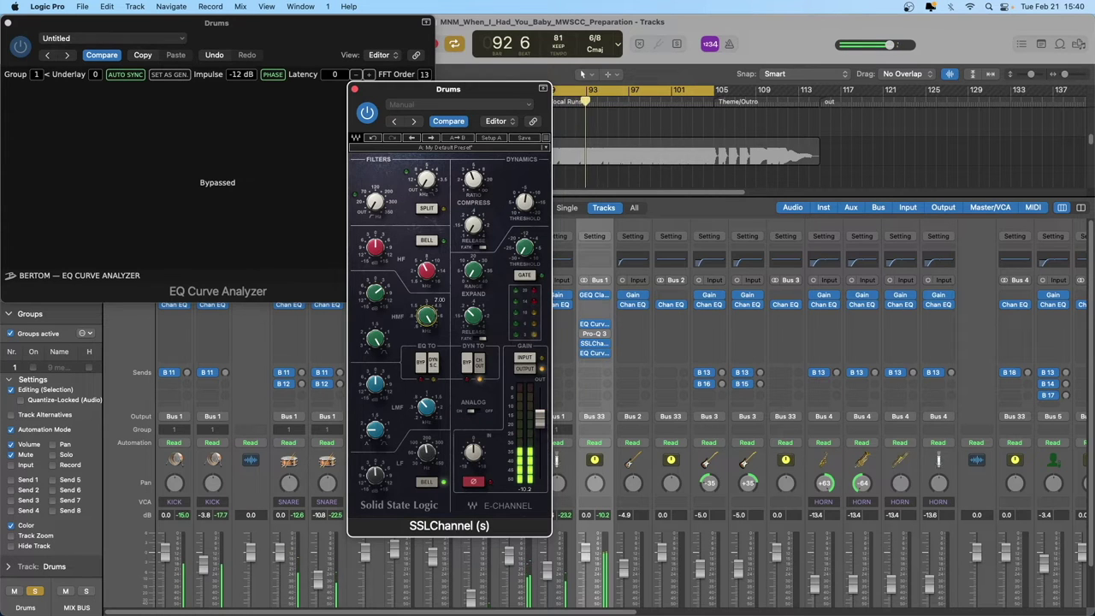
pyautogui.moveTo(375, 339); pyautogui.dragTo(429, 366)
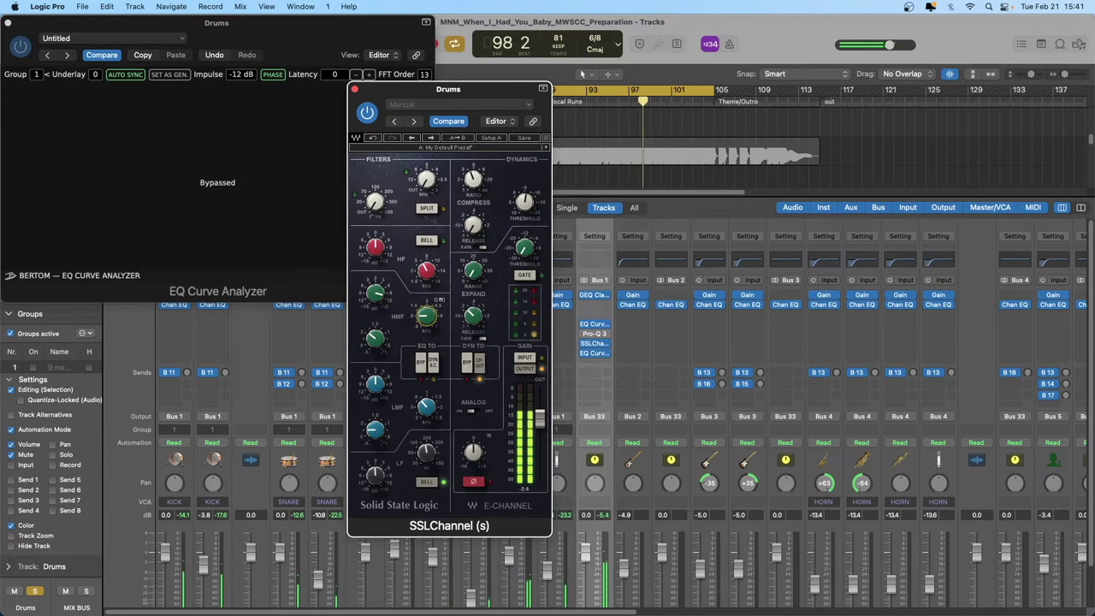
pyautogui.moveTo(375, 293); pyautogui.dragTo(375, 341)
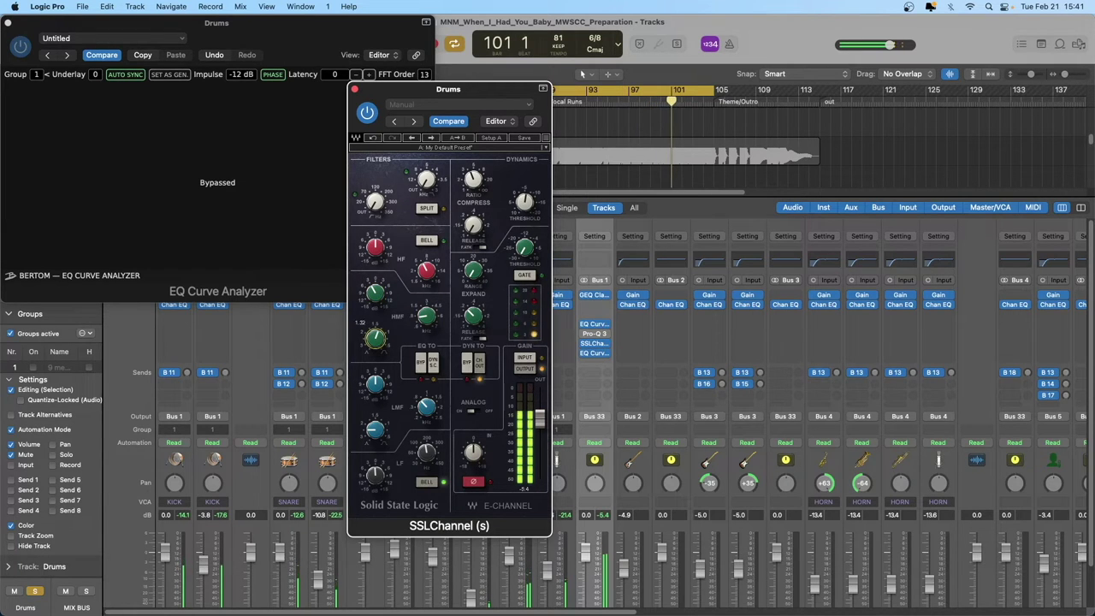
# Boost the LMF band to about 11.3 dB to sweep its frequency, reduce its gain to a slight cut and adjust its Q
pyautogui.click(375, 383)
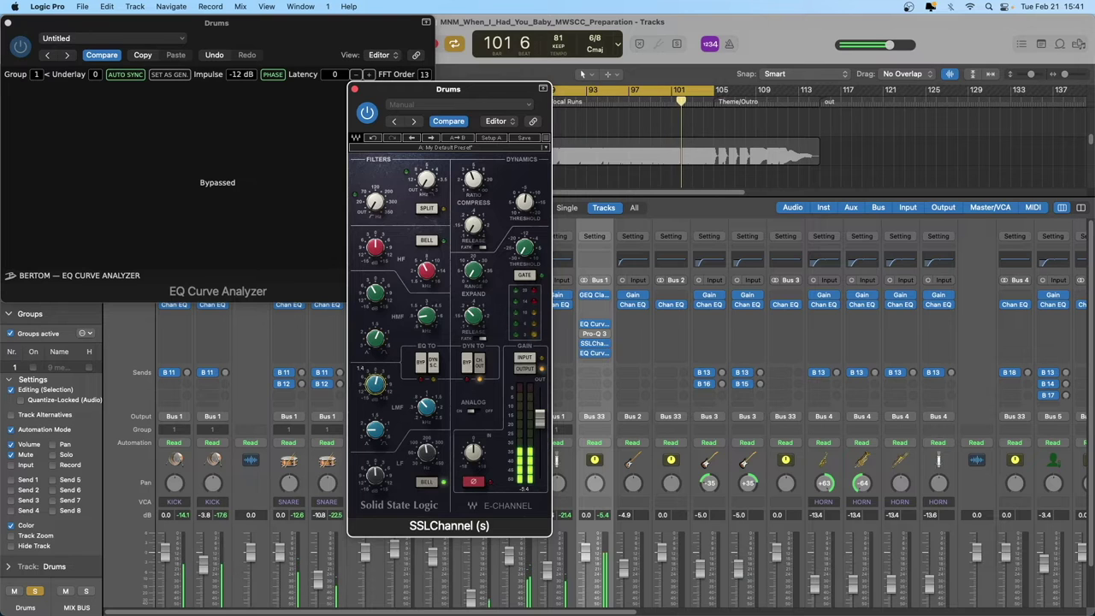
pyautogui.moveTo(375, 383); pyautogui.dragTo(375, 385)
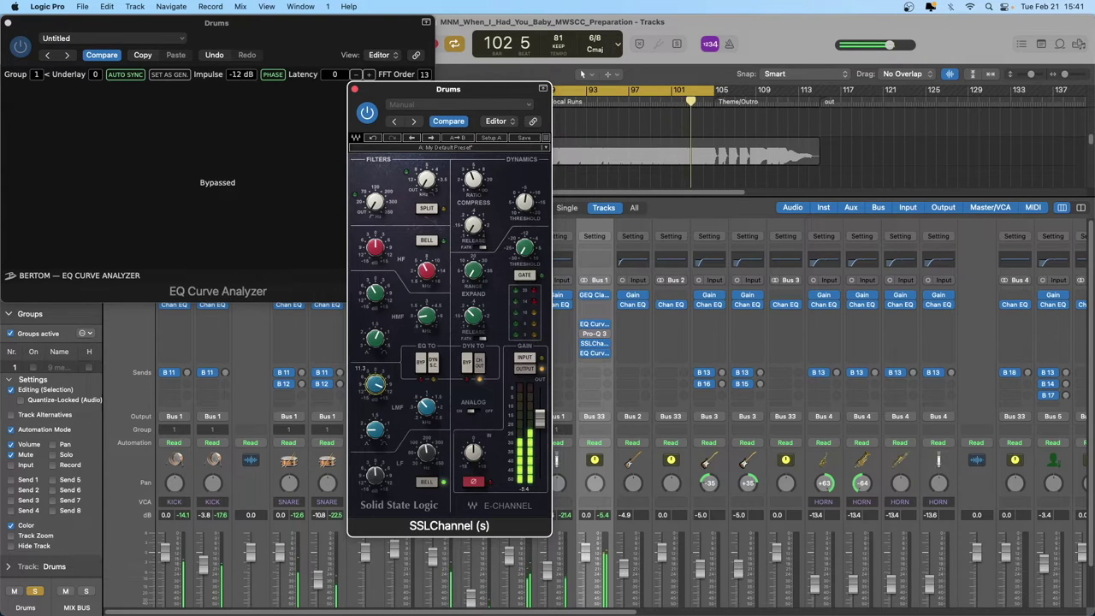
pyautogui.click(426, 407)
pyautogui.moveTo(426, 408); pyautogui.dragTo(426, 419)
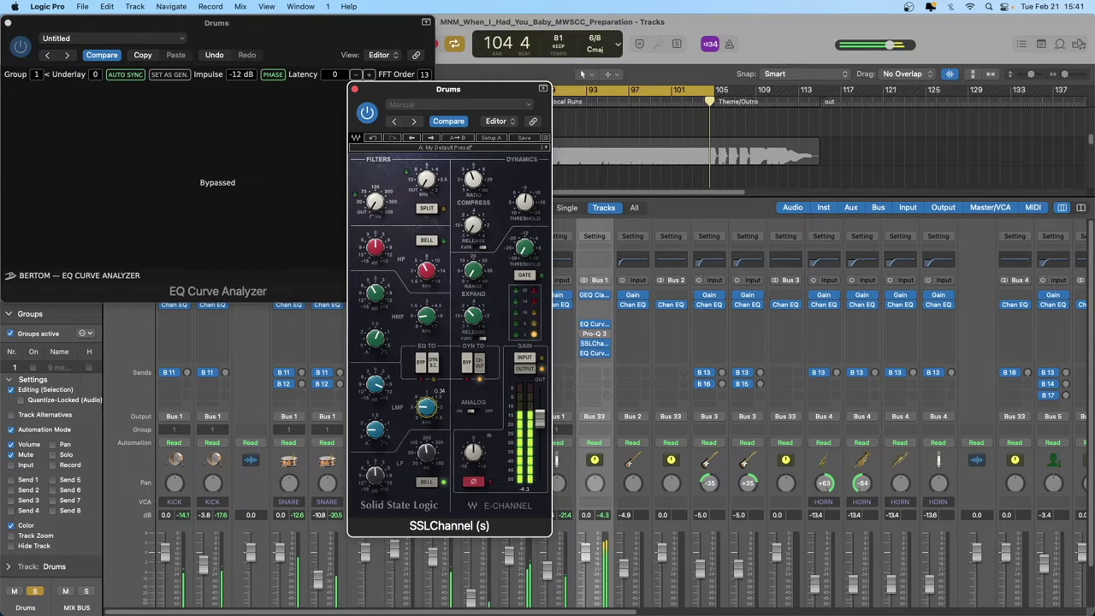
pyautogui.click(375, 384)
pyautogui.moveTo(374, 383); pyautogui.dragTo(374, 437)
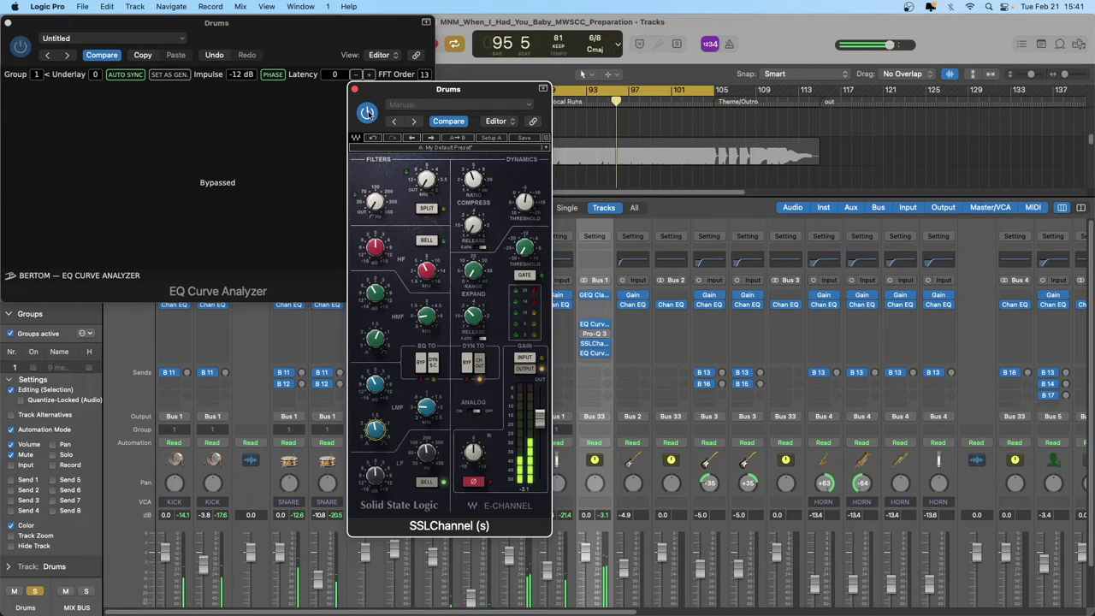
# Toggle the SSLChannel's bypass during playback to compare the drums with and without the EQ, leaving the plug-in on
pyautogui.click(368, 112)
pyautogui.click(367, 112)
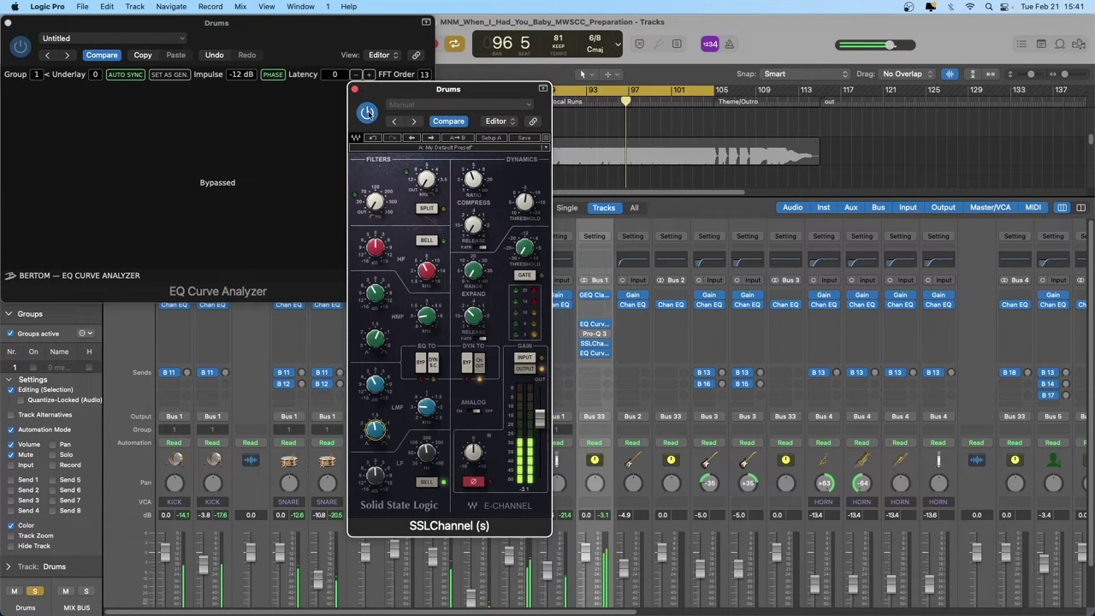
pyautogui.click(367, 112)
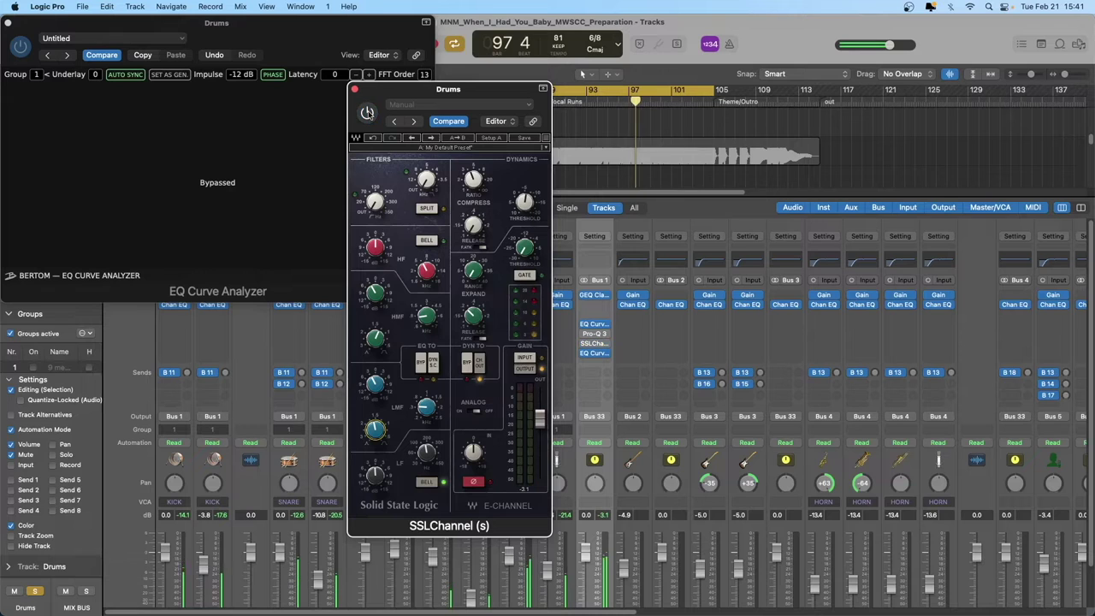
pyautogui.click(368, 112)
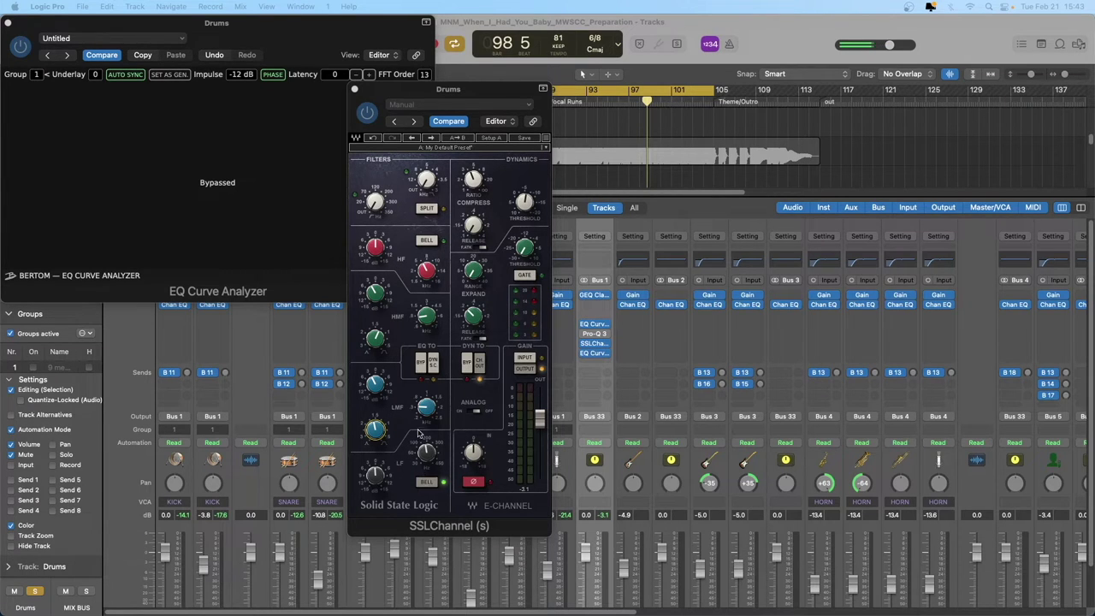
# Try the SSLChannel's HF Bell switch, raise the HF gain slightly and adjust the HF frequency
pyautogui.click(400, 471)
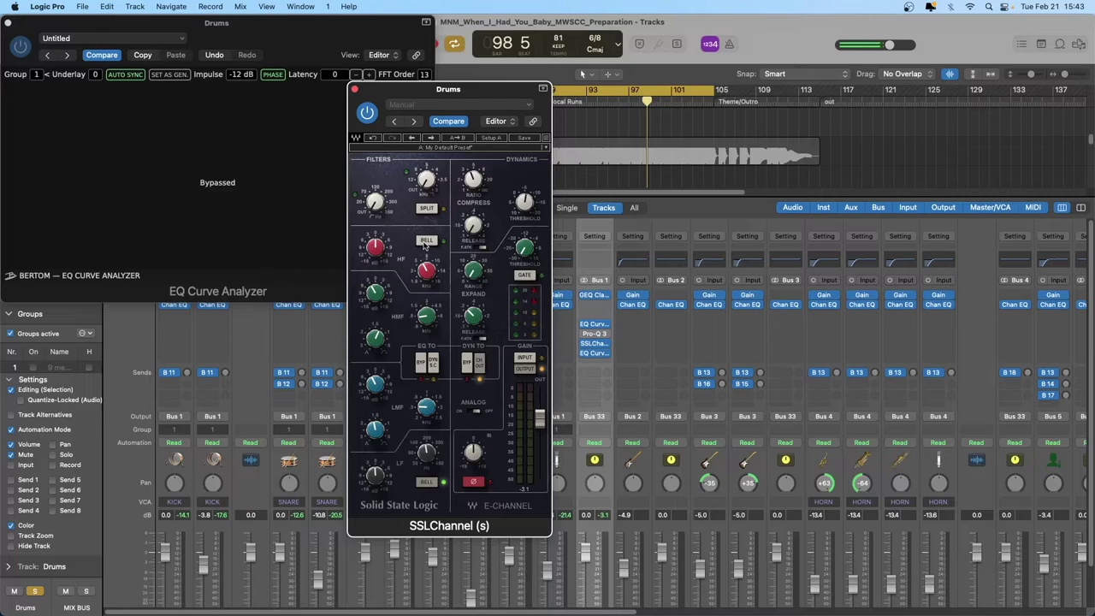
pyautogui.click(427, 241)
pyautogui.moveTo(375, 247); pyautogui.dragTo(375, 250)
pyautogui.moveTo(432, 276); pyautogui.dragTo(433, 270)
# Replace the SSLChannel on the Drums bus with the stereo Soundtoys Sie-Q
pyautogui.click(593, 345)
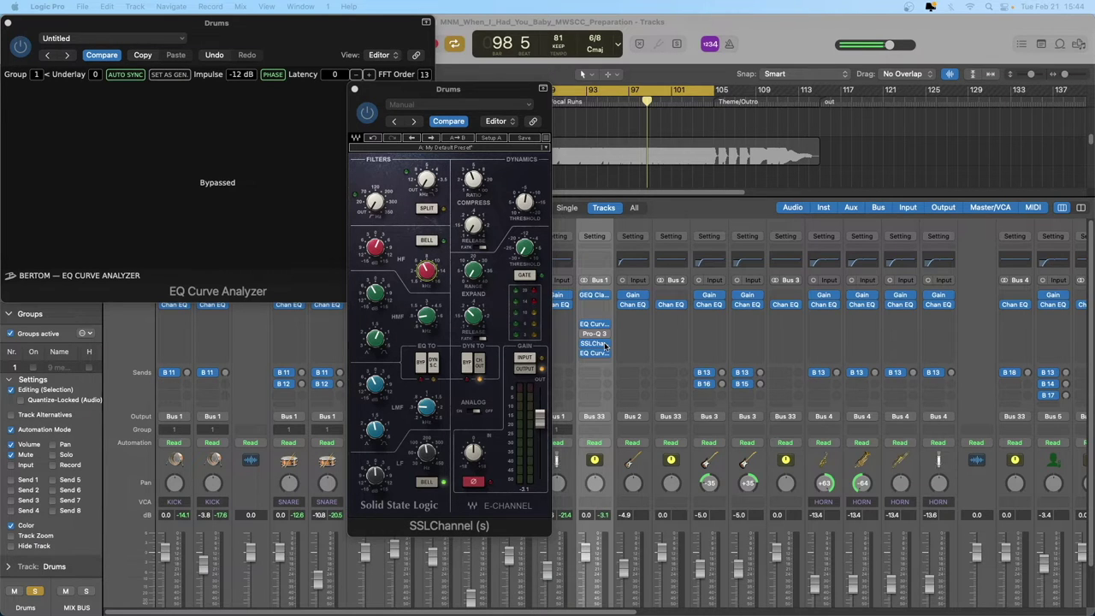
pyautogui.click(606, 345)
pyautogui.moveTo(641, 604)
pyautogui.scroll(-2, 741, 580)
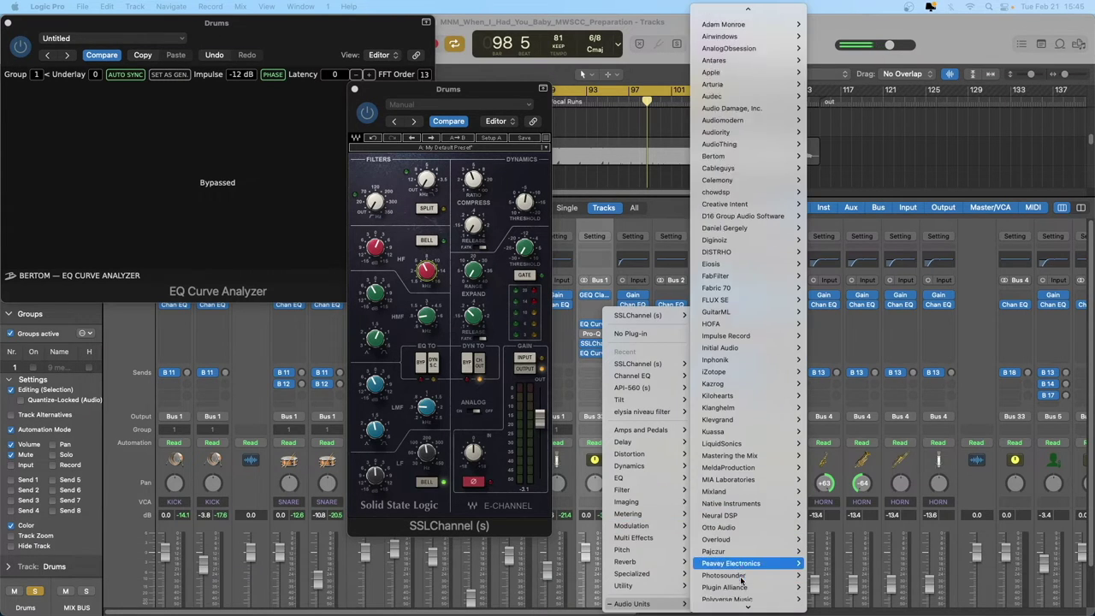
pyautogui.scroll(-5, 741, 581)
pyautogui.moveTo(727, 449)
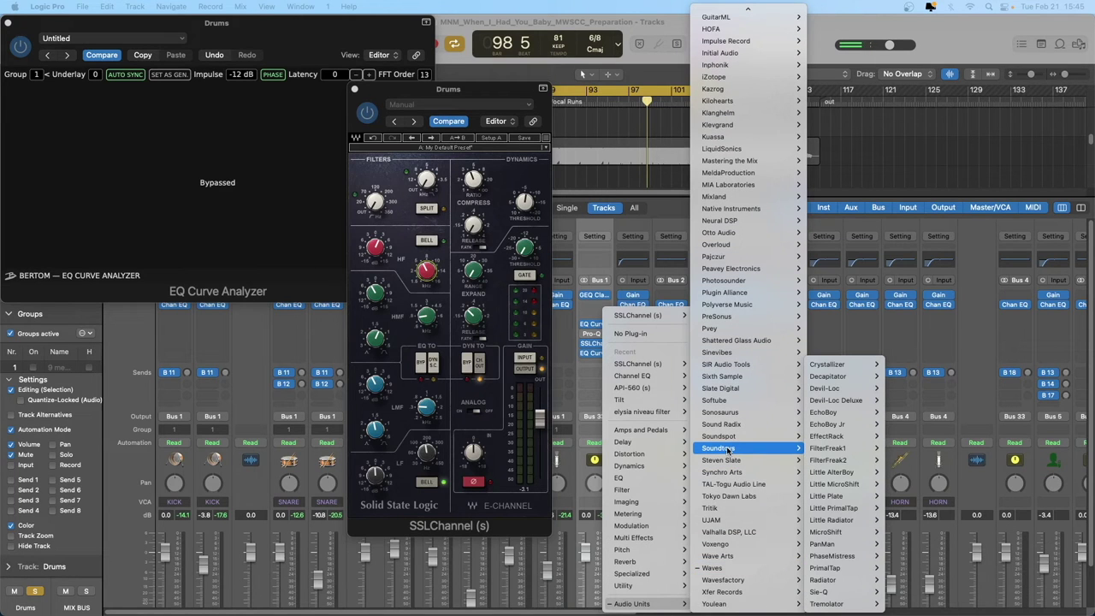
pyautogui.moveTo(828, 593)
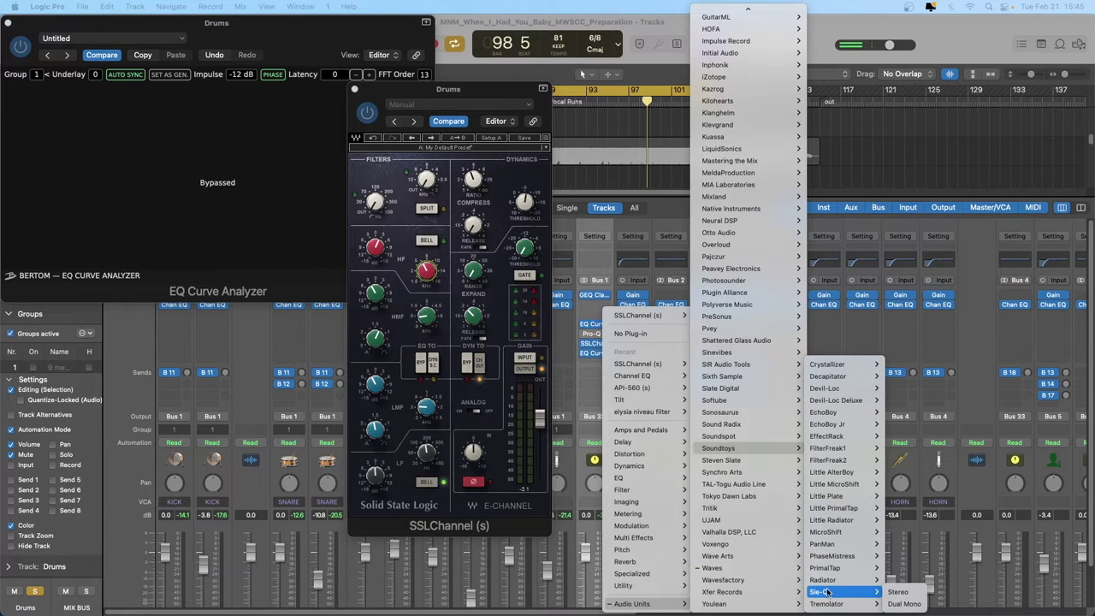
pyautogui.click(898, 592)
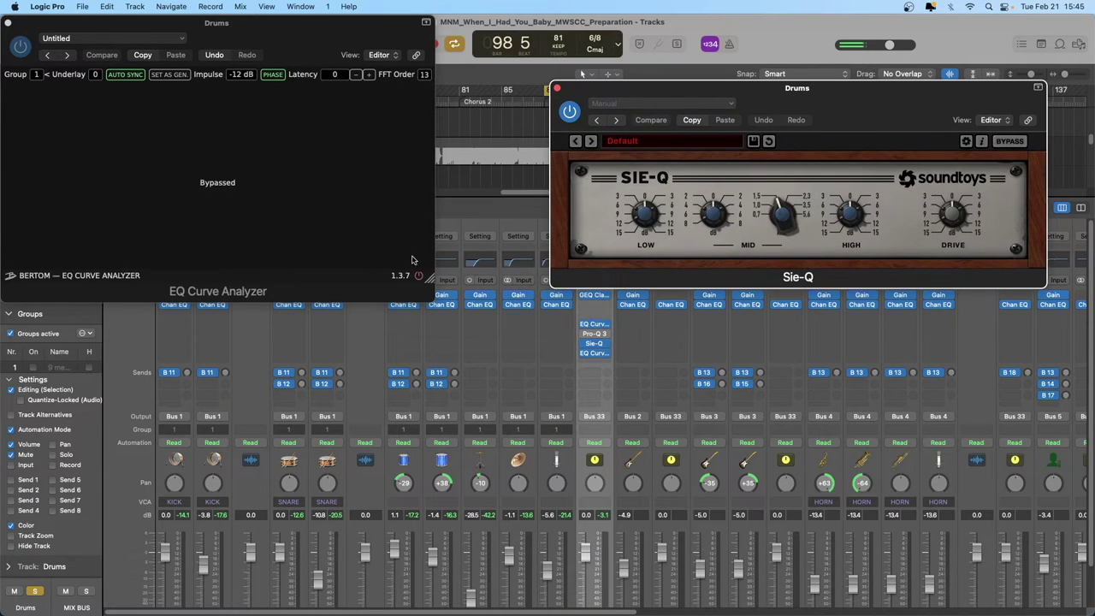
# Turn the EQ Curve Analyzer's processing back on, and boost the Sie-Q's Low band
pyautogui.click(418, 278)
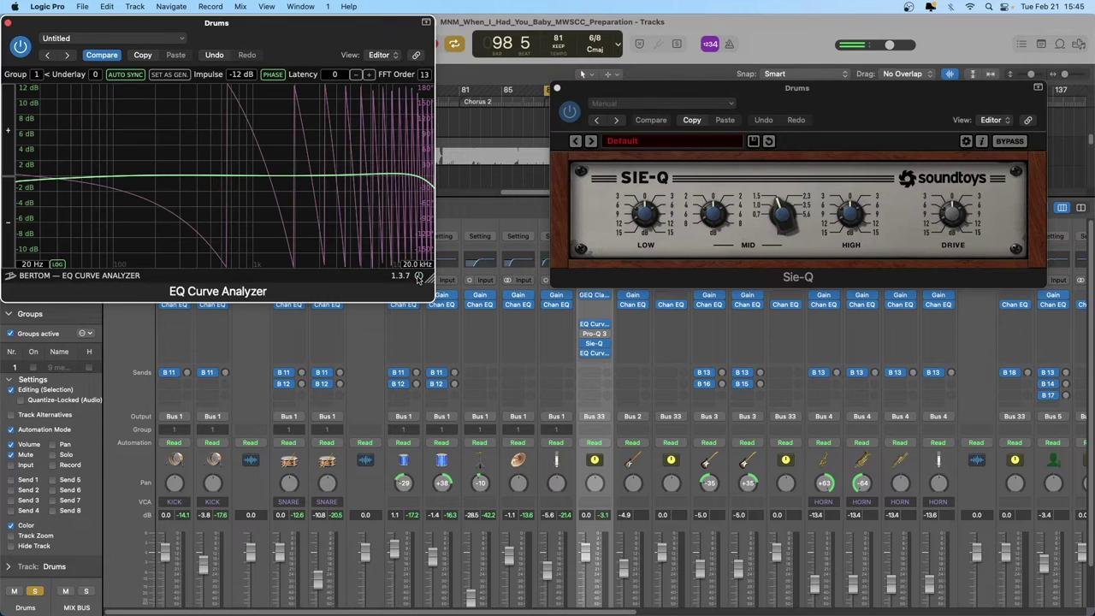
pyautogui.moveTo(738, 93); pyautogui.dragTo(667, 212)
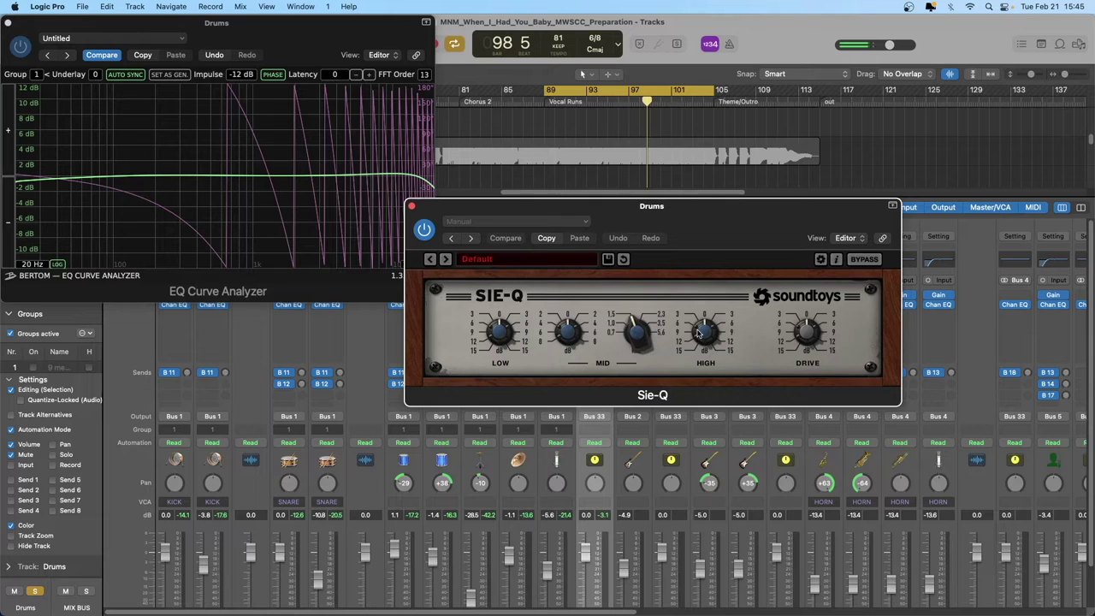
pyautogui.click(501, 332)
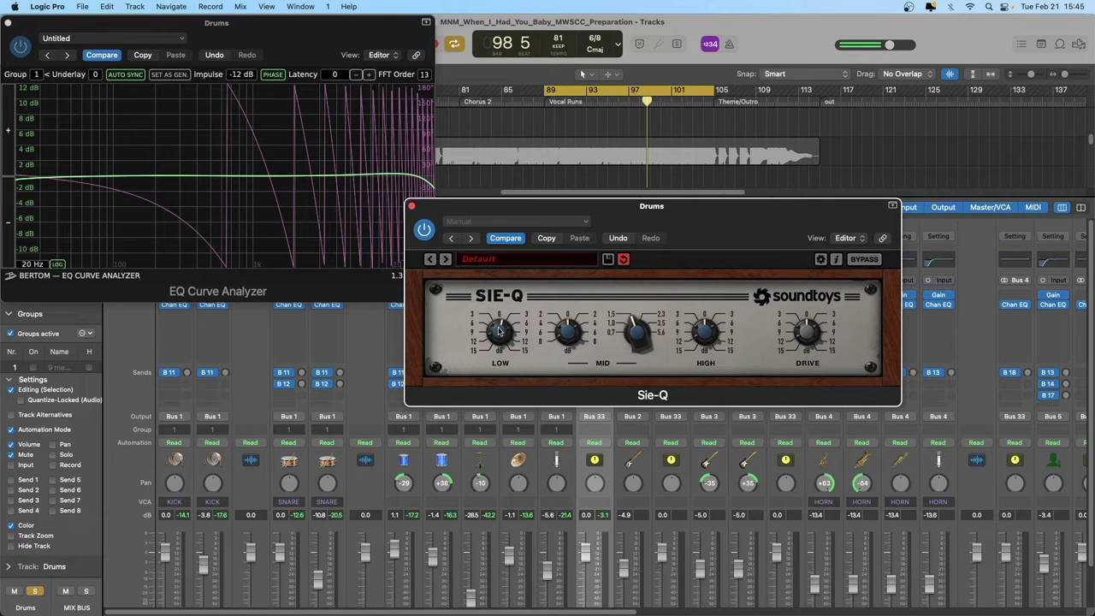
pyautogui.moveTo(502, 332)
pyautogui.mouseDown()
pyautogui.moveTo(501, 351)
pyautogui.moveTo(501, 319)
pyautogui.mouseUp()
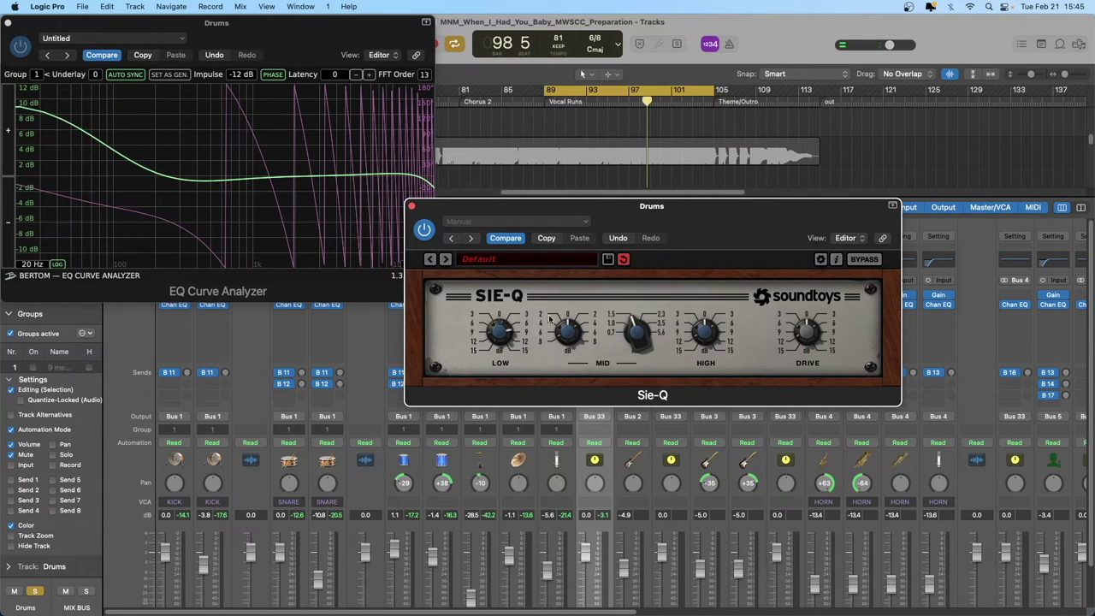
# Adjust the Sie-Q's High band to a cut, and boost its Mid band at about 2.3 kHz
pyautogui.scroll(10, 707, 337)
pyautogui.moveTo(707, 337); pyautogui.dragTo(706, 363)
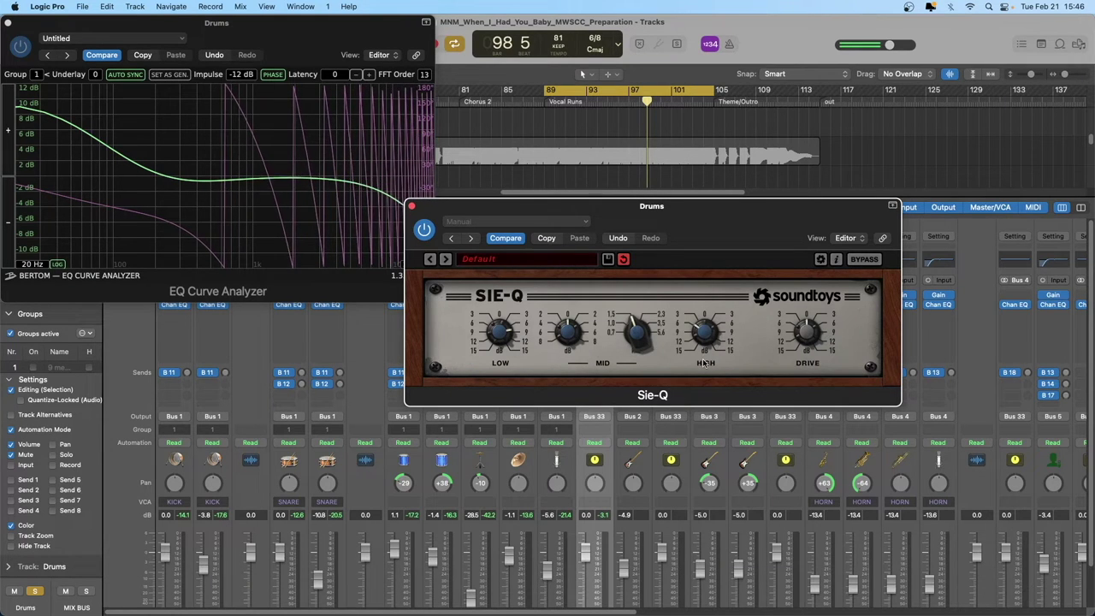
pyautogui.moveTo(635, 332); pyautogui.dragTo(568, 305)
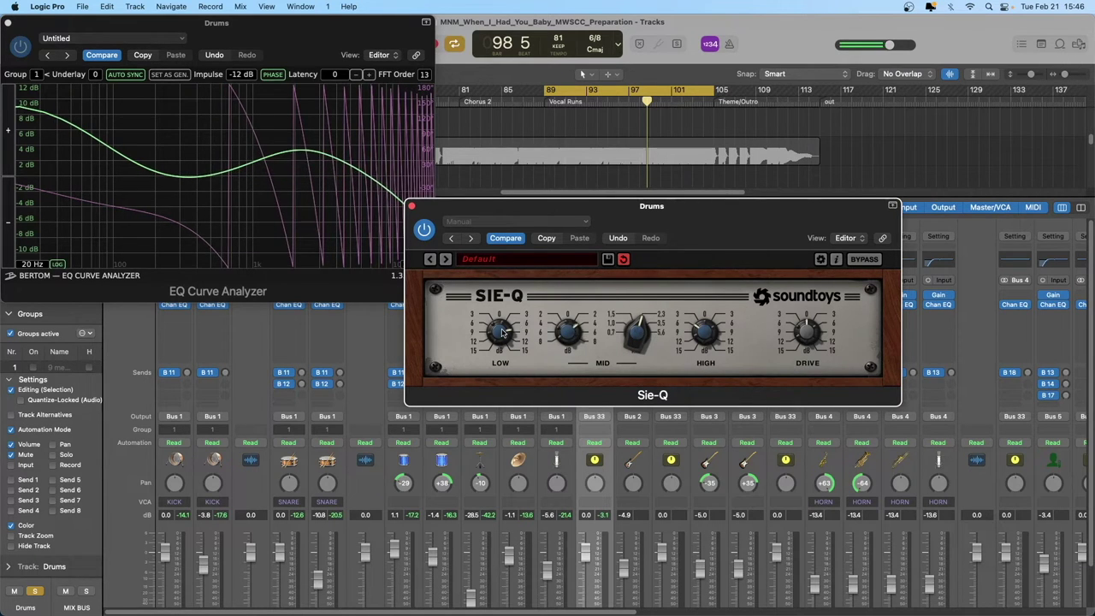
# Reset the Sie-Q's Low and High bands to 0, and try a stronger Mid boost followed by a cut at 5.6 kHz
pyautogui.keyDown('alt'); pyautogui.click(501, 334); pyautogui.keyUp('alt')
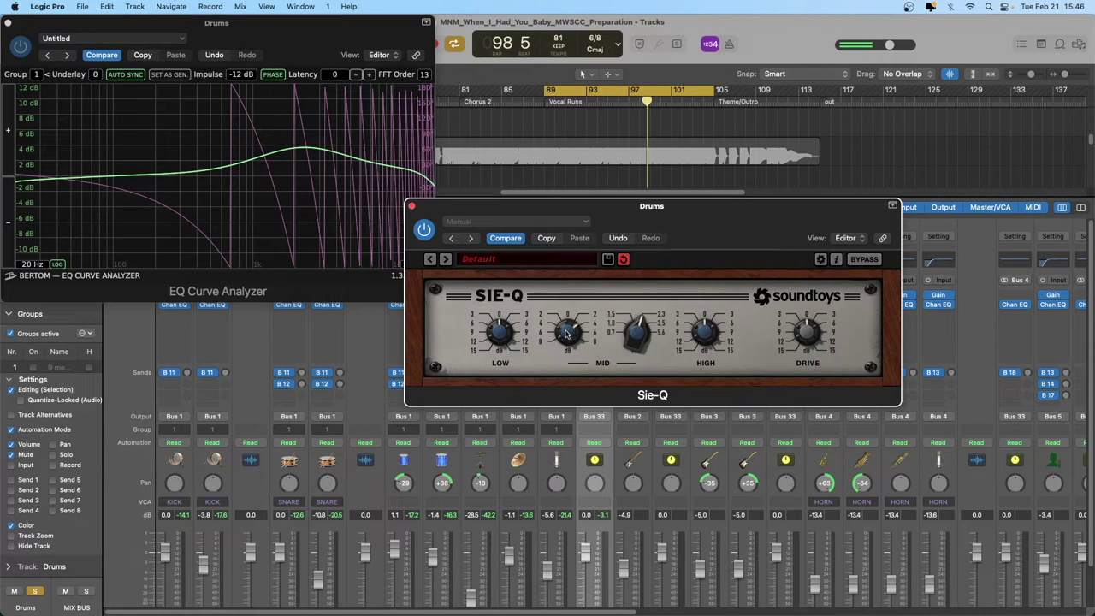
pyautogui.moveTo(565, 327); pyautogui.dragTo(565, 303)
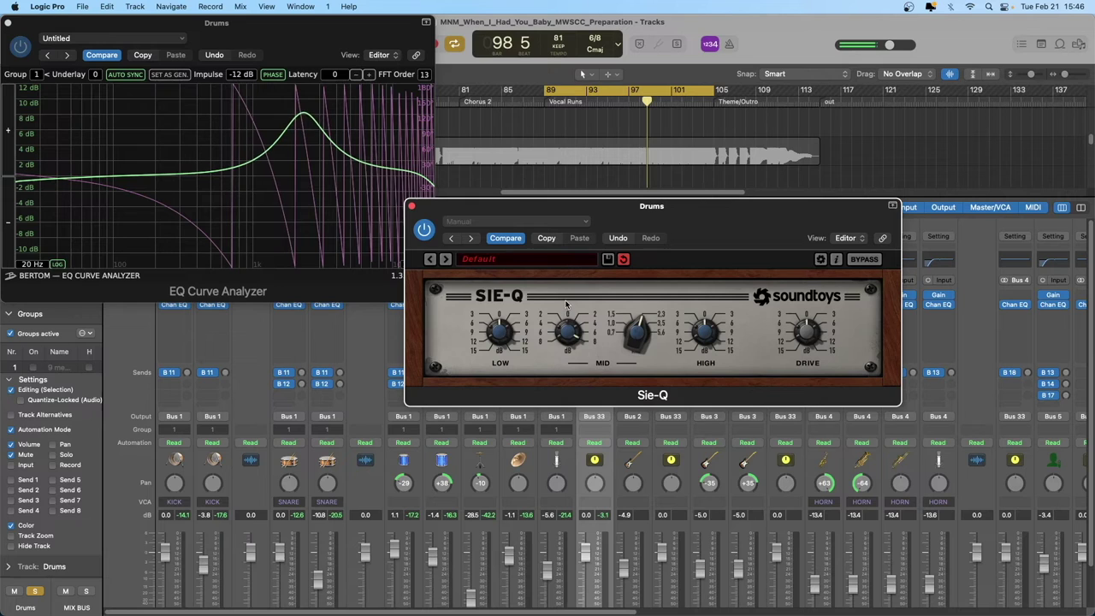
pyautogui.moveTo(642, 342)
pyautogui.mouseDown()
pyautogui.moveTo(639, 389)
pyautogui.moveTo(638, 330)
pyautogui.mouseUp()
pyautogui.moveTo(565, 331); pyautogui.dragTo(570, 418)
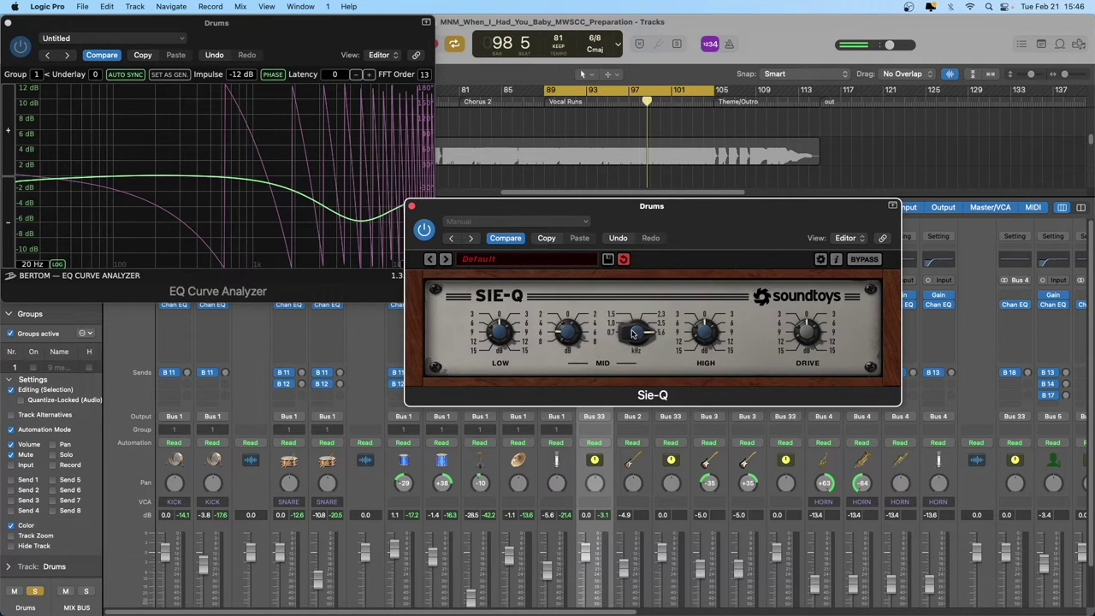
# Sweep the Sie-Q's Mid frequency down to 0.7 kHz, and move its window clear of the EQ Curve Analyzer
pyautogui.moveTo(634, 345); pyautogui.dragTo(637, 381)
pyautogui.moveTo(587, 208); pyautogui.dragTo(653, 211)
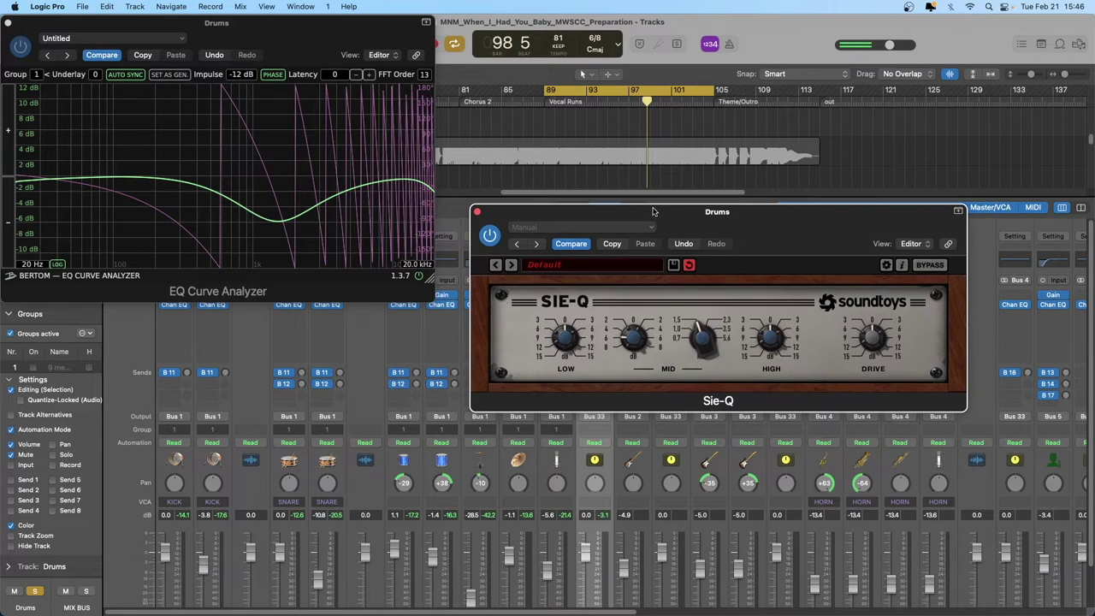
pyautogui.moveTo(701, 338); pyautogui.dragTo(700, 356)
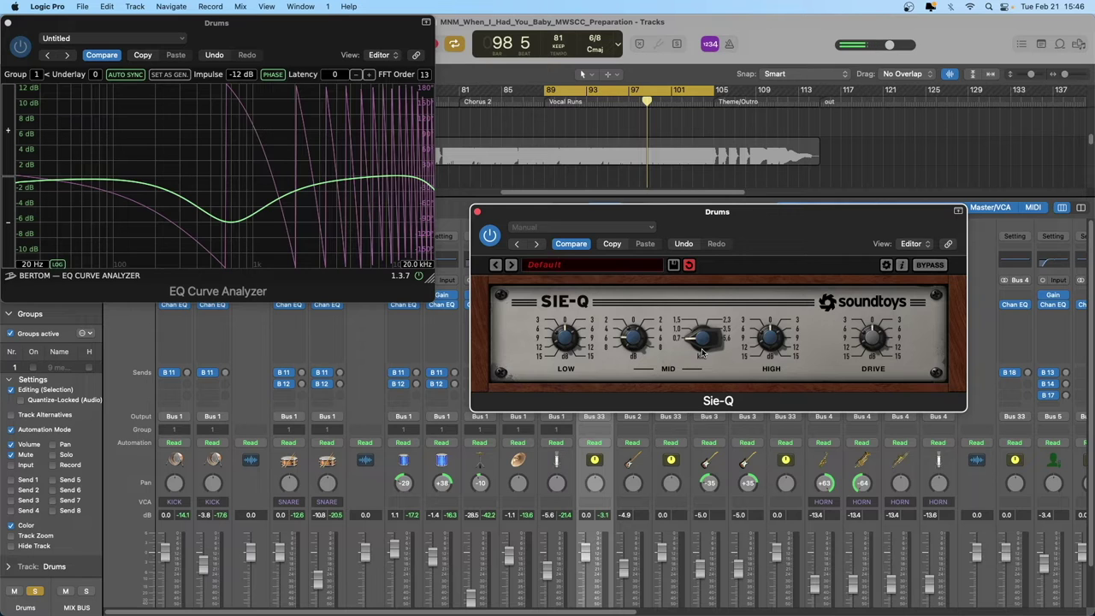
pyautogui.moveTo(674, 218); pyautogui.dragTo(672, 209)
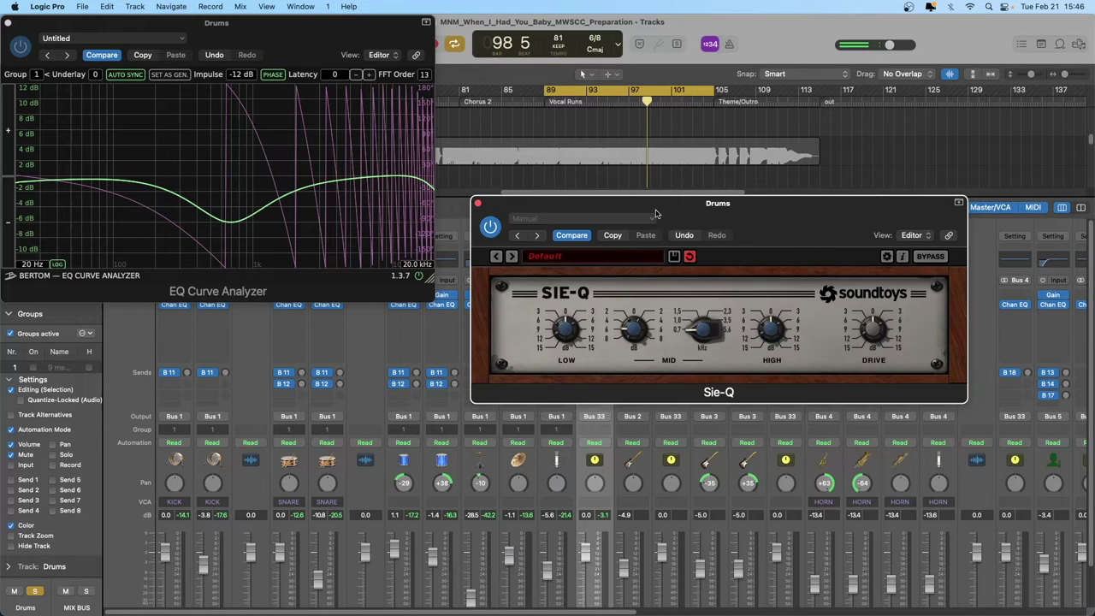
# Replace the Sie-Q on the Drums bus with the stereo Waves API-550B, and move its window clear of the EQ Curve Analyzer
pyautogui.click(477, 203)
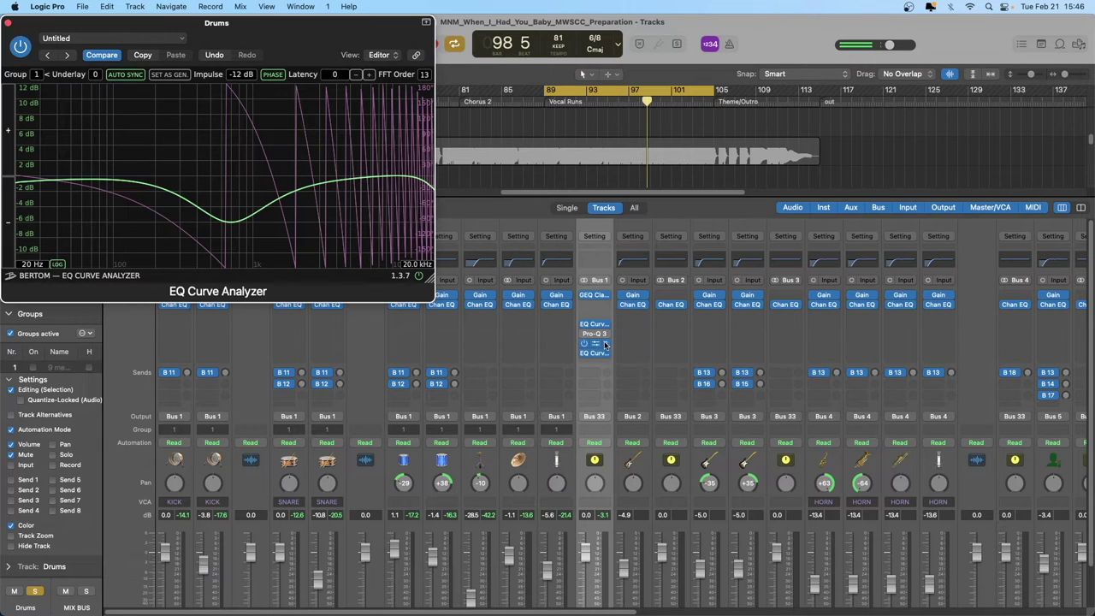
pyautogui.click(605, 345)
pyautogui.moveTo(637, 604)
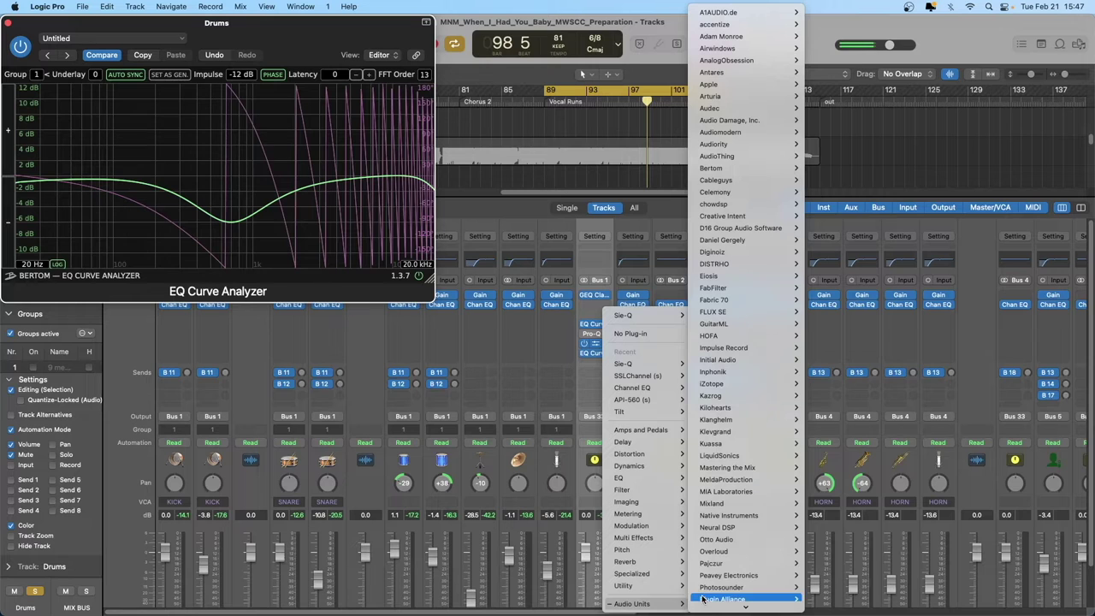
pyautogui.scroll(-6, 710, 595)
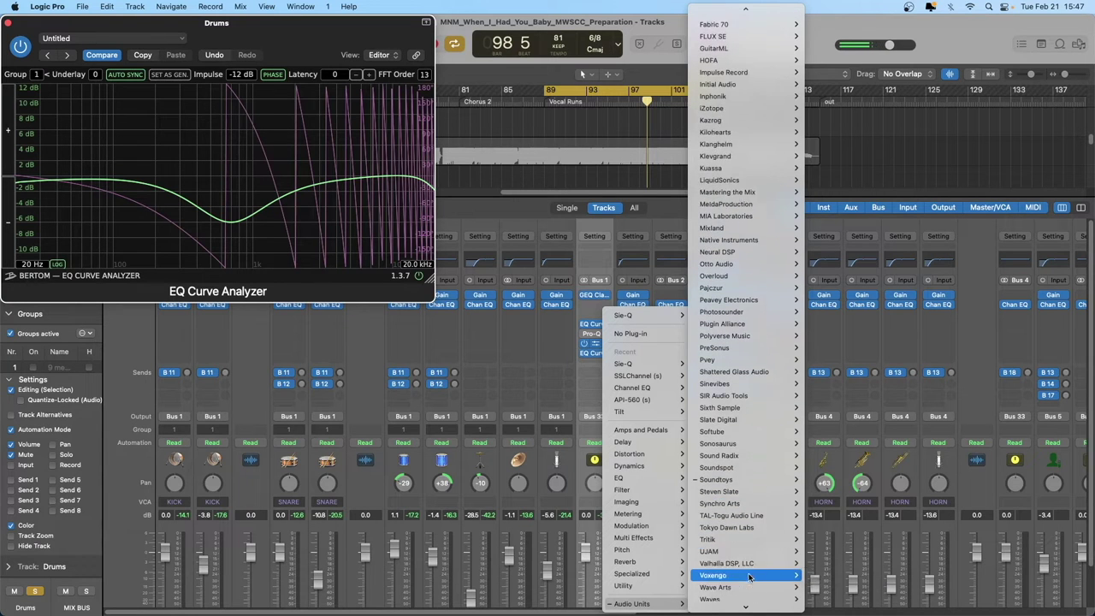
pyautogui.scroll(-1, 749, 578)
pyautogui.moveTo(737, 567)
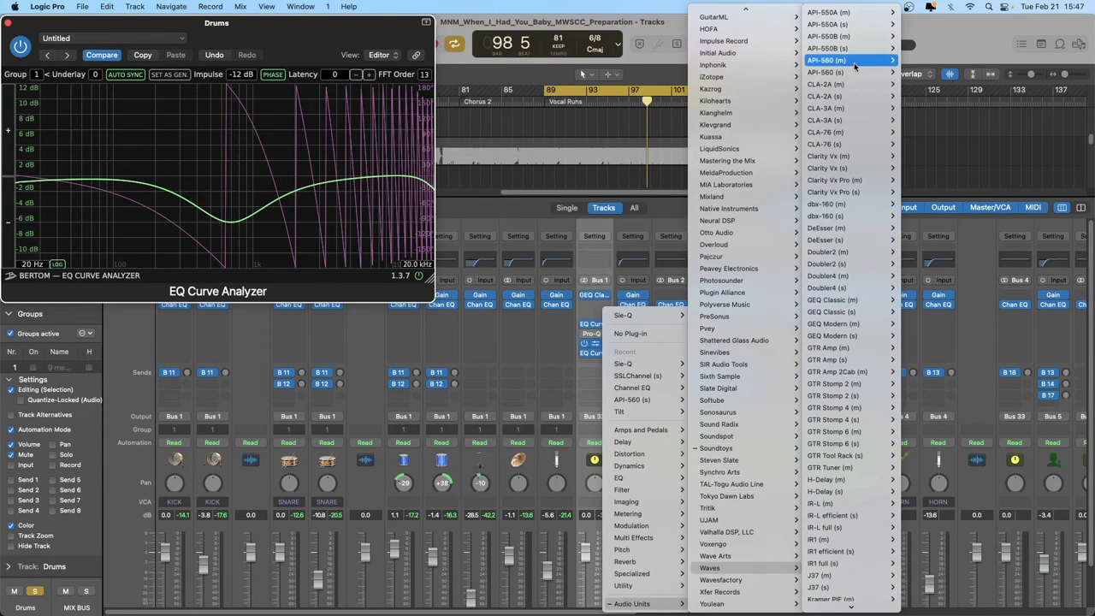
pyautogui.moveTo(848, 52)
pyautogui.click(914, 48)
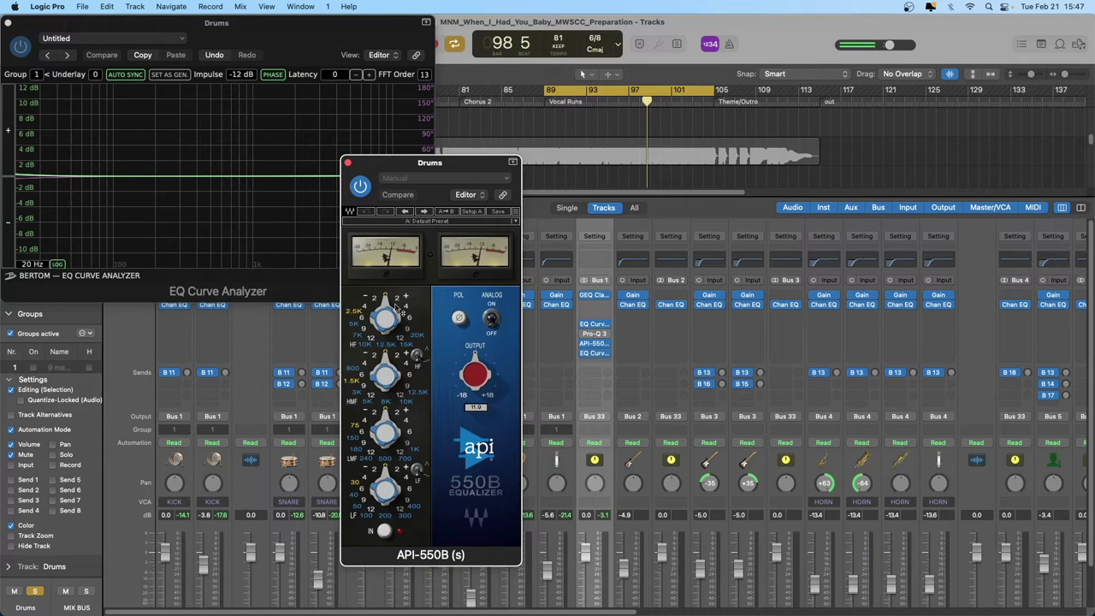
pyautogui.moveTo(399, 166); pyautogui.dragTo(528, 166)
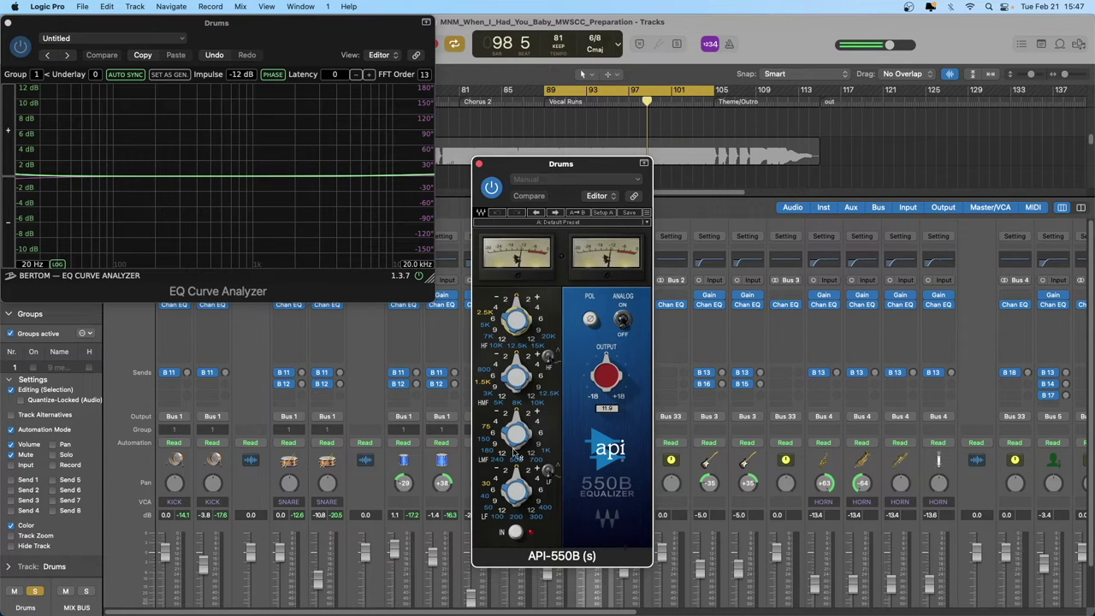
# Try a 2 dB cut on the API-550B's HF band, and set the band to a boost at 12.5 kHz
pyautogui.moveTo(523, 299)
pyautogui.moveTo(524, 301)
pyautogui.mouseDown()
pyautogui.moveTo(523, 278)
pyautogui.moveTo(524, 301)
pyautogui.moveTo(524, 291)
pyautogui.mouseUp()
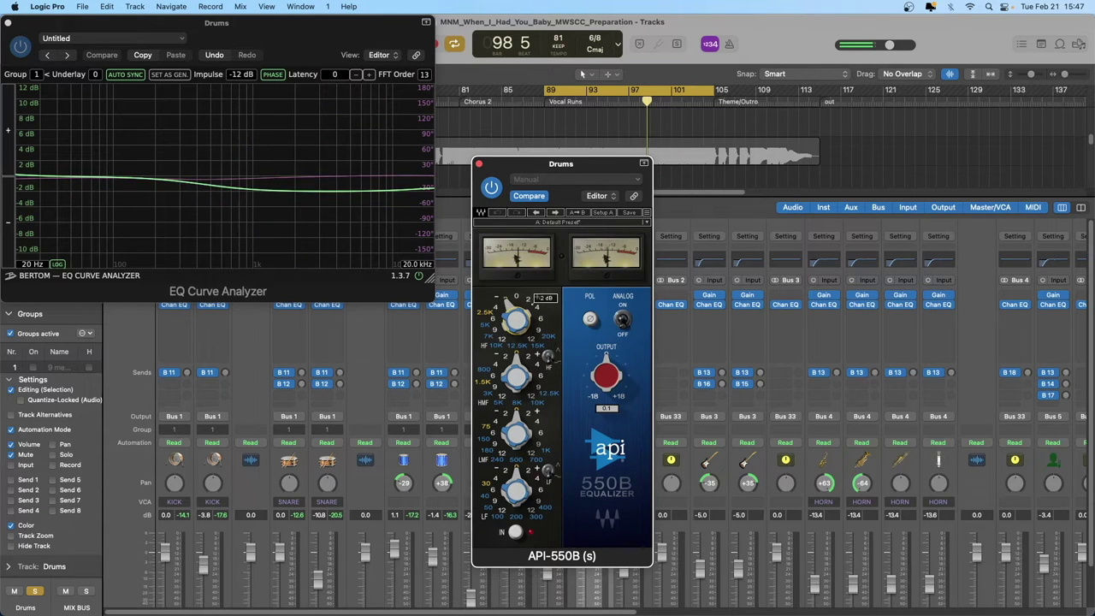
pyautogui.moveTo(516, 323)
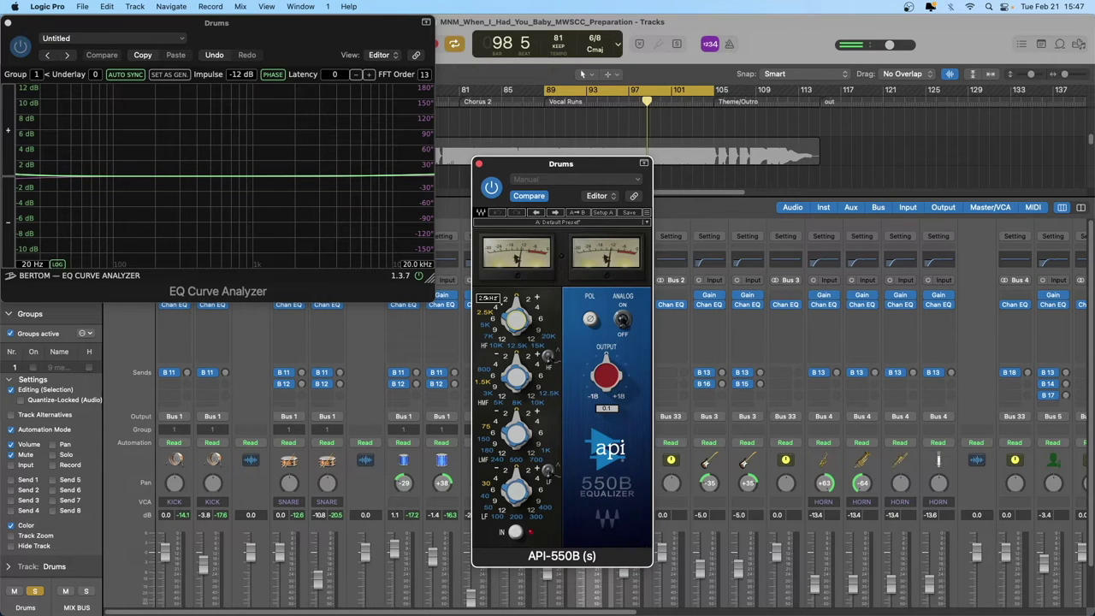
pyautogui.moveTo(516, 324); pyautogui.dragTo(516, 314)
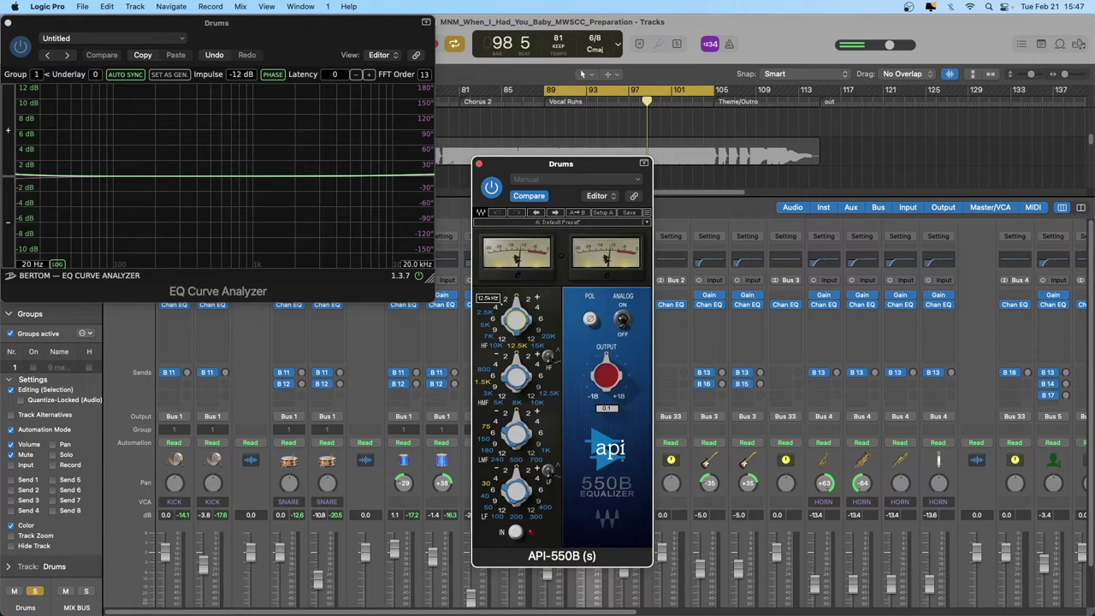
pyautogui.click(516, 318)
pyautogui.moveTo(516, 318); pyautogui.dragTo(515, 313)
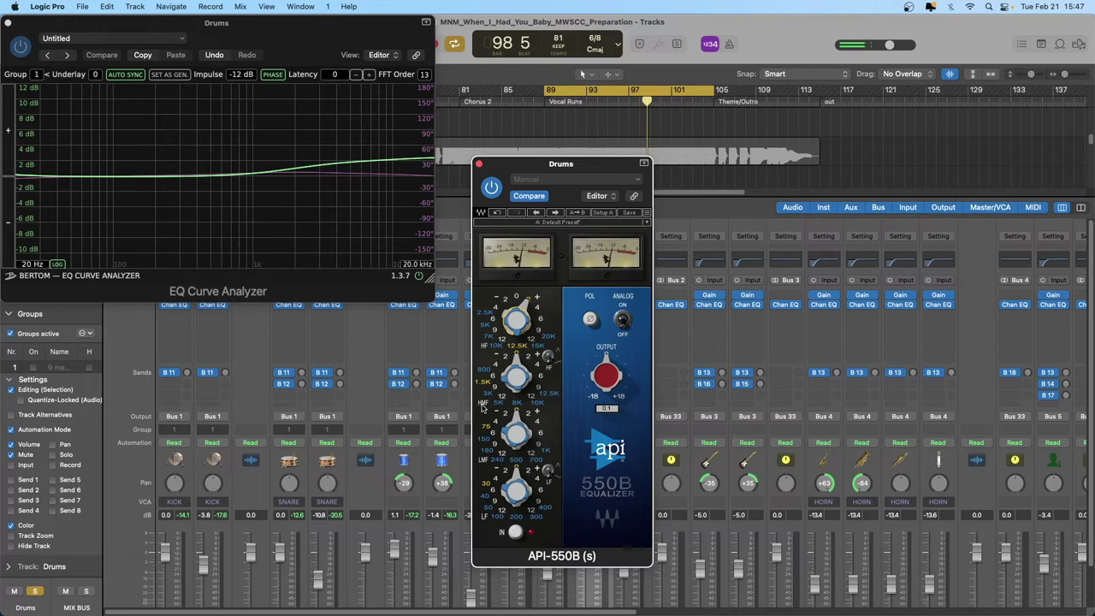
# Boost the API-550B's HMF band at 8 kHz and its LMF band at 180 Hz
pyautogui.click(510, 380)
pyautogui.moveTo(511, 380); pyautogui.dragTo(521, 358)
pyautogui.click(521, 364)
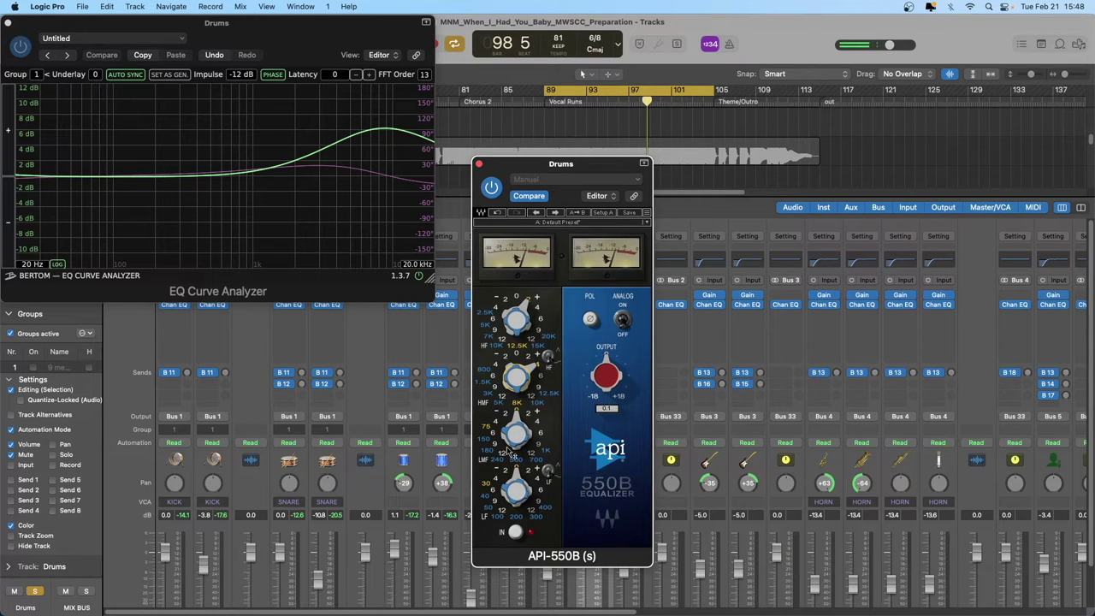
pyautogui.moveTo(519, 436); pyautogui.dragTo(537, 415)
pyautogui.moveTo(537, 423)
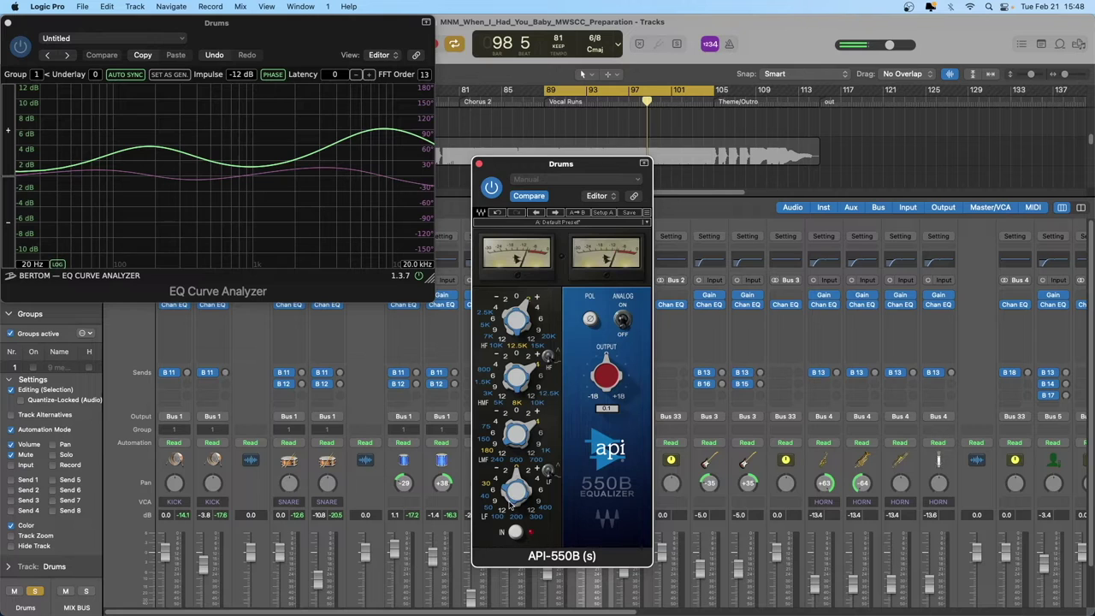
# Set the API-550B's LF band to 50 Hz and cut it
pyautogui.click(514, 492)
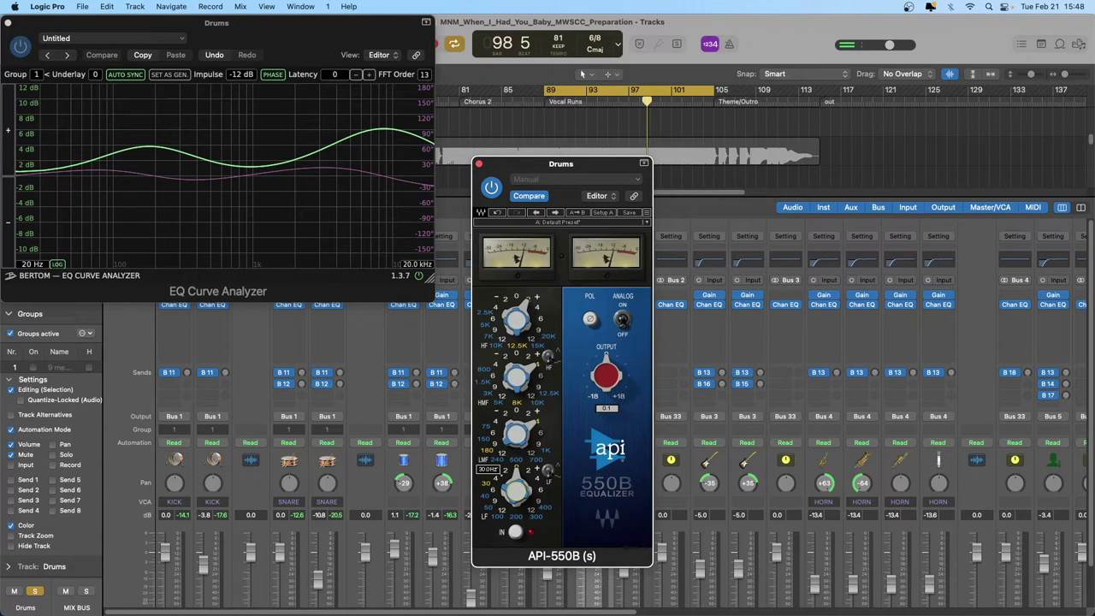
pyautogui.moveTo(513, 492)
pyautogui.mouseDown()
pyautogui.moveTo(513, 469)
pyautogui.moveTo(516, 501)
pyautogui.mouseUp()
pyautogui.click(515, 487)
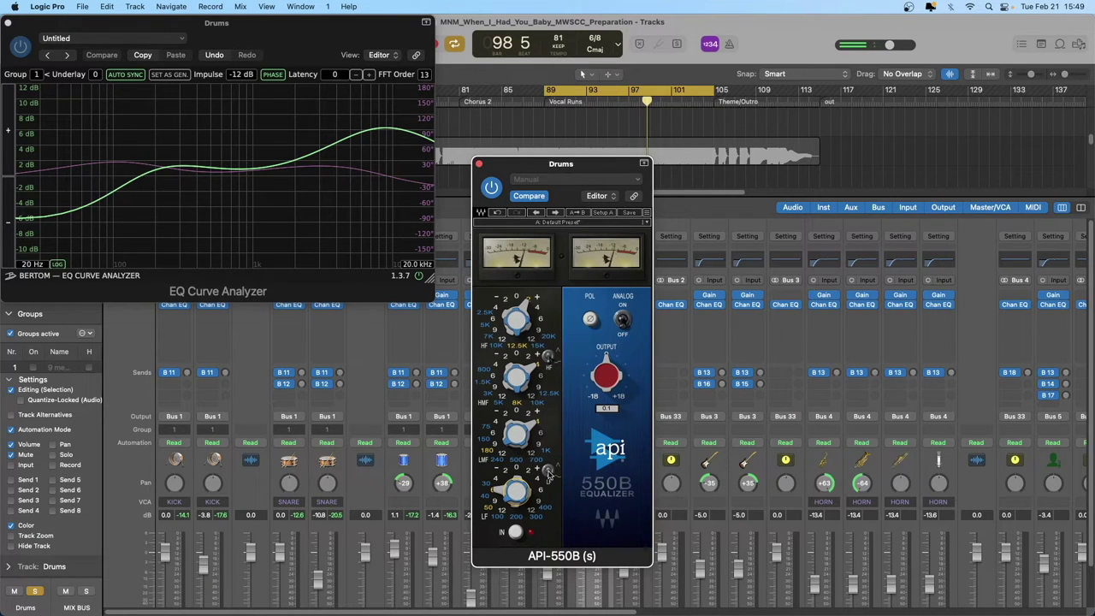
# Try the API-550B's HF and LF shape switches, and return both bands to shelf
pyautogui.click(548, 356)
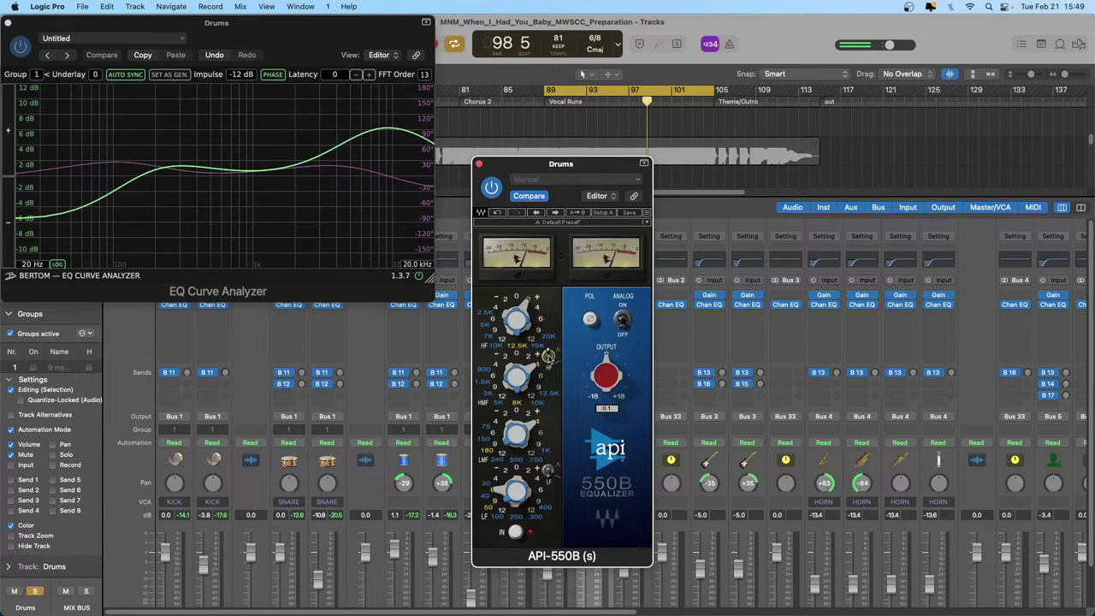
pyautogui.click(548, 356)
pyautogui.click(550, 473)
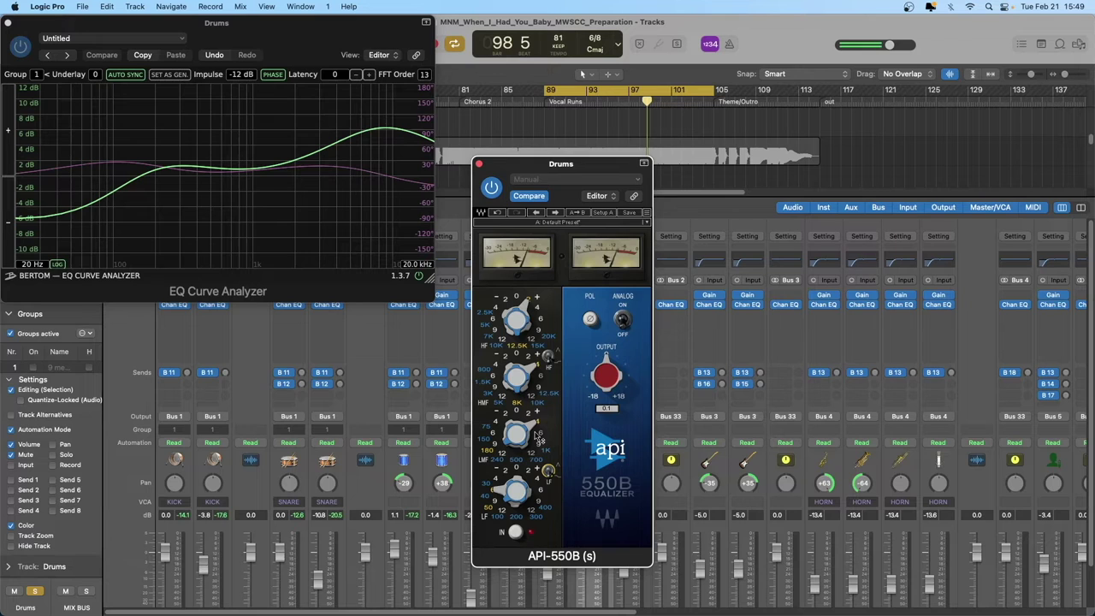
pyautogui.moveTo(538, 436)
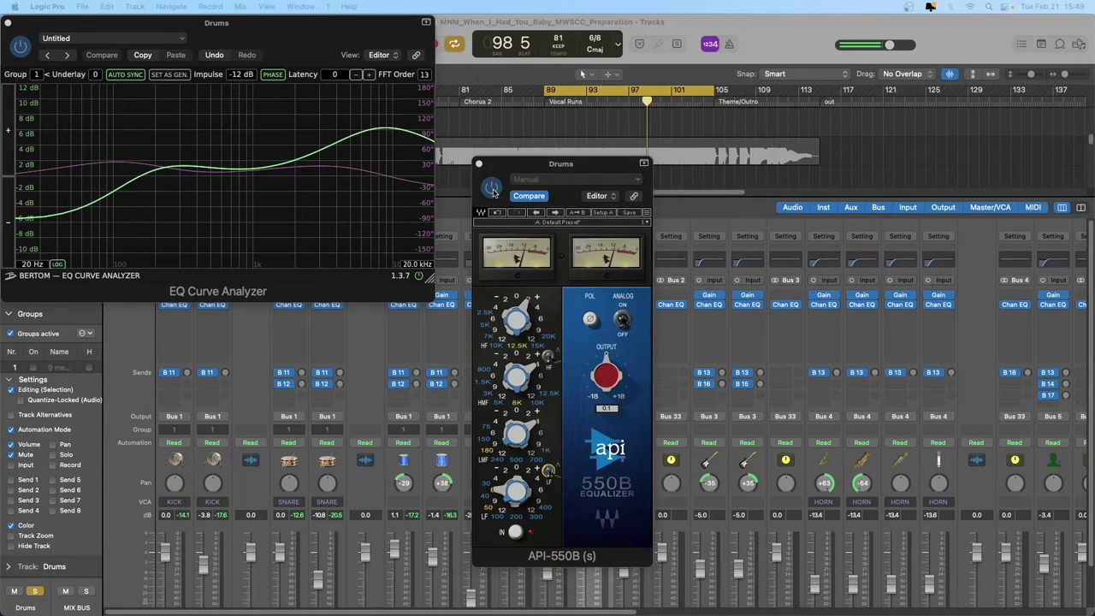
# Bypass the API-550B, close its window, and open the Pro-Q 3 on the Drums bus
pyautogui.click(497, 192)
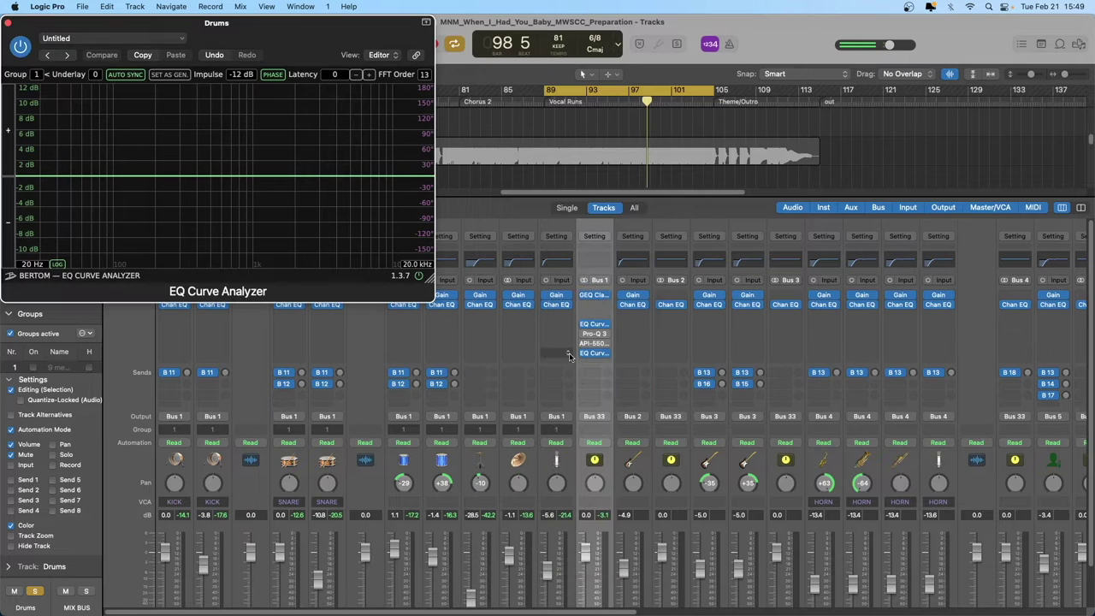
pyautogui.click(479, 165)
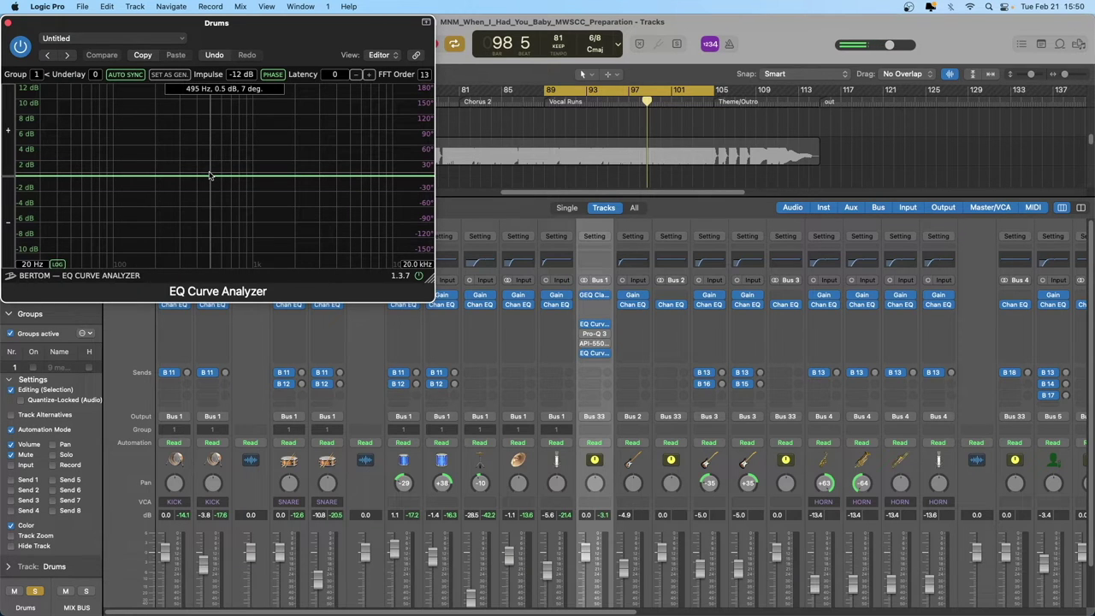
pyautogui.moveTo(209, 175); pyautogui.dragTo(210, 175)
pyautogui.click(591, 332)
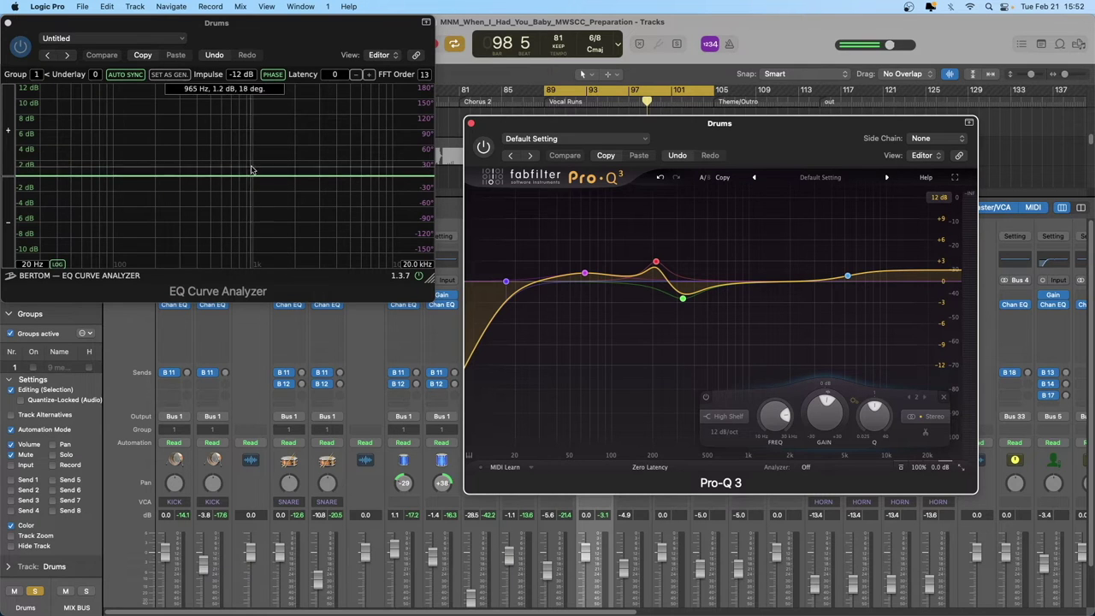
# Raise the Pro-Q 3's high shelf, and add a boost near 560 Hz, a 3.26 dB cut at 1038.5 Hz and a narrow boost near 2 kHz
pyautogui.moveTo(847, 275); pyautogui.dragTo(845, 264)
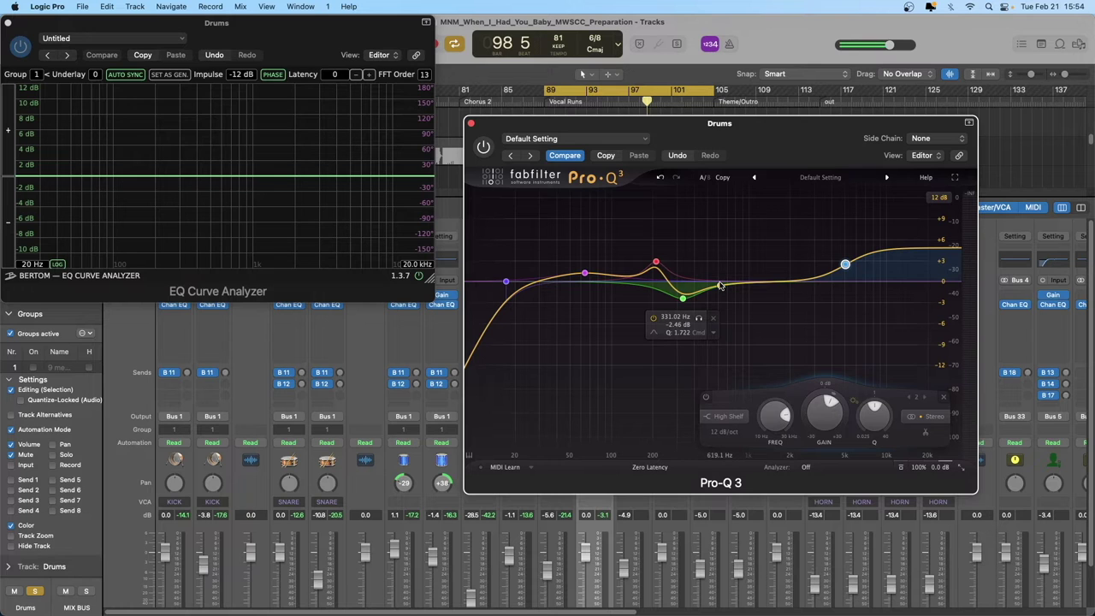
pyautogui.moveTo(721, 288); pyautogui.dragTo(786, 257)
pyautogui.click(801, 283)
pyautogui.moveTo(834, 417); pyautogui.dragTo(818, 342)
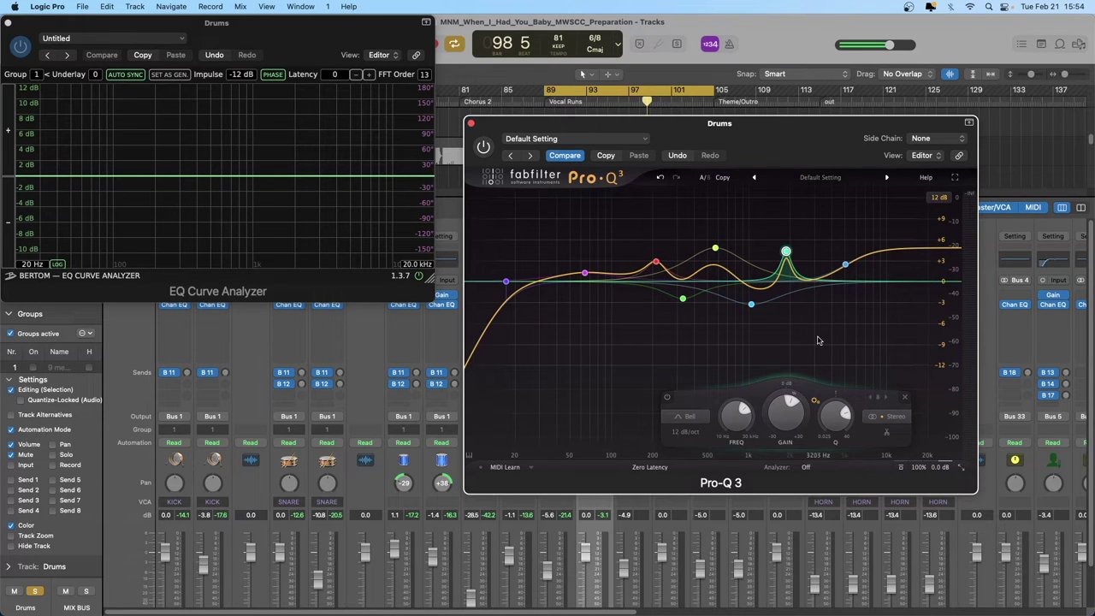
pyautogui.moveTo(582, 254)
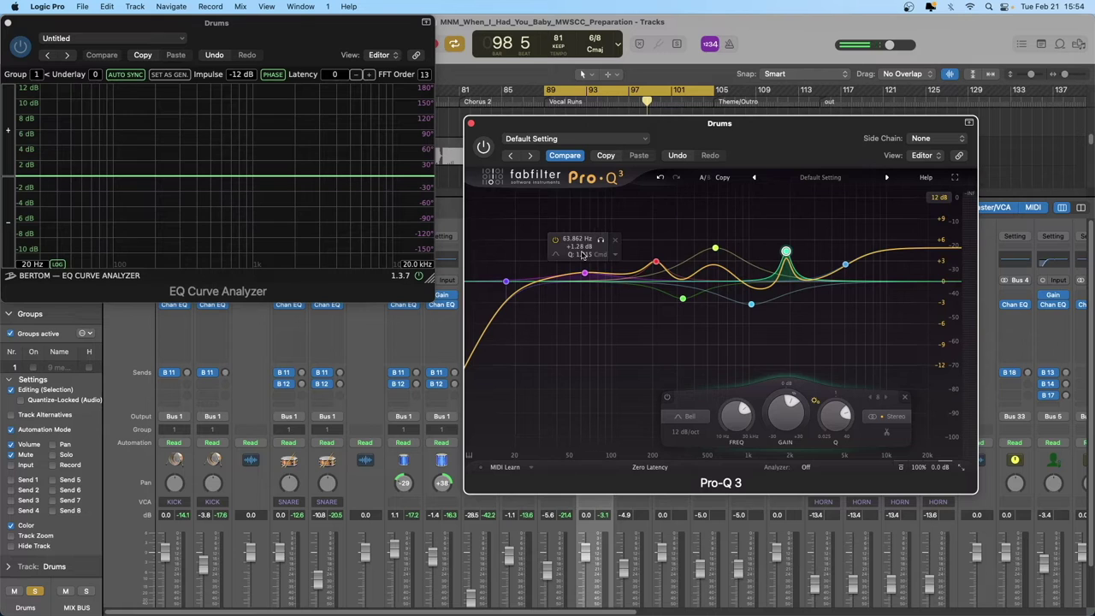
pyautogui.moveTo(728, 285)
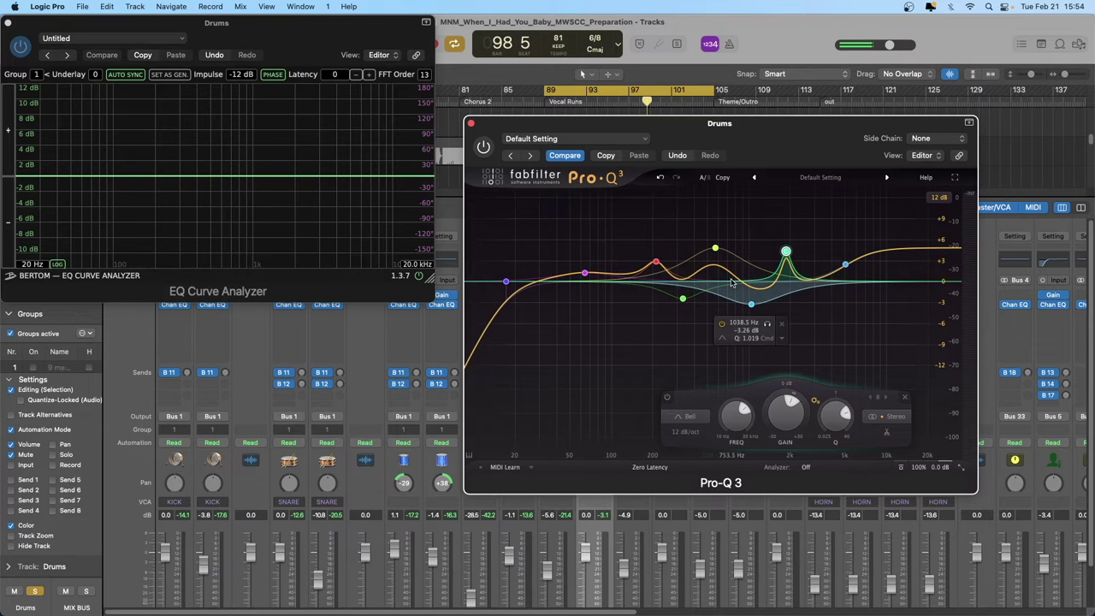
pyautogui.moveTo(682, 272)
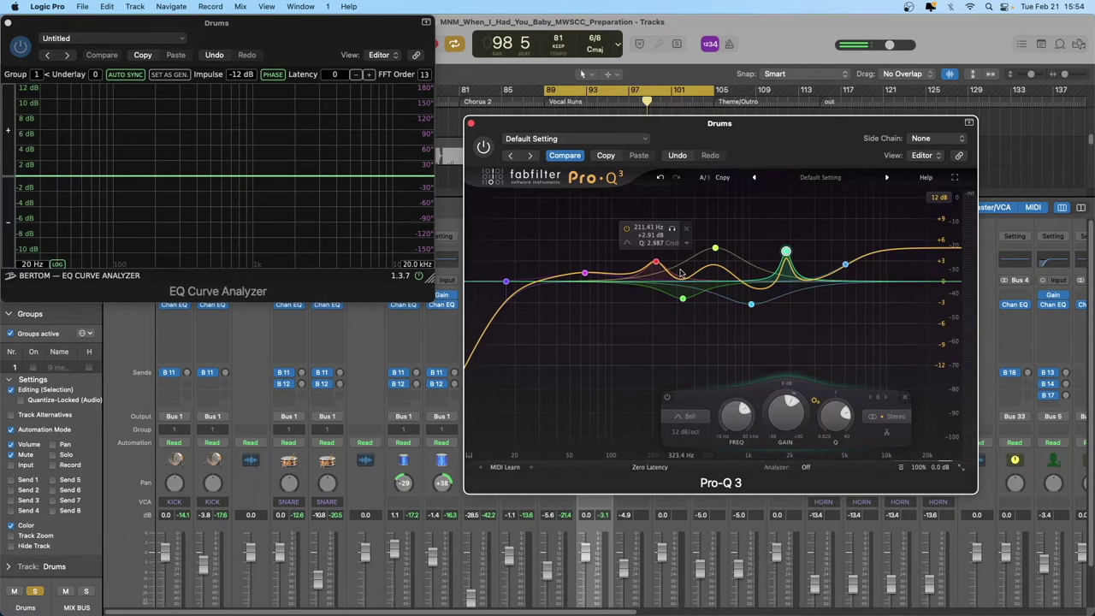
# Turn the Pro-Q 3 back on, and set its processing mode to Linear Phase
pyautogui.click(484, 147)
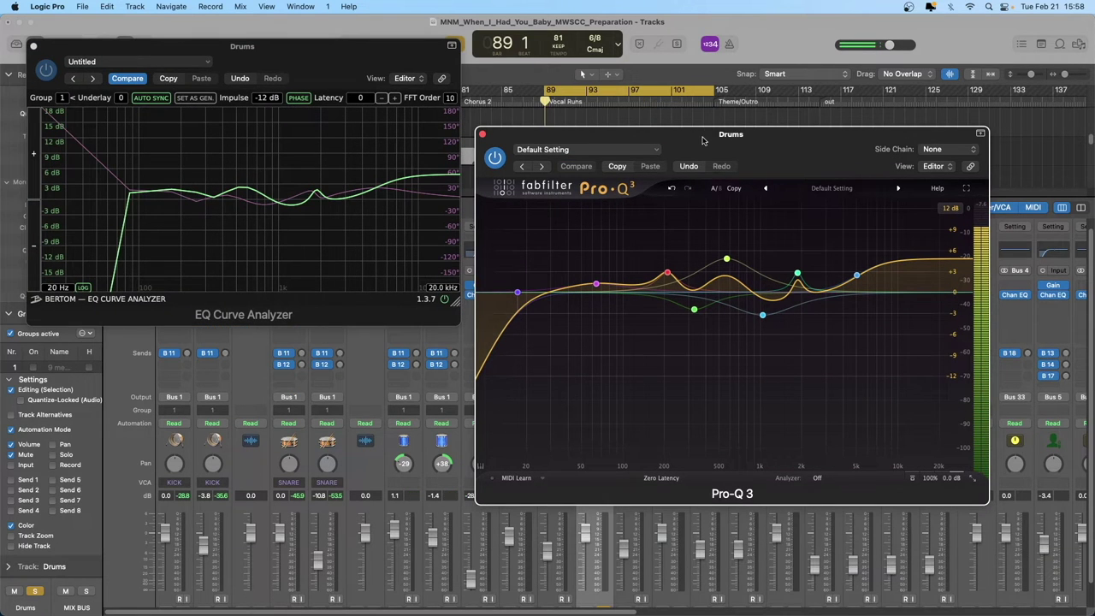
pyautogui.moveTo(703, 139); pyautogui.dragTo(682, 147)
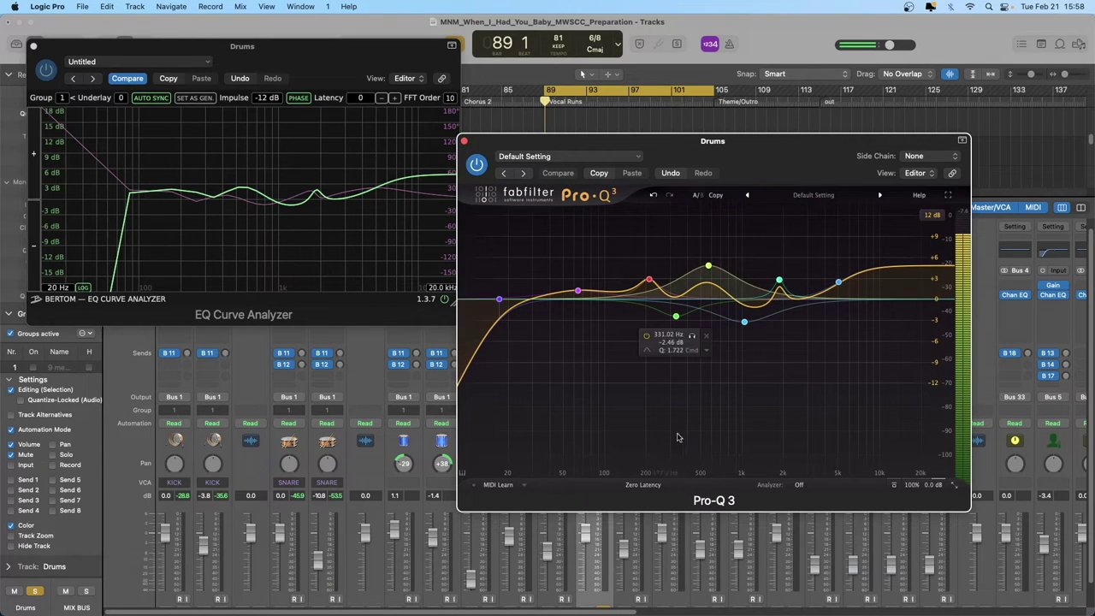
pyautogui.click(642, 485)
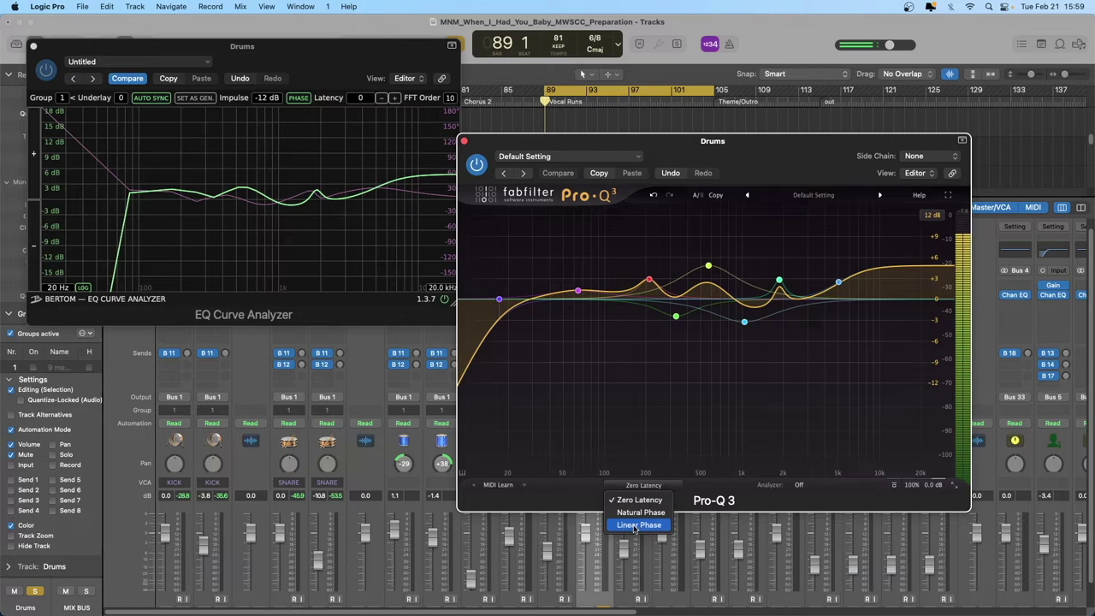
pyautogui.click(639, 525)
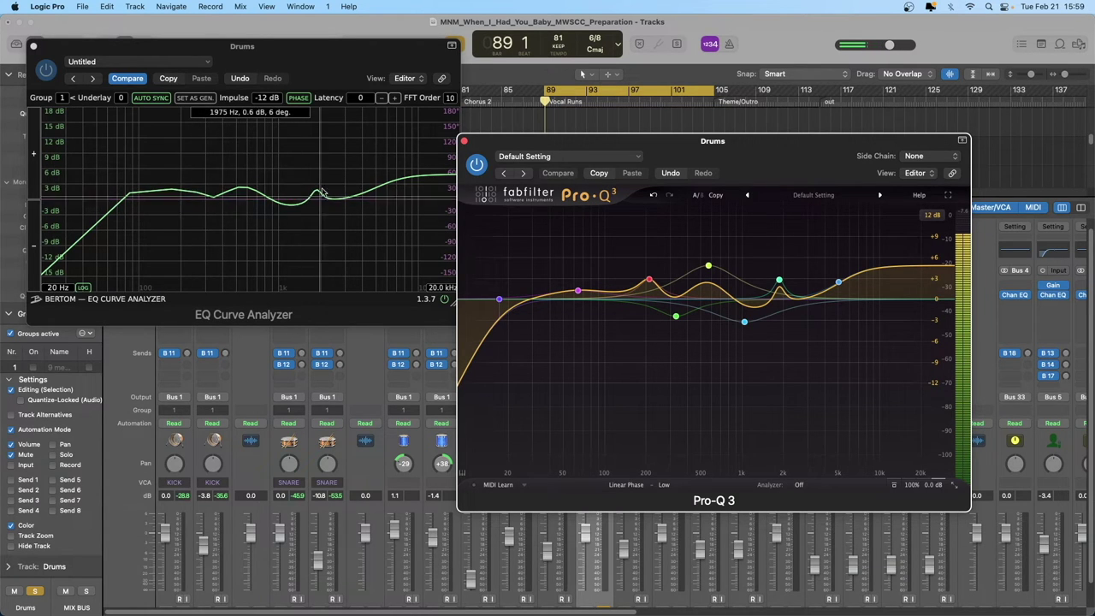
# Try a +12.70 dB boost and a high-frequency cut with Pro-Q 3's 560 Hz band, settle it near 111 Hz at -0.24 dB, and soften the 1 kHz cut
pyautogui.moveTo(709, 266); pyautogui.dragTo(706, 212)
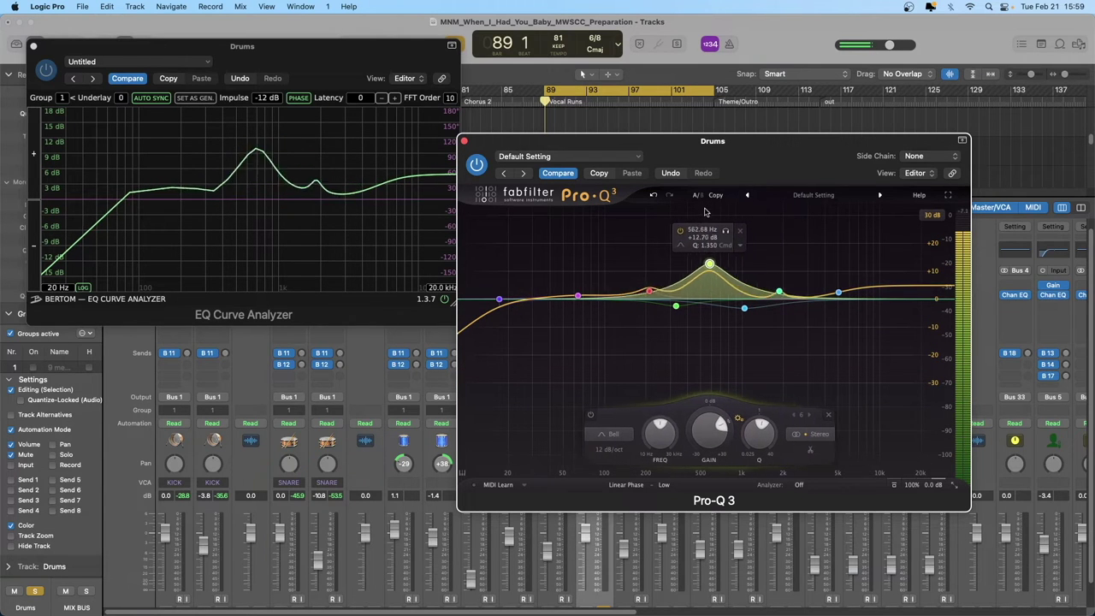
pyautogui.moveTo(709, 264); pyautogui.dragTo(845, 355)
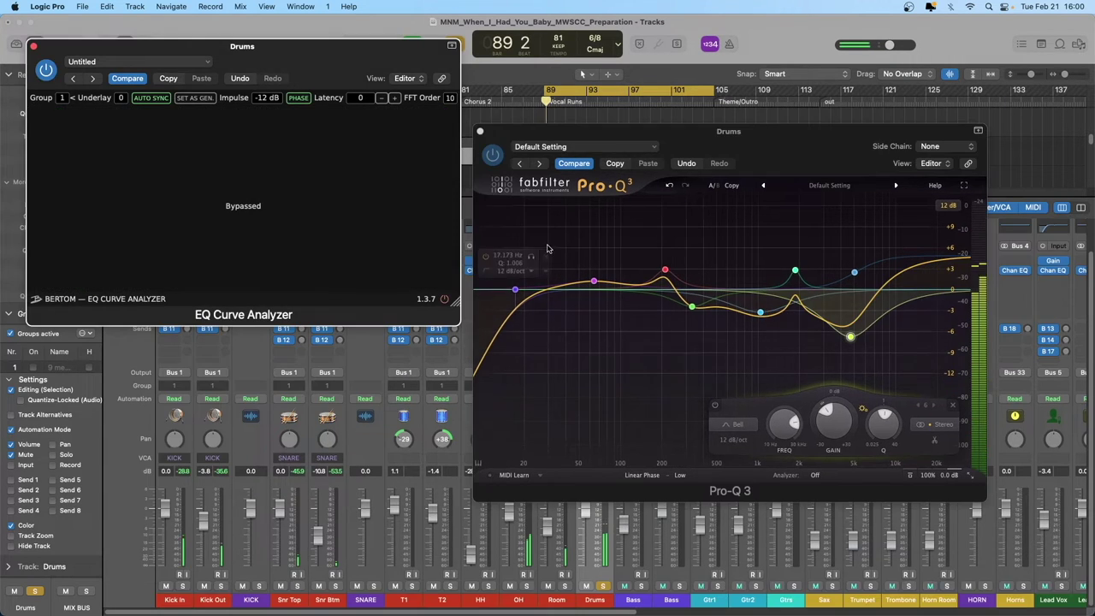
pyautogui.moveTo(861, 345); pyautogui.dragTo(623, 293)
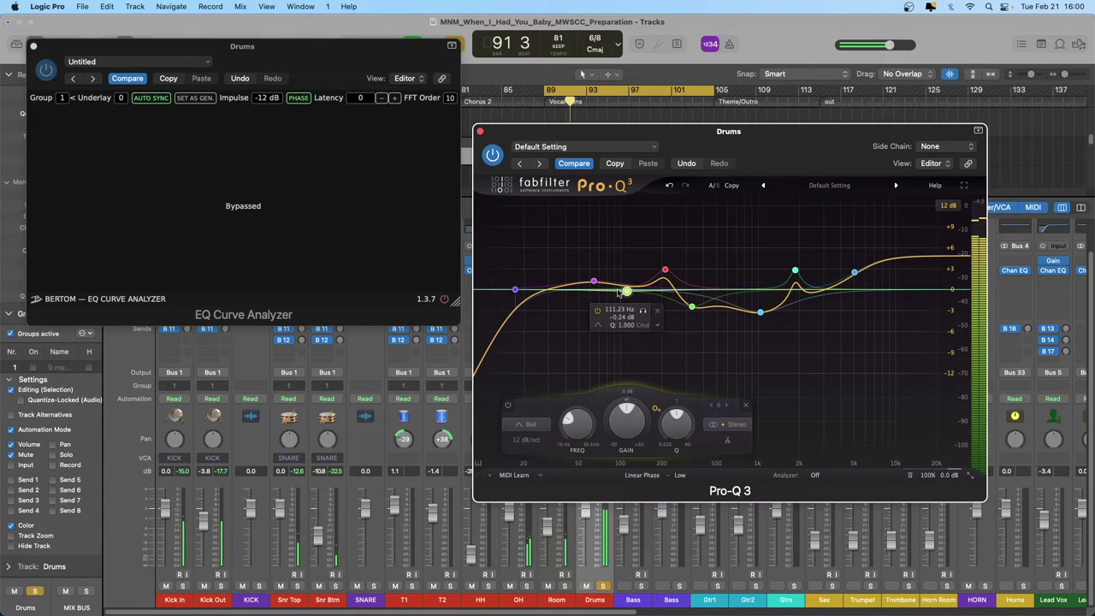
pyautogui.moveTo(760, 311); pyautogui.dragTo(745, 295)
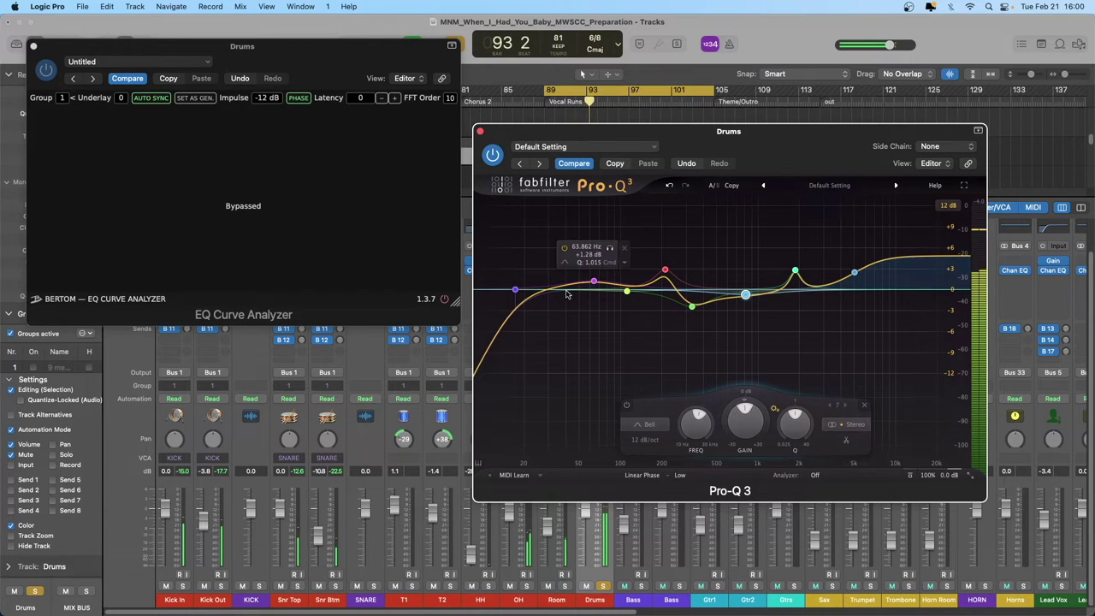
# Compare the Pro-Q 3's Zero Latency mode with Linear Phase during playback, leave it on Linear Phase, and stop playback
pyautogui.click(642, 475)
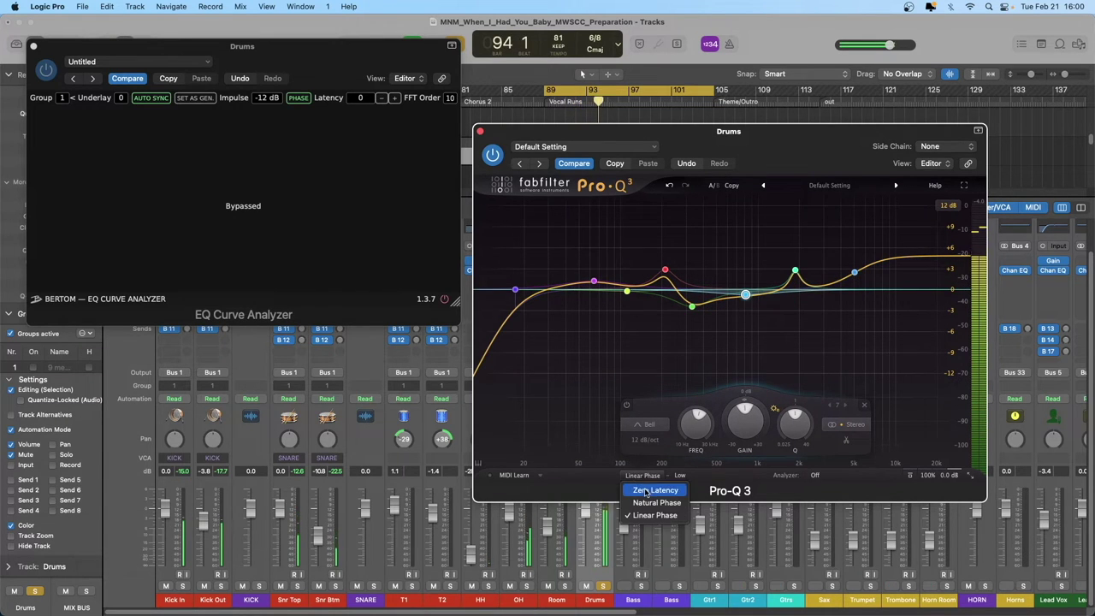
pyautogui.click(645, 491)
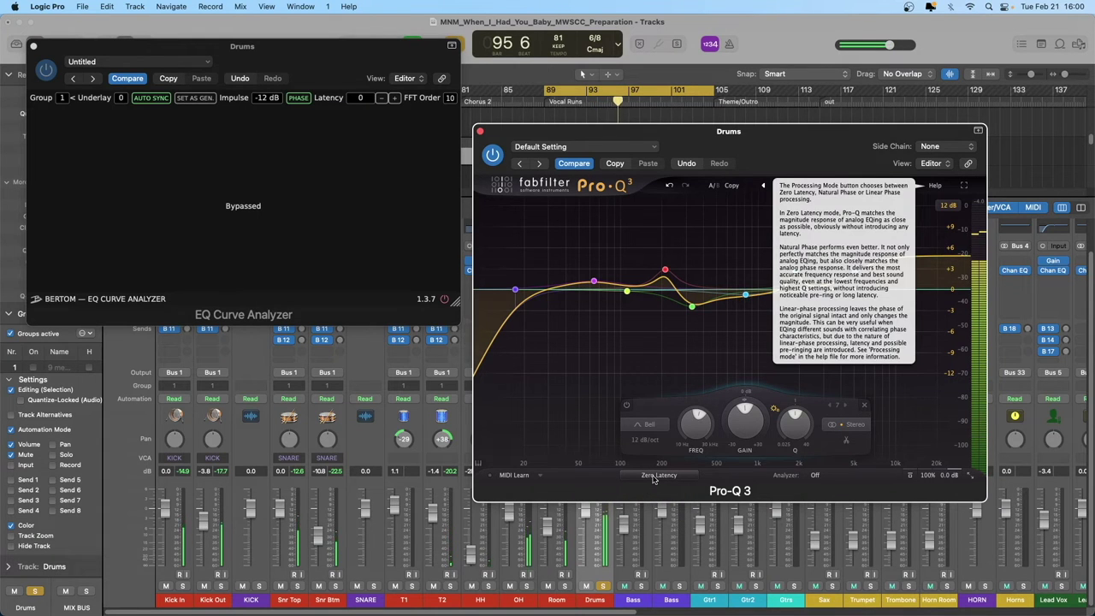
pyautogui.click(653, 477)
pyautogui.click(655, 516)
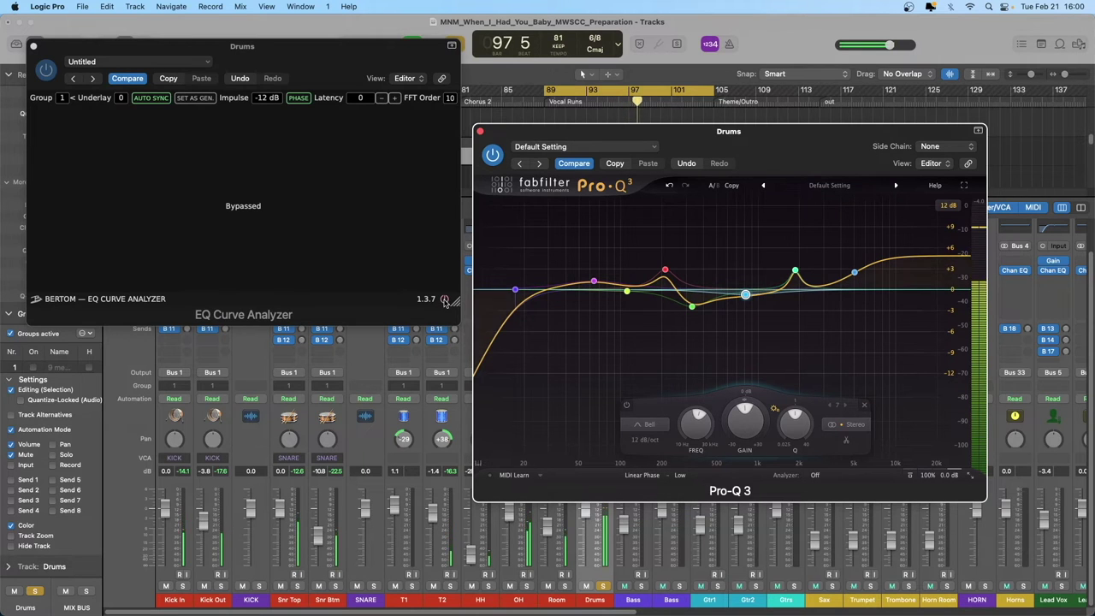
pyautogui.press('space')
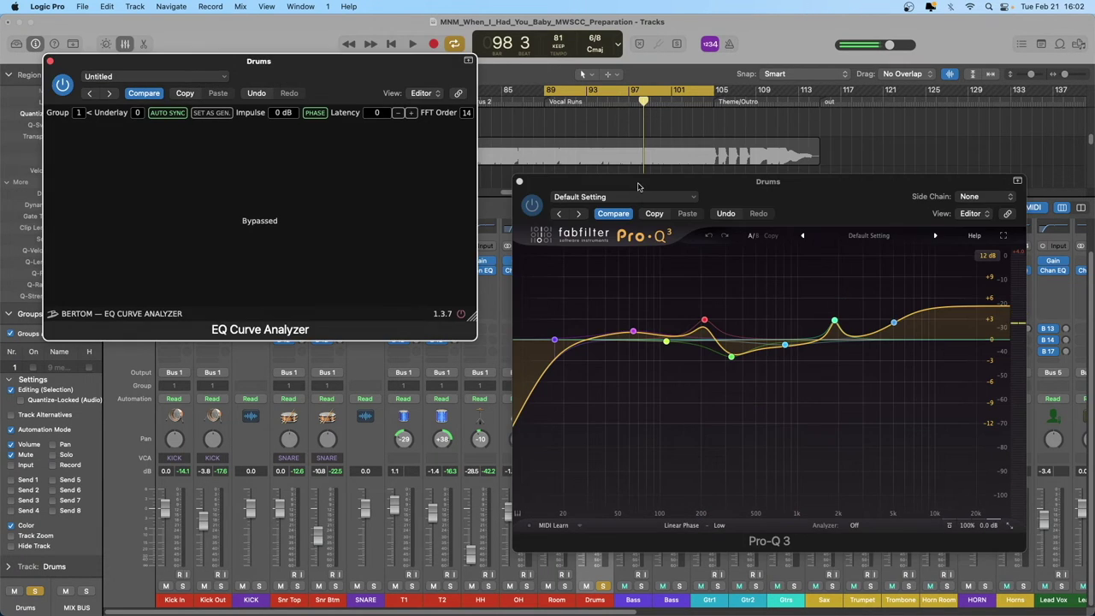
pyautogui.moveTo(638, 185); pyautogui.dragTo(629, 181)
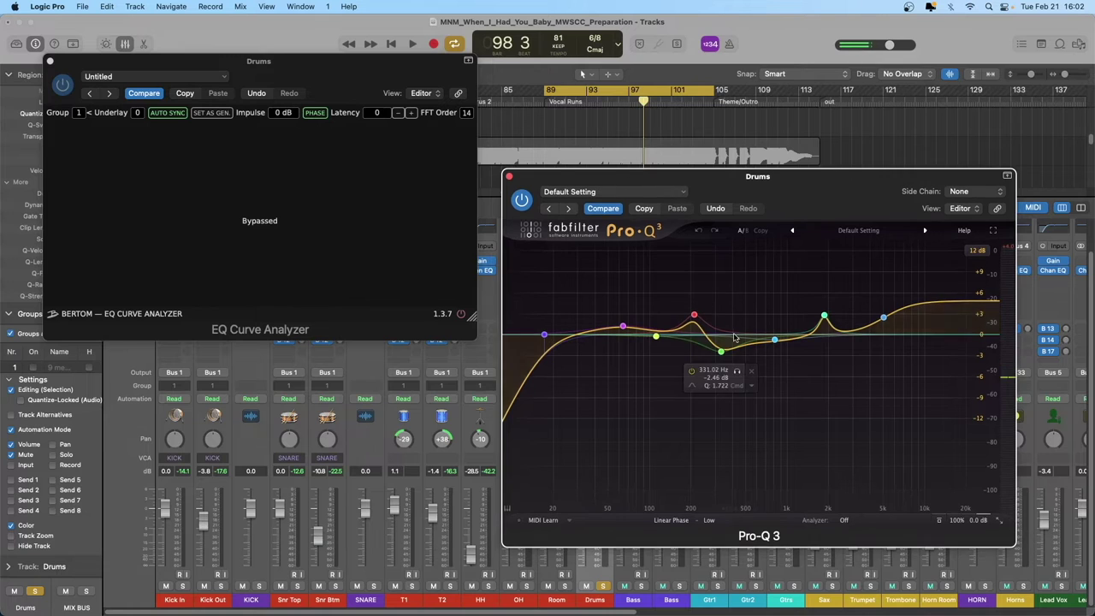
# Delete every EQ band from the Drums bus Pro-Q 3 except the low bell boost near 60 Hz
pyautogui.click(725, 285)
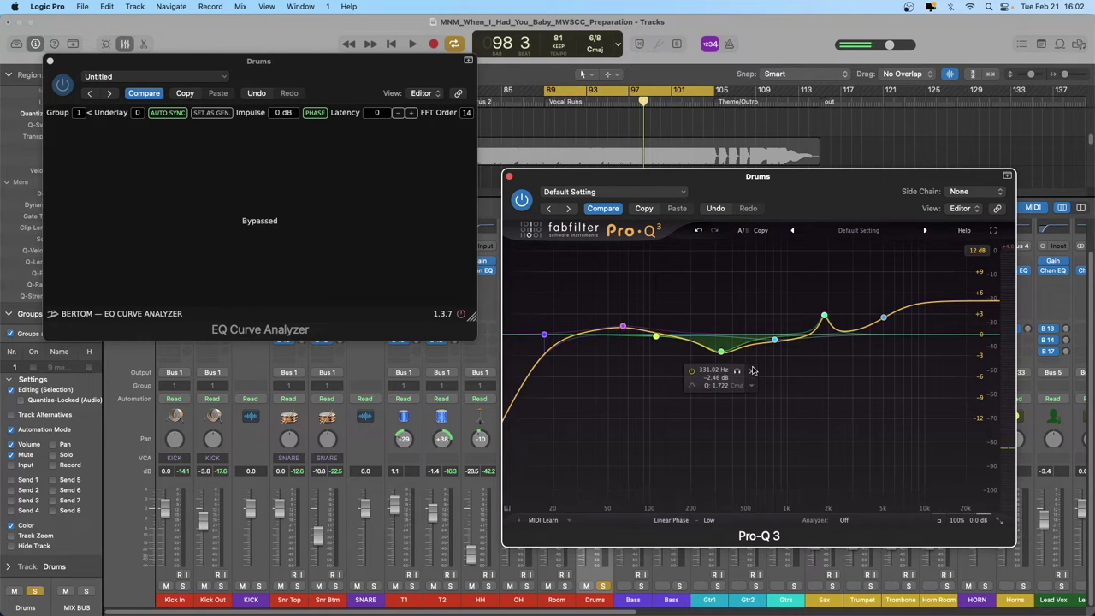
pyautogui.click(751, 370)
pyautogui.click(805, 361)
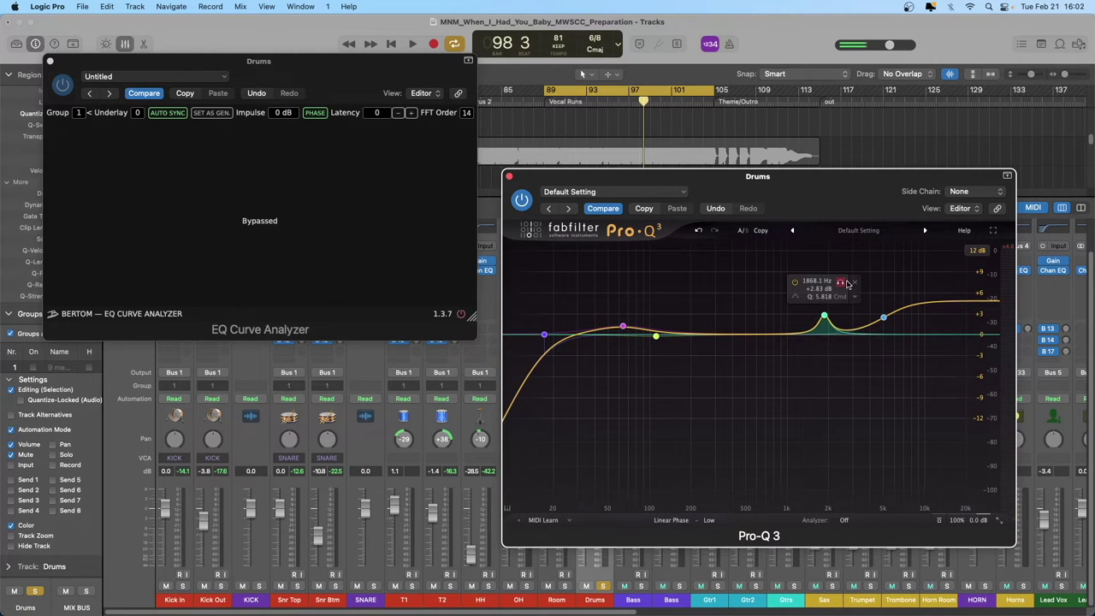
pyautogui.click(854, 282)
pyautogui.click(913, 282)
pyautogui.click(629, 329)
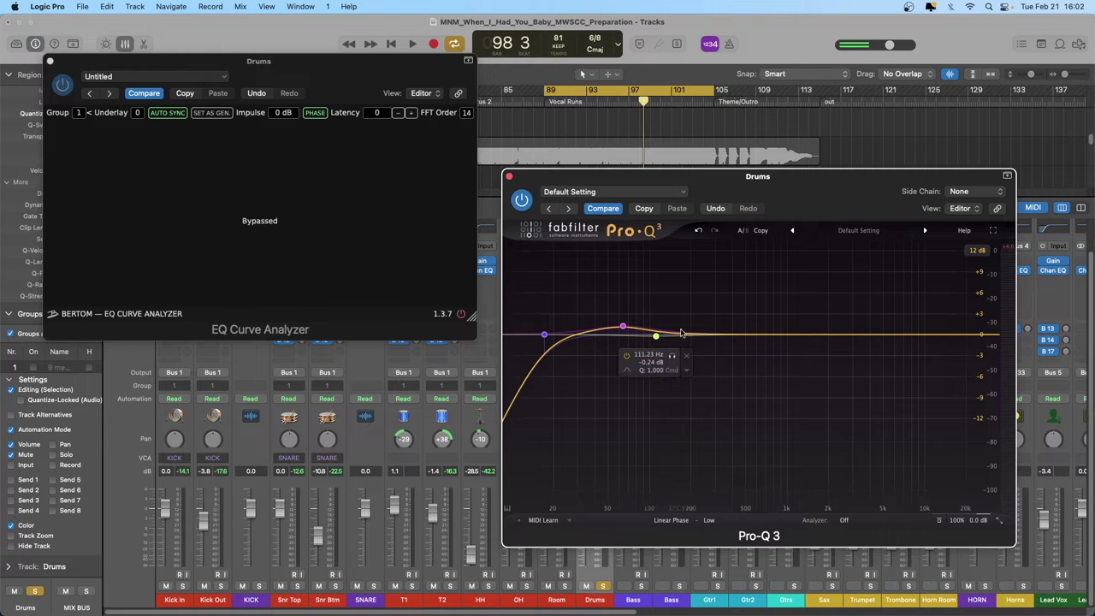
pyautogui.click(655, 335)
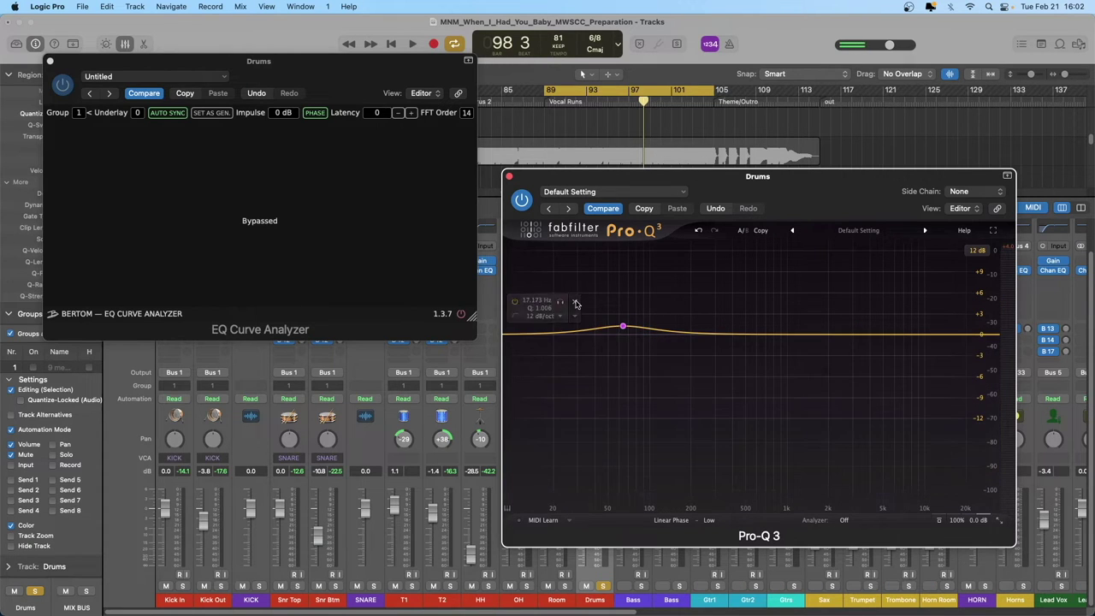
pyautogui.click(574, 299)
# Shape the remaining low bell to about 60.7 Hz with a gain of about +3.15 dB and a Q of about 5.26
pyautogui.moveTo(623, 327); pyautogui.dragTo(620, 326)
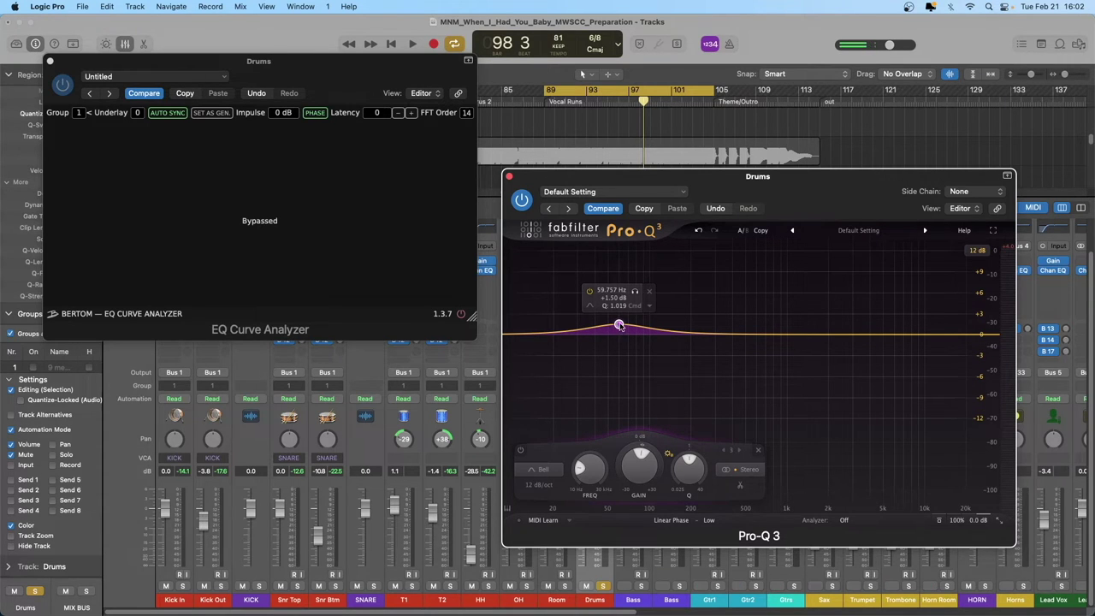
pyautogui.moveTo(619, 326); pyautogui.dragTo(620, 318)
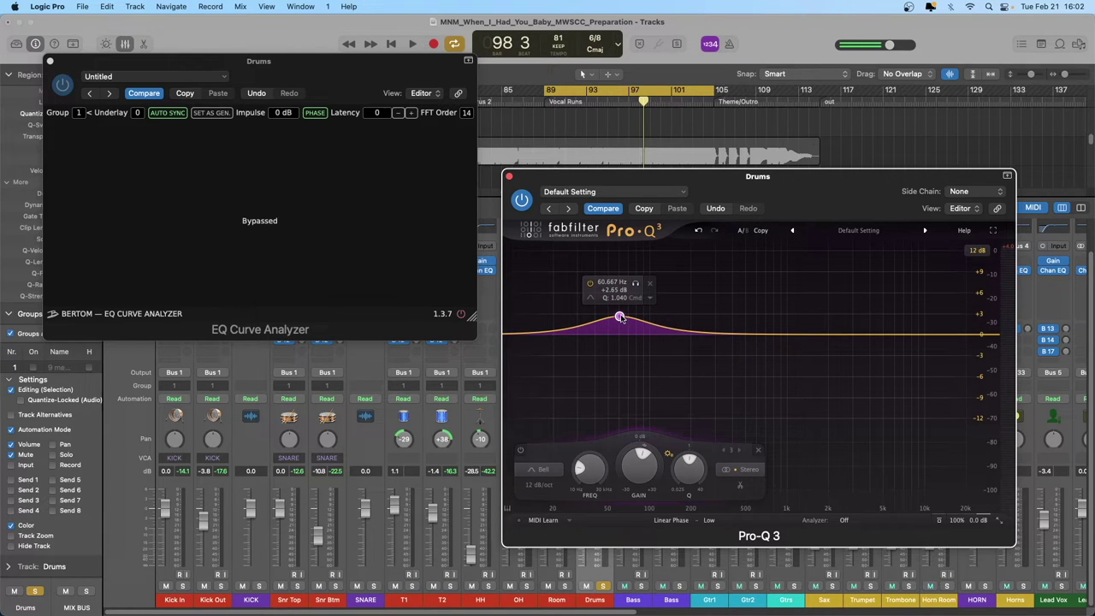
pyautogui.scroll(5, 620, 317)
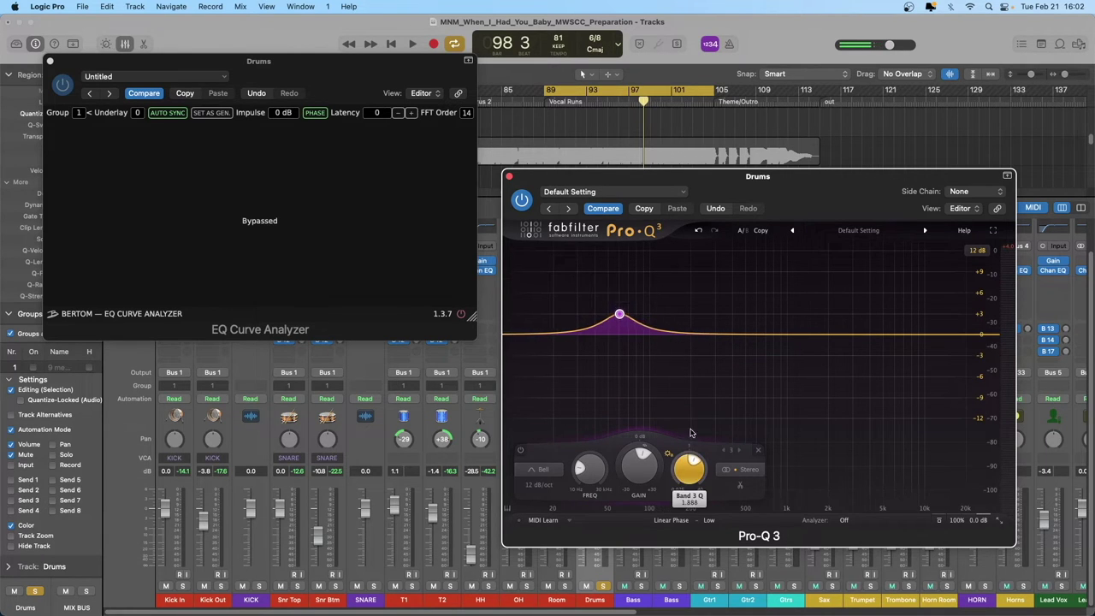
pyautogui.scroll(8, 690, 397)
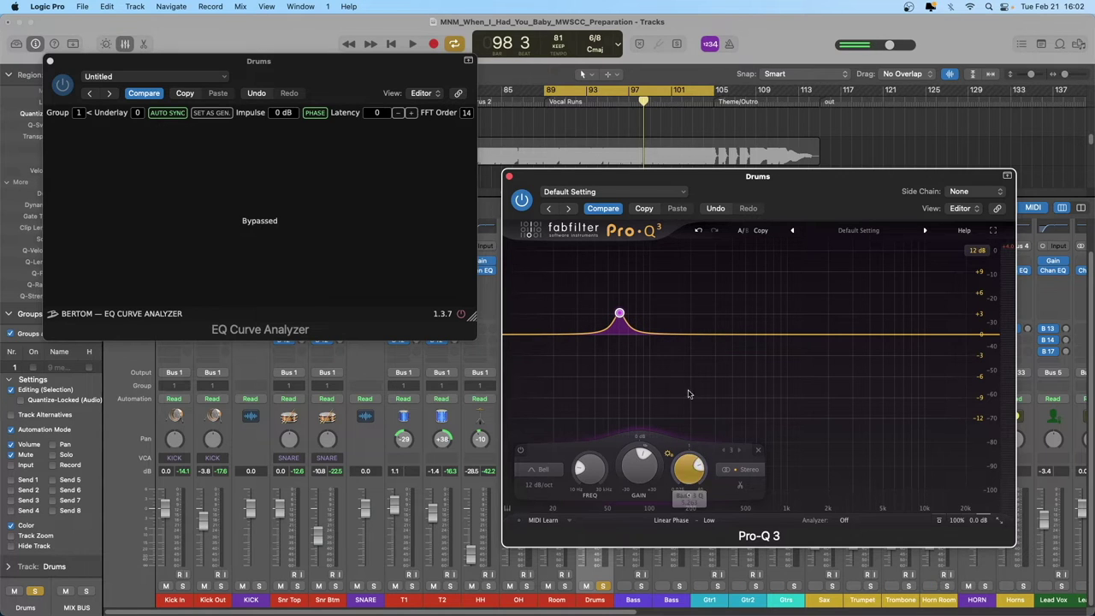
# Play the drums while boosting the low bell to about +28.9 dB near 54 Hz, and lower the Pro-Q 3 output to -10 dB
pyautogui.moveTo(627, 307)
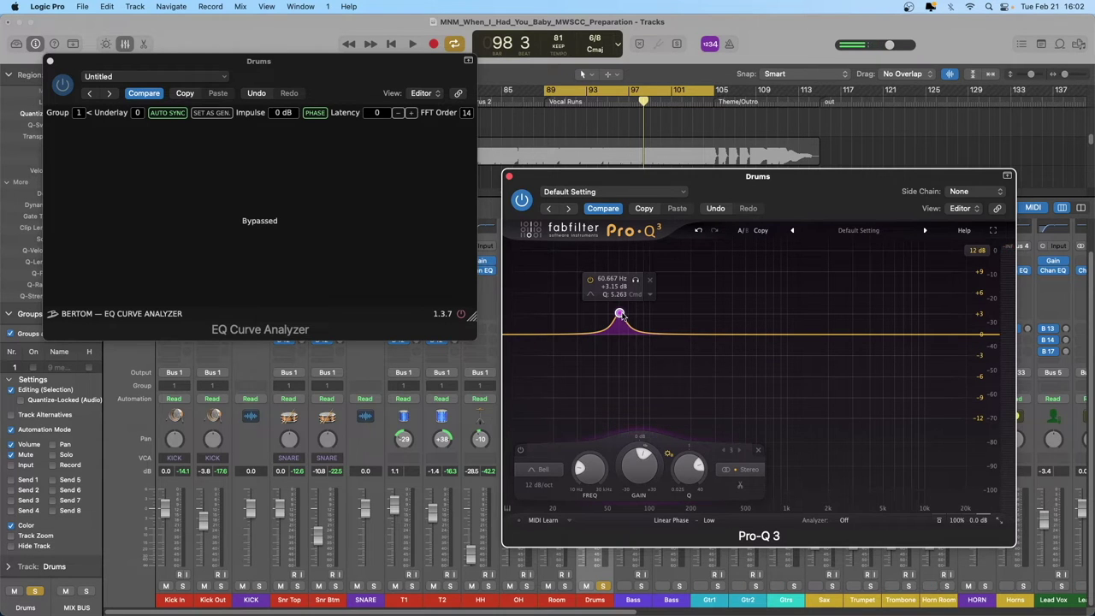
pyautogui.press('space')
pyautogui.moveTo(619, 314); pyautogui.dragTo(612, 134)
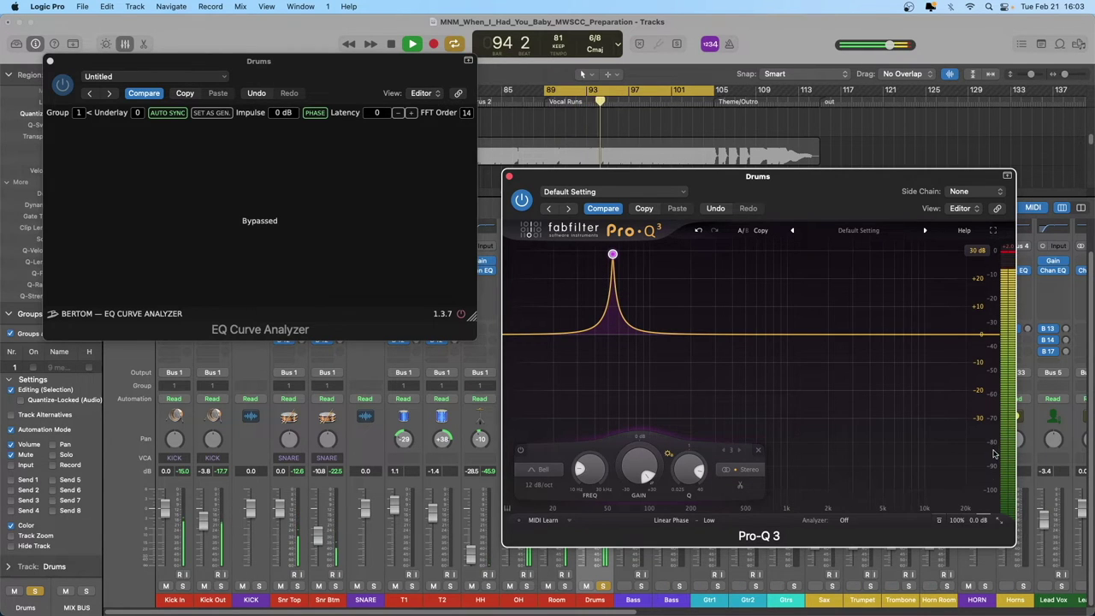
pyautogui.moveTo(968, 470); pyautogui.dragTo(970, 504)
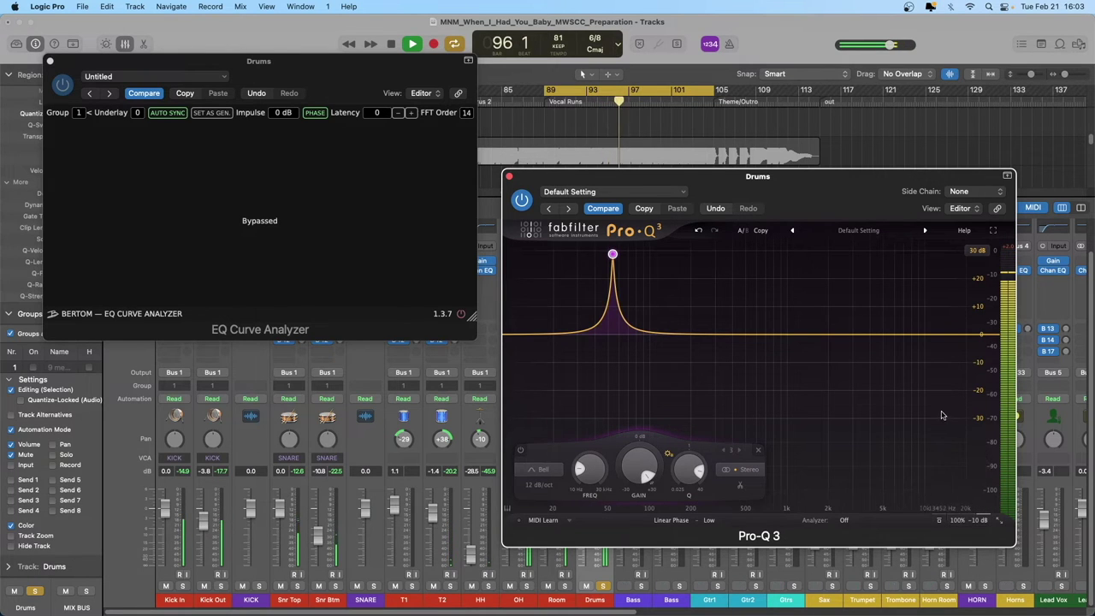
pyautogui.press('space')
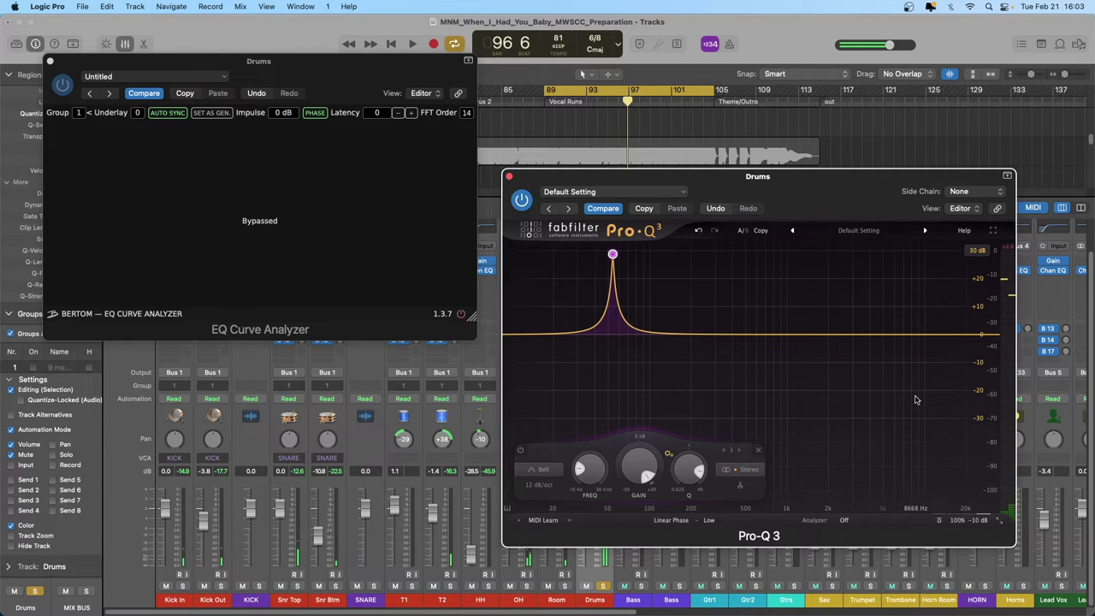
# Bypass and close Pro-Q 3, and remove it from the Drums channel's insert slot
pyautogui.moveTo(614, 256)
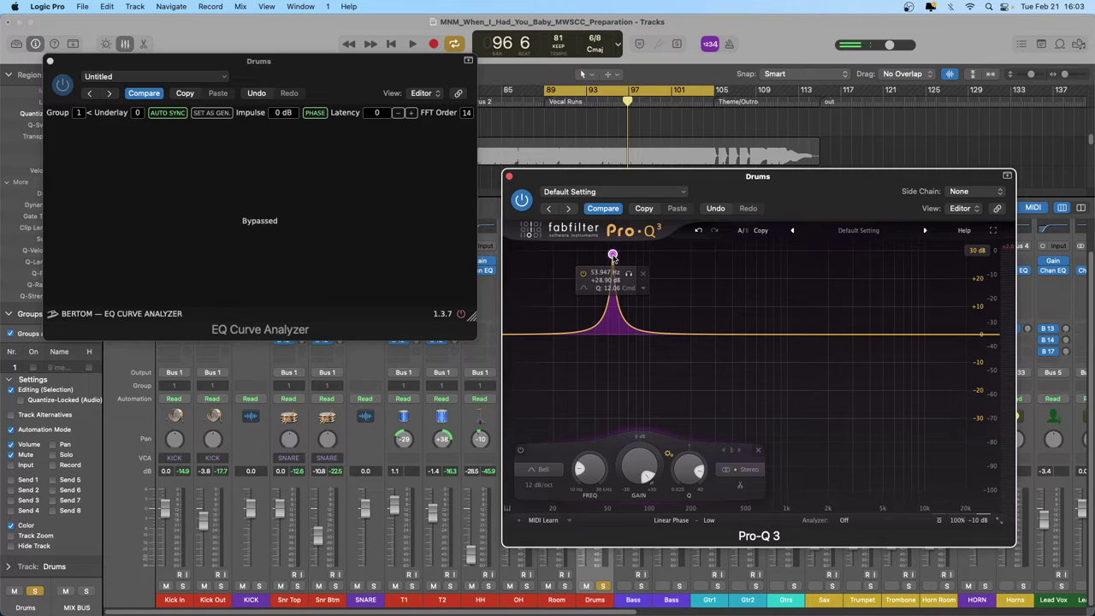
pyautogui.click(521, 199)
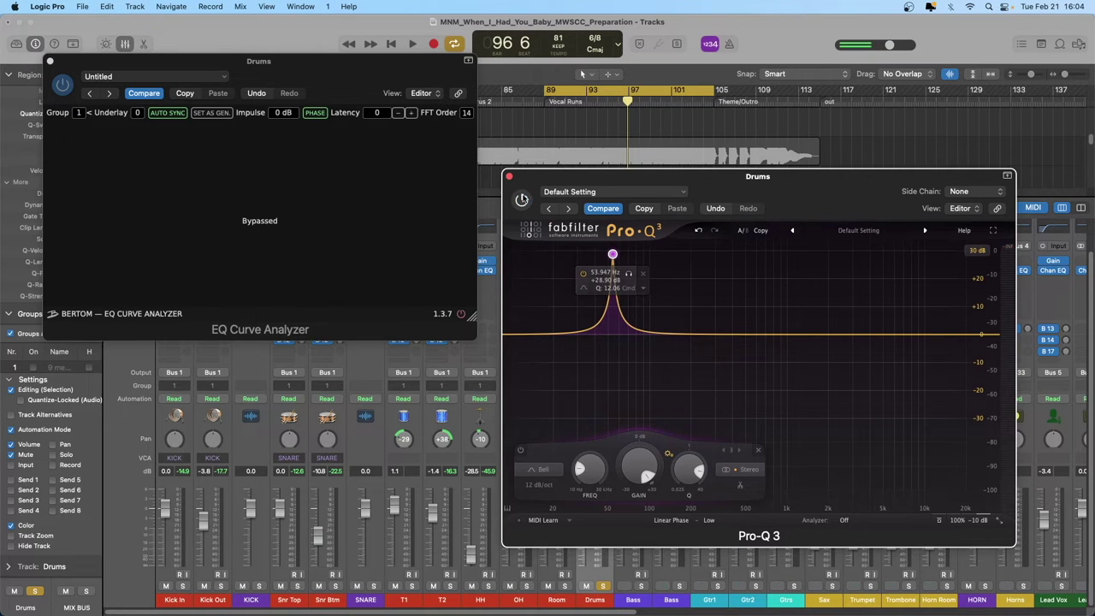
pyautogui.click(509, 176)
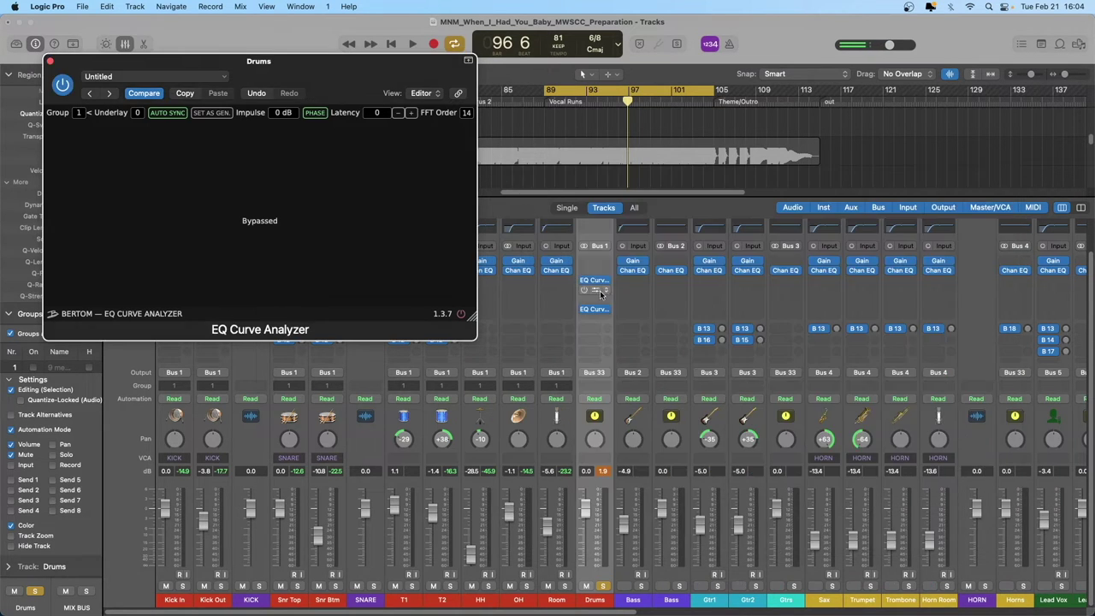
pyautogui.click(606, 292)
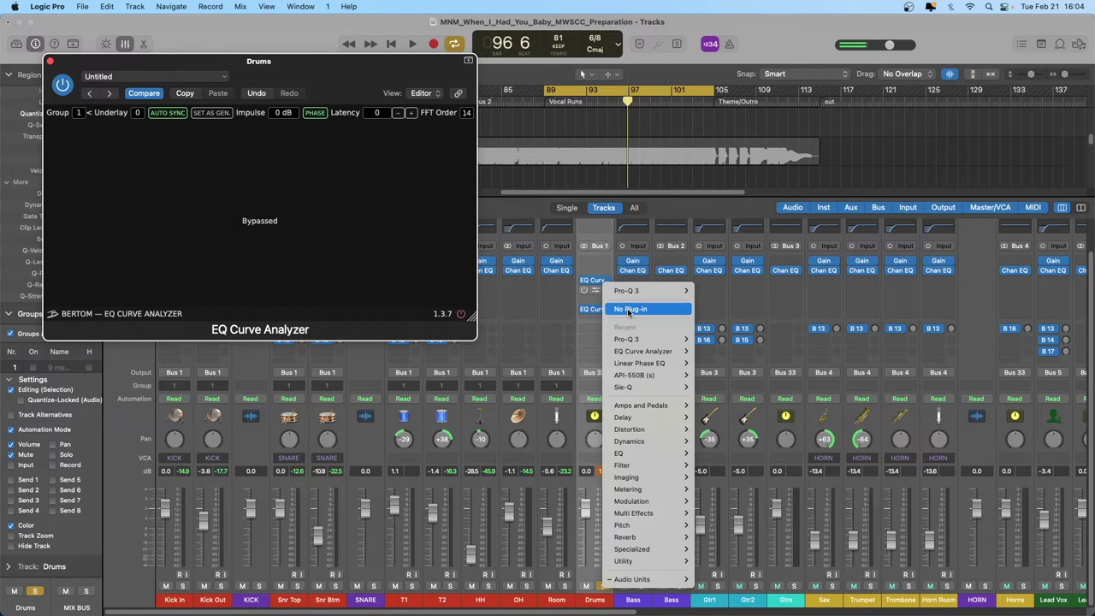
pyautogui.click(629, 309)
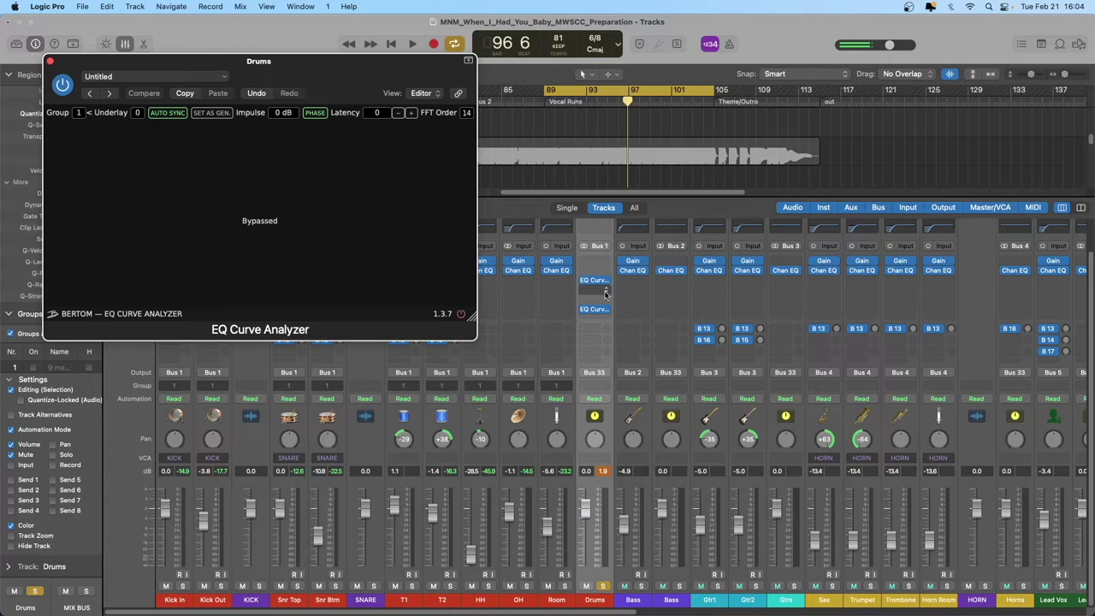
# Insert the stereo Waves PuigTec EQP1A (s) in the empty Drums insert slot between the two EQ Curve Analyzers
pyautogui.moveTo(596, 310)
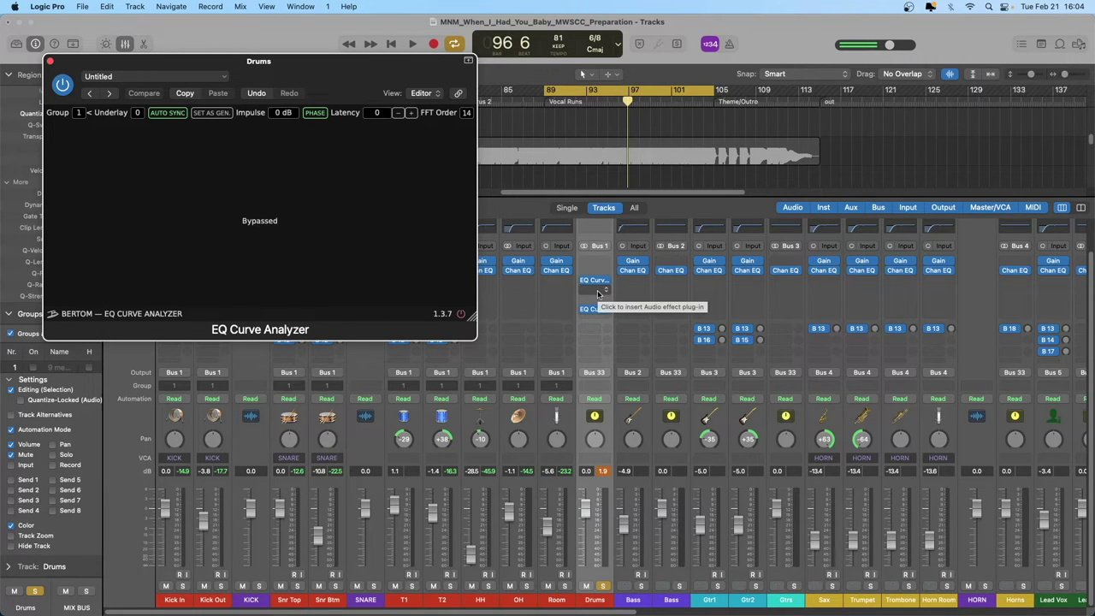
pyautogui.click(599, 292)
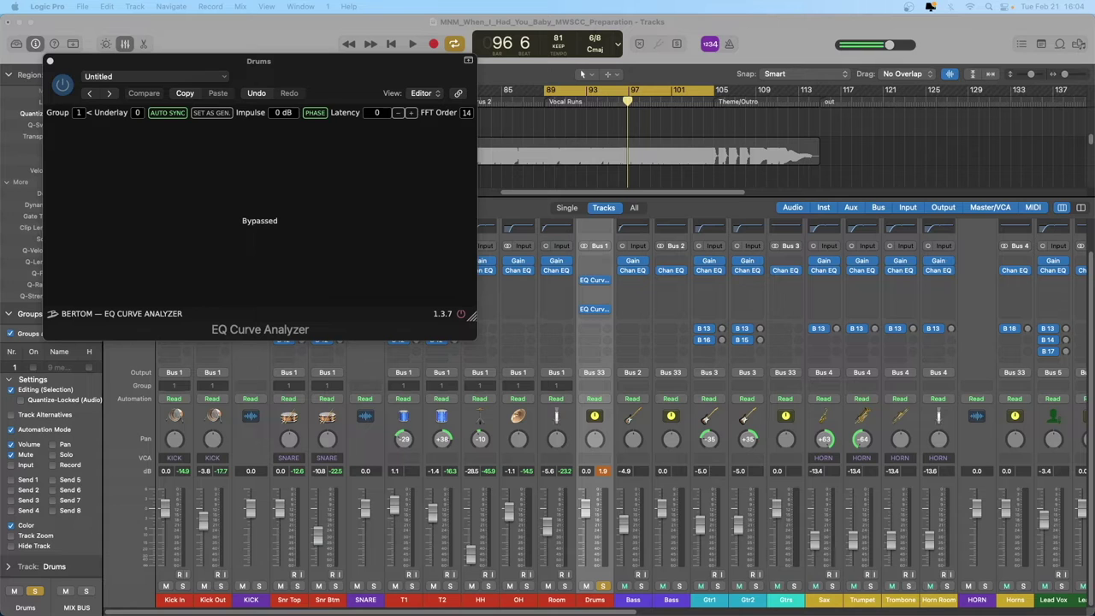
pyautogui.click(599, 283)
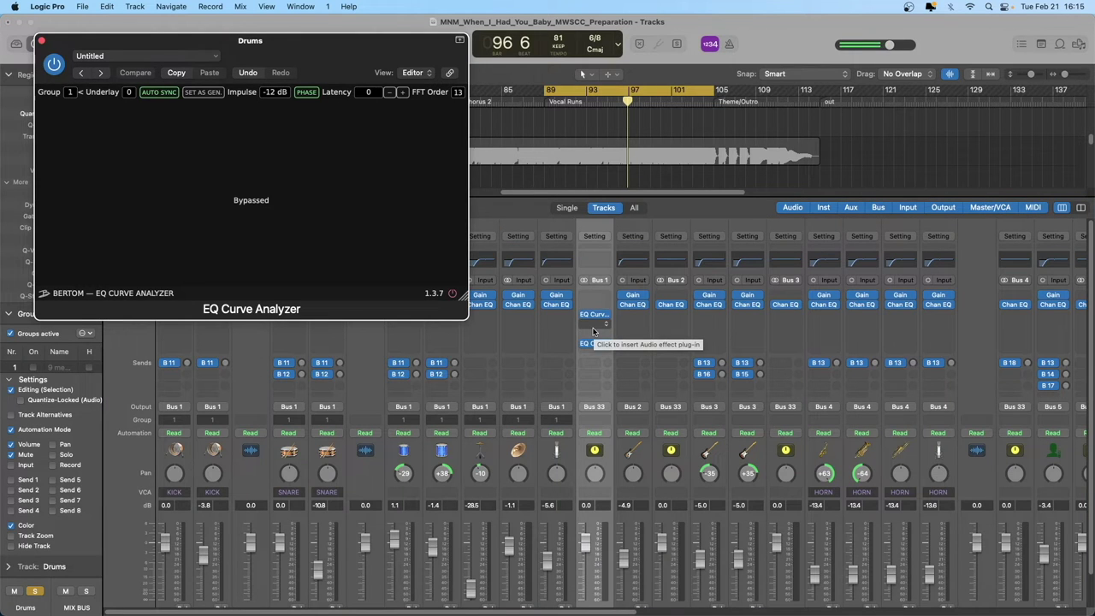
pyautogui.click(595, 325)
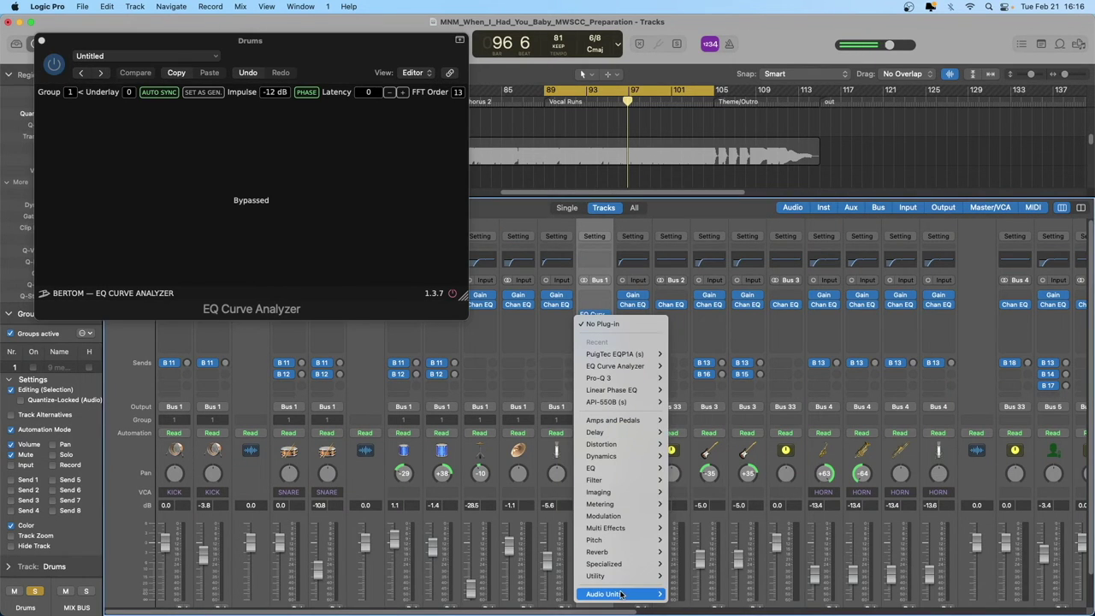
pyautogui.moveTo(622, 594)
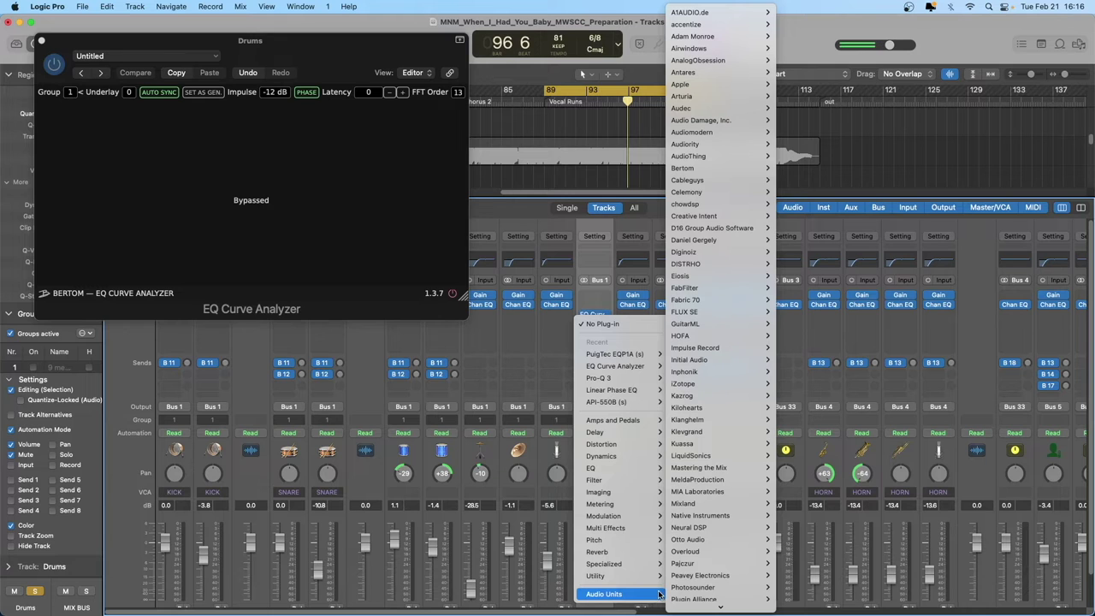
pyautogui.moveTo(700, 601)
pyautogui.scroll(-10, 703, 599)
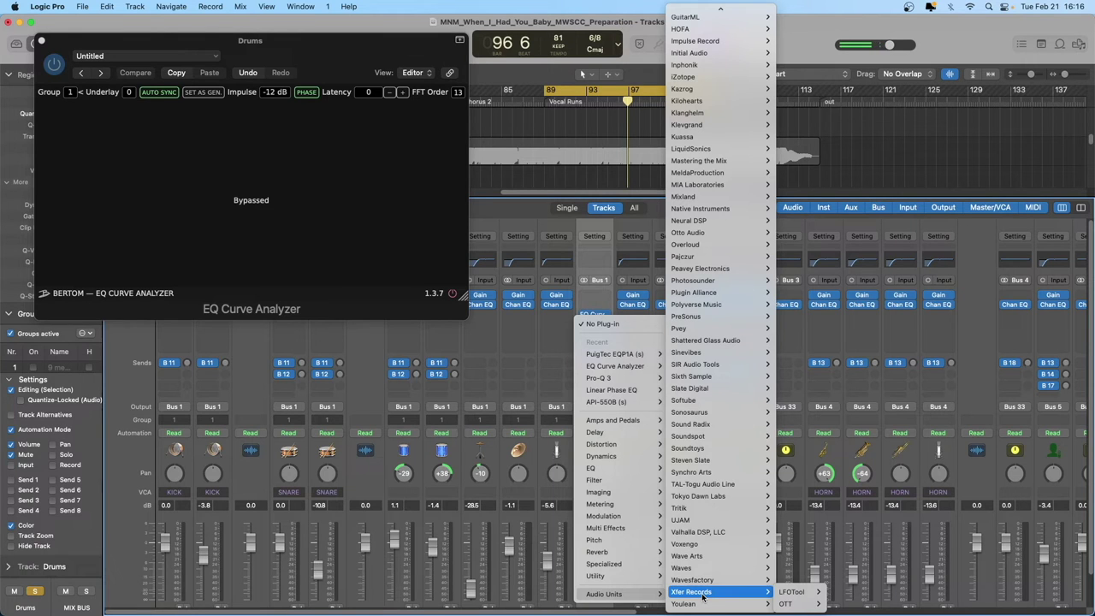
pyautogui.moveTo(694, 569)
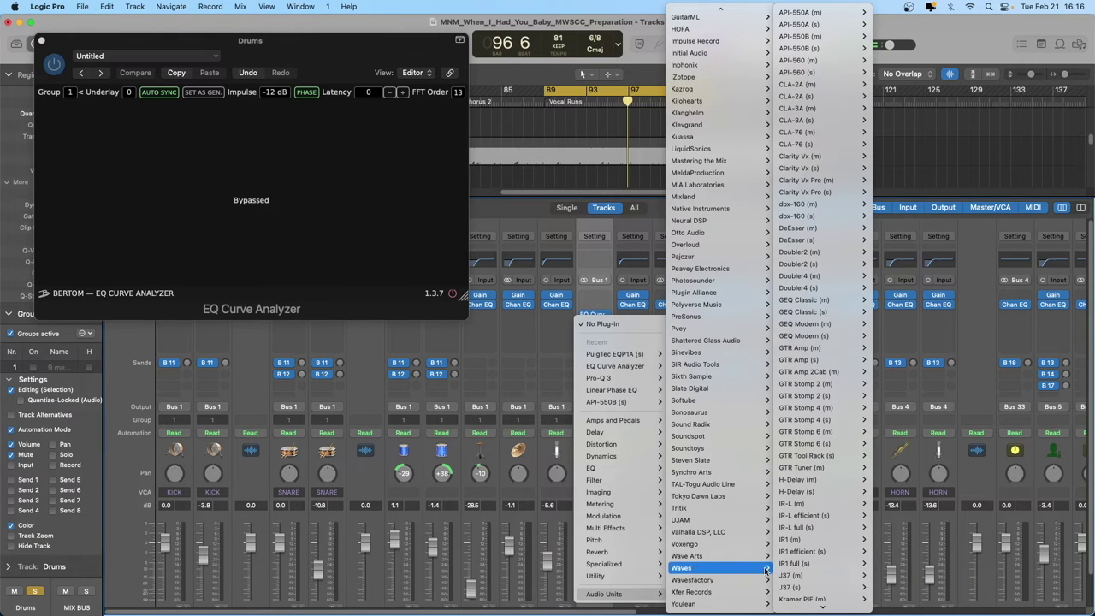
pyautogui.moveTo(809, 565)
pyautogui.scroll(-10, 810, 565)
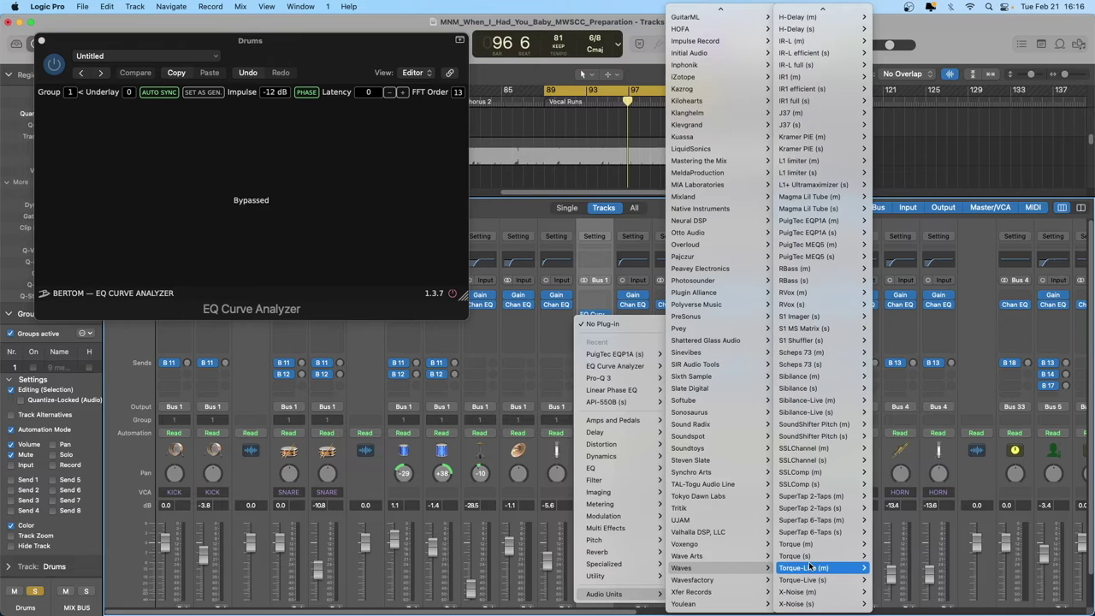
pyautogui.moveTo(801, 247)
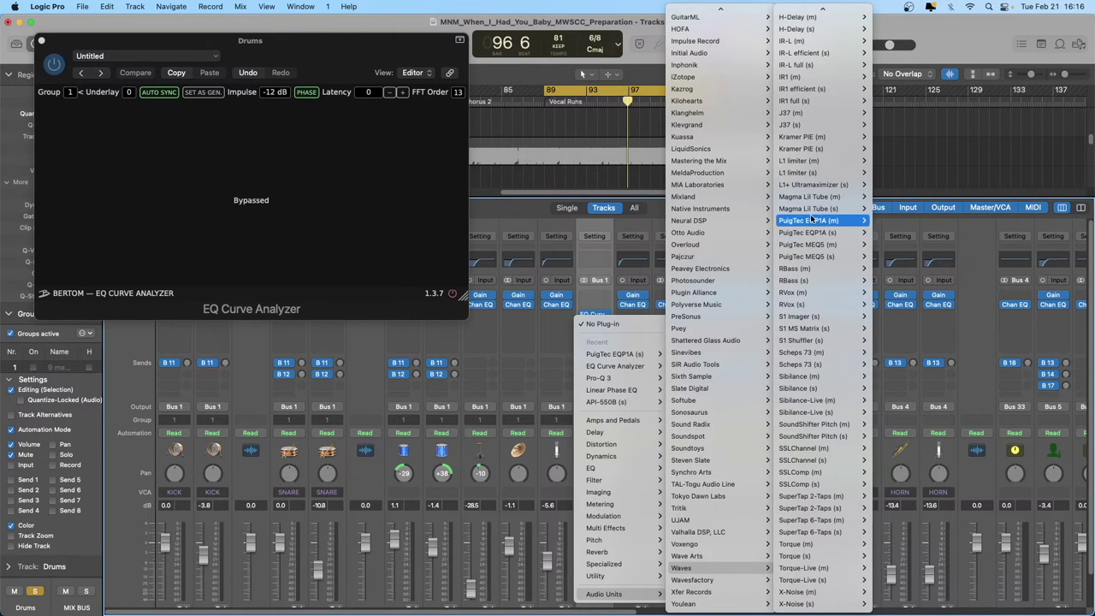
pyautogui.moveTo(845, 221)
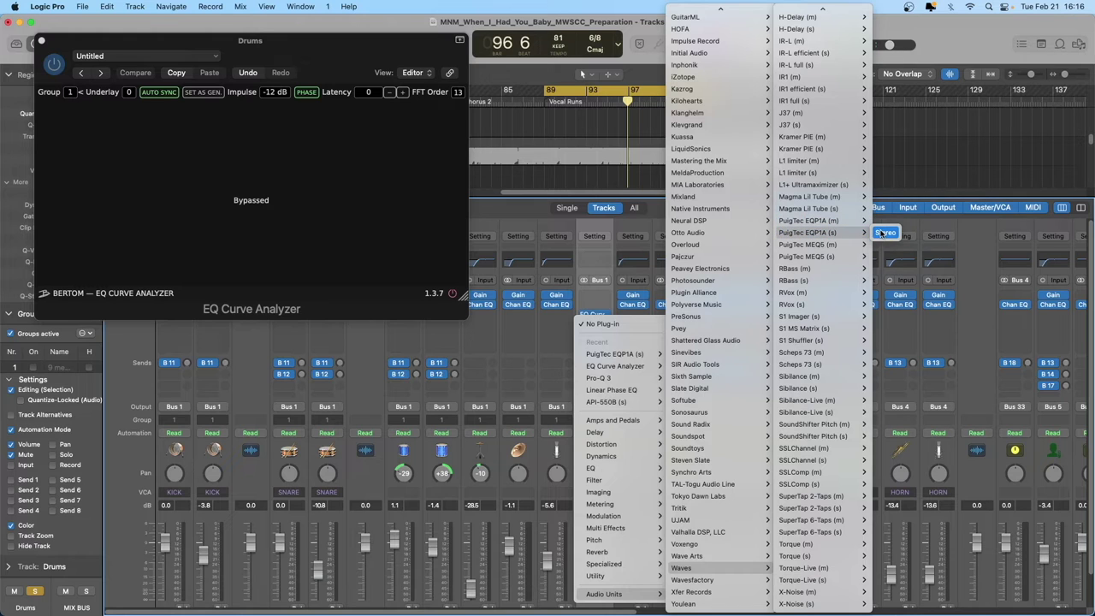
pyautogui.click(886, 233)
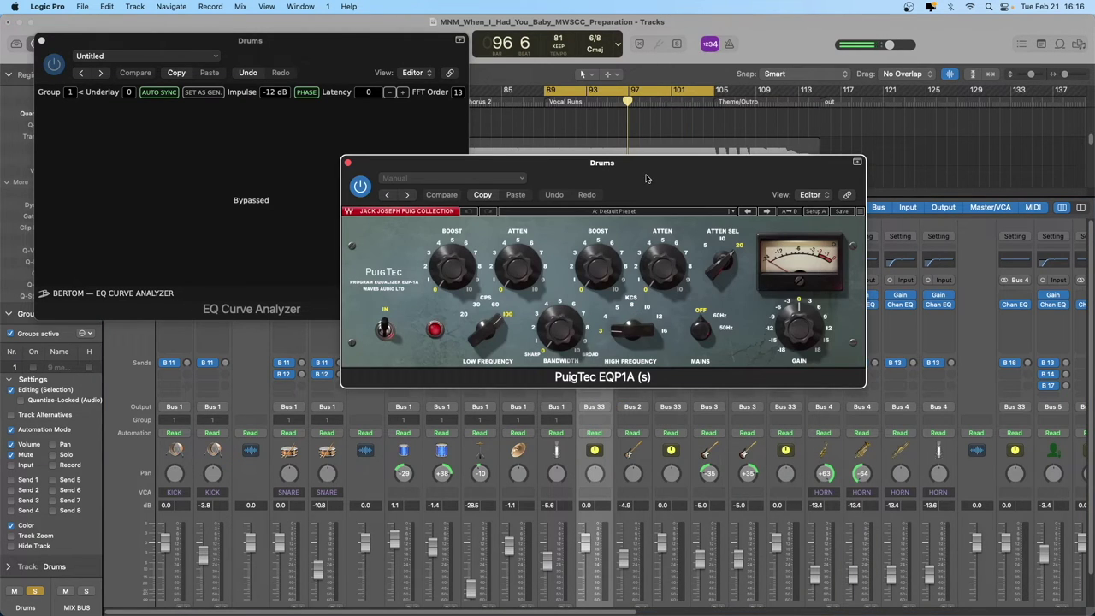
# Activate the bypassed EQ Curve Analyzer and position the PuigTec window beside its curve display
pyautogui.moveTo(646, 178); pyautogui.dragTo(793, 189)
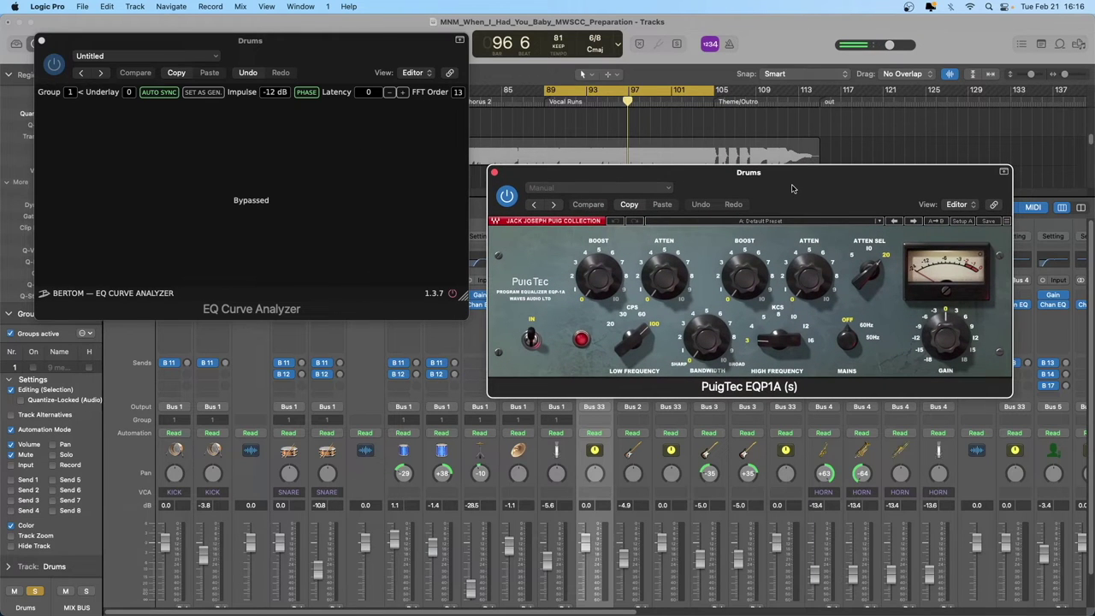
pyautogui.moveTo(726, 183); pyautogui.dragTo(728, 182)
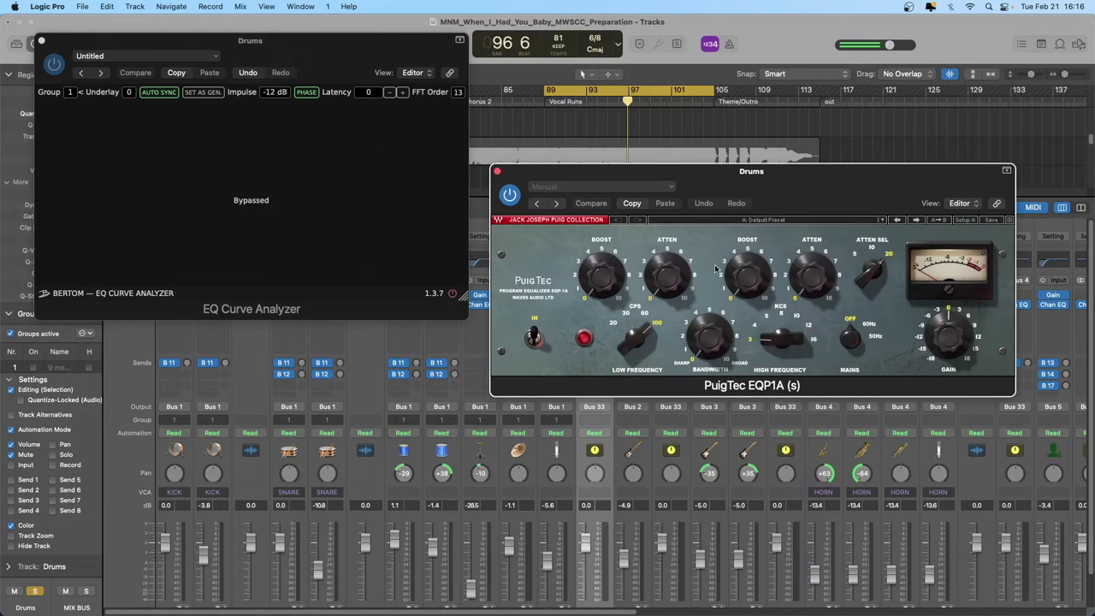
pyautogui.click(452, 293)
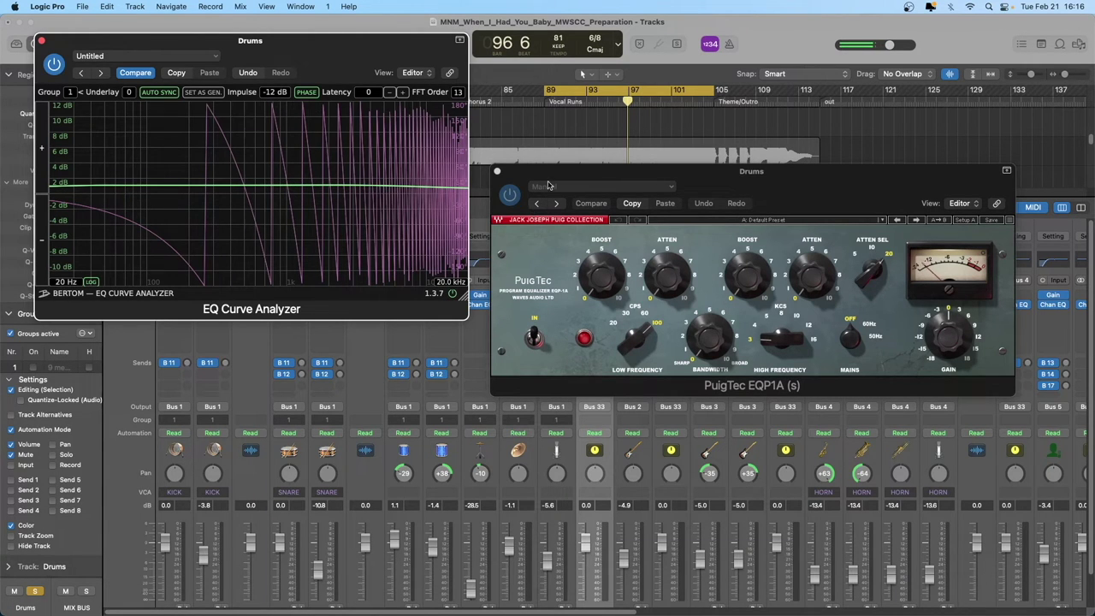
pyautogui.moveTo(551, 185); pyautogui.dragTo(531, 176)
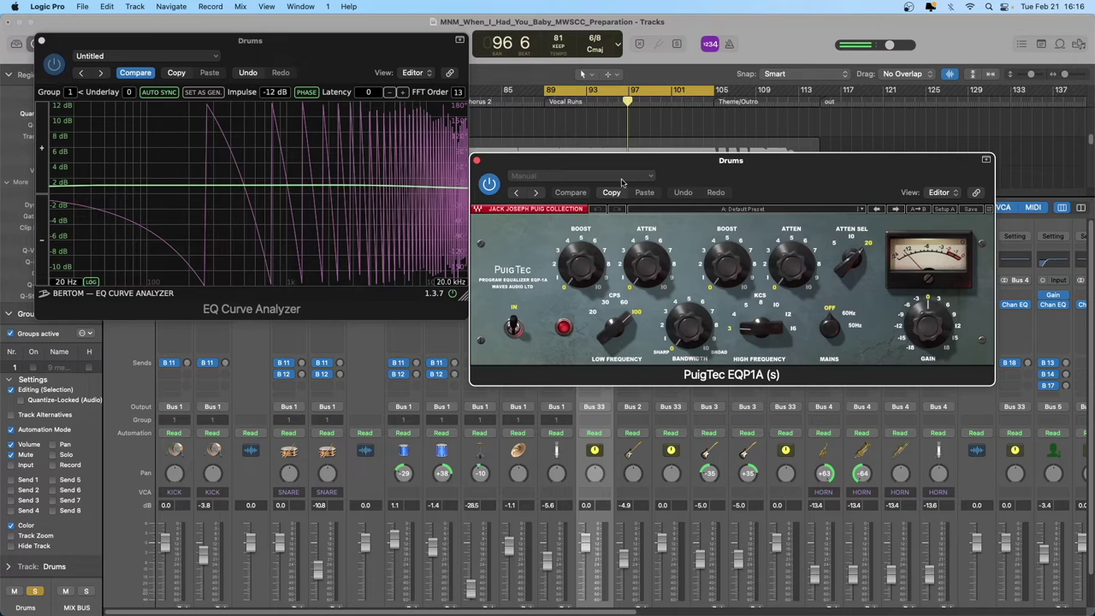
pyautogui.moveTo(732, 160); pyautogui.dragTo(703, 189)
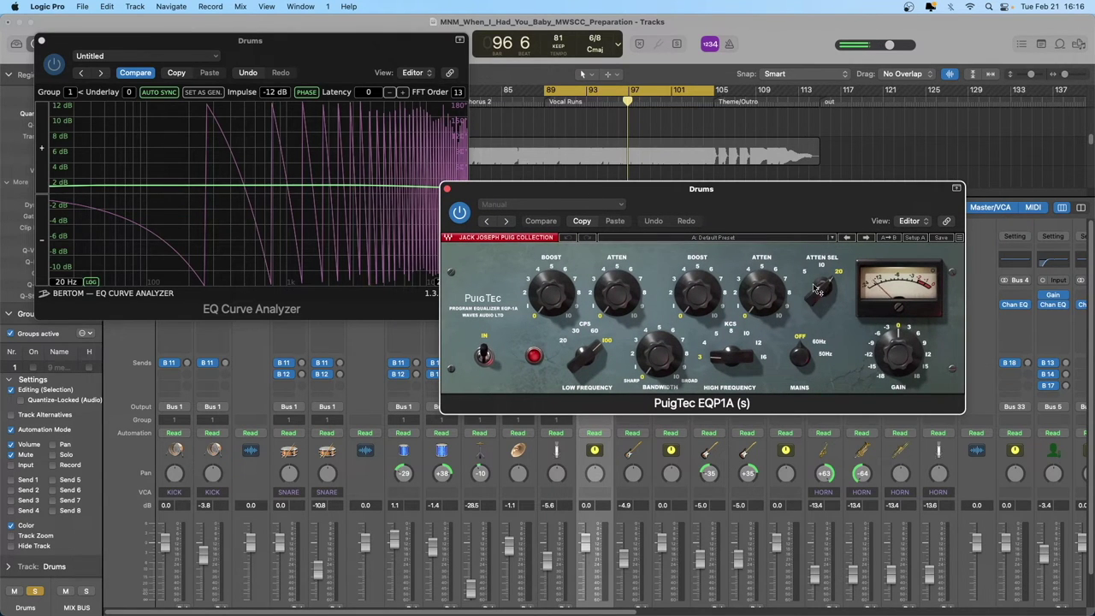
pyautogui.moveTo(817, 291)
pyautogui.moveTo(772, 295)
pyautogui.moveTo(820, 289)
pyautogui.mouseDown()
pyautogui.moveTo(820, 305)
pyautogui.moveTo(820, 287)
pyautogui.mouseUp()
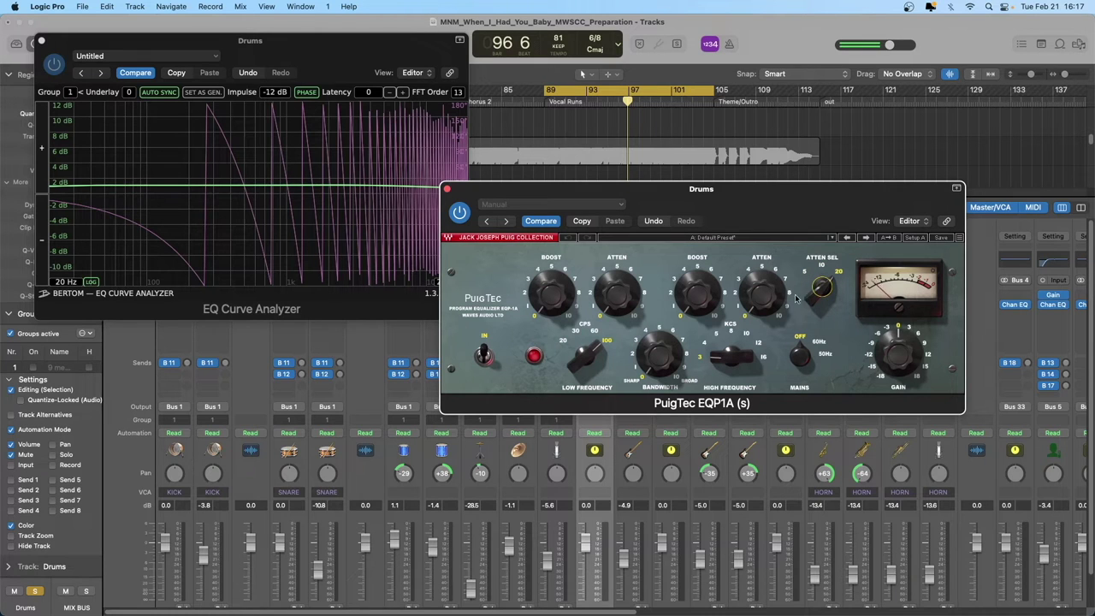
pyautogui.moveTo(768, 294)
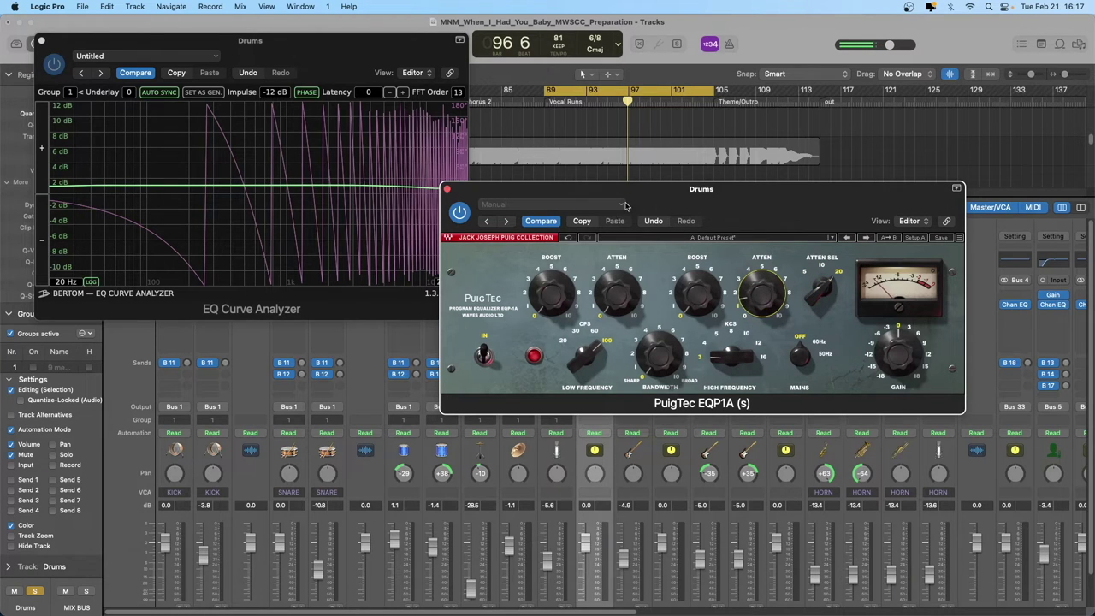
# Set the EQP1A's attenuation selector to 5 kHz, raise the high-frequency attenuation to about 8.2, and return it to 0
pyautogui.moveTo(628, 207); pyautogui.dragTo(681, 204)
pyautogui.moveTo(830, 314); pyautogui.dragTo(874, 308)
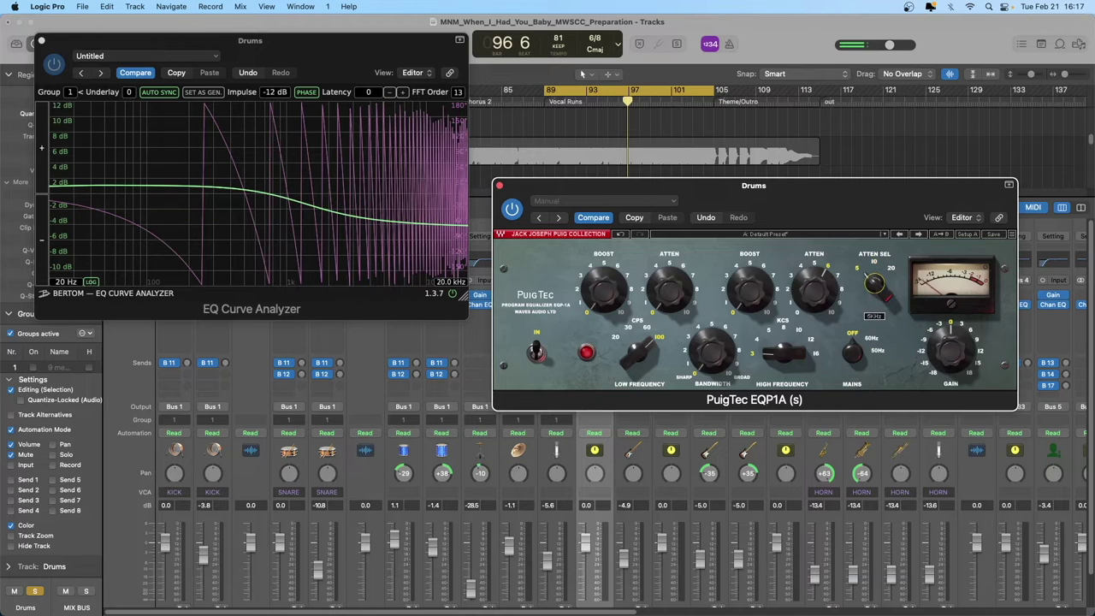
pyautogui.moveTo(815, 291); pyautogui.dragTo(815, 282)
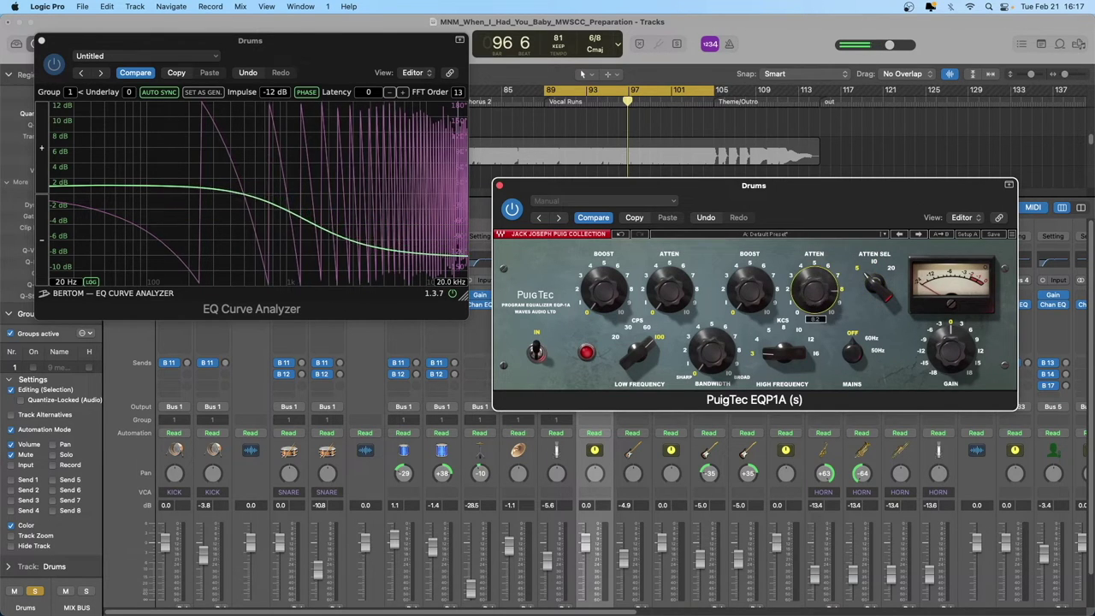
pyautogui.moveTo(814, 282); pyautogui.dragTo(814, 303)
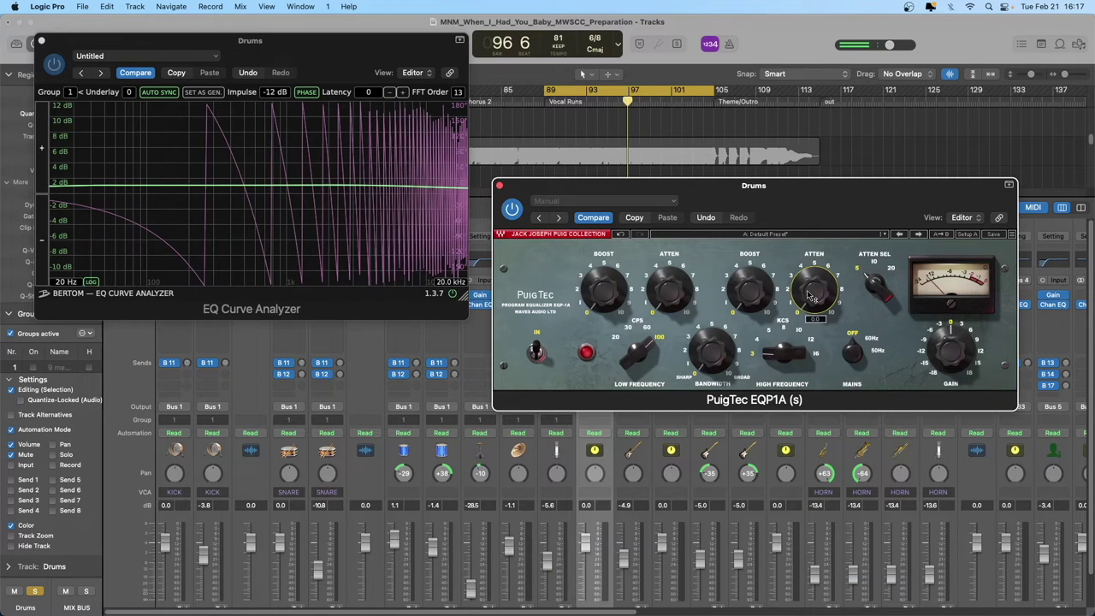
# Raise the EQP1A's high-frequency boost in stages to about 5 with the frequency at 3 kHz and the bandwidth at its sharpest
pyautogui.click(781, 353)
pyautogui.moveTo(780, 353)
pyautogui.mouseDown()
pyautogui.moveTo(780, 330)
pyautogui.moveTo(780, 353)
pyautogui.mouseUp()
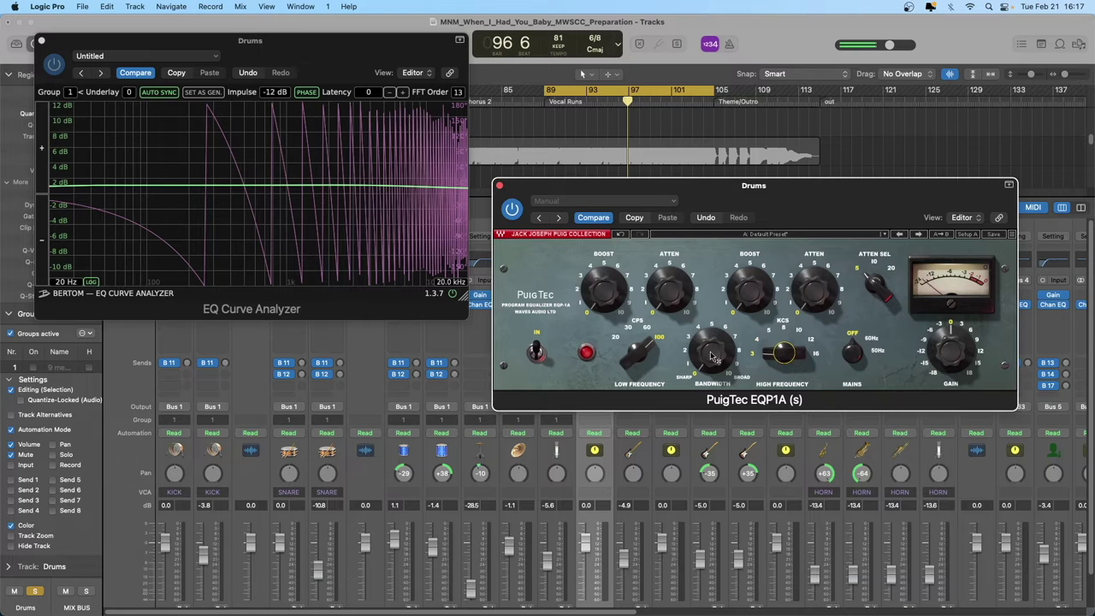
pyautogui.moveTo(714, 360)
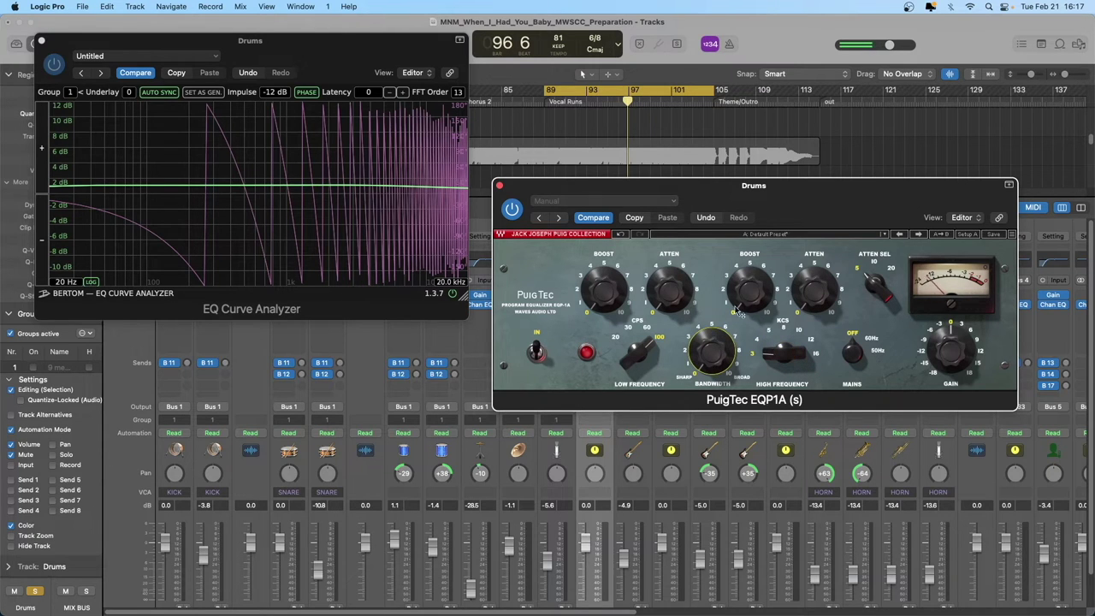
pyautogui.moveTo(749, 291); pyautogui.dragTo(748, 267)
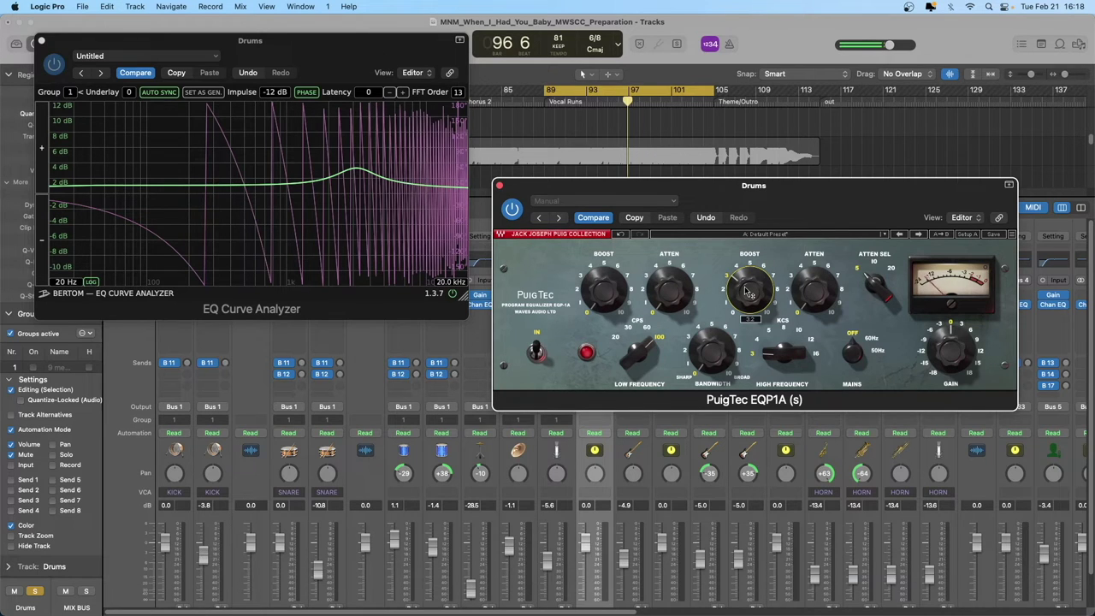
pyautogui.moveTo(747, 293); pyautogui.dragTo(750, 275)
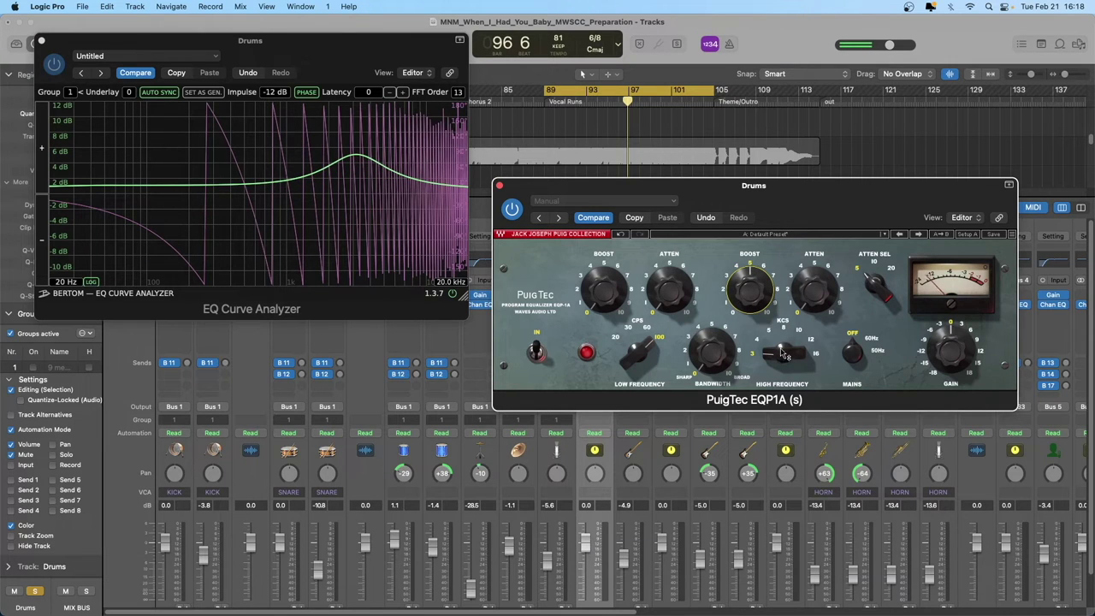
# Shift the high-frequency boost to 5 kHz and back down to 4 kHz
pyautogui.moveTo(783, 353)
pyautogui.moveTo(783, 352); pyautogui.dragTo(783, 349)
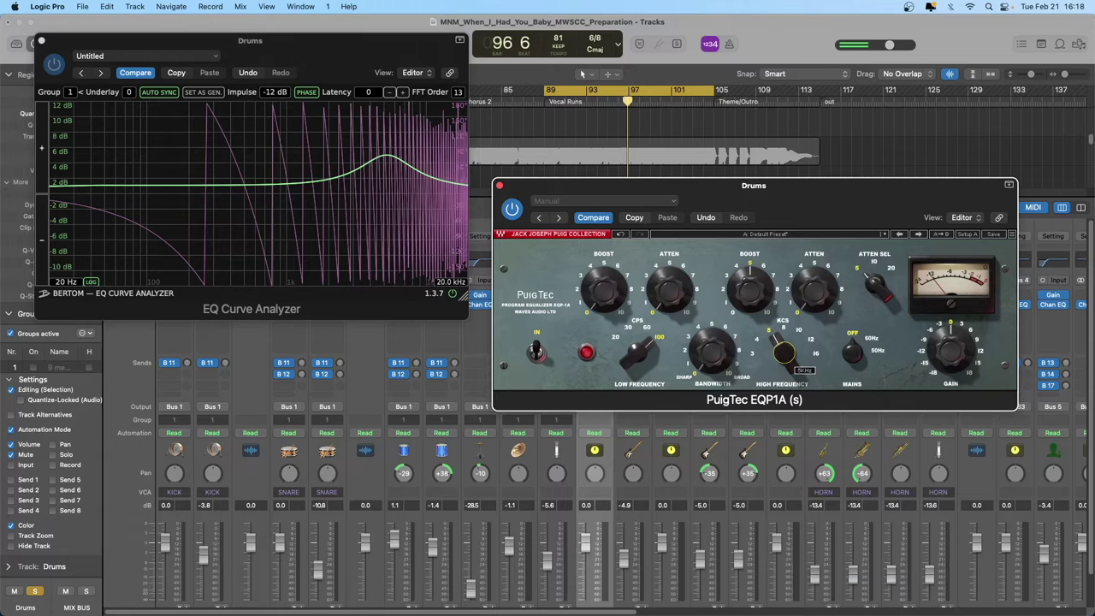
pyautogui.moveTo(784, 352)
pyautogui.mouseDown()
pyautogui.moveTo(784, 329)
pyautogui.moveTo(783, 356)
pyautogui.mouseUp()
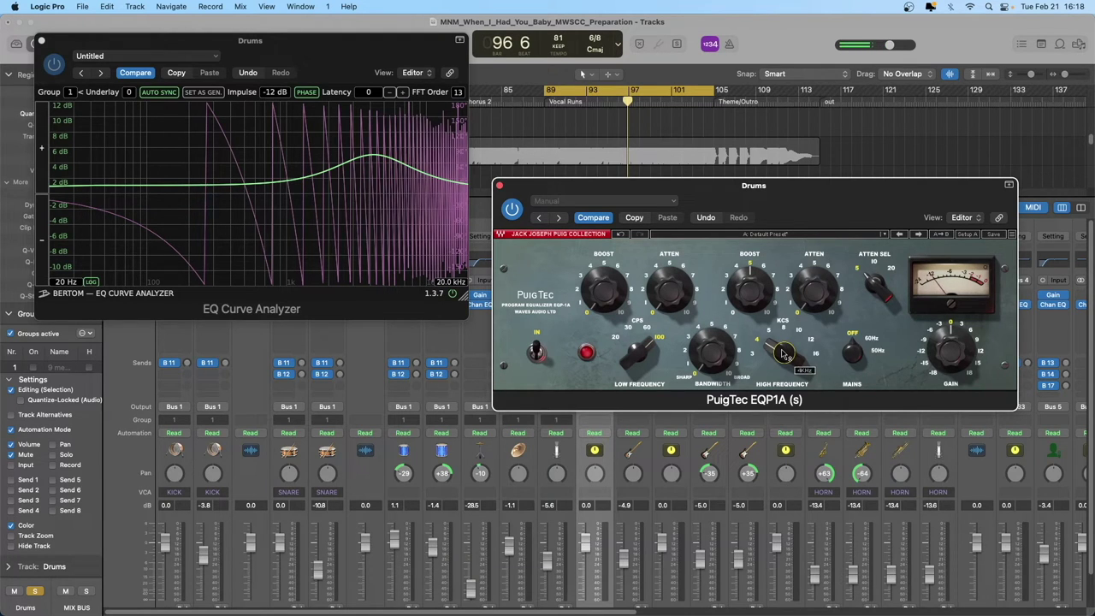
# Widen the boost's bandwidth to 10, compare the curve with bandwidth 0, and reset the high-frequency boost to 0
pyautogui.moveTo(717, 359); pyautogui.dragTo(717, 310)
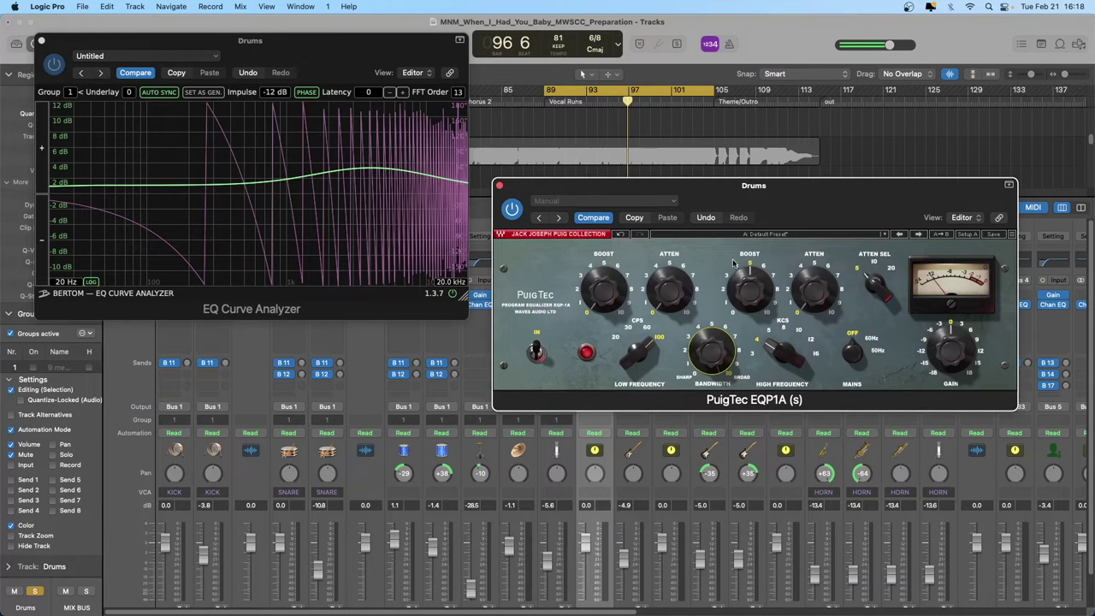
pyautogui.click(757, 292)
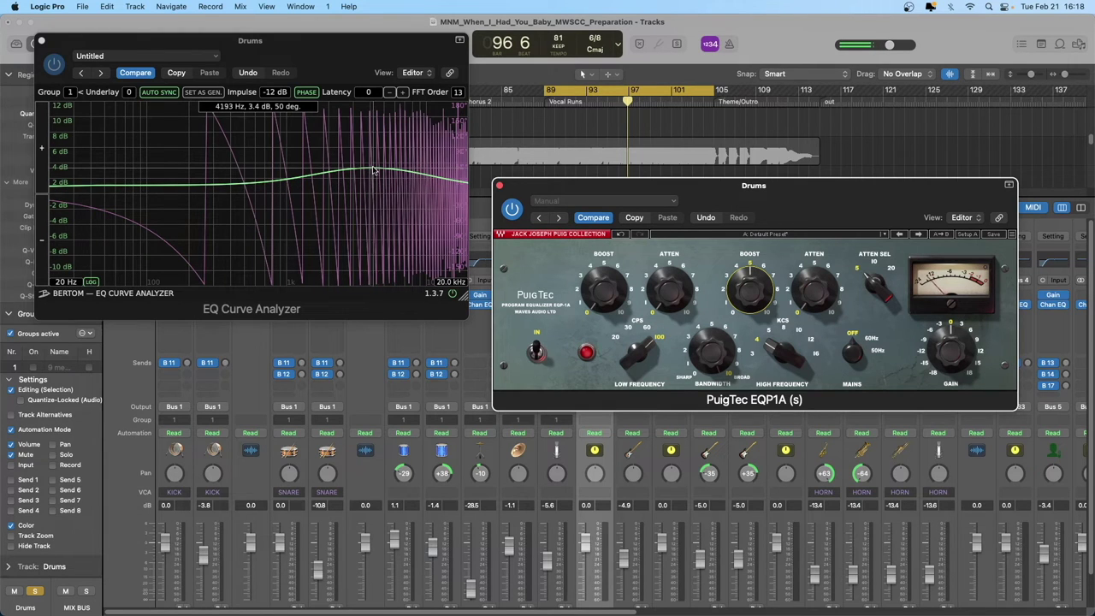
pyautogui.moveTo(712, 351)
pyautogui.mouseDown()
pyautogui.moveTo(712, 332)
pyautogui.moveTo(712, 349)
pyautogui.mouseUp()
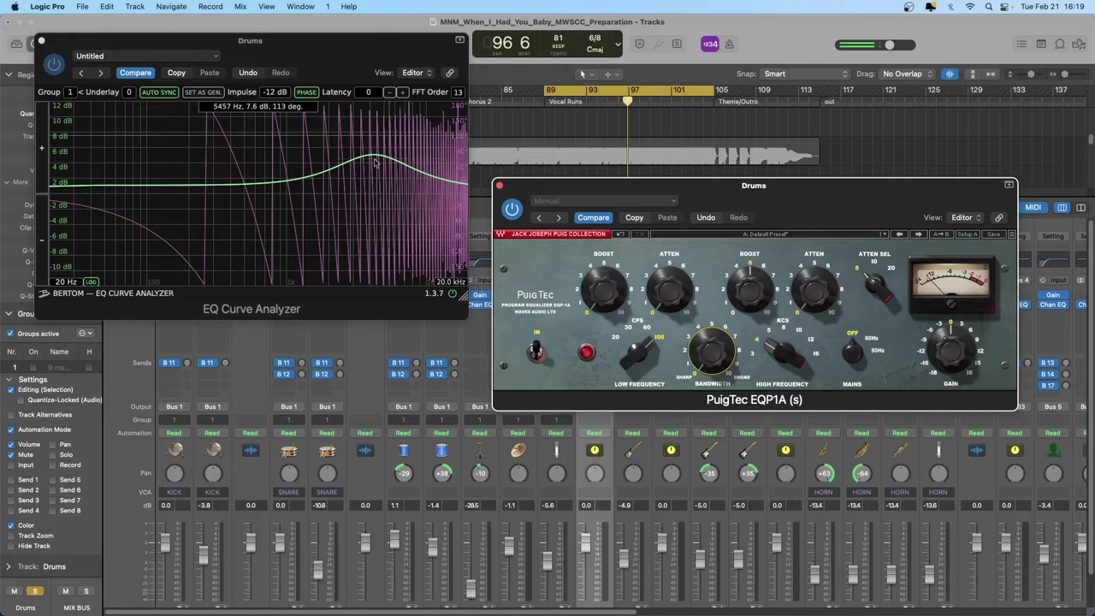
pyautogui.moveTo(373, 159)
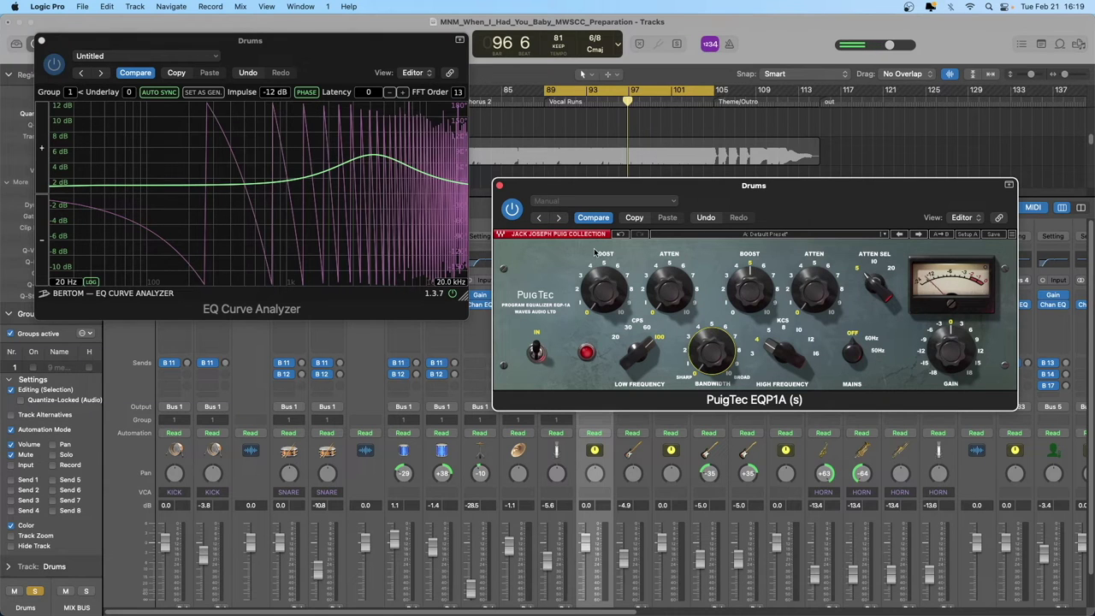
pyautogui.moveTo(750, 288); pyautogui.dragTo(749, 304)
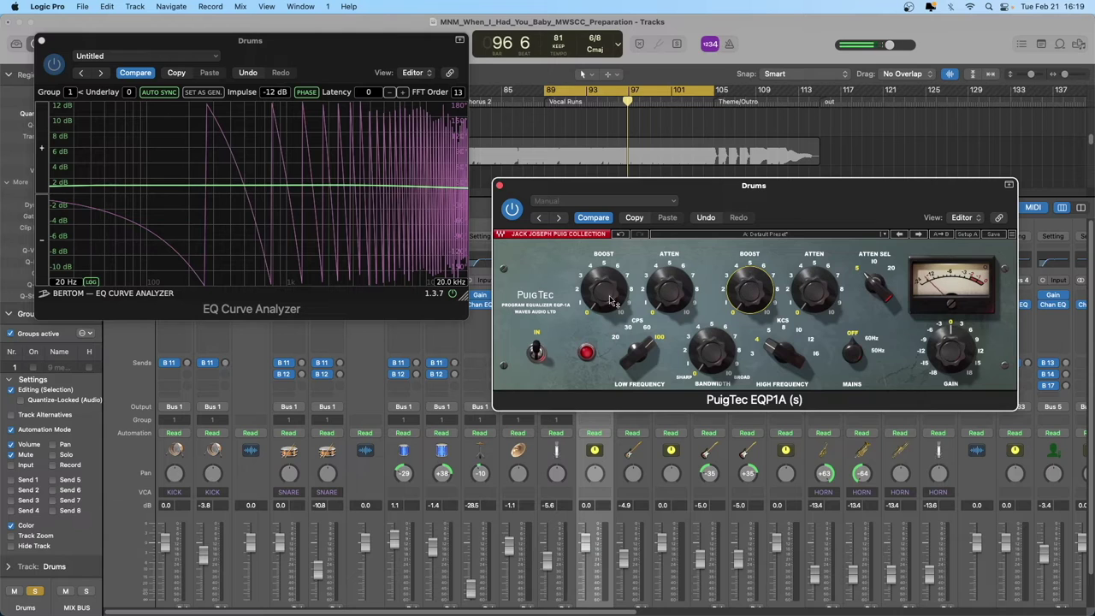
# Raise the low-frequency boost to about 5.4 and compare its curve at 20 CPS and 60 CPS
pyautogui.moveTo(603, 291); pyautogui.dragTo(604, 250)
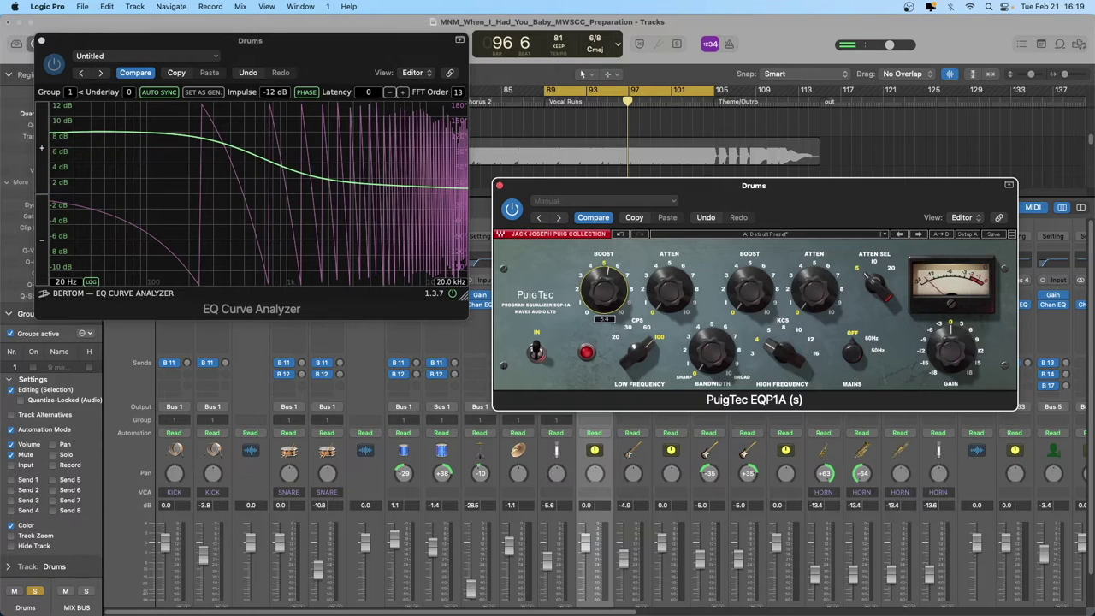
pyautogui.click(640, 352)
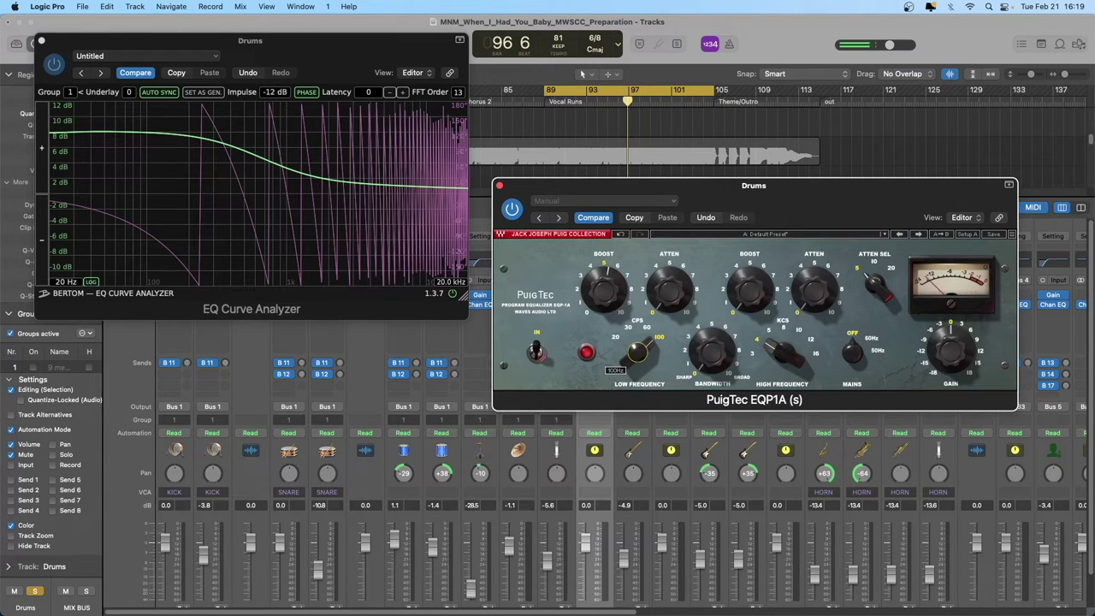
pyautogui.moveTo(640, 352); pyautogui.dragTo(640, 368)
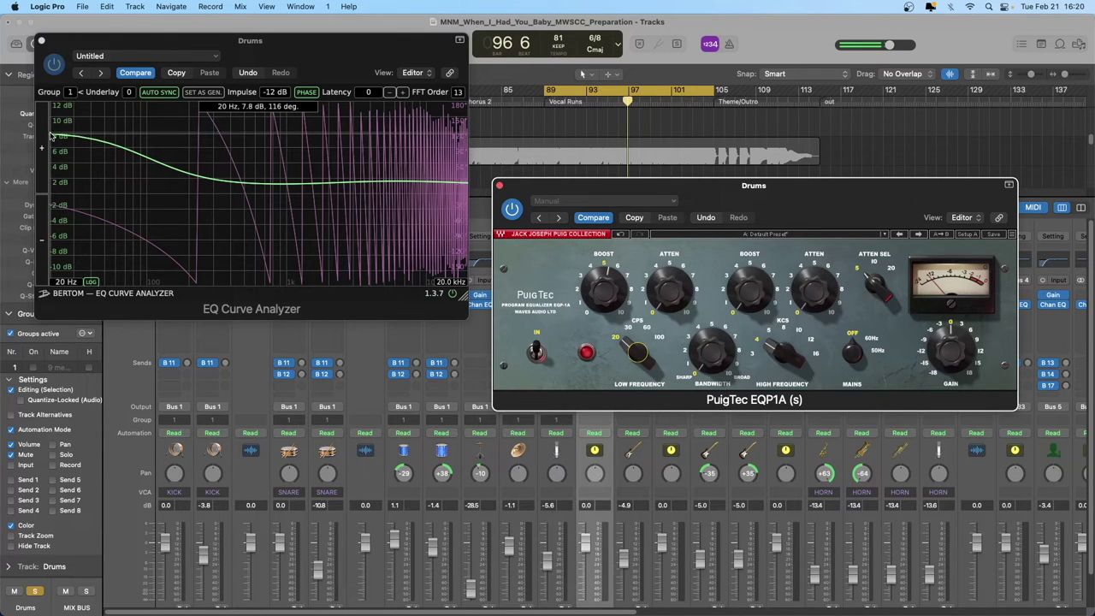
pyautogui.moveTo(635, 354); pyautogui.dragTo(635, 330)
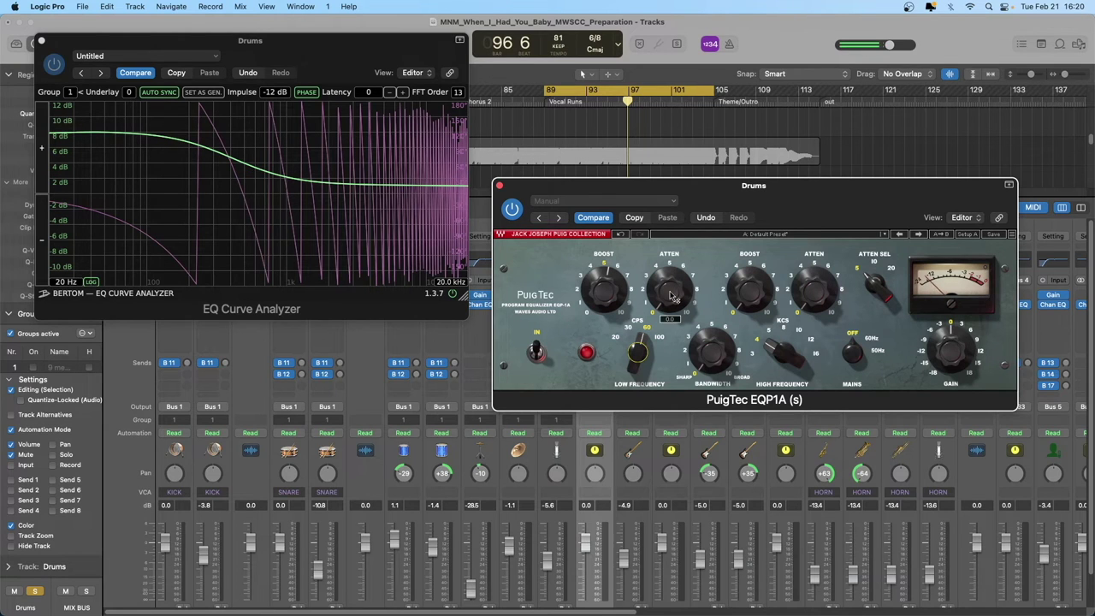
# Raise the low-frequency attenuation to 10, reset the low boost to 0, and reduce the attenuation to about 5
pyautogui.moveTo(673, 295); pyautogui.dragTo(667, 265)
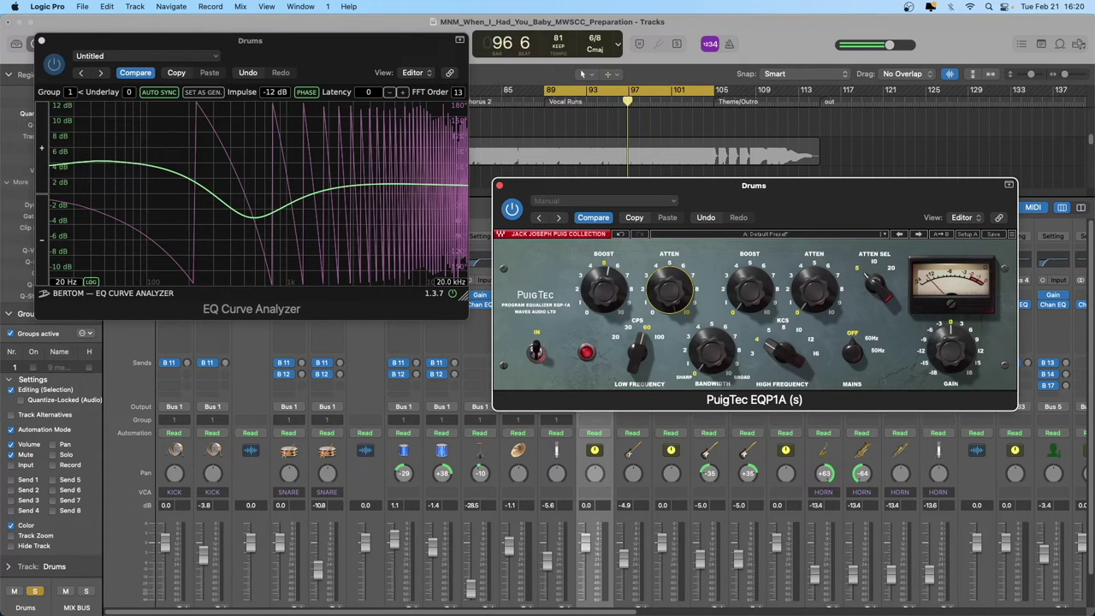
pyautogui.moveTo(603, 290); pyautogui.dragTo(603, 305)
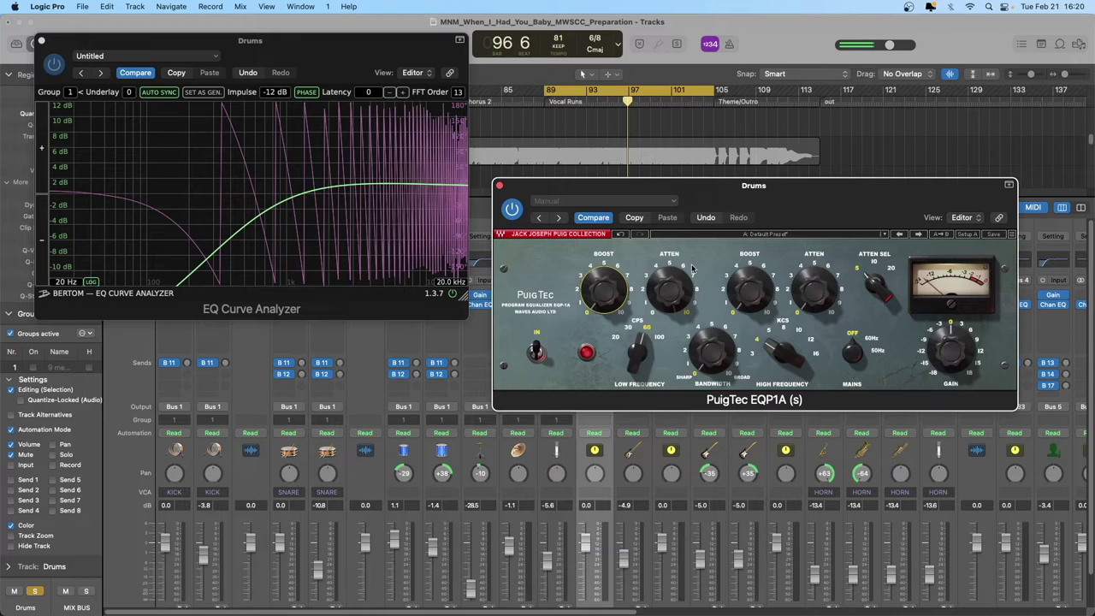
pyautogui.moveTo(671, 291)
pyautogui.mouseDown()
pyautogui.moveTo(671, 277)
pyautogui.moveTo(673, 291)
pyautogui.mouseUp()
# Hide the phase trace in the EQ Curve Analyzer and raise the EQP1A's high-frequency boost to about 5 with some high attenuation
pyautogui.moveTo(775, 201)
pyautogui.mouseDown()
pyautogui.moveTo(747, 226)
pyautogui.moveTo(758, 197)
pyautogui.mouseUp()
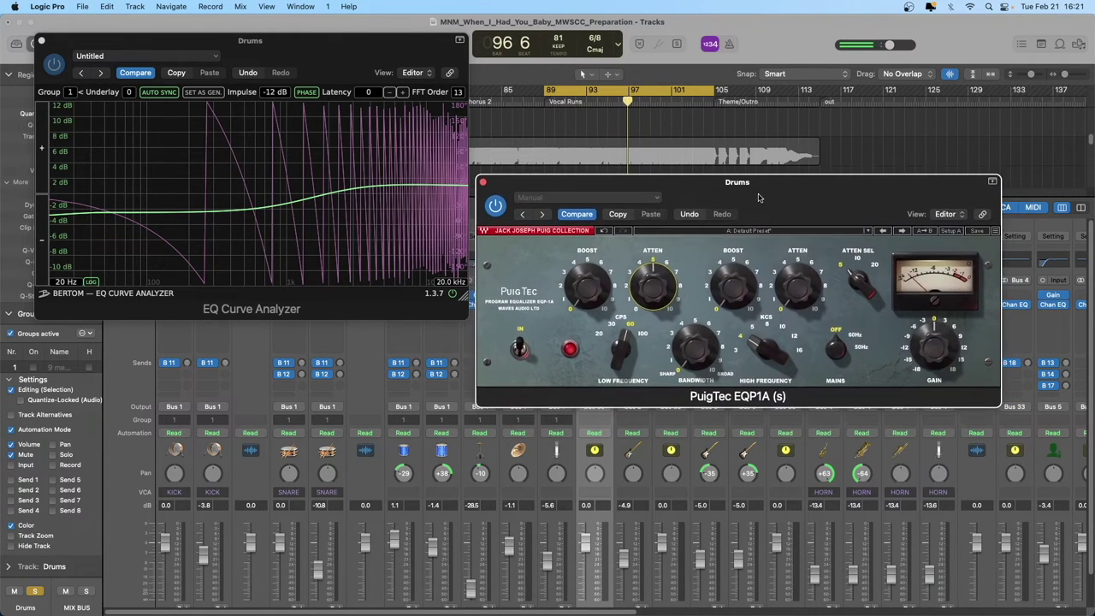
pyautogui.click(308, 93)
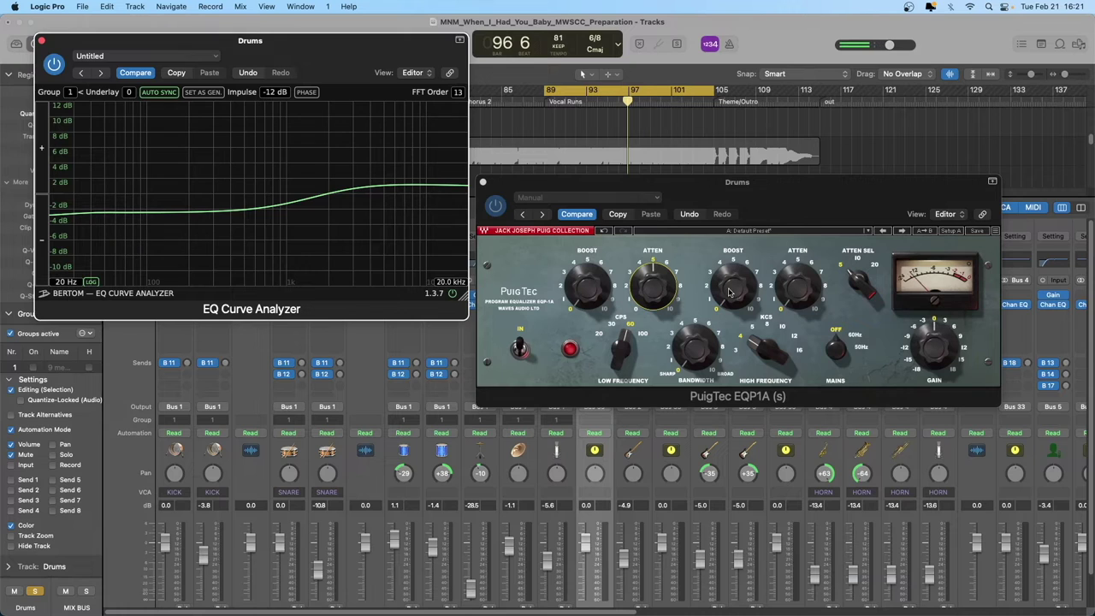
pyautogui.moveTo(730, 293); pyautogui.dragTo(729, 263)
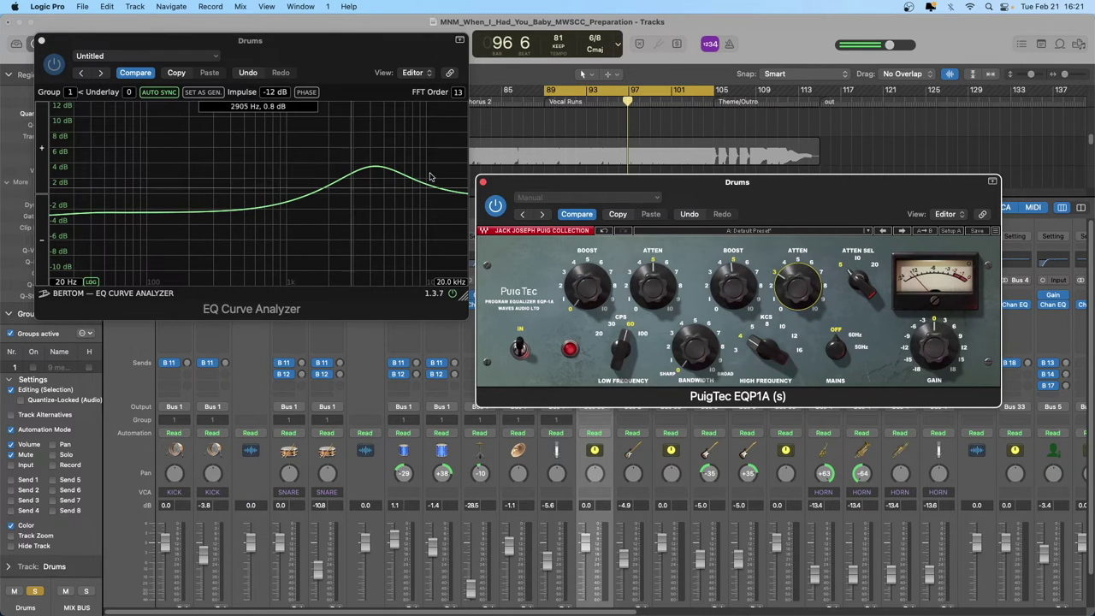
# Close the PuigTec EQP1A, replace it on the Drums insert with the stereo Waves PuigTec MEQ5 (s), and place its window beside the analyzer
pyautogui.moveTo(603, 188); pyautogui.dragTo(618, 185)
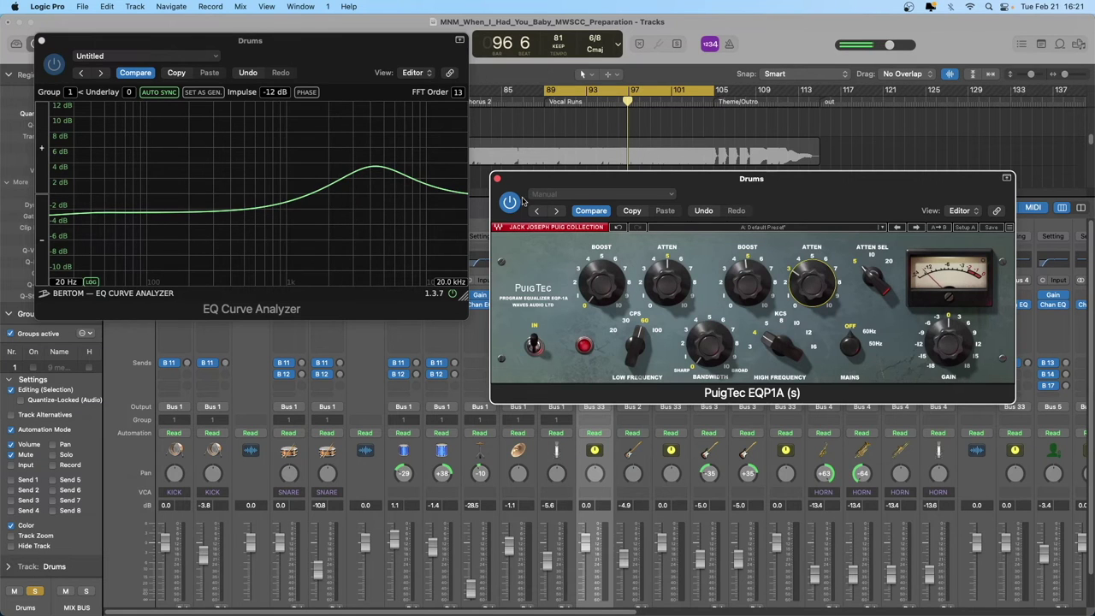
pyautogui.moveTo(497, 190); pyautogui.dragTo(506, 162)
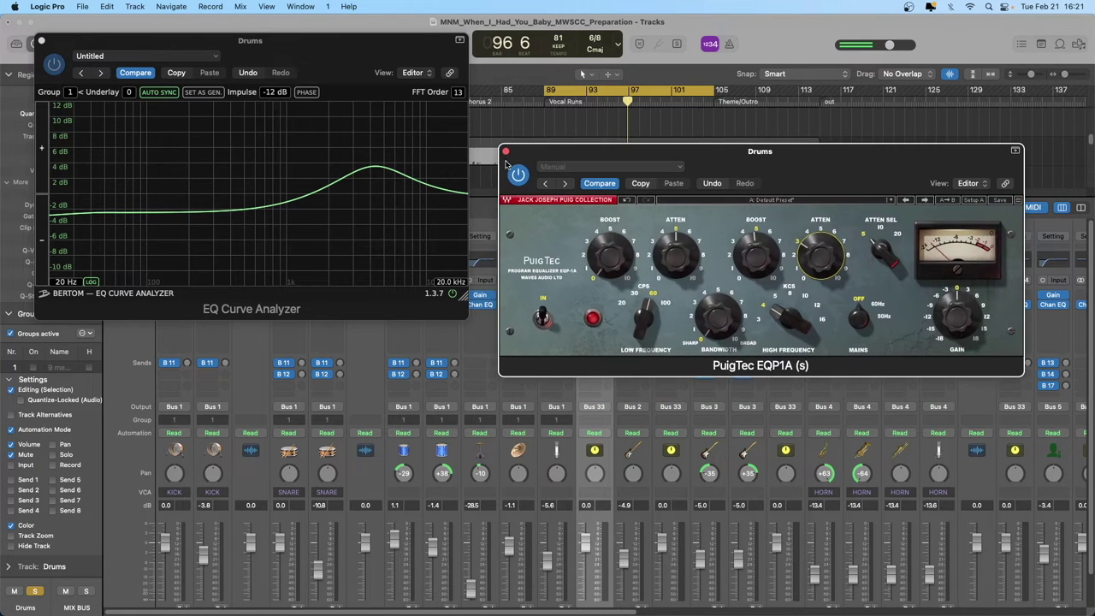
pyautogui.click(506, 153)
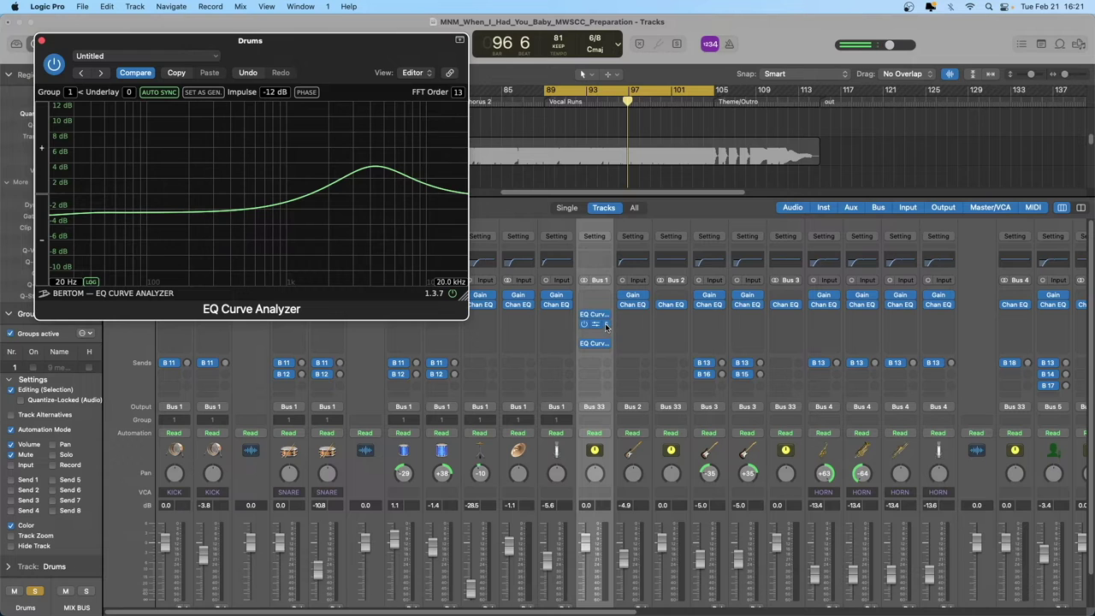
pyautogui.click(606, 326)
pyautogui.moveTo(633, 603)
pyautogui.moveTo(753, 588)
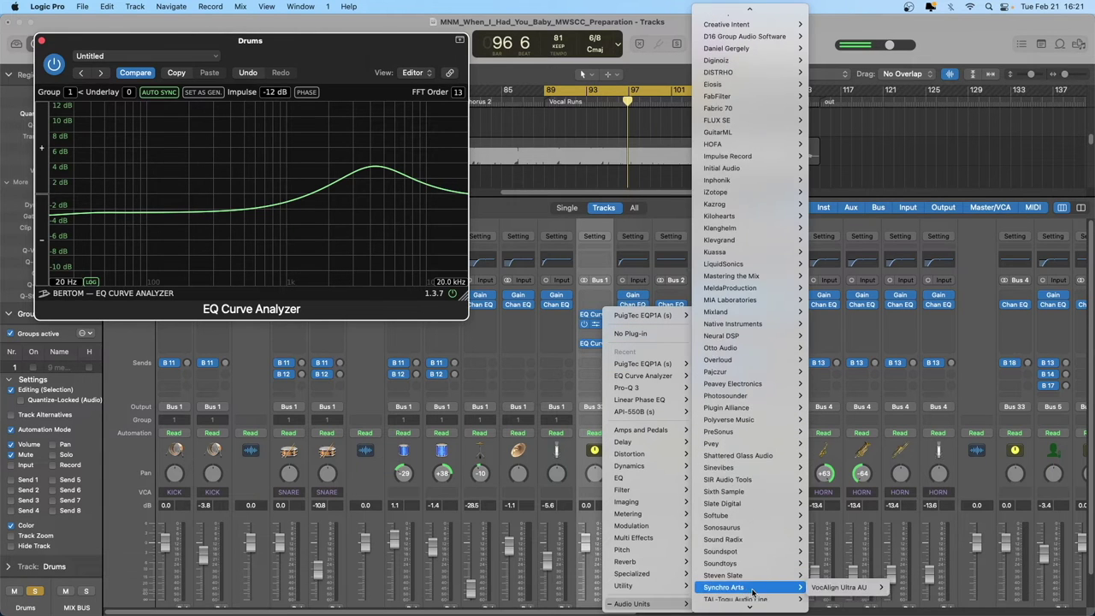
pyautogui.scroll(-3, 753, 588)
pyautogui.moveTo(736, 568)
pyautogui.scroll(-2, 858, 517)
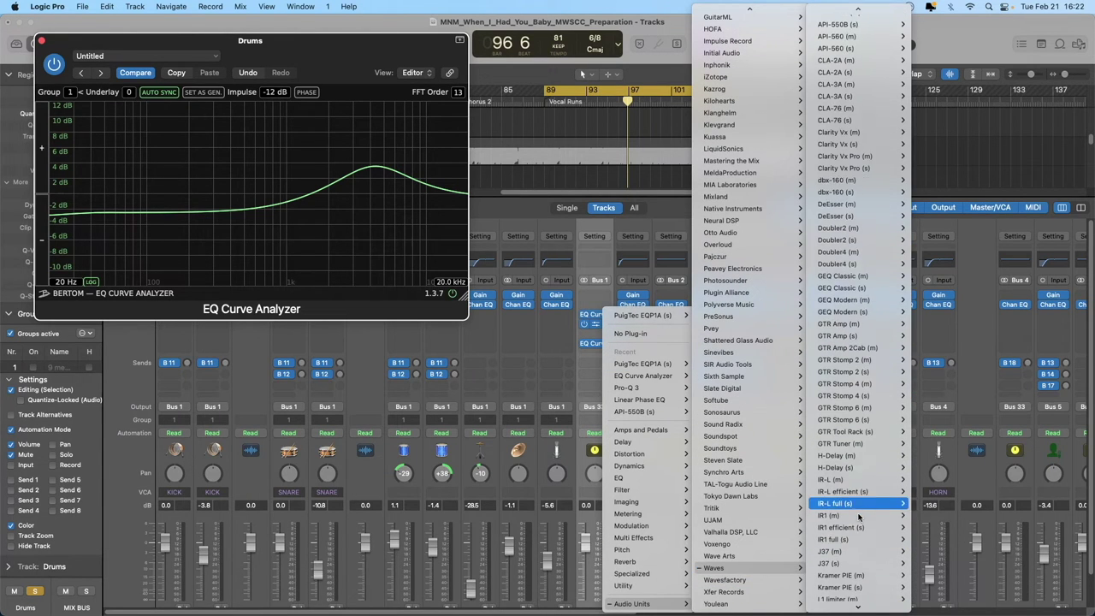
pyautogui.scroll(-5, 858, 516)
pyautogui.moveTo(881, 563)
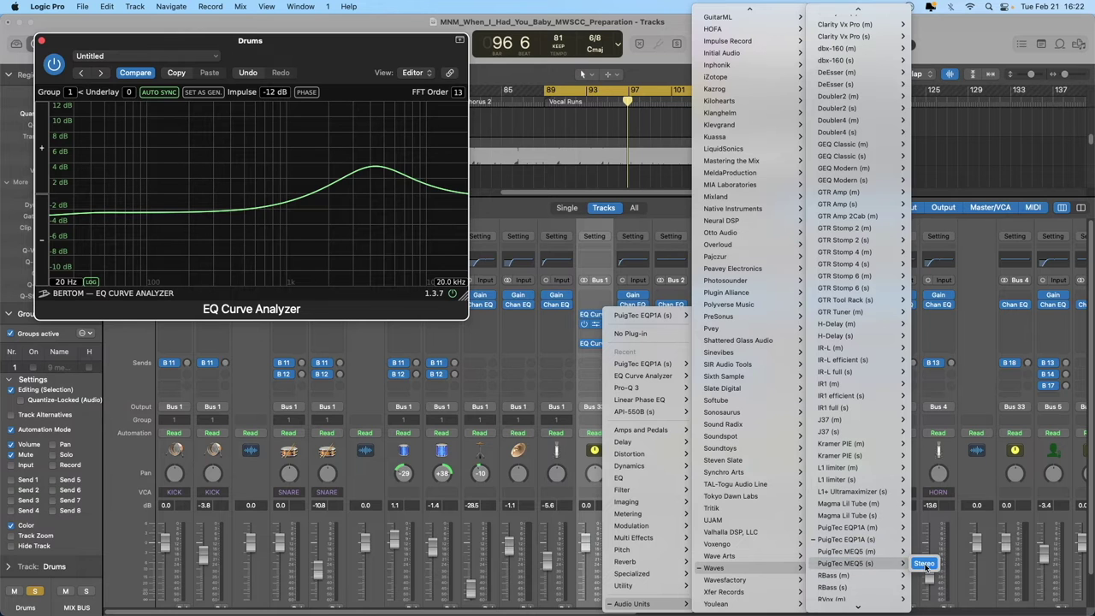
pyautogui.click(924, 564)
pyautogui.moveTo(503, 158); pyautogui.dragTo(672, 241)
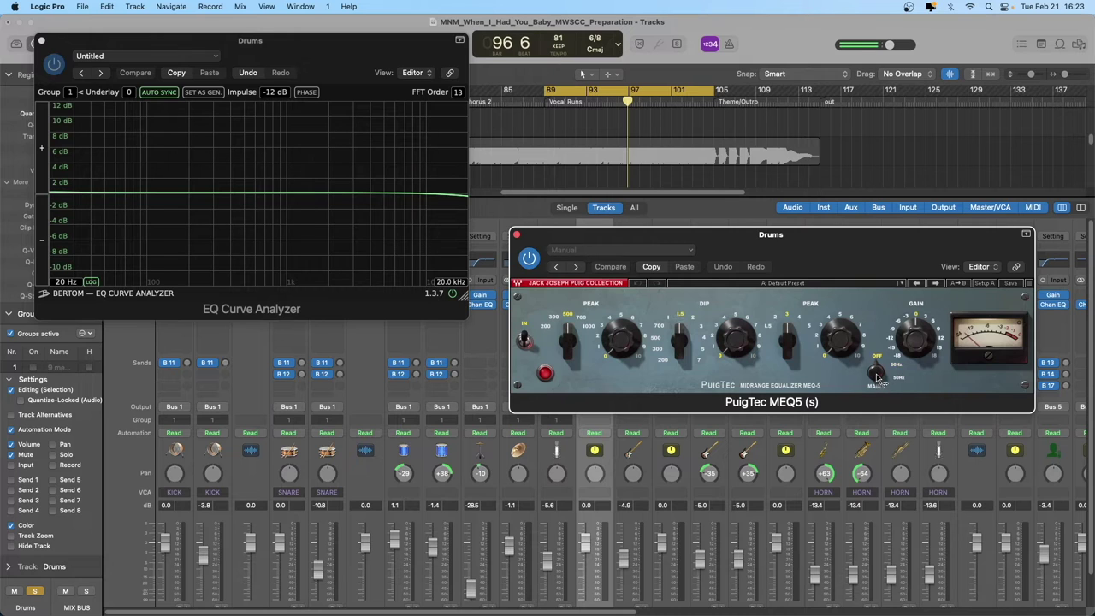
# Switch the MEQ5's mains hum to 60 Hz to view its effect on the curve, and turn it back off
pyautogui.moveTo(878, 377); pyautogui.dragTo(883, 321)
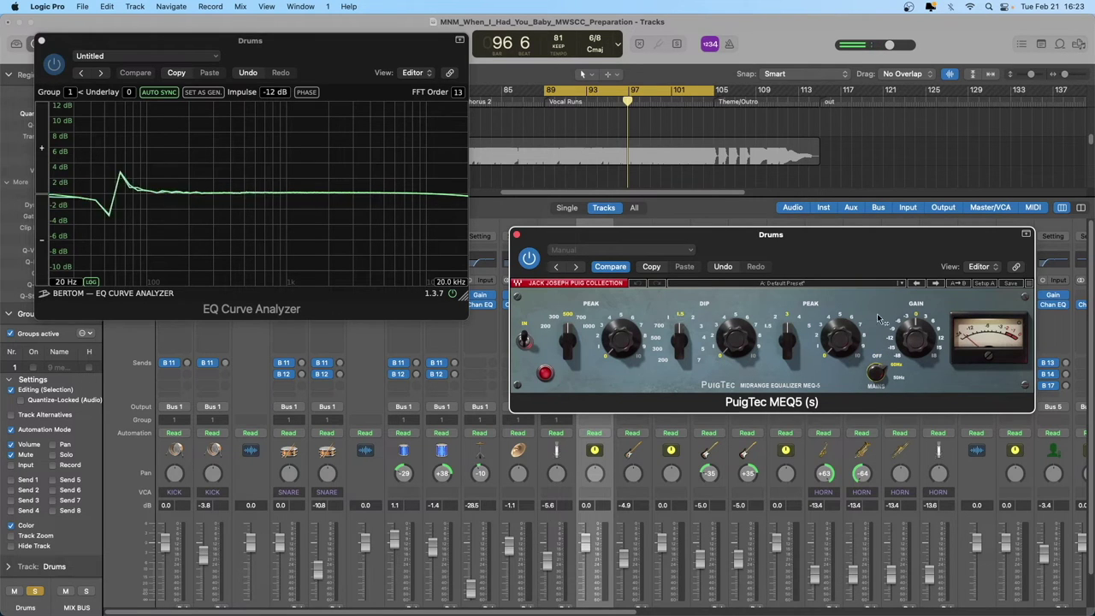
pyautogui.click(879, 378)
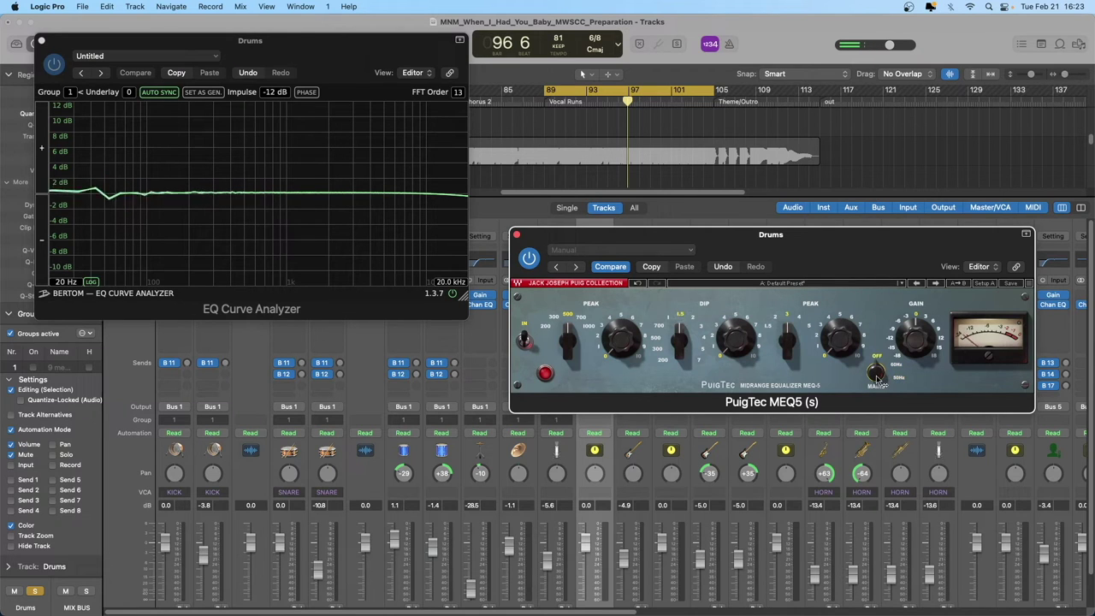
pyautogui.moveTo(879, 379); pyautogui.dragTo(886, 360)
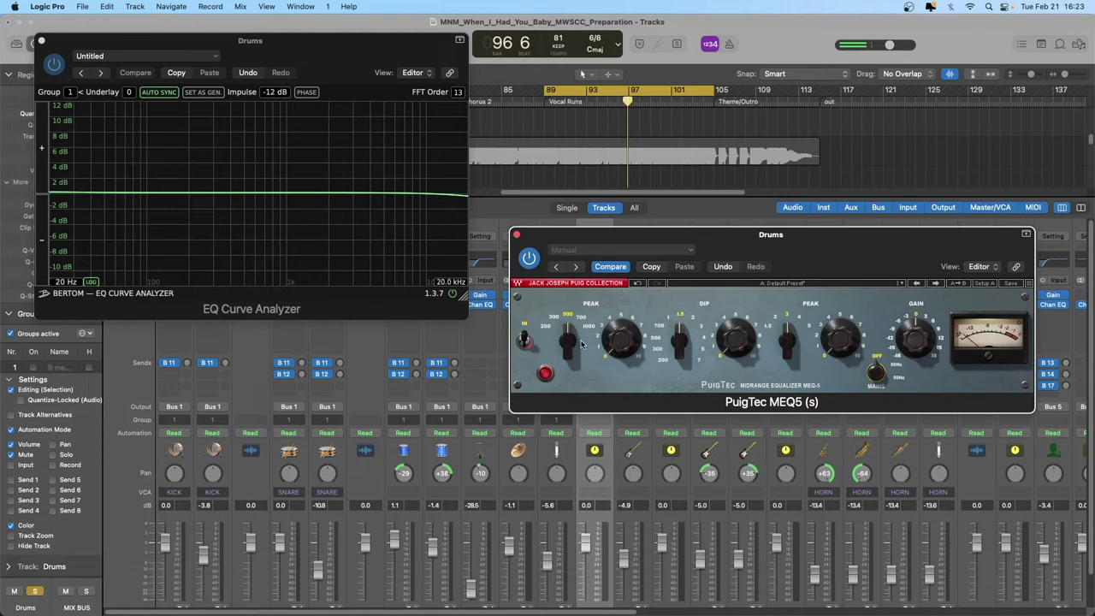
# Set the MEQ5's low peak frequency to 200 Hz with its peak amount at 0, and cut with the dip band at 3 kHz
pyautogui.moveTo(567, 342); pyautogui.dragTo(621, 337)
pyautogui.moveTo(620, 338); pyautogui.dragTo(620, 366)
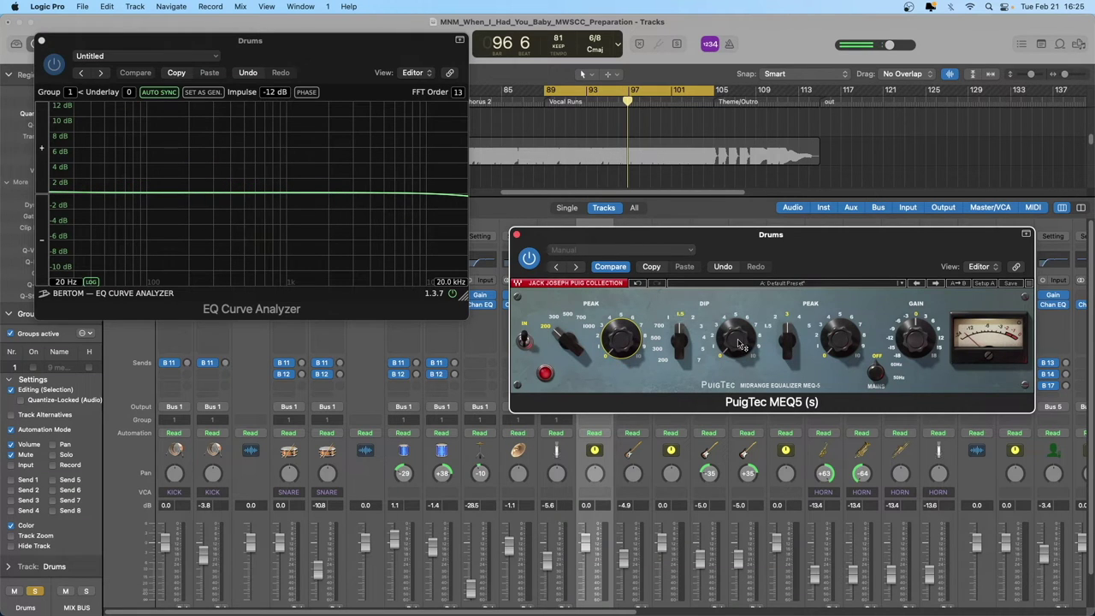
pyautogui.moveTo(680, 343)
pyautogui.mouseDown()
pyautogui.moveTo(681, 331)
pyautogui.moveTo(735, 339)
pyautogui.moveTo(736, 290)
pyautogui.moveTo(679, 344)
pyautogui.moveTo(679, 362)
pyautogui.moveTo(678, 338)
pyautogui.mouseUp()
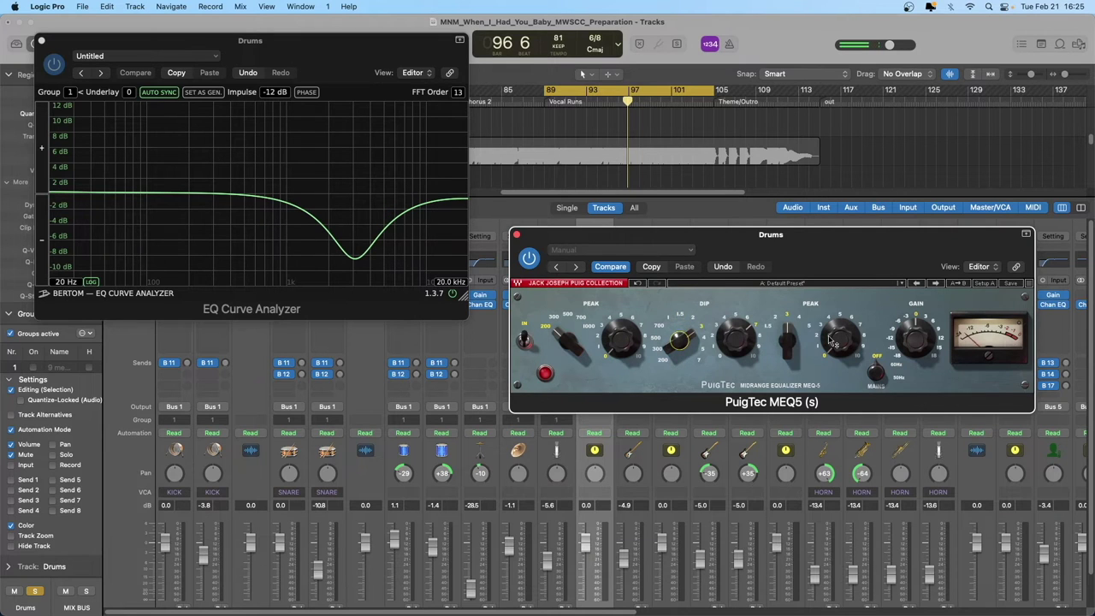
# Boost the MEQ5's high peak band and set its frequency to 2 kHz
pyautogui.moveTo(843, 344)
pyautogui.moveTo(843, 344); pyautogui.dragTo(844, 289)
pyautogui.moveTo(787, 341)
pyautogui.mouseDown()
pyautogui.moveTo(788, 331)
pyautogui.moveTo(736, 336)
pyautogui.moveTo(735, 345)
pyautogui.moveTo(788, 351)
pyautogui.mouseUp()
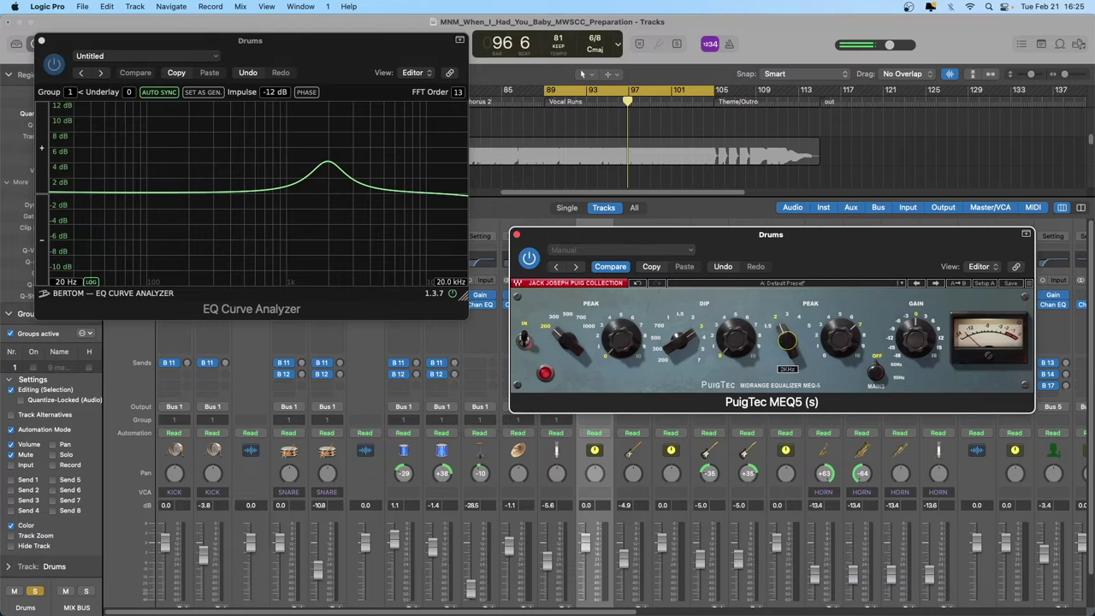
# Close the MEQ5 window, insert a stereo PuigTec EQP1A (s) before it on the Drums bus, and place its window beside the analyzer
pyautogui.moveTo(770, 234); pyautogui.dragTo(770, 410)
pyautogui.click(516, 409)
pyautogui.click(594, 326)
pyautogui.moveTo(611, 366)
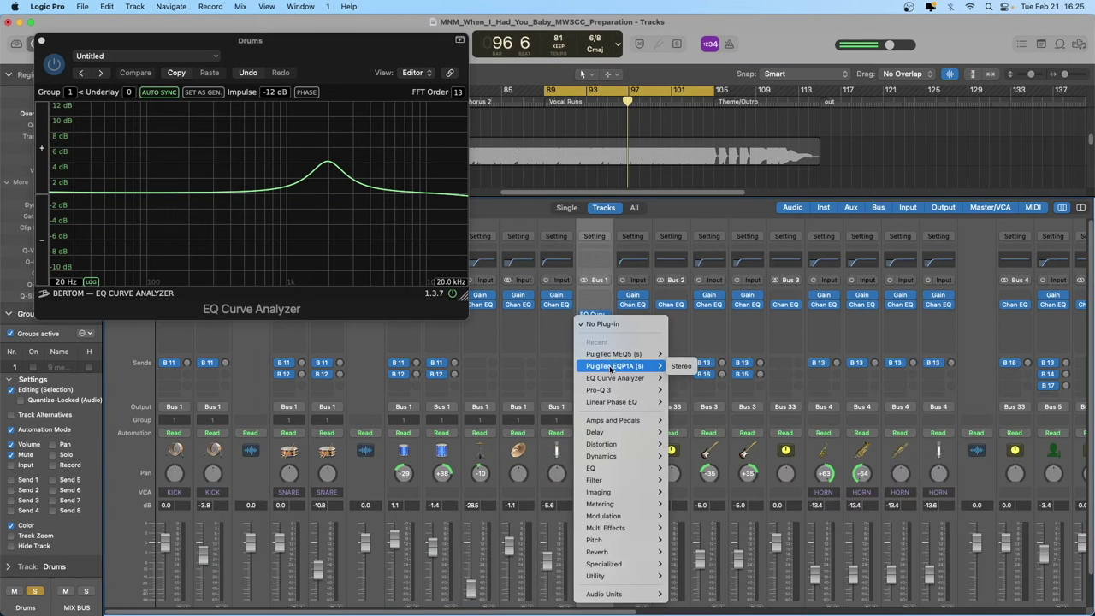
pyautogui.click(681, 366)
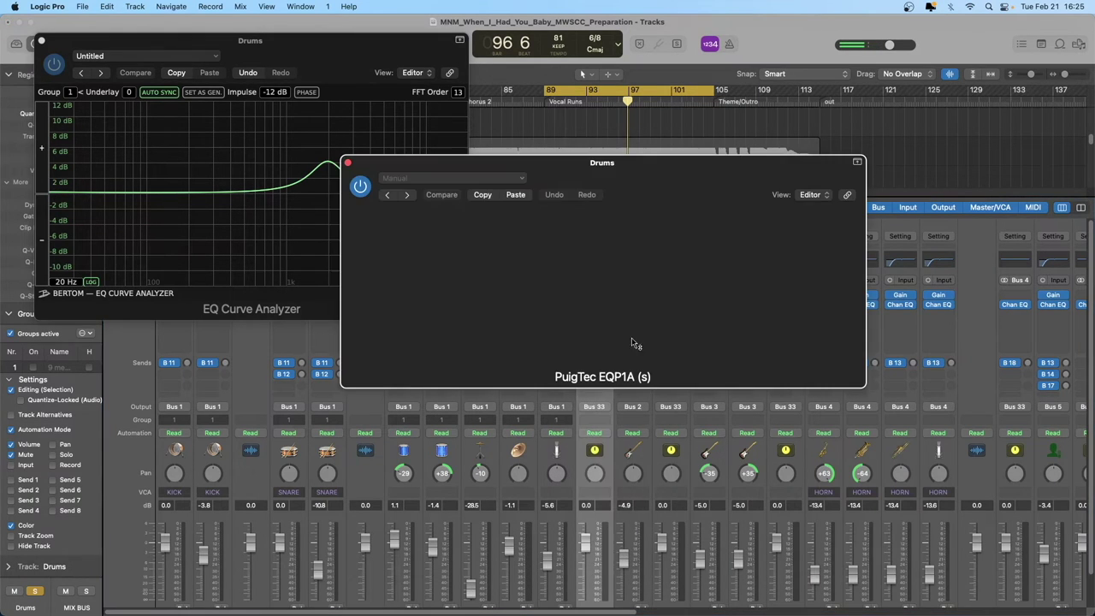
pyautogui.moveTo(570, 174); pyautogui.dragTo(711, 43)
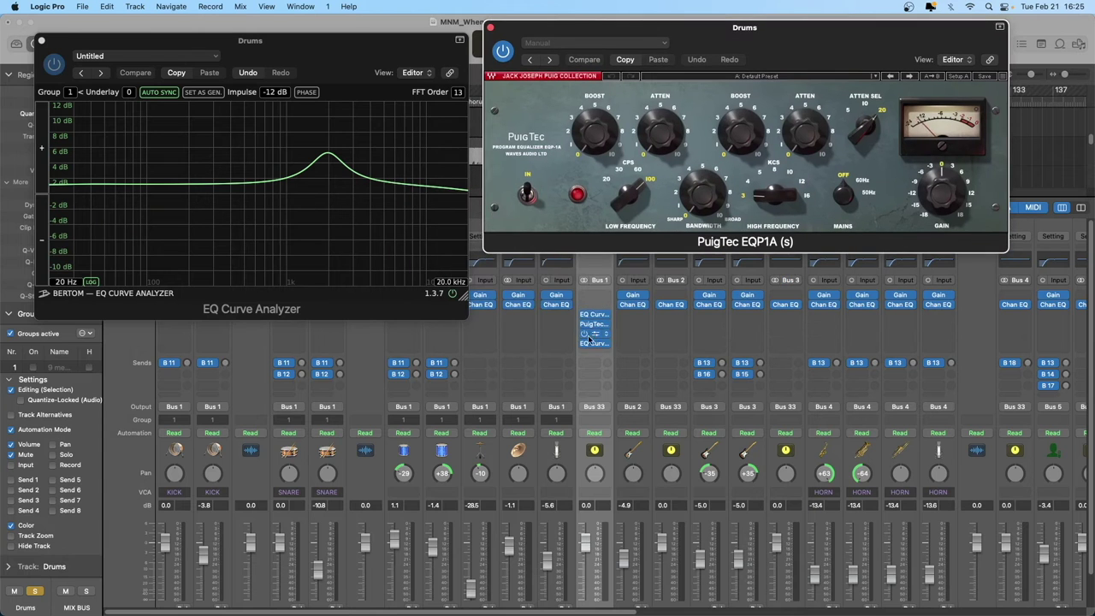
# Bypass the EQ Curve Analyzer, reopen the MEQ5, and place its window directly below the EQP1A
pyautogui.click(452, 294)
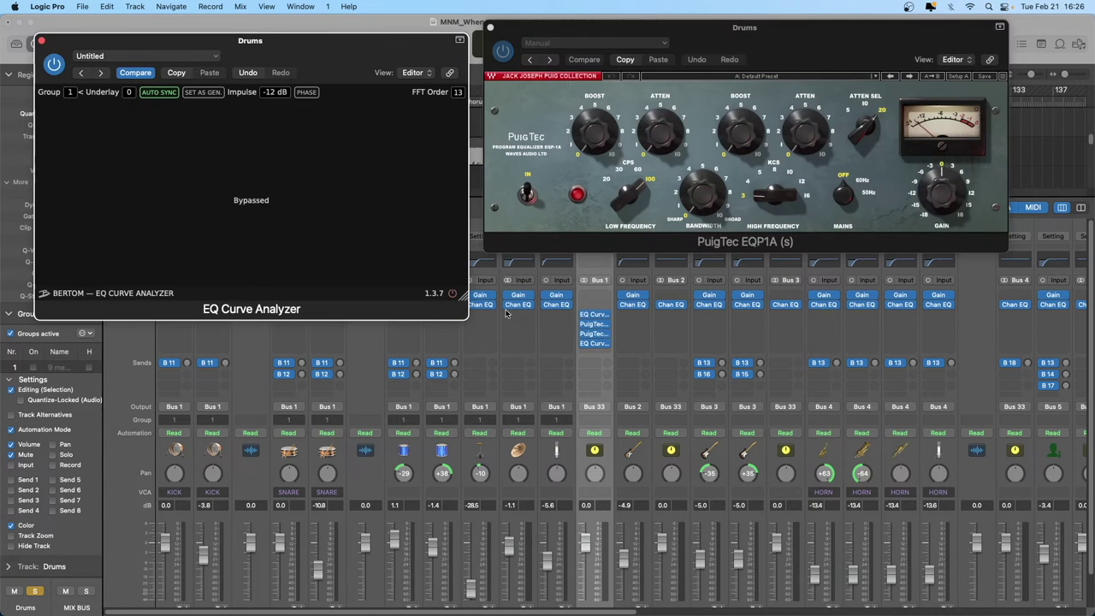
pyautogui.click(594, 333)
pyautogui.moveTo(601, 182); pyautogui.dragTo(748, 276)
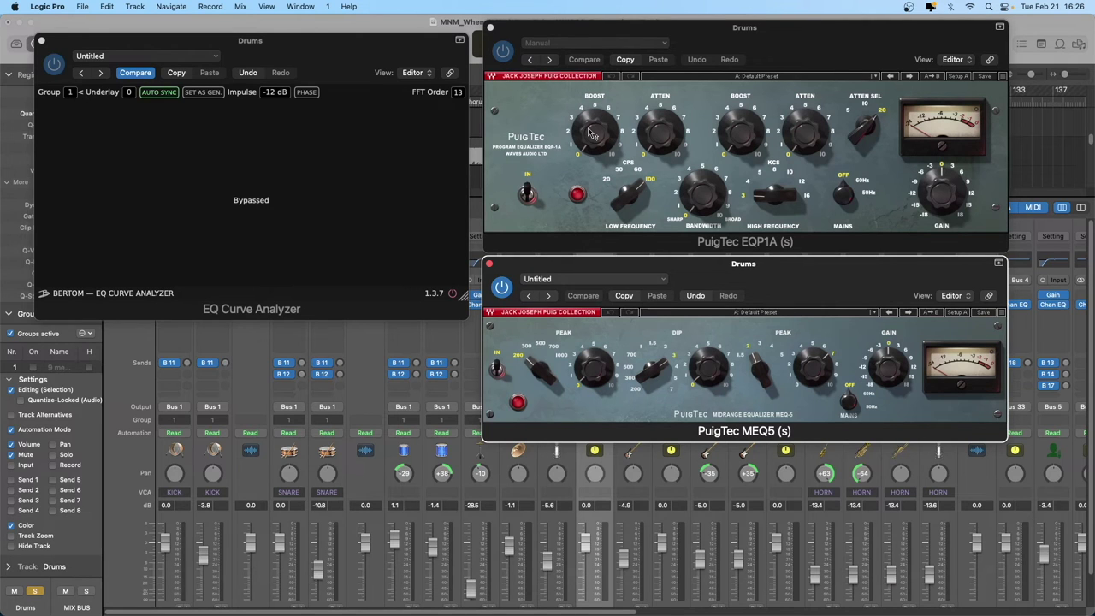
# Set the EQP1A's low boost to about 4 and low attenuation to about 2, with the low frequency at 60 CPS
pyautogui.moveTo(593, 137)
pyautogui.moveTo(601, 139)
pyautogui.mouseDown()
pyautogui.moveTo(601, 109)
pyautogui.moveTo(593, 154)
pyautogui.mouseUp()
pyautogui.moveTo(660, 133); pyautogui.dragTo(660, 99)
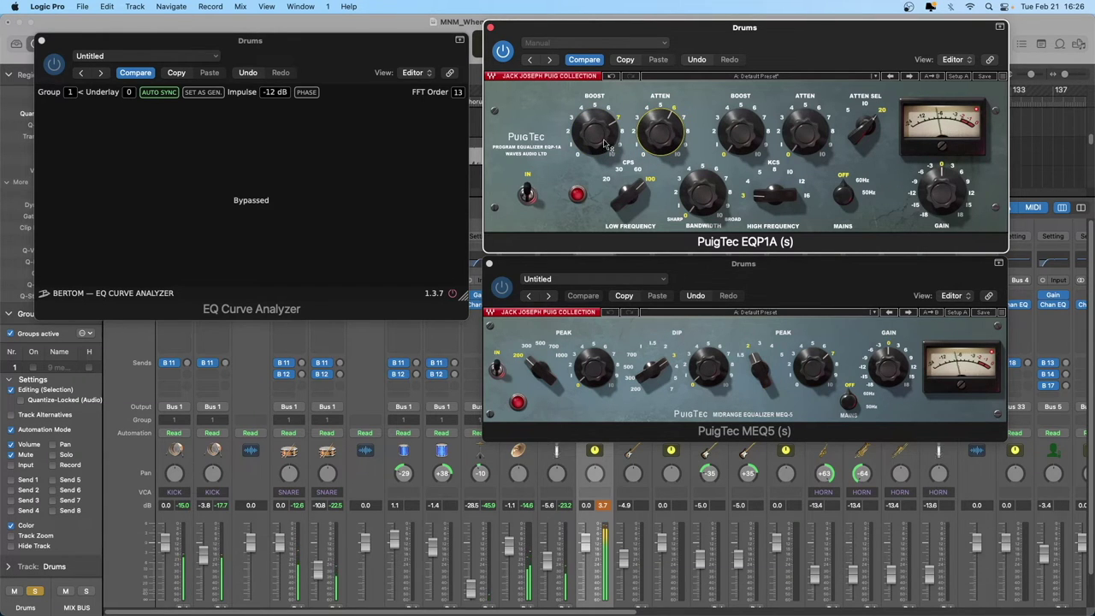
pyautogui.moveTo(593, 136); pyautogui.dragTo(593, 128)
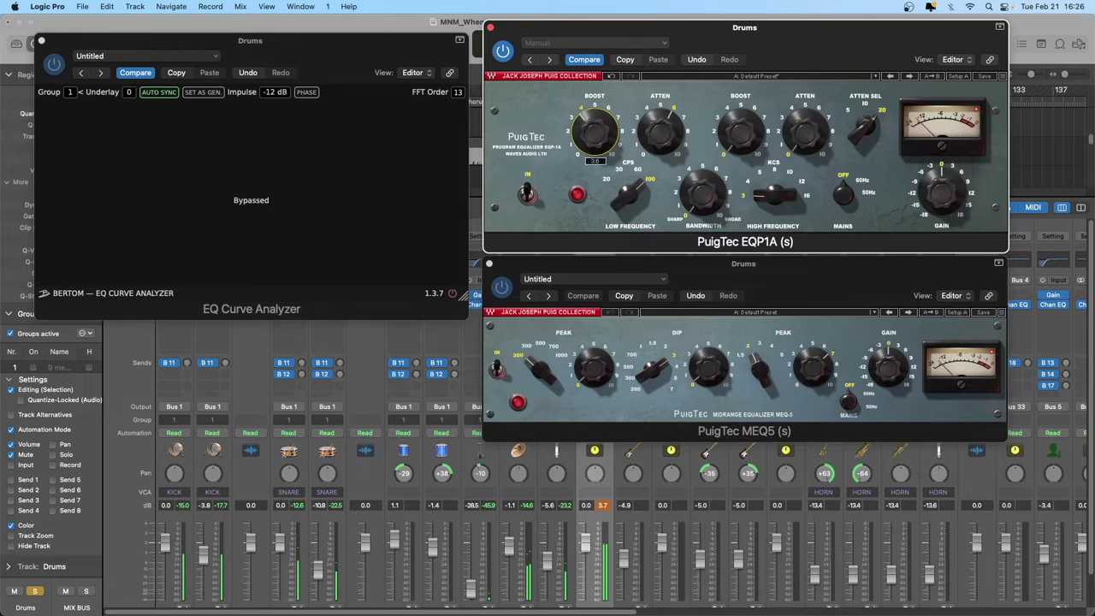
pyautogui.moveTo(660, 129); pyautogui.dragTo(660, 154)
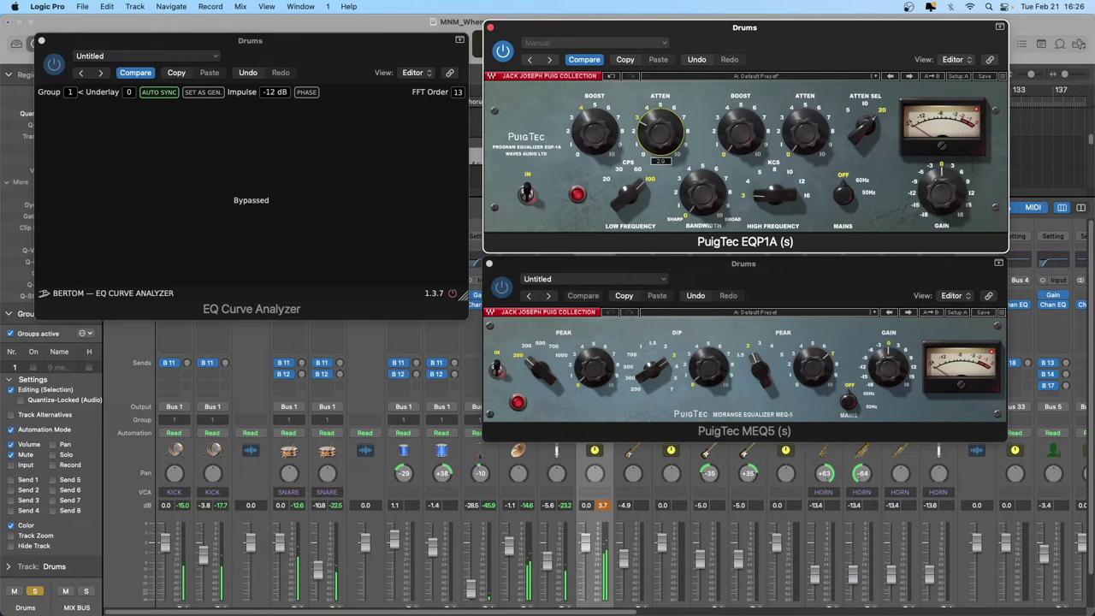
pyautogui.moveTo(629, 195); pyautogui.dragTo(629, 209)
# Set the EQP1A's bandwidth to about 3.5 and high frequency to 5 kHz, and add a moderate high boost without attenuation
pyautogui.moveTo(702, 192); pyautogui.dragTo(701, 187)
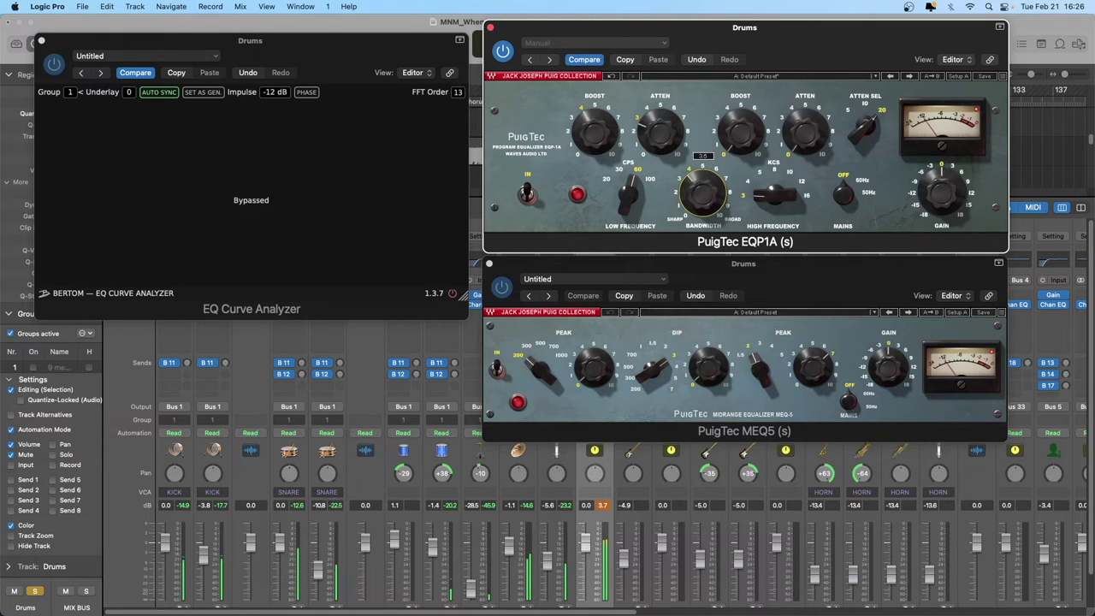
pyautogui.moveTo(774, 195); pyautogui.dragTo(774, 216)
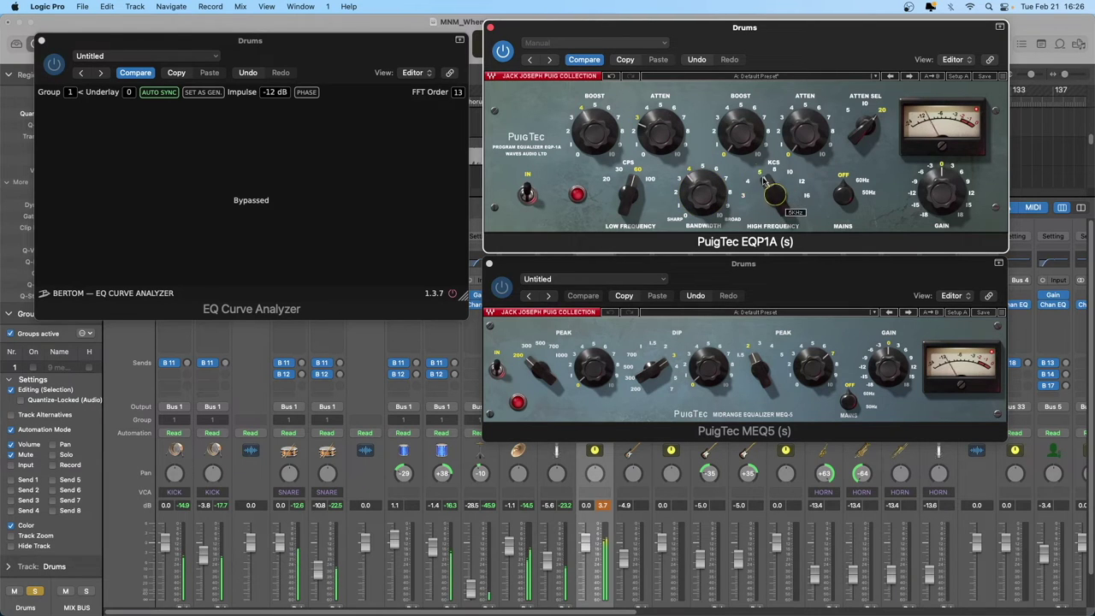
pyautogui.moveTo(743, 143); pyautogui.dragTo(804, 127)
# Adjust the MEQ5's high peak boost at 2 kHz and apply a small cut with the dip band at 500 Hz
pyautogui.moveTo(826, 385); pyautogui.dragTo(812, 378)
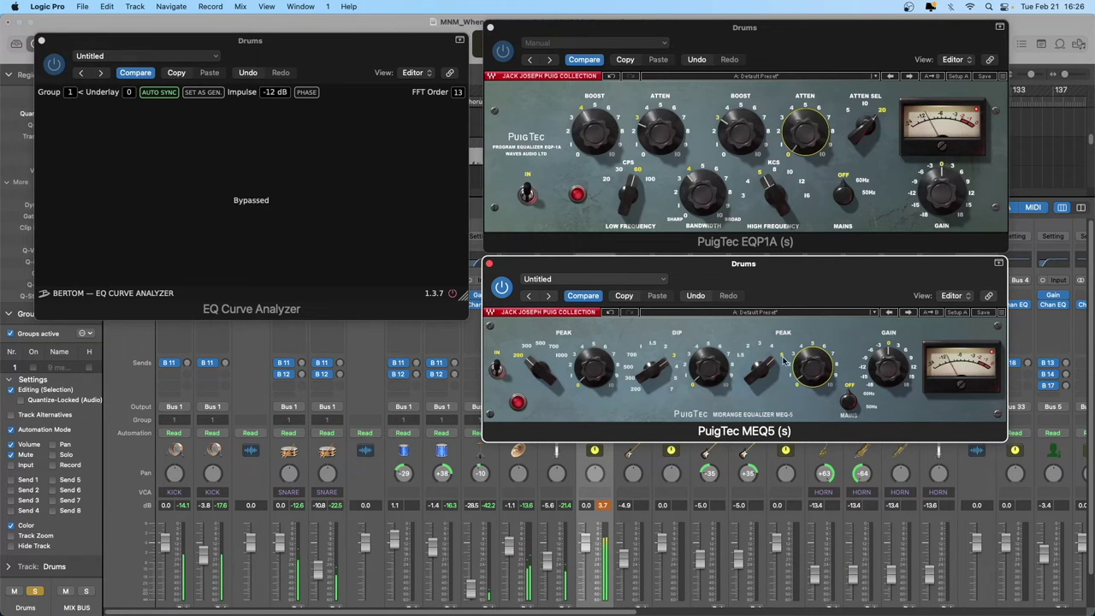
pyautogui.click(760, 369)
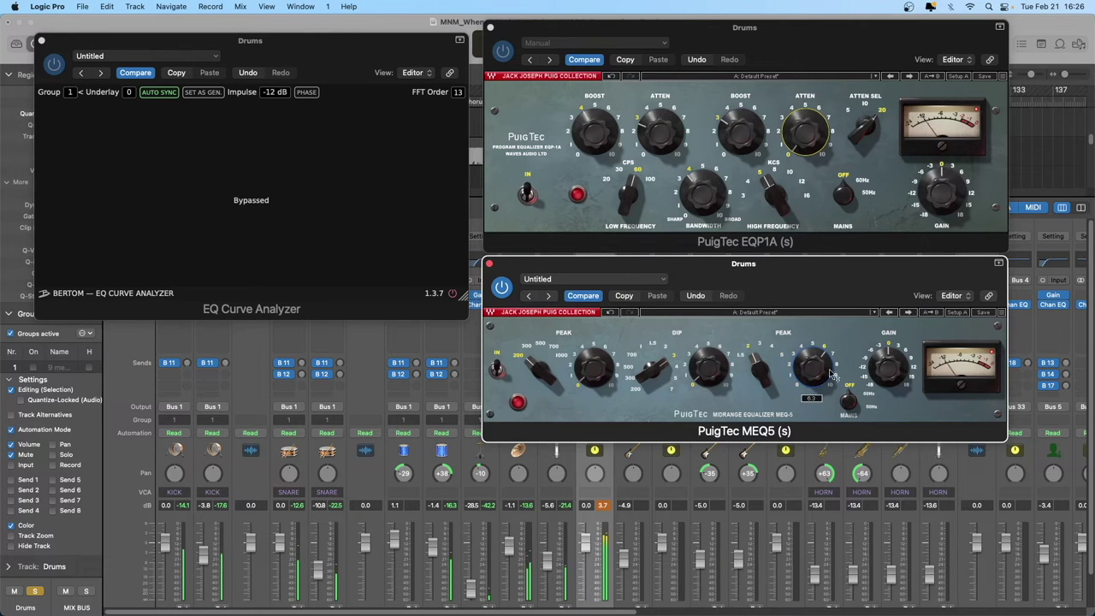
pyautogui.moveTo(760, 370); pyautogui.dragTo(813, 367)
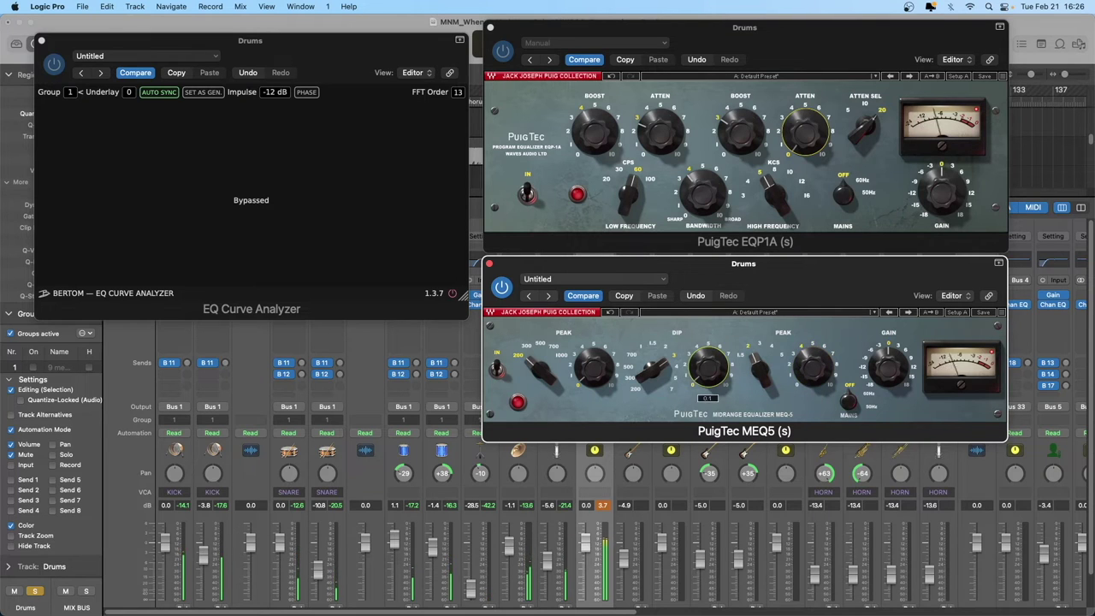
pyautogui.moveTo(652, 371); pyautogui.dragTo(710, 363)
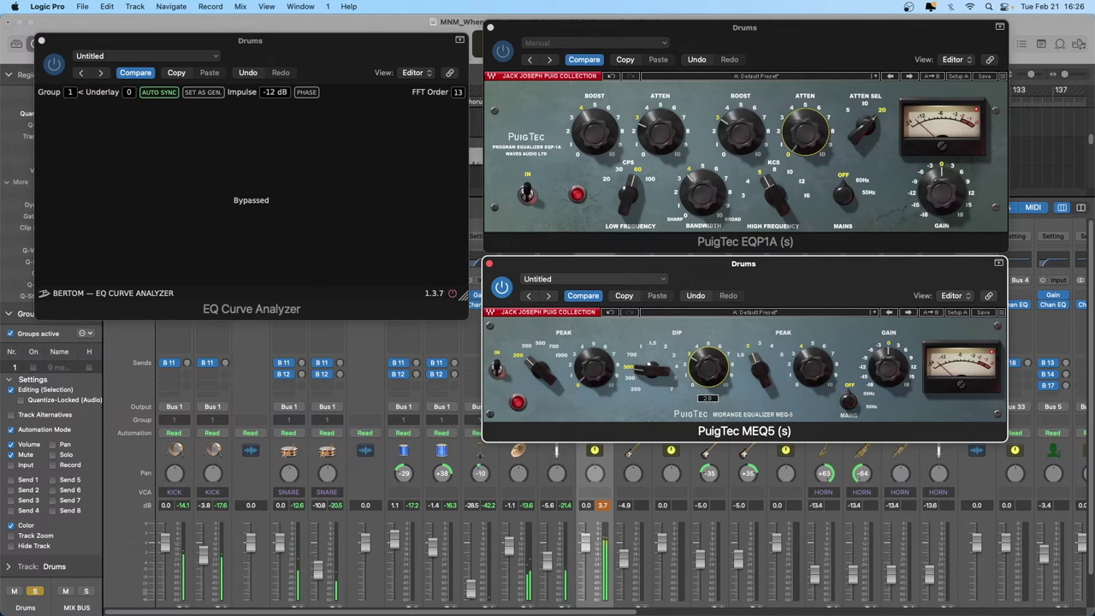
# Bypass and re-enable the MEQ5 and EQP1A repeatedly to compare the drums with and without equalization
pyautogui.click(502, 287)
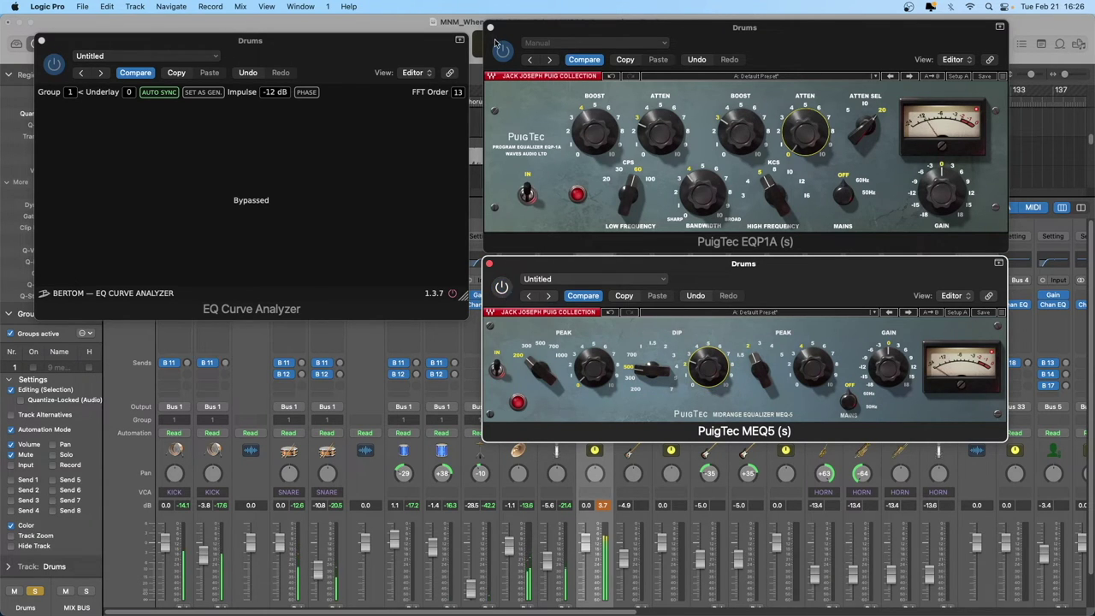
pyautogui.click(502, 52)
pyautogui.click(502, 52)
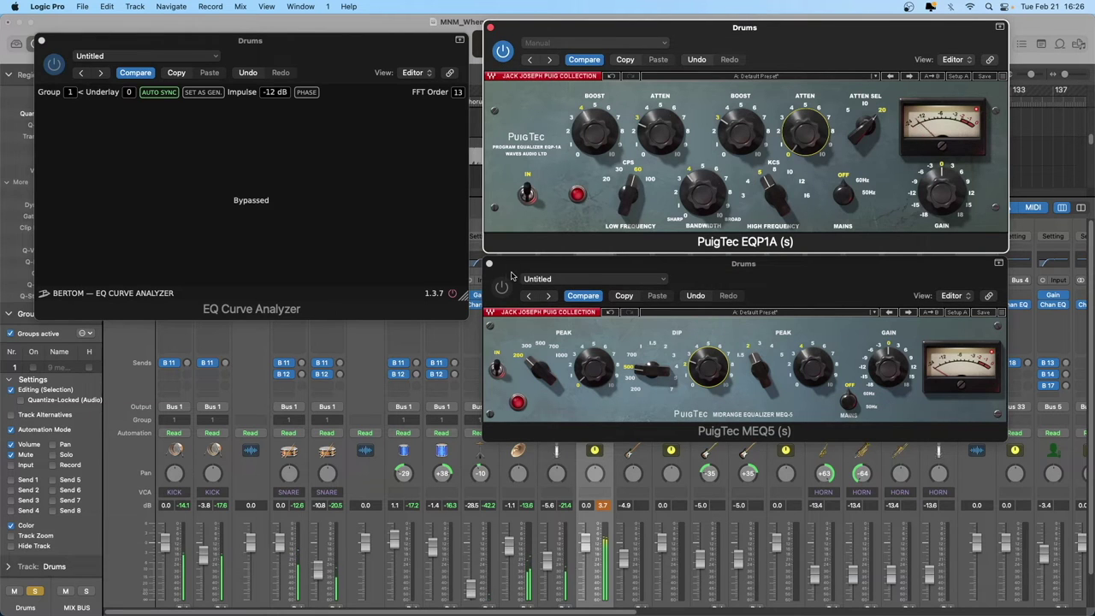
pyautogui.click(501, 287)
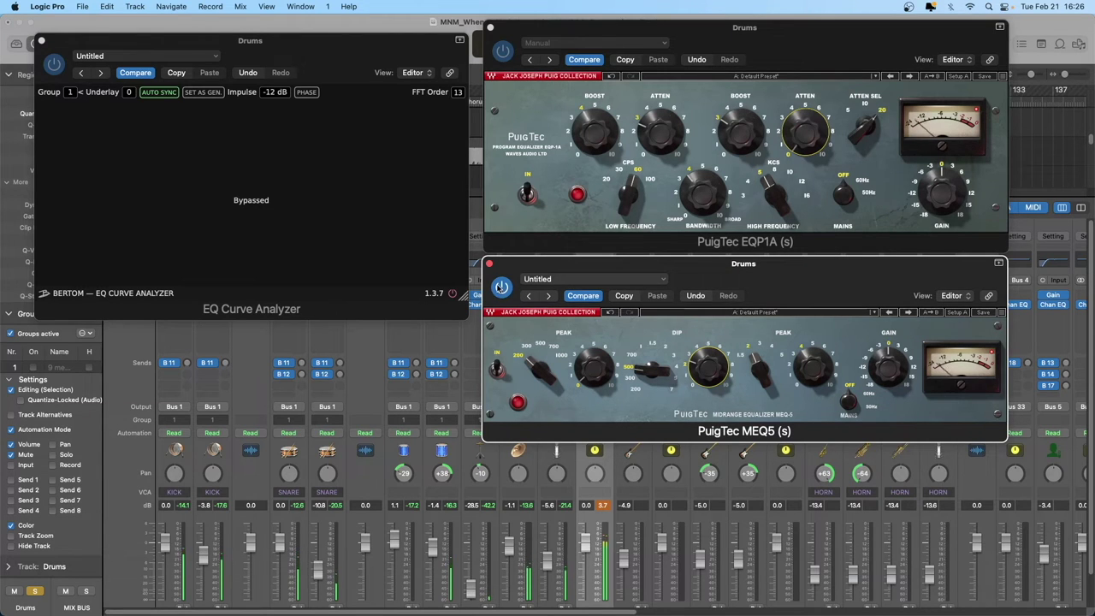
pyautogui.click(501, 287)
pyautogui.click(502, 52)
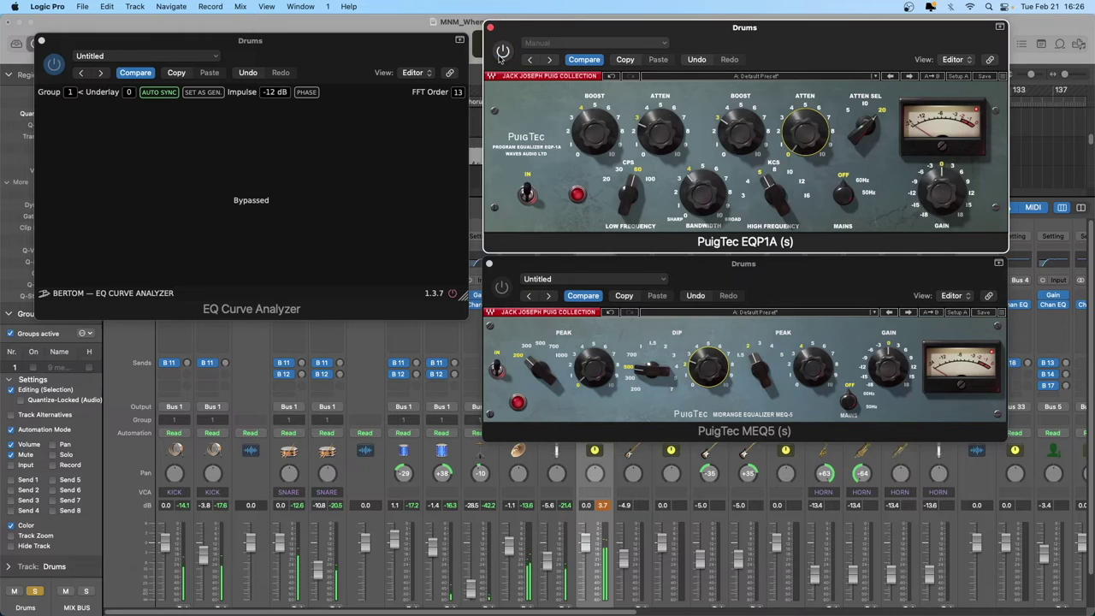
pyautogui.click(503, 52)
pyautogui.click(502, 287)
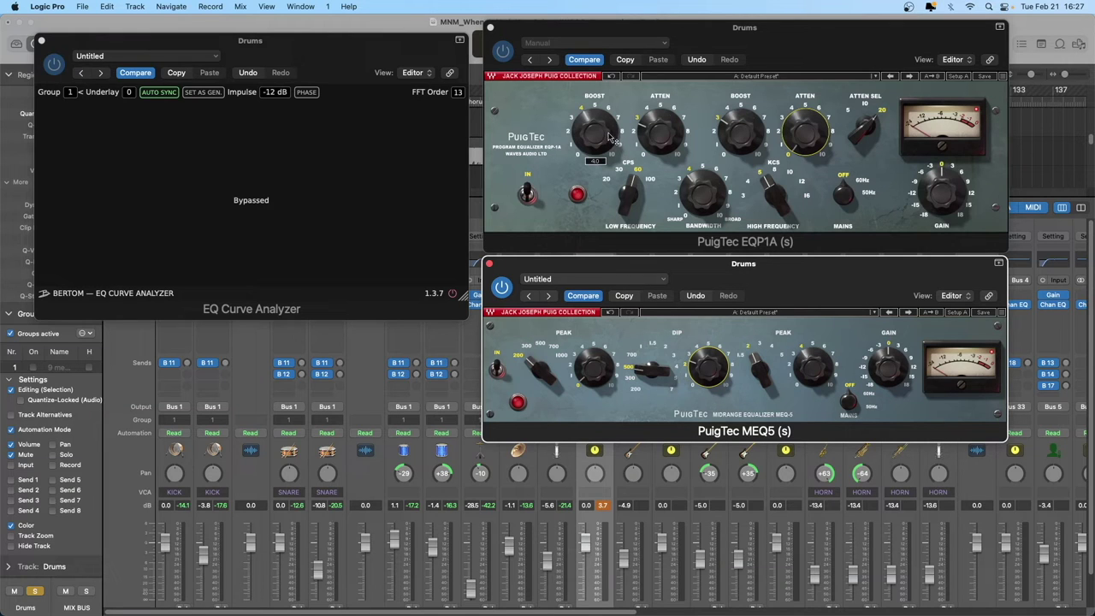
# Re-enable the EQ Curve Analyzer to inspect the combined curve, and reset the Drums channel's peak level reading
pyautogui.click(453, 294)
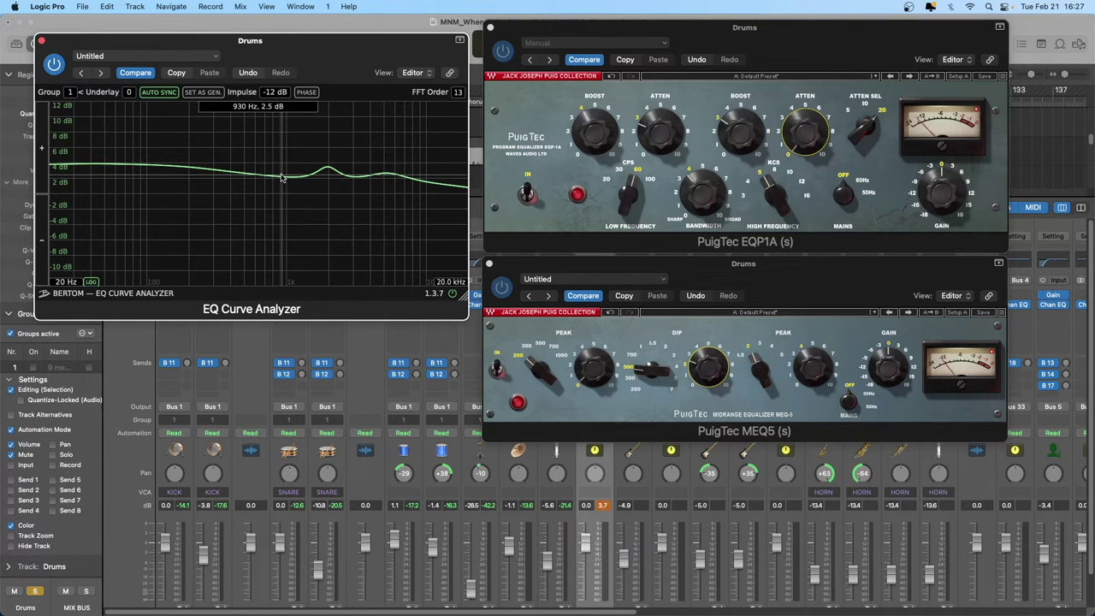
pyautogui.click(602, 505)
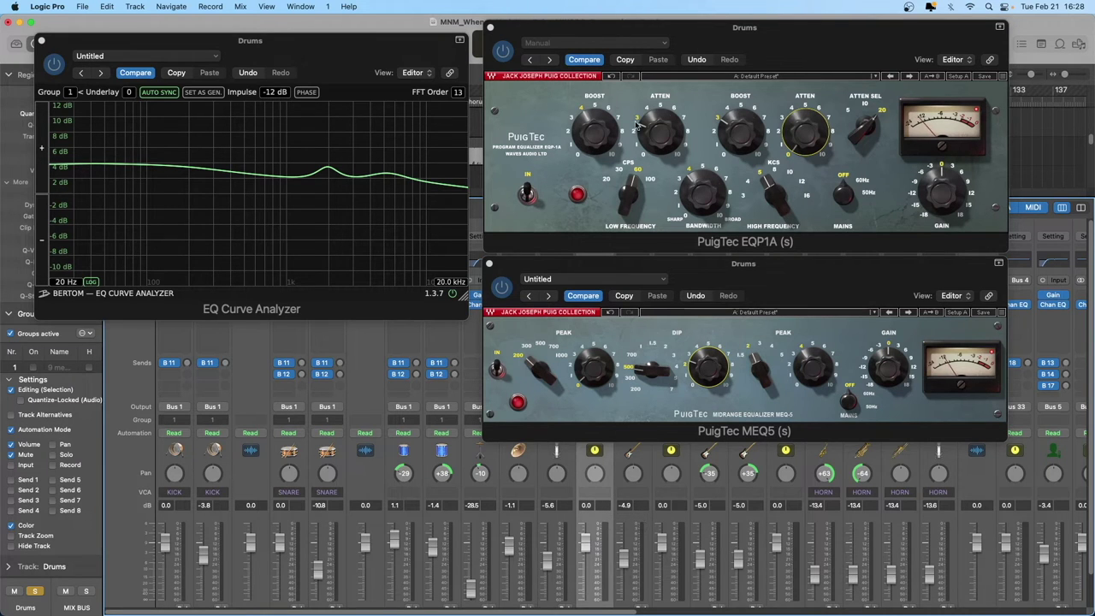
# Bypass both the MEQ5 and EQP1A on the Drums bus and close their windows
pyautogui.click(685, 267)
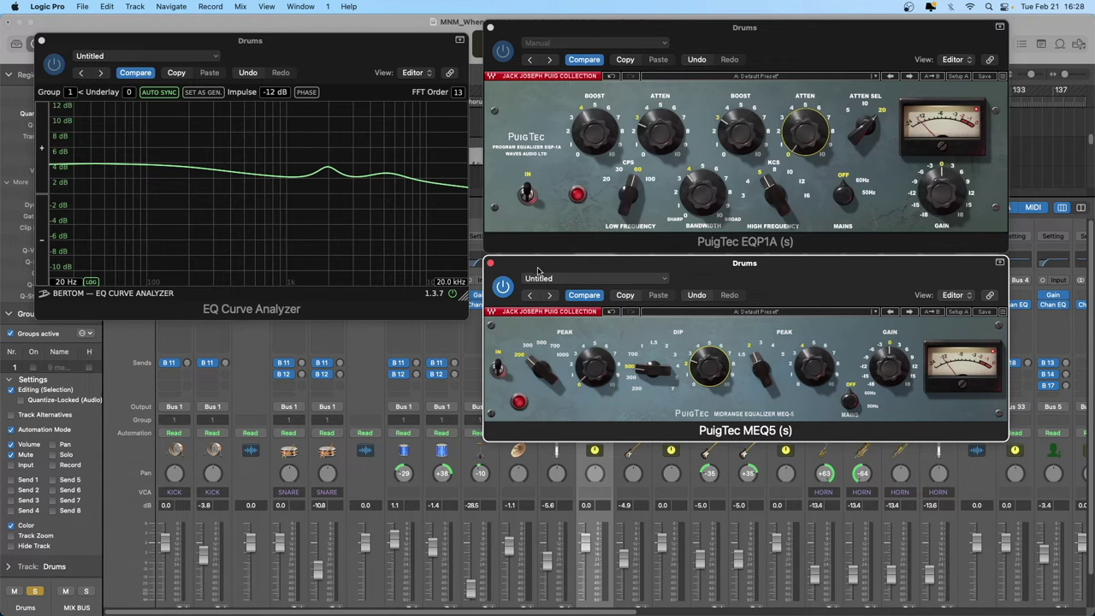
pyautogui.click(503, 287)
pyautogui.click(503, 50)
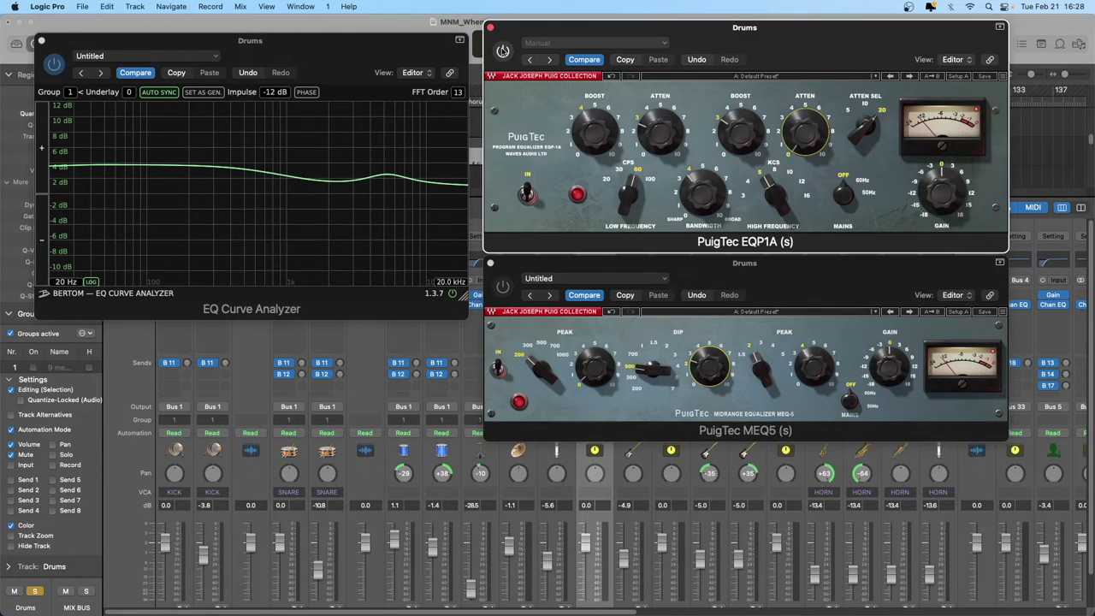
pyautogui.click(490, 27)
pyautogui.click(489, 263)
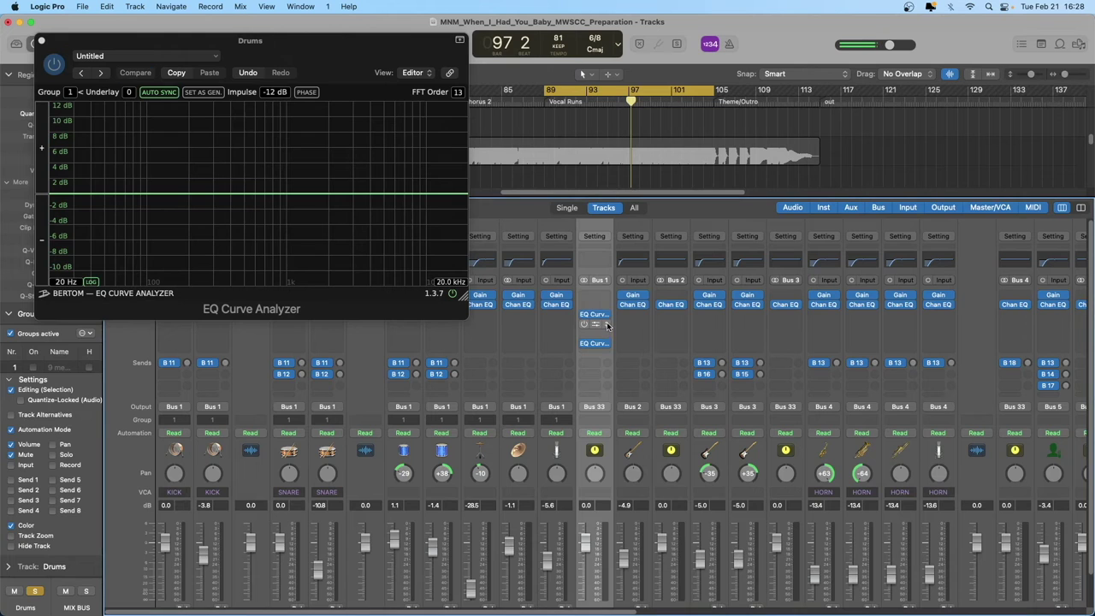
# Replace the EQP1A on the Drums insert with Tokyo Dawn Labs' TDR Nova and place its window beside the analyzer
pyautogui.click(608, 326)
pyautogui.moveTo(650, 603)
pyautogui.moveTo(703, 590)
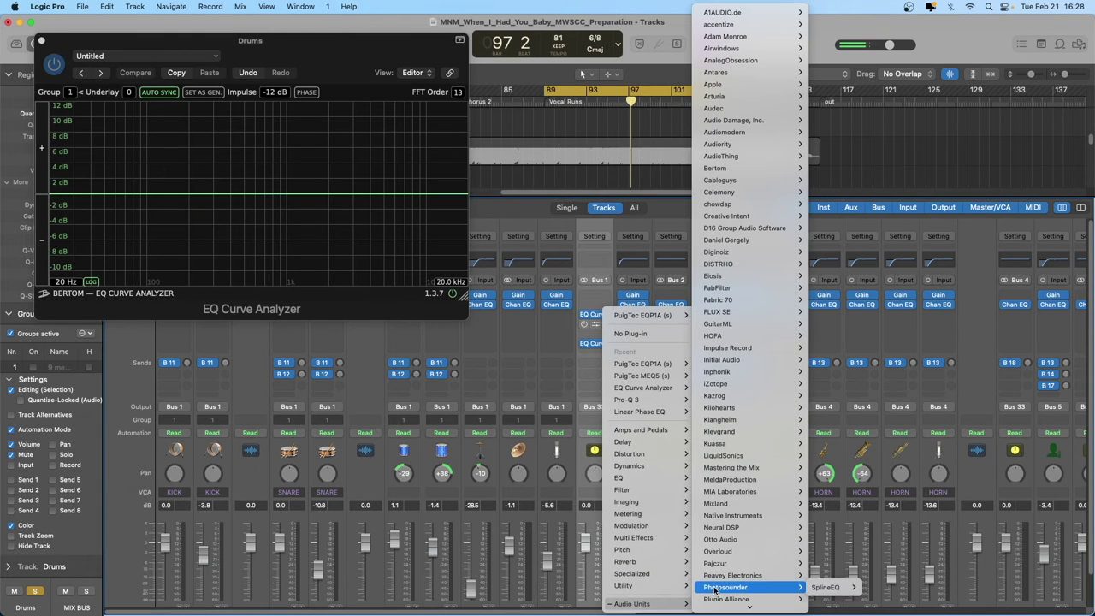
pyautogui.scroll(-5, 717, 582)
pyautogui.moveTo(719, 558)
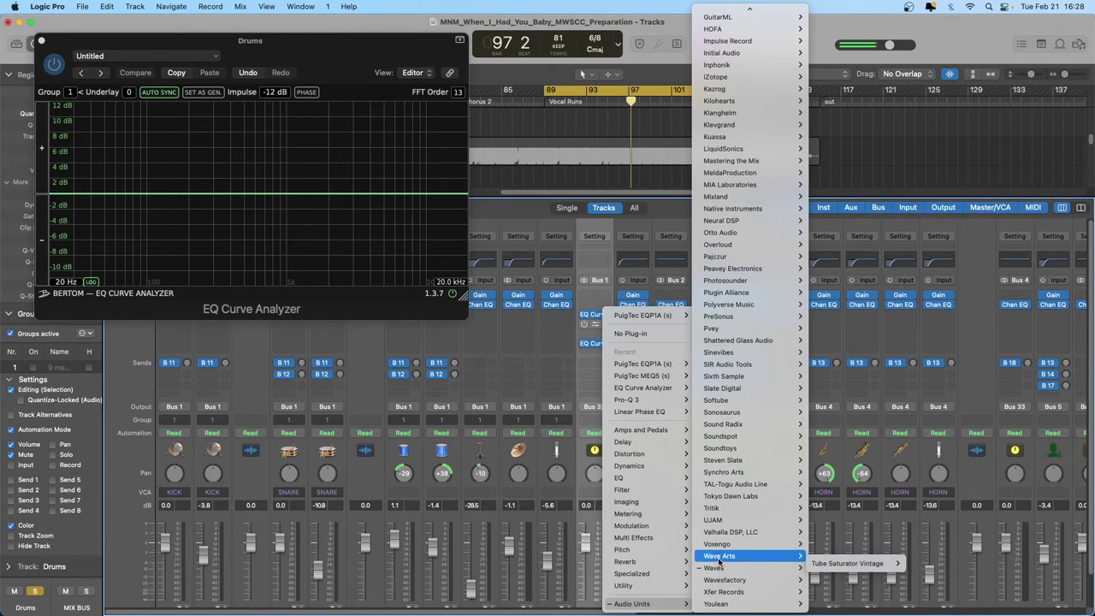
pyautogui.moveTo(743, 496)
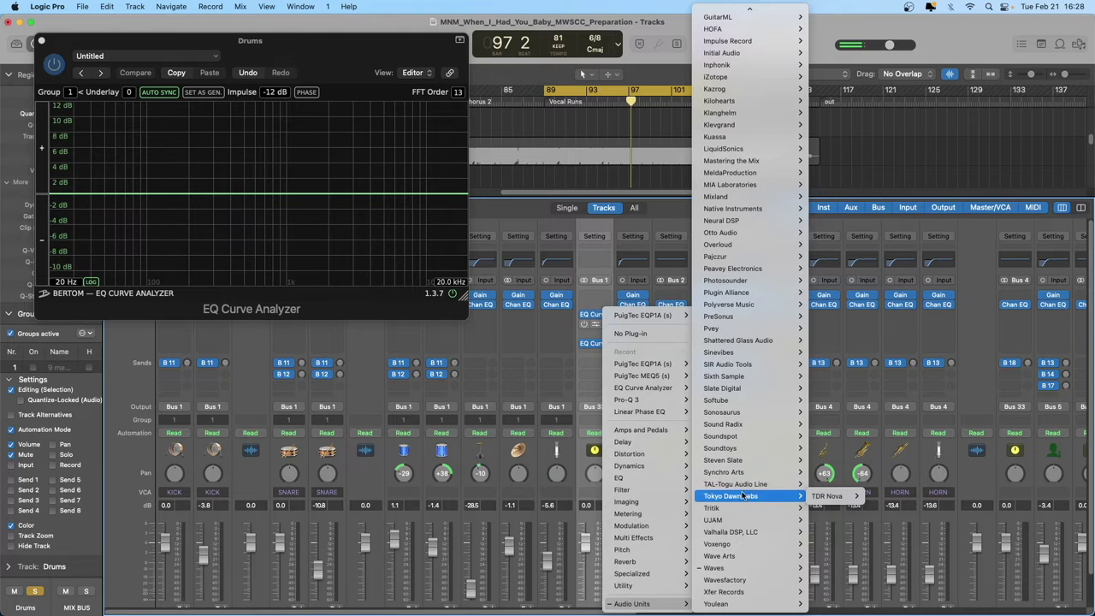
pyautogui.click(856, 496)
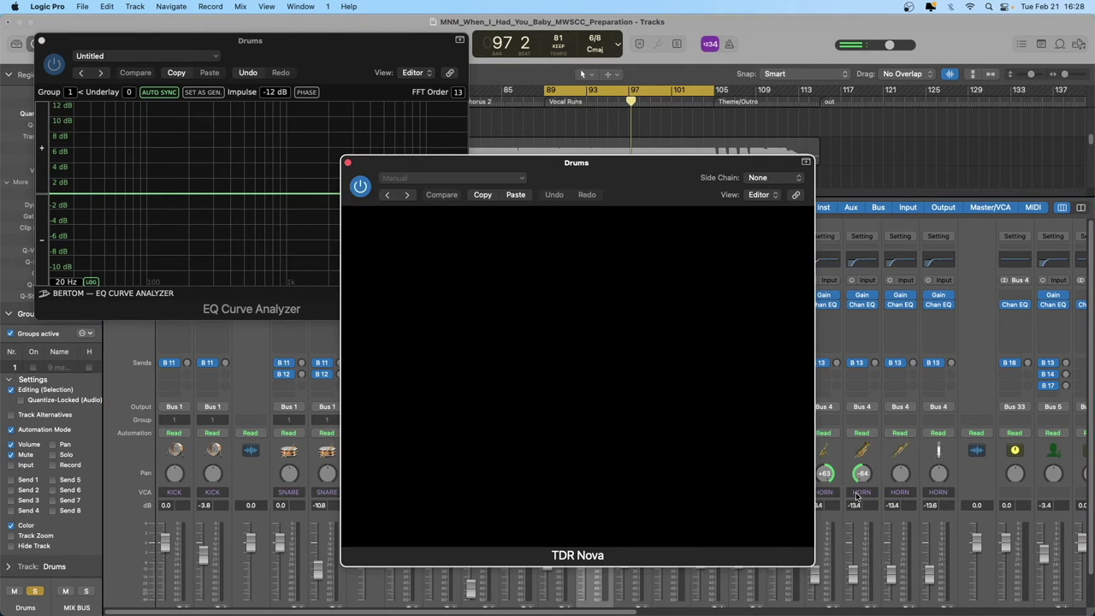
pyautogui.moveTo(614, 174); pyautogui.dragTo(756, 127)
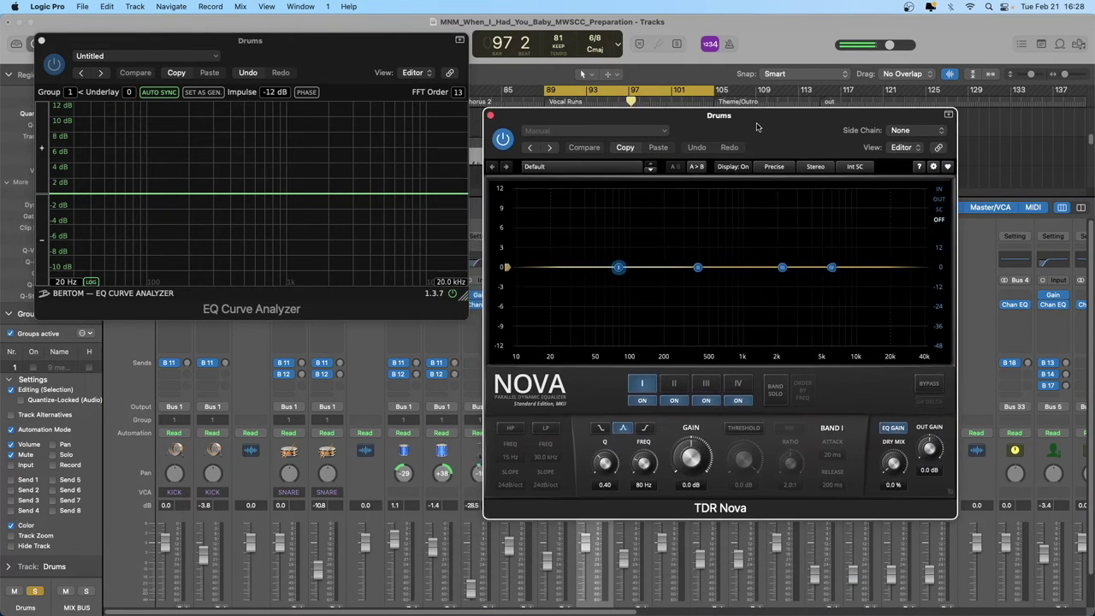
# Turn off TDR Nova's bands I, III and IV, and cut about 3.0 dB with band II at about 584 Hz
pyautogui.click(643, 401)
pyautogui.click(706, 401)
pyautogui.click(738, 402)
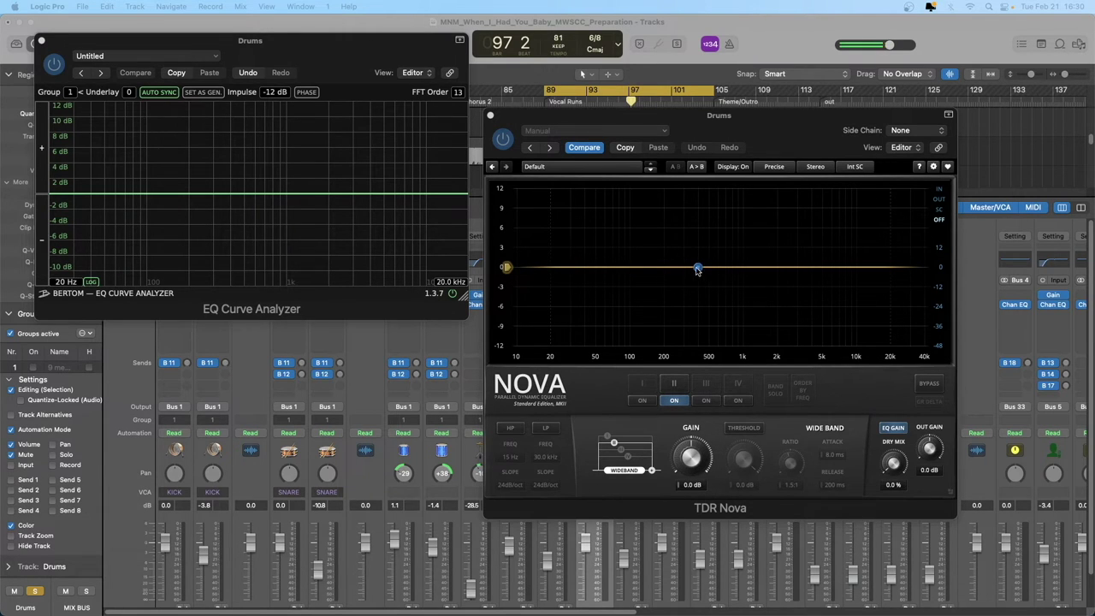
pyautogui.moveTo(699, 271); pyautogui.dragTo(708, 296)
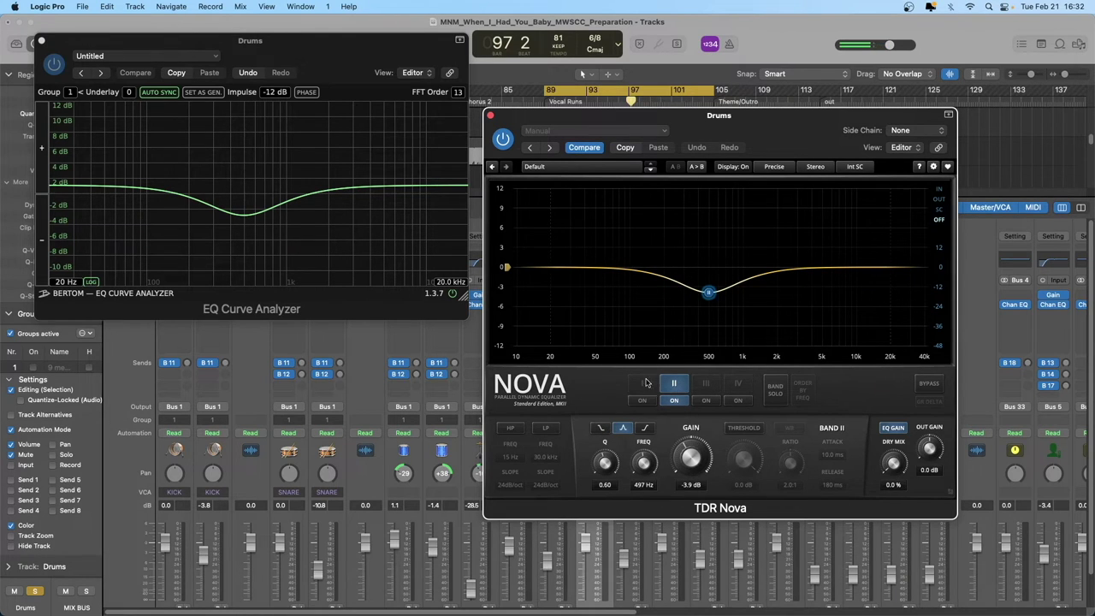
pyautogui.moveTo(709, 293)
pyautogui.mouseDown()
pyautogui.moveTo(707, 225)
pyautogui.moveTo(708, 294)
pyautogui.moveTo(753, 292)
pyautogui.moveTo(743, 249)
pyautogui.moveTo(723, 313)
pyautogui.moveTo(762, 265)
pyautogui.moveTo(761, 286)
pyautogui.moveTo(665, 296)
pyautogui.moveTo(667, 238)
pyautogui.moveTo(716, 285)
pyautogui.mouseUp()
# Try the low-shelf shape on band II and return it to bell, toggle the higher bands on and off, and reselect band II
pyautogui.click(601, 428)
pyautogui.click(623, 428)
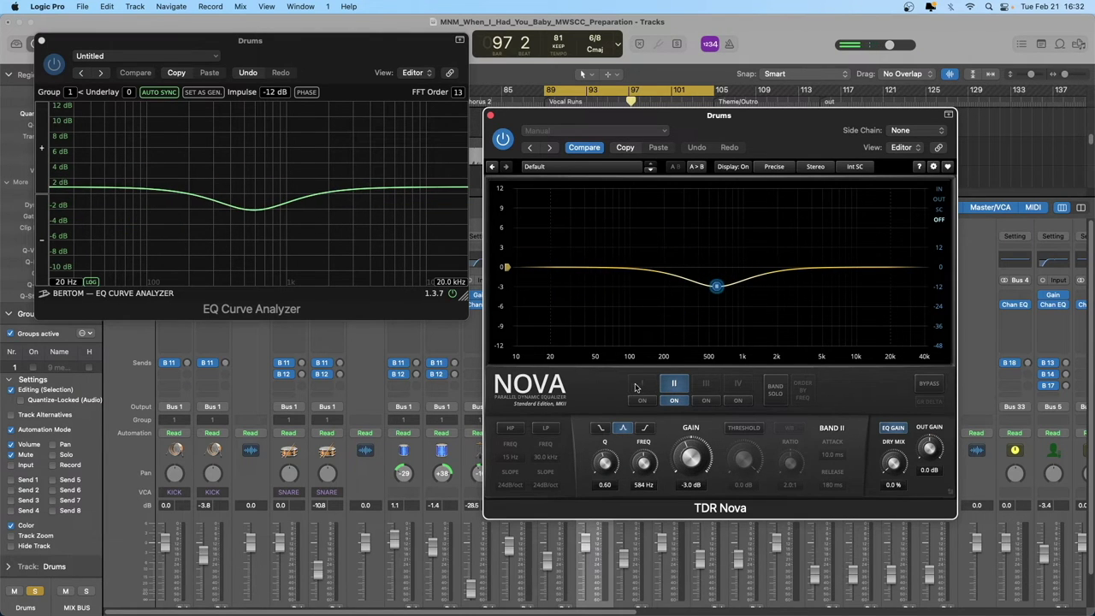
pyautogui.click(706, 402)
pyautogui.click(706, 401)
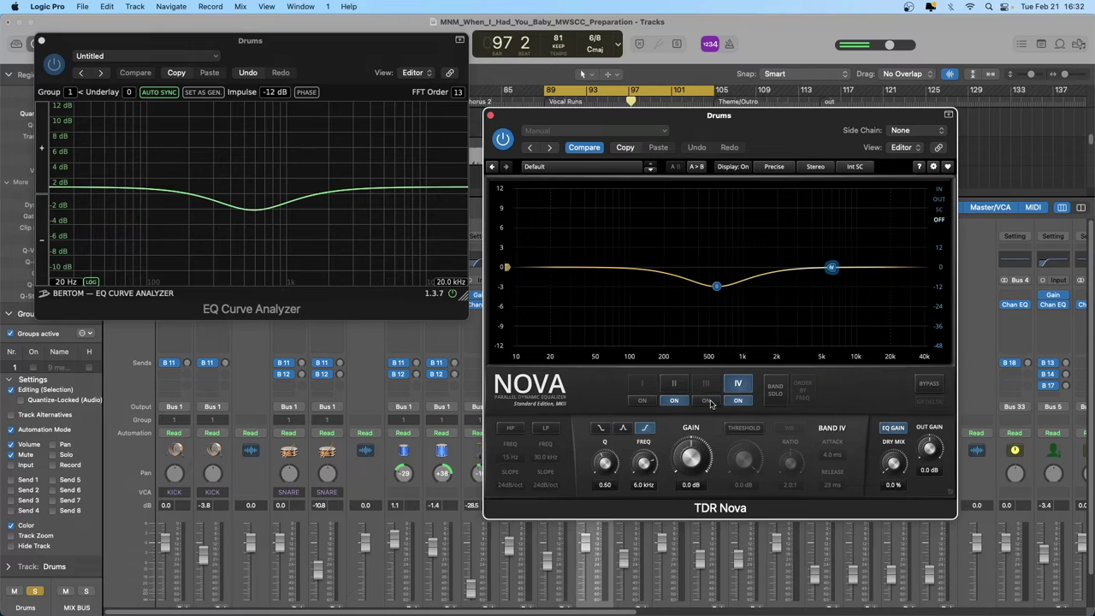
pyautogui.click(674, 386)
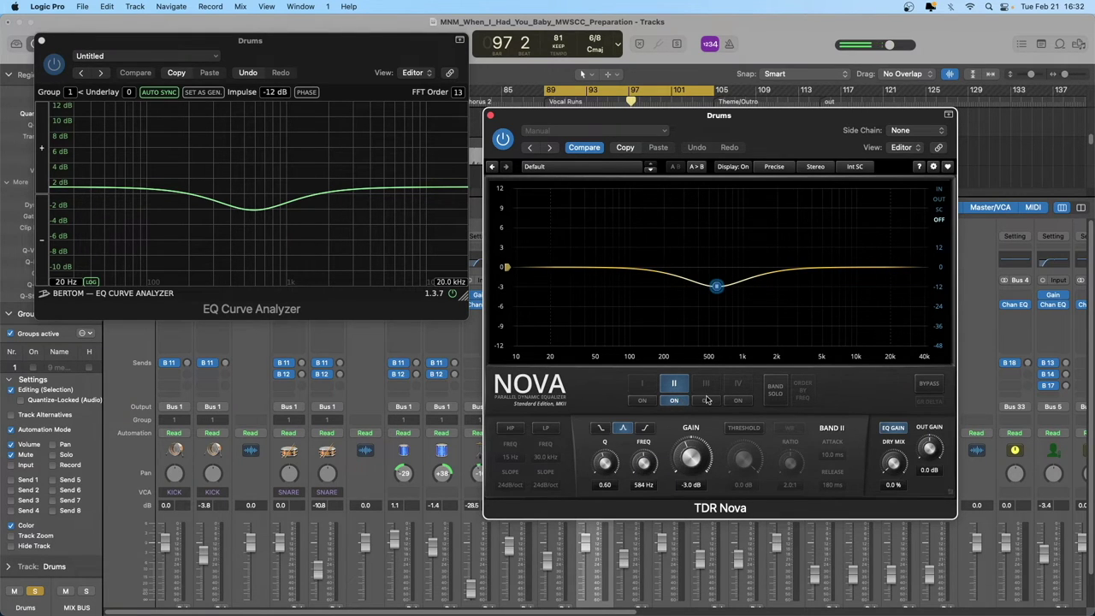
# Make band II dynamic at about 443 Hz and -3.7 dB, and turn on band III at about 2.8 kHz and -0.3 dB
pyautogui.click(741, 428)
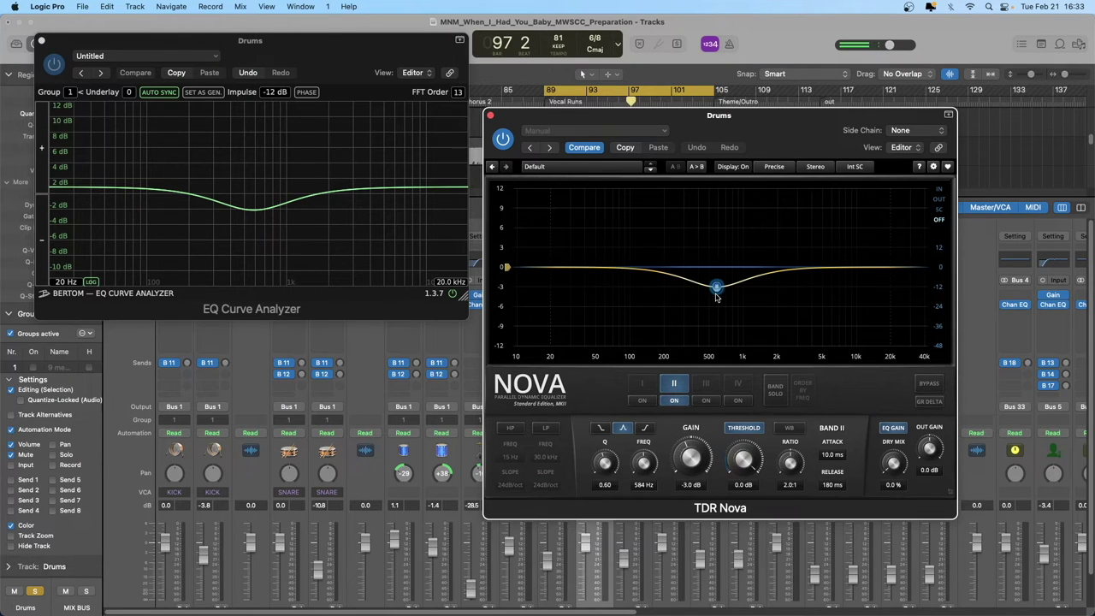
pyautogui.moveTo(717, 293); pyautogui.dragTo(703, 291)
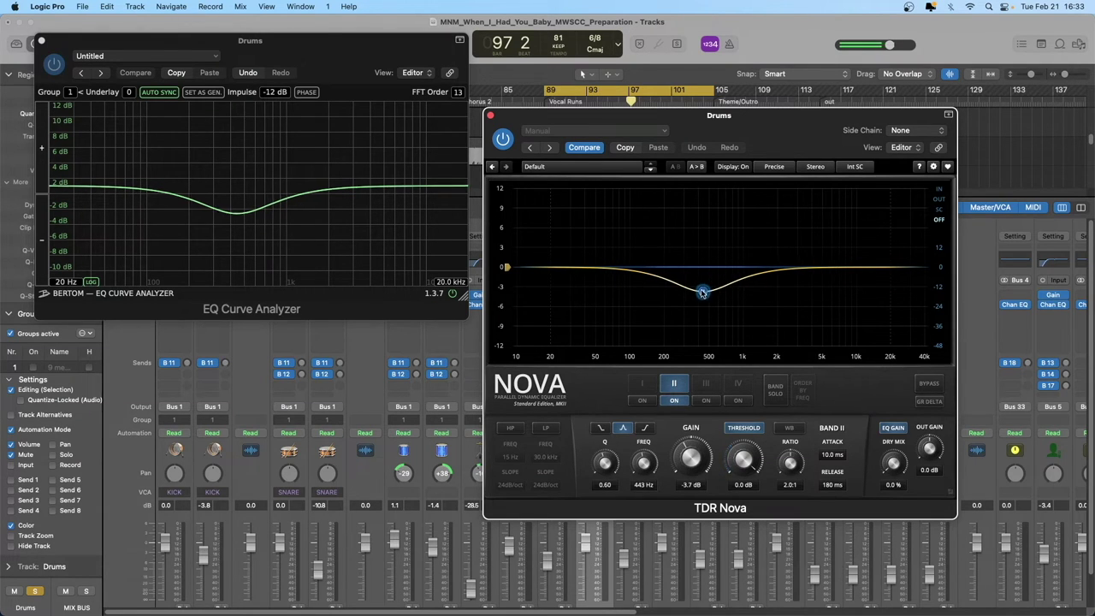
pyautogui.click(707, 401)
pyautogui.click(707, 385)
pyautogui.click(707, 385)
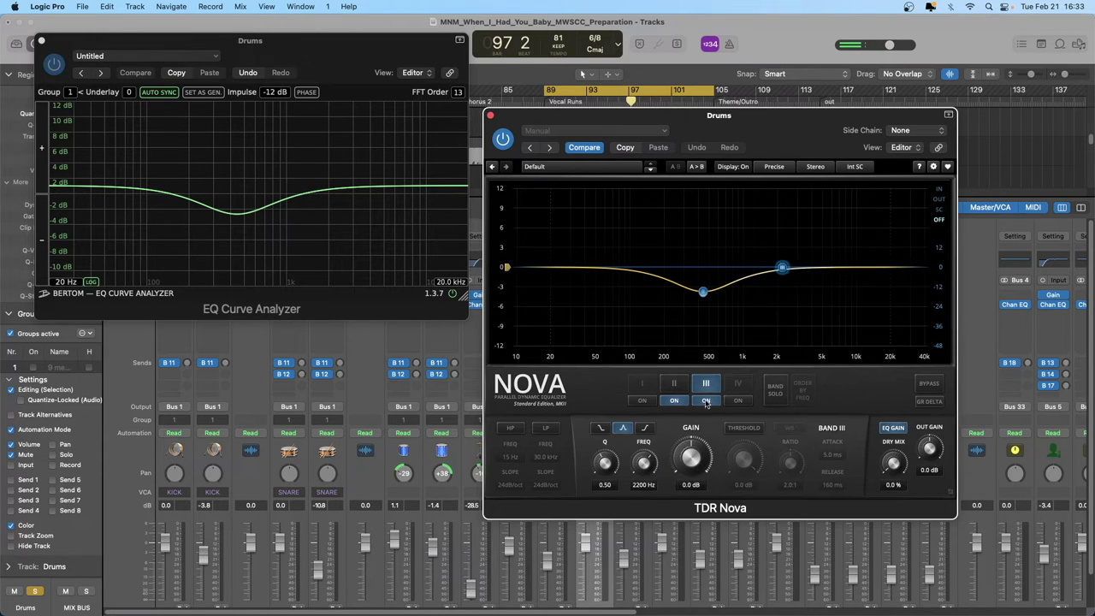
pyautogui.moveTo(781, 270); pyautogui.dragTo(794, 268)
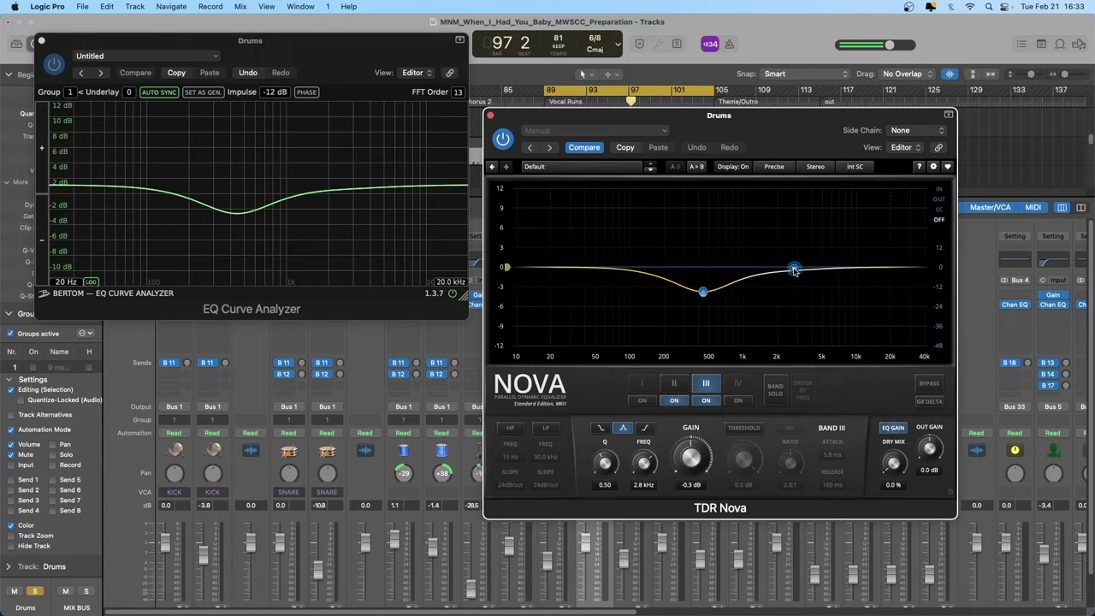
# Try dynamic processing on band III with a threshold of about -2.9 dB and switch it off again
pyautogui.click(743, 428)
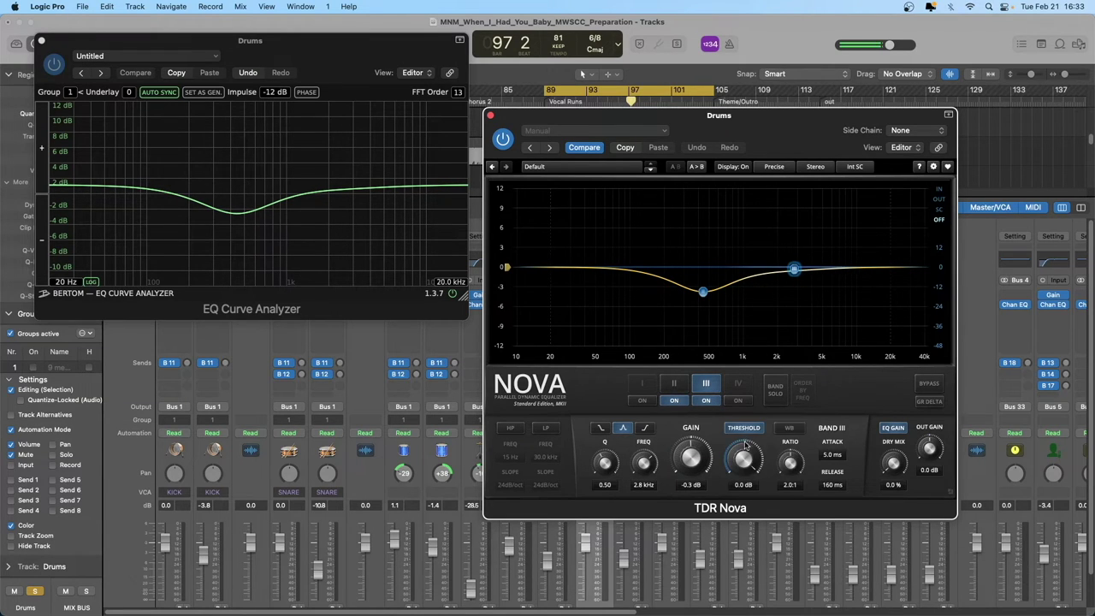
pyautogui.moveTo(744, 460)
pyautogui.mouseDown()
pyautogui.moveTo(743, 481)
pyautogui.moveTo(744, 455)
pyautogui.mouseUp()
pyautogui.click(738, 427)
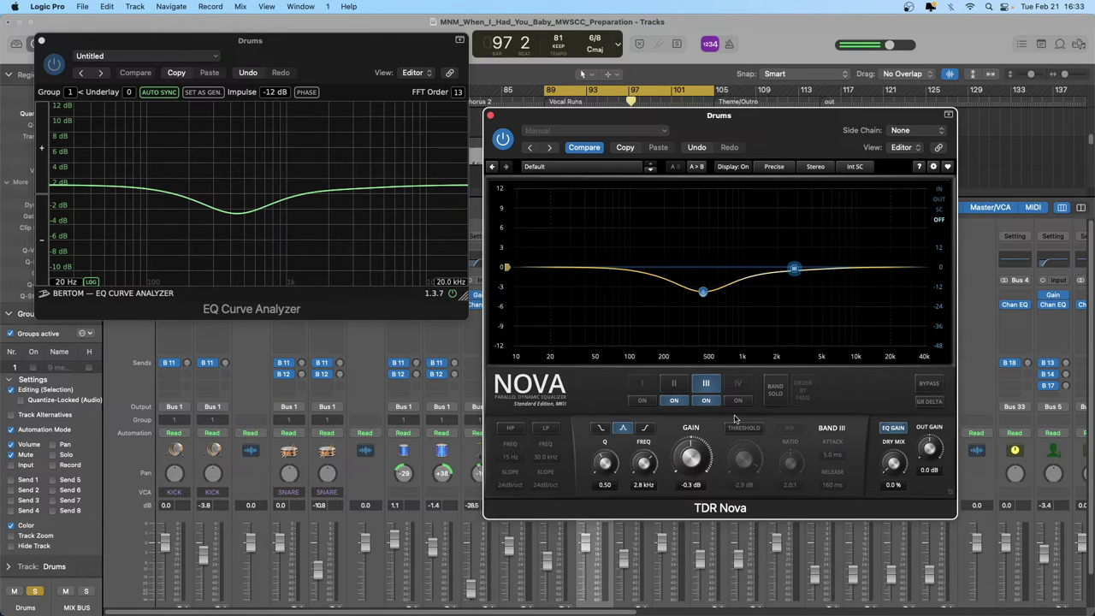
# Set band II's dynamic threshold to -7.9 dB and its ratio to 1.5:1
pyautogui.click(702, 292)
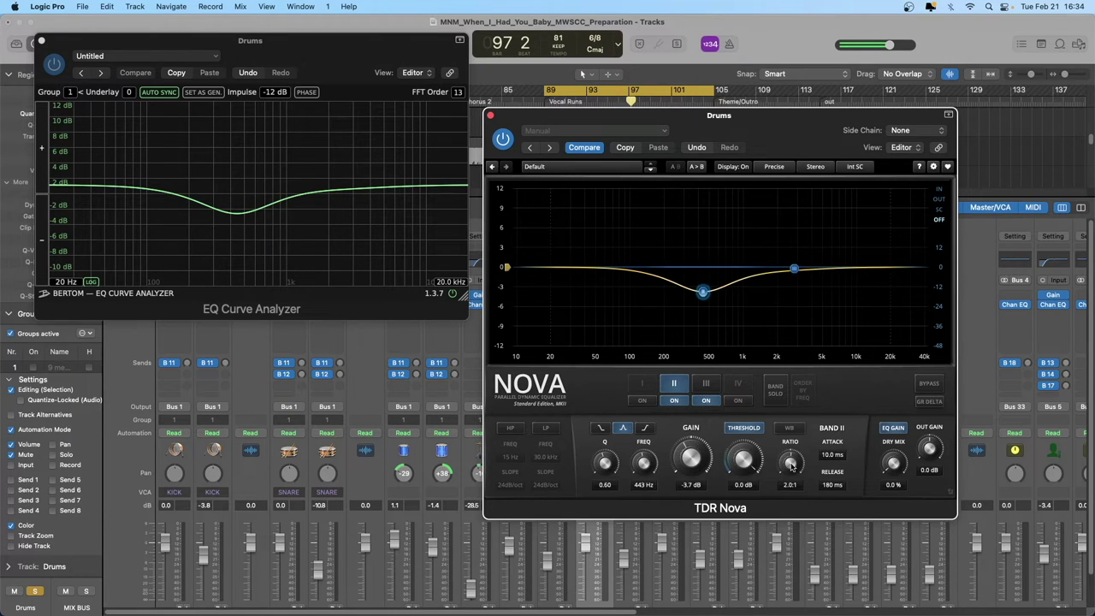
pyautogui.moveTo(790, 463); pyautogui.dragTo(791, 467)
pyautogui.scroll(1, 793, 469)
pyautogui.moveTo(744, 460); pyautogui.dragTo(744, 492)
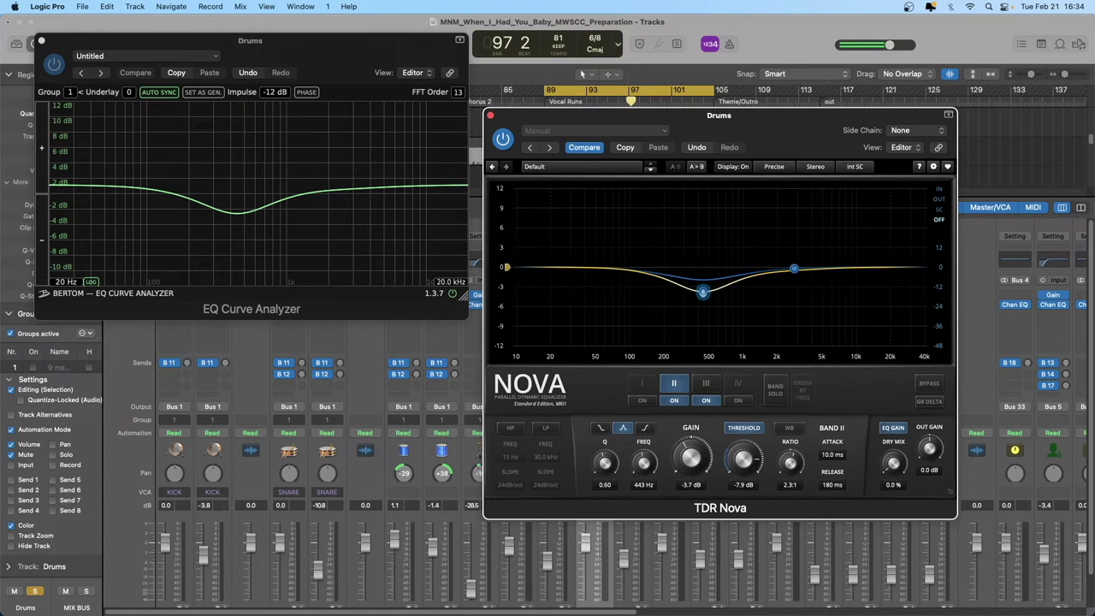
pyautogui.moveTo(791, 463); pyautogui.dragTo(793, 490)
# Bypass the curve analyzer and leave only TDR Nova's band II active, flattened to 0.0 dB gain at about 424 Hz
pyautogui.click(453, 294)
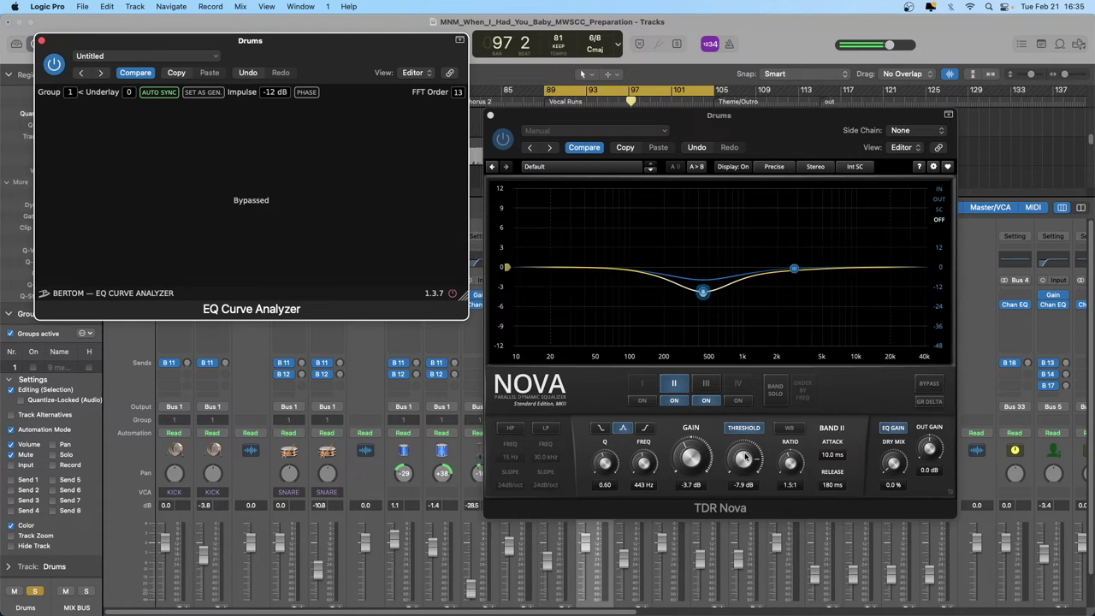
pyautogui.click(706, 401)
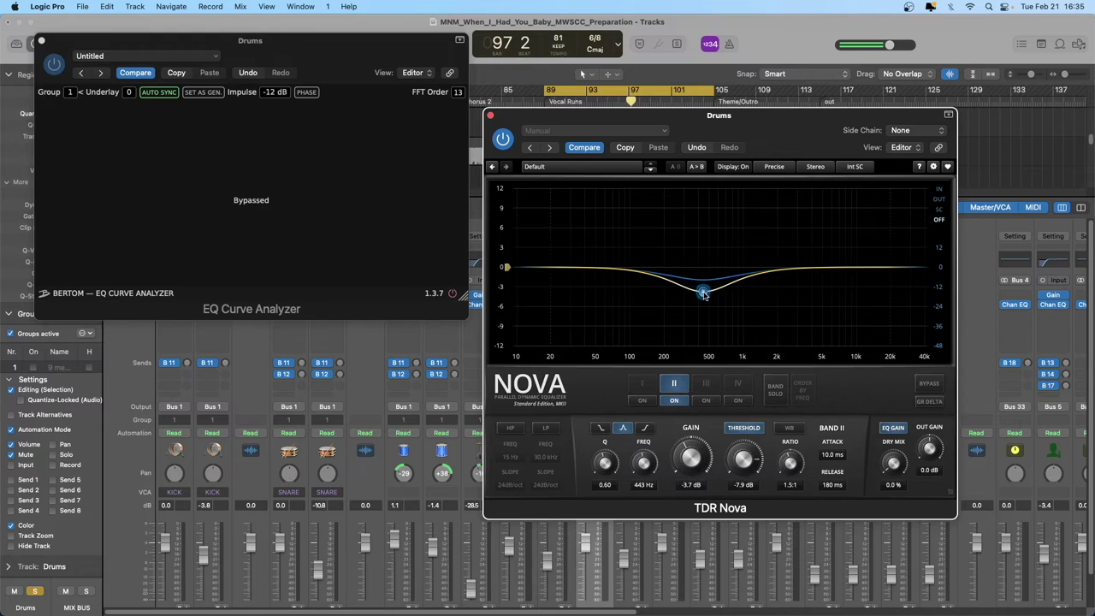
pyautogui.moveTo(703, 292); pyautogui.dragTo(701, 268)
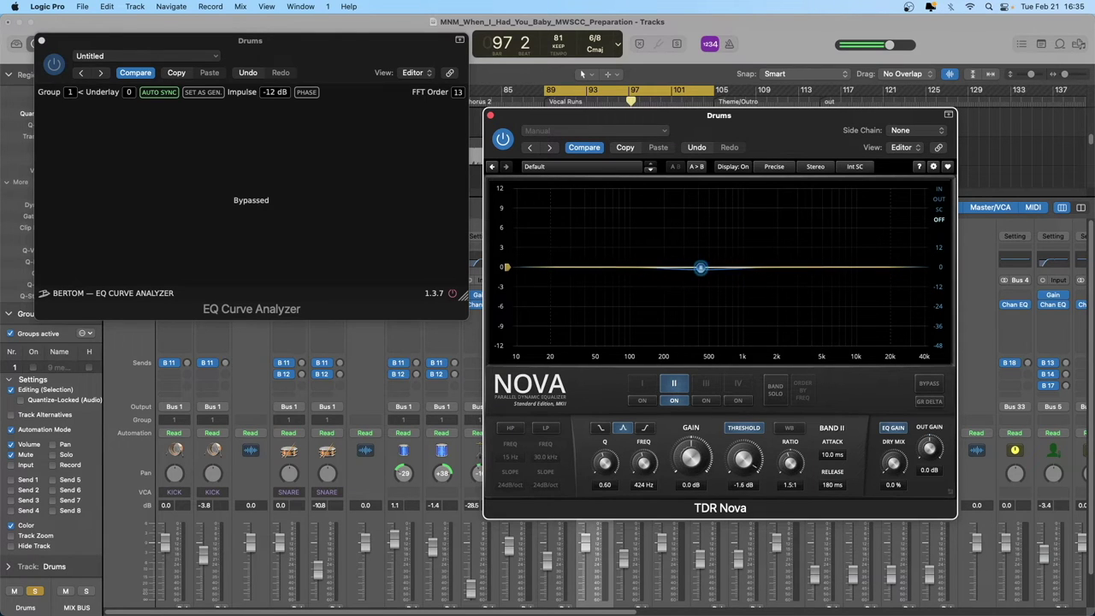
# Set band II's threshold back to -7.9 dB and show TDR Nova's input spectrum while the drums play
pyautogui.press('space')
pyautogui.moveTo(744, 467); pyautogui.dragTo(744, 462)
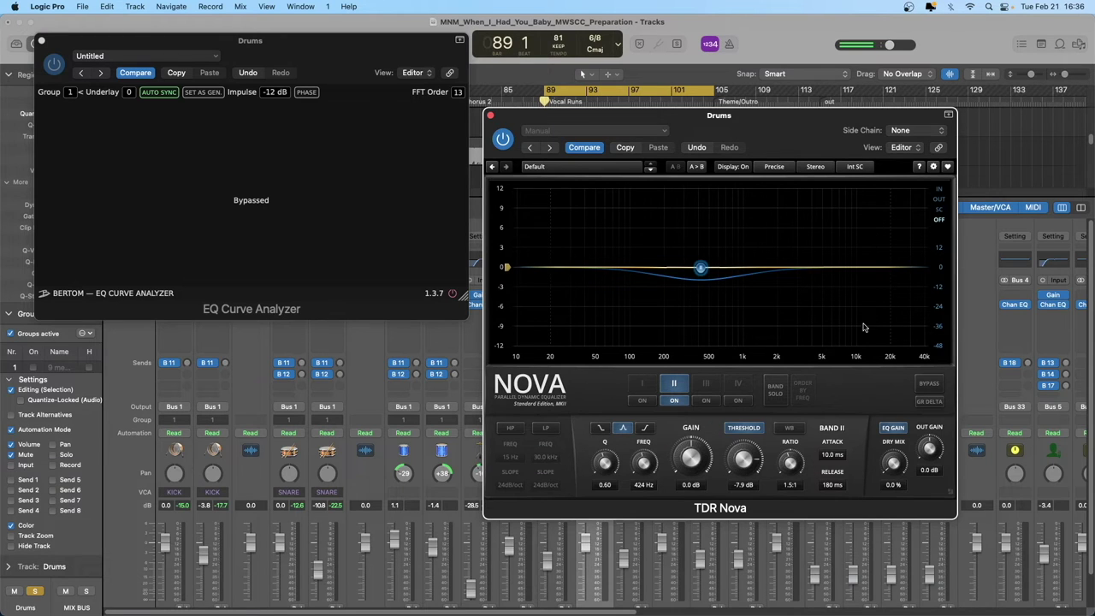
pyautogui.click(940, 192)
pyautogui.press('space')
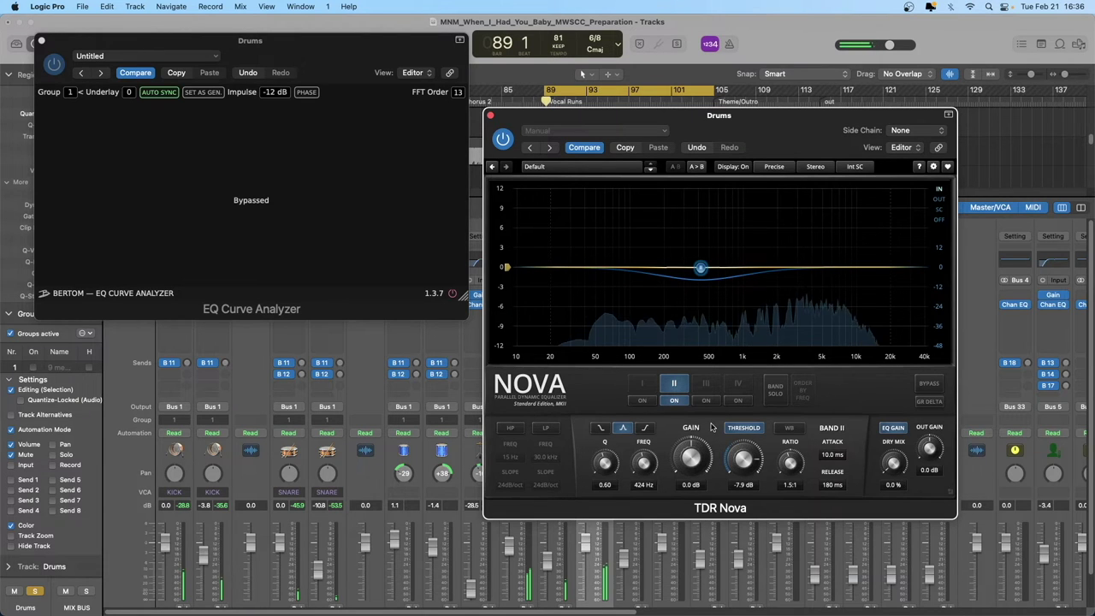
# During playback, shift band II to about 433 Hz and set its threshold to -22.7 dB with a 2.6:1 ratio
pyautogui.click(701, 268)
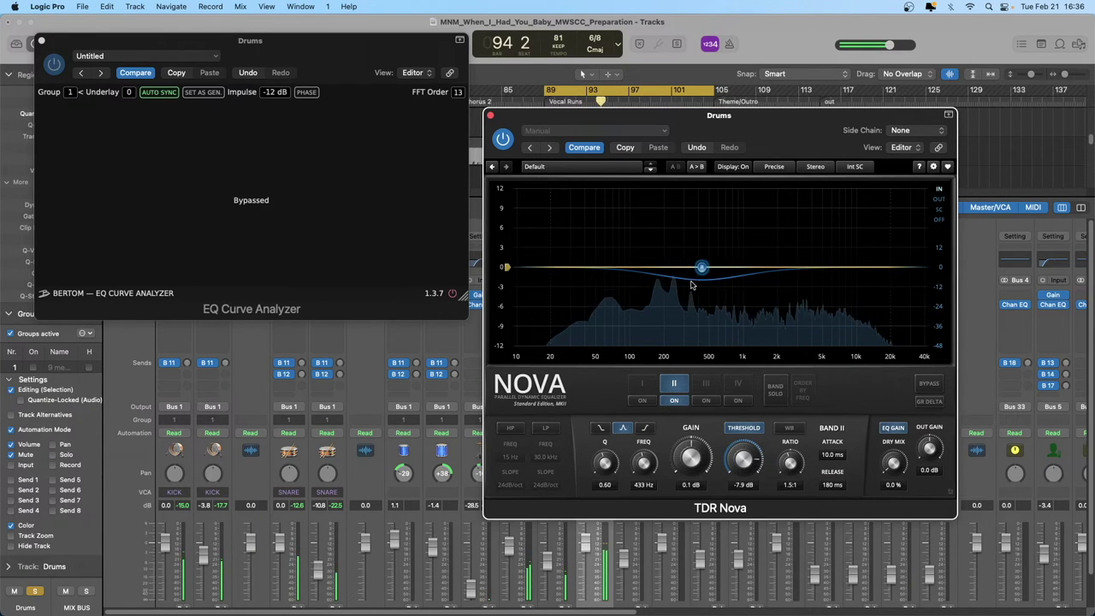
pyautogui.moveTo(743, 462); pyautogui.dragTo(743, 569)
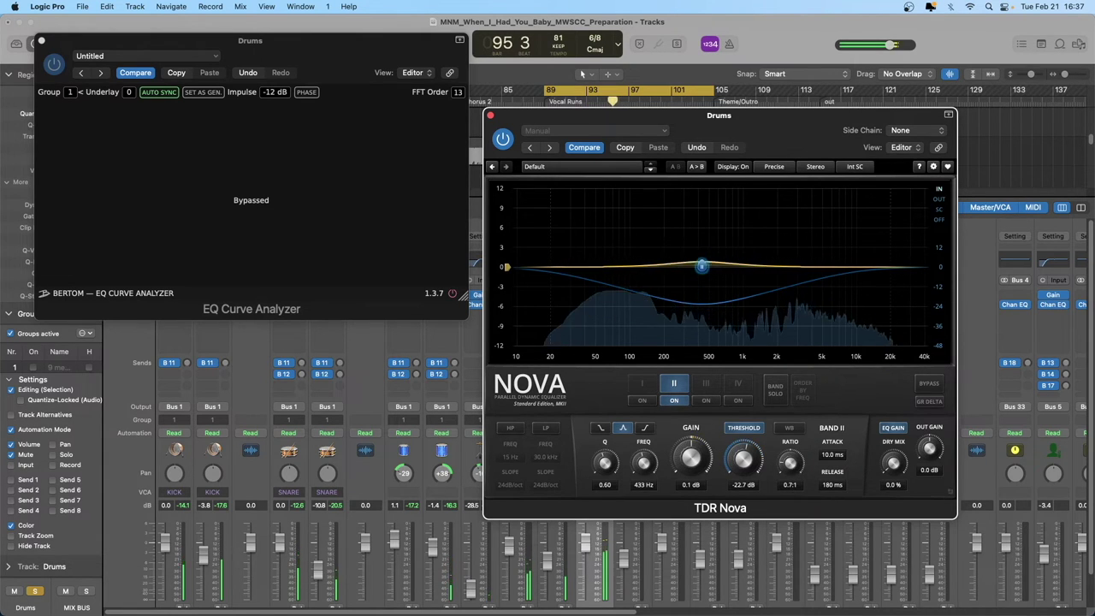
pyautogui.moveTo(790, 463); pyautogui.dragTo(790, 467)
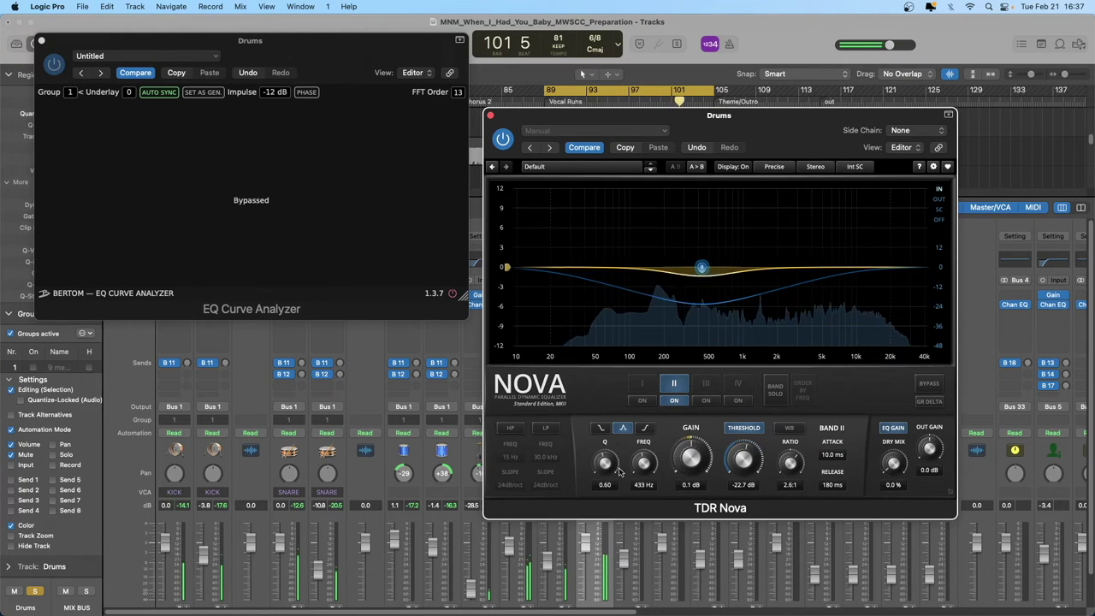
# Move band II to about 2.9 kHz with a Q of 1.71 and cut its gain to -1.5 dB
pyautogui.moveTo(620, 472); pyautogui.dragTo(643, 403)
pyautogui.doubleClick(691, 460)
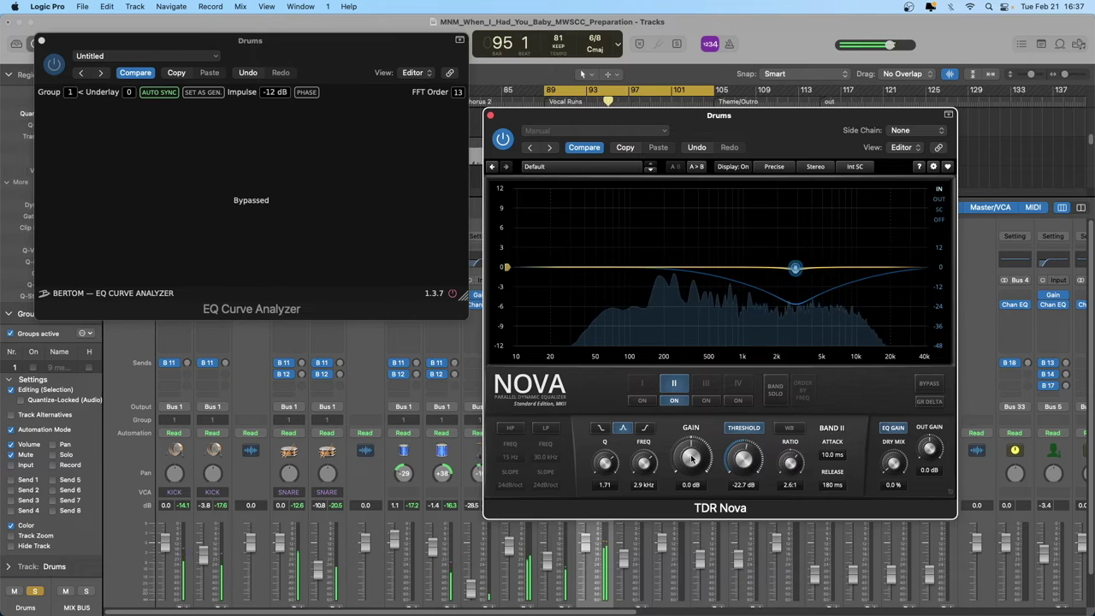
pyautogui.moveTo(691, 460); pyautogui.dragTo(693, 486)
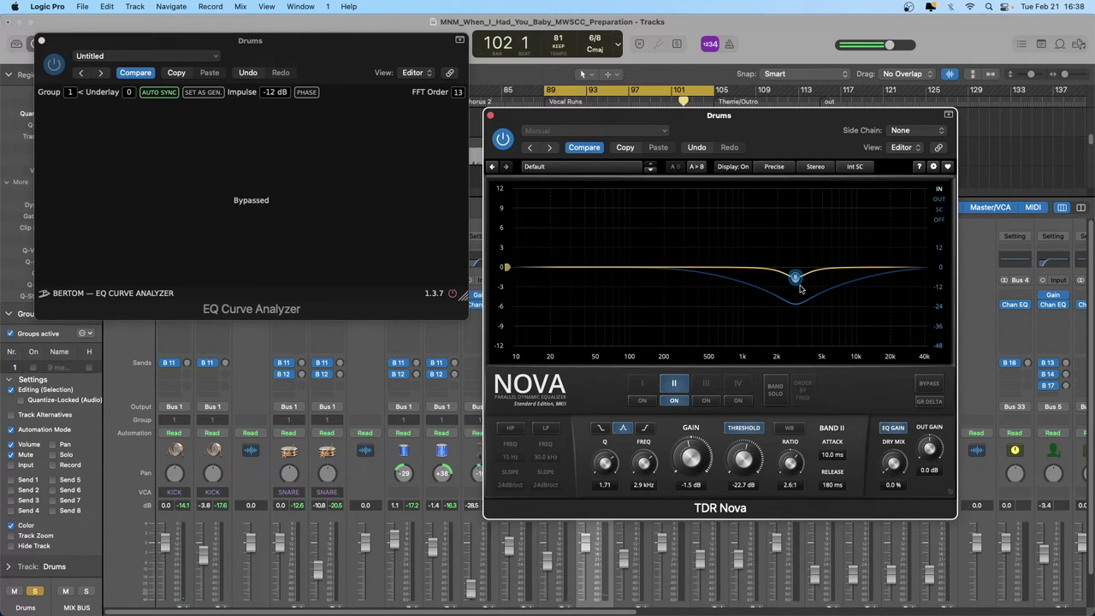
# Set TDR Nova's dry mix to 55.3% and band II's gain to -1.2 dB, viewing the phase response in the temporarily re-enabled analyzer
pyautogui.moveTo(791, 142); pyautogui.dragTo(779, 125)
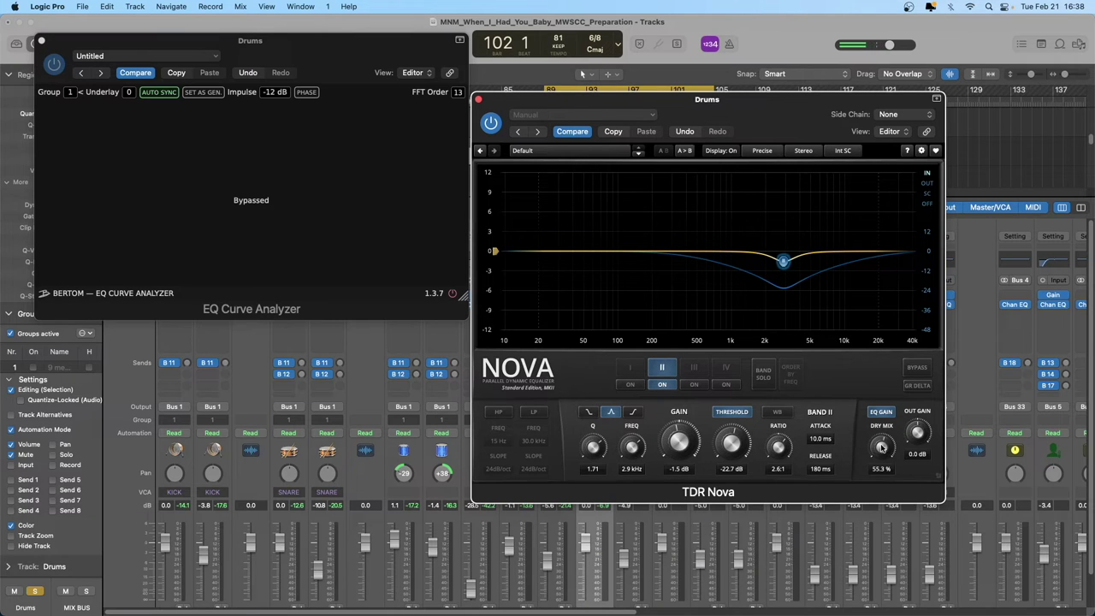
pyautogui.click(453, 294)
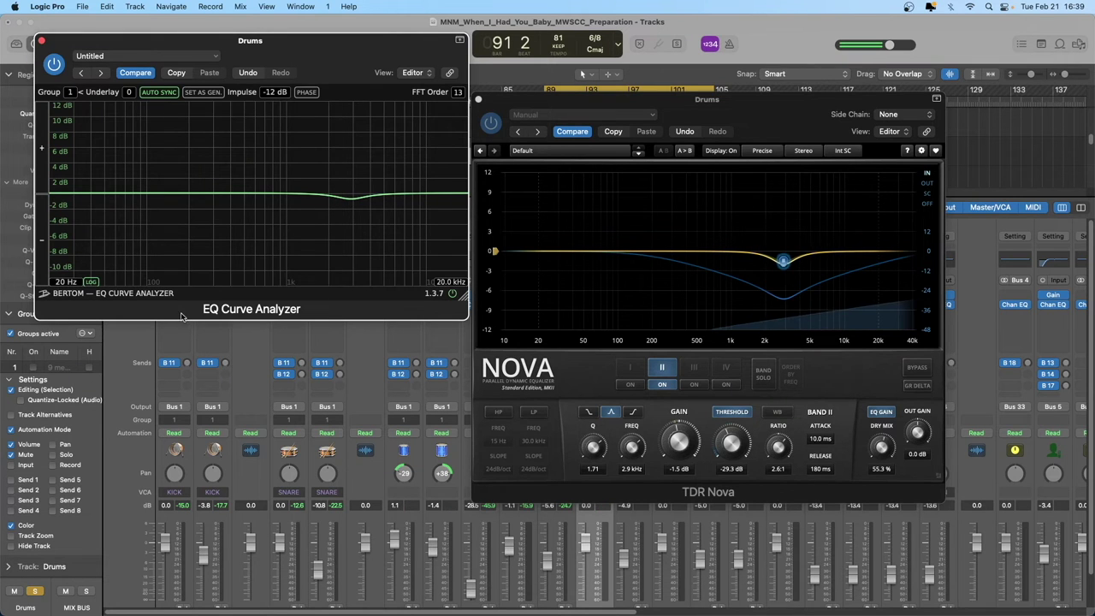
pyautogui.click(307, 91)
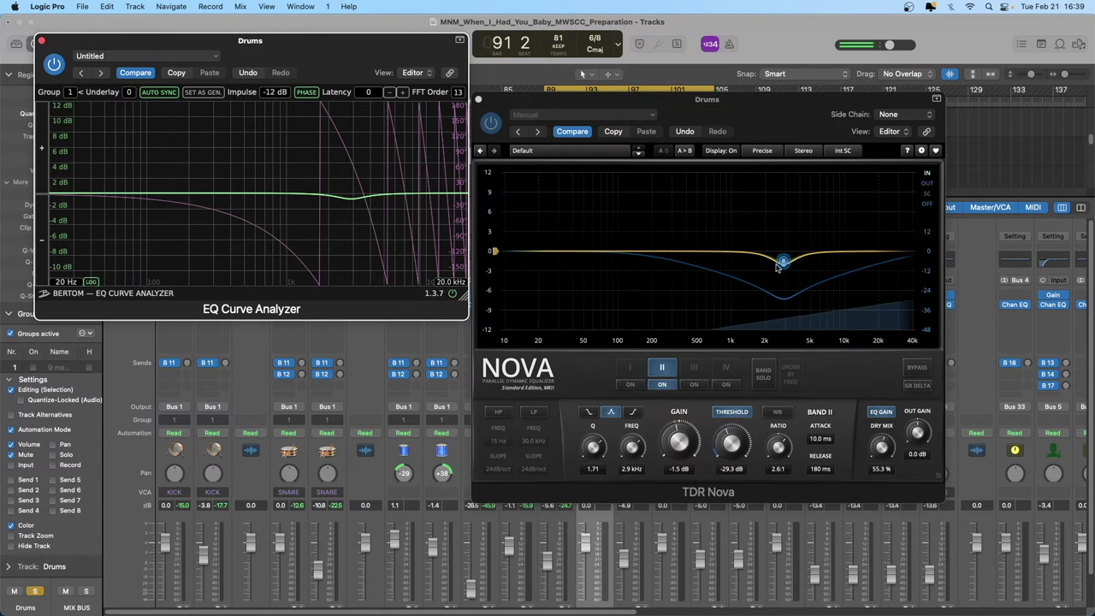
pyautogui.moveTo(783, 261)
pyautogui.mouseDown()
pyautogui.moveTo(783, 274)
pyautogui.moveTo(782, 250)
pyautogui.moveTo(781, 276)
pyautogui.moveTo(783, 259)
pyautogui.mouseUp()
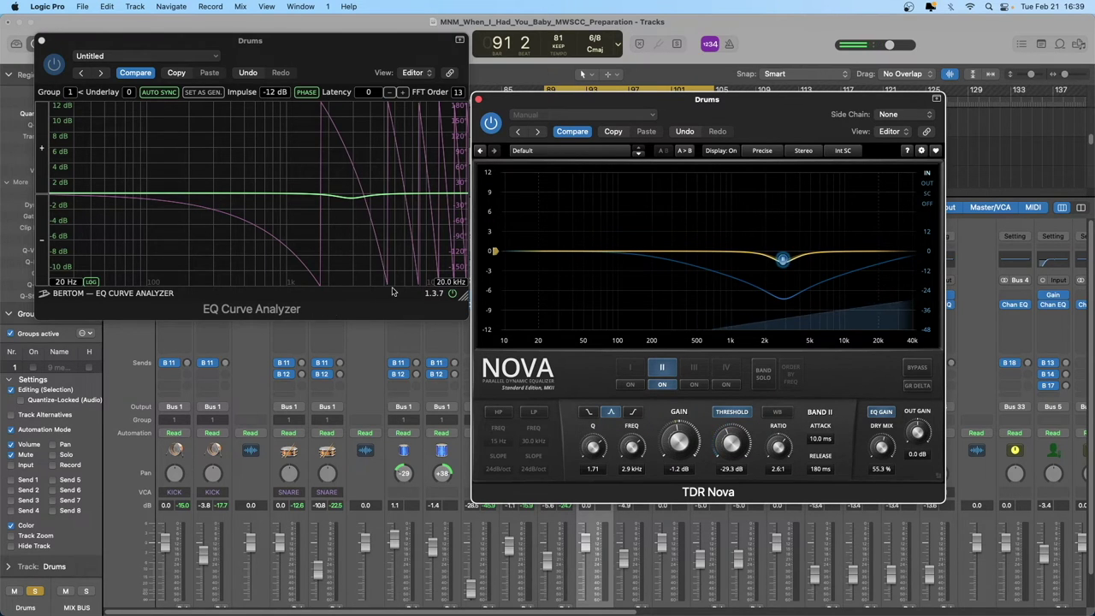
pyautogui.click(440, 294)
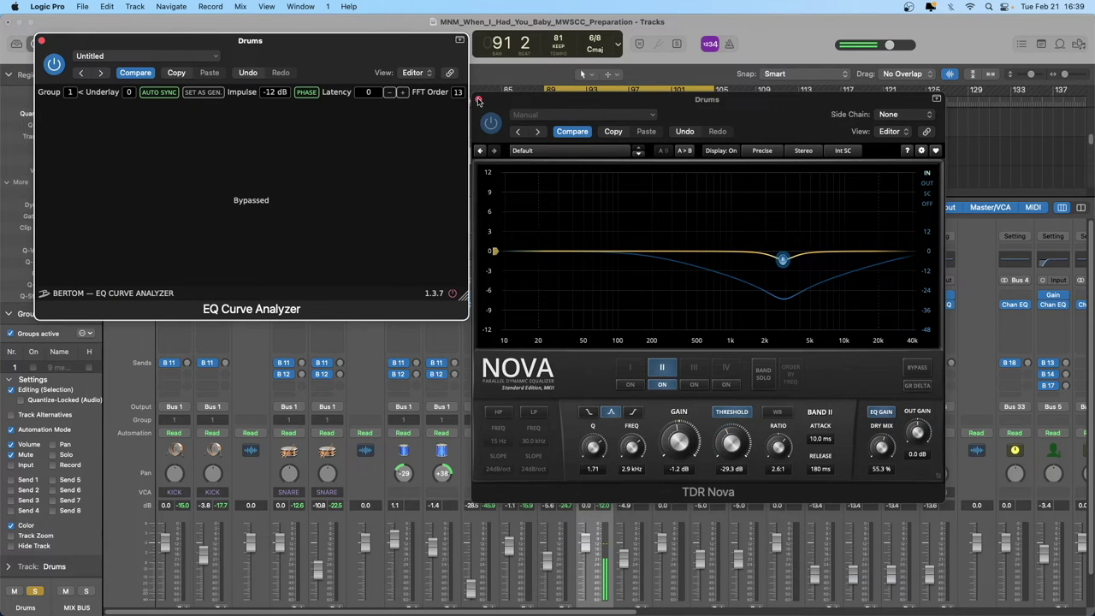
# Close TDR Nova, insert Pro-Q 3 below it on the Drums bus, and place the new window beside the analyzer
pyautogui.click(478, 99)
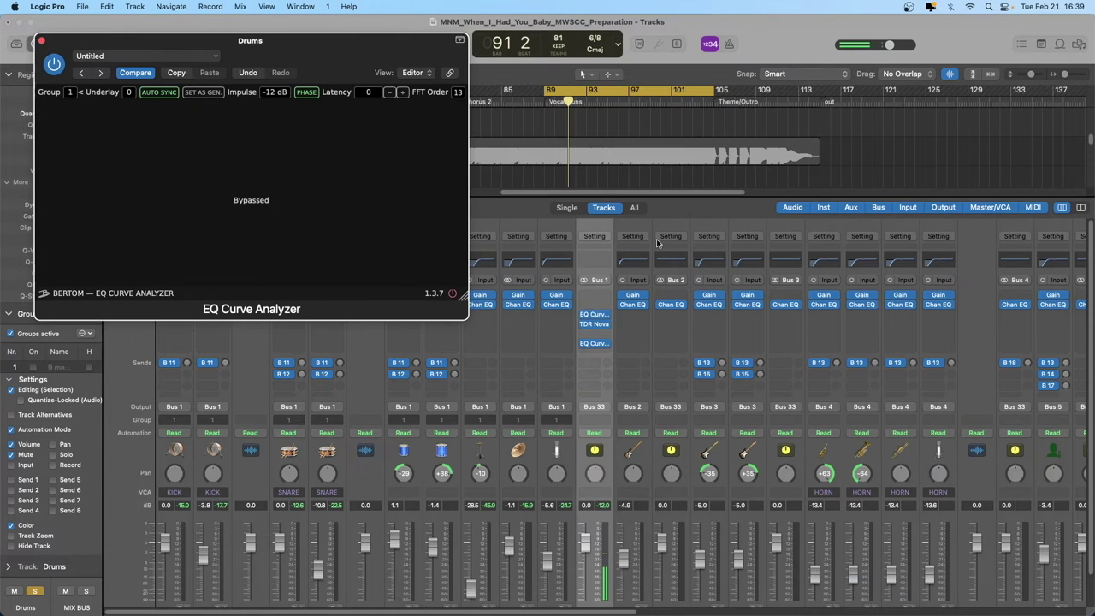
pyautogui.click(602, 325)
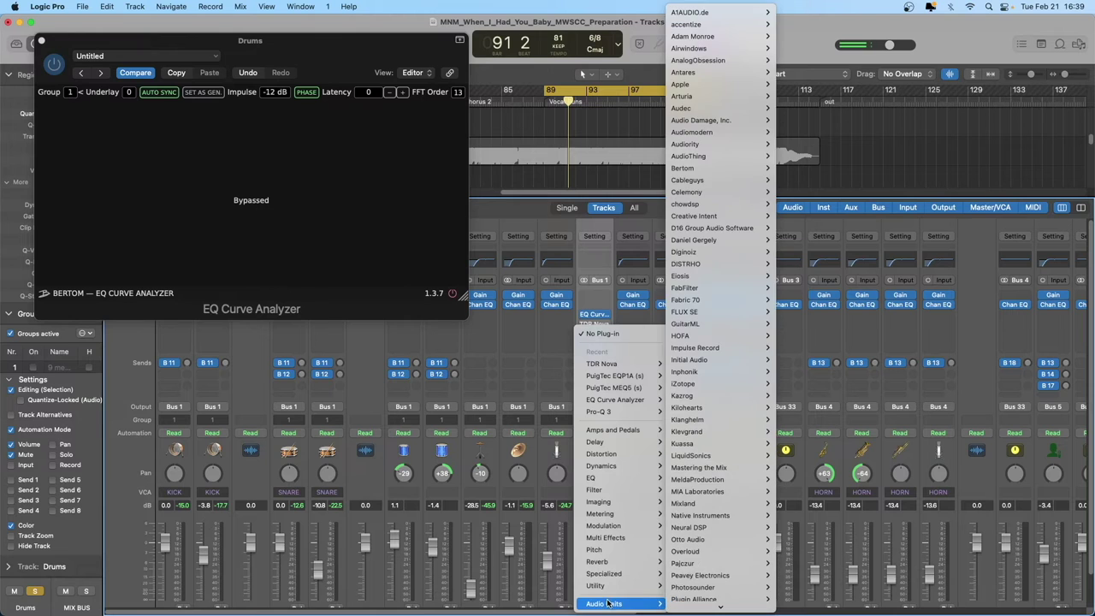
pyautogui.moveTo(603, 414)
pyautogui.click(690, 413)
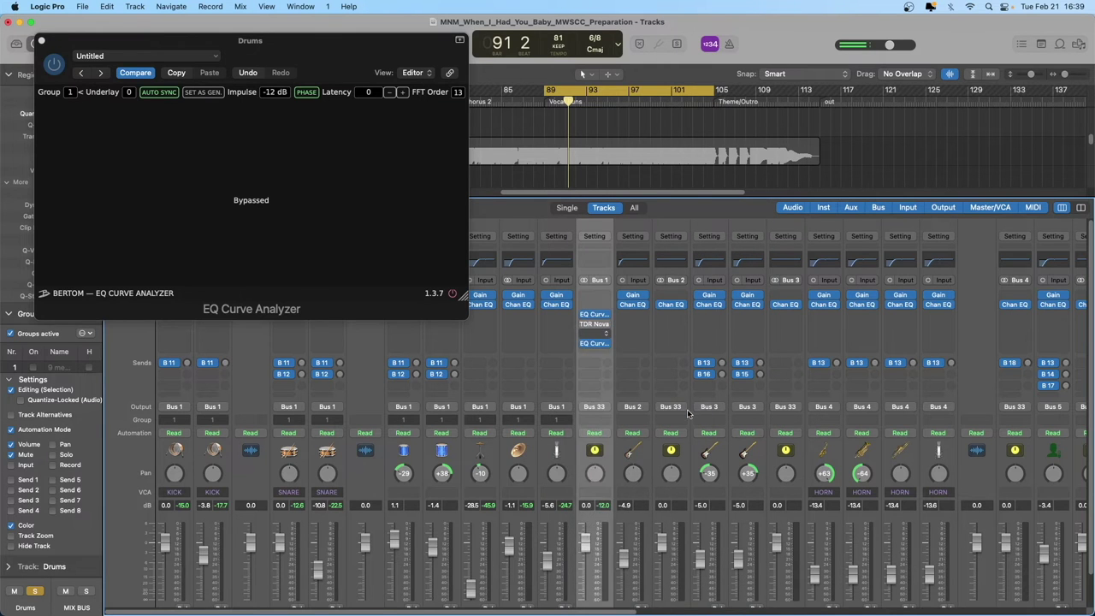
pyautogui.moveTo(774, 145); pyautogui.dragTo(769, 158)
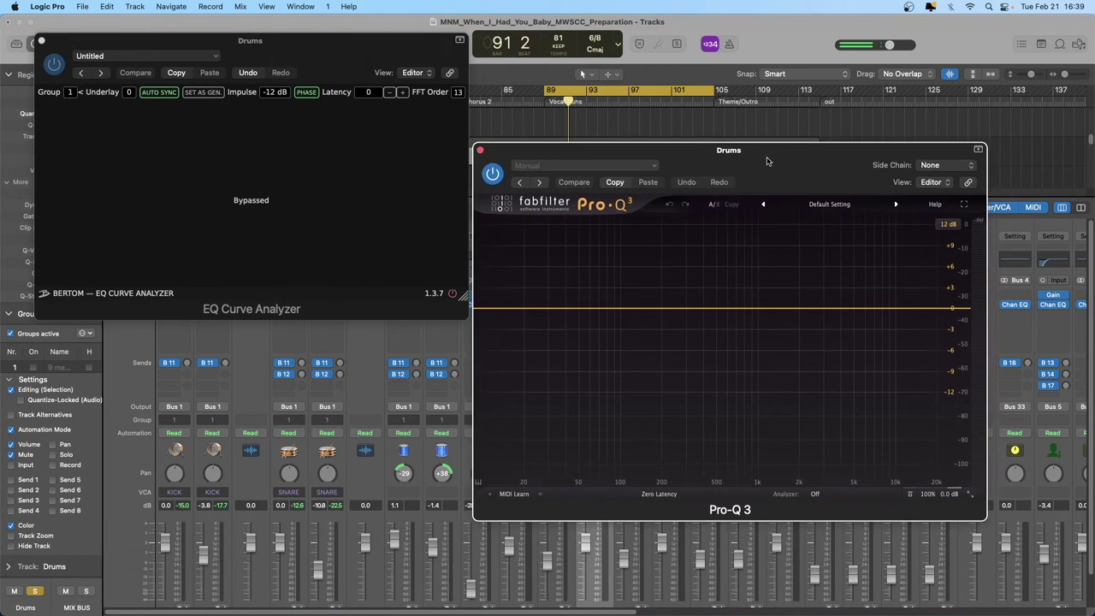
# Add a Pro-Q 3 bell band at about 507 Hz, make it dynamic, and set its dynamic range to about -9.75 dB
pyautogui.doubleClick(720, 306)
pyautogui.rightClick(719, 307)
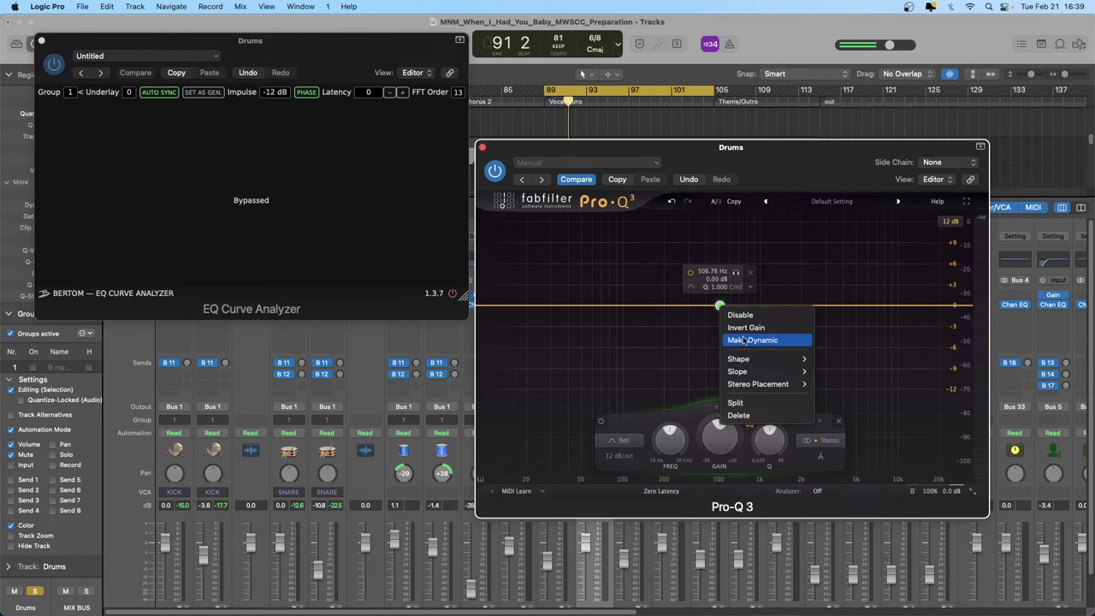
pyautogui.click(744, 340)
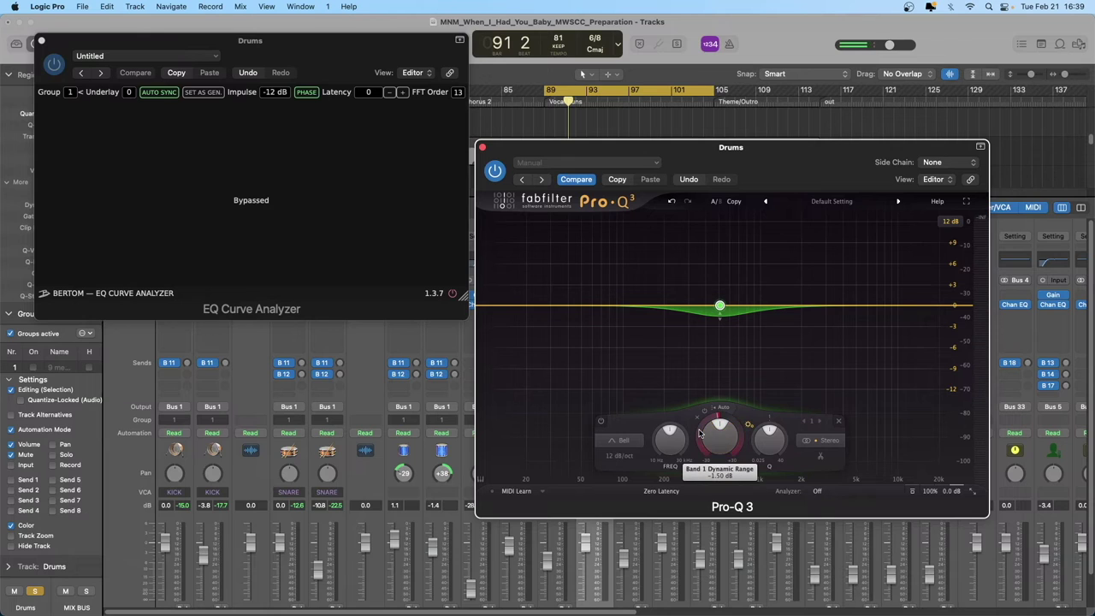
pyautogui.moveTo(701, 433); pyautogui.dragTo(694, 460)
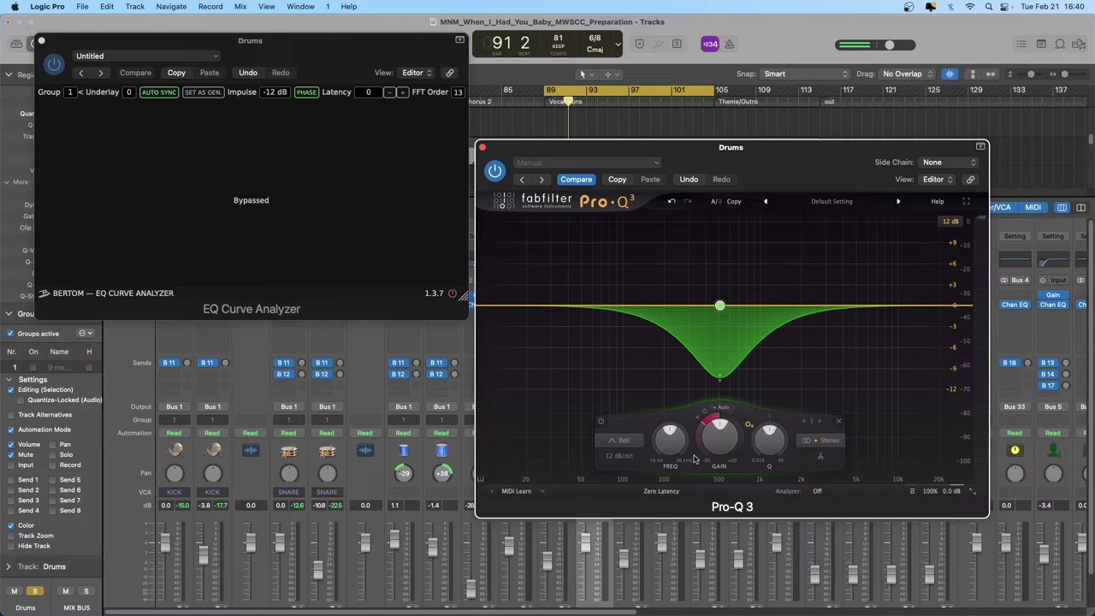
pyautogui.moveTo(700, 436)
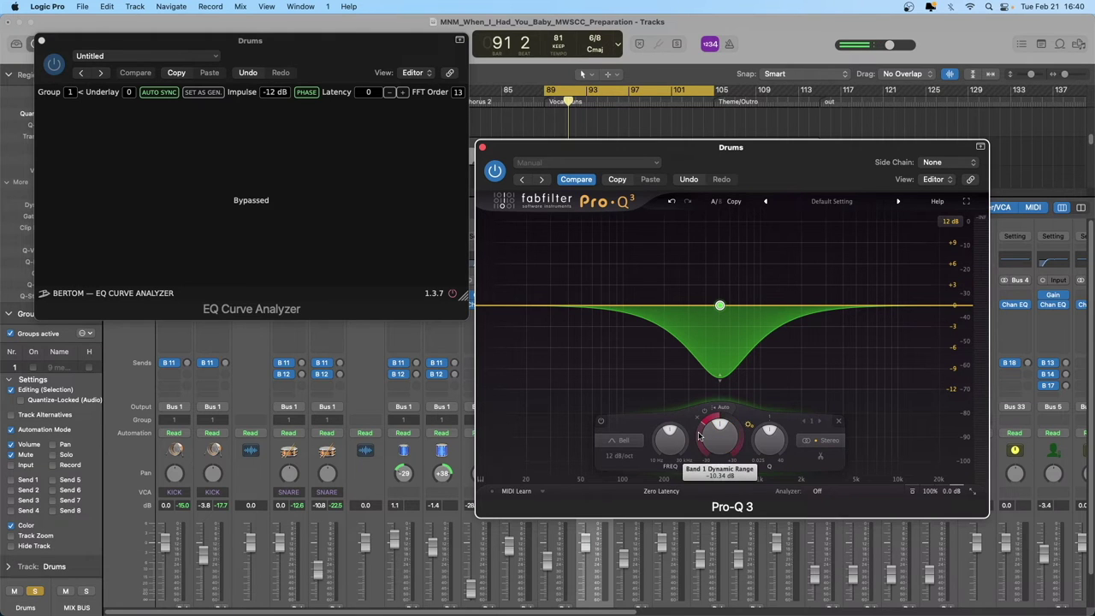
pyautogui.moveTo(700, 436); pyautogui.dragTo(719, 384)
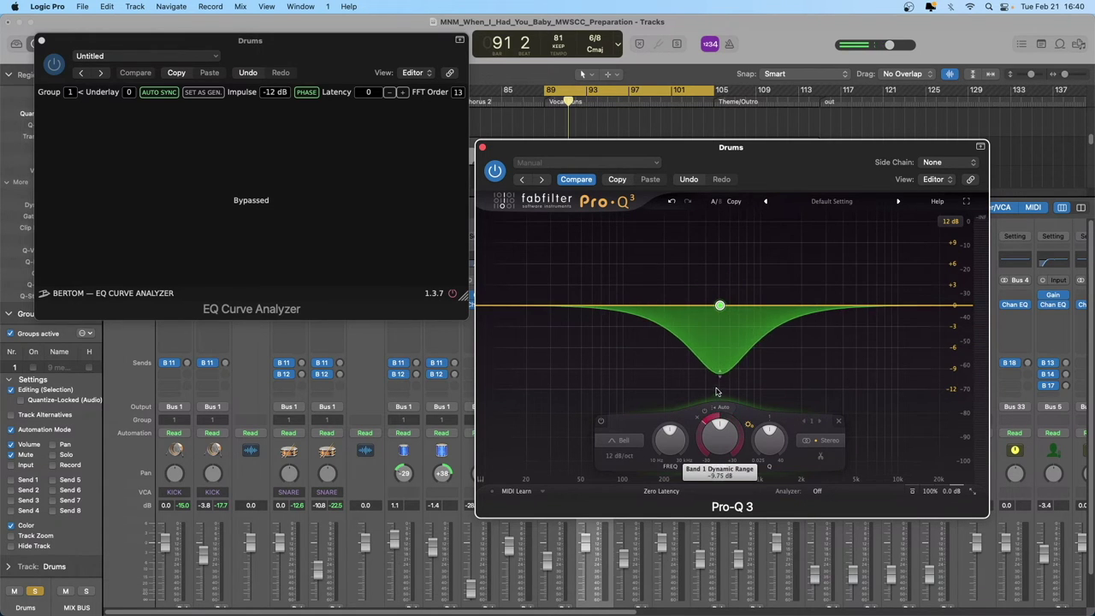
# Set the dynamic band's gain to about -2.91 dB and replace its automatic threshold with a manual one at -25.8 dB
pyautogui.moveTo(719, 440)
pyautogui.mouseDown()
pyautogui.moveTo(731, 379)
pyautogui.moveTo(722, 454)
pyautogui.mouseUp()
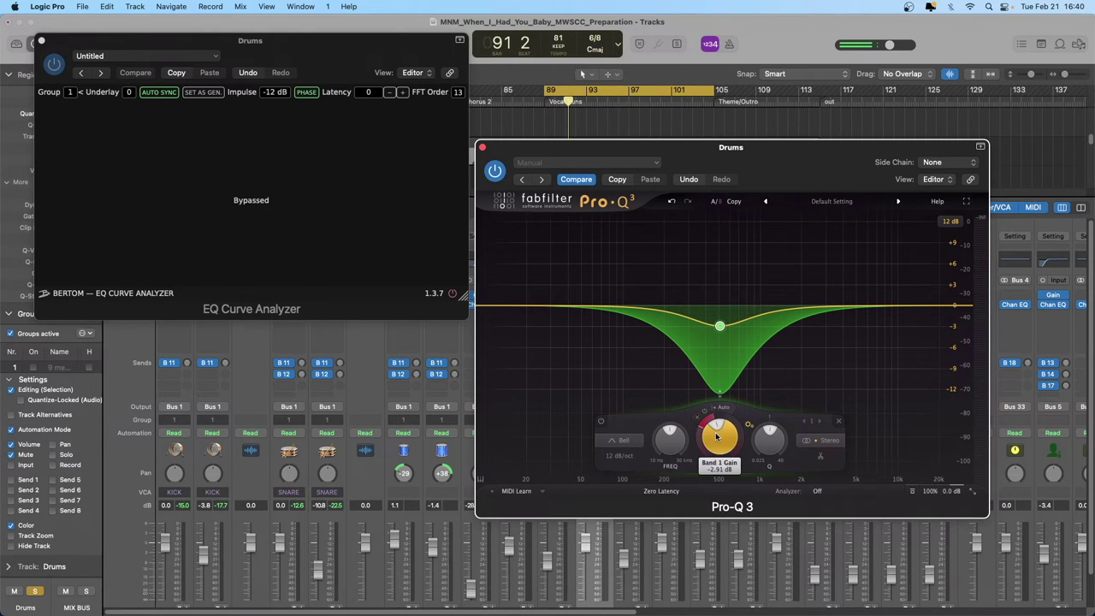
pyautogui.moveTo(710, 417); pyautogui.dragTo(723, 412)
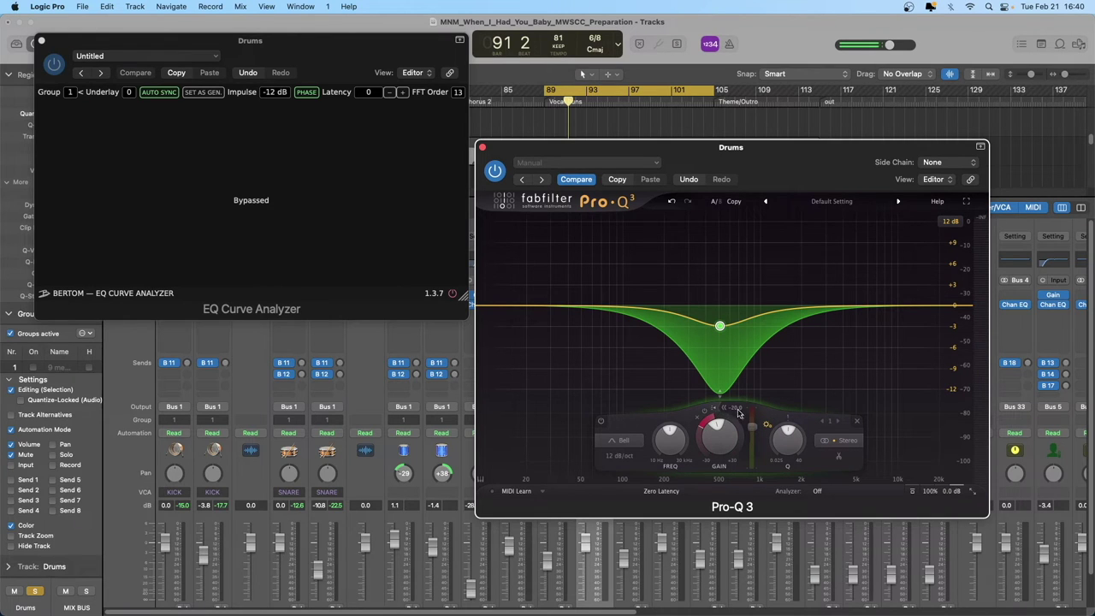
pyautogui.moveTo(752, 429); pyautogui.dragTo(752, 438)
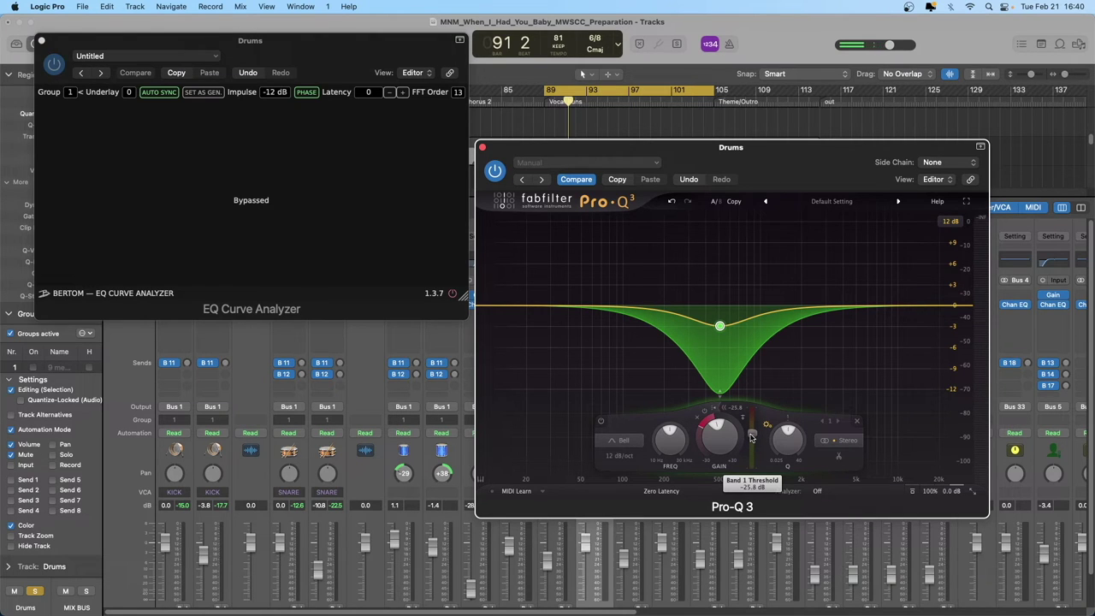
# Set the dynamic band's threshold to -26.1 dB, reset its gain to 0 dB, and start playback
pyautogui.moveTo(750, 438); pyautogui.dragTo(755, 439)
pyautogui.moveTo(719, 443); pyautogui.dragTo(721, 410)
pyautogui.moveTo(702, 432)
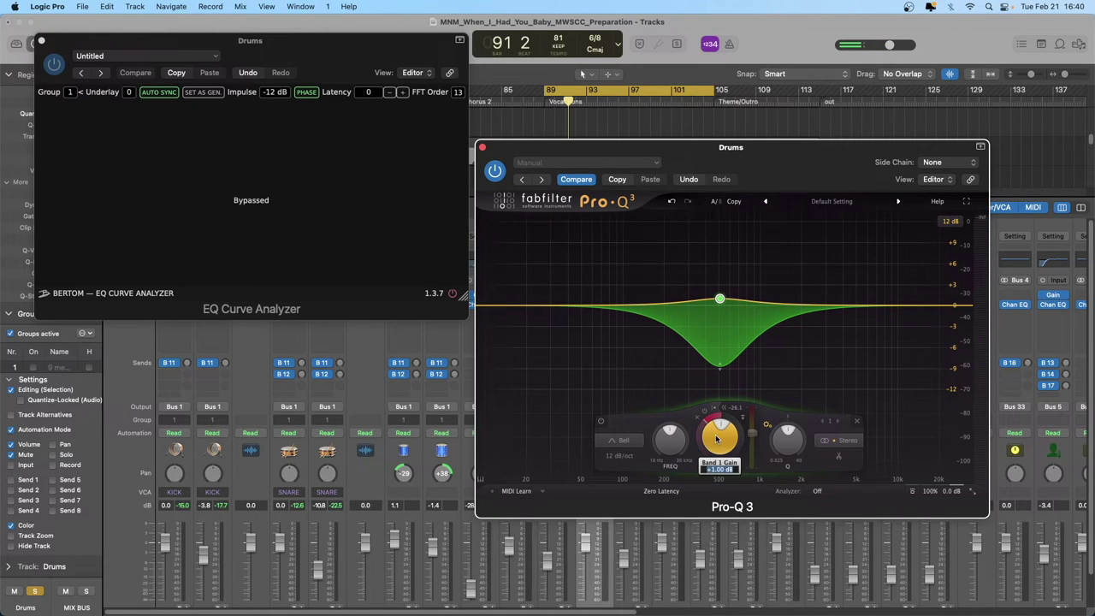
pyautogui.doubleClick(717, 438)
pyautogui.press('space')
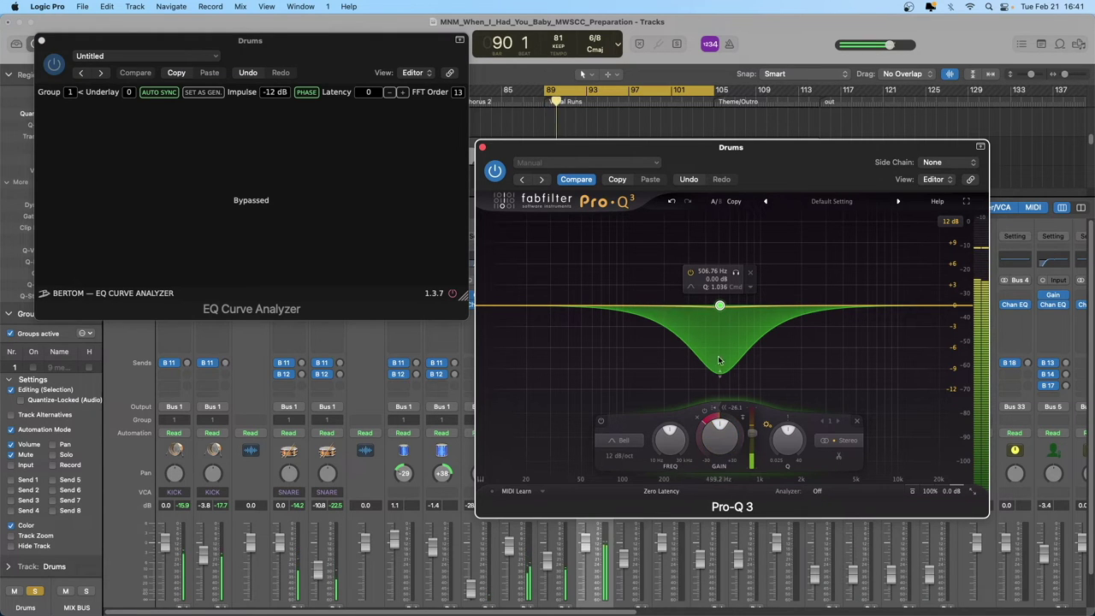
# Turn the band's dynamic range into a boost of about +7.69 dB and lower its threshold to -31.2 dB
pyautogui.moveTo(718, 417); pyautogui.dragTo(725, 306)
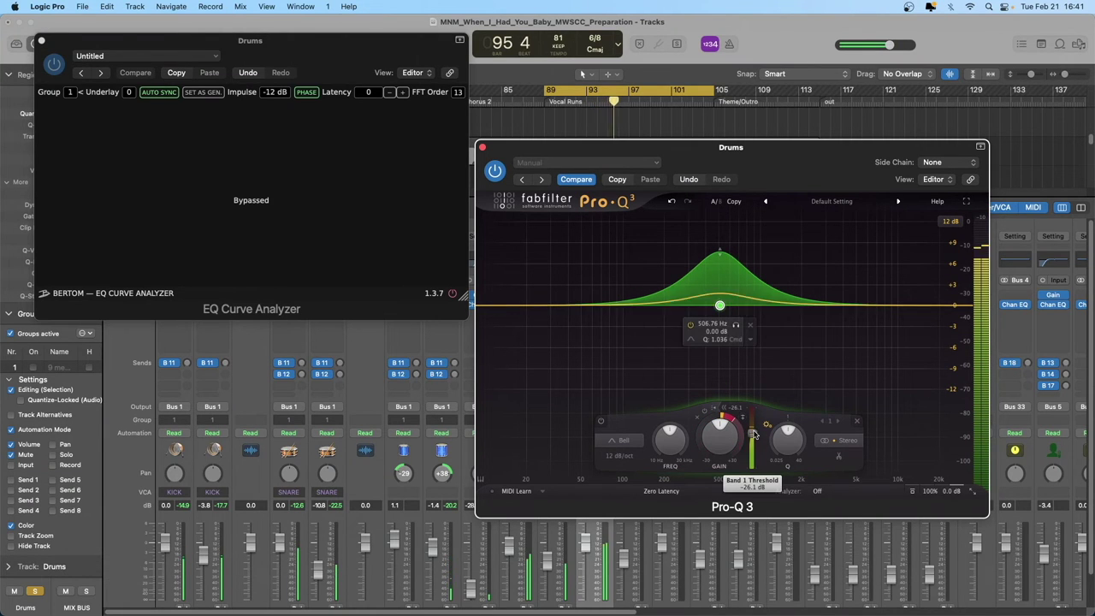
pyautogui.moveTo(753, 434)
pyautogui.mouseDown()
pyautogui.moveTo(755, 451)
pyautogui.moveTo(755, 436)
pyautogui.mouseUp()
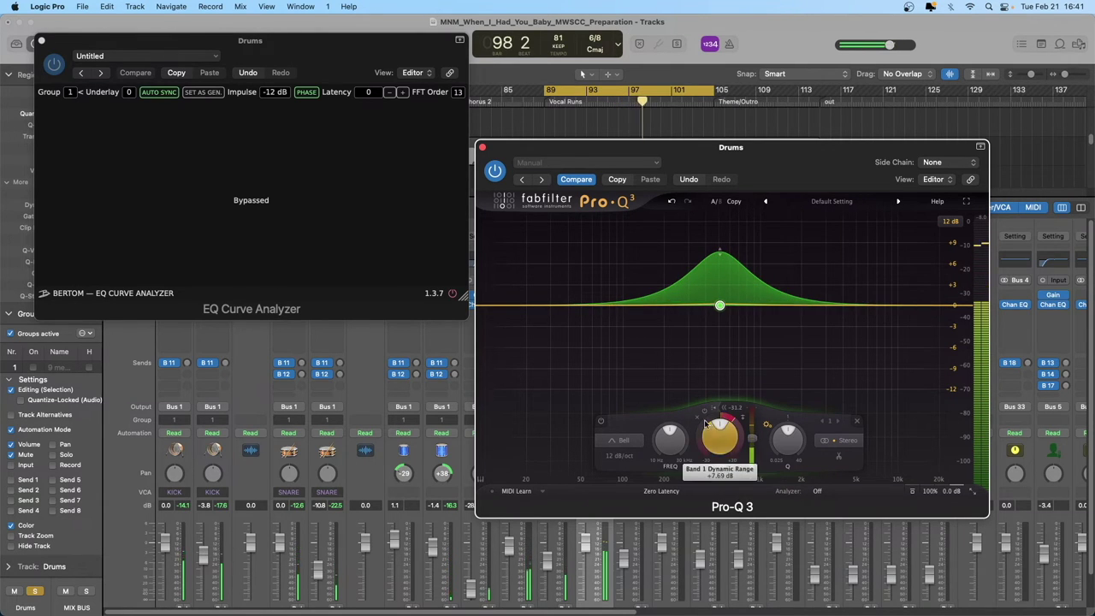
# Move the dynamic boost down to about 69.6 Hz, raise its threshold to -20.4 dB, and reduce its dynamic range
pyautogui.moveTo(671, 436); pyautogui.dragTo(679, 477)
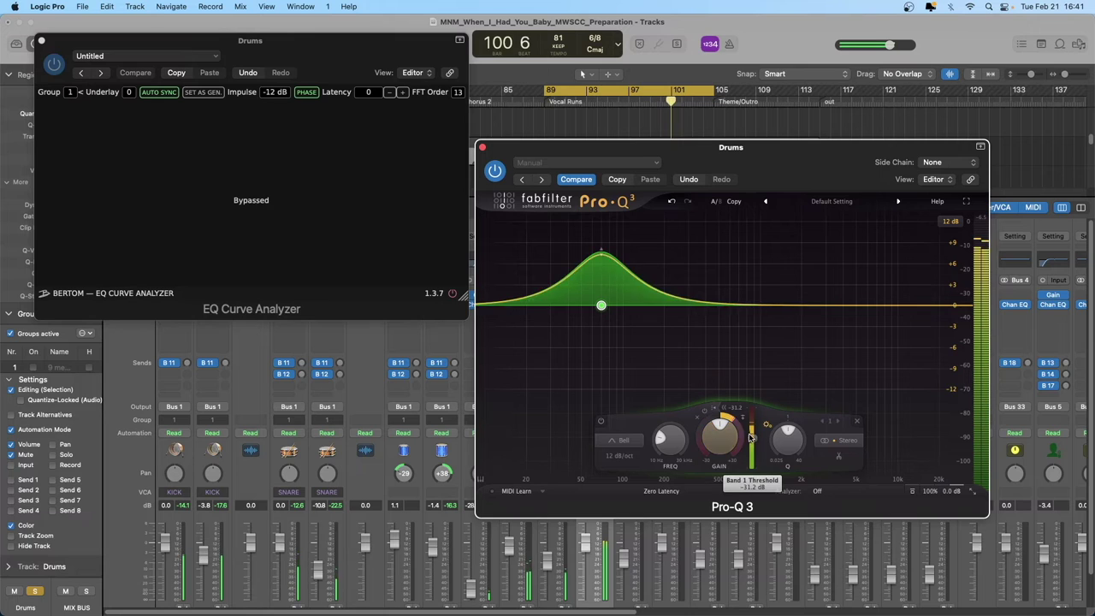
pyautogui.moveTo(750, 437); pyautogui.dragTo(755, 426)
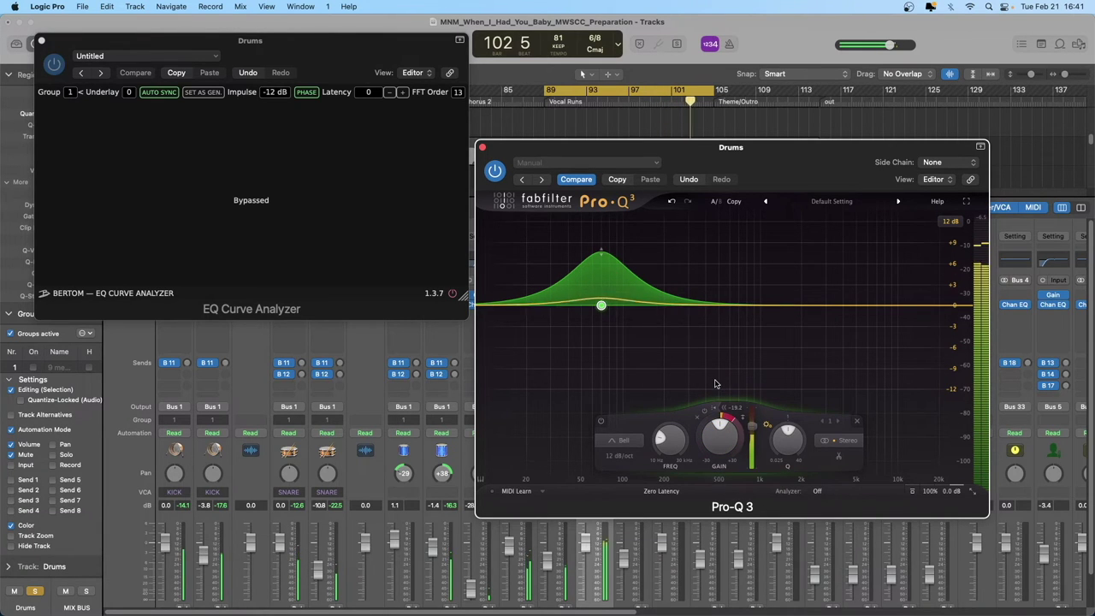
pyautogui.moveTo(602, 257)
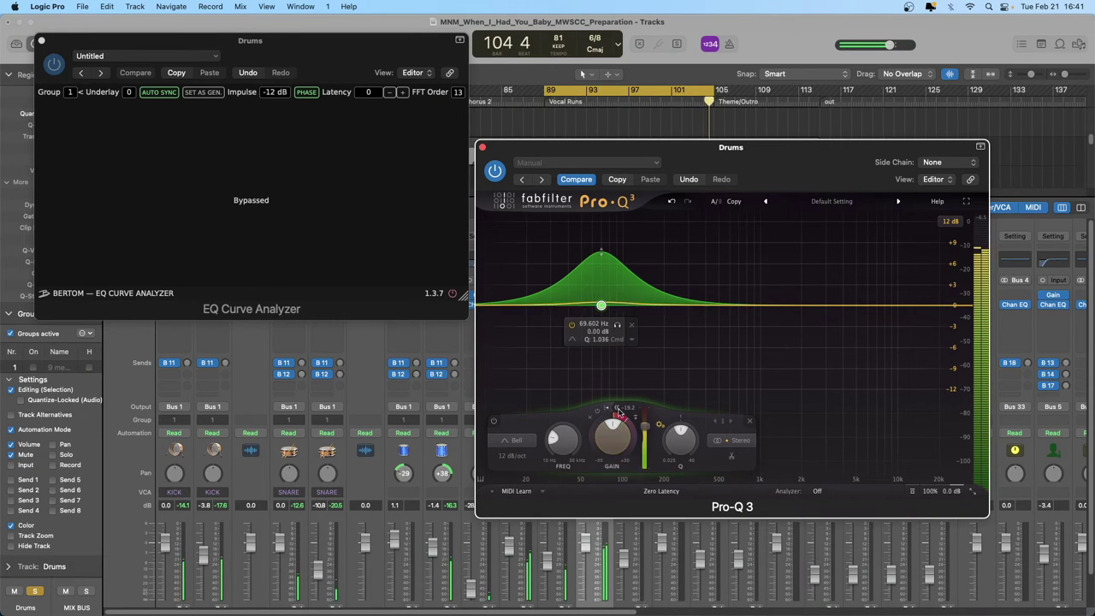
pyautogui.moveTo(627, 421)
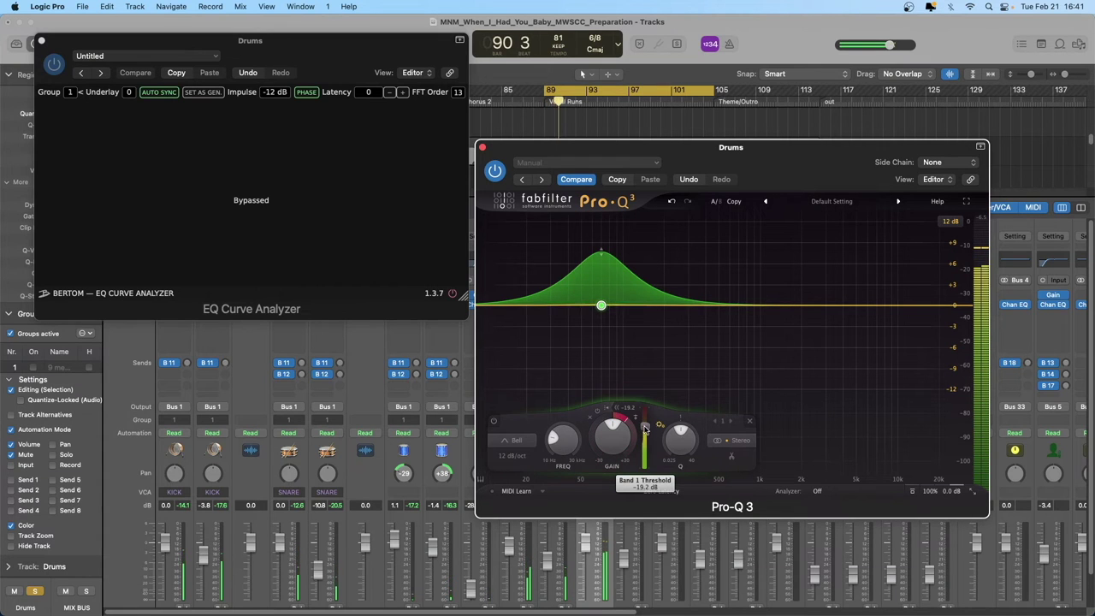
pyautogui.moveTo(646, 430)
pyautogui.mouseDown()
pyautogui.moveTo(646, 458)
pyautogui.moveTo(646, 429)
pyautogui.mouseUp()
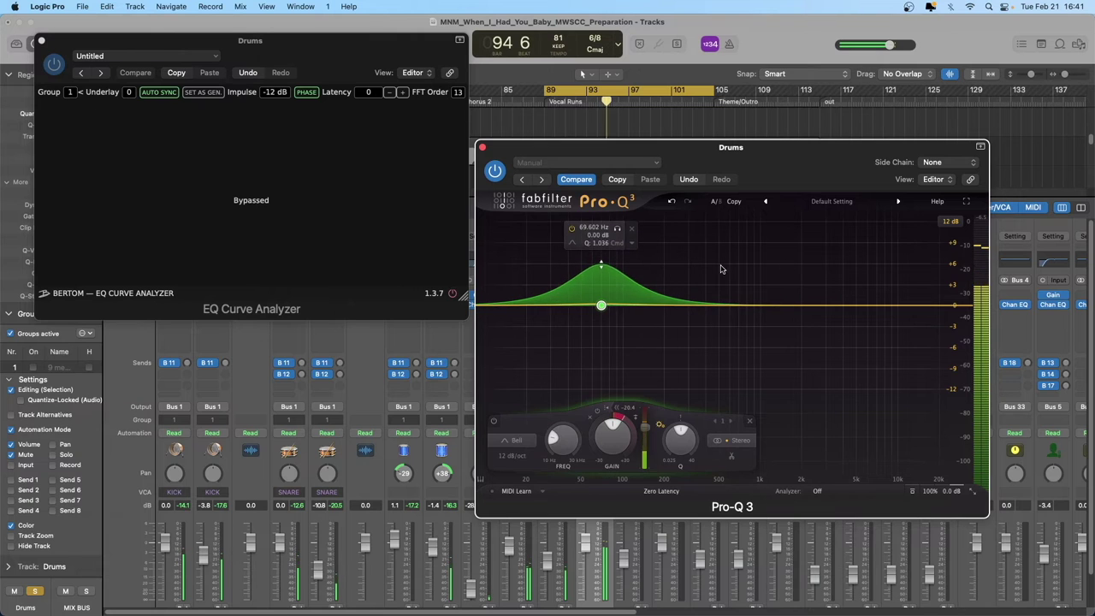
# Move the dynamic band to about 465.58 Hz with a gain of -2.63 dB, and stop playback
pyautogui.moveTo(602, 306); pyautogui.dragTo(715, 327)
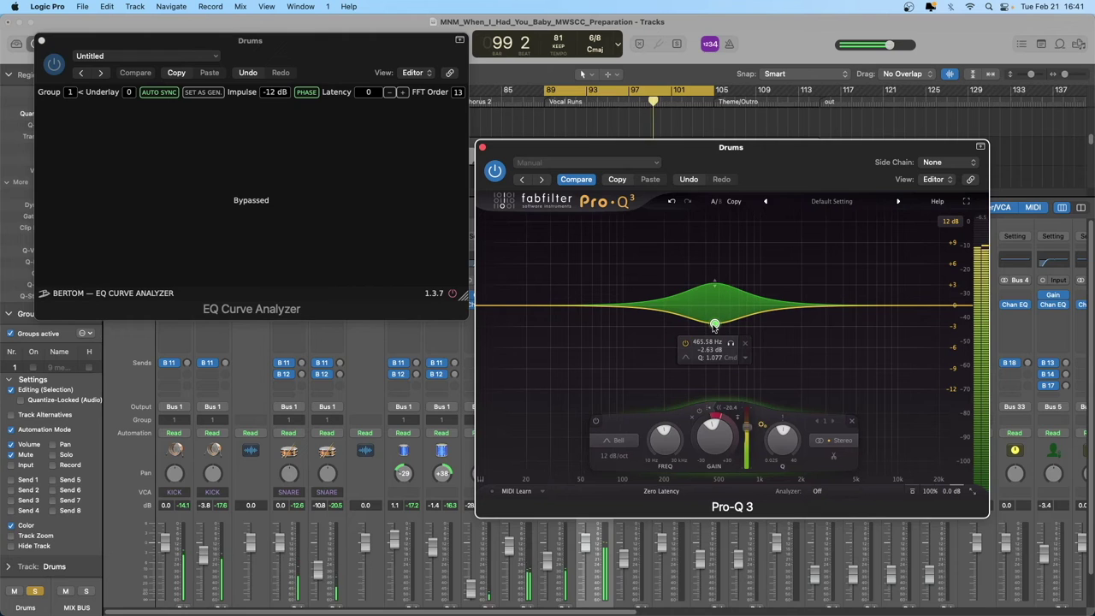
pyautogui.press('space')
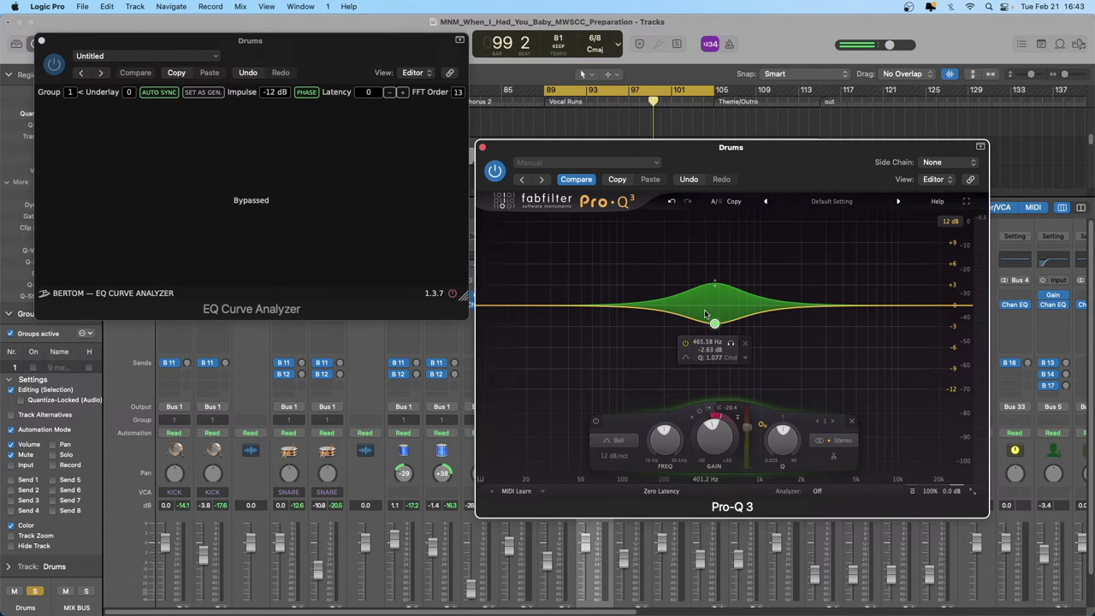
# Bypass and close Pro-Q 3, and replace TDR Nova on the Drums bus with Photosounder's stereo SplineEQ
pyautogui.click(494, 169)
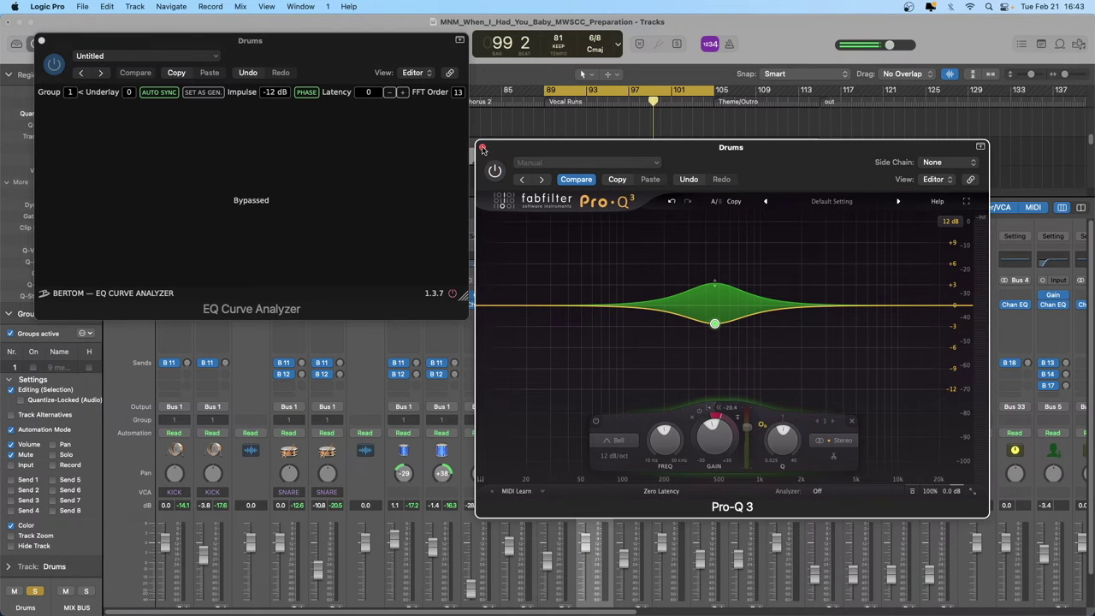
pyautogui.click(482, 148)
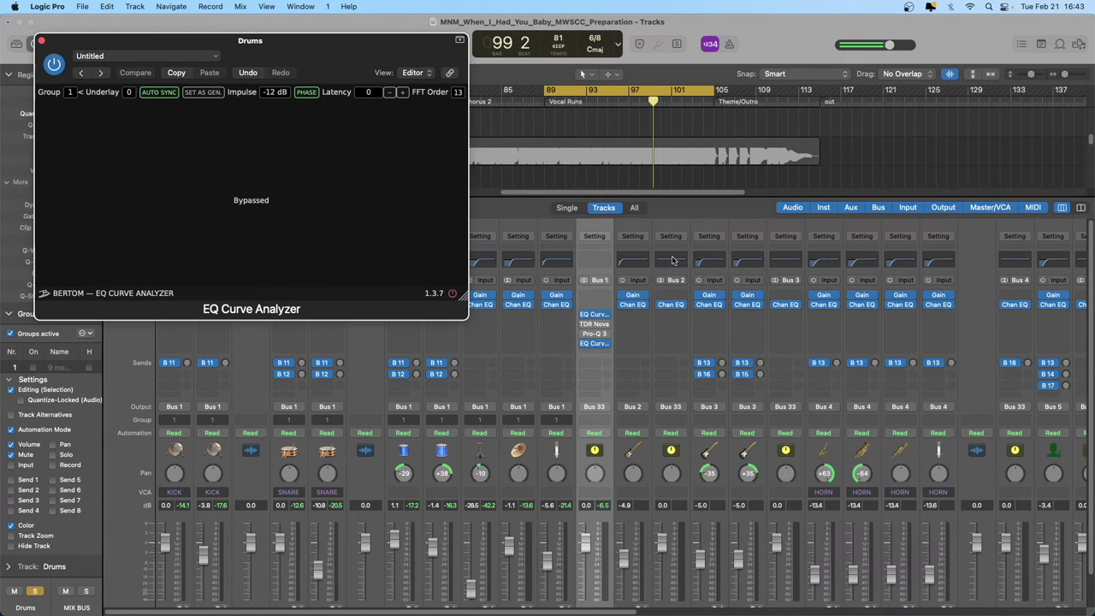
pyautogui.click(605, 327)
pyautogui.moveTo(672, 604)
pyautogui.moveTo(740, 599)
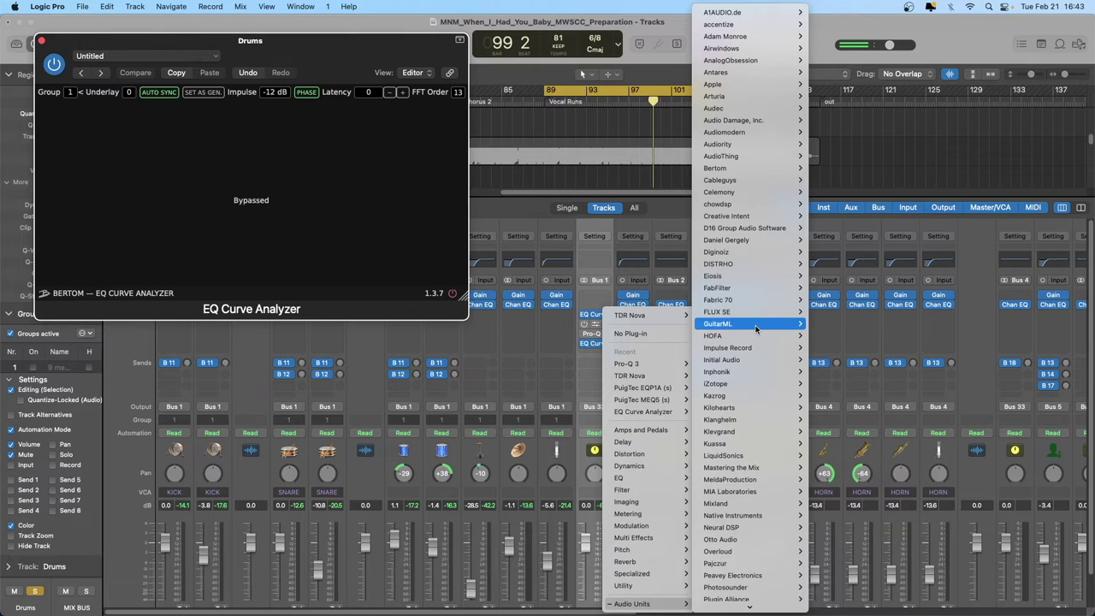
pyautogui.scroll(-4, 744, 462)
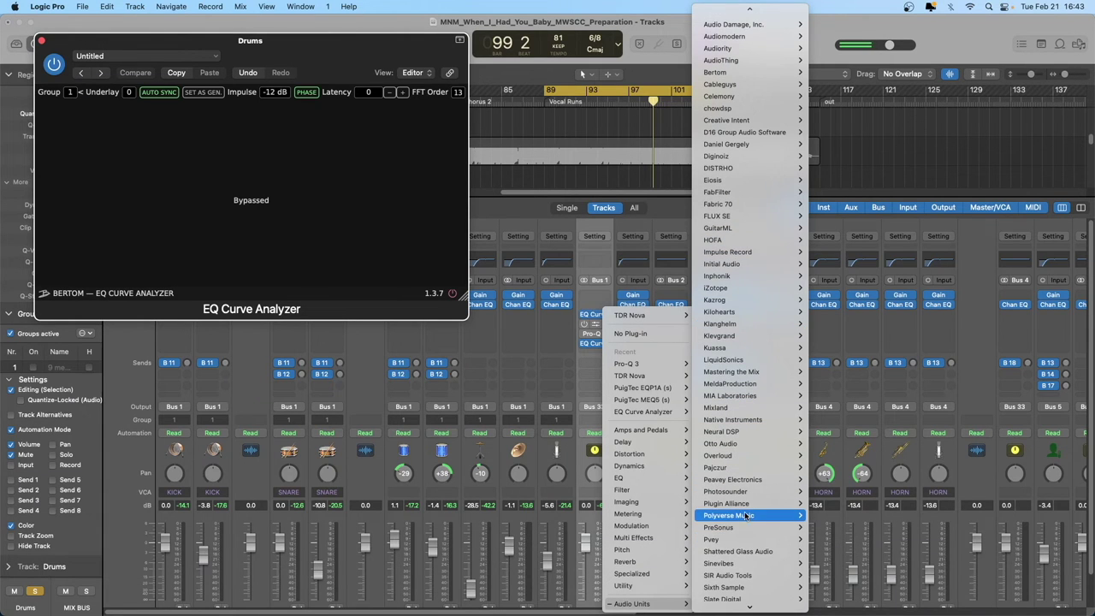
pyautogui.moveTo(743, 493)
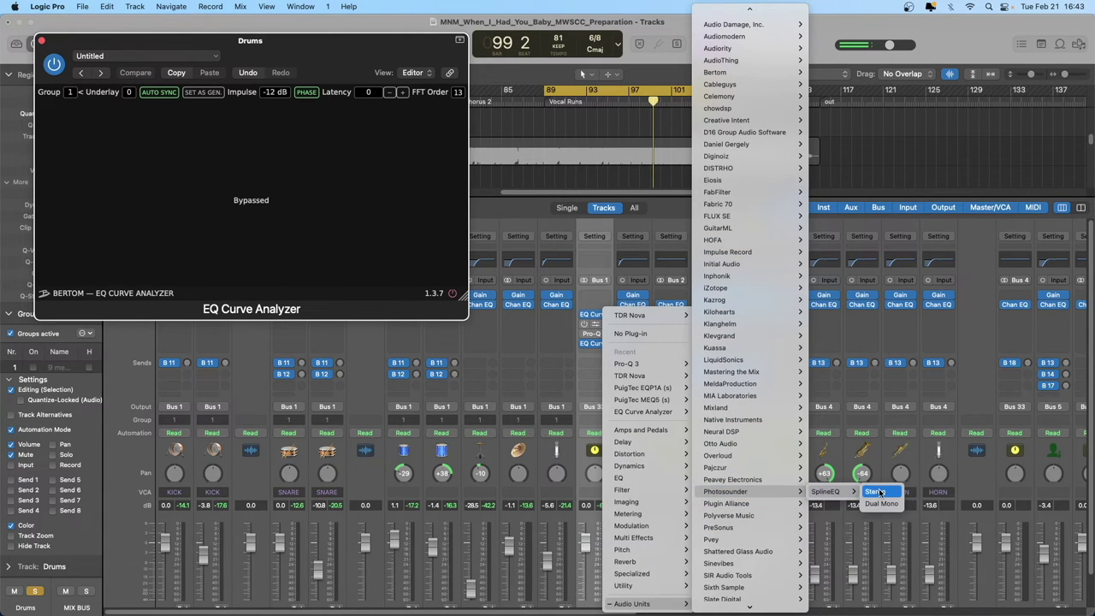
pyautogui.click(874, 492)
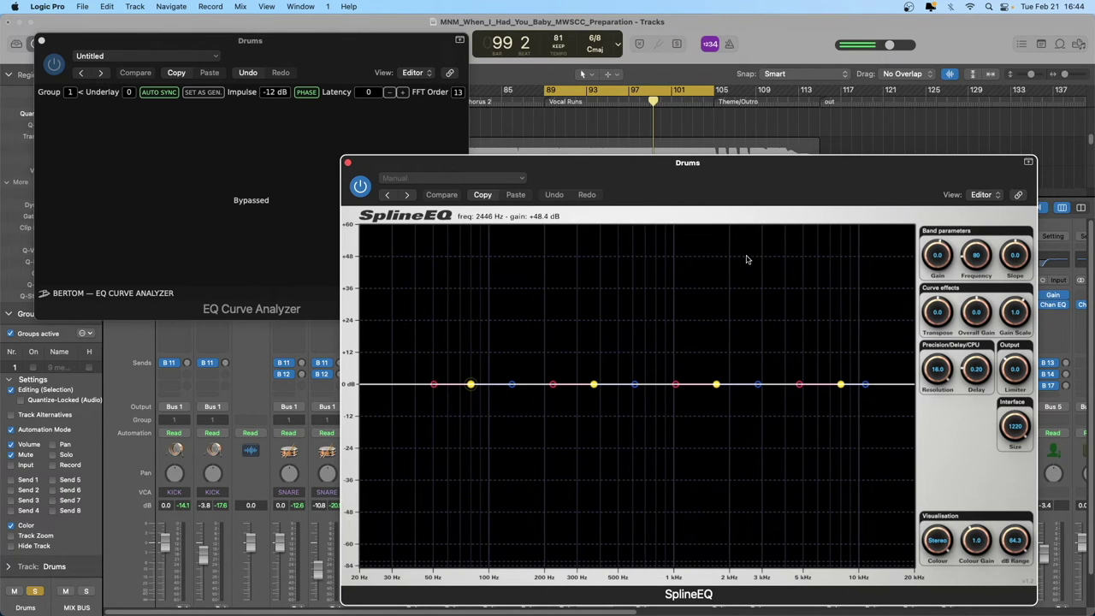
pyautogui.moveTo(714, 188); pyautogui.dragTo(718, 164)
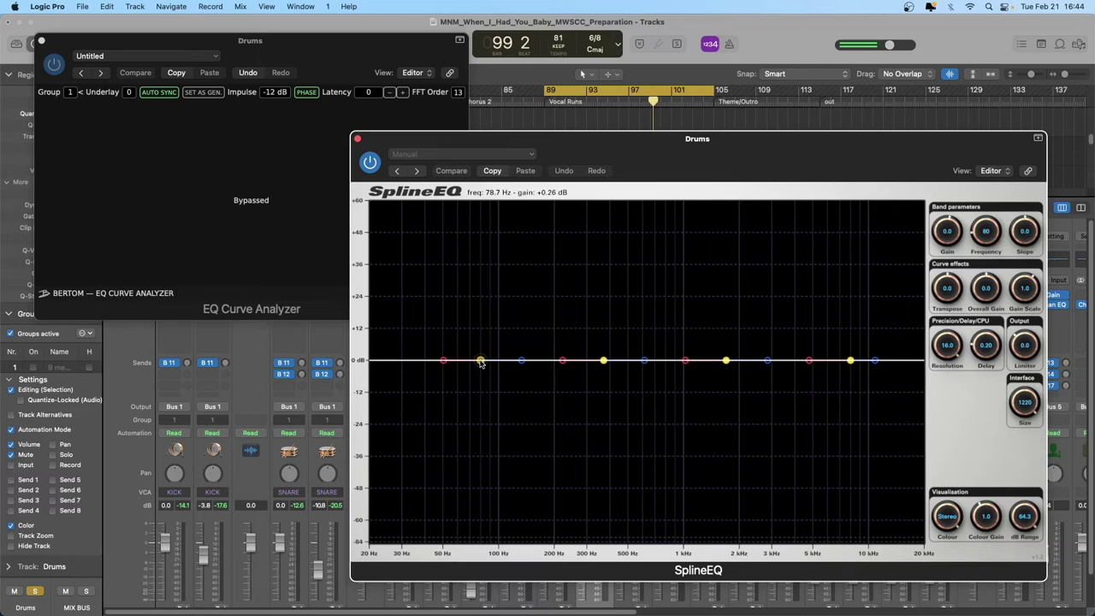
# Move SplineEQ's first three bands to about 112 Hz at 23.4 dB, 166 Hz at -12.8 dB, and 357 Hz at 31.5 dB
pyautogui.moveTo(481, 361); pyautogui.dragTo(507, 298)
pyautogui.moveTo(604, 361); pyautogui.dragTo(538, 395)
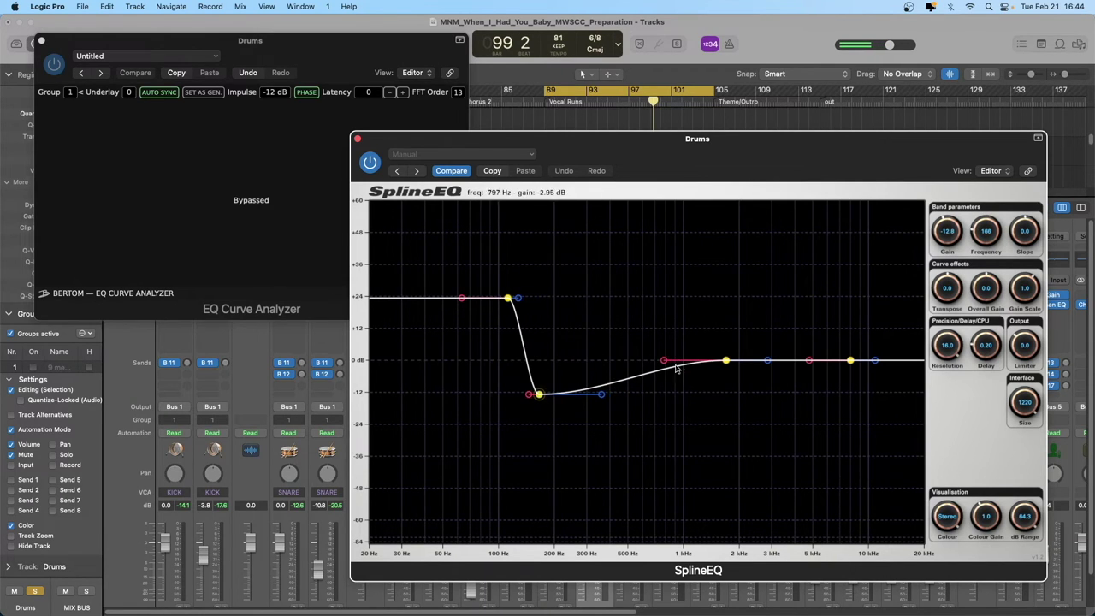
pyautogui.moveTo(726, 363); pyautogui.dragTo(601, 276)
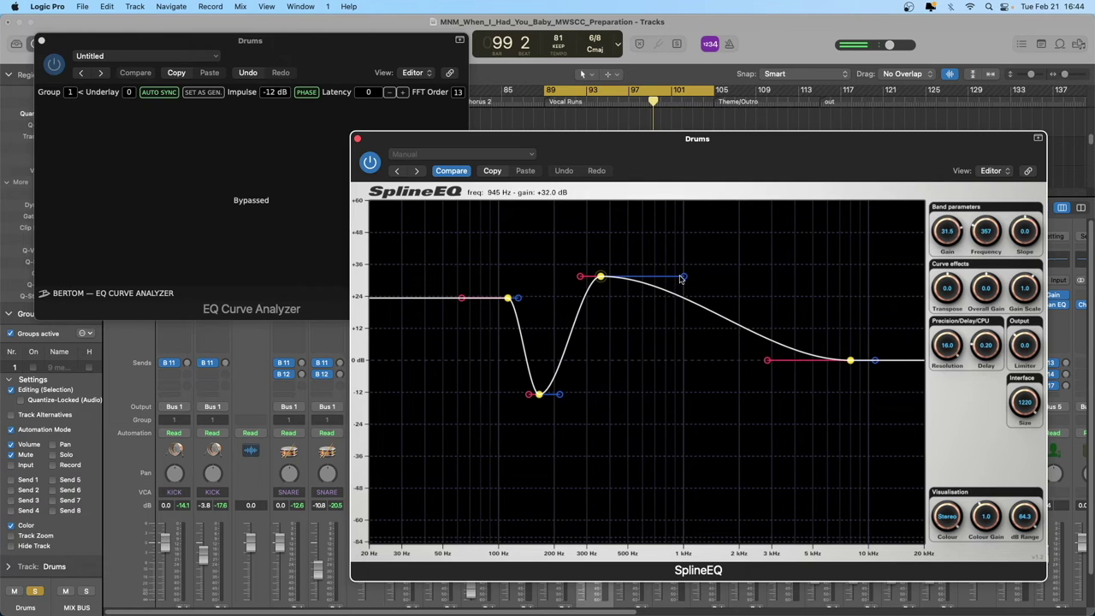
# Set the 357 Hz band's slope to -27.1, and the last band to about 1498 Hz at 20.2 dB with a slope of -31.7
pyautogui.moveTo(680, 281); pyautogui.dragTo(683, 385)
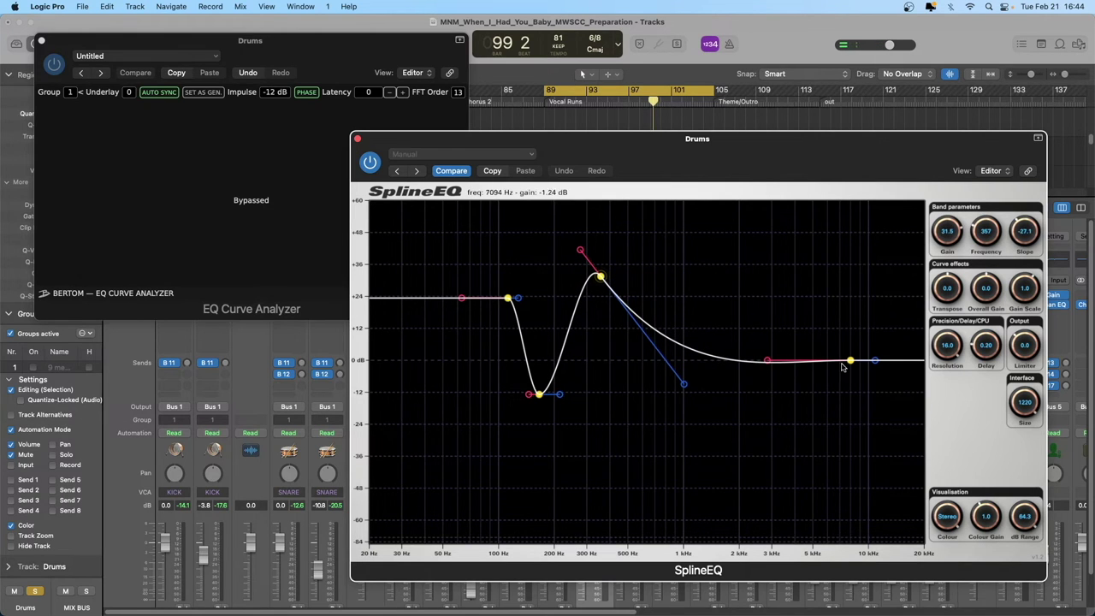
pyautogui.moveTo(850, 362); pyautogui.dragTo(715, 306)
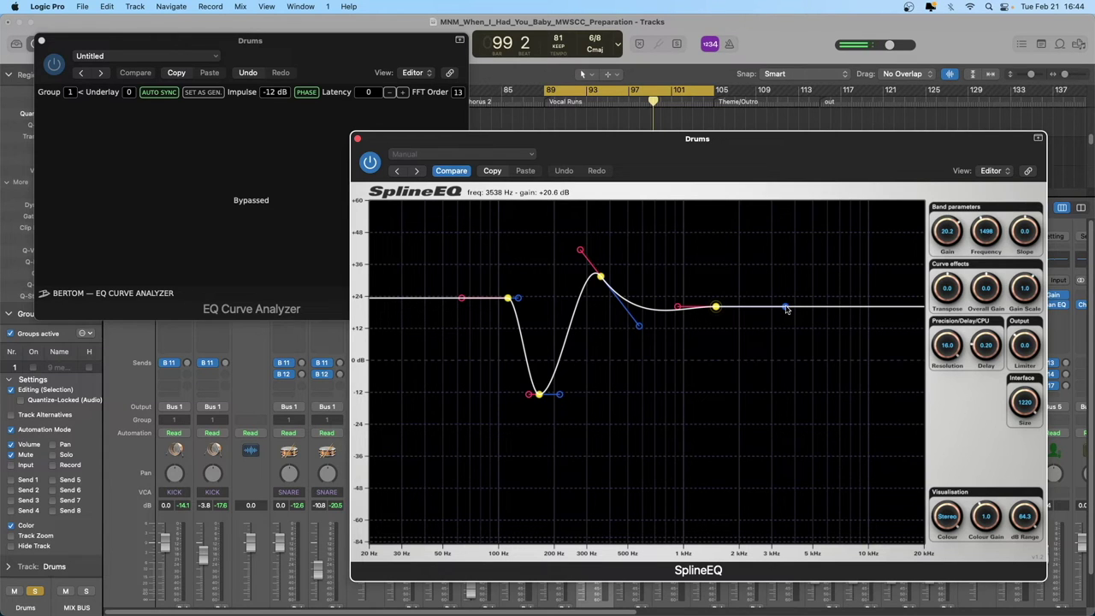
pyautogui.moveTo(787, 309); pyautogui.dragTo(785, 411)
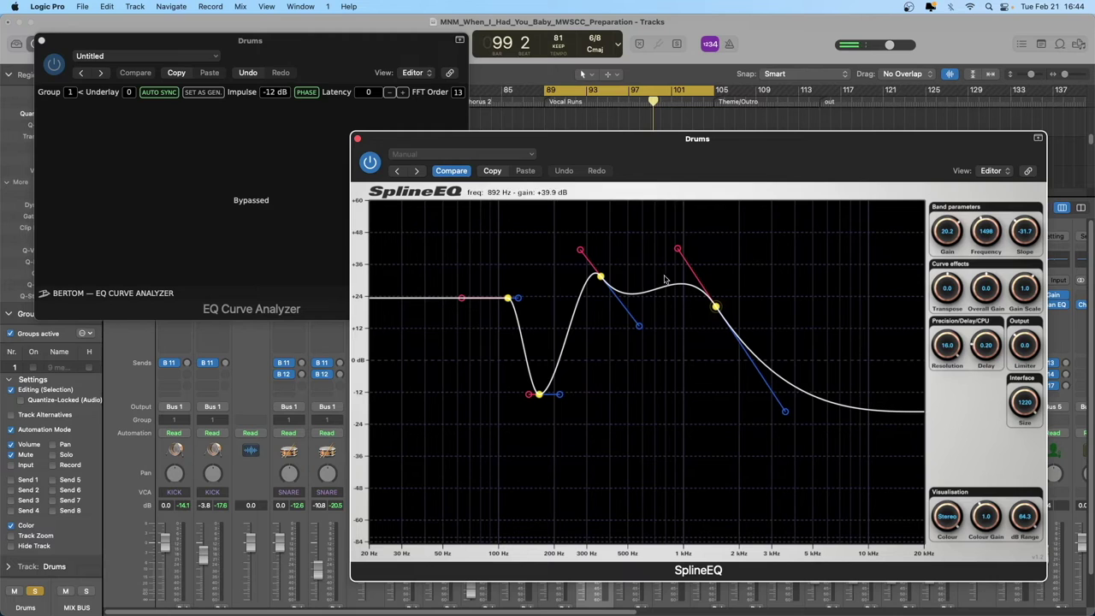
# Adjust the second, third and fourth bands' slopes to -50.5, -37.9 and -36.3 dB/octave, and give the first band a gentle upward slope
pyautogui.moveTo(461, 298); pyautogui.dragTo(508, 465)
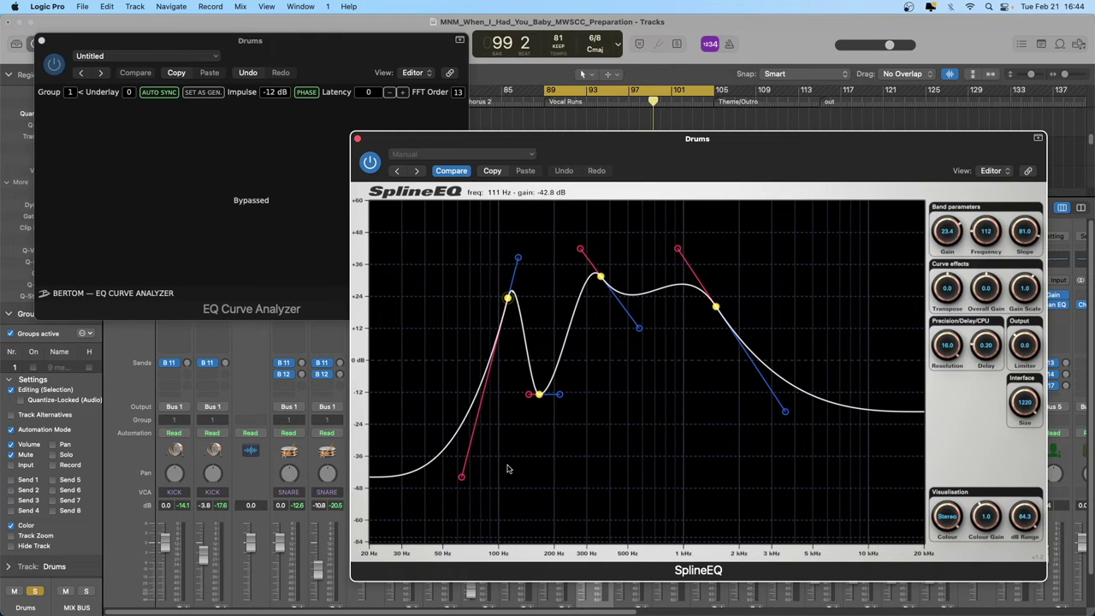
pyautogui.moveTo(517, 262); pyautogui.dragTo(517, 292)
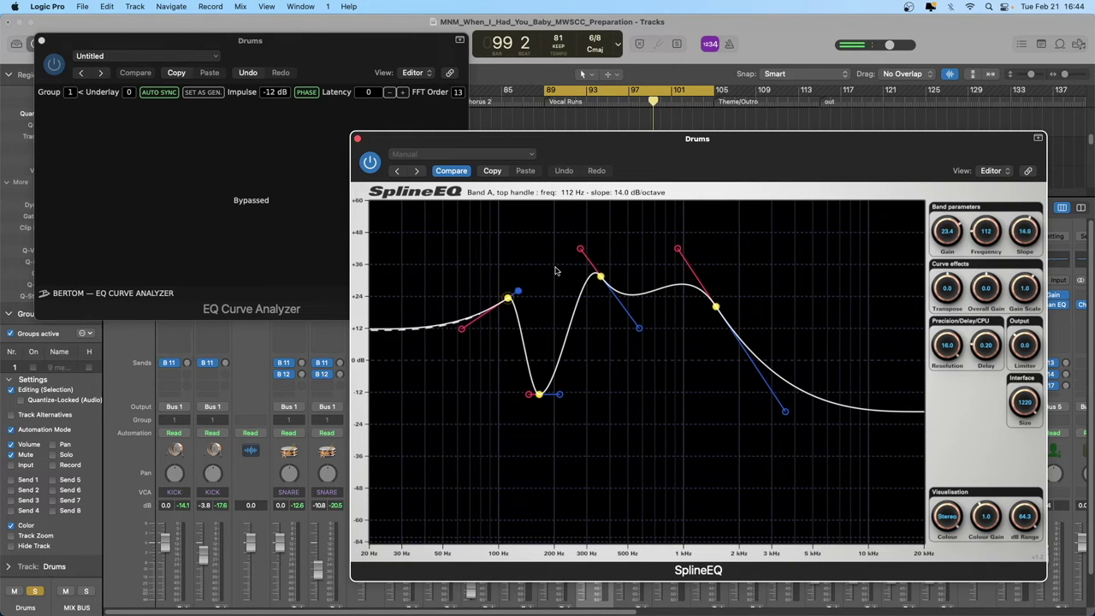
pyautogui.moveTo(560, 394); pyautogui.dragTo(534, 448)
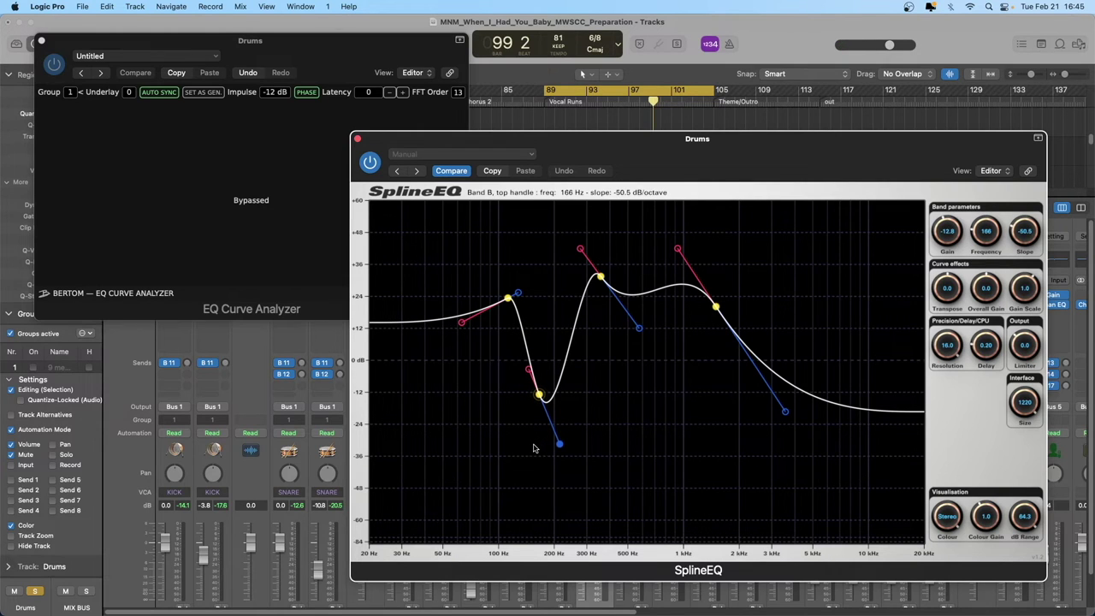
pyautogui.moveTo(639, 327); pyautogui.dragTo(639, 345)
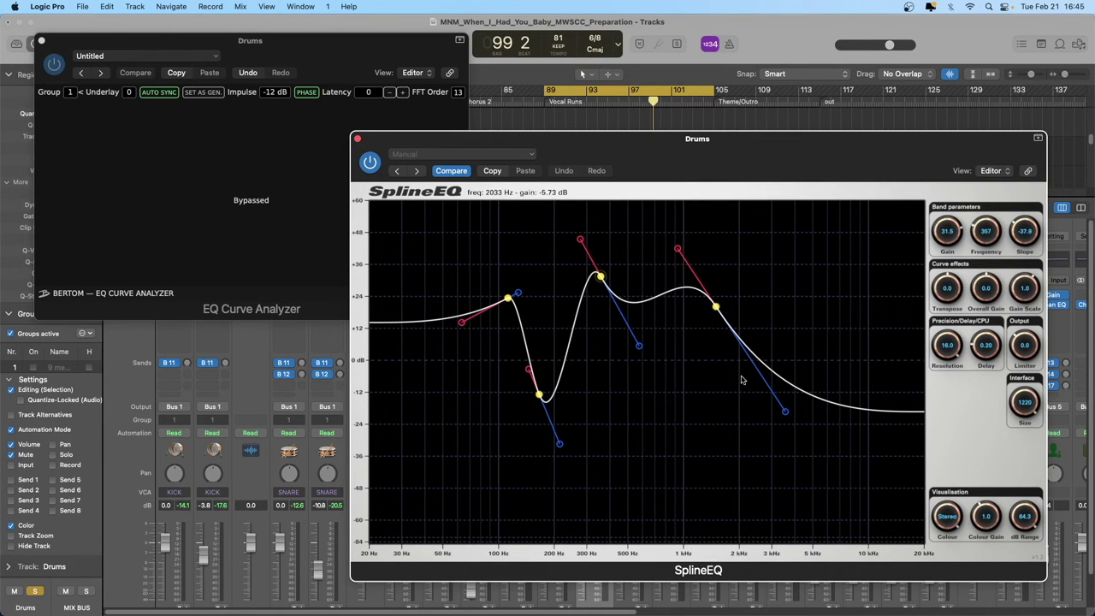
pyautogui.moveTo(785, 412); pyautogui.dragTo(785, 426)
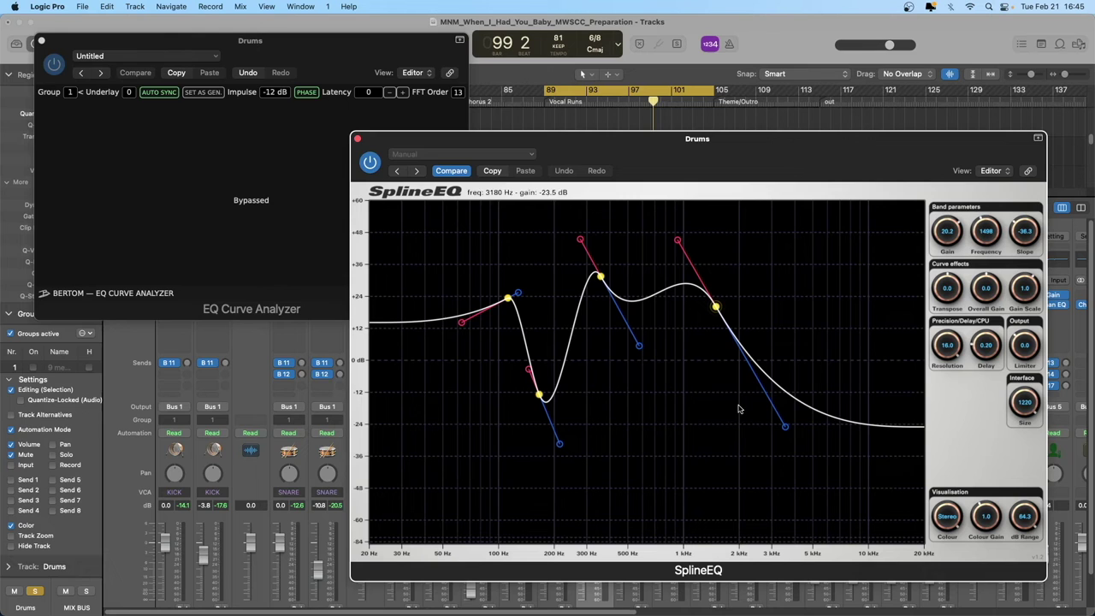
# Re-enable the curve analyzer and tame the SplineEQ curve, with the first band at 8.0 dB and the last at 9291 Hz and -4.9 dB
pyautogui.click(265, 164)
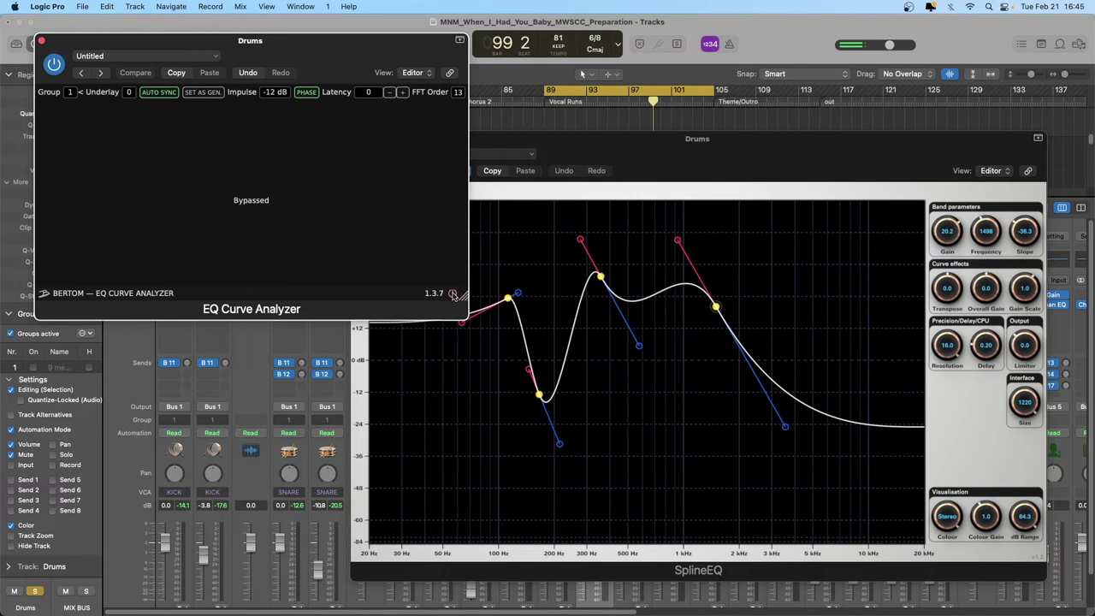
pyautogui.click(452, 293)
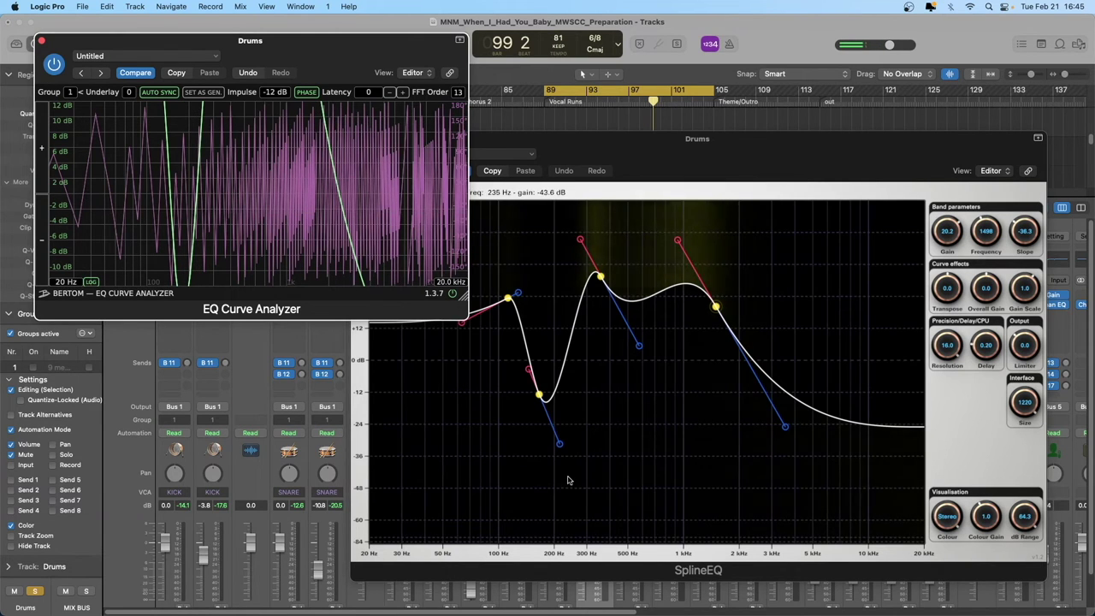
pyautogui.moveTo(539, 395); pyautogui.dragTo(540, 358)
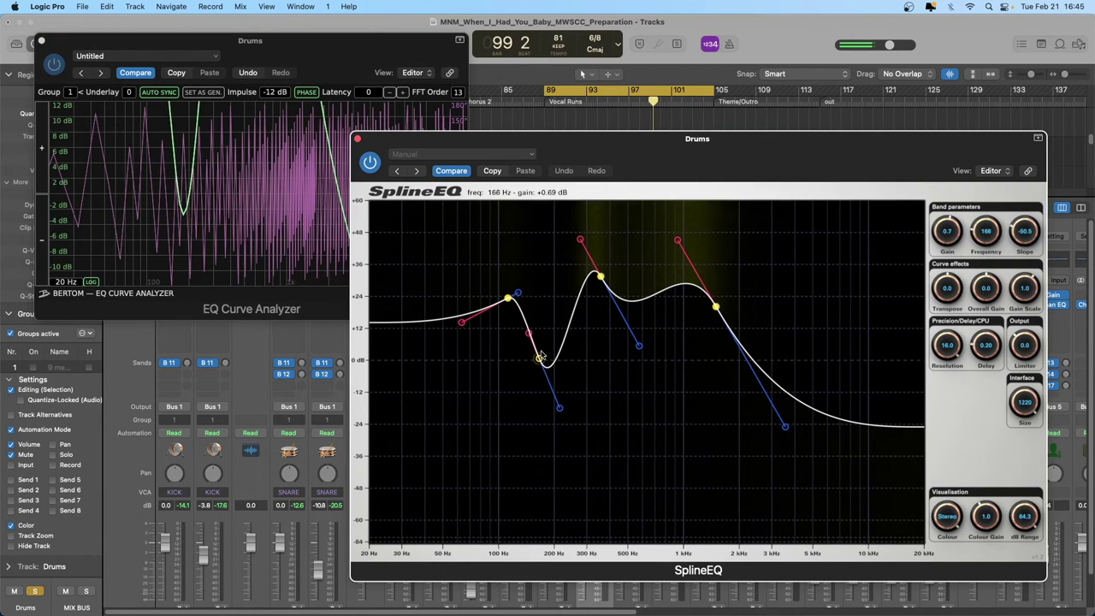
pyautogui.moveTo(508, 299); pyautogui.dragTo(506, 338)
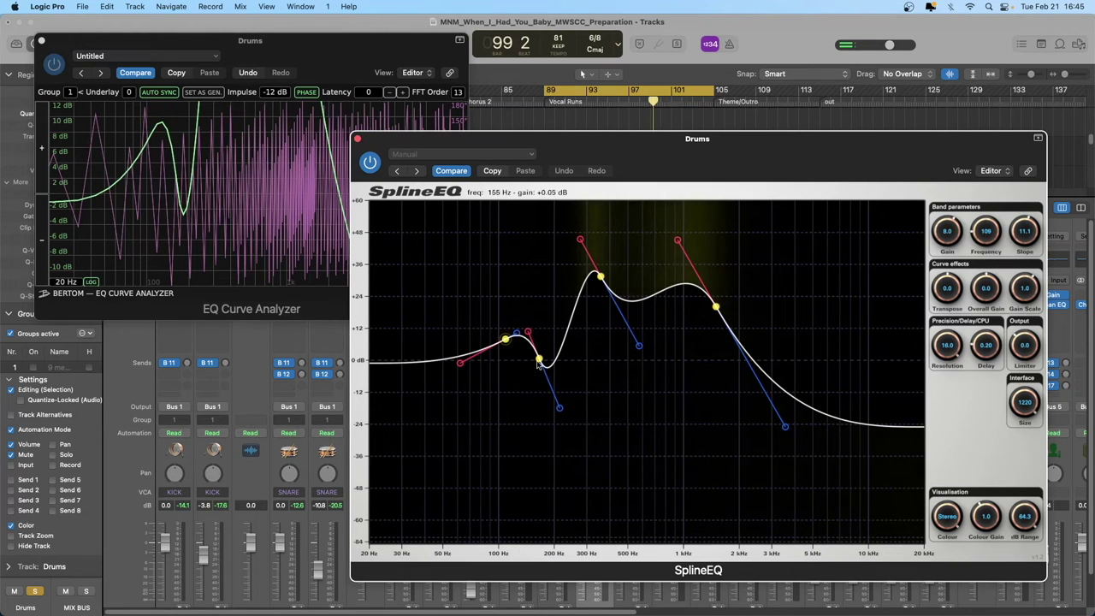
pyautogui.moveTo(540, 383); pyautogui.dragTo(540, 385)
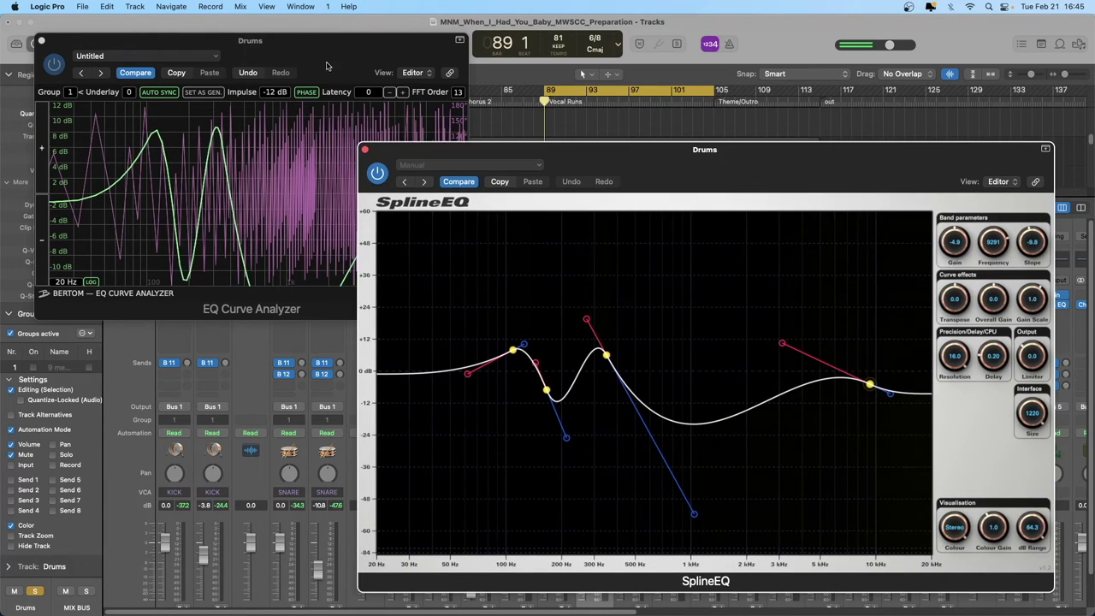
# Bypass the curve analyzer, bring SplineEQ back to the front, and play the Drums bus through it
pyautogui.click(453, 209)
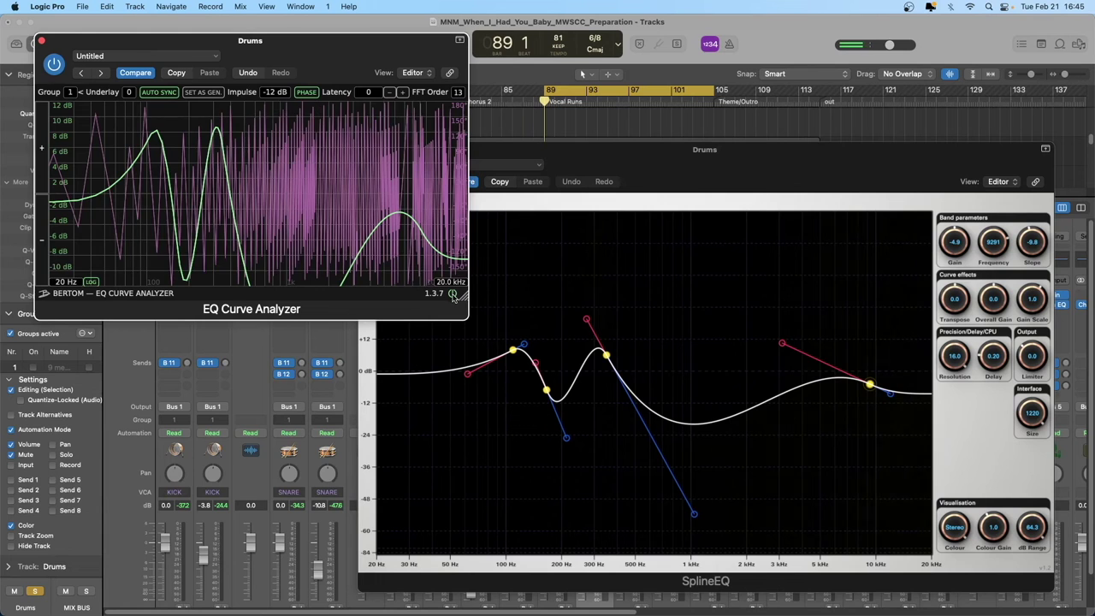
pyautogui.click(516, 210)
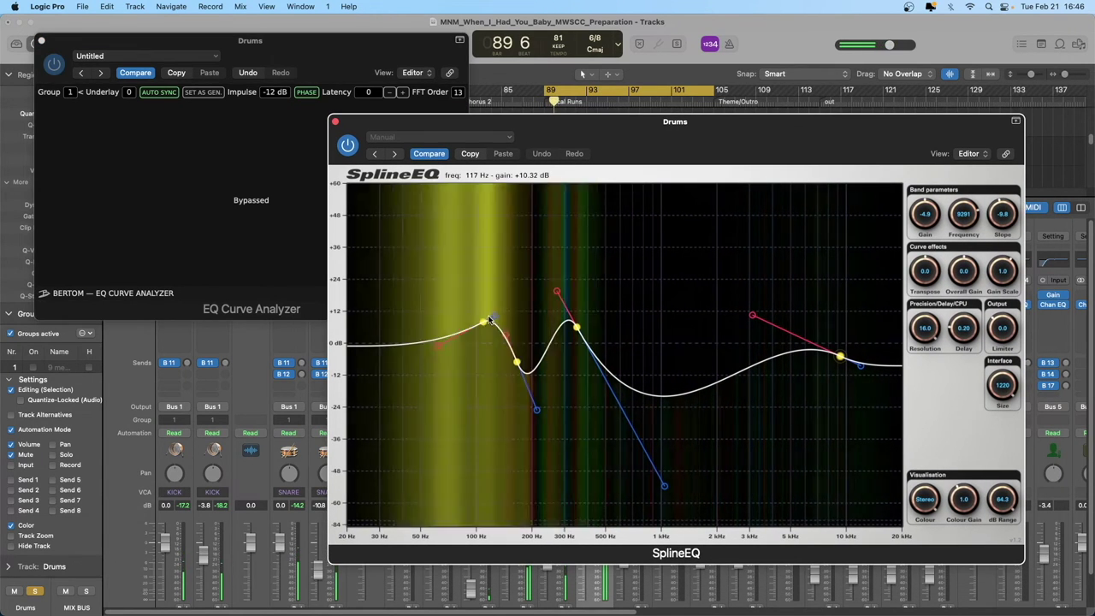
# Set SplineEQ's first three bands to 97 Hz at 5.8 dB, 186 Hz at 0.3 dB (slope -1.1), and 345 Hz at -1.5 dB (slope -3.3)
pyautogui.moveTo(484, 325); pyautogui.dragTo(473, 327)
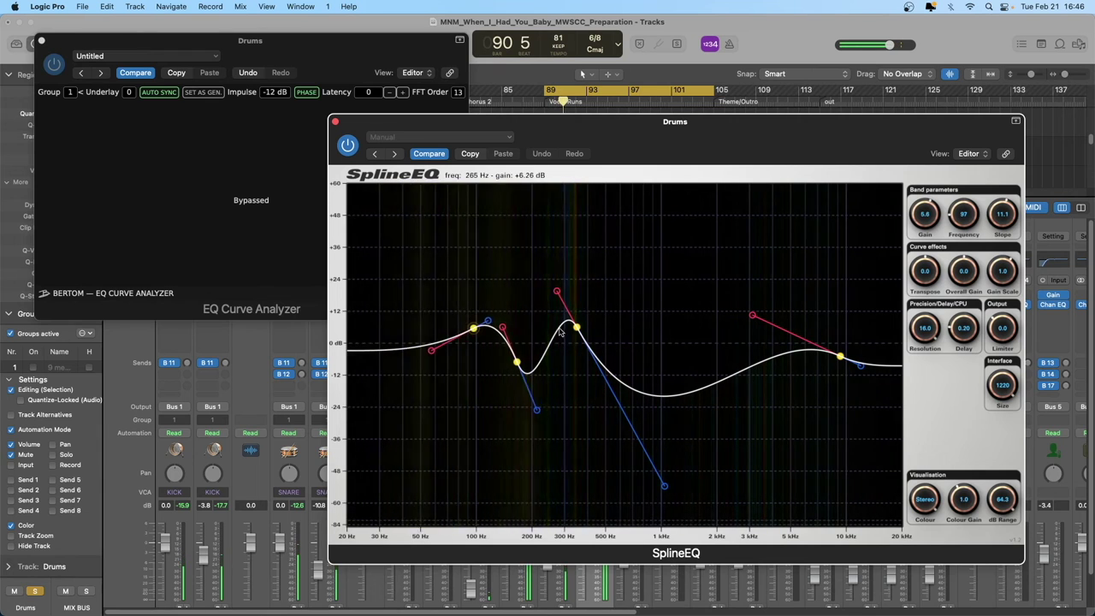
pyautogui.moveTo(576, 327); pyautogui.dragTo(525, 343)
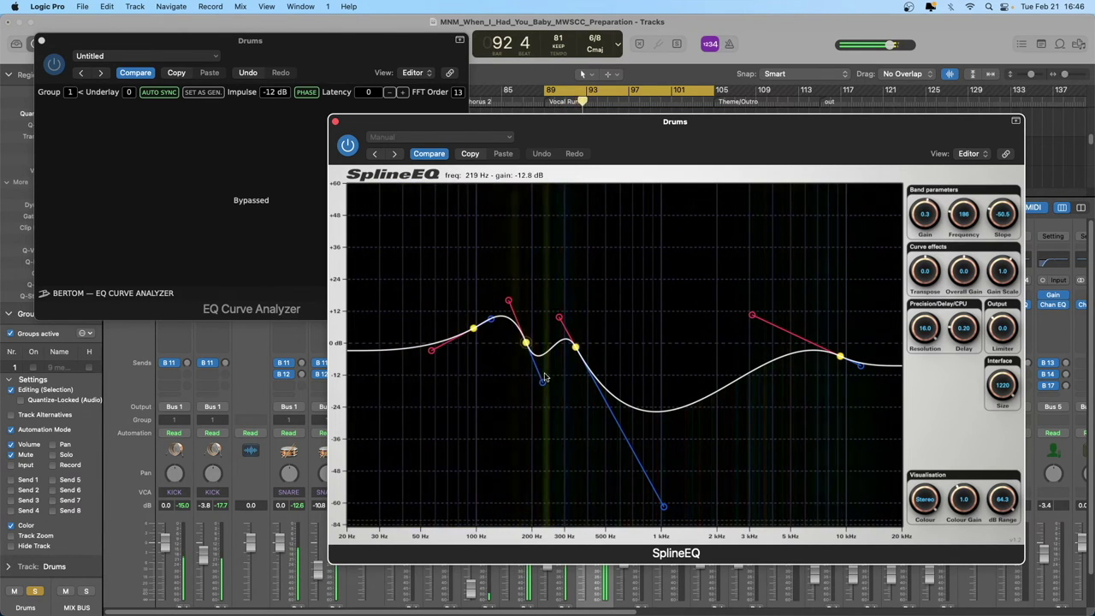
pyautogui.moveTo(542, 382); pyautogui.dragTo(542, 386)
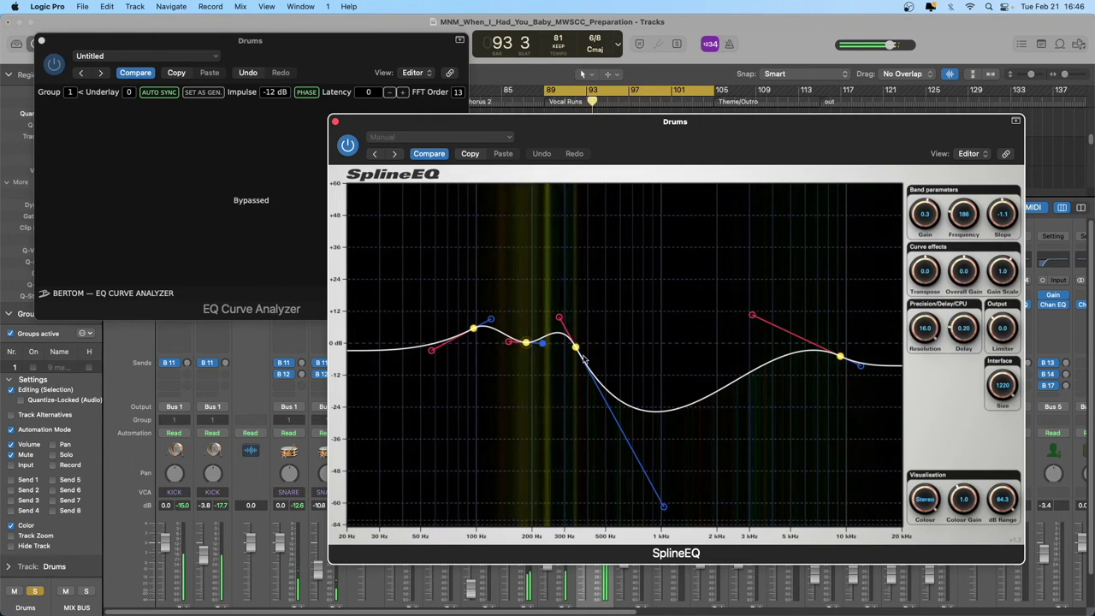
pyautogui.moveTo(665, 514); pyautogui.dragTo(665, 365)
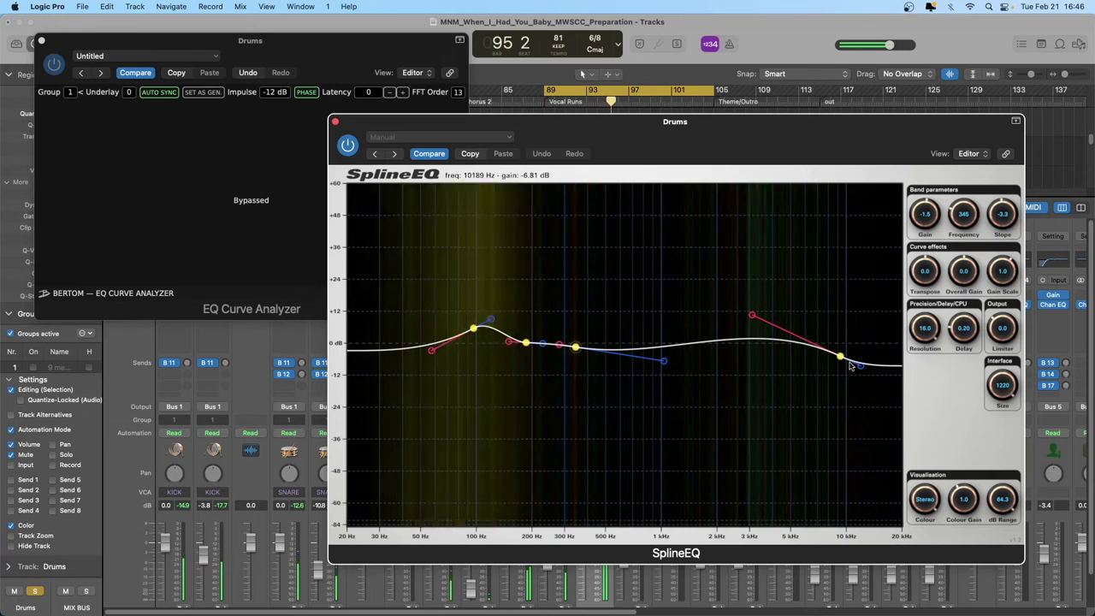
# Lower the first band to about 65 Hz, set the third to 340 Hz at 3.3 dB, and the last to 1715 Hz at 1.3 dB
pyautogui.moveTo(842, 357); pyautogui.dragTo(819, 333)
pyautogui.click(492, 321)
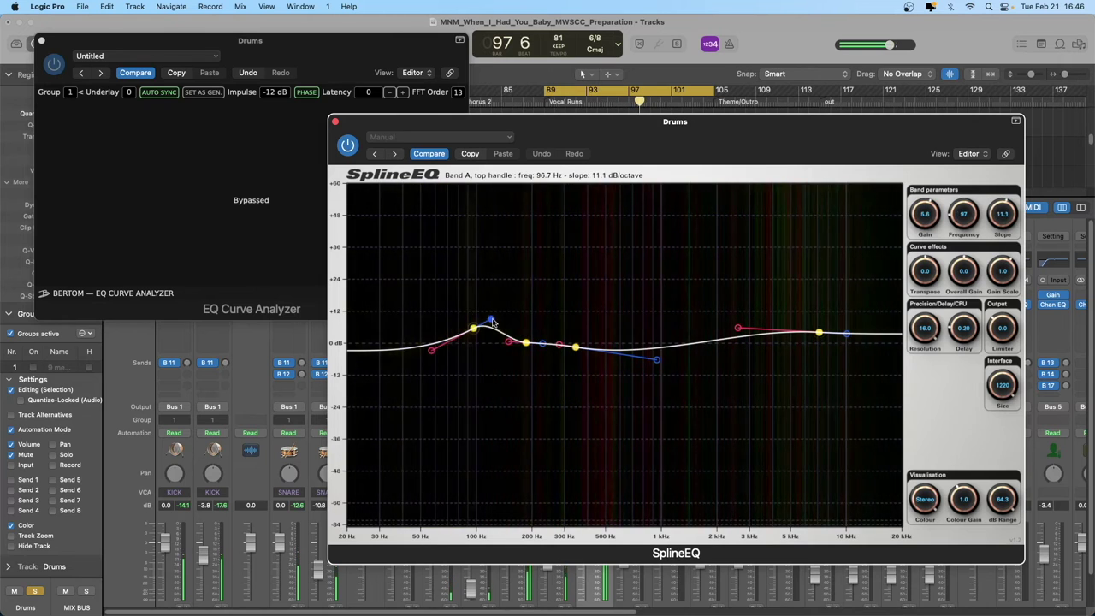
pyautogui.moveTo(496, 333); pyautogui.dragTo(442, 323)
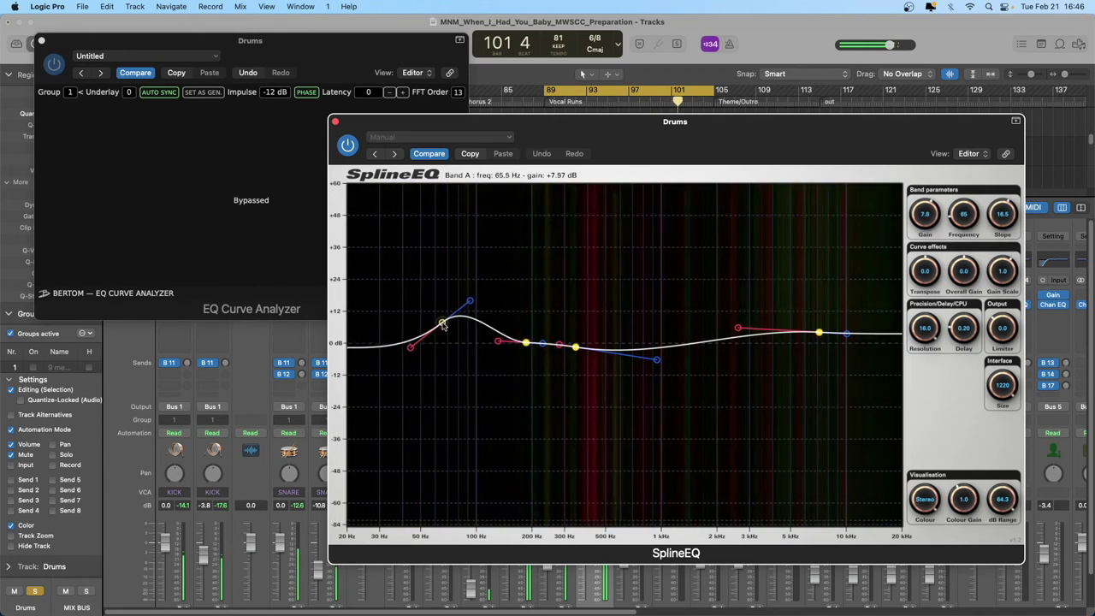
pyautogui.moveTo(558, 344)
pyautogui.mouseDown()
pyautogui.moveTo(574, 343)
pyautogui.moveTo(567, 359)
pyautogui.moveTo(575, 336)
pyautogui.mouseUp()
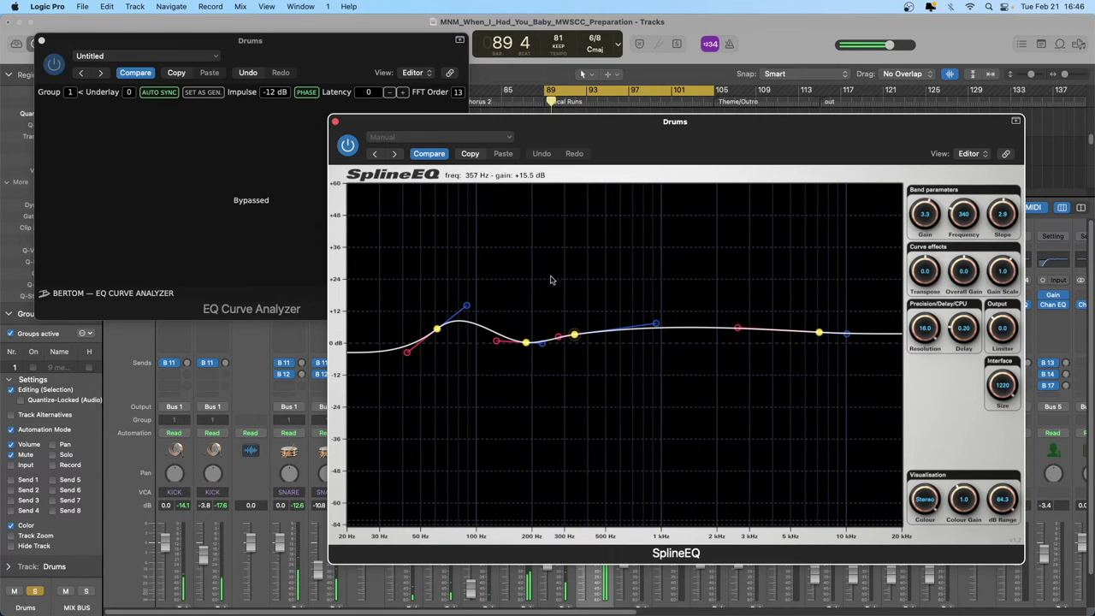
pyautogui.moveTo(572, 137); pyautogui.dragTo(576, 137)
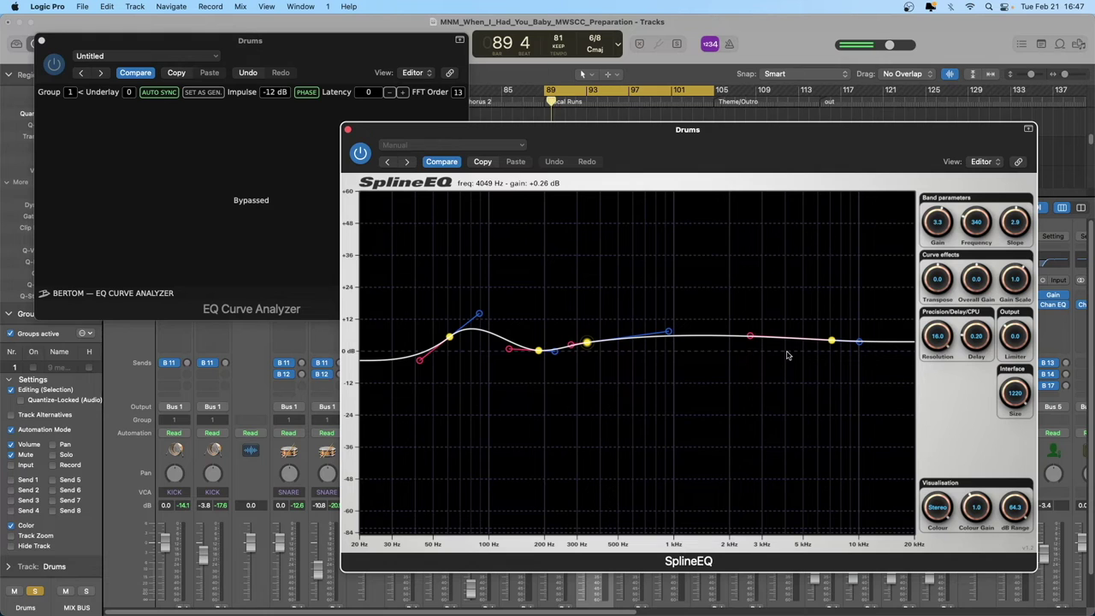
pyautogui.moveTo(832, 342); pyautogui.dragTo(717, 348)
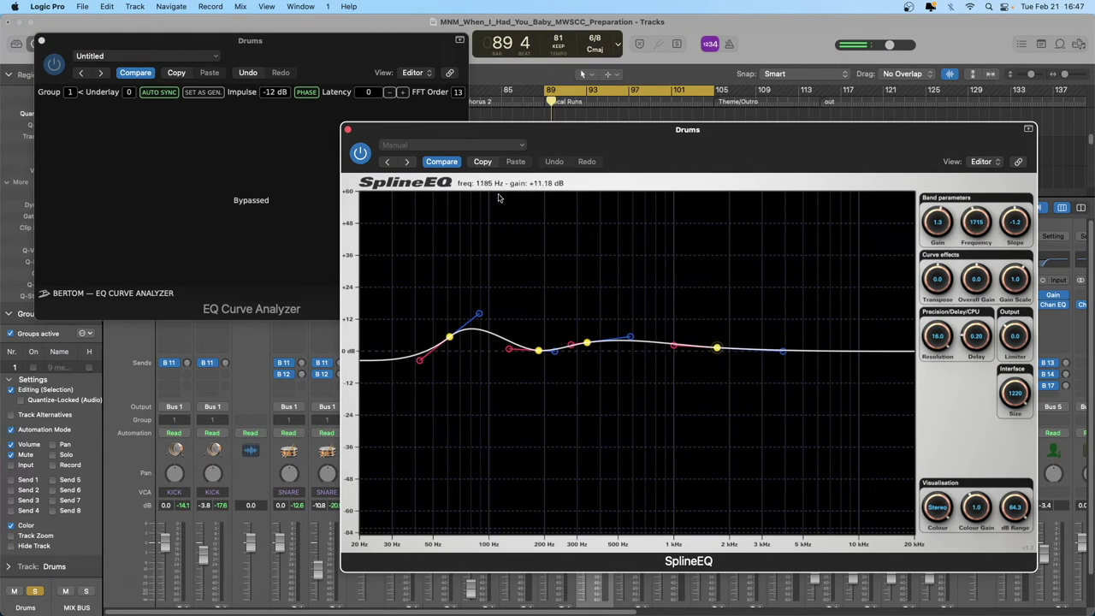
# Replace SplineEQ on the Drums bus with MeldaProduction's MFreeformEqualizer and place its window beside the curve analyzer
pyautogui.click(347, 130)
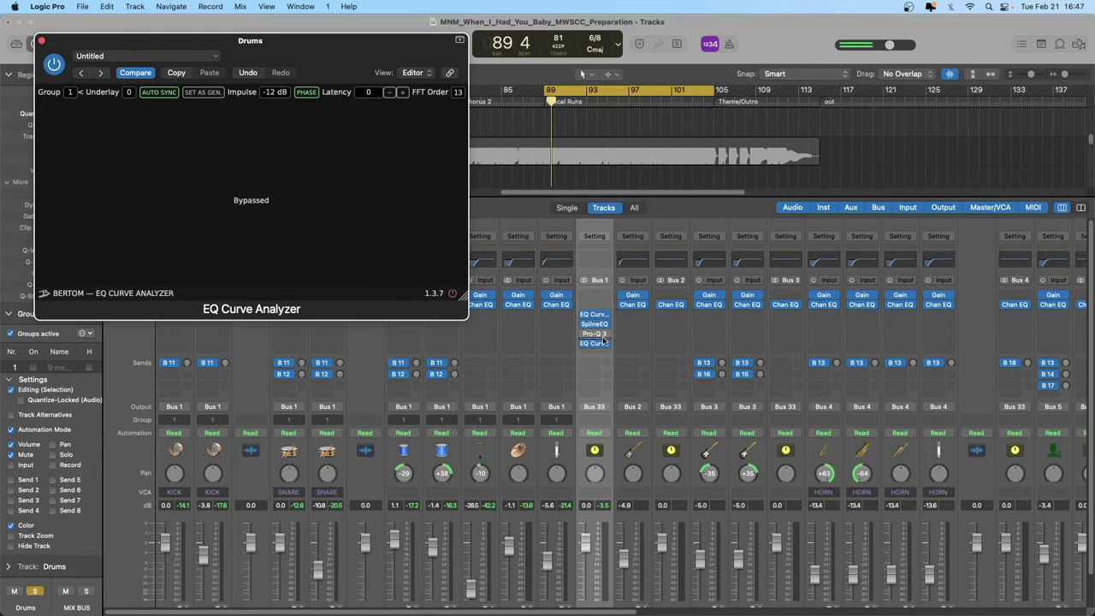
pyautogui.click(605, 331)
pyautogui.moveTo(629, 604)
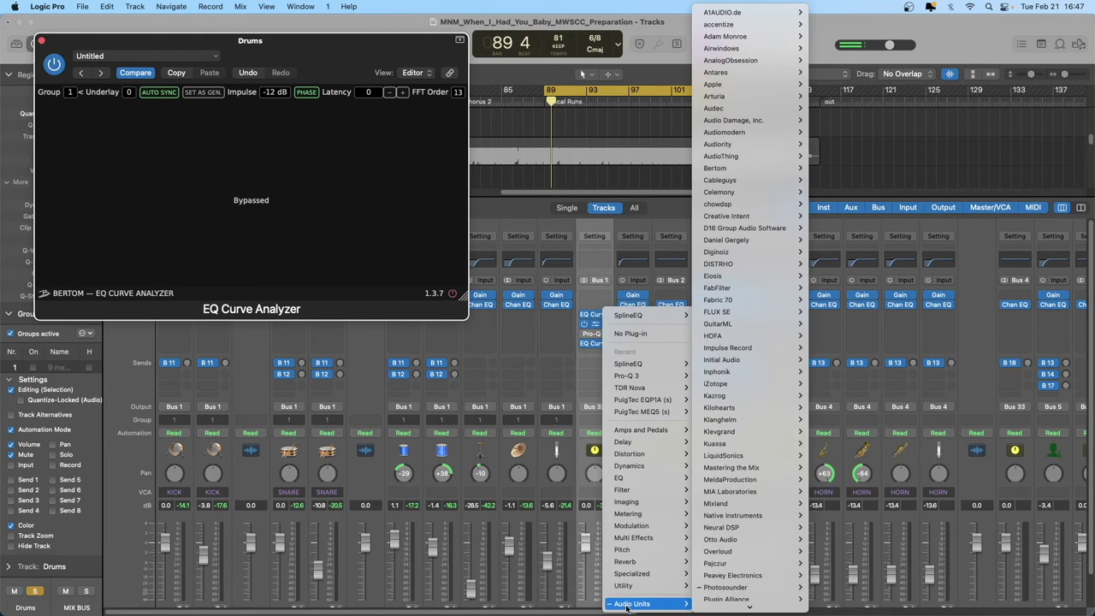
pyautogui.moveTo(775, 597)
pyautogui.moveTo(748, 479)
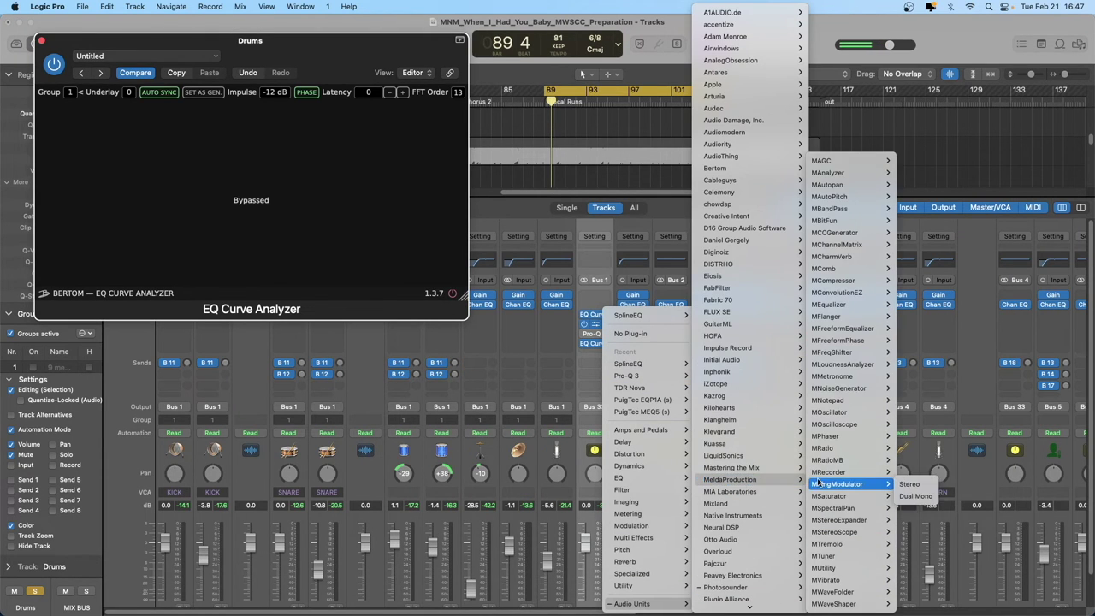
pyautogui.moveTo(819, 473)
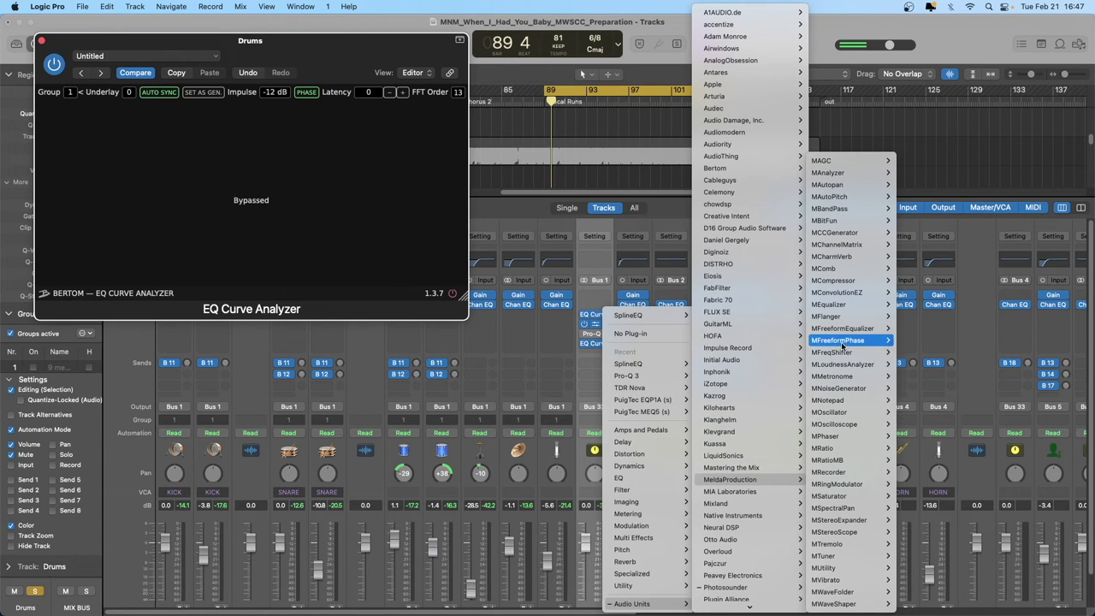
pyautogui.moveTo(843, 330)
pyautogui.press('Escape')
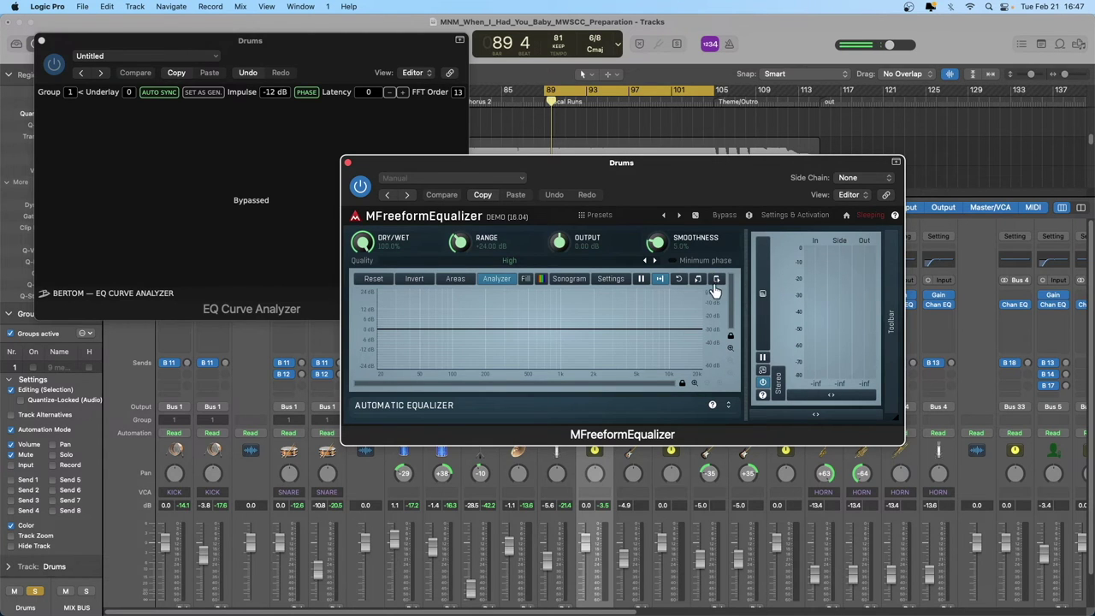
pyautogui.click(713, 286)
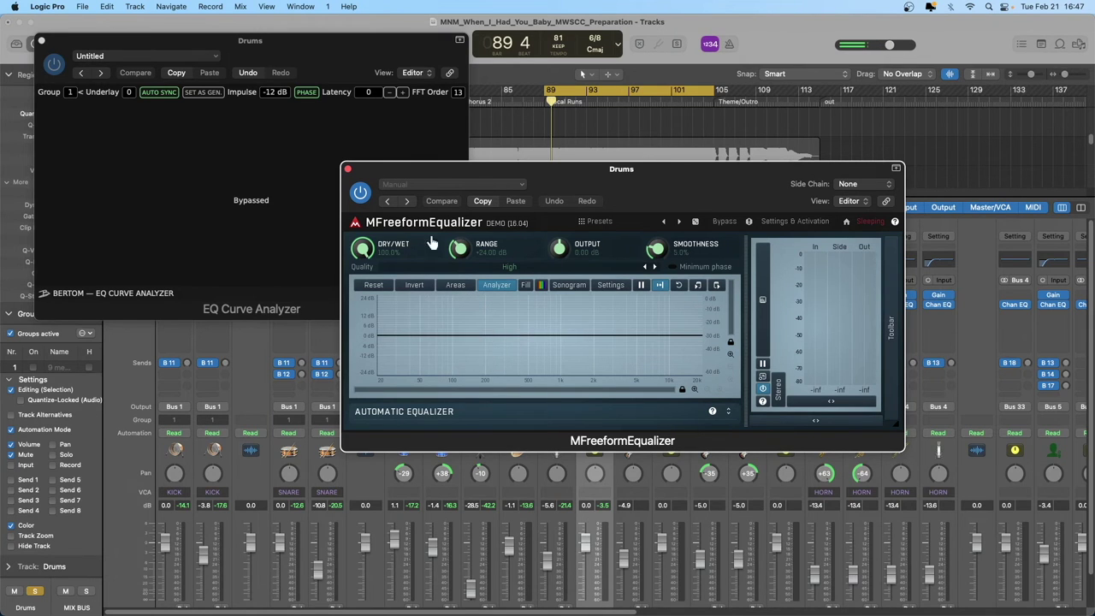
pyautogui.moveTo(433, 175); pyautogui.dragTo(570, 164)
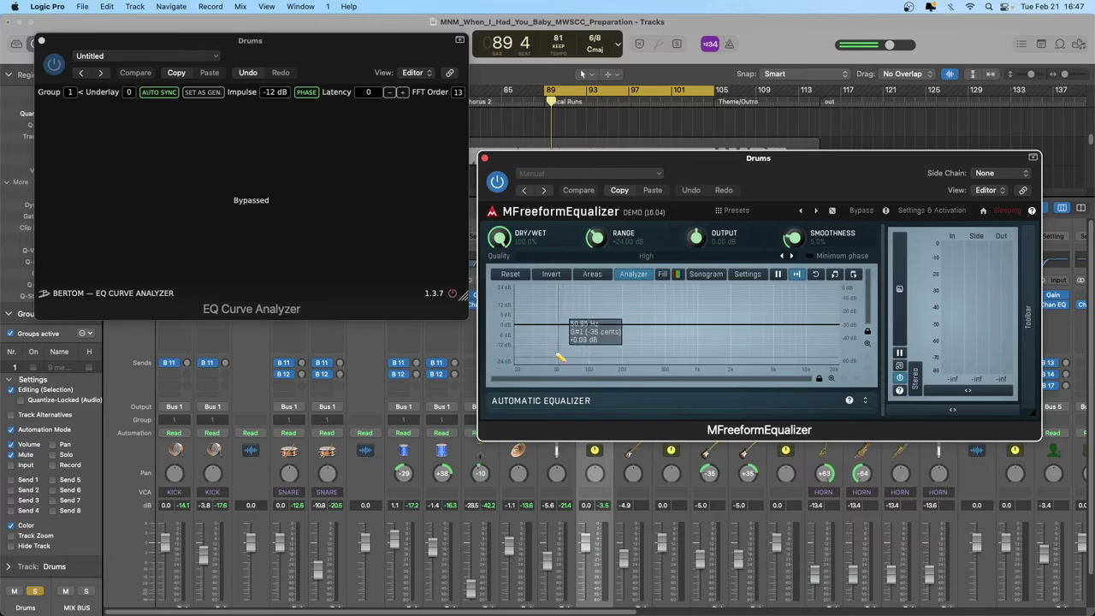
# Draw a jagged zigzag curve across MFreeformEqualizer's spectrum and enable the curve analyzer to check its response
pyautogui.moveTo(569, 317)
pyautogui.mouseDown()
pyautogui.moveTo(604, 317)
pyautogui.moveTo(597, 334)
pyautogui.moveTo(619, 335)
pyautogui.moveTo(627, 313)
pyautogui.moveTo(652, 344)
pyautogui.moveTo(660, 317)
pyautogui.moveTo(678, 342)
pyautogui.moveTo(694, 316)
pyautogui.moveTo(708, 341)
pyautogui.moveTo(750, 338)
pyautogui.moveTo(759, 322)
pyautogui.moveTo(774, 340)
pyautogui.moveTo(804, 317)
pyautogui.moveTo(836, 327)
pyautogui.mouseUp()
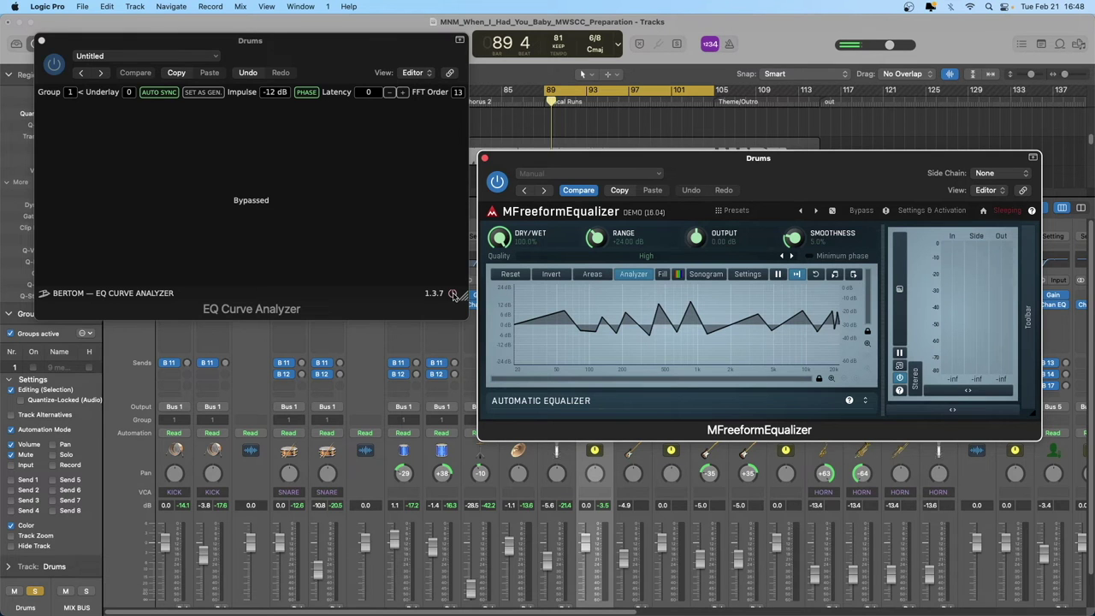
pyautogui.click(453, 293)
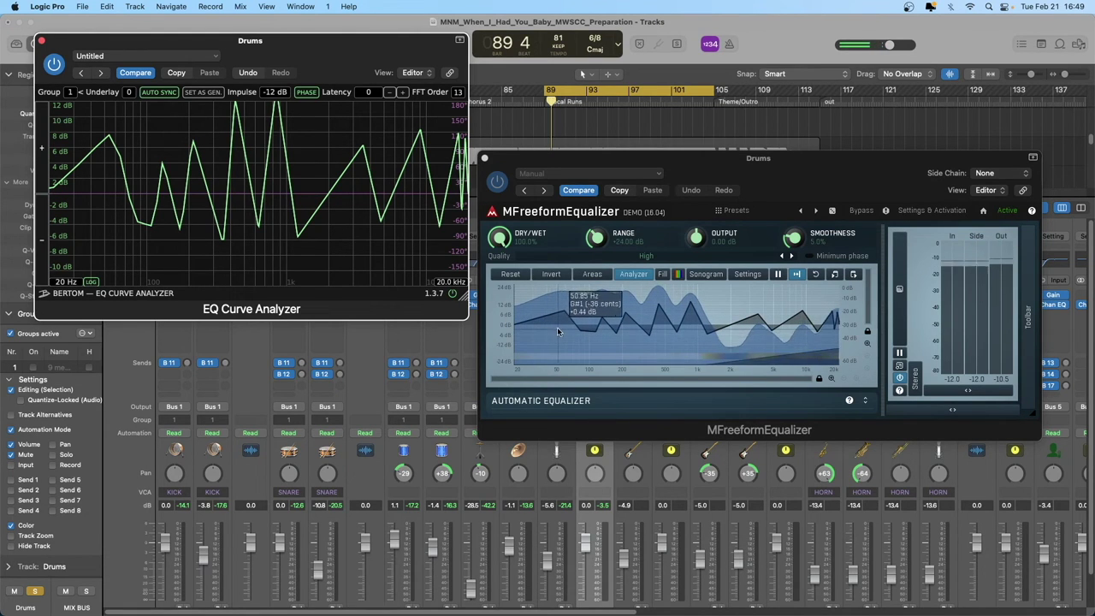
pyautogui.moveTo(506, 165); pyautogui.dragTo(510, 391)
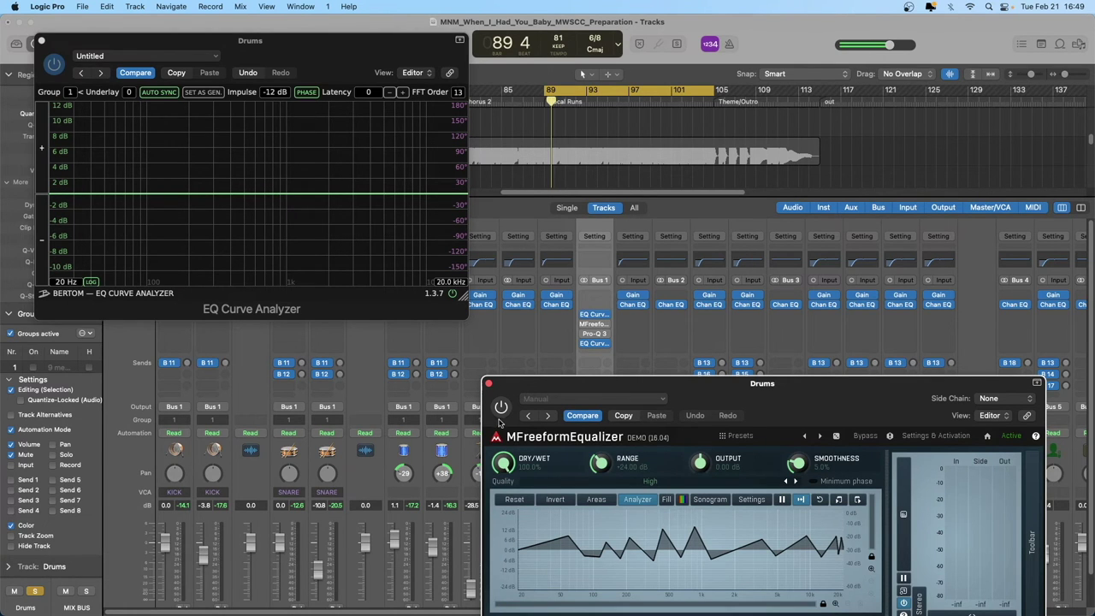
# Reposition MFreeformEqualizer and redraw its curve with sharp swings around 2 to 3 kHz, reshaping the lows and mids into smooth waves
pyautogui.moveTo(492, 384); pyautogui.dragTo(470, 215)
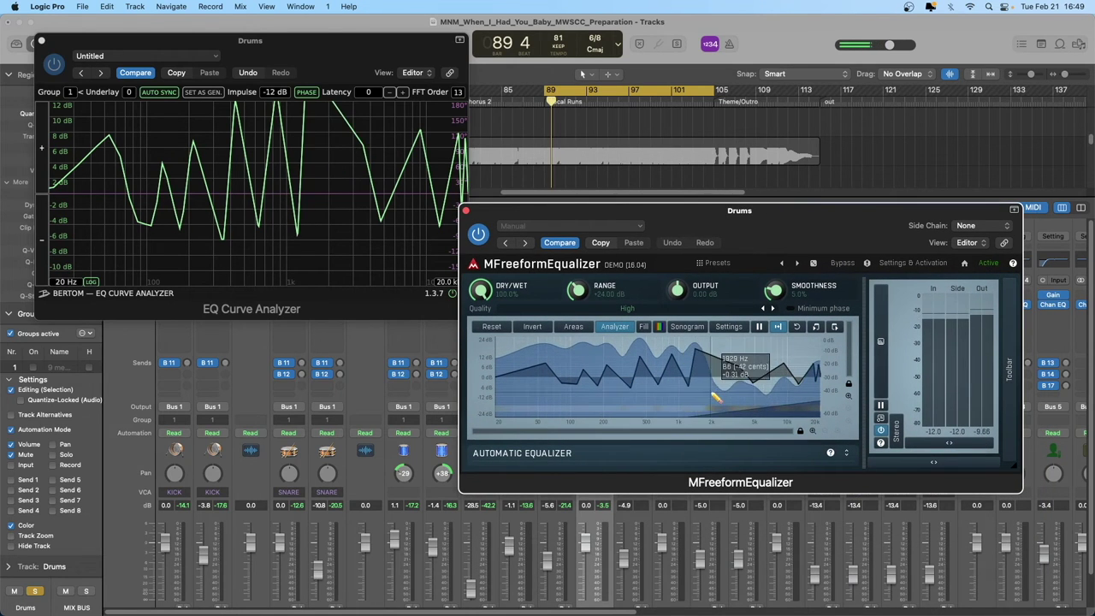
pyautogui.moveTo(715, 398)
pyautogui.mouseDown()
pyautogui.moveTo(717, 344)
pyautogui.moveTo(723, 408)
pyautogui.moveTo(733, 361)
pyautogui.moveTo(736, 389)
pyautogui.mouseUp()
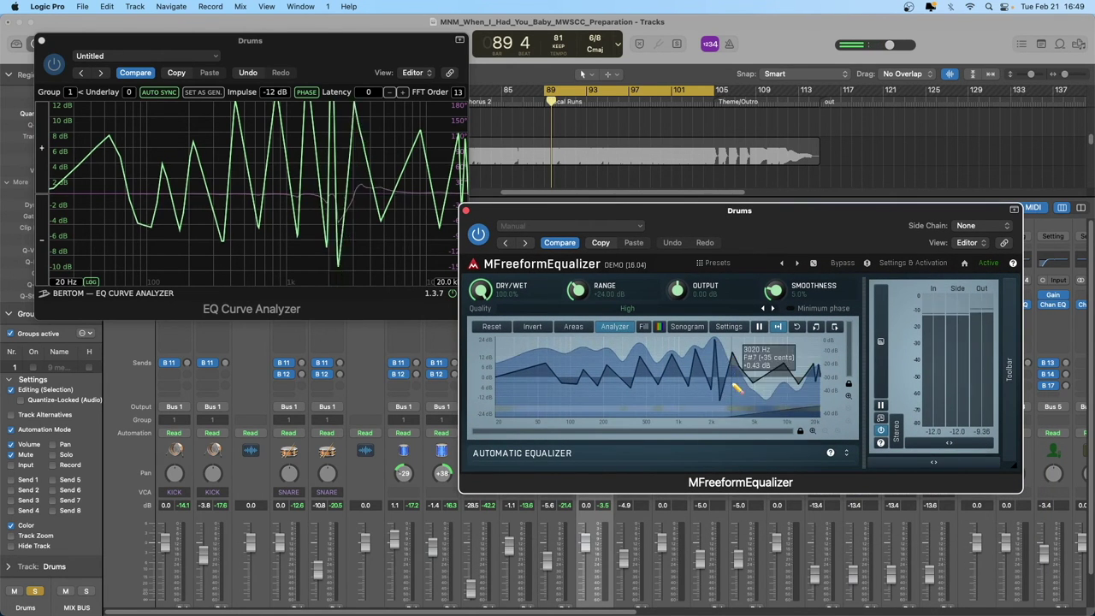
pyautogui.moveTo(519, 352)
pyautogui.mouseDown()
pyautogui.moveTo(574, 385)
pyautogui.moveTo(619, 367)
pyautogui.moveTo(649, 392)
pyautogui.moveTo(681, 373)
pyautogui.moveTo(702, 395)
pyautogui.moveTo(717, 371)
pyautogui.moveTo(740, 391)
pyautogui.moveTo(798, 385)
pyautogui.mouseUp()
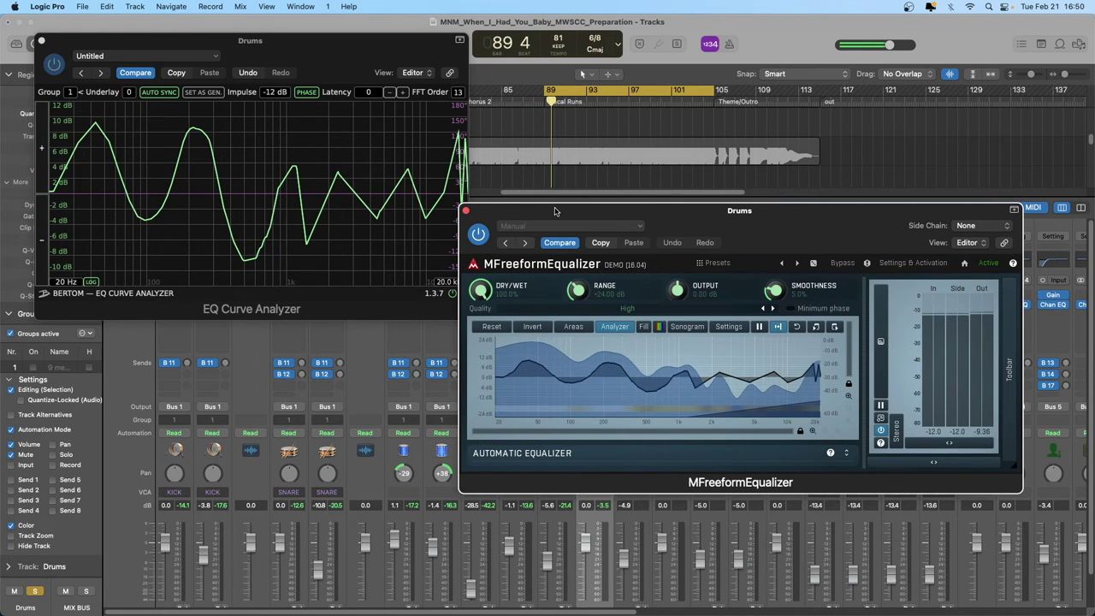
# Bypass and close MFreeformEqualizer, and remove it from the Drums bus
pyautogui.click(478, 233)
pyautogui.click(465, 210)
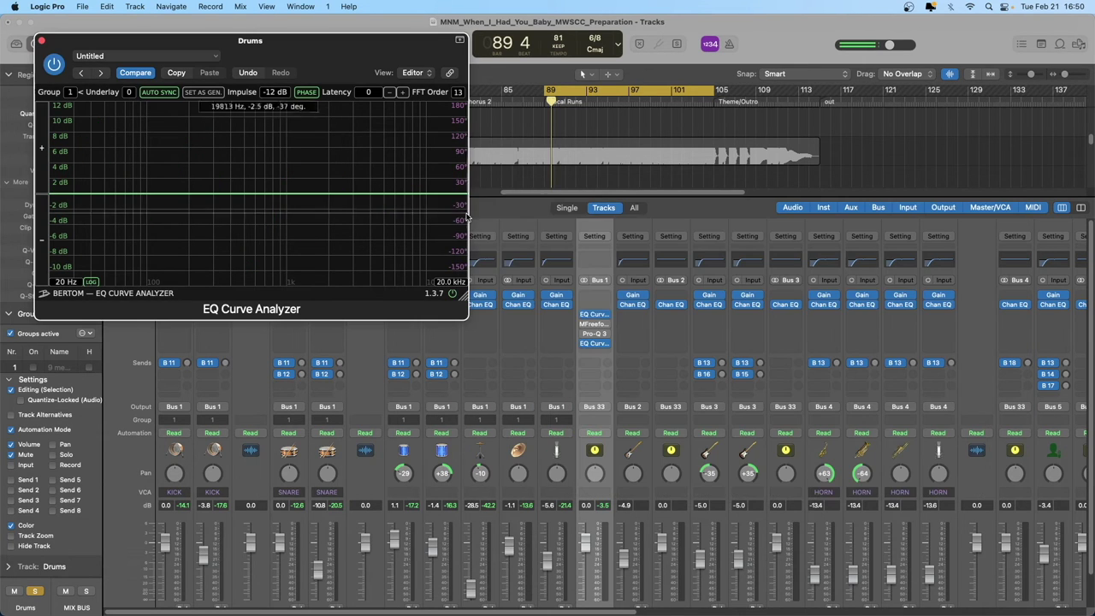
pyautogui.click(606, 333)
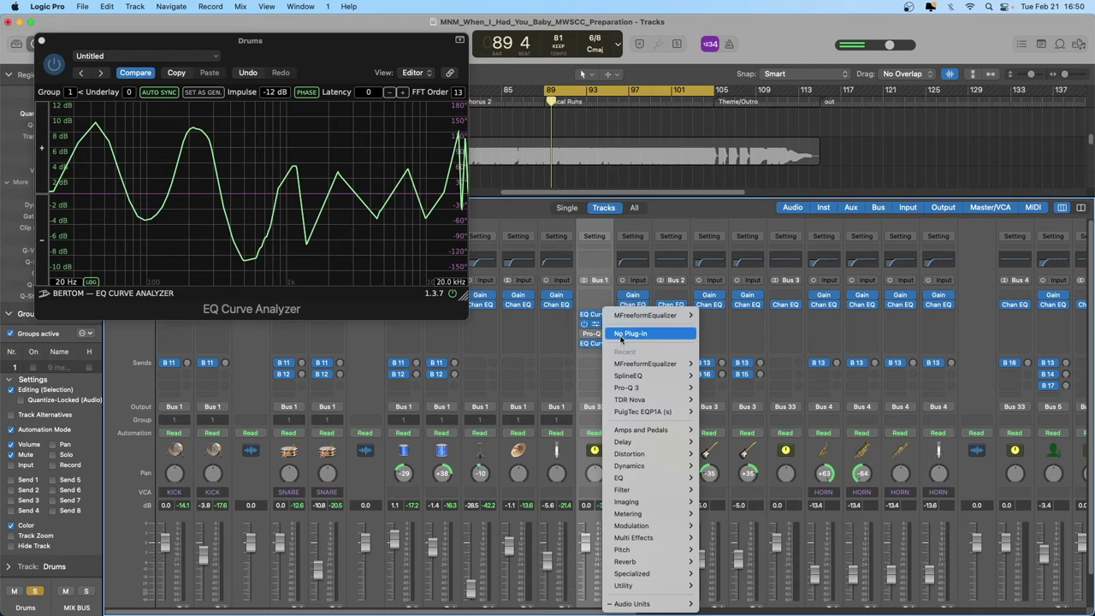
pyautogui.click(606, 332)
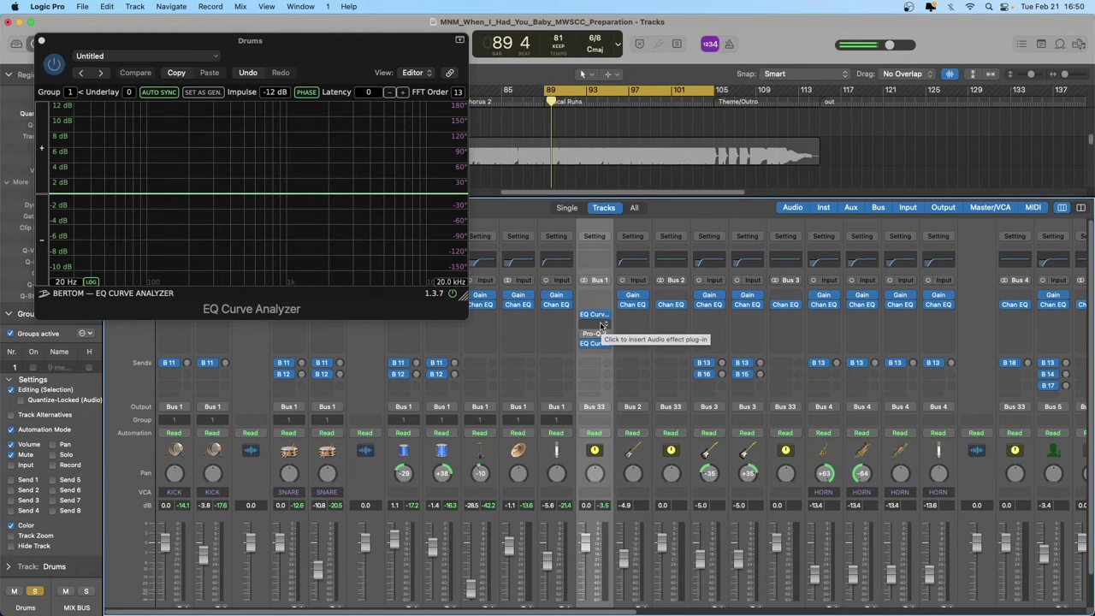
pyautogui.keyDown('alt'); pyautogui.click(601, 327); pyautogui.keyUp('alt')
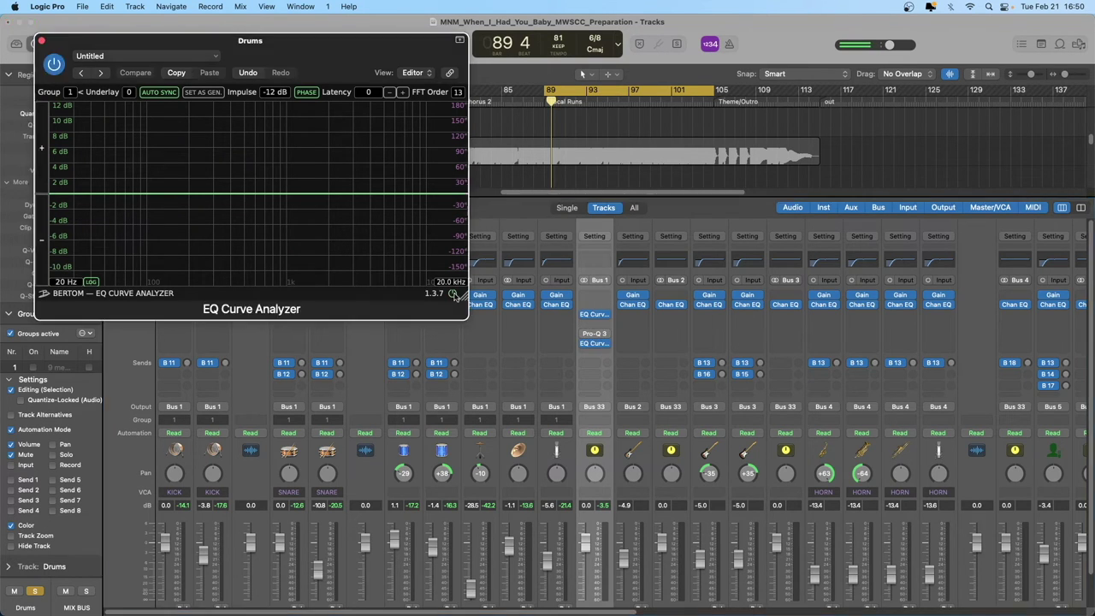
# Bypass the curve analyzer and insert iZotope's Ozone 10 Stabilizer in stereo in the empty slot on the Drums bus
pyautogui.click(601, 331)
pyautogui.moveTo(604, 594)
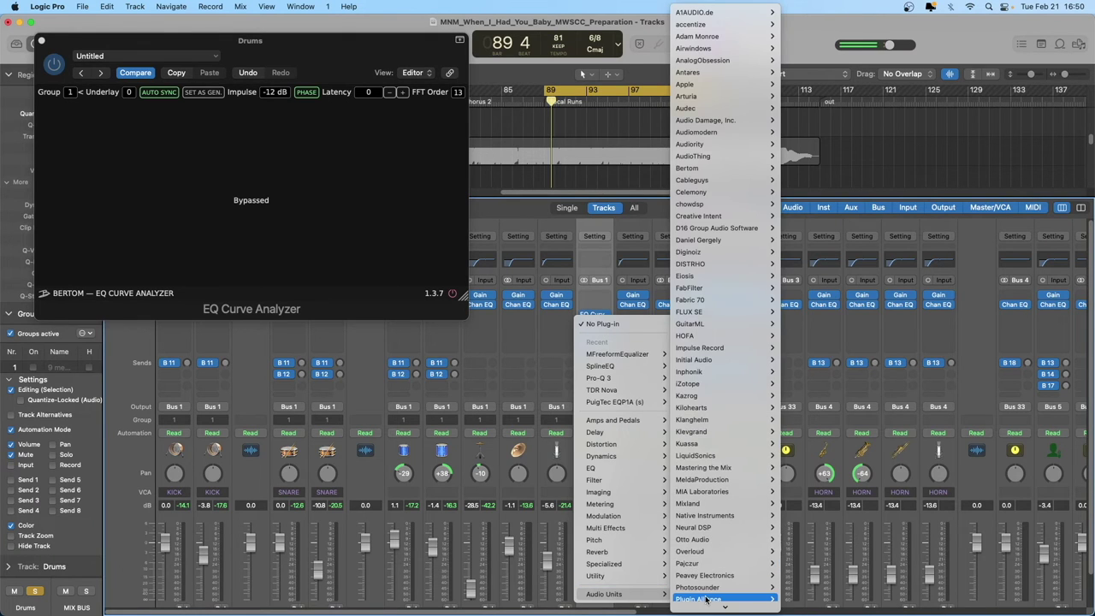
pyautogui.moveTo(704, 384)
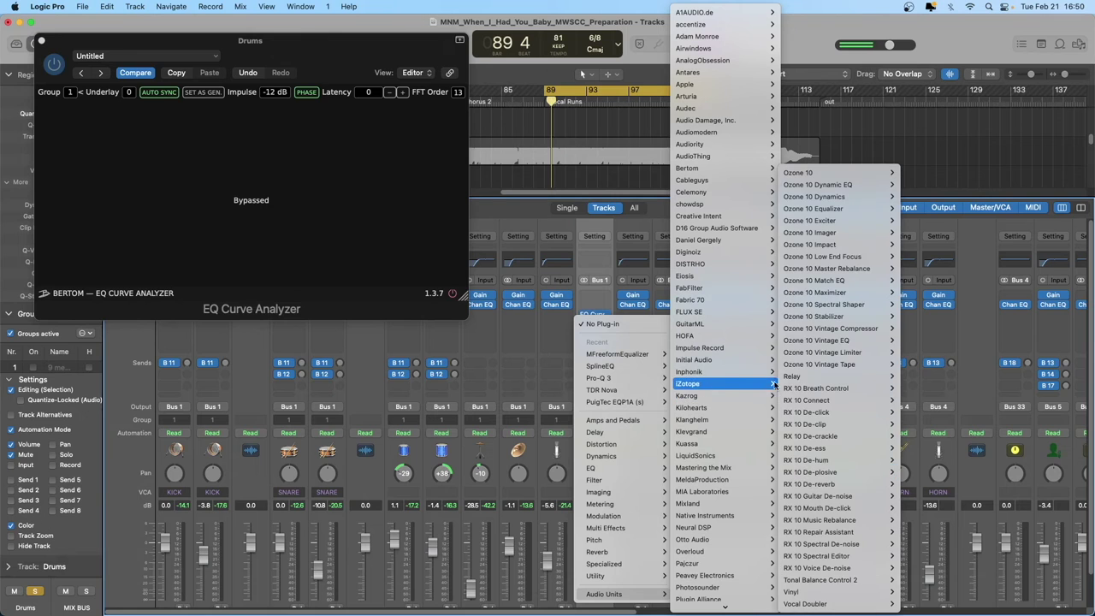
pyautogui.moveTo(831, 320)
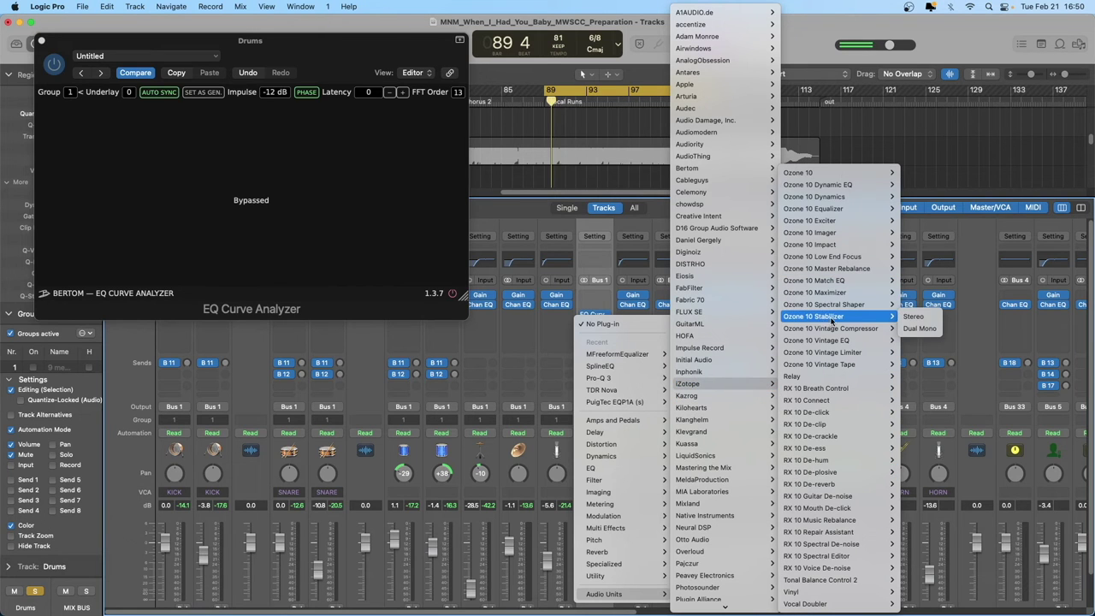
pyautogui.click(912, 316)
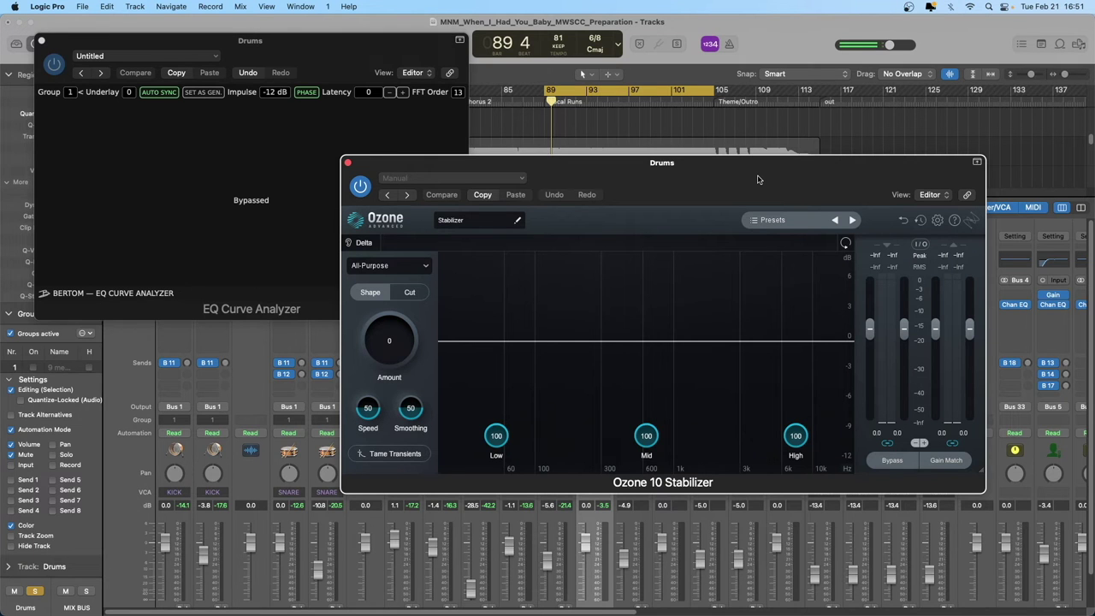
pyautogui.moveTo(757, 179); pyautogui.dragTo(801, 158)
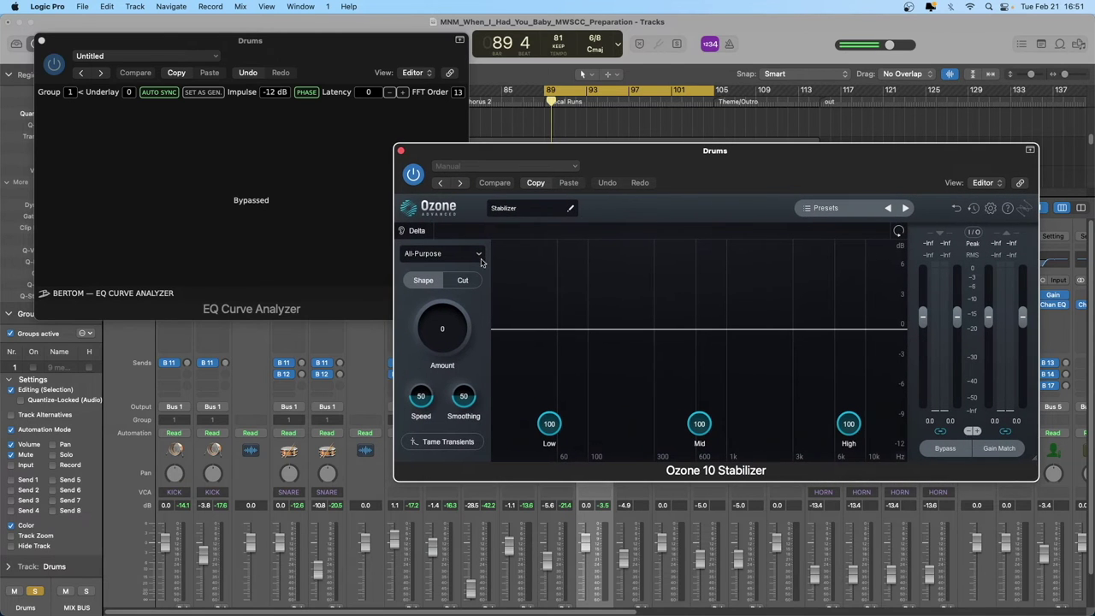
# Set the Stabilizer's target genre to RnB/Soul and reposition its window beside the curve analyzer
pyautogui.click(440, 255)
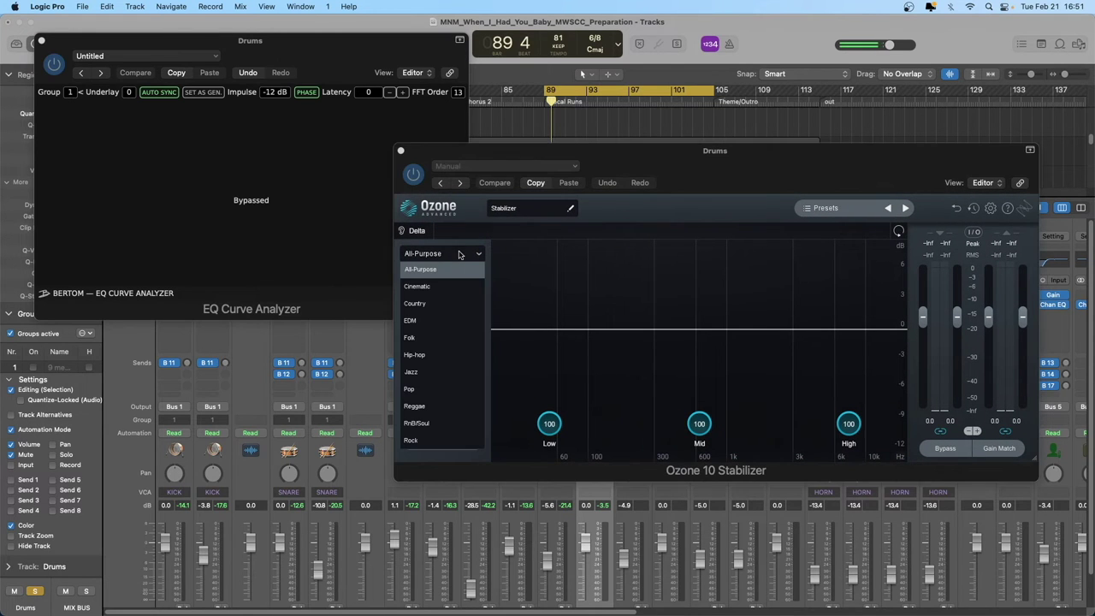
pyautogui.click(420, 425)
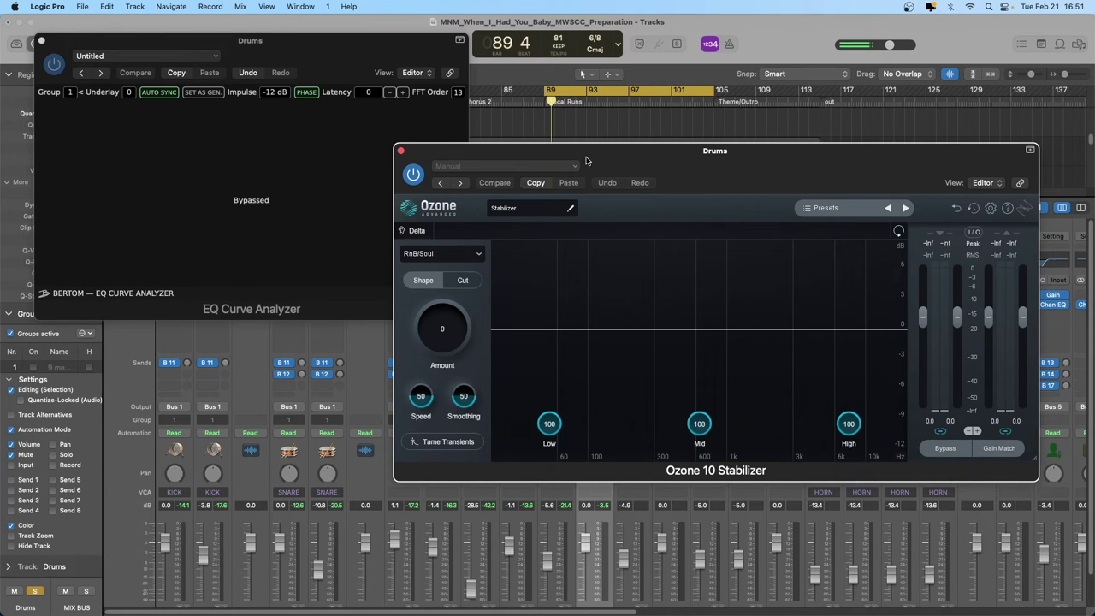
pyautogui.moveTo(624, 160); pyautogui.dragTo(587, 169)
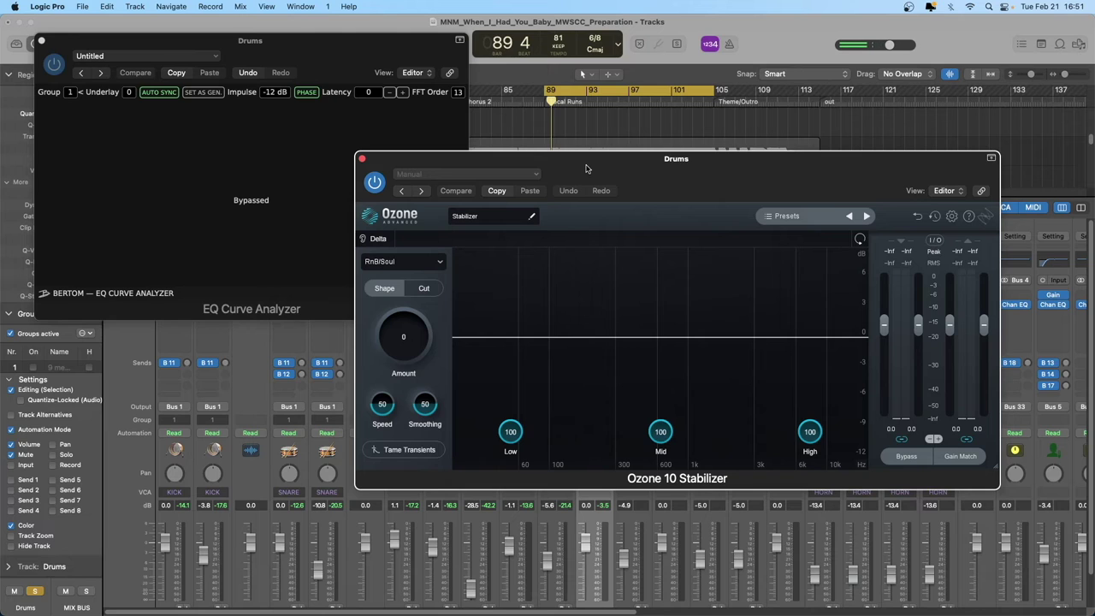
pyautogui.moveTo(406, 168); pyautogui.dragTo(408, 145)
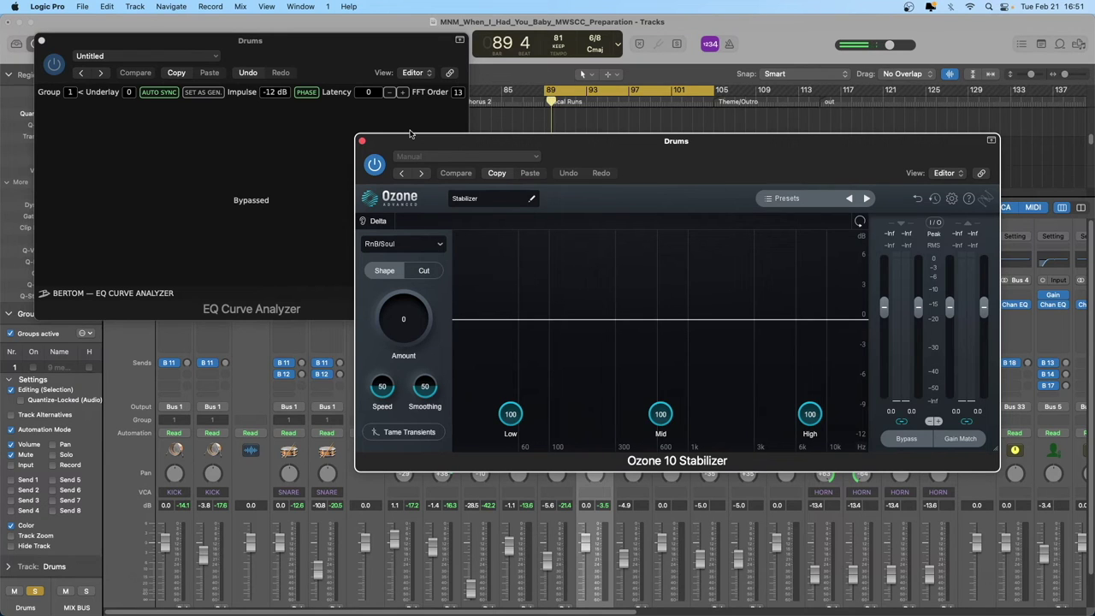
pyautogui.click(392, 245)
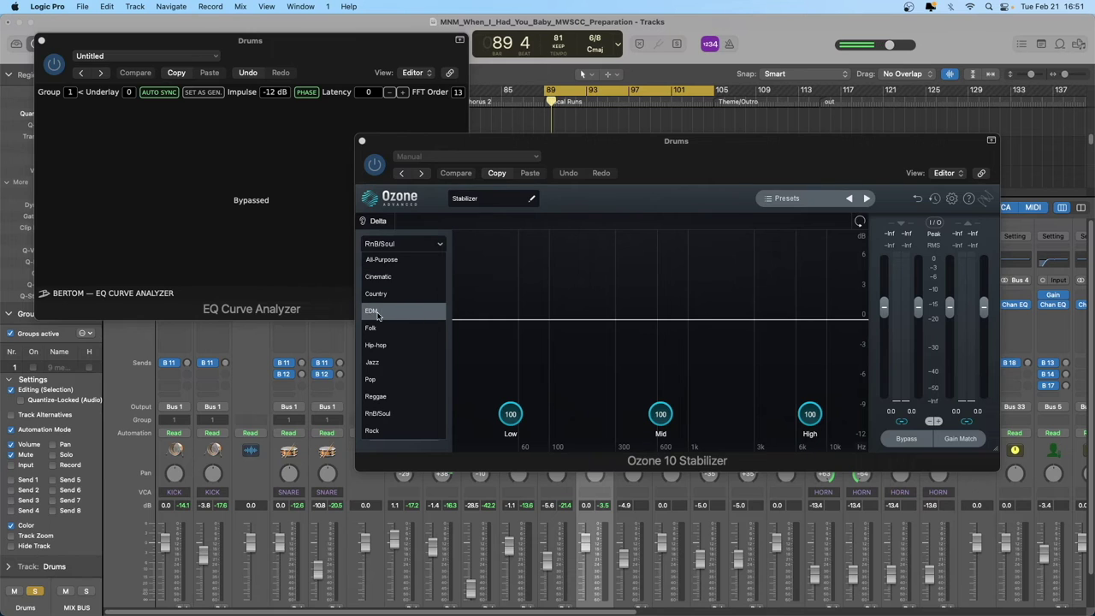
pyautogui.click(398, 246)
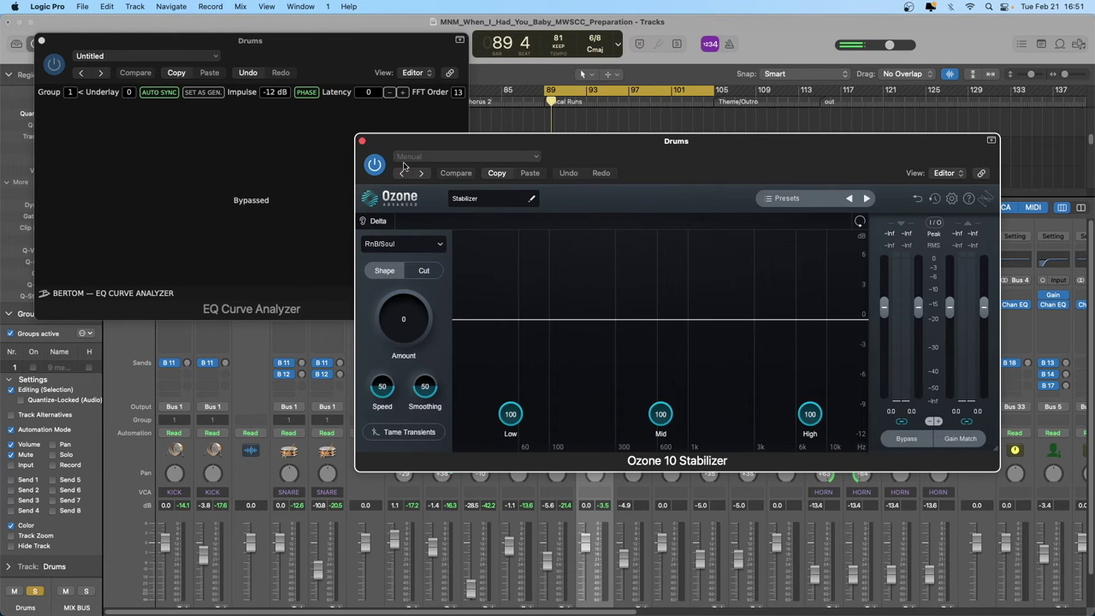
# Close the Stabilizer window and move the plug-in from the Drums bus to the MIX BUS slot below REFERENCE
pyautogui.click(362, 143)
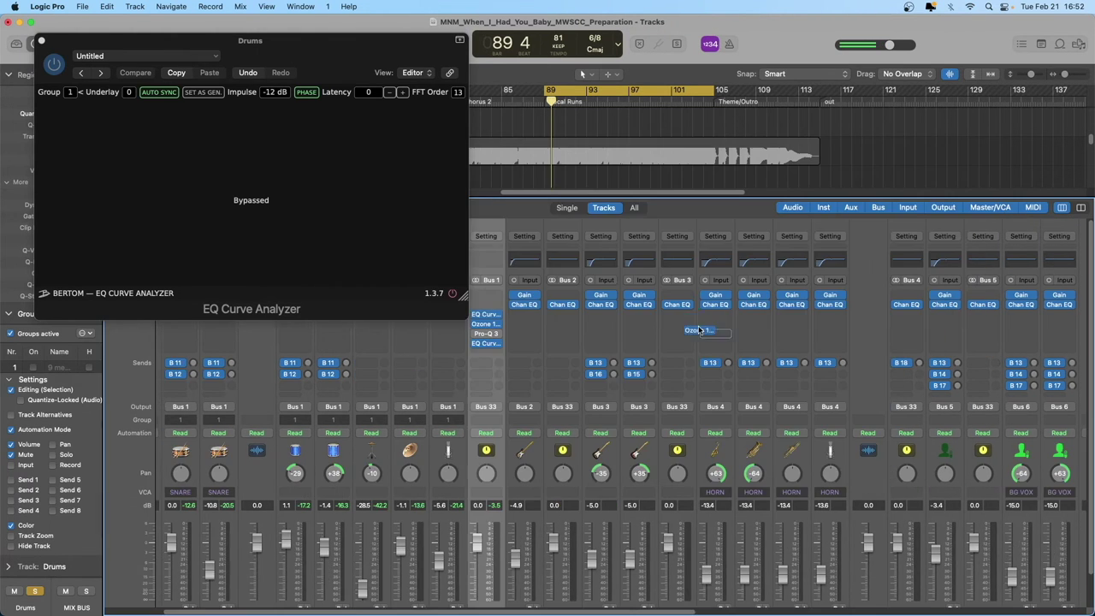
pyautogui.hscroll(10, 699, 318)
pyautogui.hscroll(2, 699, 318)
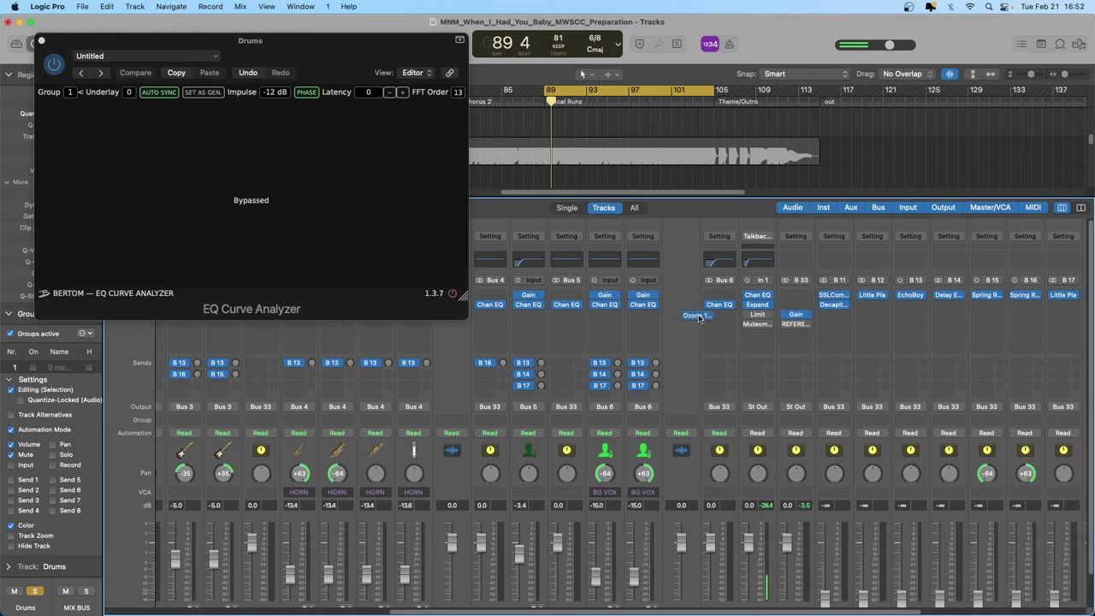
pyautogui.click(798, 336)
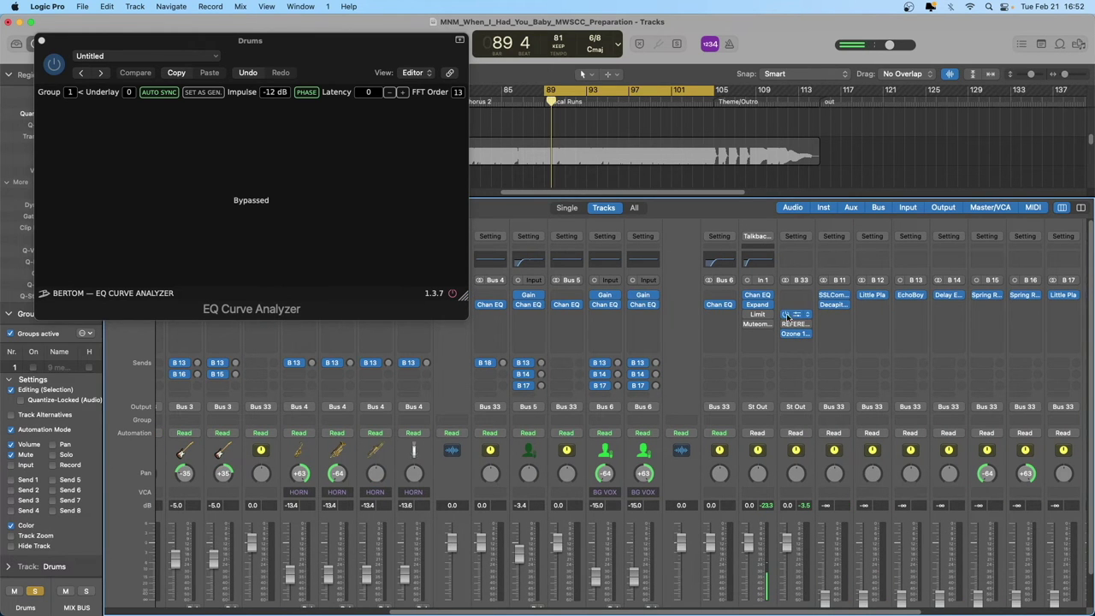
# Solo the MIX BUS, then open its Stabilizer and reposition the window
pyautogui.scroll(-2, 798, 466)
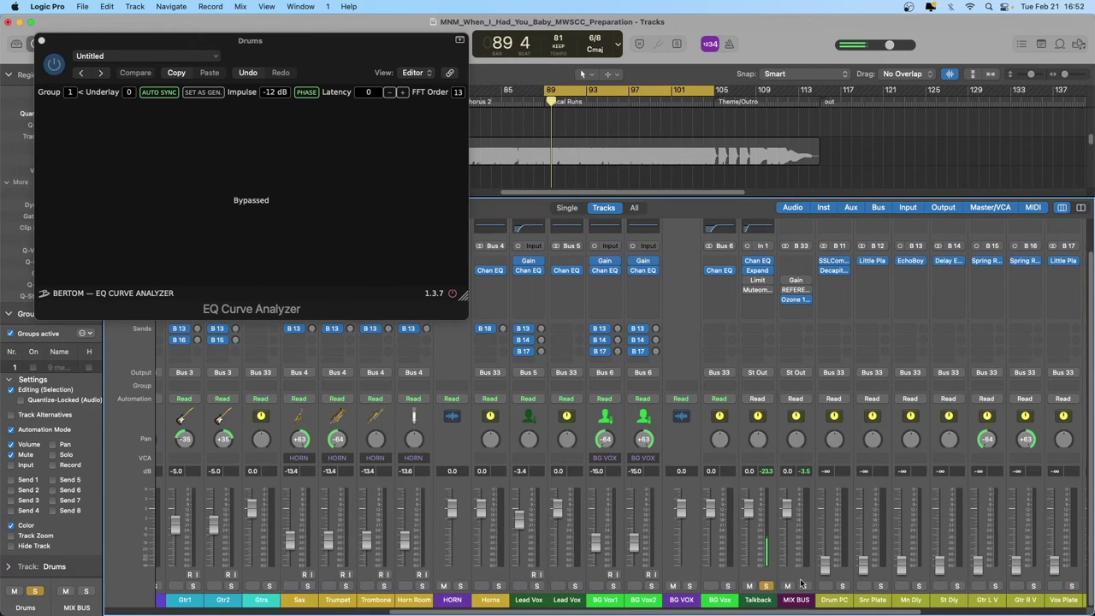
pyautogui.click(804, 587)
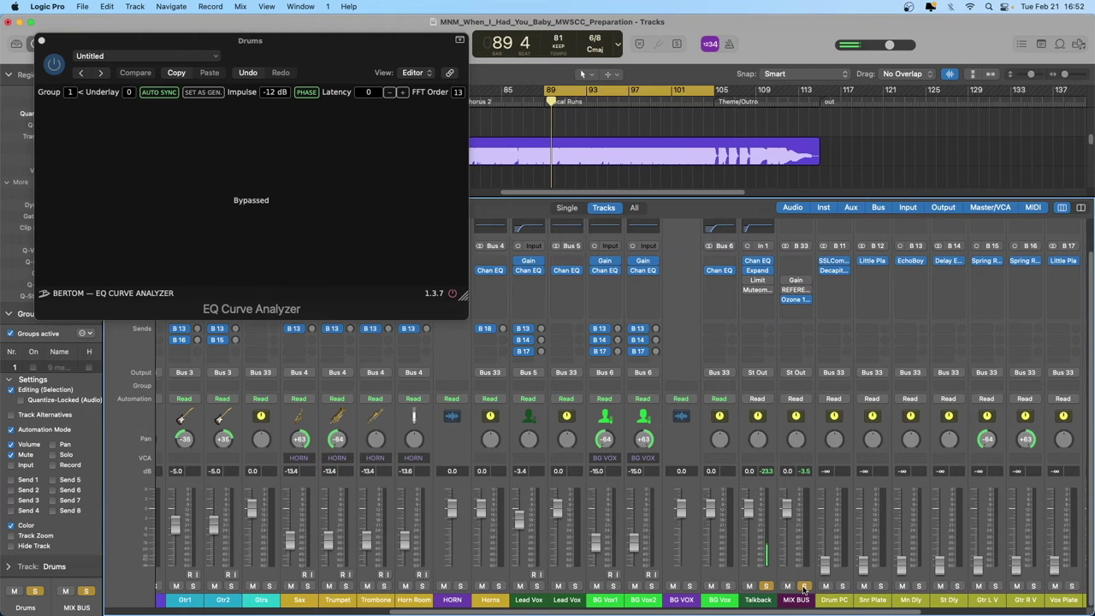
pyautogui.click(796, 300)
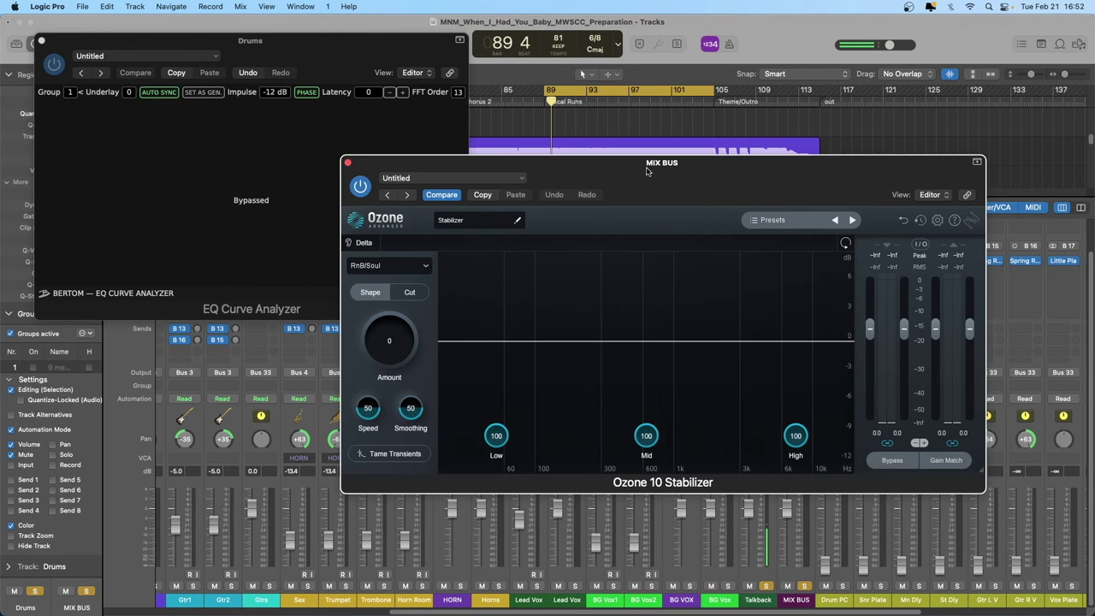
pyautogui.moveTo(647, 171); pyautogui.dragTo(649, 163)
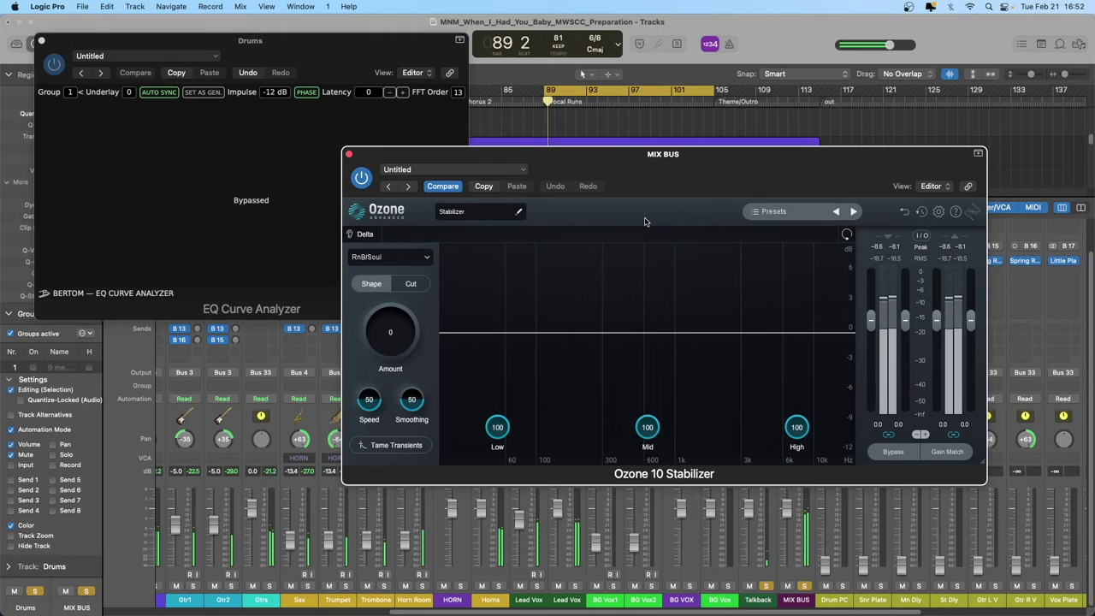
# Set the Stabilizer's Amount to 57 during playback and compare the mix with the plug-in bypassed and active
pyautogui.moveTo(390, 332); pyautogui.dragTo(391, 274)
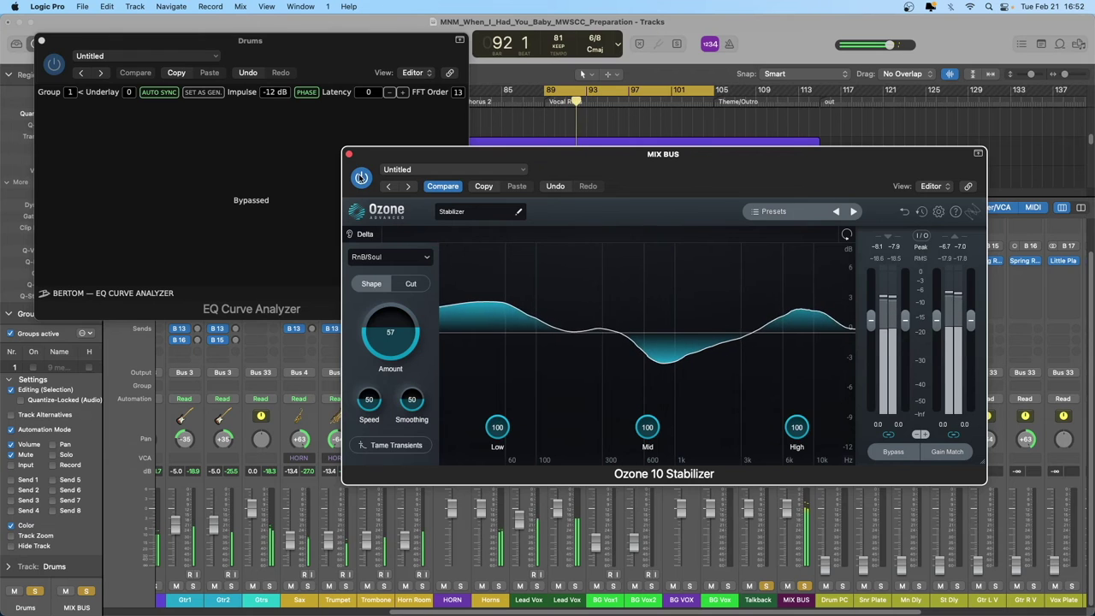
pyautogui.click(362, 177)
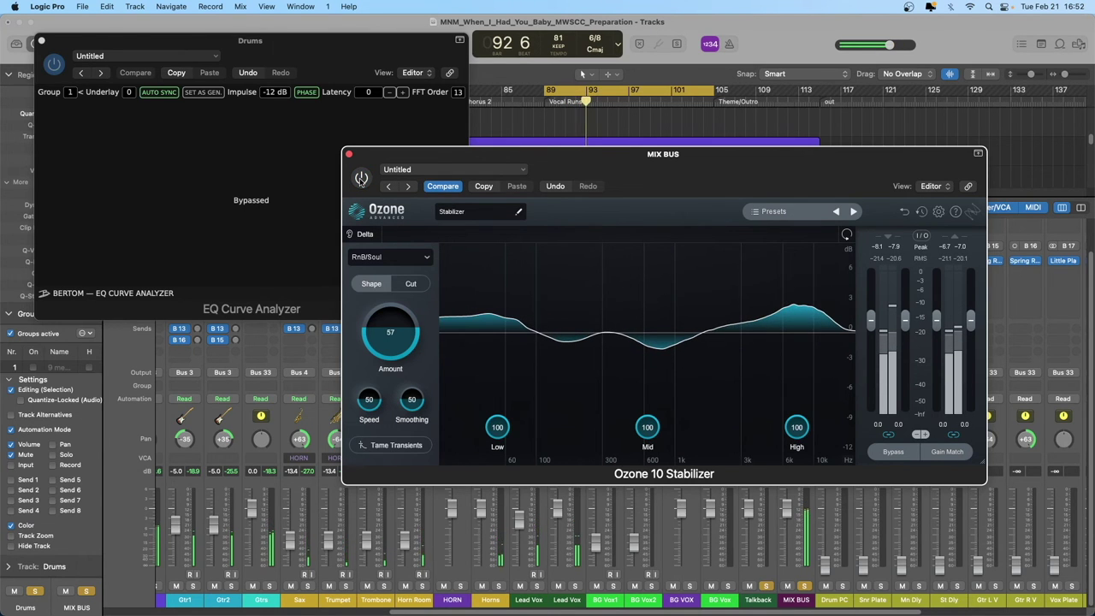
pyautogui.click(361, 178)
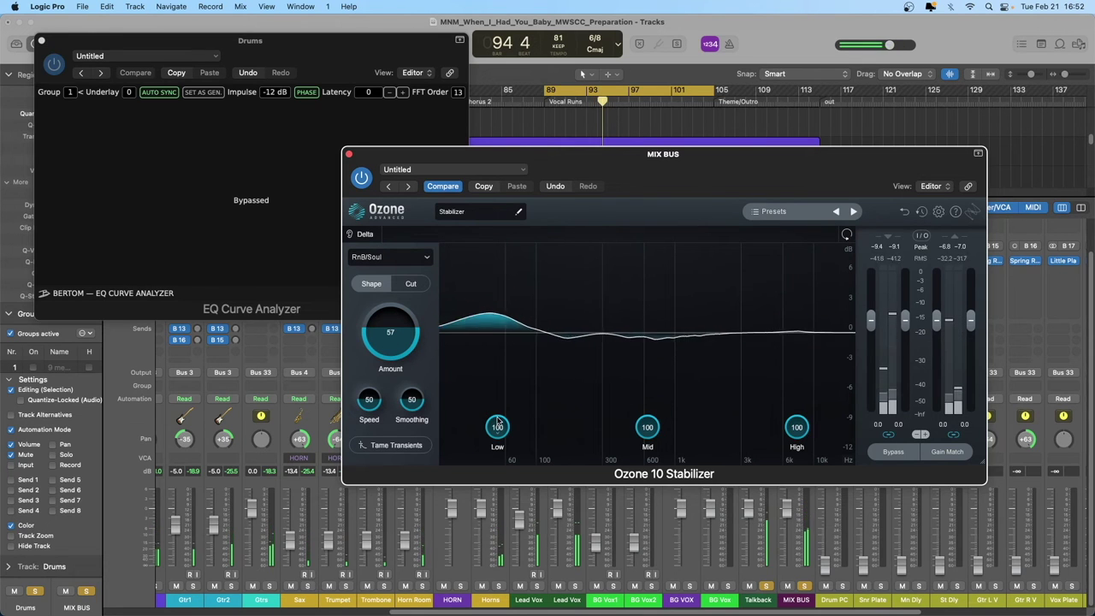
# Set the Stabilizer's Low band to 20, Smoothing to 80 and Amount to 66, restarting playback to hear the changes
pyautogui.moveTo(498, 421); pyautogui.dragTo(503, 513)
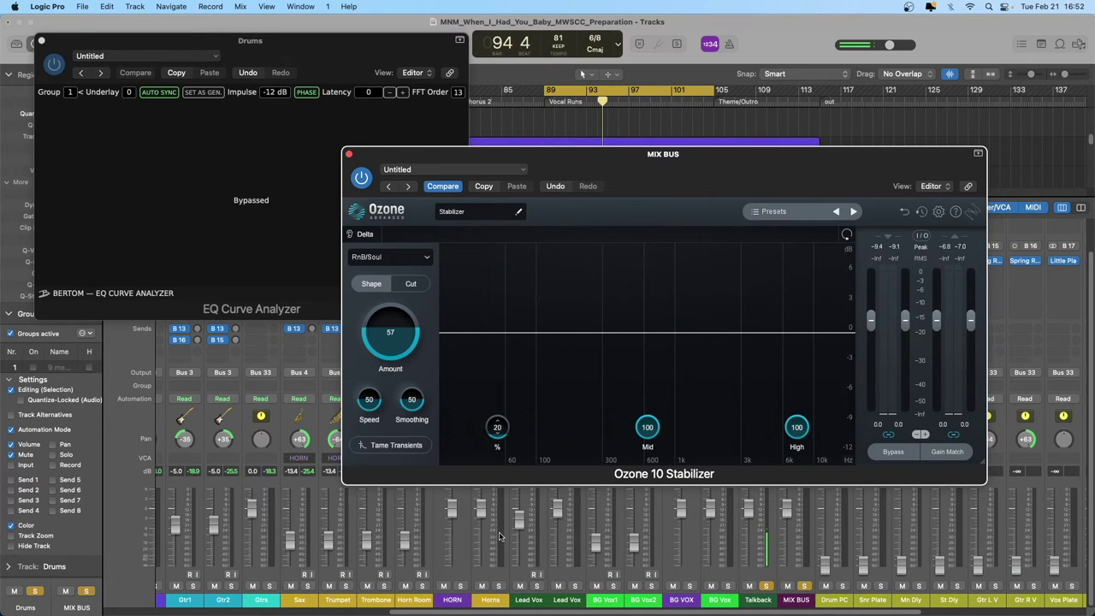
pyautogui.press('space')
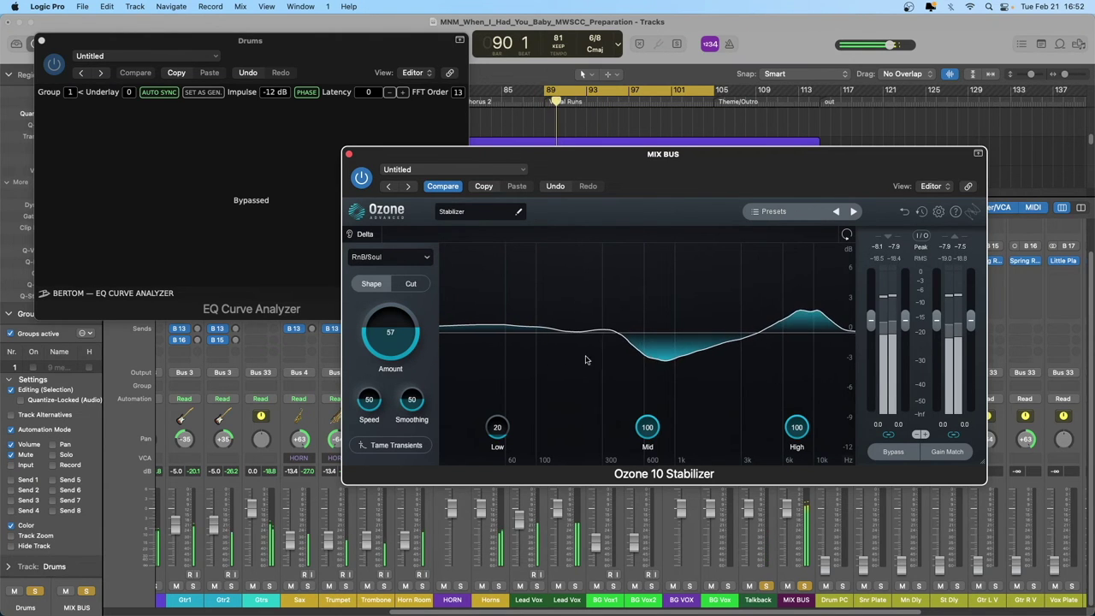
pyautogui.moveTo(413, 401); pyautogui.dragTo(417, 365)
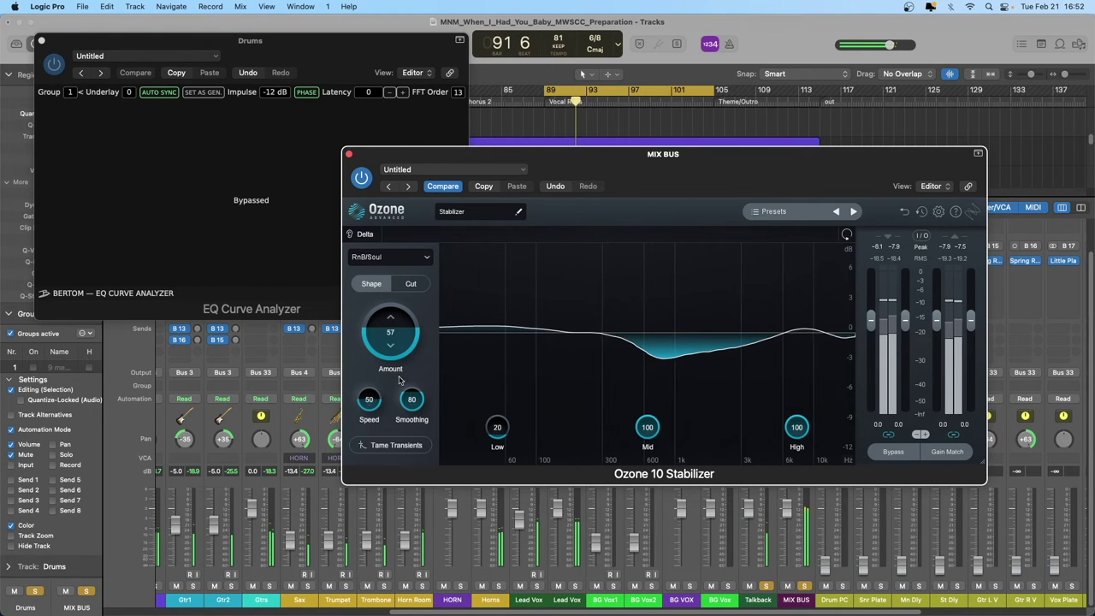
pyautogui.moveTo(395, 334)
pyautogui.mouseDown()
pyautogui.moveTo(400, 318)
pyautogui.moveTo(397, 355)
pyautogui.moveTo(400, 319)
pyautogui.mouseUp()
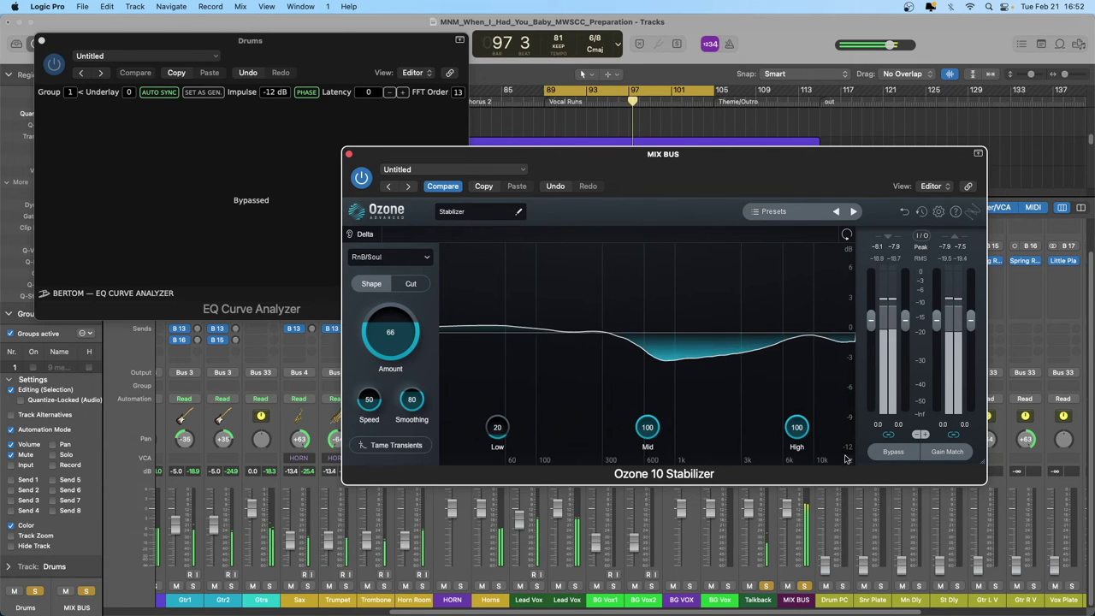
# Set the Stabilizer's Mid band to 61 and High band to 91, and stop playback
pyautogui.moveTo(655, 427); pyautogui.dragTo(657, 480)
pyautogui.moveTo(796, 427); pyautogui.dragTo(799, 433)
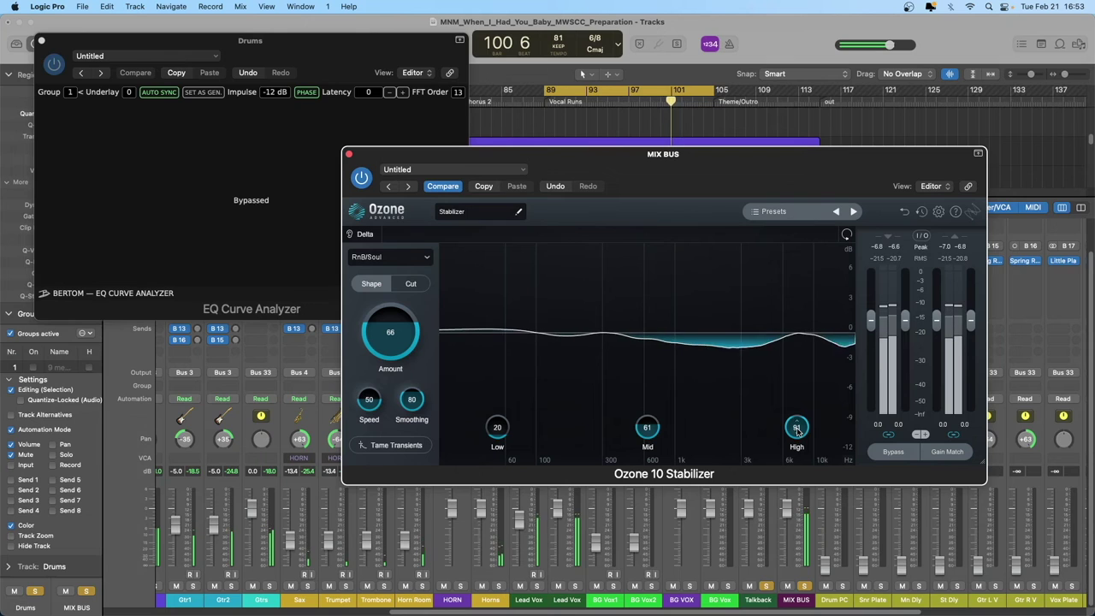
pyautogui.press('space')
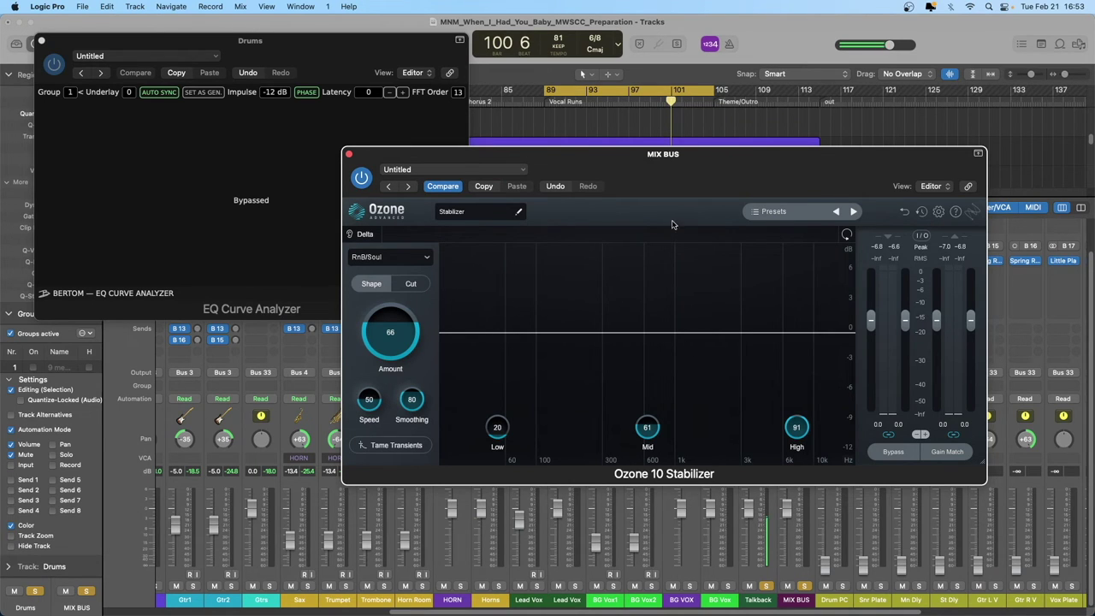
# Close the Stabilizer window and remove the plug-in from the MIX BUS
pyautogui.moveTo(647, 172); pyautogui.dragTo(648, 199)
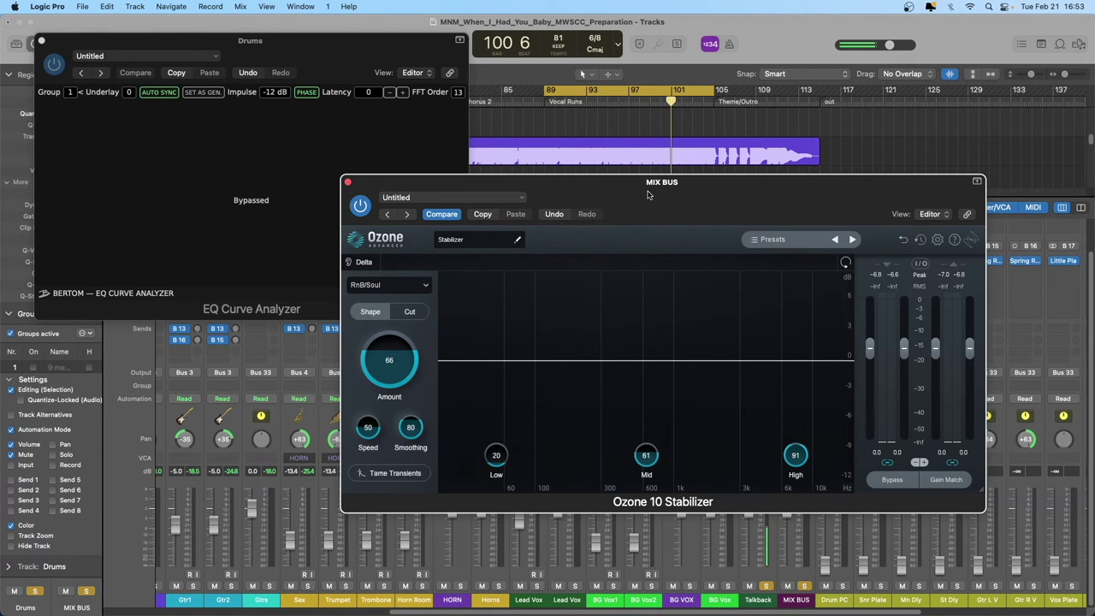
pyautogui.moveTo(648, 196)
pyautogui.mouseDown()
pyautogui.moveTo(669, 201)
pyautogui.moveTo(635, 198)
pyautogui.mouseUp()
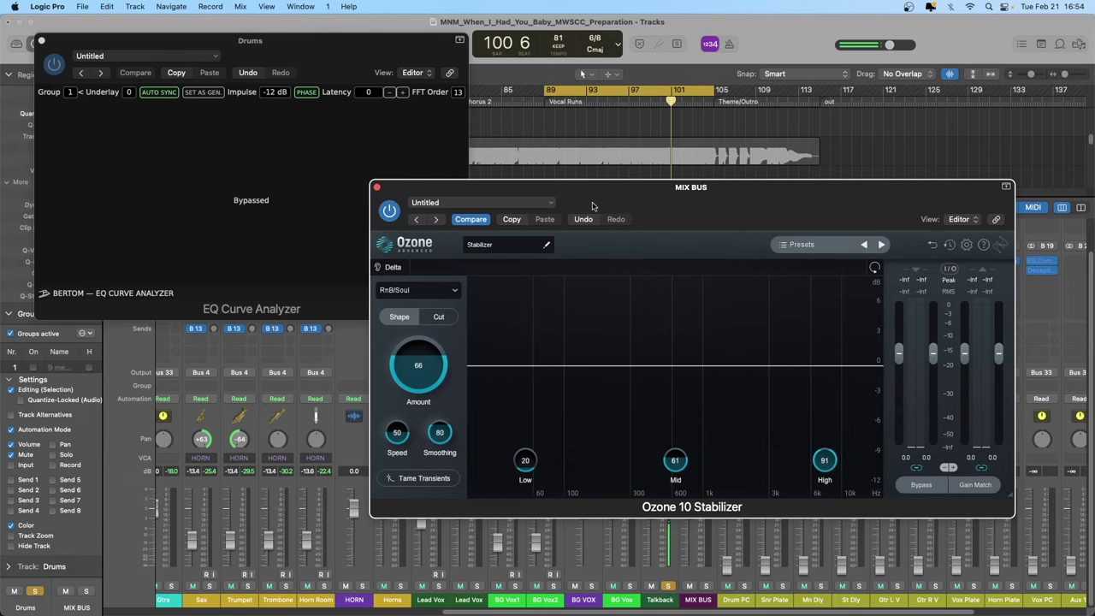
pyautogui.click(376, 187)
pyautogui.click(707, 299)
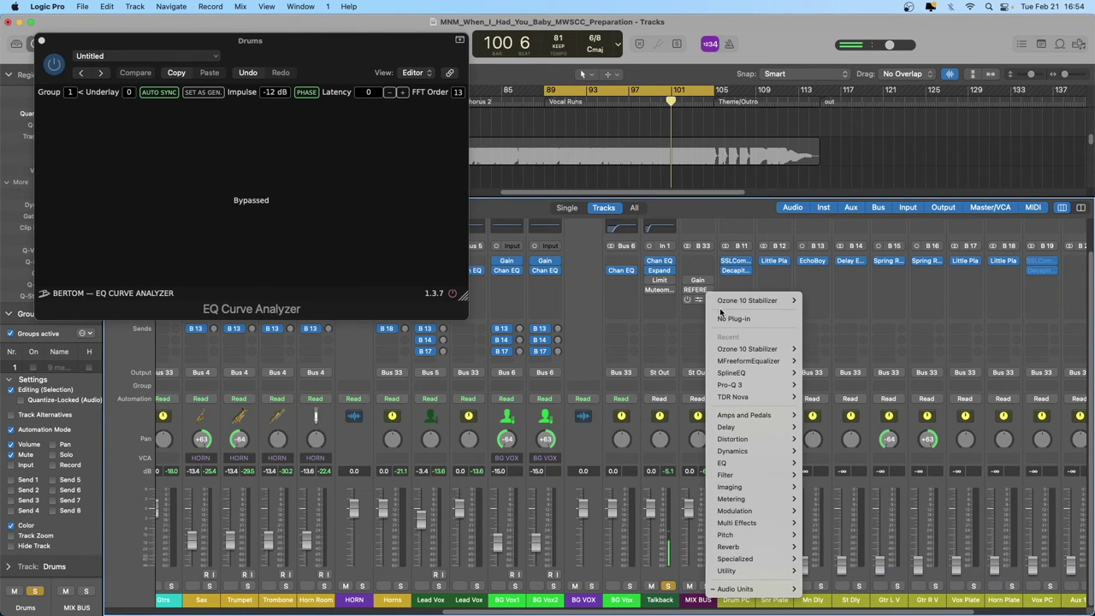
pyautogui.click(731, 319)
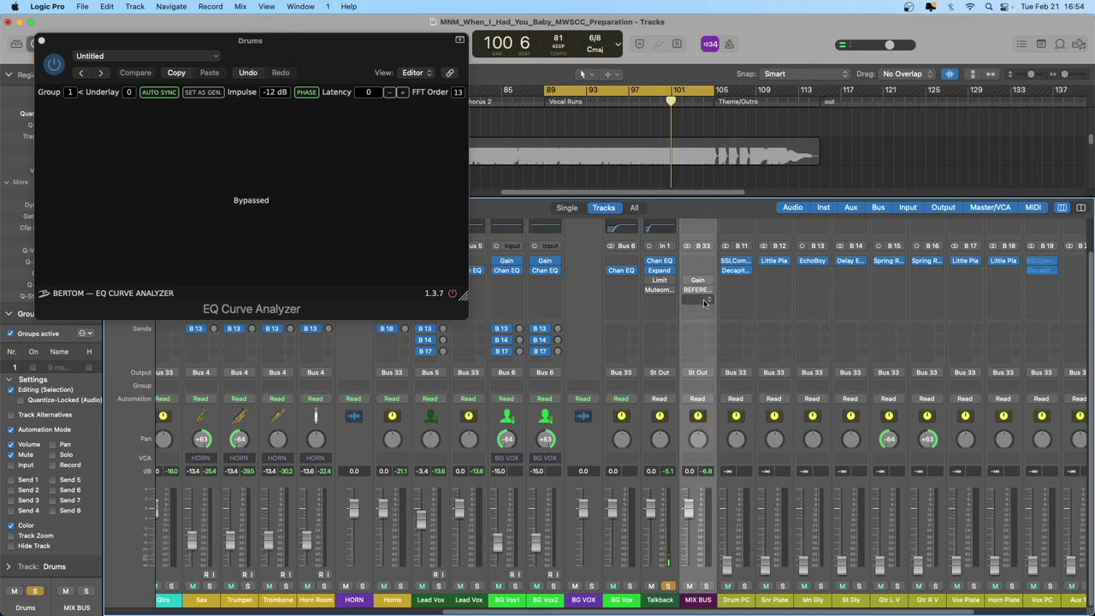
# Insert iZotope's Ozone 10 Match EQ in stereo in the empty MIX BUS slot and move its window aside
pyautogui.click(702, 301)
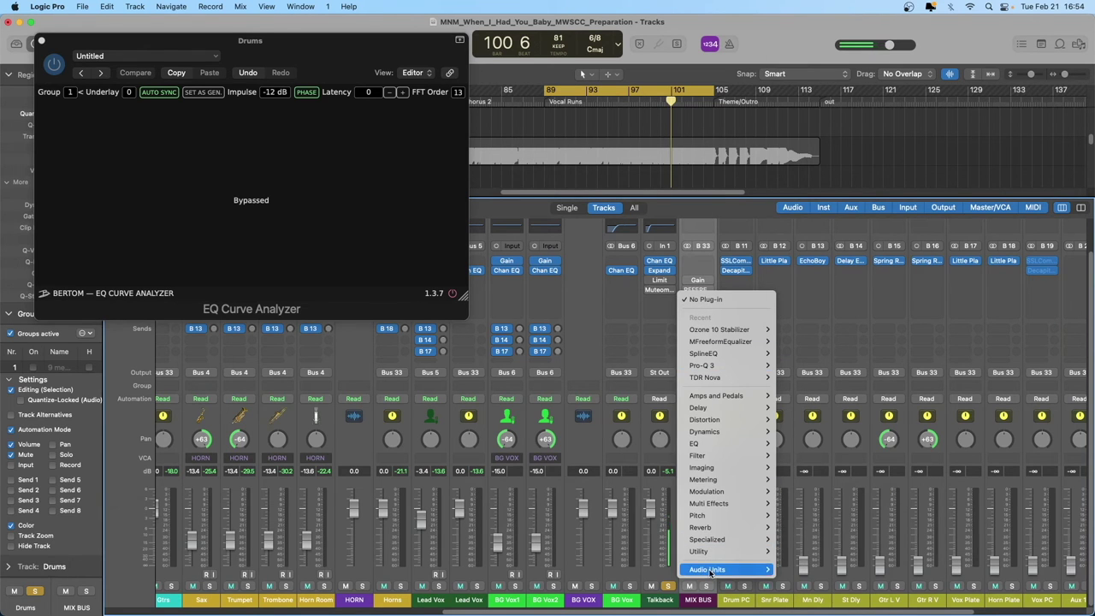
pyautogui.moveTo(707, 569)
pyautogui.scroll(-3, 800, 548)
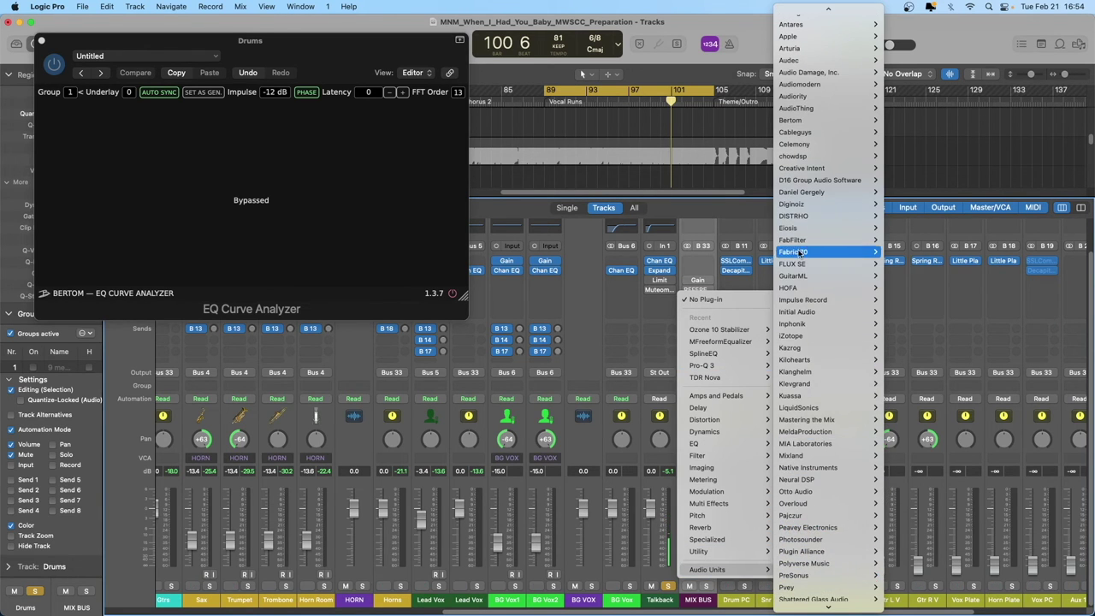
pyautogui.moveTo(813, 335)
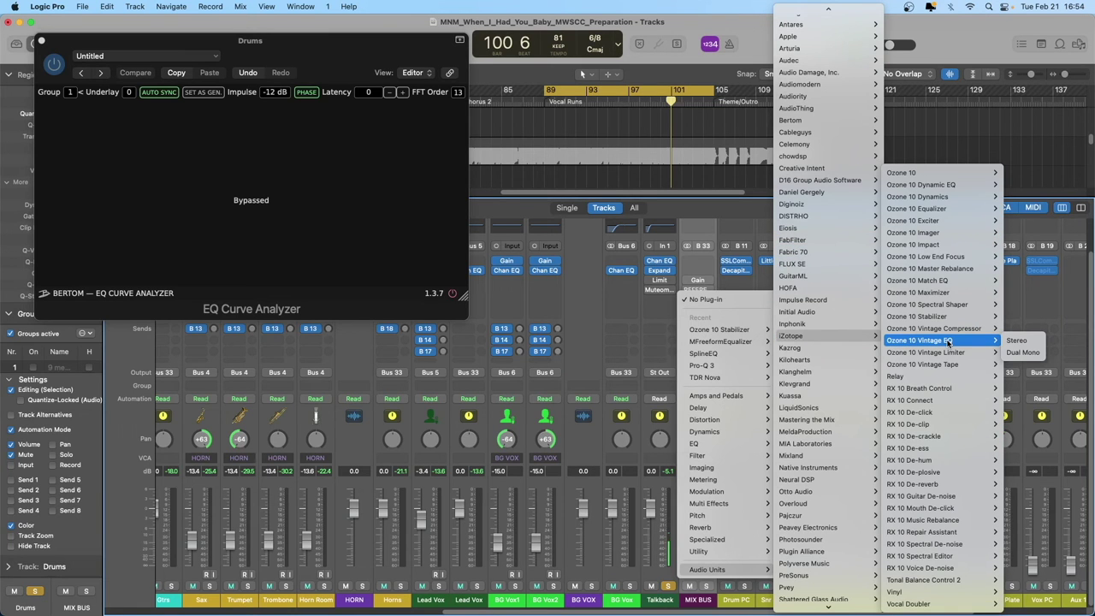
pyautogui.moveTo(943, 280)
pyautogui.click(1016, 282)
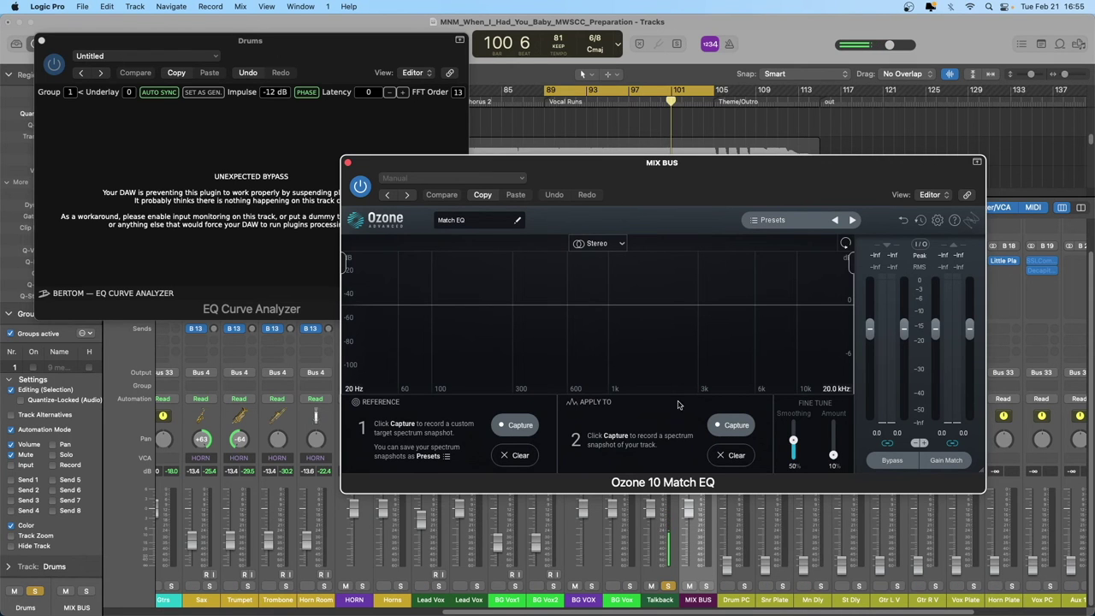
pyautogui.moveTo(655, 173); pyautogui.dragTo(325, 134)
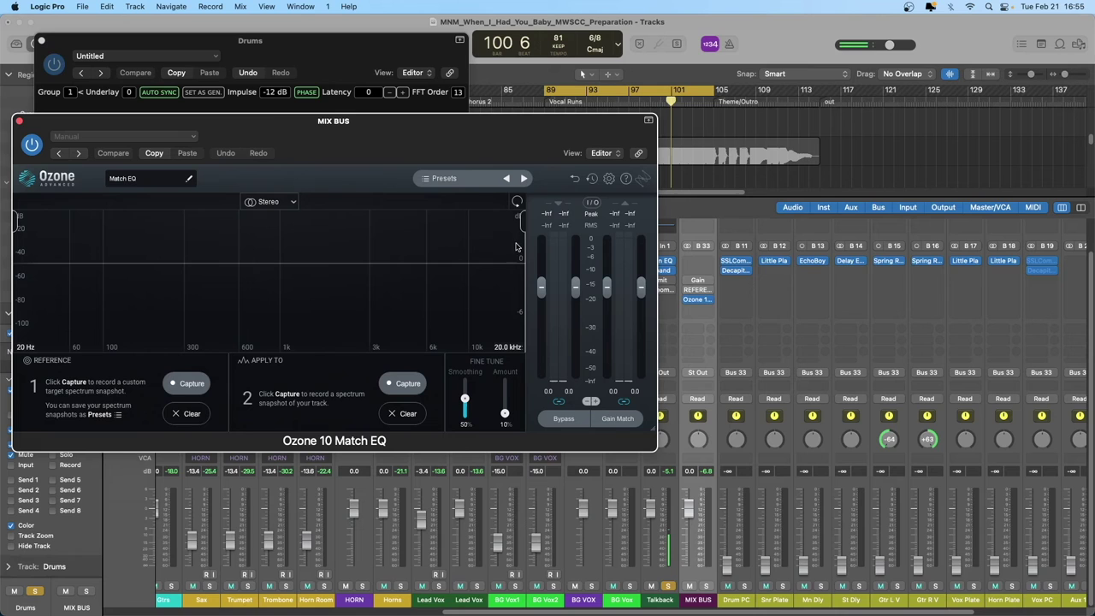
# Open REFERENCE on the MIX BUS, switch it to the reference track, and place its window beside Match EQ
pyautogui.click(698, 290)
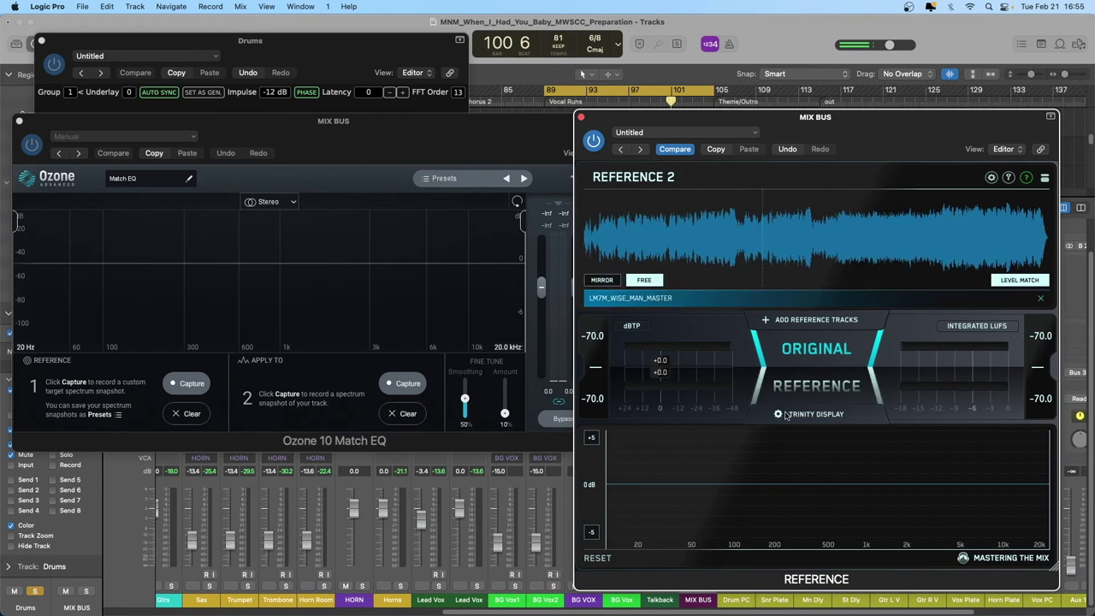
pyautogui.click(819, 387)
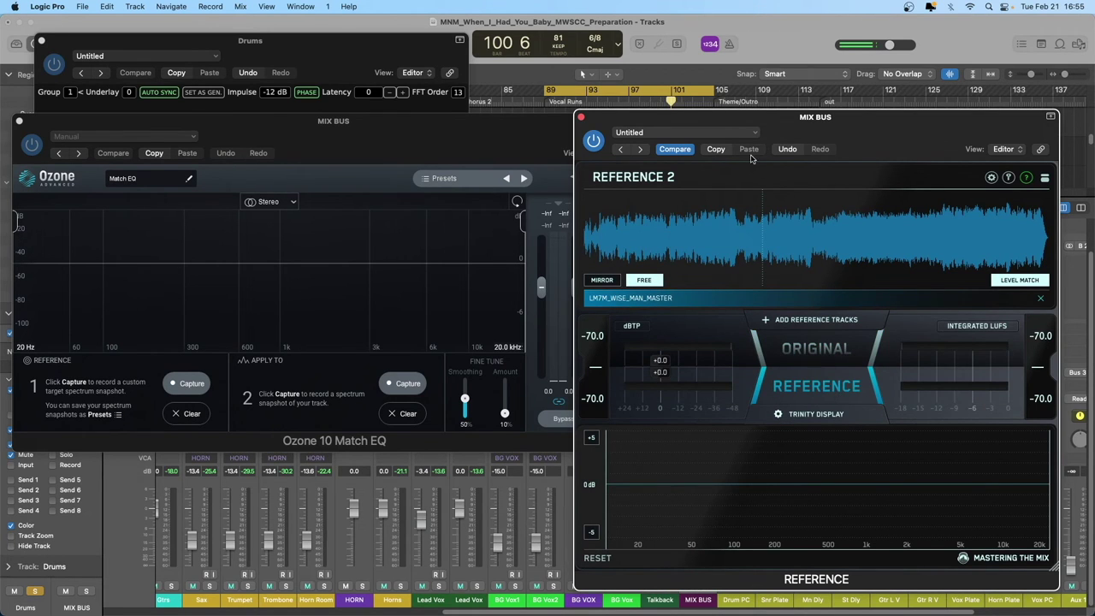
pyautogui.moveTo(743, 114); pyautogui.dragTo(772, 326)
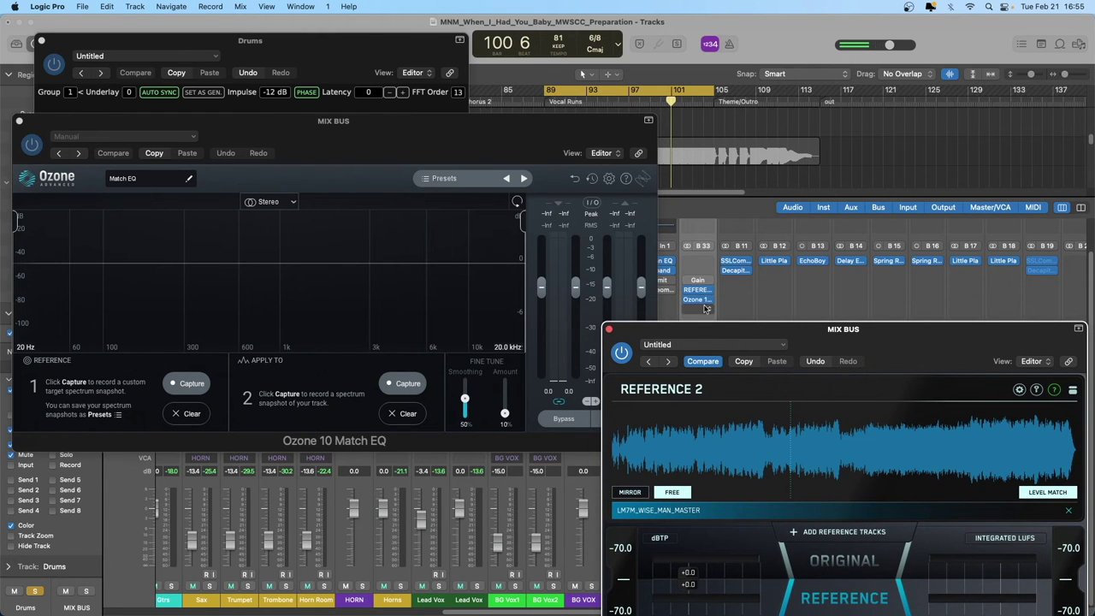
pyautogui.moveTo(700, 300)
pyautogui.moveTo(714, 336); pyautogui.dragTo(700, 122)
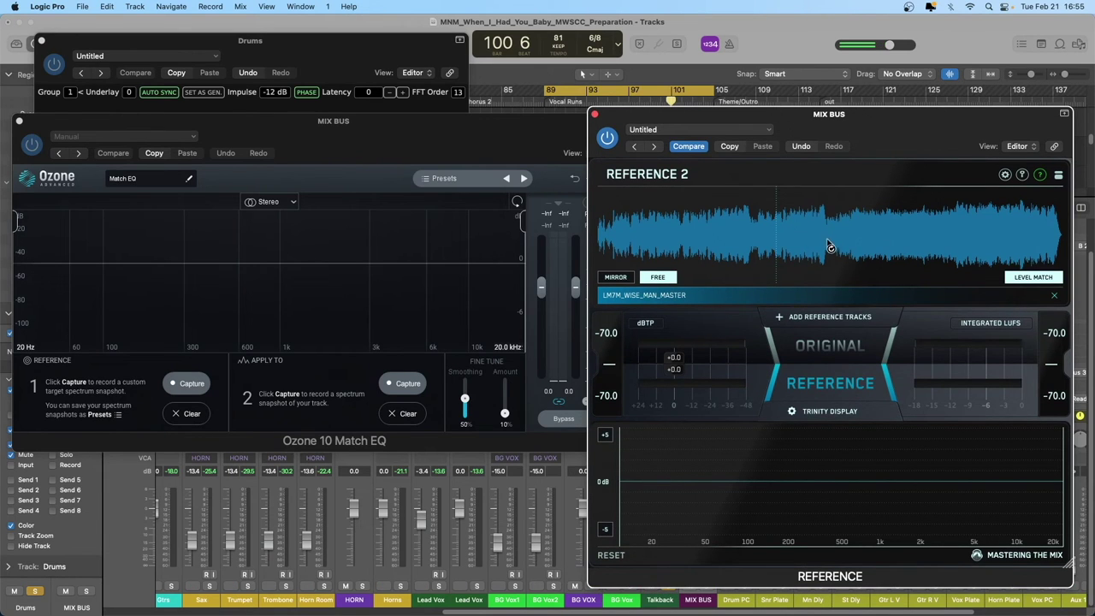
# Reposition Match EQ, start its reference spectrum capture, and play the reference track
pyautogui.moveTo(344, 126); pyautogui.dragTo(359, 119)
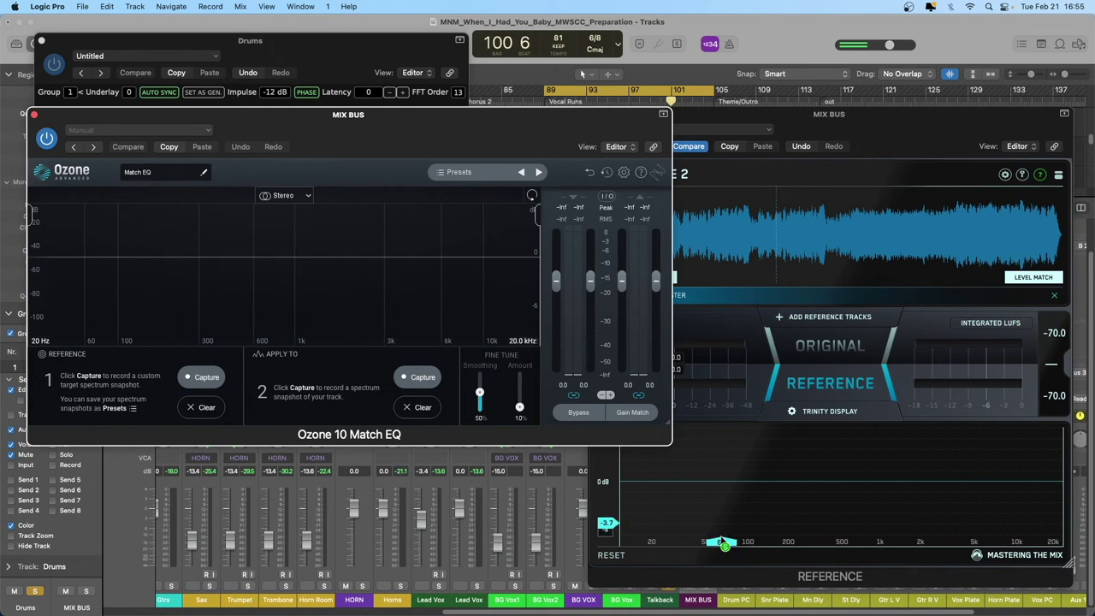
pyautogui.click(707, 593)
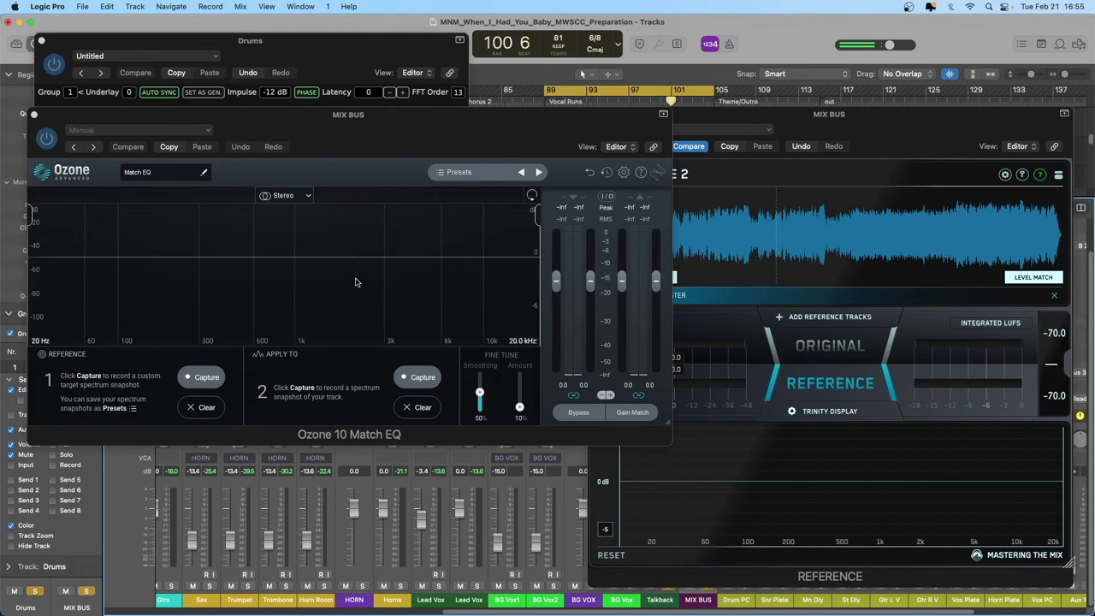
pyautogui.click(203, 378)
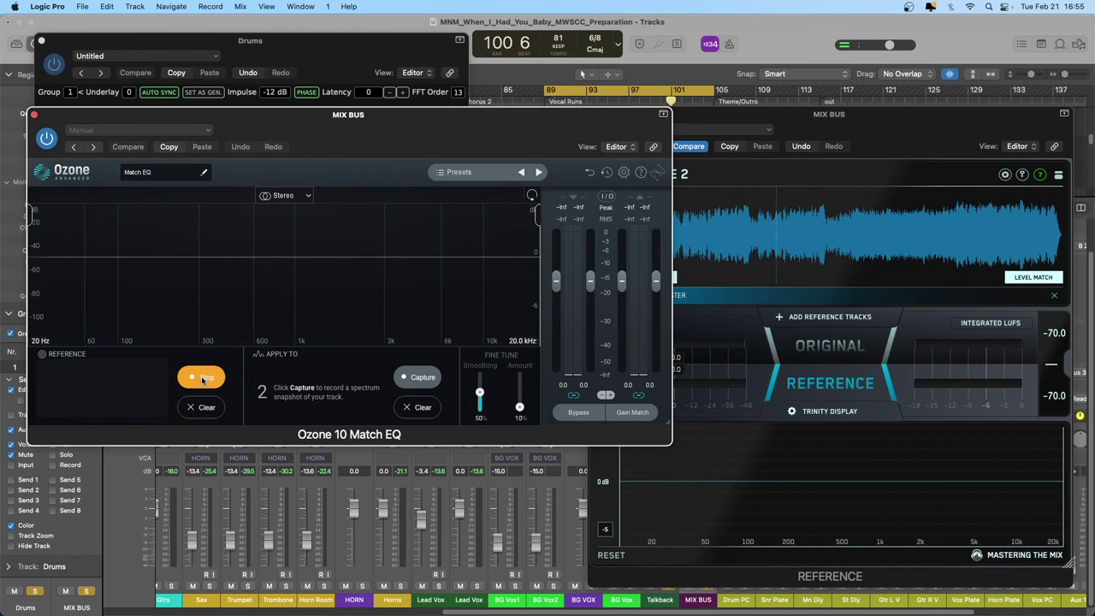
pyautogui.press('space')
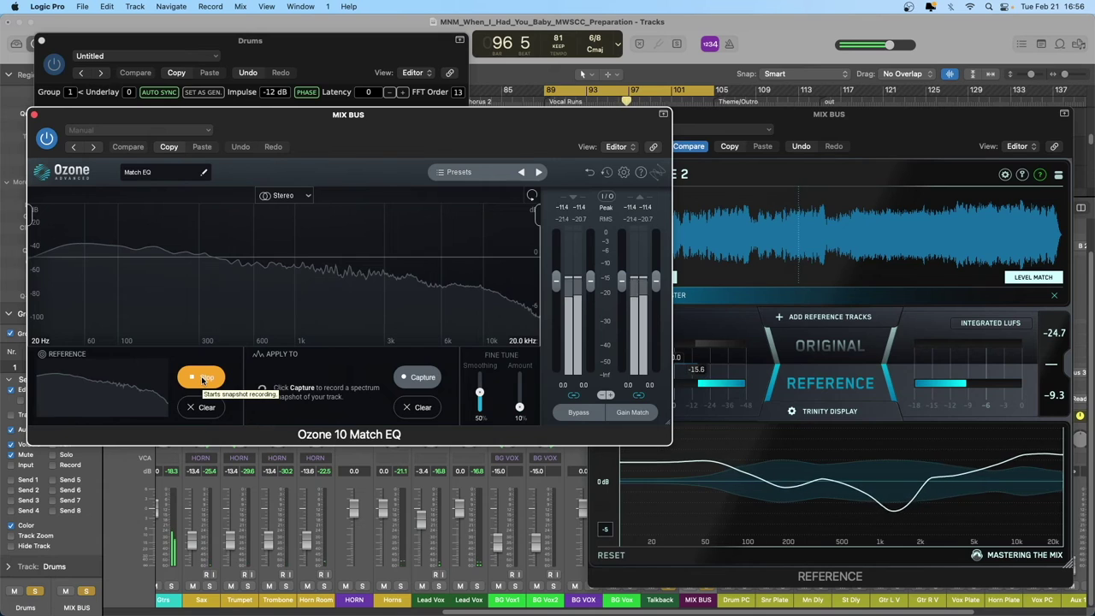
# Stop Match EQ's reference capture and switch the REFERENCE plug-in to the original mix
pyautogui.click(193, 382)
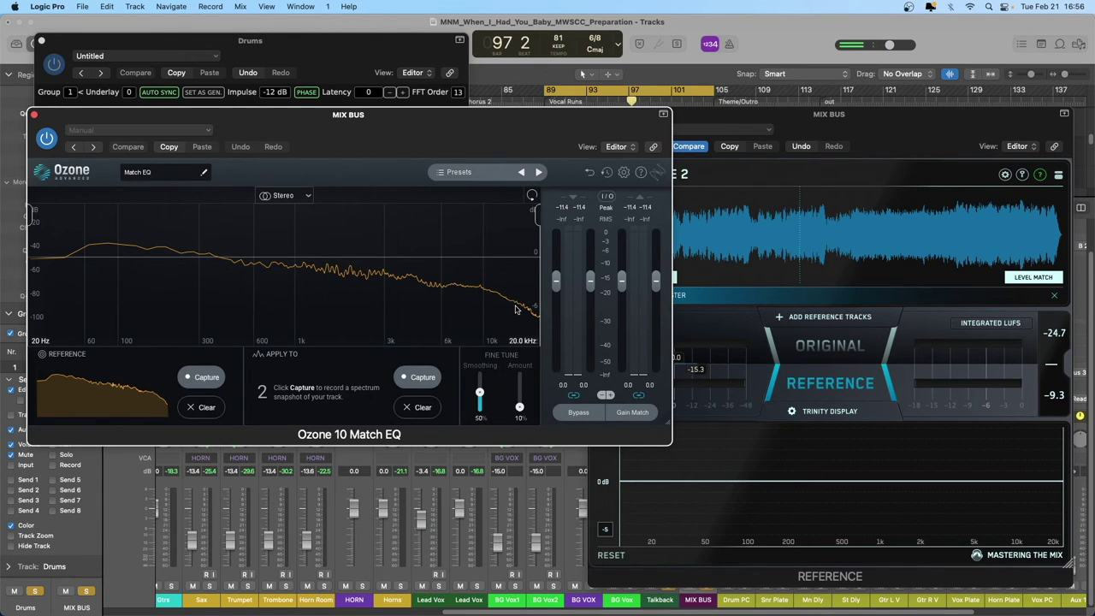
pyautogui.click(830, 349)
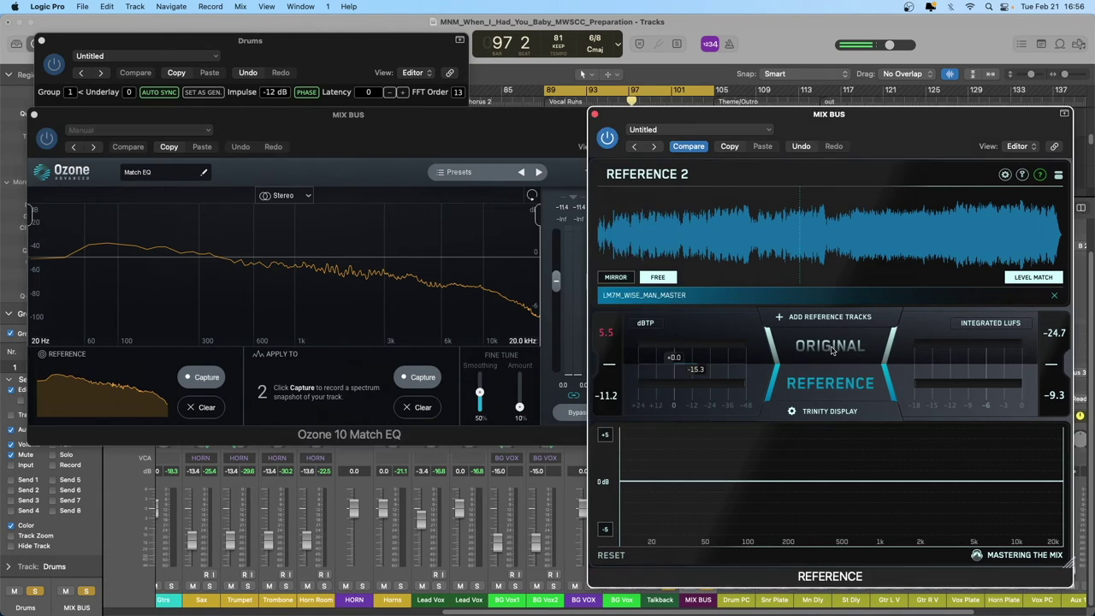
pyautogui.click(826, 346)
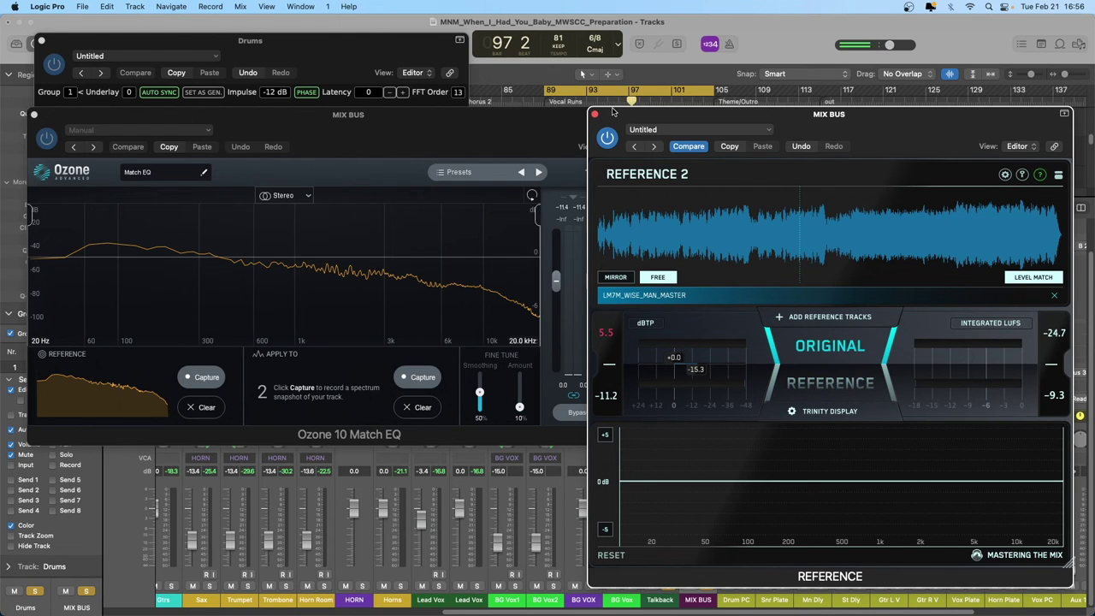
# Capture the mix's spectrum as Match EQ's Apply To snapshot while the mix plays, and end the capture
pyautogui.click(426, 130)
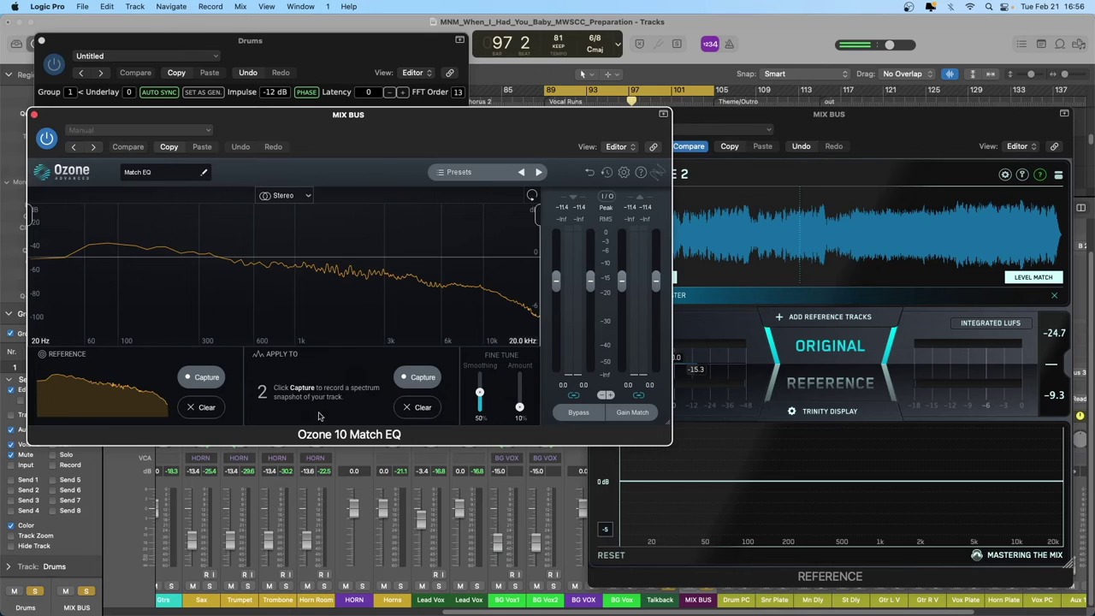
pyautogui.click(419, 379)
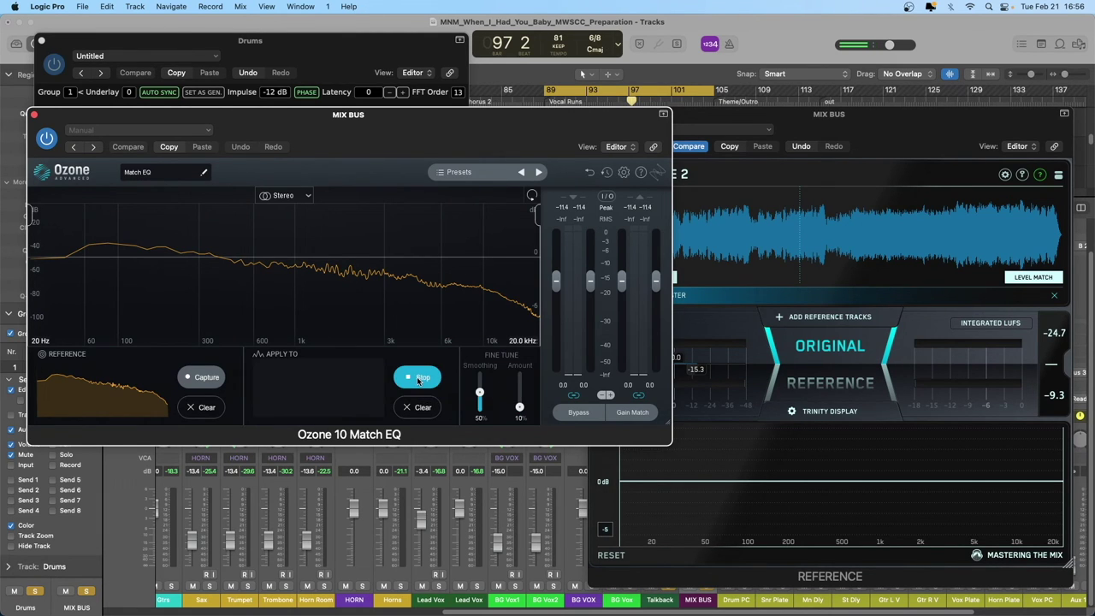
pyautogui.press('space')
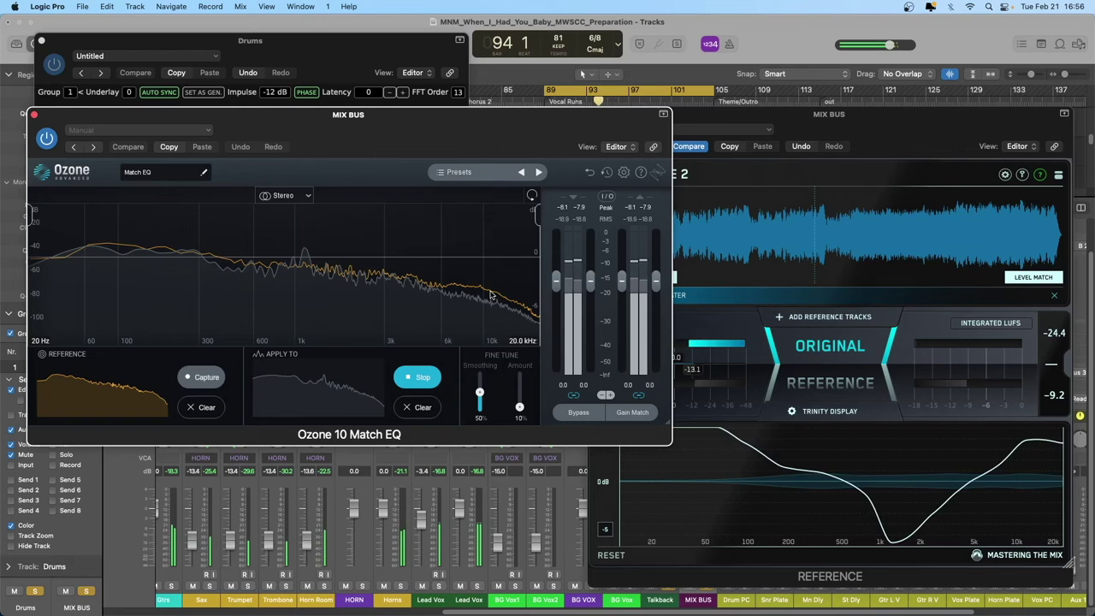
pyautogui.click(418, 379)
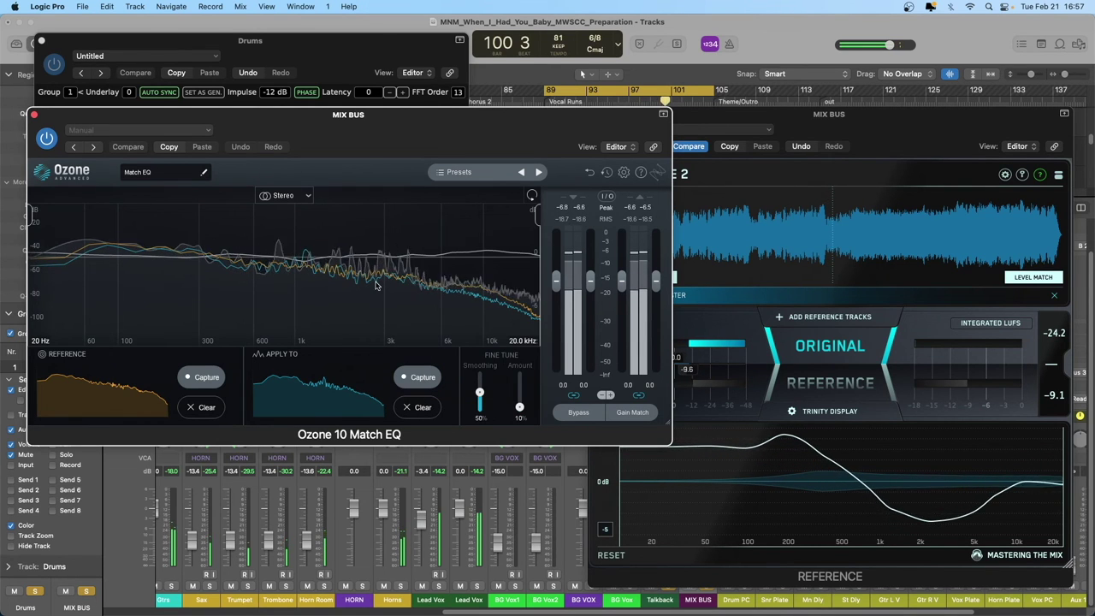
# Compare the mix with Match EQ bypassed and active, and set its Smoothing to 22% and Amount to 16%
pyautogui.moveTo(331, 137); pyautogui.dragTo(334, 127)
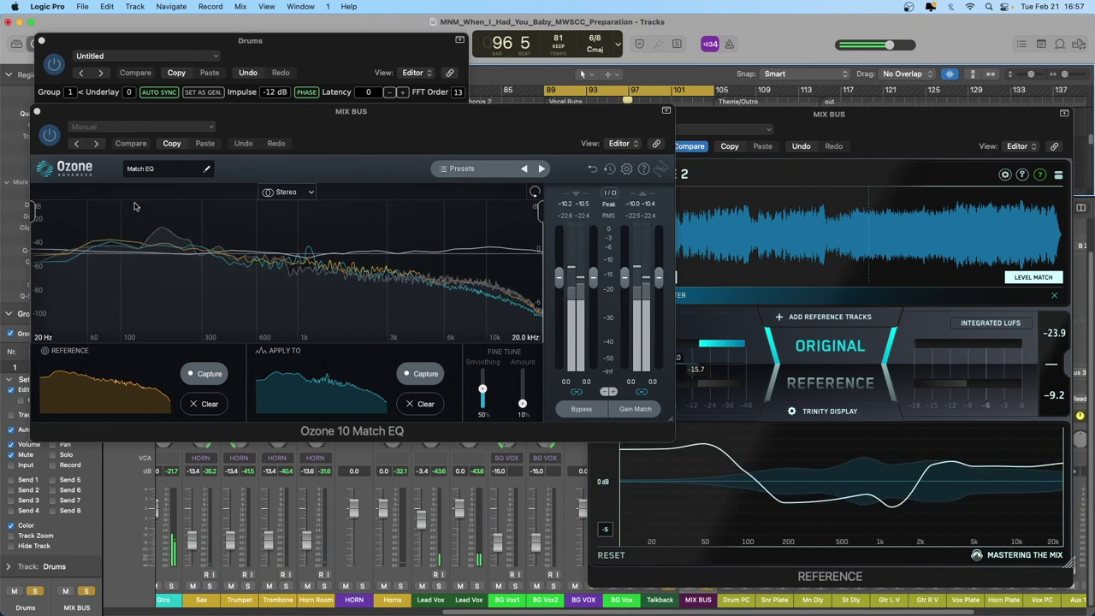
pyautogui.click(49, 135)
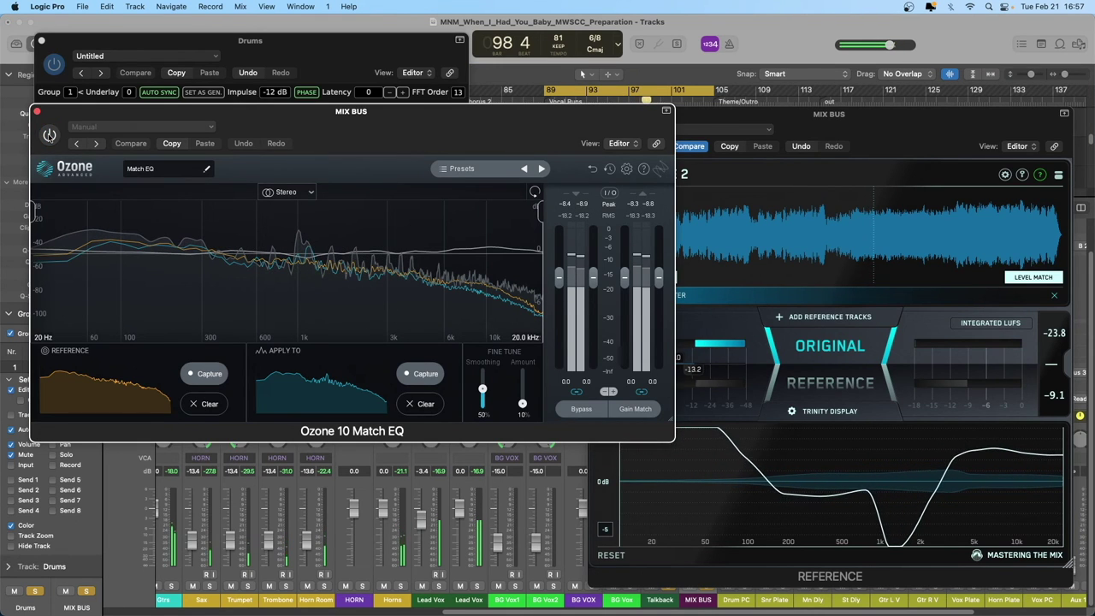
pyautogui.click(49, 135)
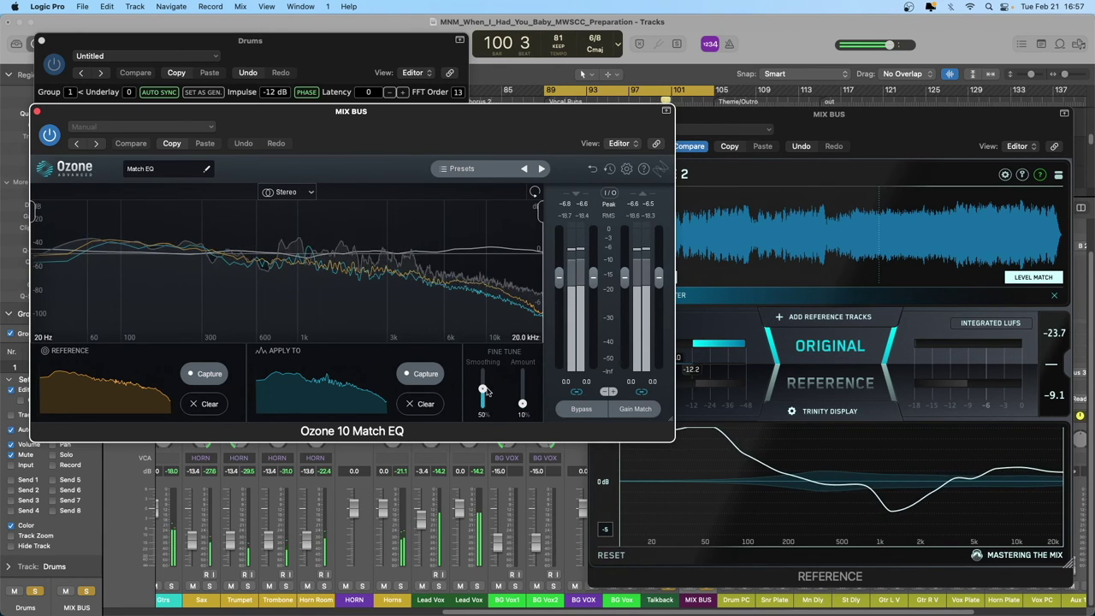
pyautogui.moveTo(482, 385); pyautogui.dragTo(522, 402)
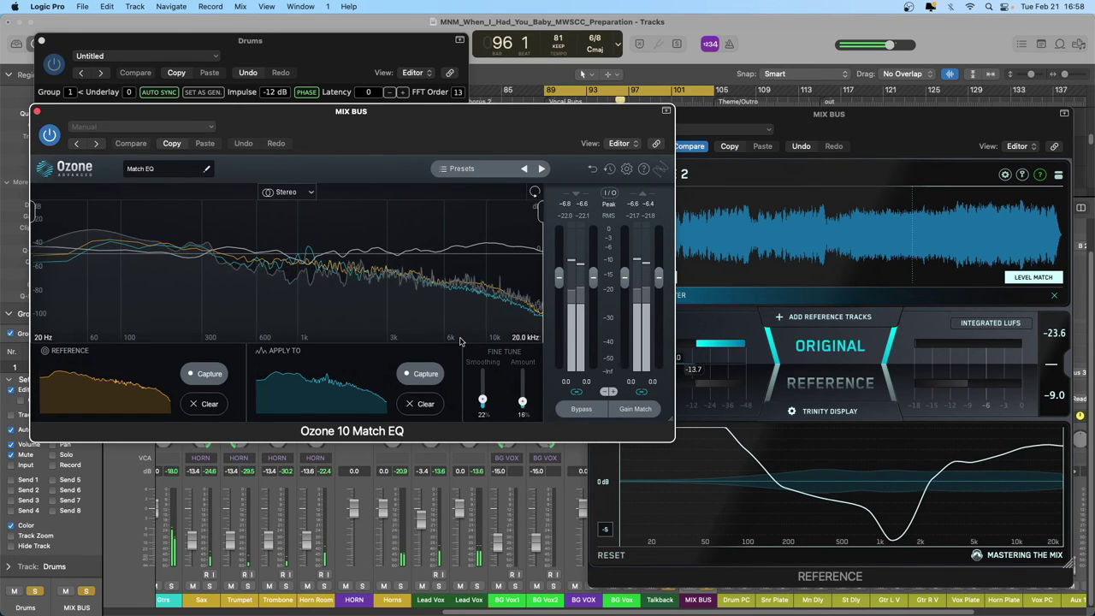
# Stop playback, bypass Match EQ, and close the Match EQ and REFERENCE windows
pyautogui.press('space')
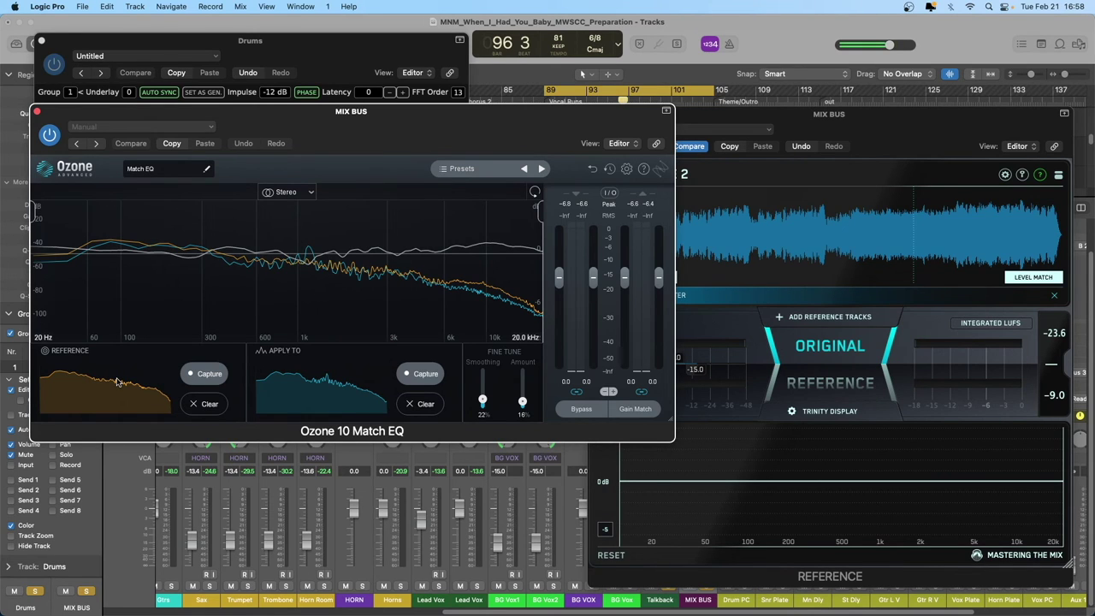
pyautogui.click(51, 136)
pyautogui.click(37, 112)
pyautogui.click(594, 114)
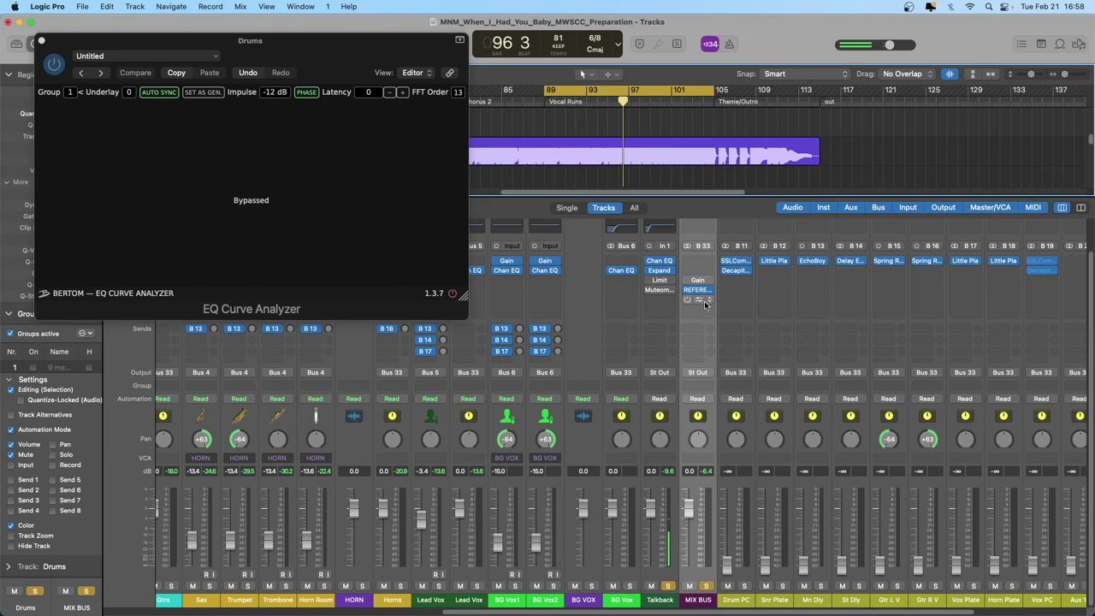
# Replace Match EQ on the MIX BUS with a stereo Pro-Q 3 and move its window aside
pyautogui.click(710, 302)
pyautogui.click(709, 302)
pyautogui.click(709, 302)
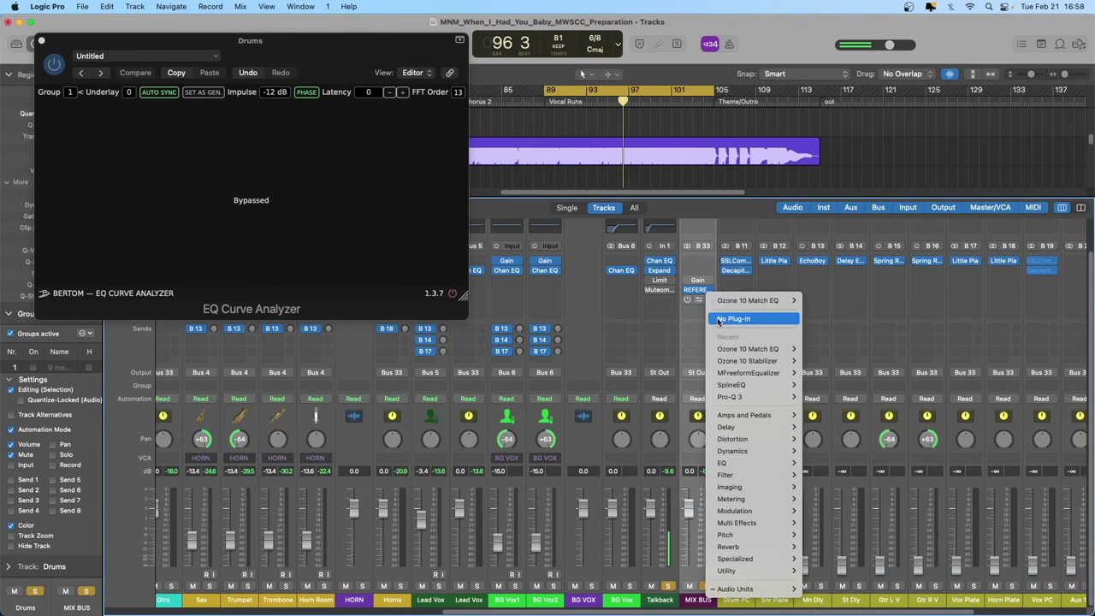
pyautogui.moveTo(732, 397)
pyautogui.click(821, 402)
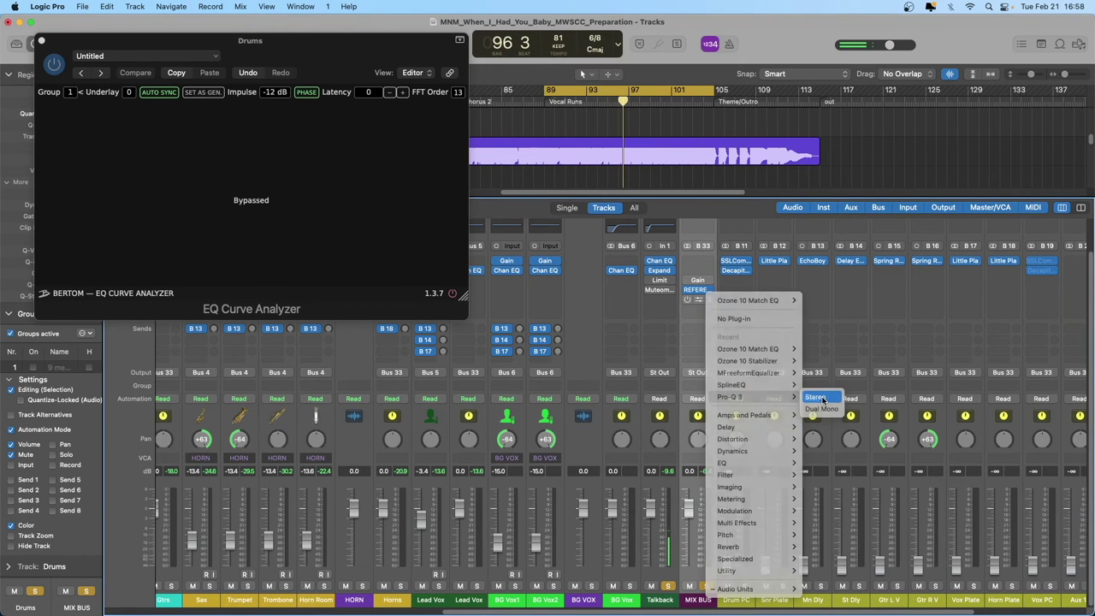
pyautogui.moveTo(636, 170); pyautogui.dragTo(526, 170)
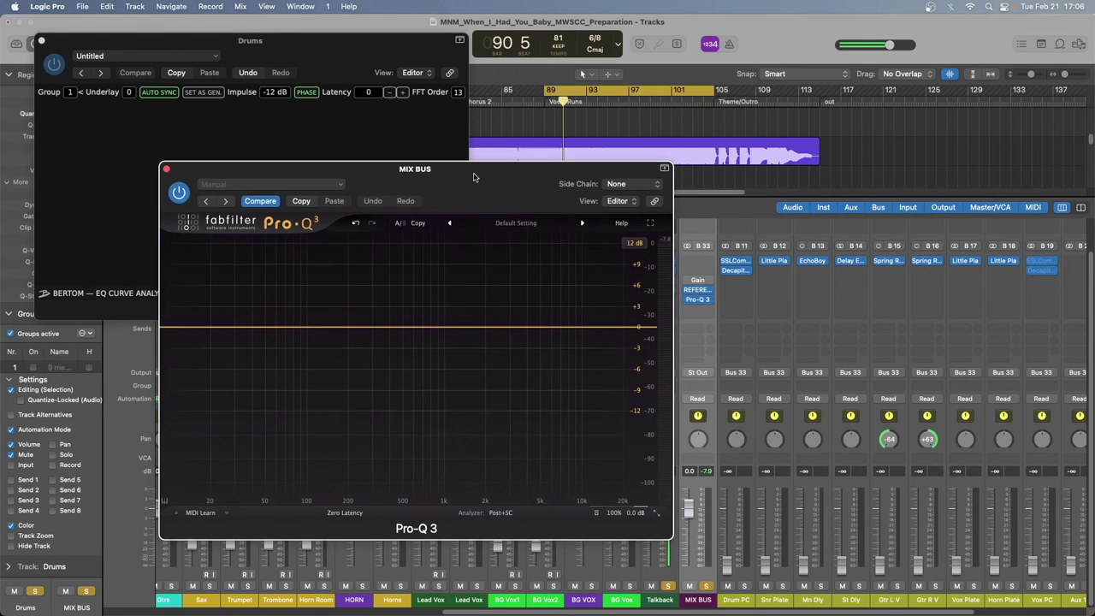
# Start EQ Match from Pro-Q 3's analyzer options and choose Input as its reference spectrum
pyautogui.click(499, 510)
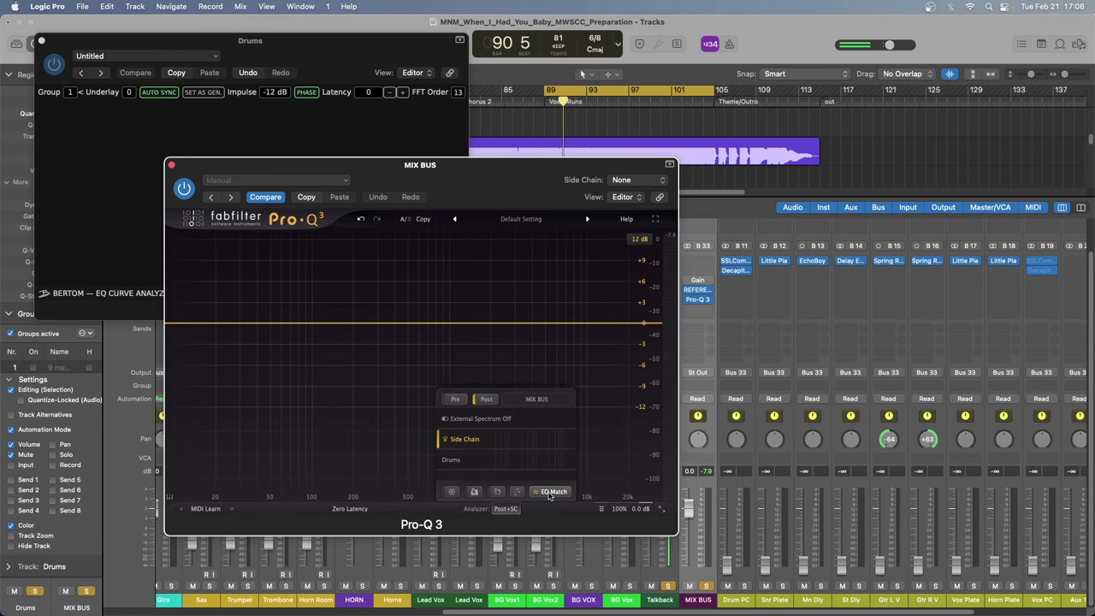
pyautogui.click(552, 492)
pyautogui.moveTo(500, 190); pyautogui.dragTo(443, 196)
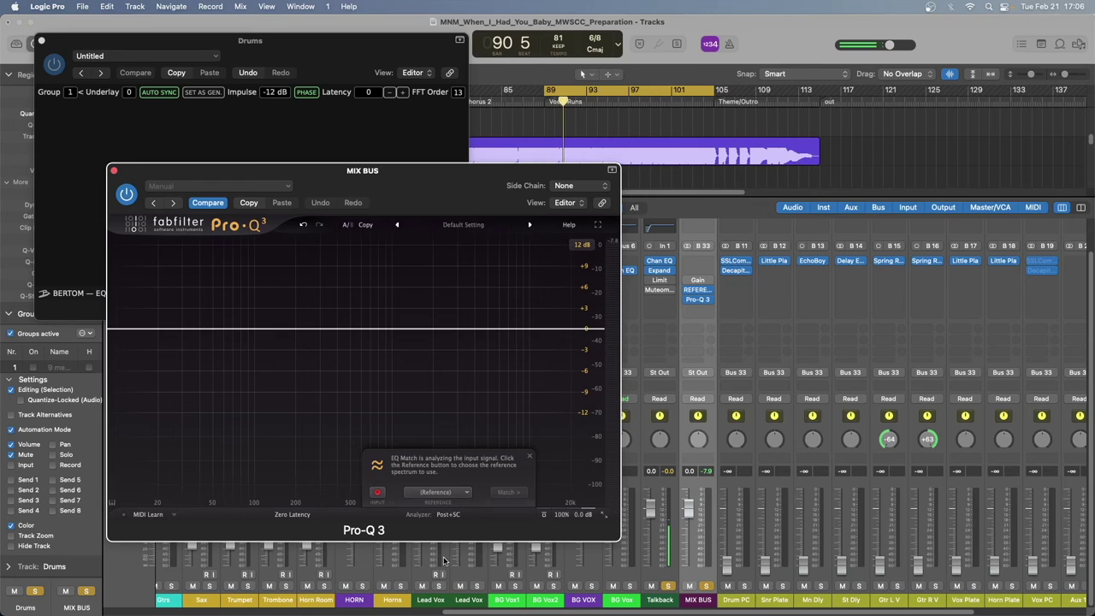
pyautogui.click(459, 492)
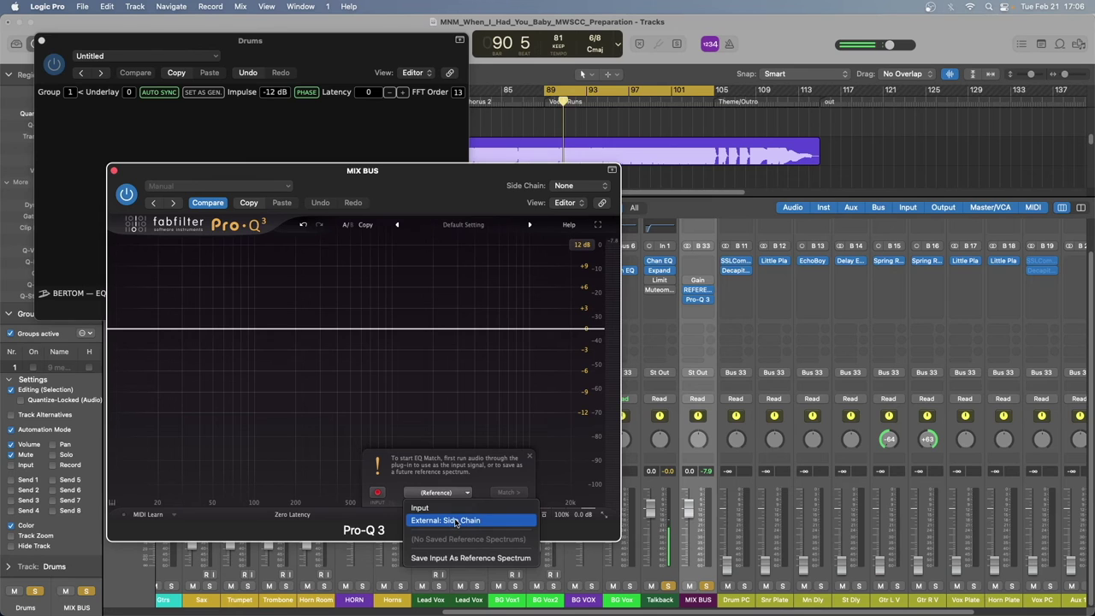
pyautogui.click(576, 188)
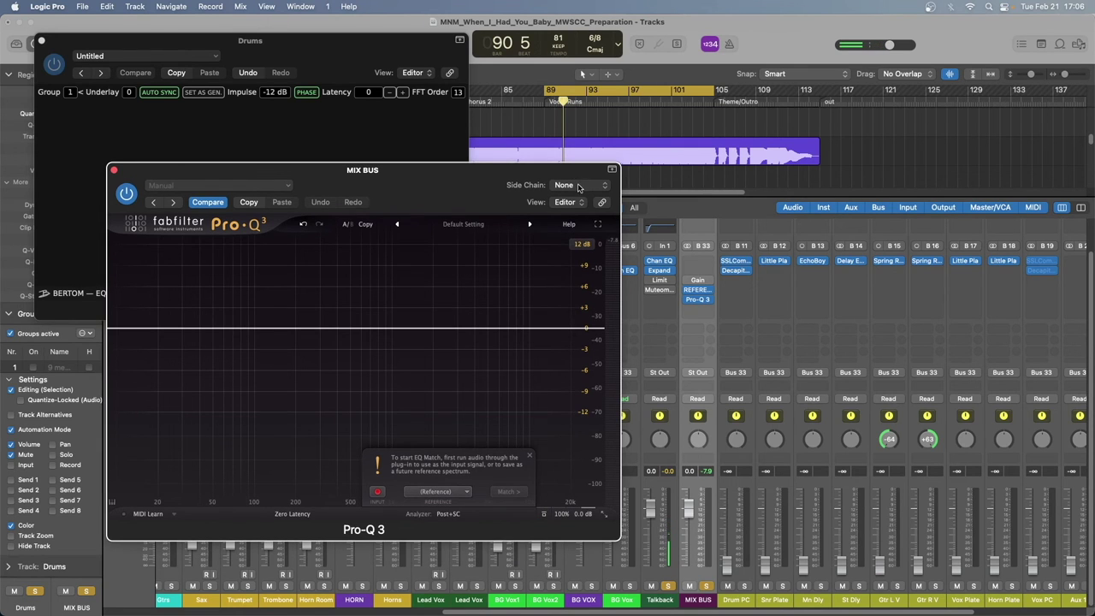
pyautogui.click(579, 188)
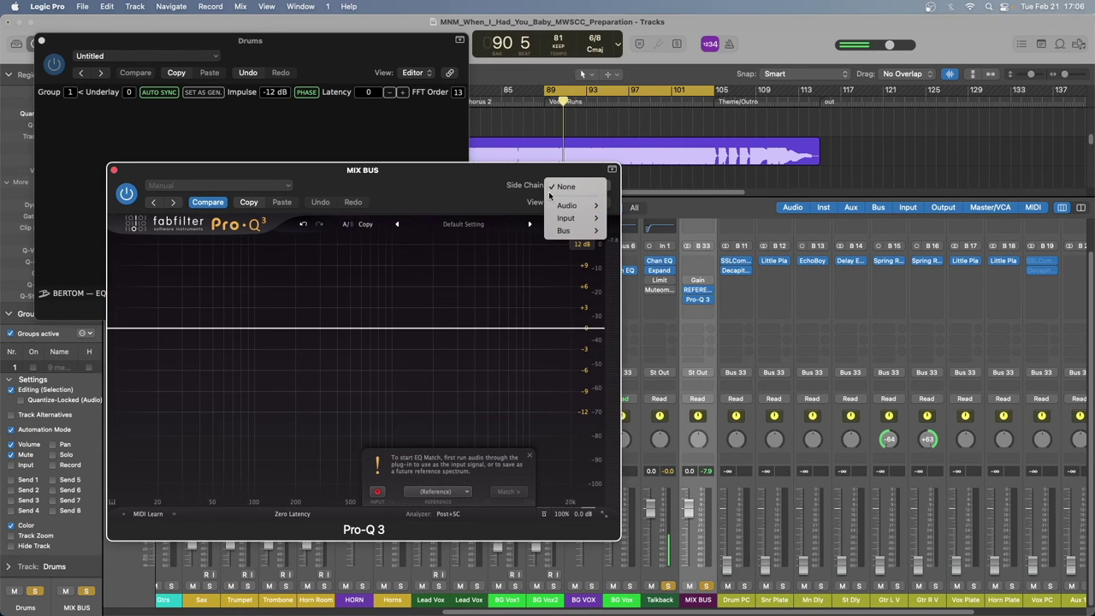
pyautogui.click(445, 493)
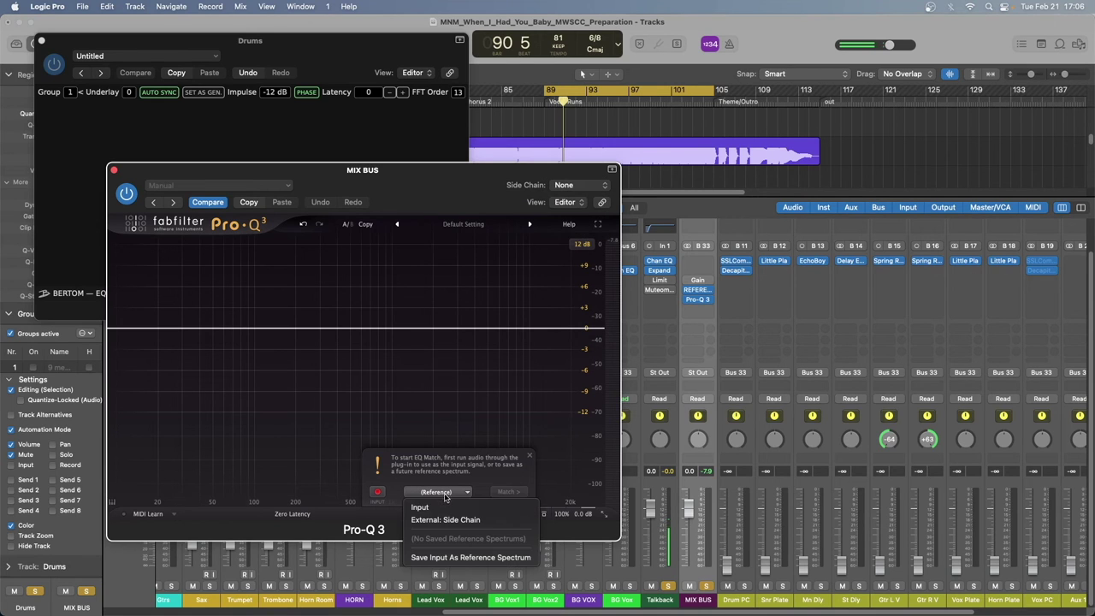
pyautogui.click(434, 509)
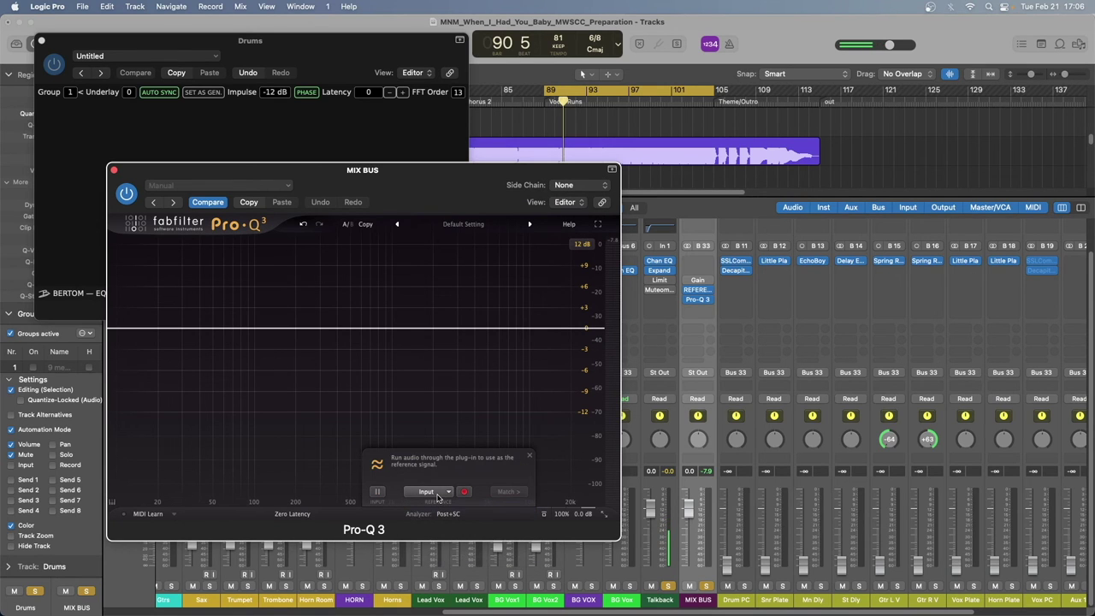
# Open REFERENCE on the MIX BUS and arrange its window beside Pro-Q 3
pyautogui.click(698, 292)
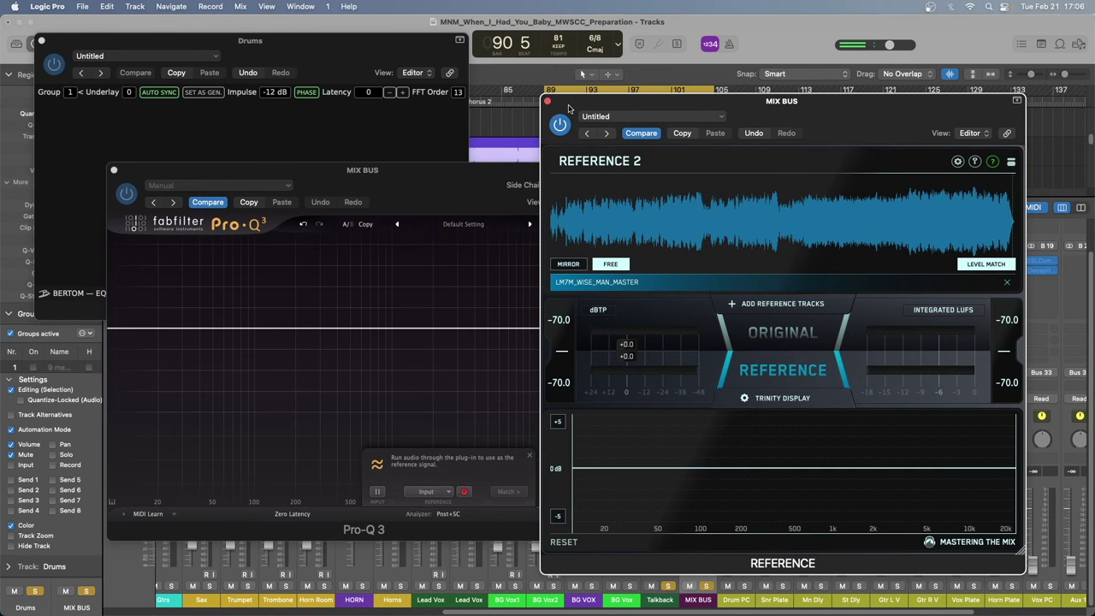
pyautogui.moveTo(569, 108); pyautogui.dragTo(599, 119)
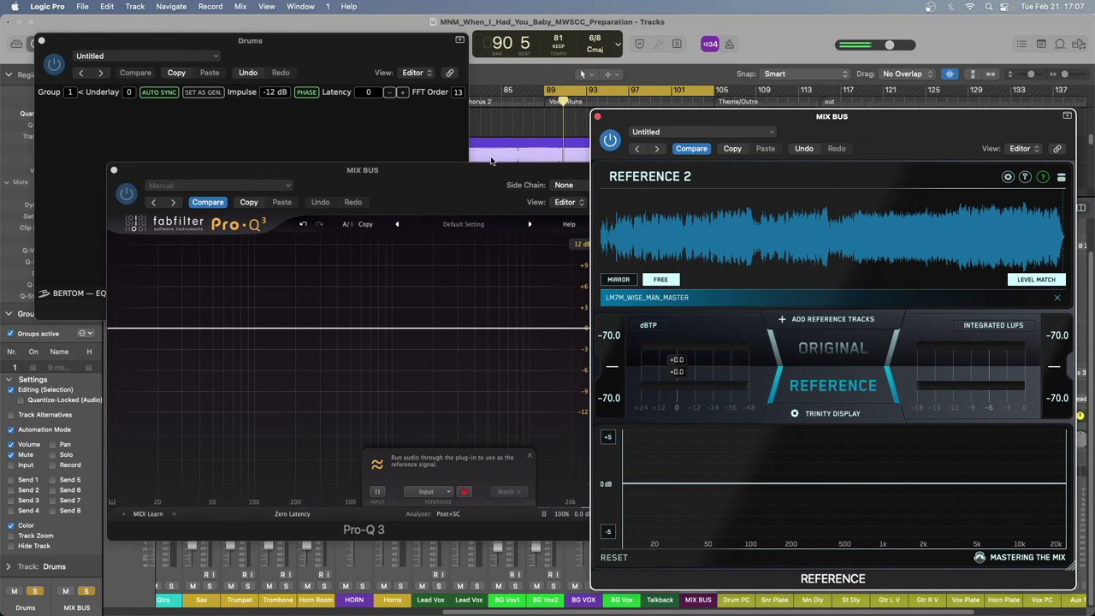
pyautogui.moveTo(492, 161); pyautogui.dragTo(460, 161)
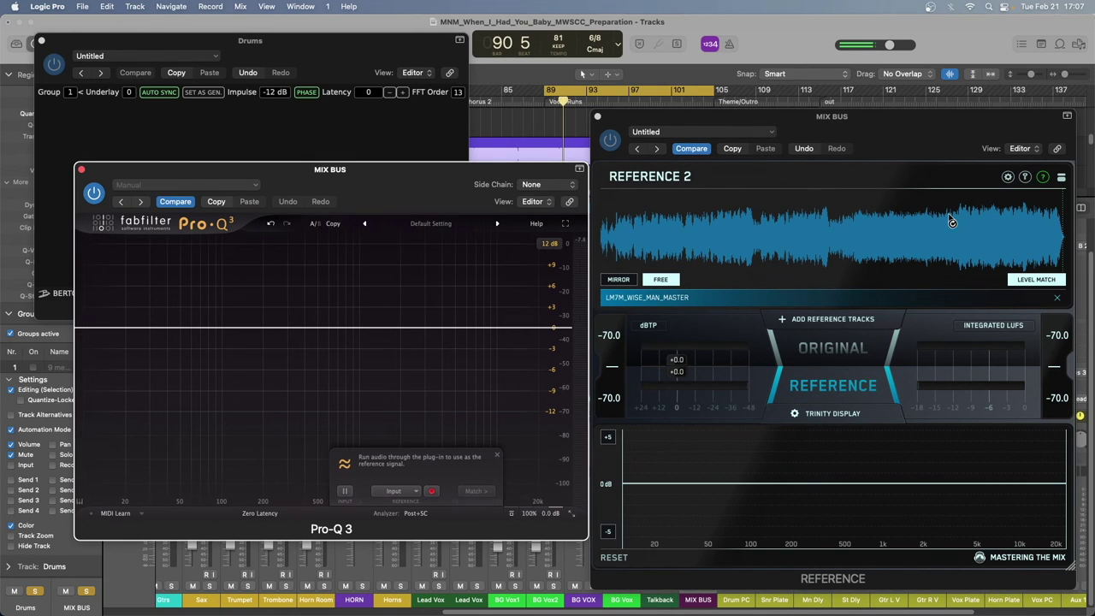
# Play the reference track from its loud later section so EQ Match analyzes the reference signal, and stop playback
pyautogui.click(890, 229)
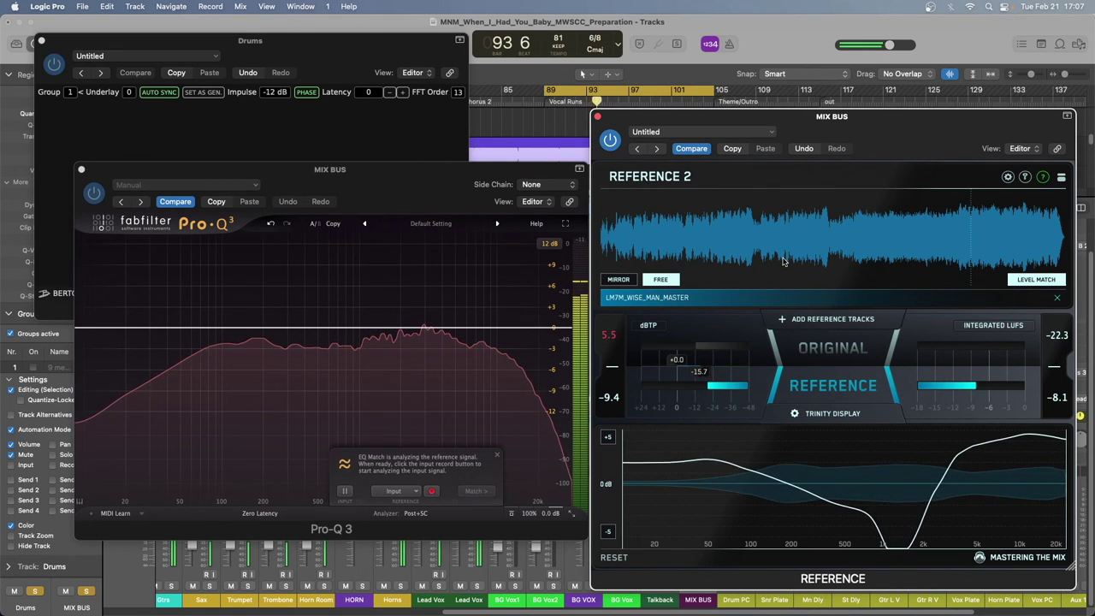
pyautogui.press('space')
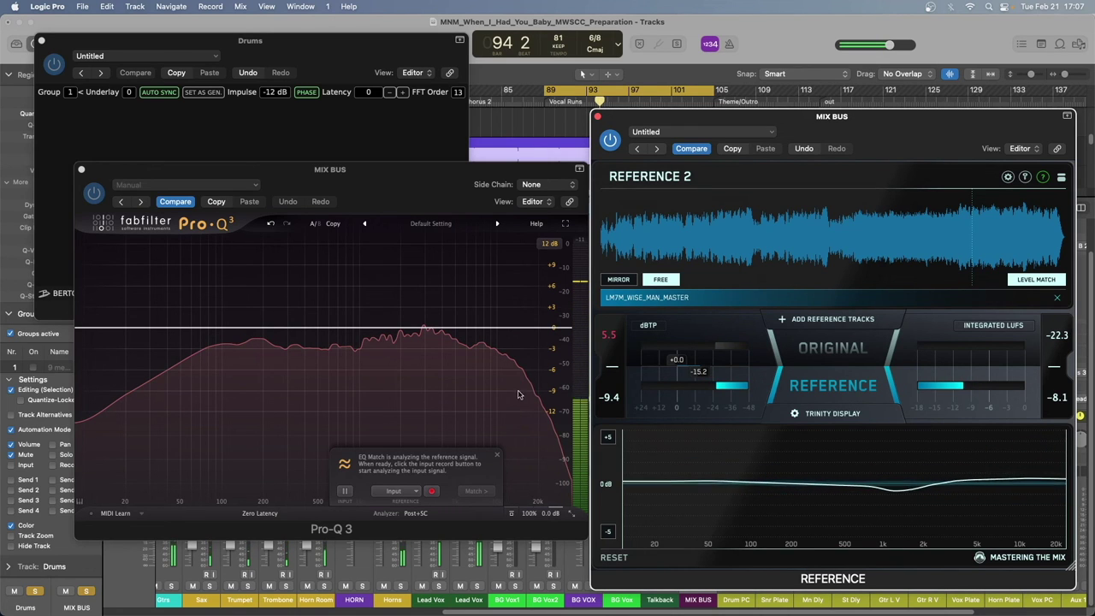
pyautogui.click(431, 492)
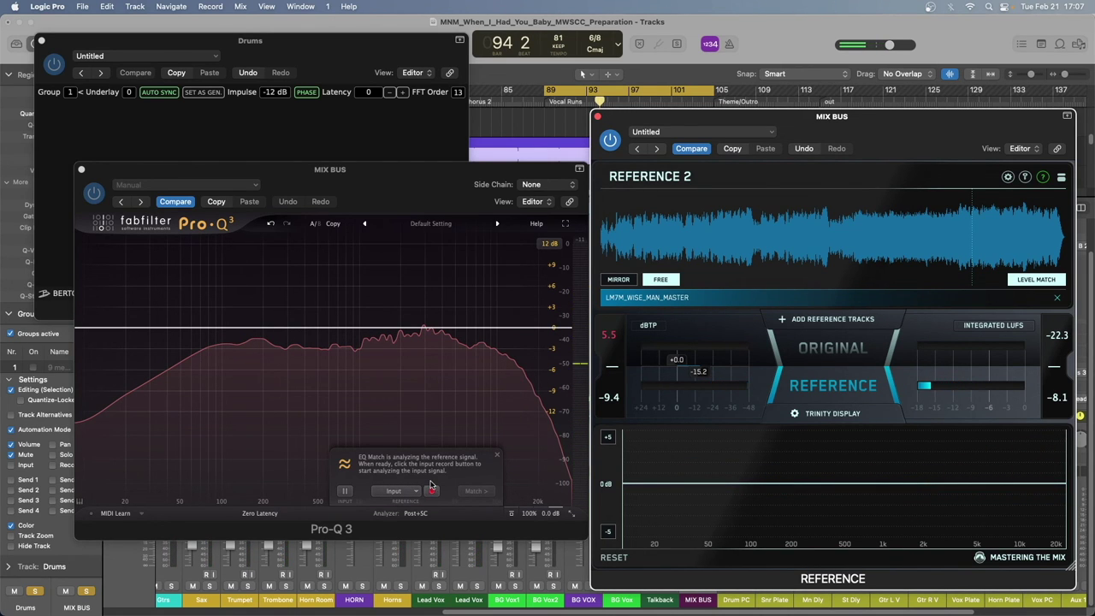
# Switch REFERENCE to the original mix and play it while EQ Match analyzes it as the input signal
pyautogui.click(826, 351)
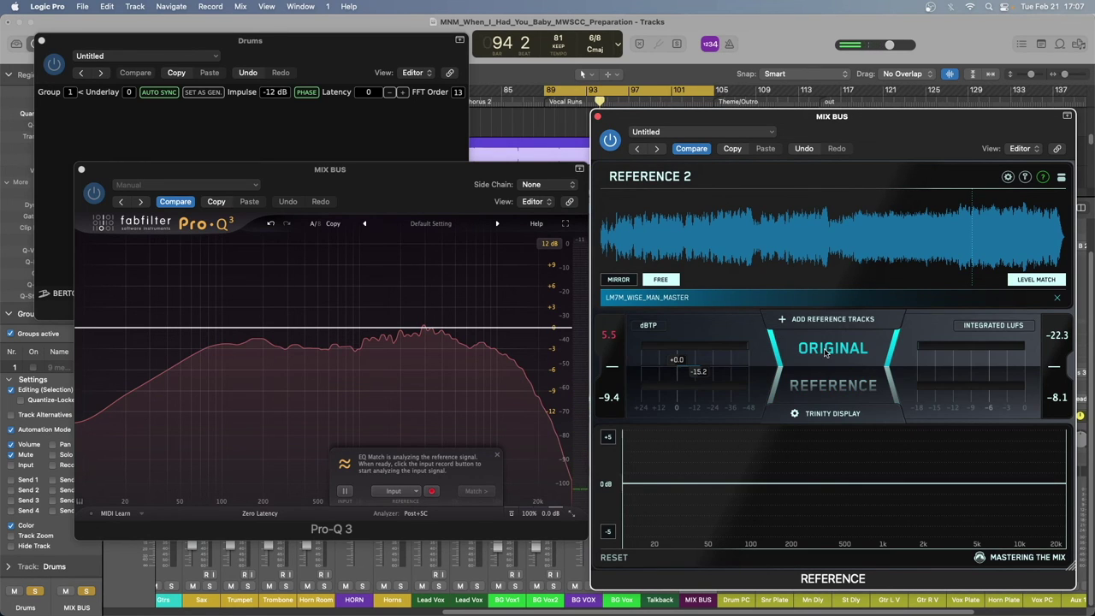
pyautogui.click(345, 493)
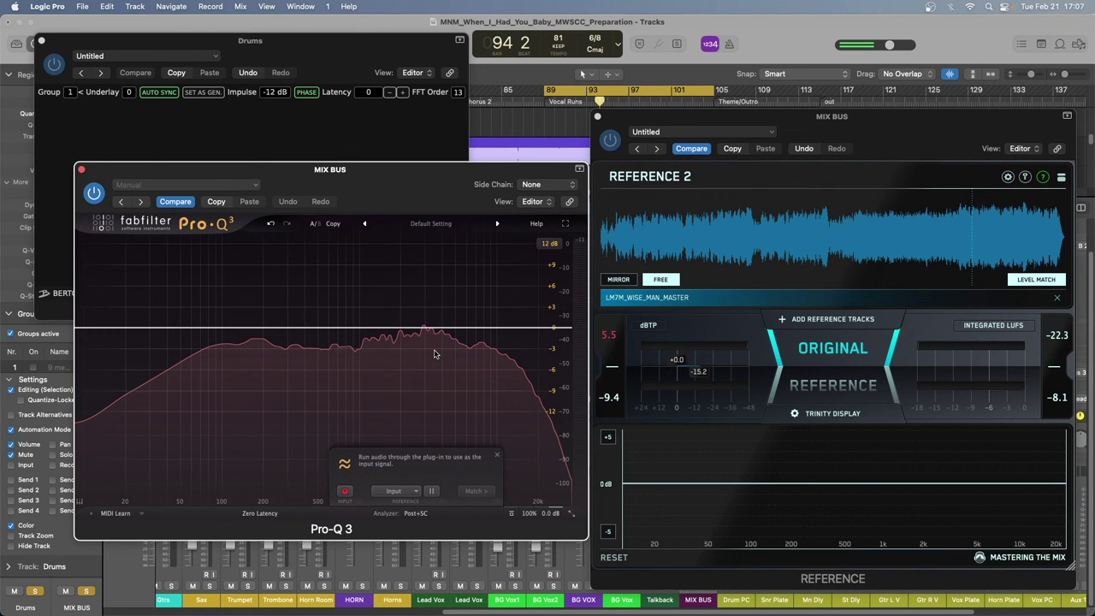
pyautogui.press('space')
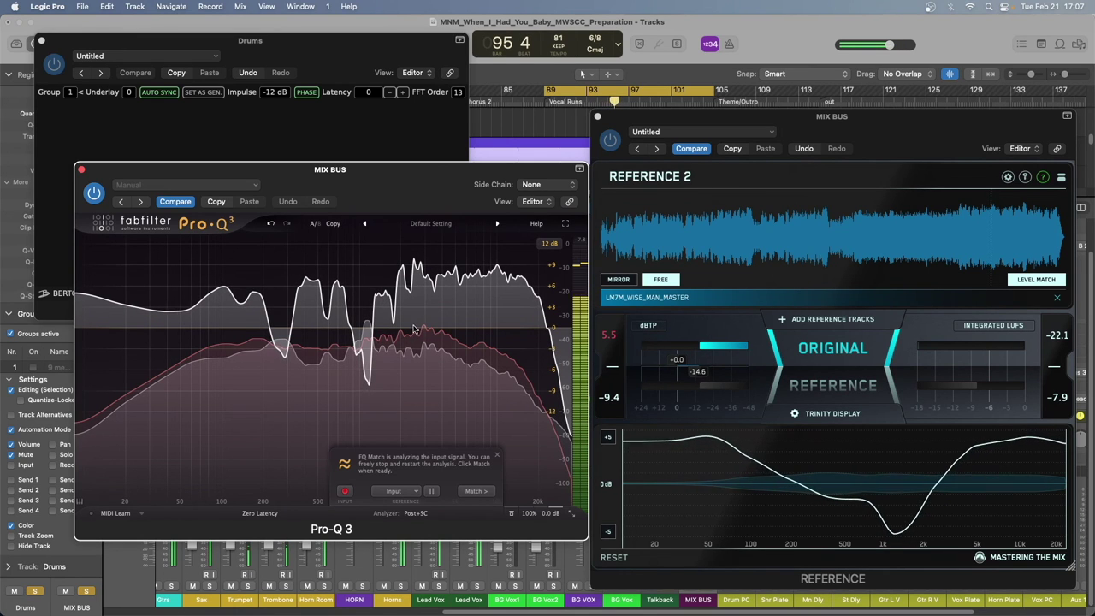
pyautogui.press('space')
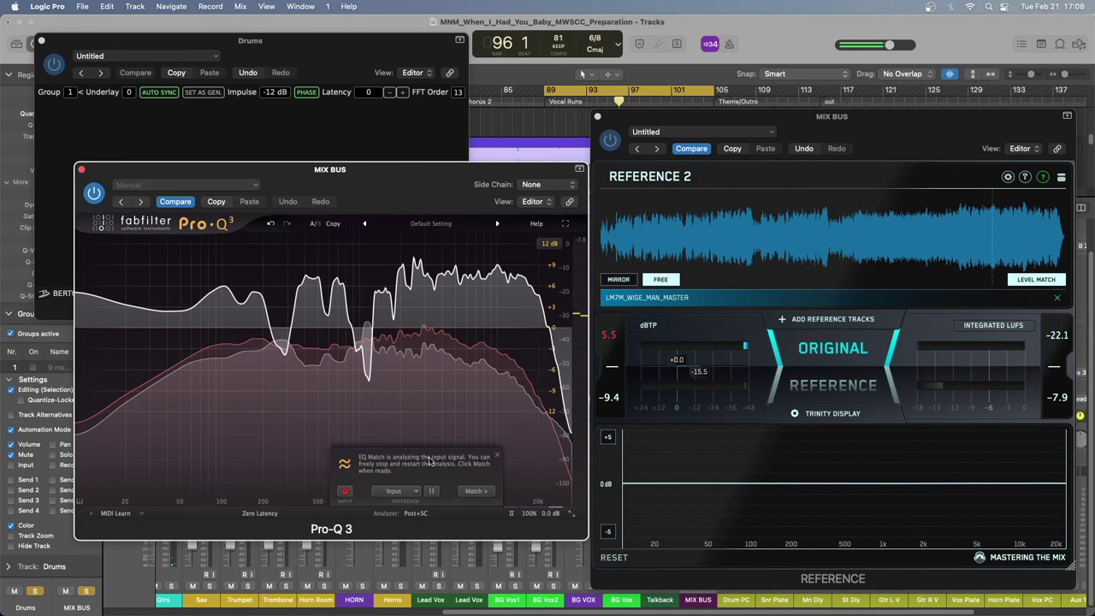
# Generate the EQ Match curve in Pro-Q 3, try different band counts, and finish the match with 24 bands
pyautogui.click(476, 492)
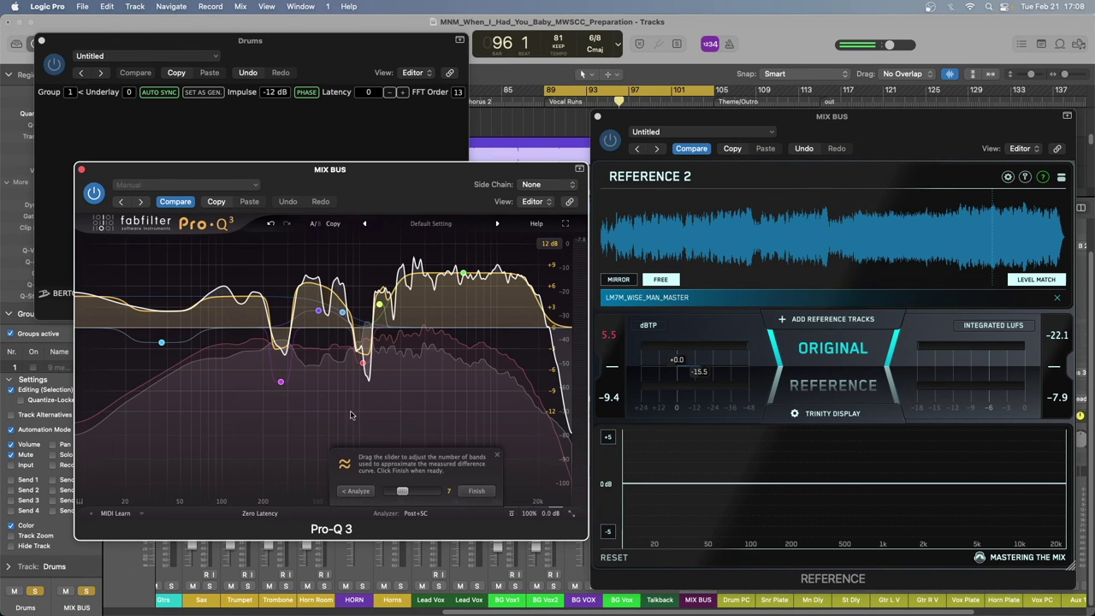
pyautogui.moveTo(402, 492)
pyautogui.mouseDown()
pyautogui.moveTo(437, 493)
pyautogui.moveTo(388, 491)
pyautogui.mouseUp()
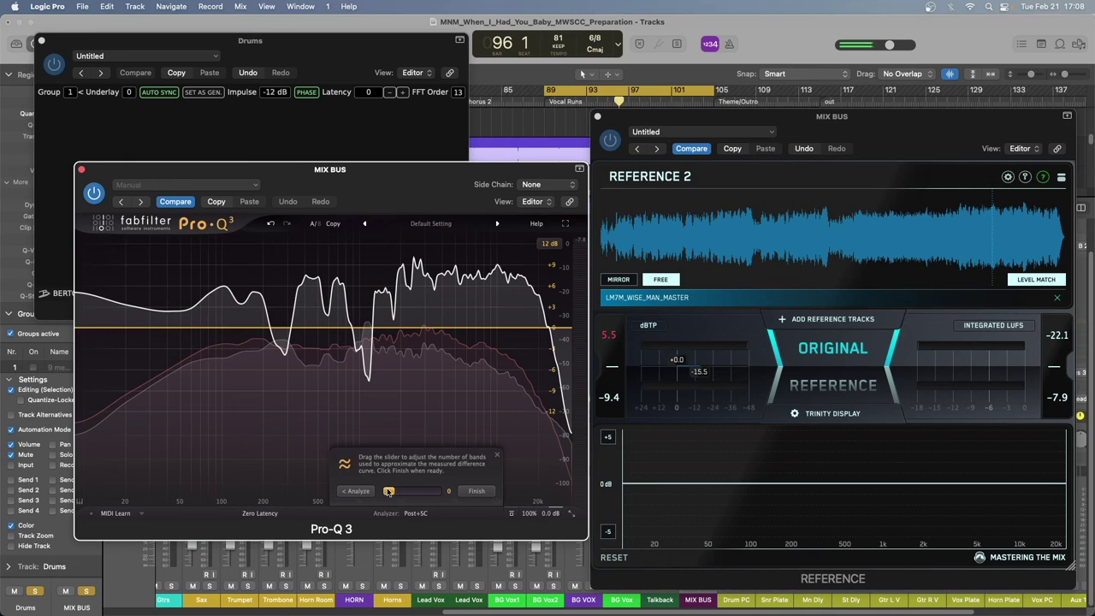
pyautogui.moveTo(389, 491); pyautogui.dragTo(433, 492)
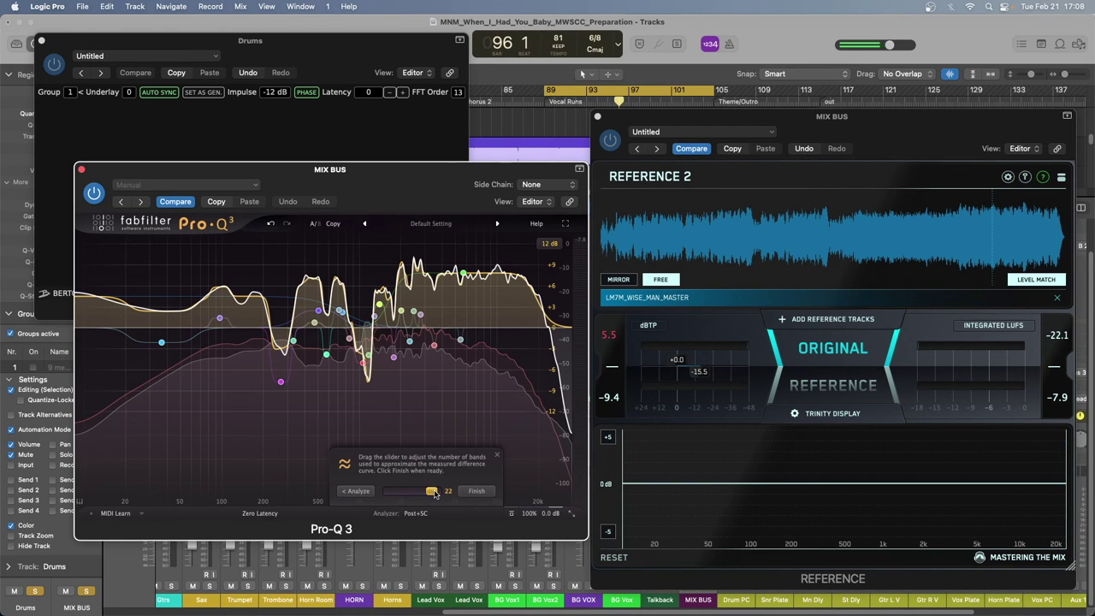
pyautogui.moveTo(434, 493); pyautogui.dragTo(437, 495)
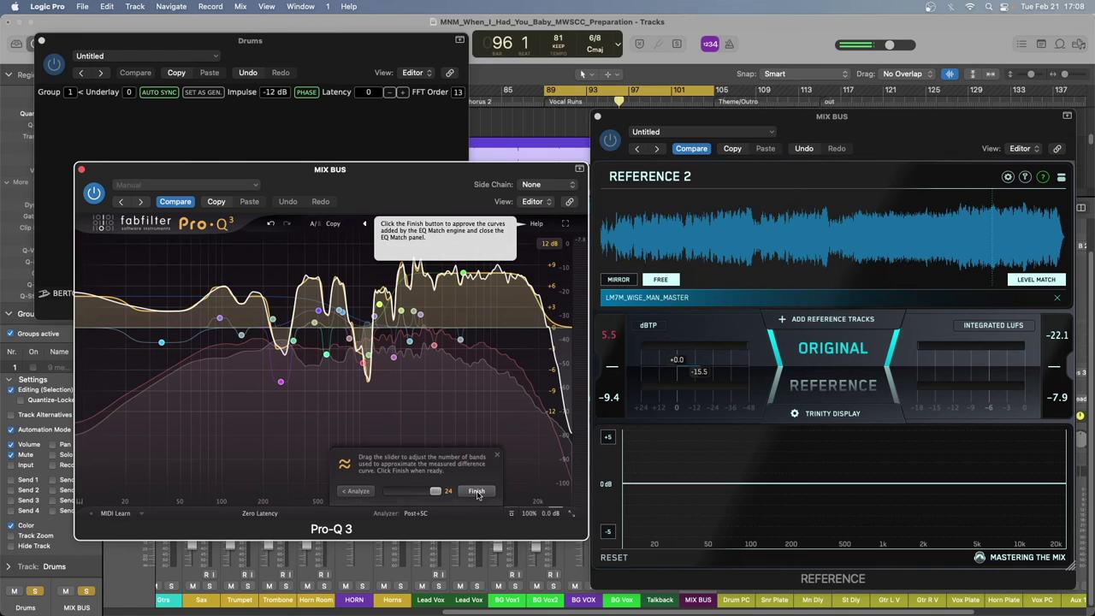
pyautogui.click(476, 492)
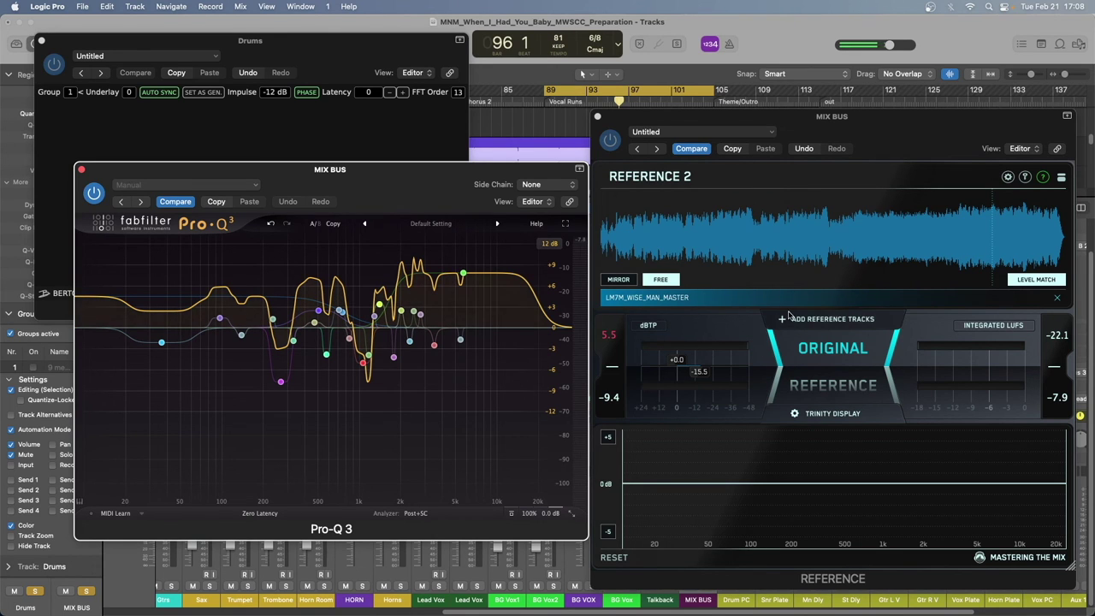
# Close the REFERENCE plug-in window and reposition the Pro-Q 3 window
pyautogui.click(623, 152)
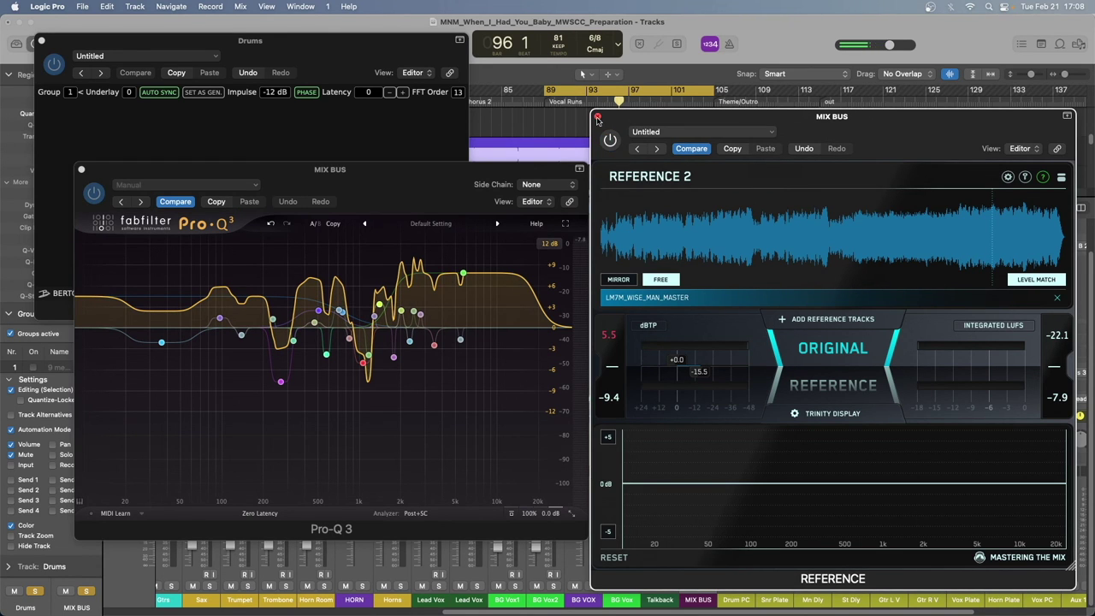
pyautogui.click(597, 116)
pyautogui.moveTo(411, 183)
pyautogui.mouseDown()
pyautogui.moveTo(698, 185)
pyautogui.moveTo(424, 192)
pyautogui.mouseUp()
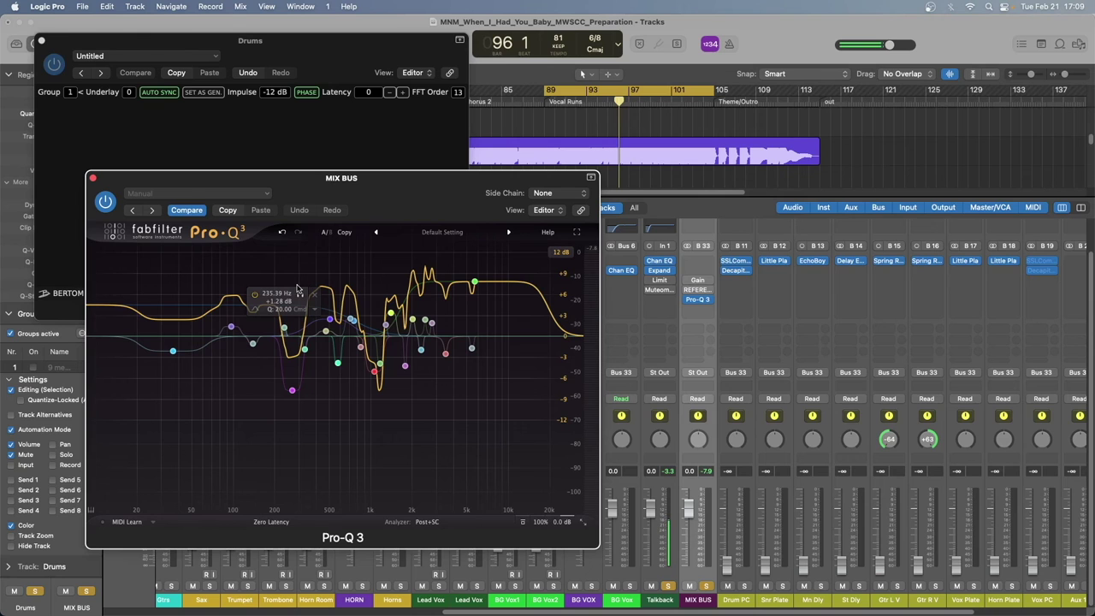
pyautogui.moveTo(306, 190); pyautogui.dragTo(317, 180)
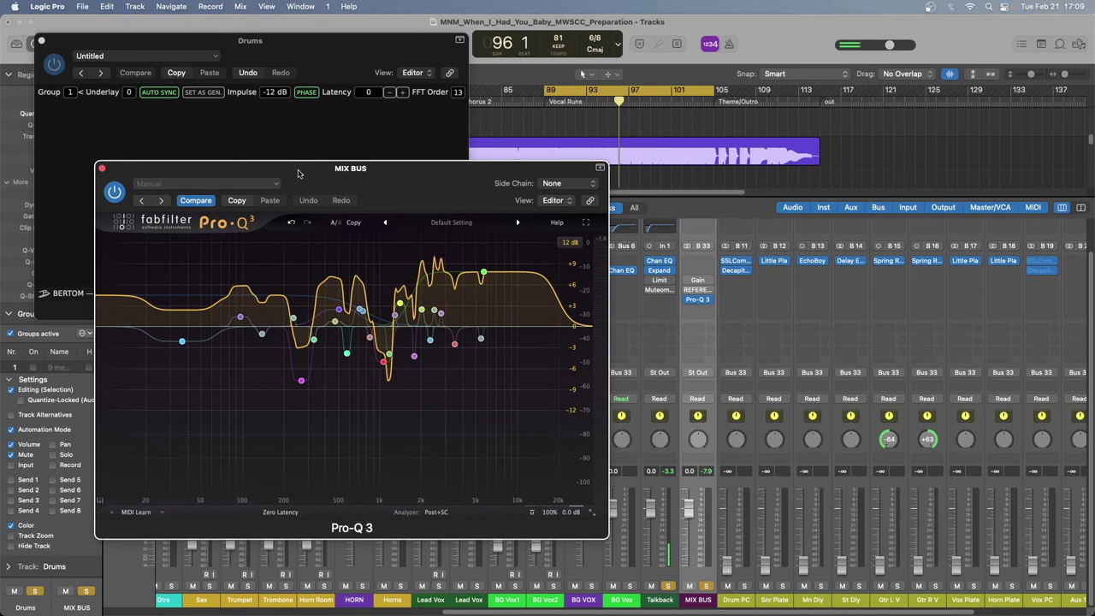
# Play the mix while toggling Pro-Q 3's bypass to compare the matched curve with the unprocessed sound, and stop playback
pyautogui.press('space')
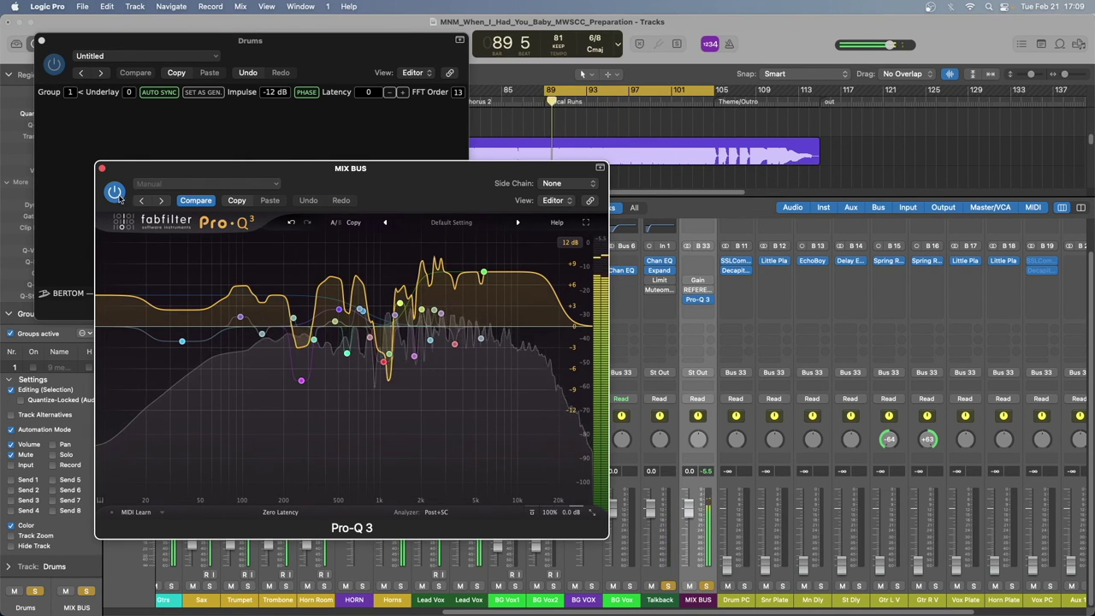
pyautogui.click(114, 192)
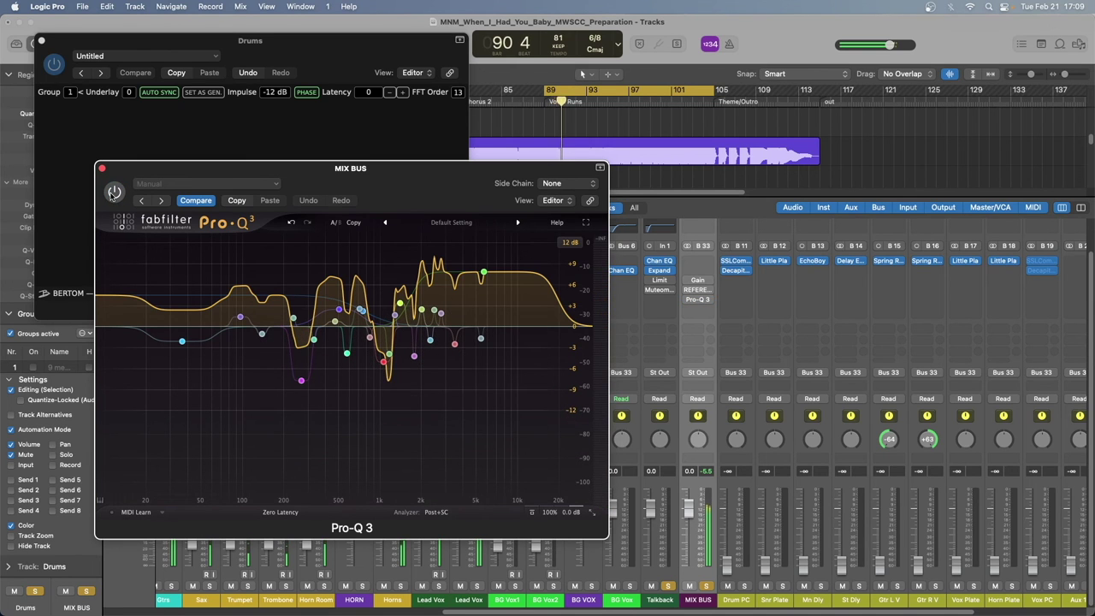
pyautogui.click(114, 192)
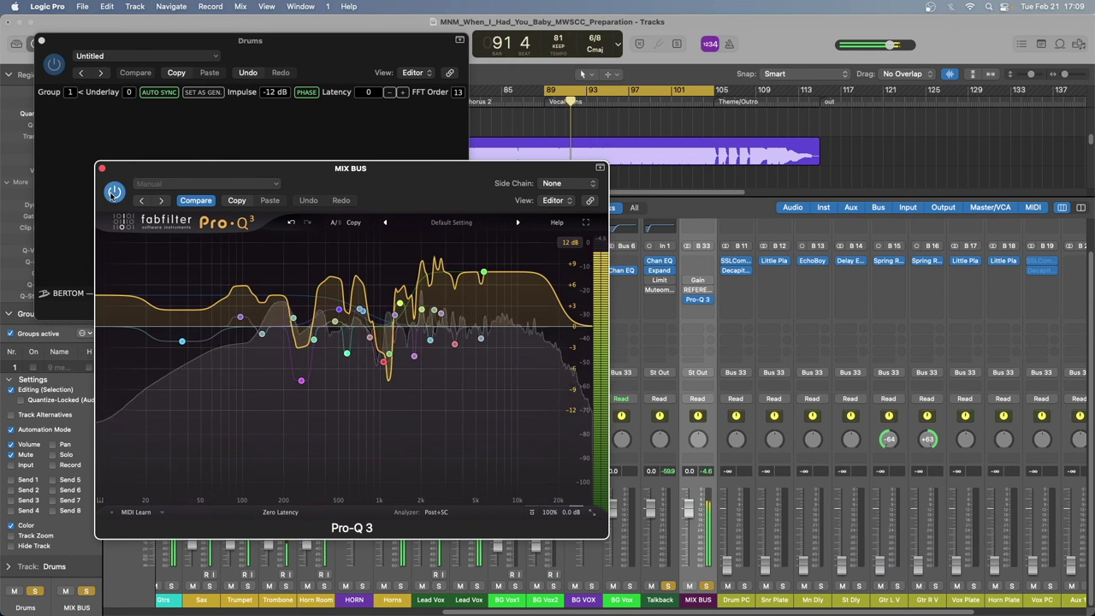
pyautogui.click(114, 193)
pyautogui.click(114, 193)
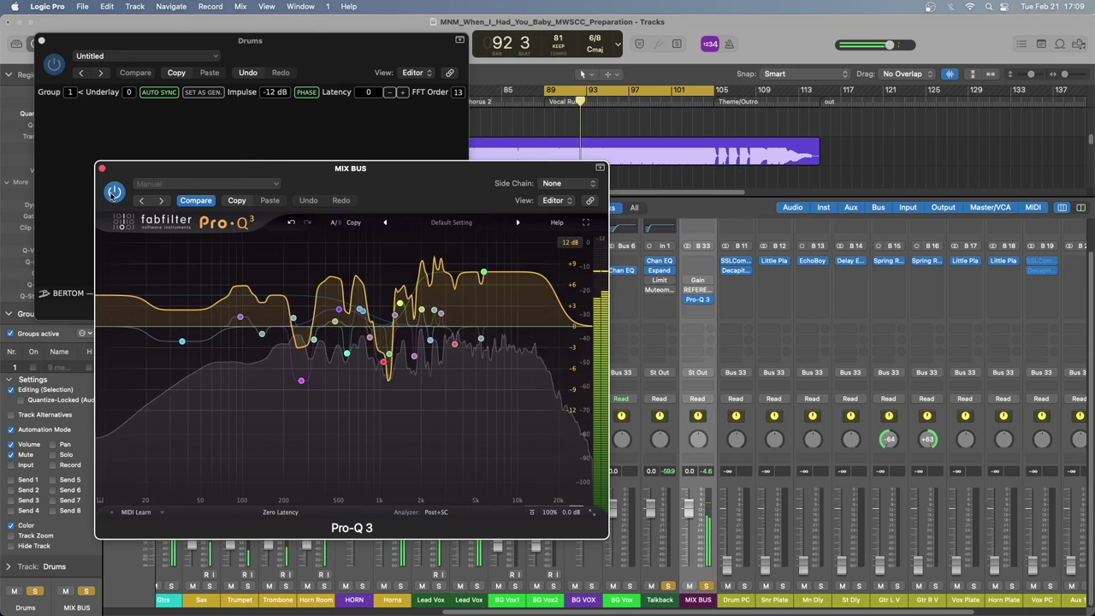
pyautogui.press('space')
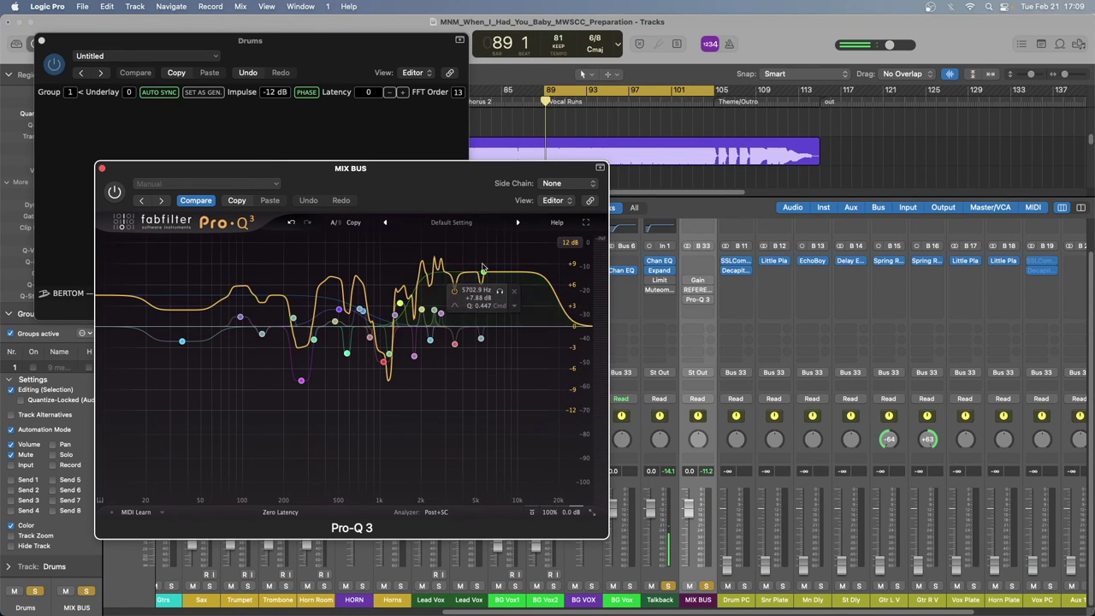
# Lower the broad high-frequency bell to about +3 dB, and reload Default Setting to clear all bands from Pro-Q 3
pyautogui.moveTo(484, 274); pyautogui.dragTo(477, 305)
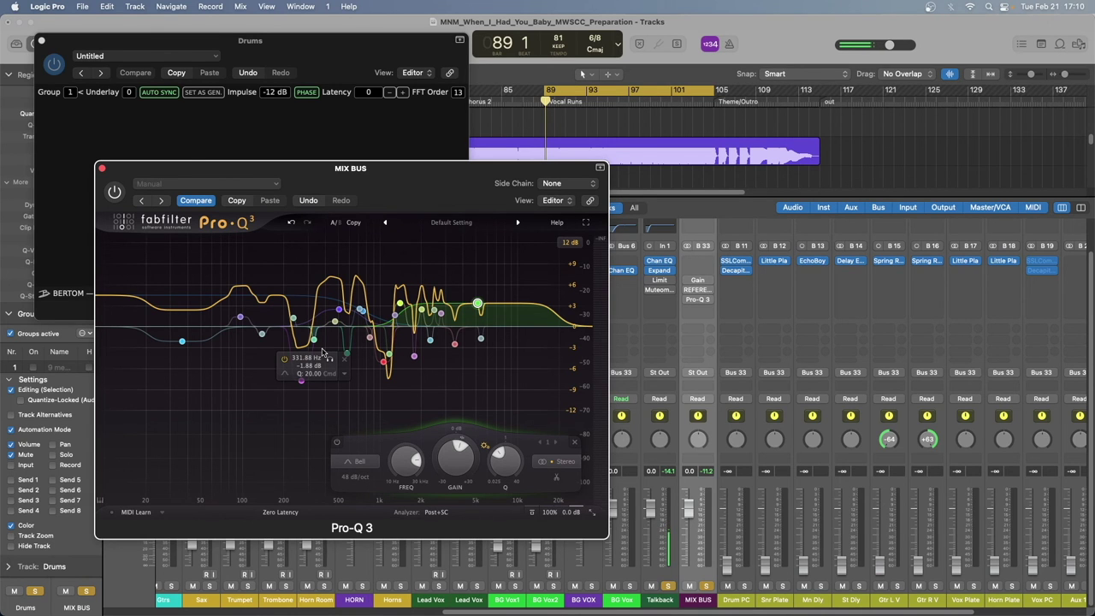
pyautogui.moveTo(376, 169); pyautogui.dragTo(772, 178)
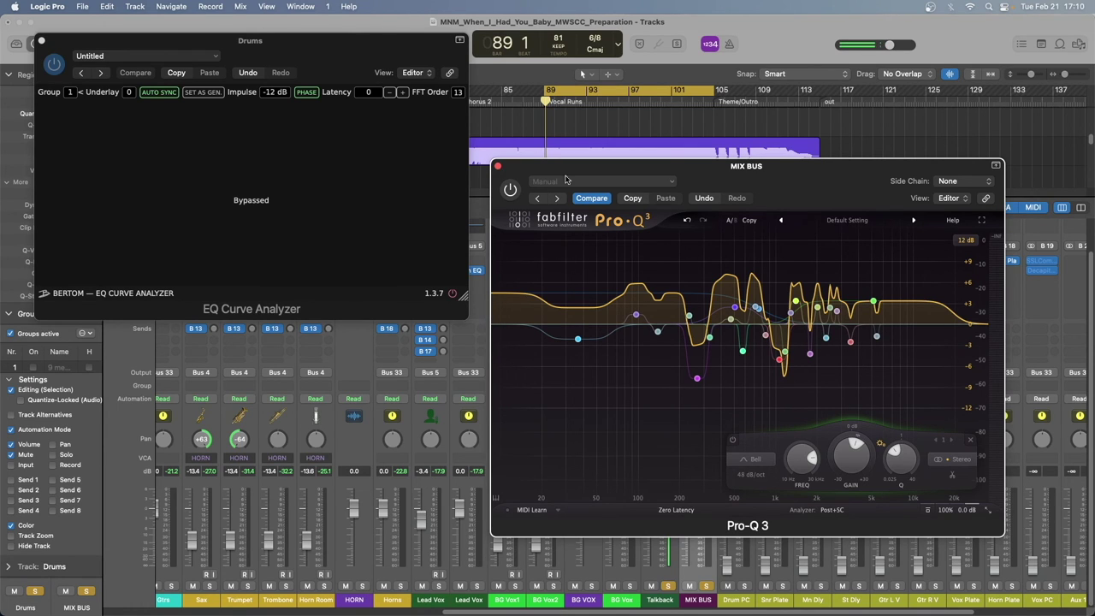
pyautogui.click(840, 222)
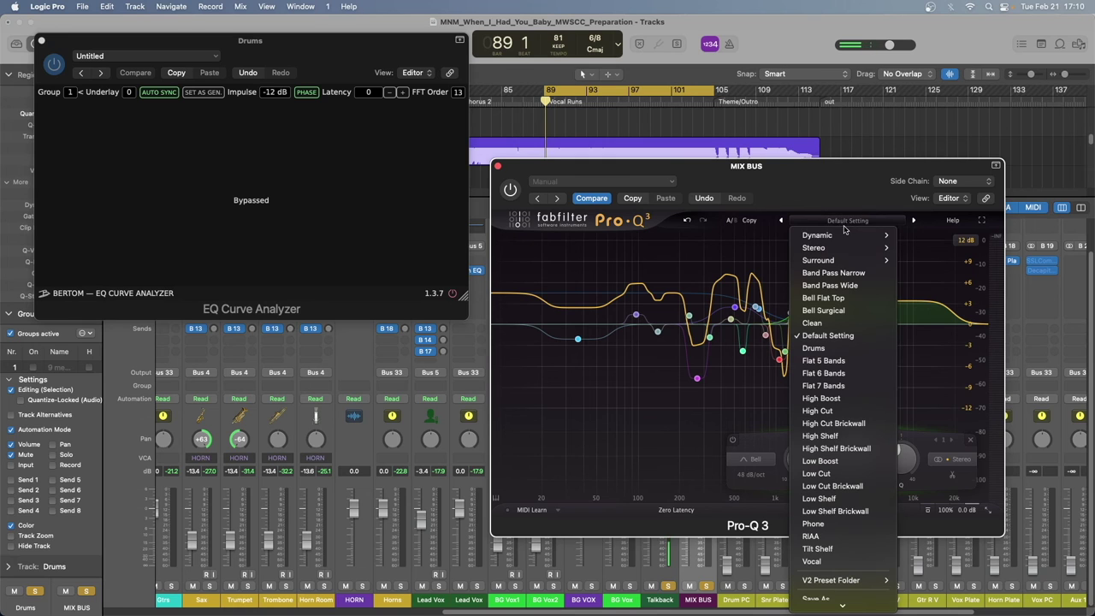
pyautogui.click(825, 335)
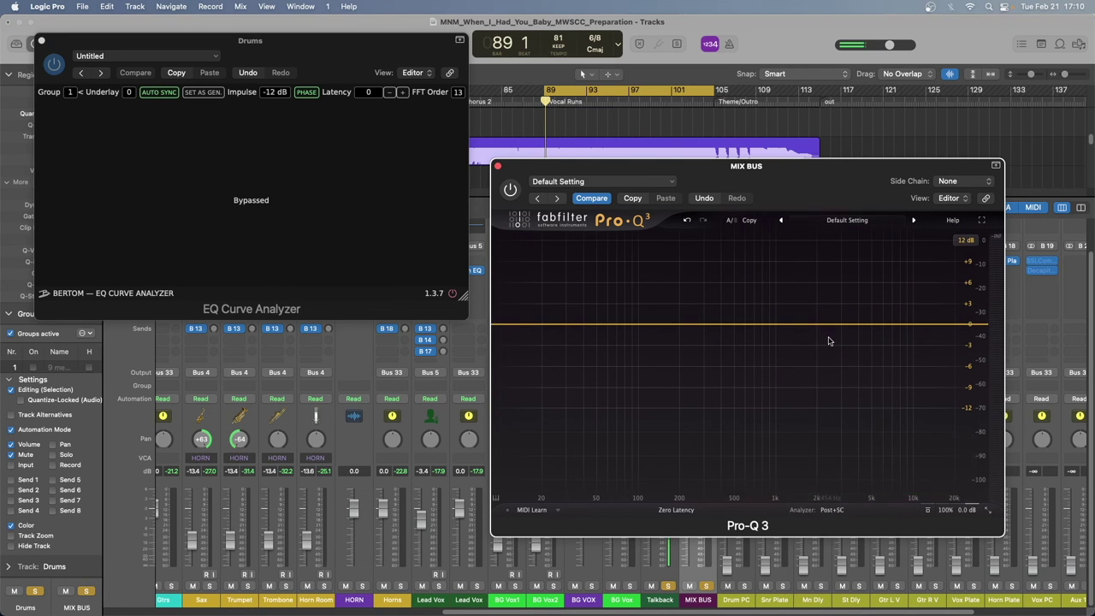
# Add a bell band to the cleared Pro-Q 3, set it to Mid, and boost it about 0.7 dB around 845 Hz
pyautogui.moveTo(758, 183); pyautogui.dragTo(542, 167)
pyautogui.click(547, 309)
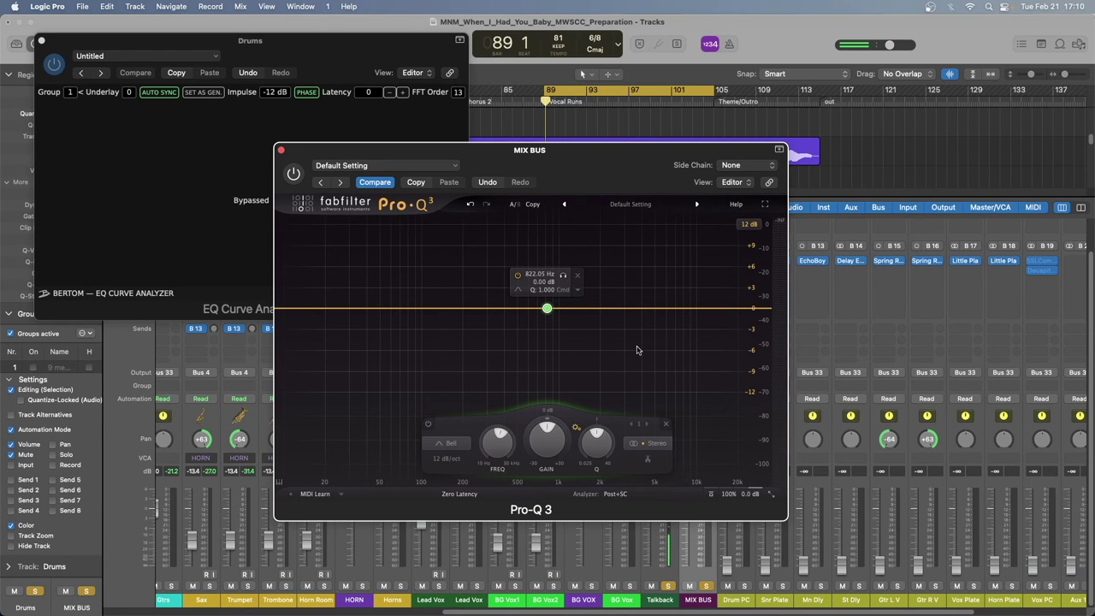
pyautogui.click(652, 443)
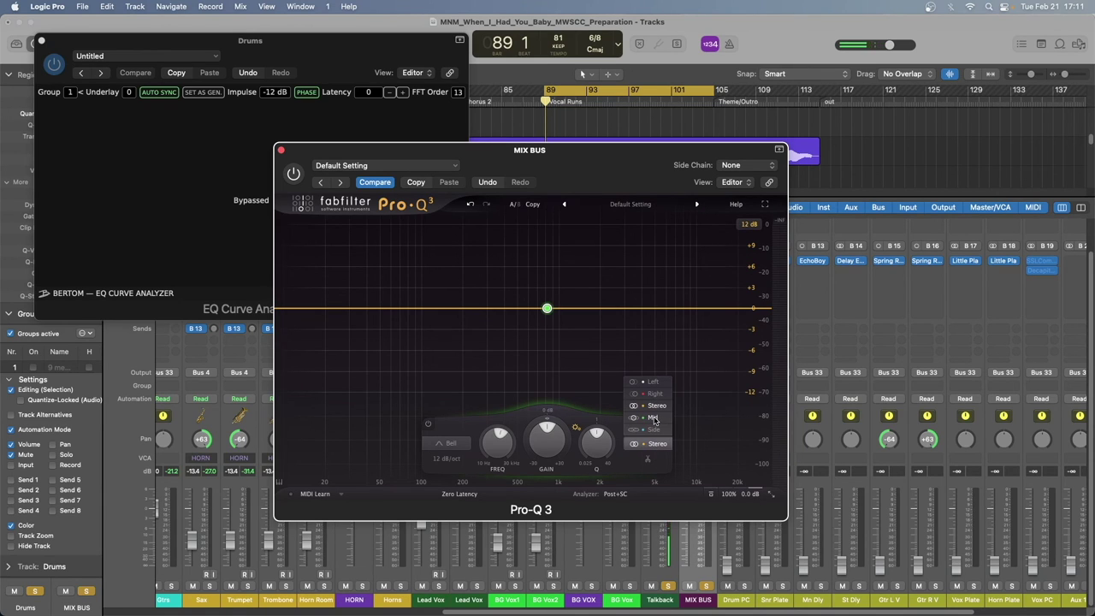
pyautogui.click(654, 419)
pyautogui.moveTo(547, 308); pyautogui.dragTo(549, 304)
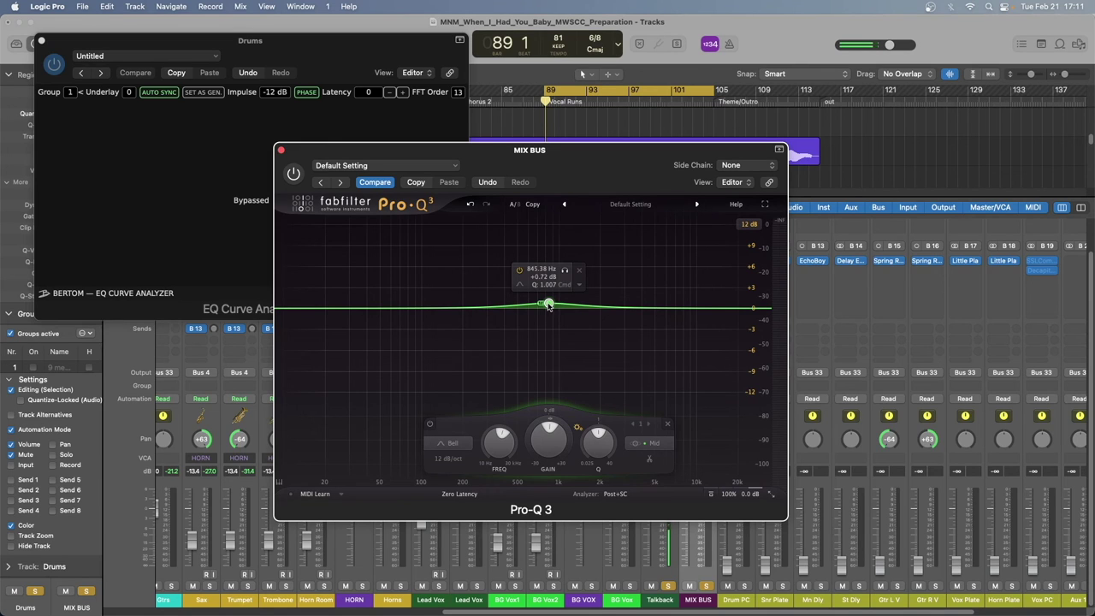
# Add a Side bell cutting about 0.3 dB near 3.3 kHz, and raise the Mid bell to about +2.5 dB near 950 Hz
pyautogui.click(624, 309)
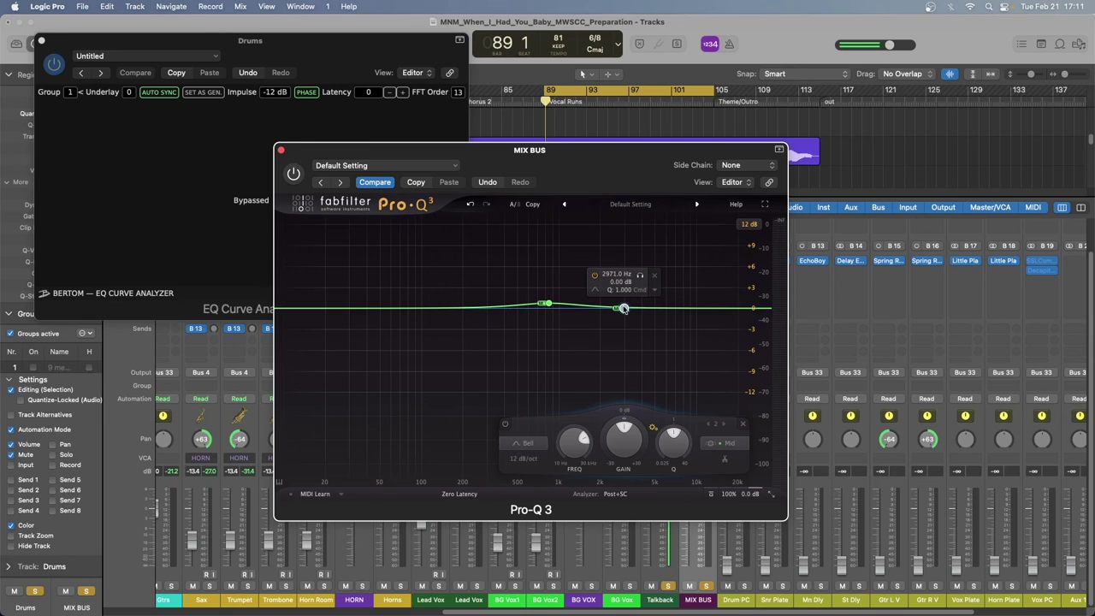
pyautogui.click(723, 442)
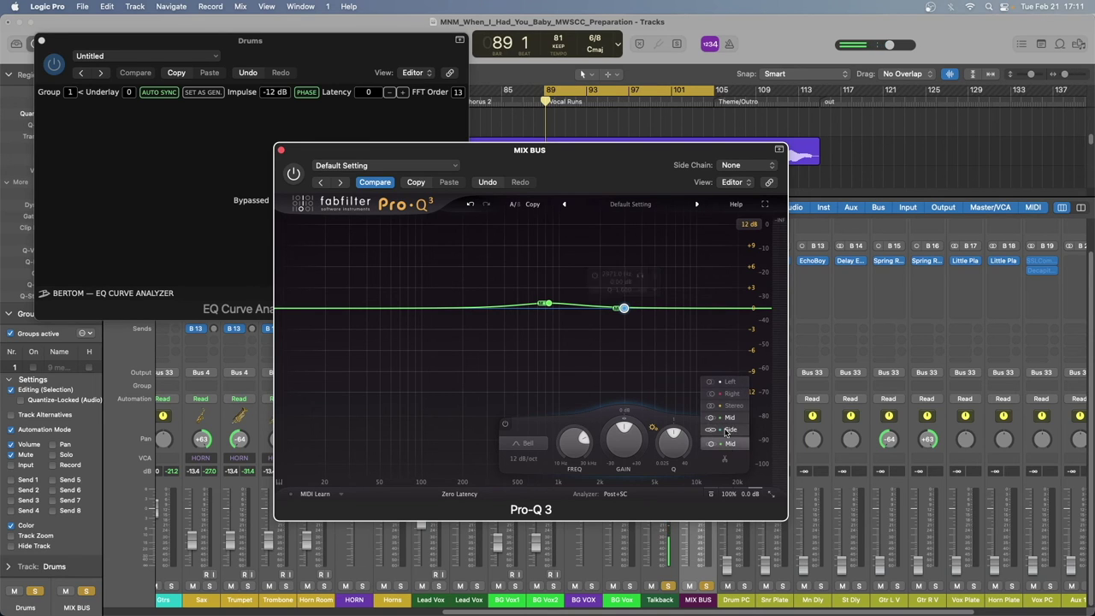
pyautogui.click(726, 428)
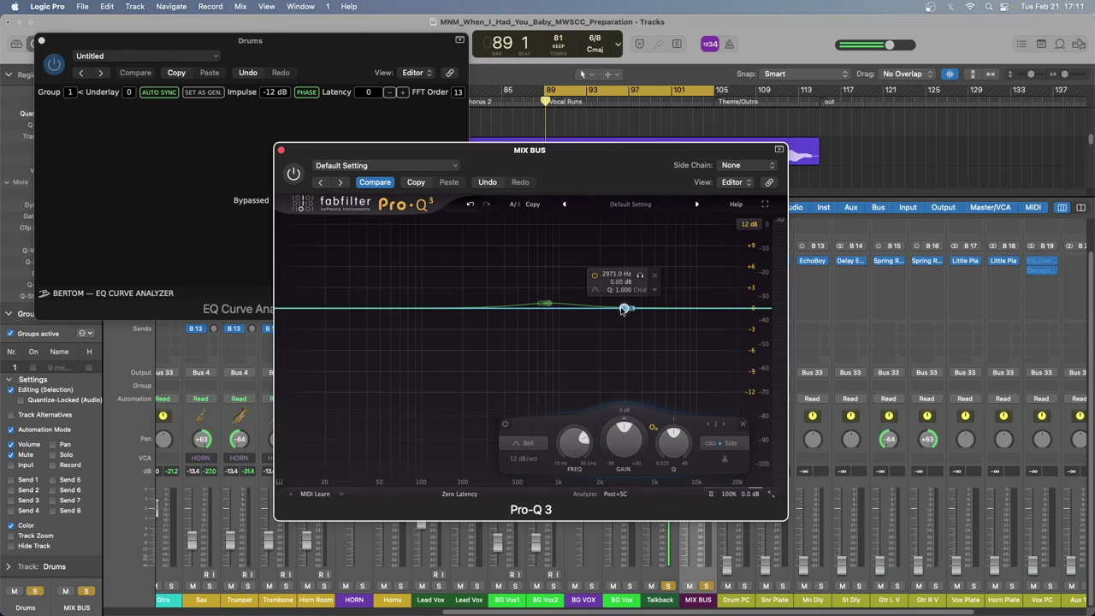
pyautogui.moveTo(623, 309); pyautogui.dragTo(631, 311)
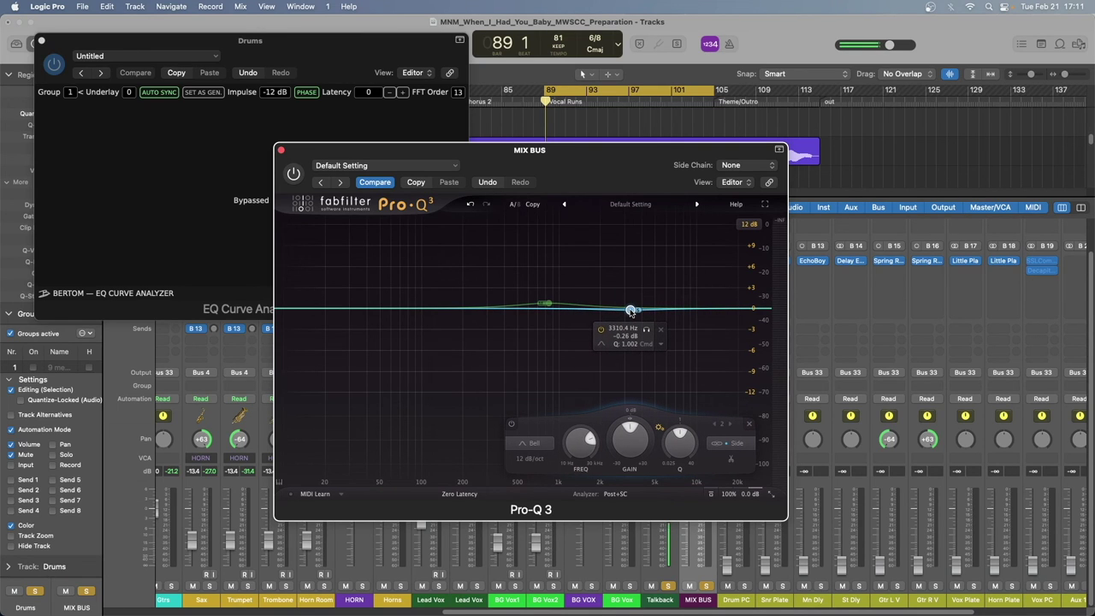
pyautogui.moveTo(545, 304); pyautogui.dragTo(549, 300)
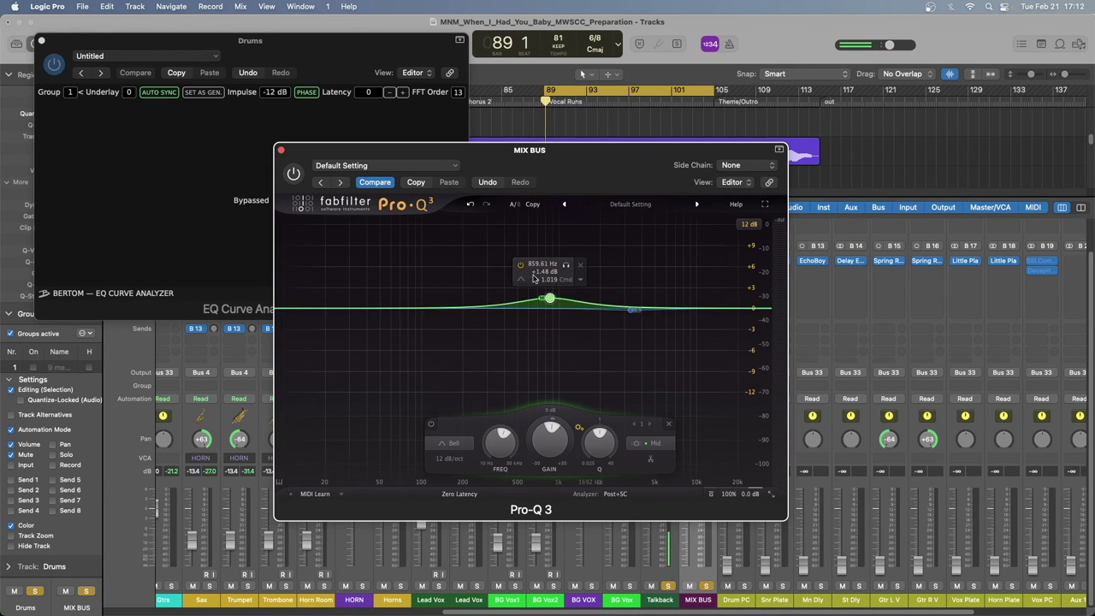
pyautogui.moveTo(549, 298); pyautogui.dragTo(555, 291)
# Move the Side band into the low end and change it to a 12 dB/oct Low Cut at about 60 Hz
pyautogui.moveTo(633, 317); pyautogui.dragTo(370, 309)
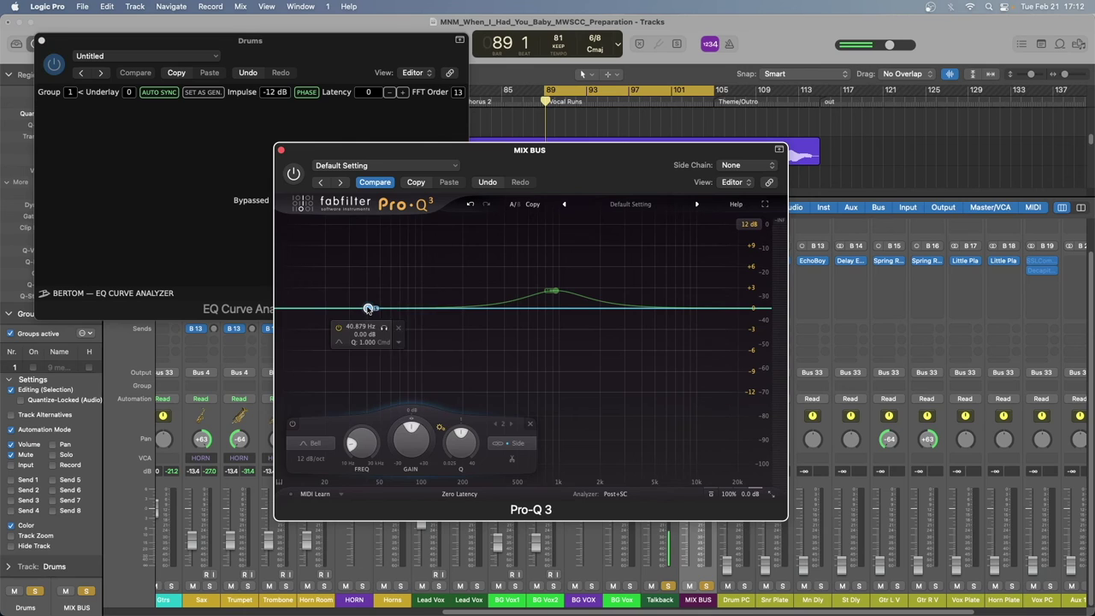
pyautogui.moveTo(368, 309); pyautogui.dragTo(367, 332)
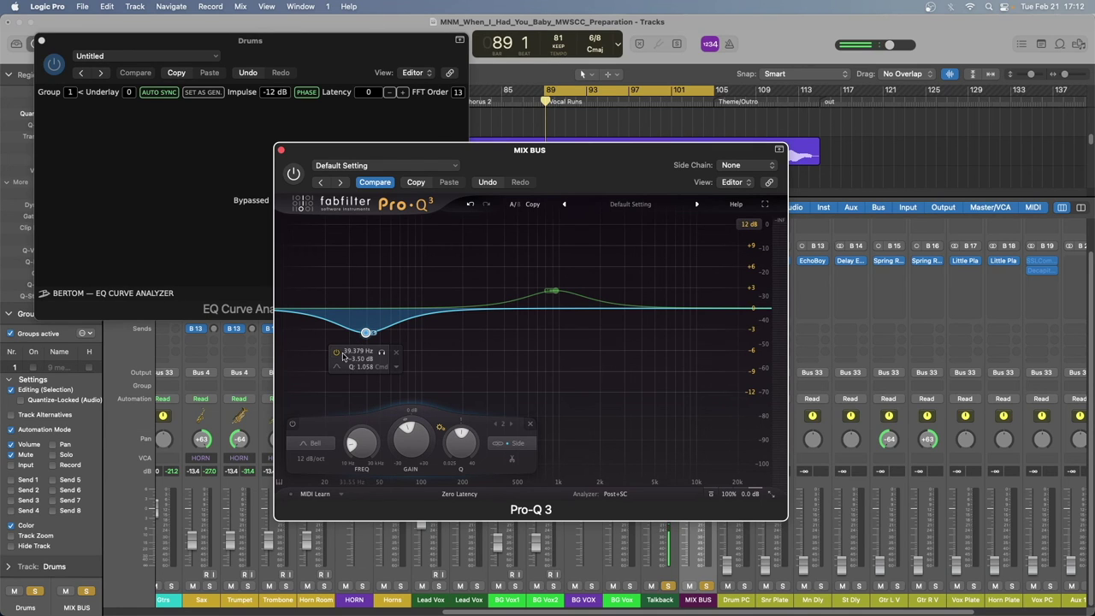
pyautogui.click(338, 367)
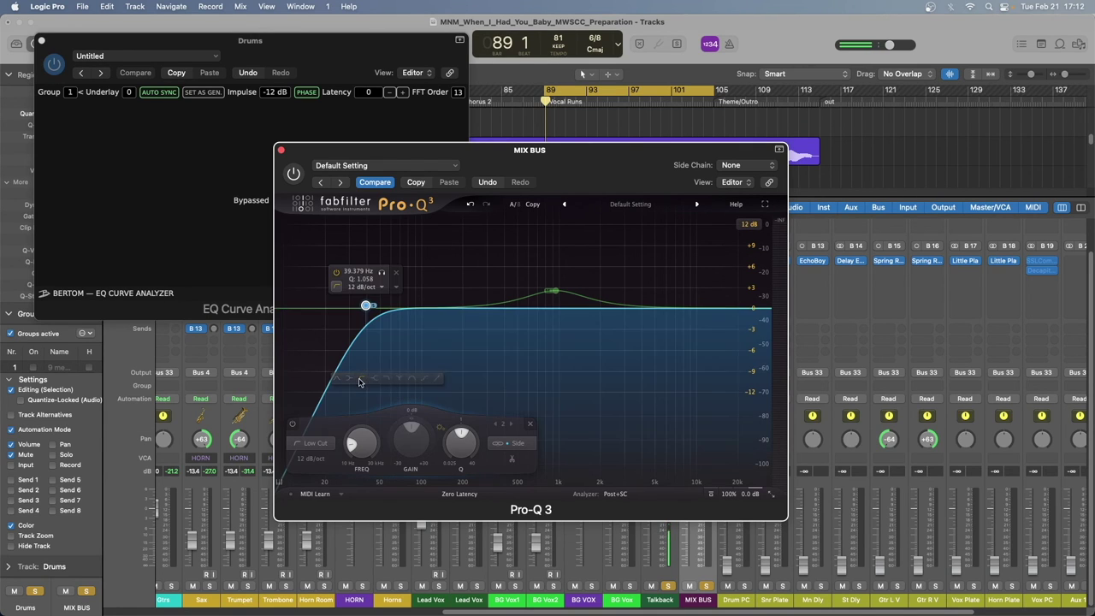
pyautogui.click(360, 379)
pyautogui.moveTo(363, 305); pyautogui.dragTo(387, 310)
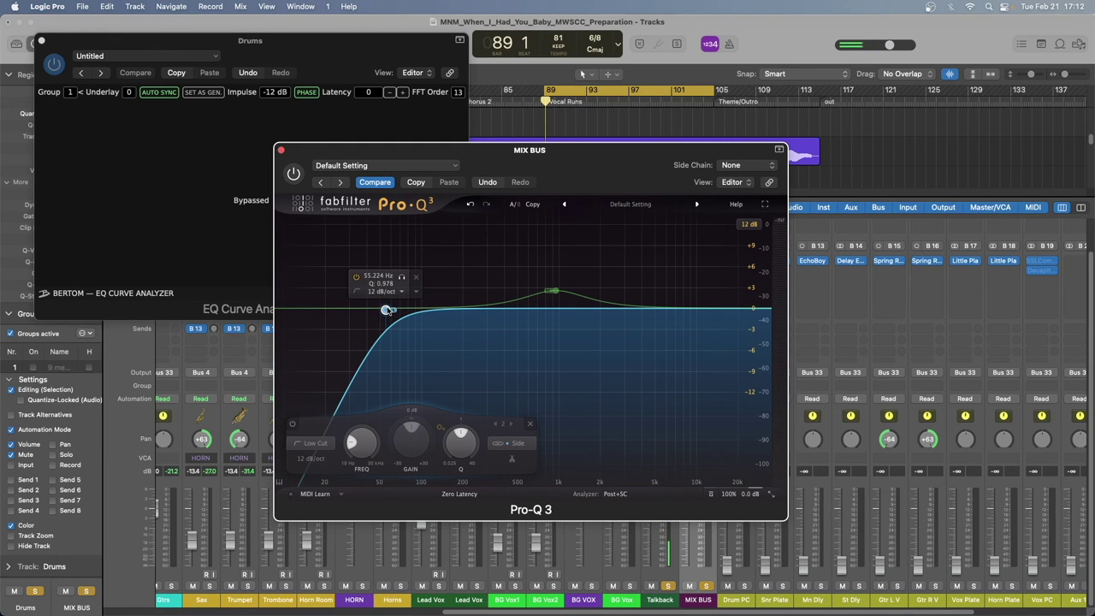
pyautogui.moveTo(387, 310); pyautogui.dragTo(393, 311)
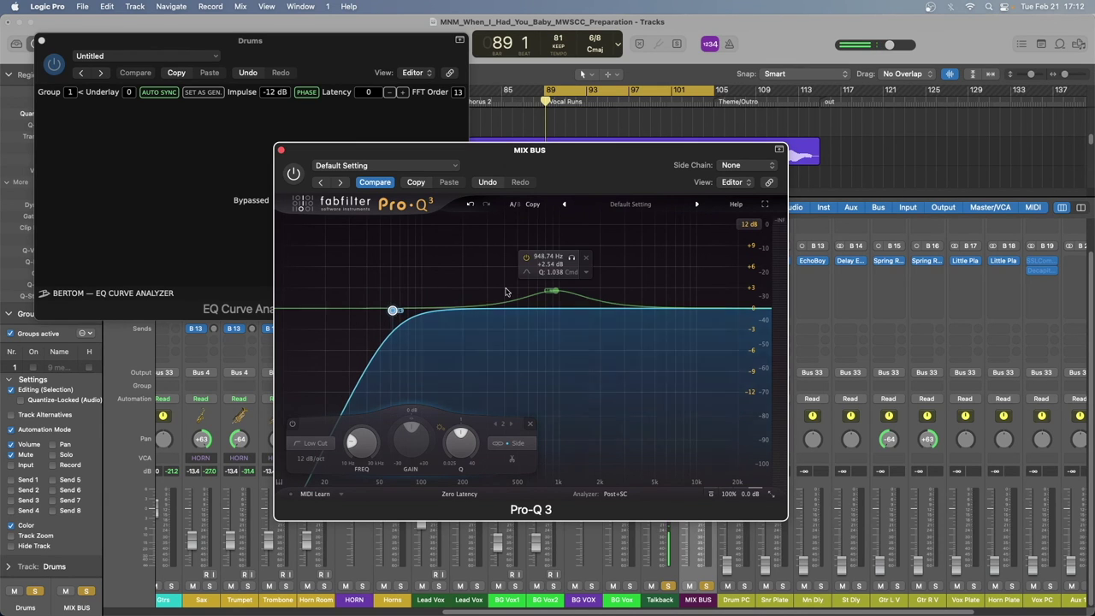
# Play the mix with Pro-Q 3 active while moving the Mid bell to a cut of about 2.6 dB near 1.1 kHz
pyautogui.moveTo(553, 292); pyautogui.dragTo(515, 282)
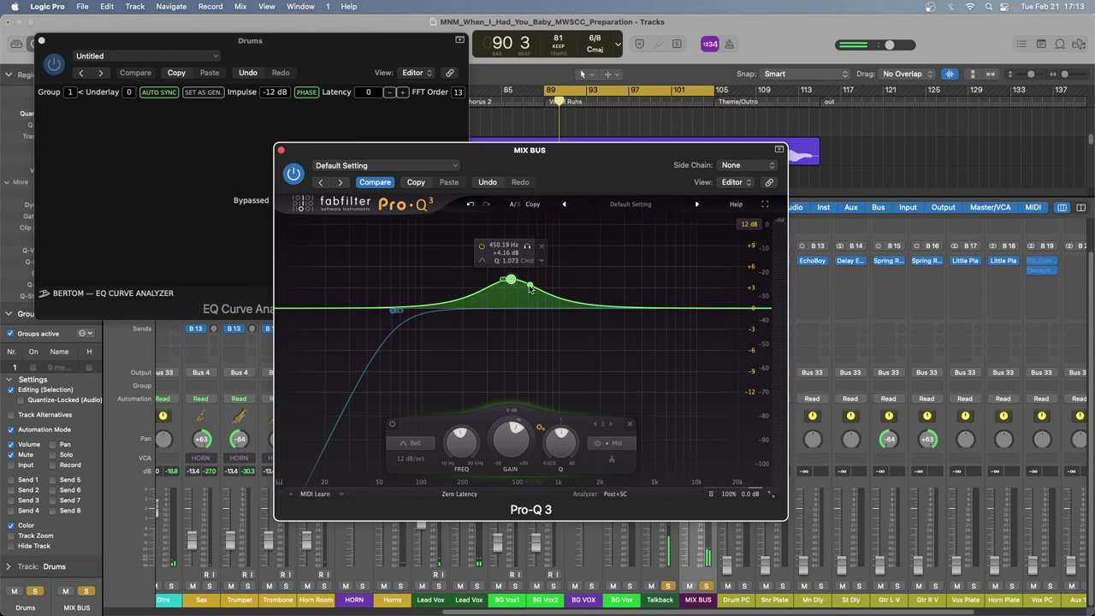
pyautogui.press('space')
pyautogui.moveTo(510, 280); pyautogui.dragTo(563, 327)
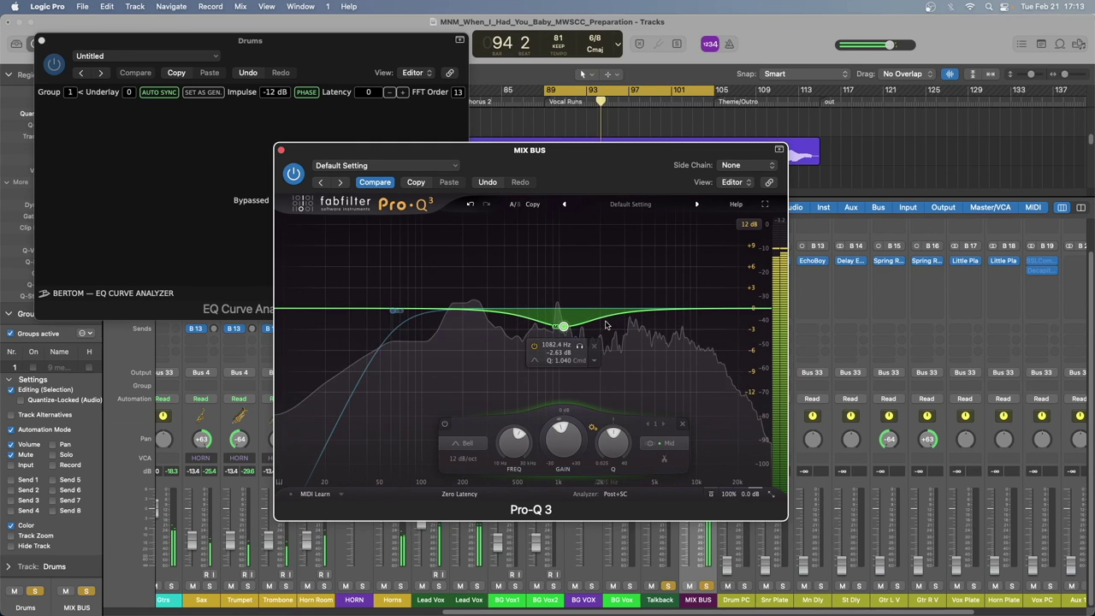
# Add a Mid bell boosting about 1.1 dB near 5 kHz and a Side bell boosting about 2.1 dB near 10.4 kHz
pyautogui.click(655, 301)
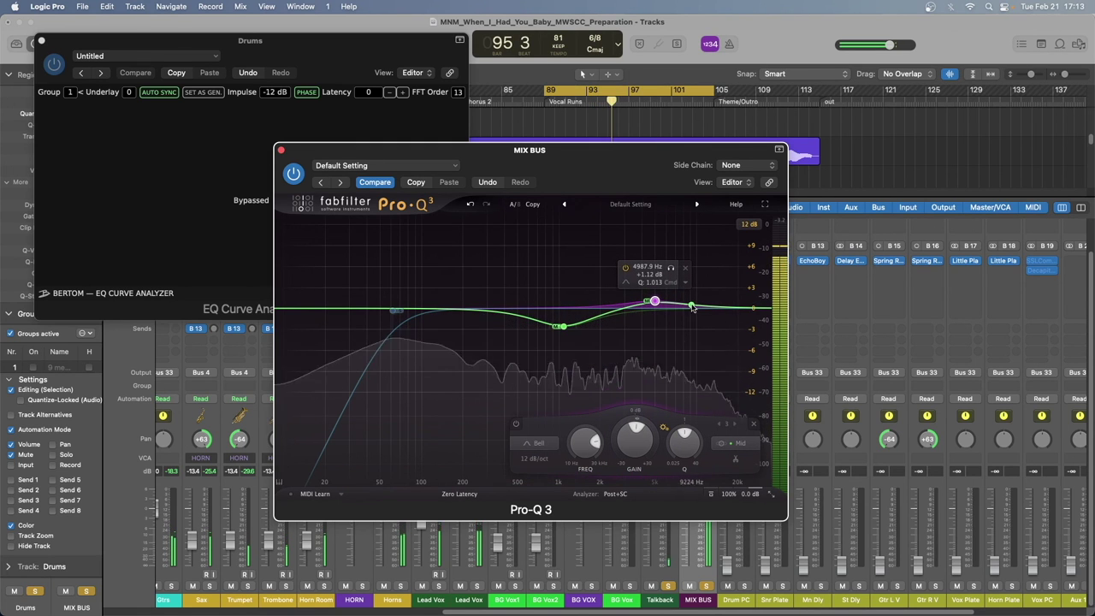
pyautogui.moveTo(692, 306); pyautogui.dragTo(699, 295)
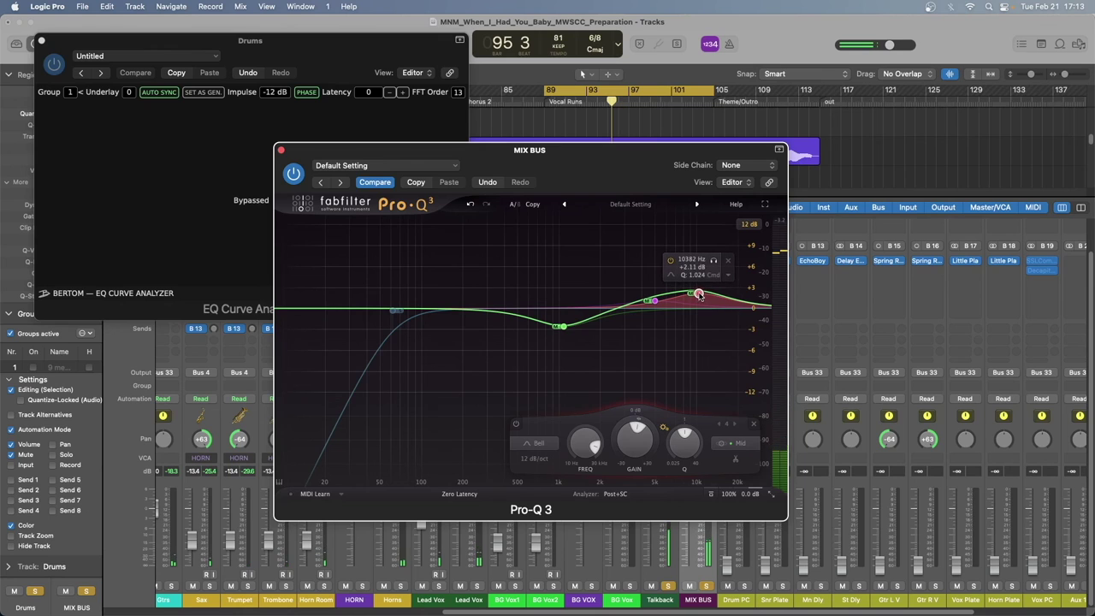
pyautogui.rightClick(699, 294)
pyautogui.click(741, 444)
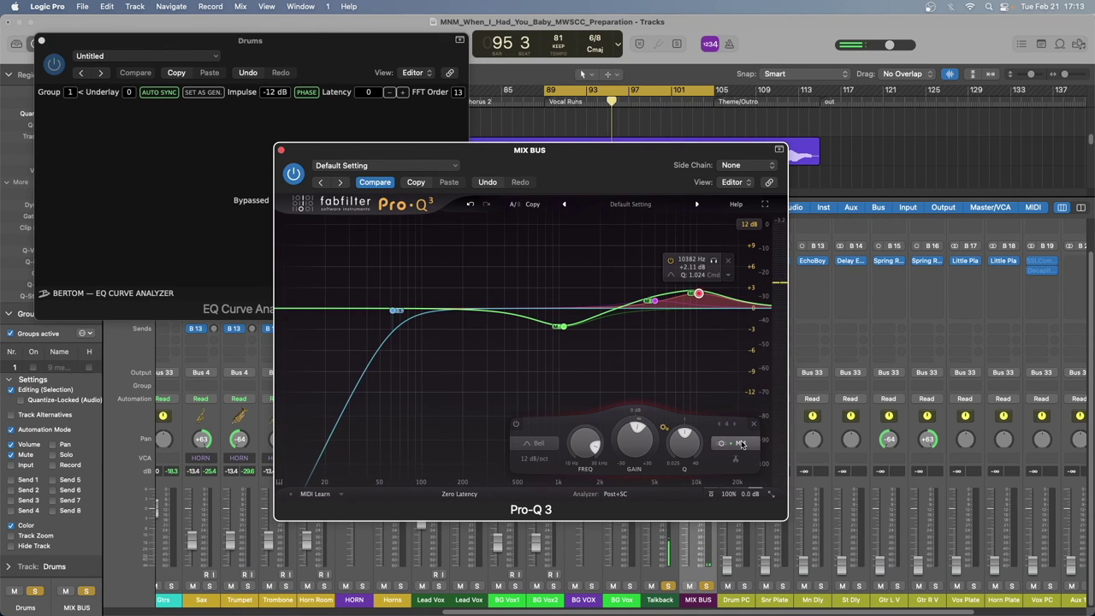
pyautogui.click(741, 430)
# Play the mix while moving the high Side bell to about +1.1 dB near 12.6 kHz, and stop playback
pyautogui.press('space')
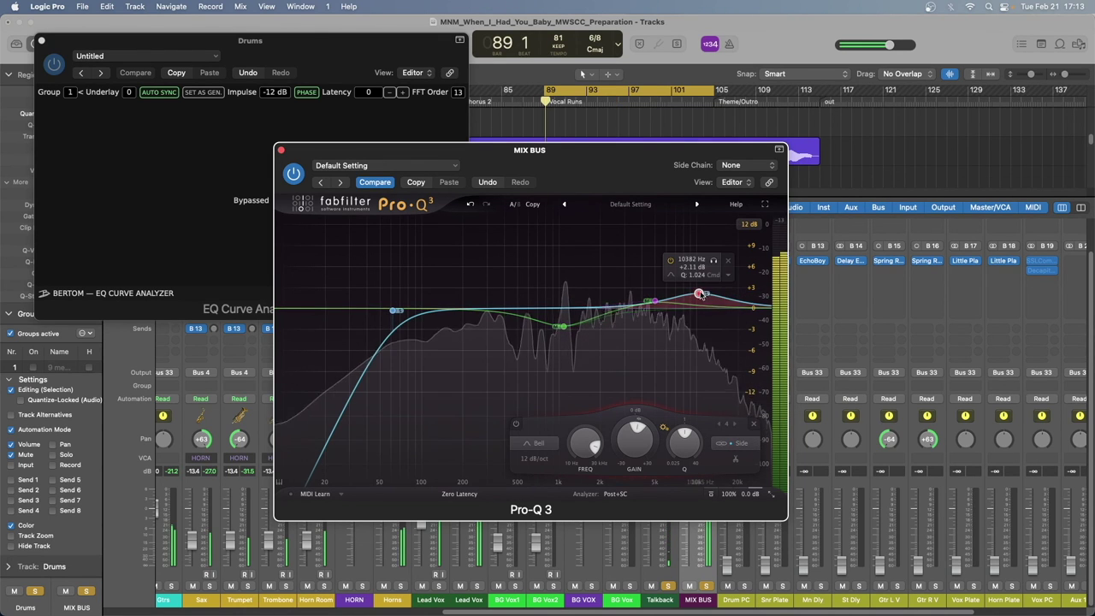
pyautogui.moveTo(699, 294)
pyautogui.mouseDown()
pyautogui.moveTo(717, 233)
pyautogui.moveTo(659, 224)
pyautogui.moveTo(717, 225)
pyautogui.moveTo(712, 302)
pyautogui.mouseUp()
pyautogui.press('space')
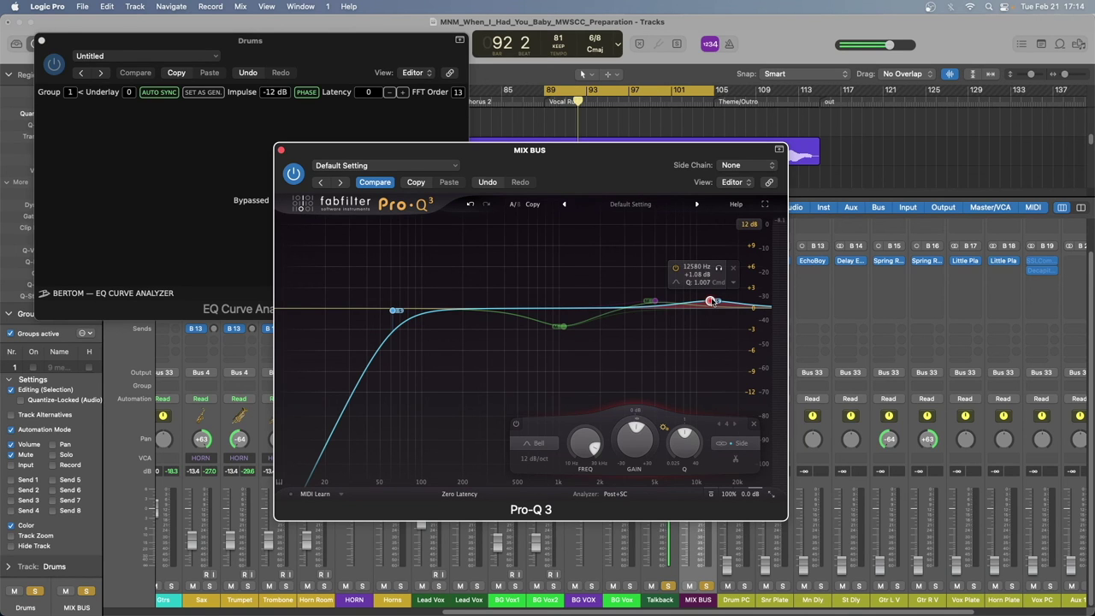
# Close the mix bus Pro-Q 3 window and reopen the plug-in from its insert slot
pyautogui.moveTo(302, 158); pyautogui.dragTo(461, 156)
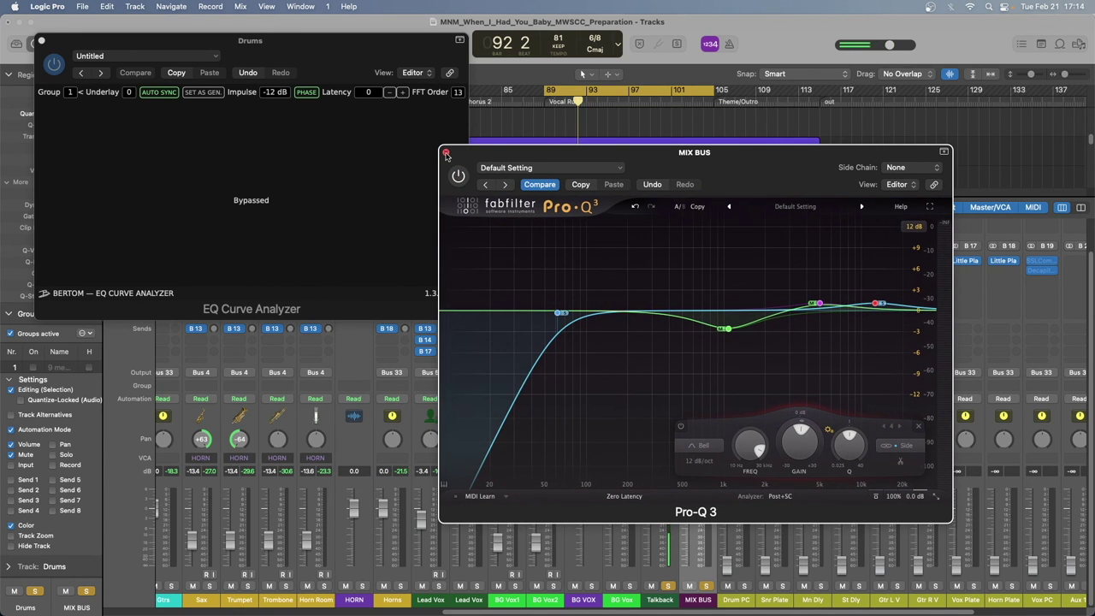
pyautogui.click(446, 154)
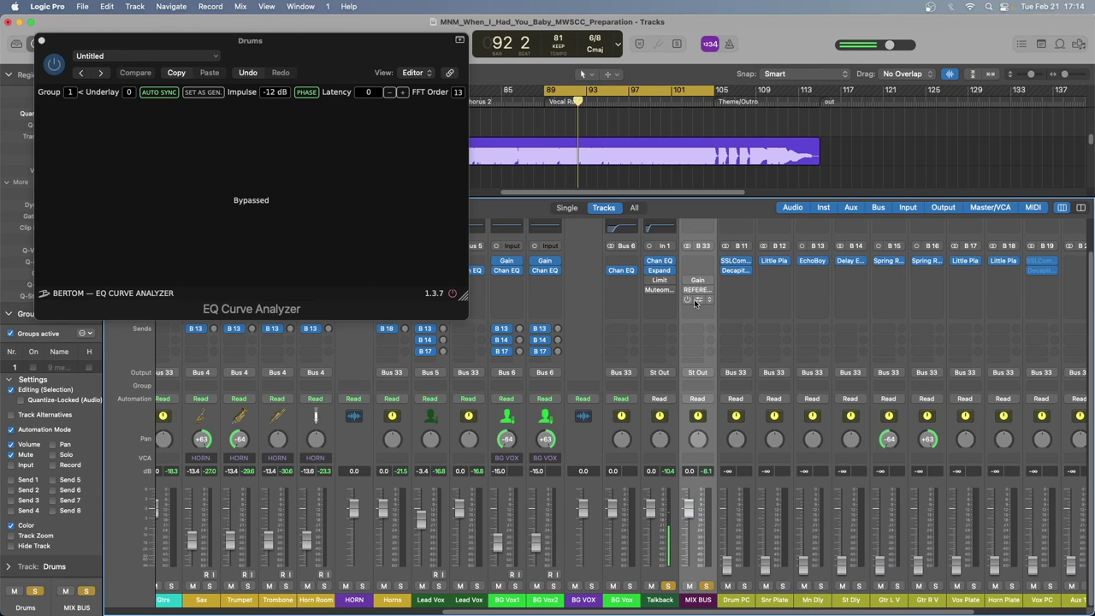
pyautogui.click(697, 299)
pyautogui.moveTo(644, 183); pyautogui.dragTo(555, 171)
# Add a bell band in the low mids, set its stereo placement to Left, and boost it about 9 dB near 139 Hz
pyautogui.click(547, 302)
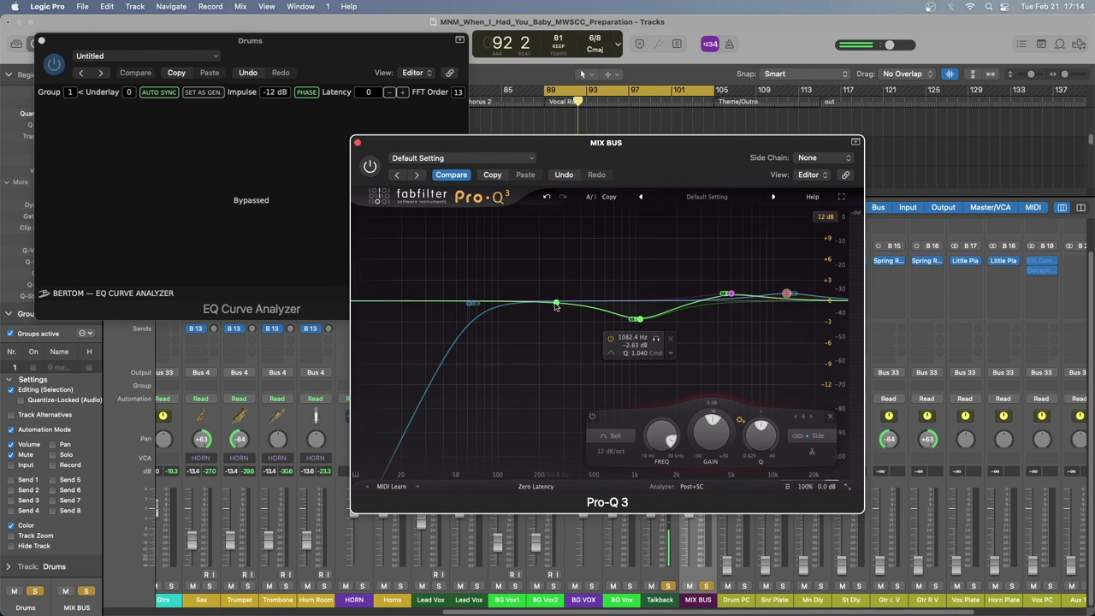
pyautogui.rightClick(547, 302)
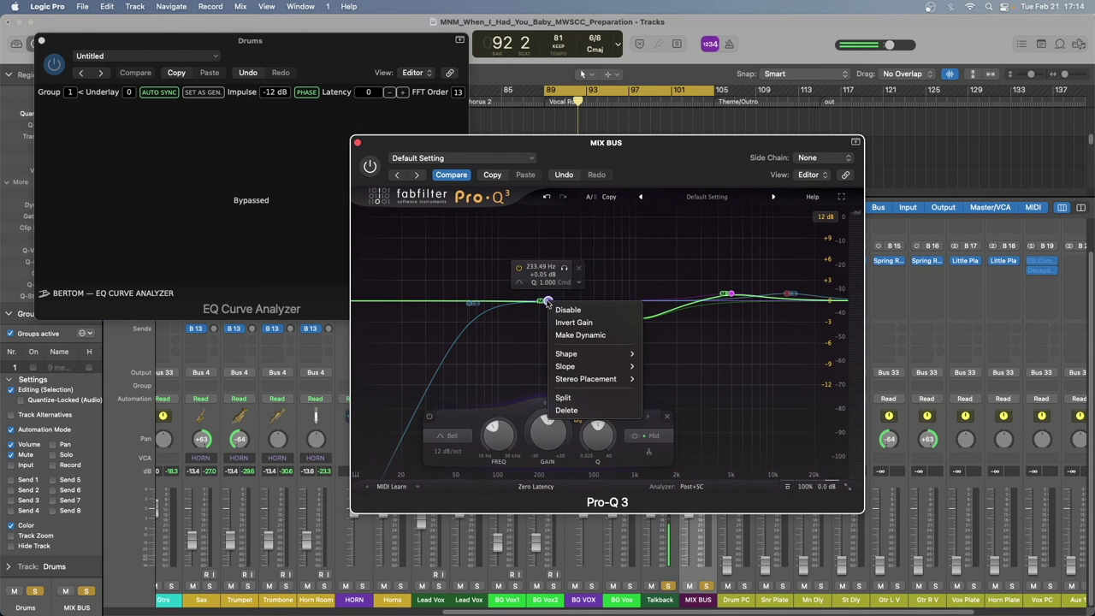
pyautogui.click(550, 305)
pyautogui.click(645, 437)
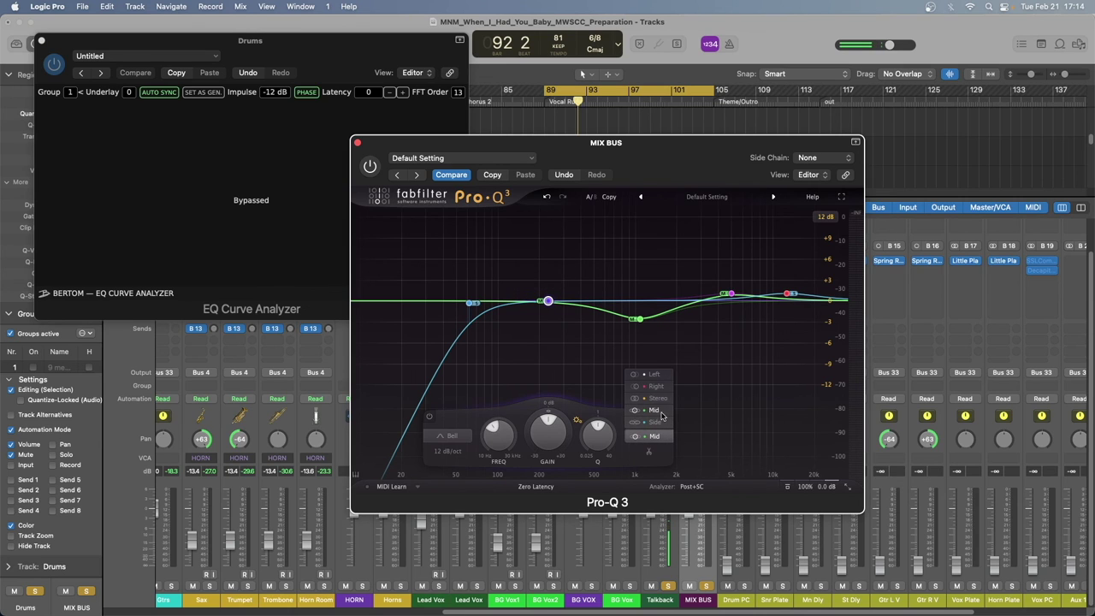
pyautogui.click(650, 374)
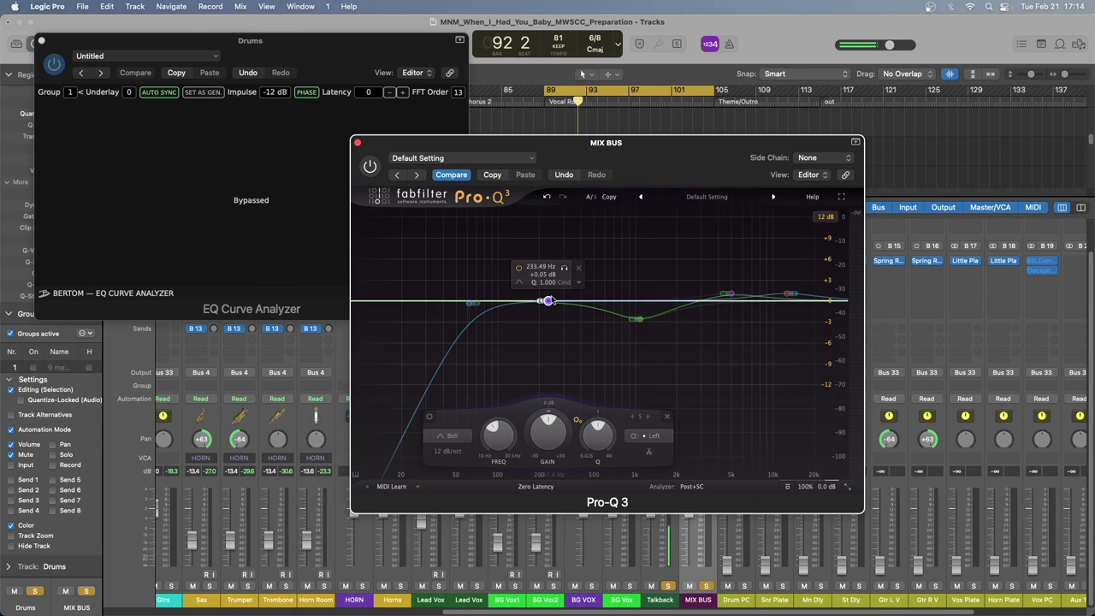
pyautogui.moveTo(547, 301); pyautogui.dragTo(516, 239)
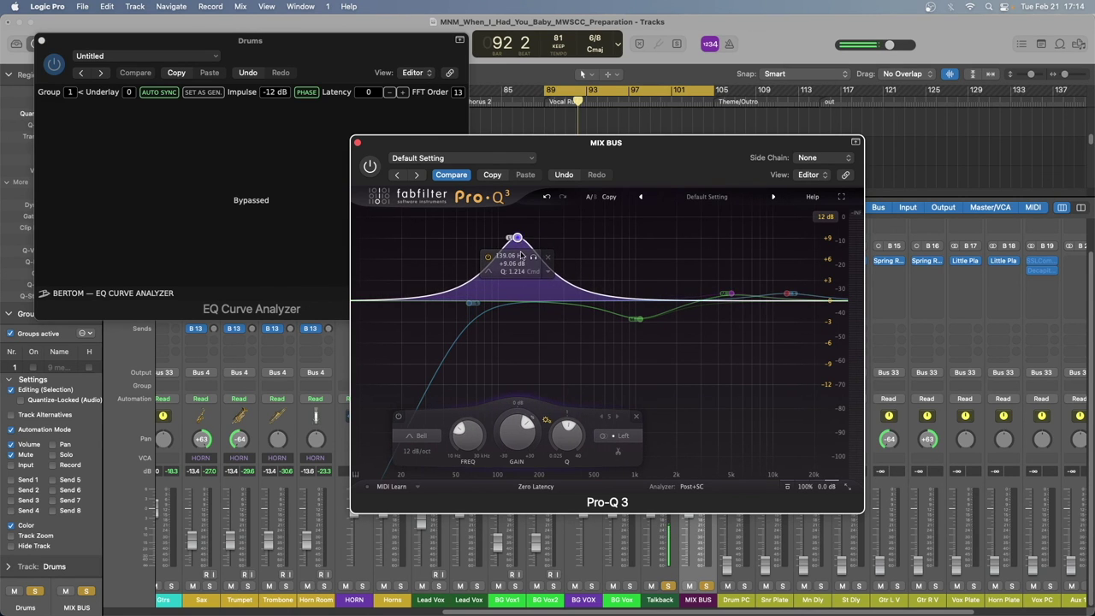
# Add another low bell, set its stereo placement to Right, and cut it about 10.5 dB near 135 Hz
pyautogui.click(545, 301)
pyautogui.click(650, 436)
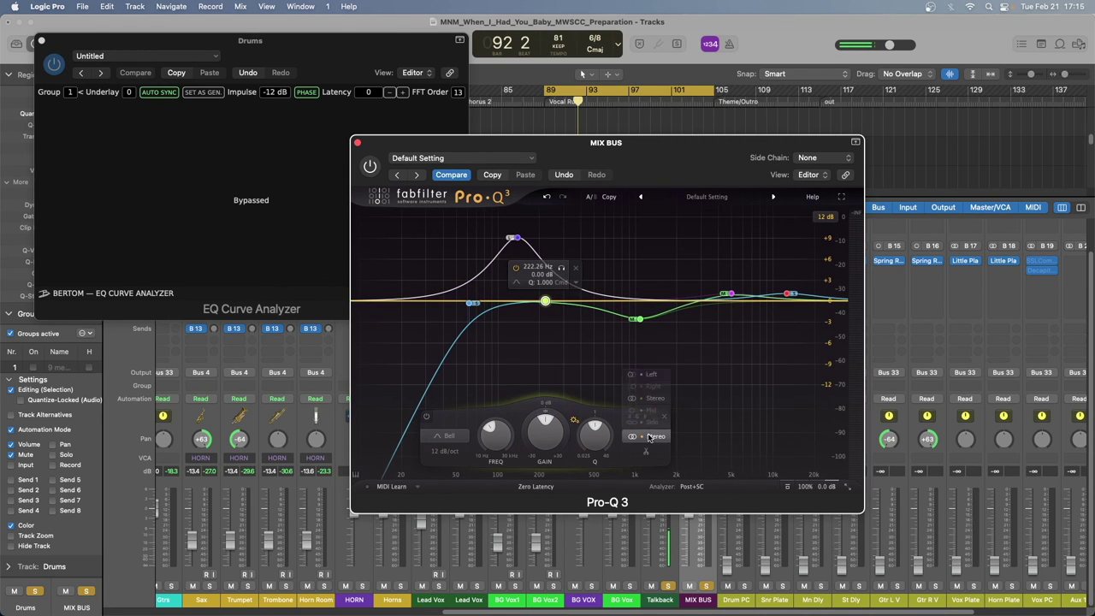
pyautogui.click(648, 386)
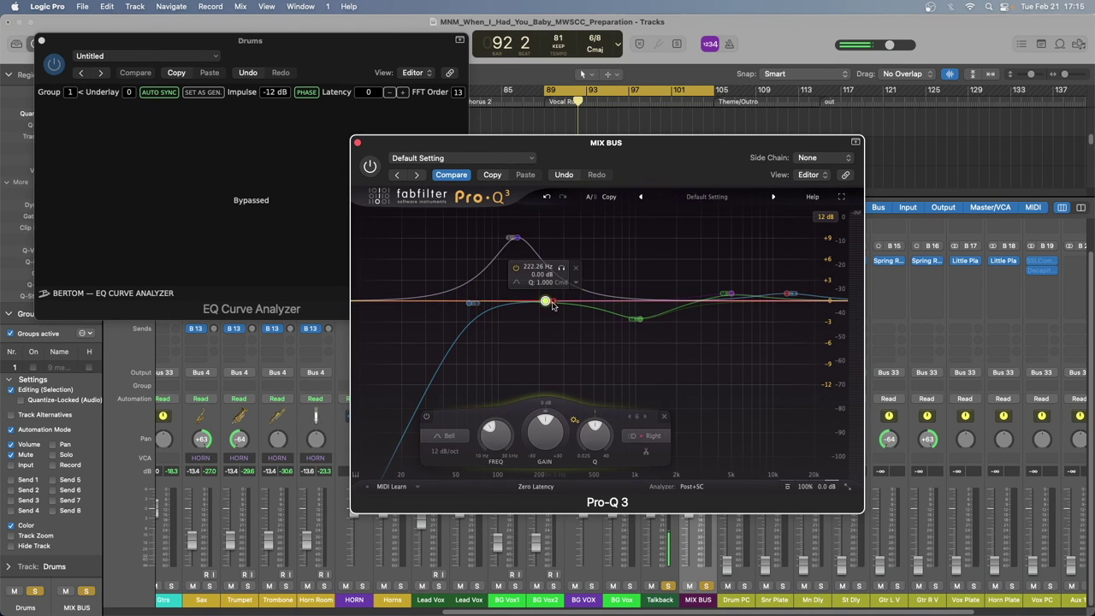
pyautogui.moveTo(546, 302); pyautogui.dragTo(515, 374)
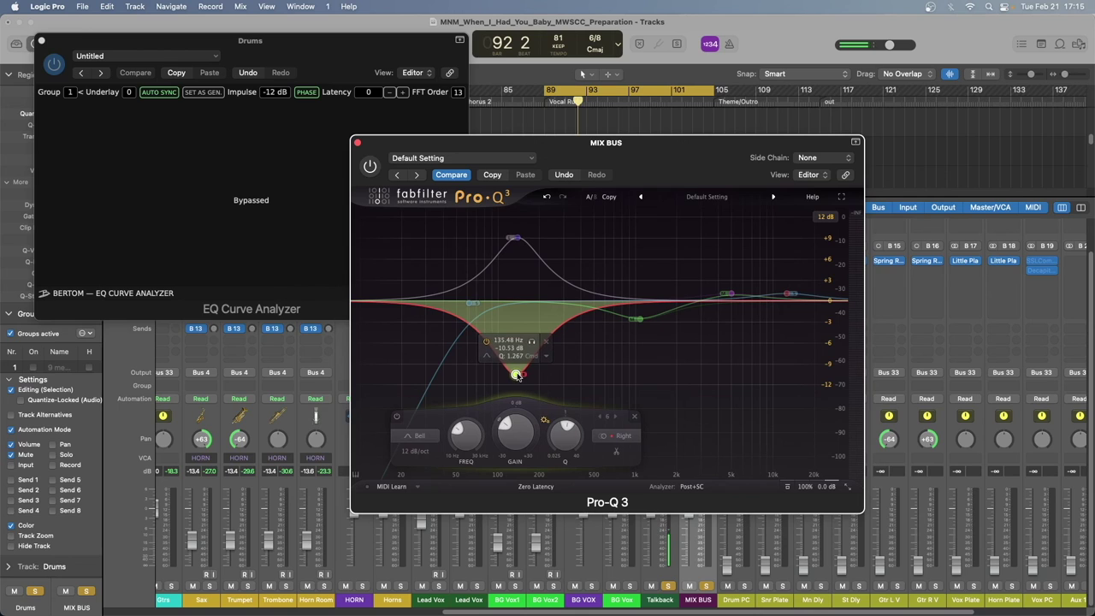
# Delete the Mid and Side bands, and align the Left bell with the Right one at about +9.1 dB near 134 Hz
pyautogui.moveTo(637, 320)
pyautogui.click(670, 341)
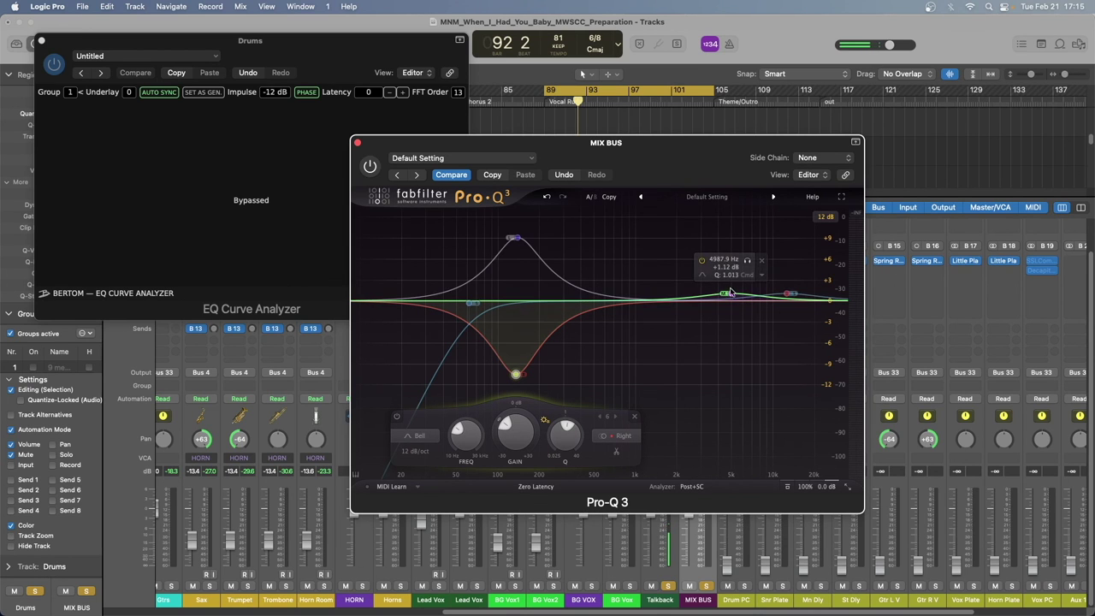
pyautogui.click(761, 263)
pyautogui.click(809, 260)
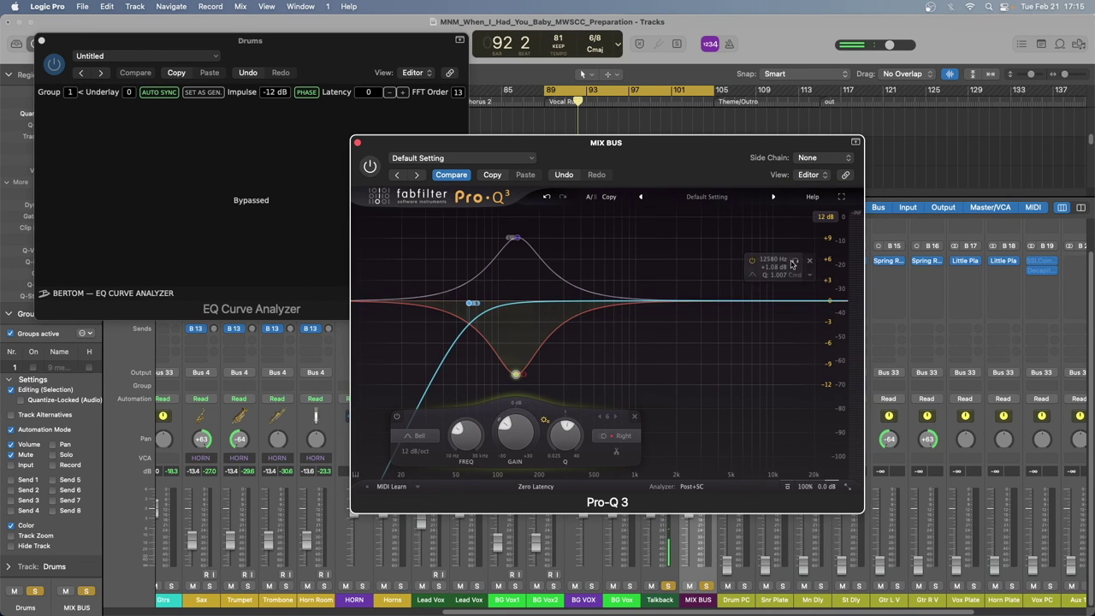
pyautogui.click(496, 272)
pyautogui.moveTo(519, 242)
pyautogui.moveTo(520, 242); pyautogui.dragTo(515, 238)
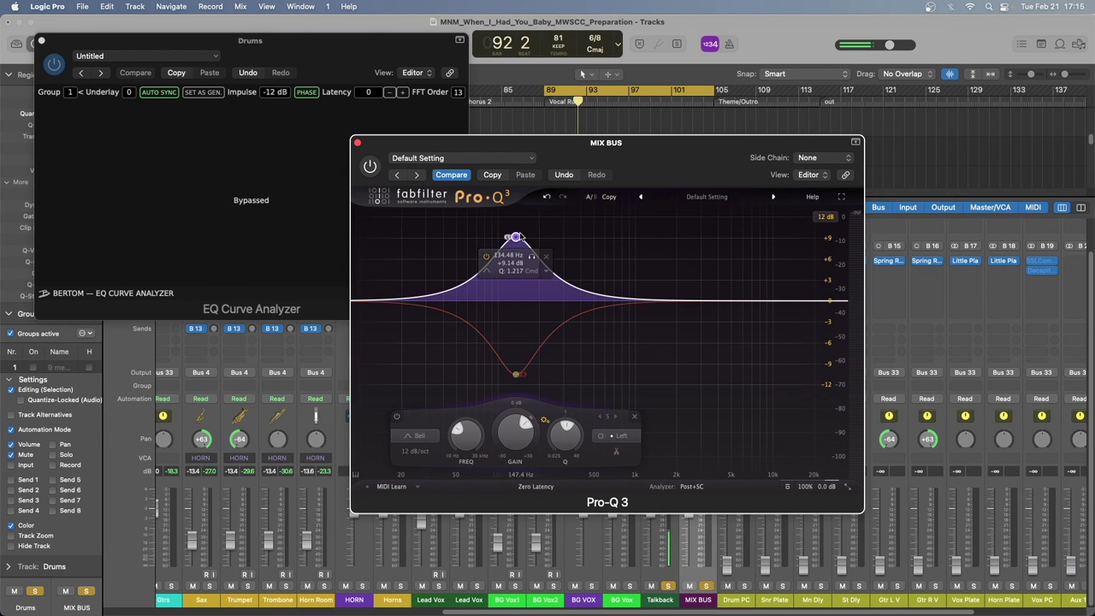
# Play the mix with Pro-Q 3 enabled, moving the Left bell to about -4.3 dB near 707 Hz and the Right bell to a boost near 1.9 kHz
pyautogui.press('space')
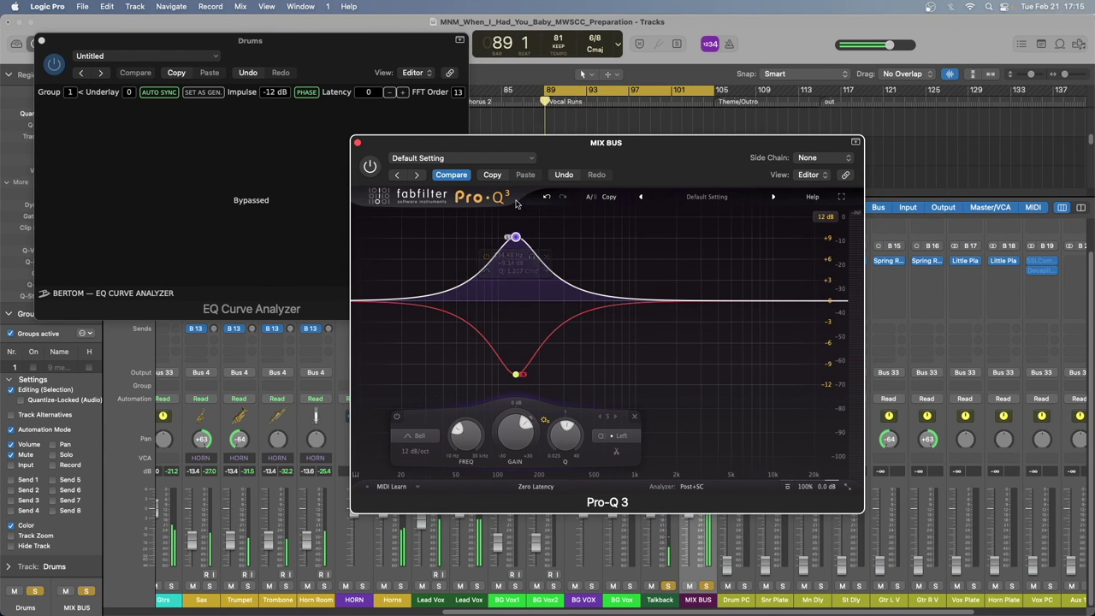
pyautogui.click(370, 166)
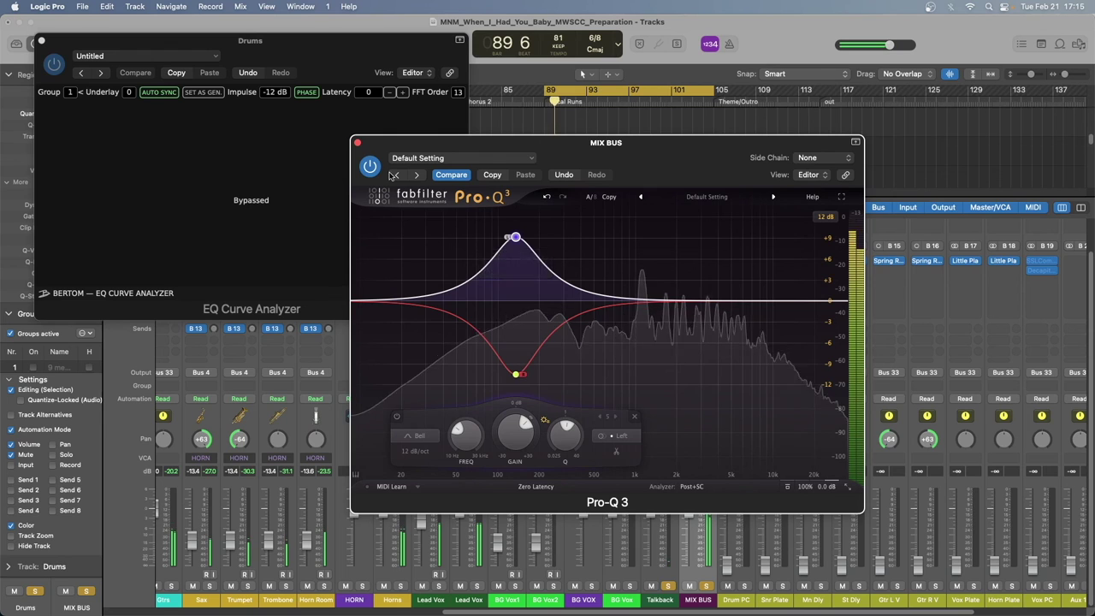
pyautogui.moveTo(515, 237); pyautogui.dragTo(672, 270)
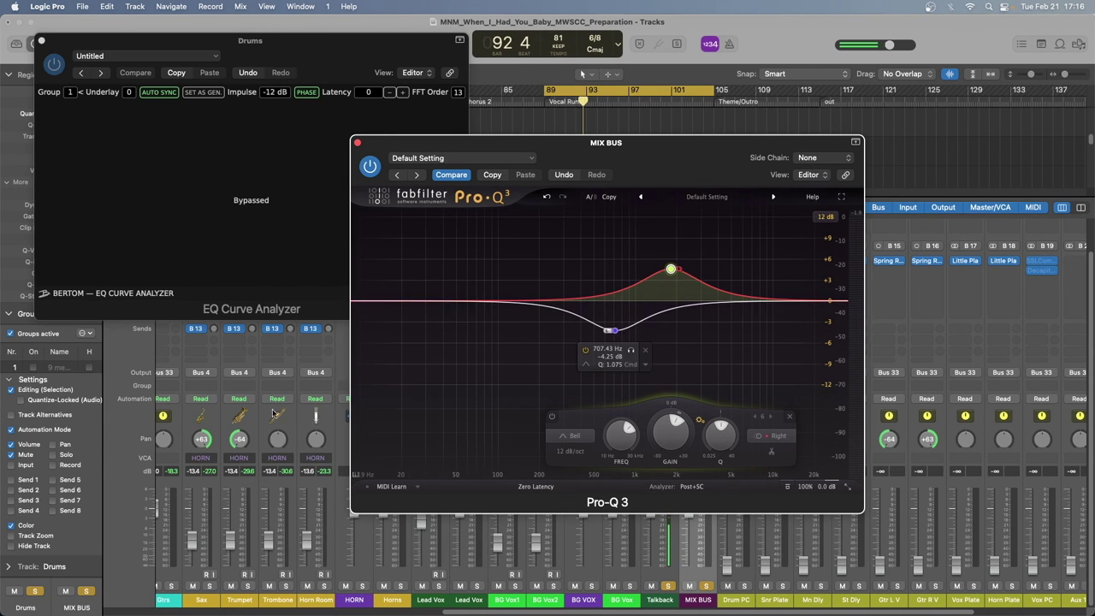
# Close Pro-Q 3 and insert a stereo Channel EQ in the next empty slot of the MIX BUS channel
pyautogui.hscroll(-2, 253, 422)
pyautogui.hscroll(-1, 253, 422)
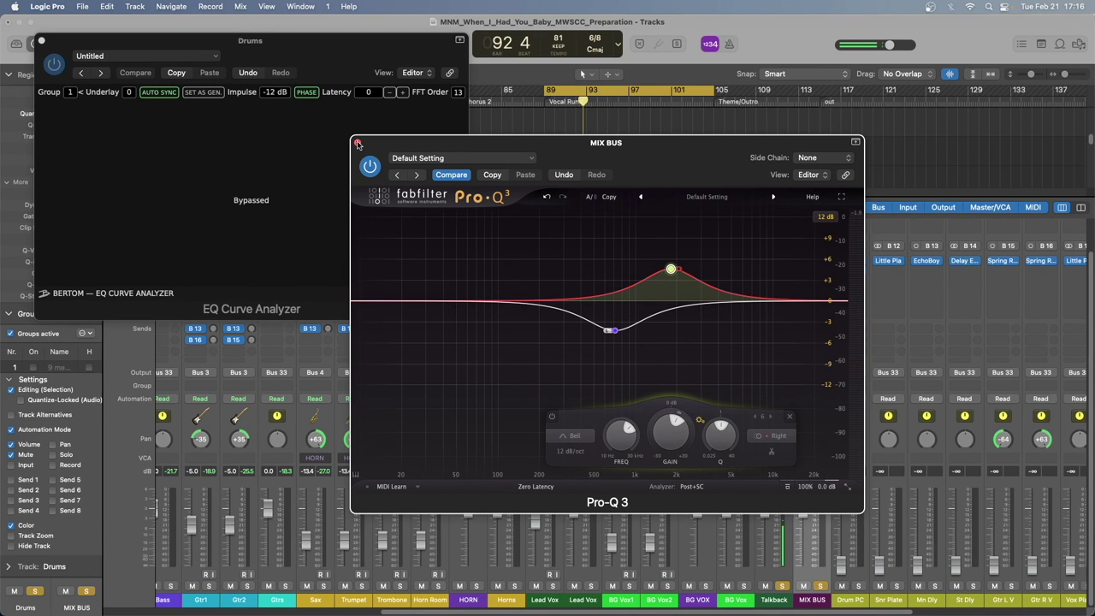
pyautogui.click(358, 143)
pyautogui.click(809, 310)
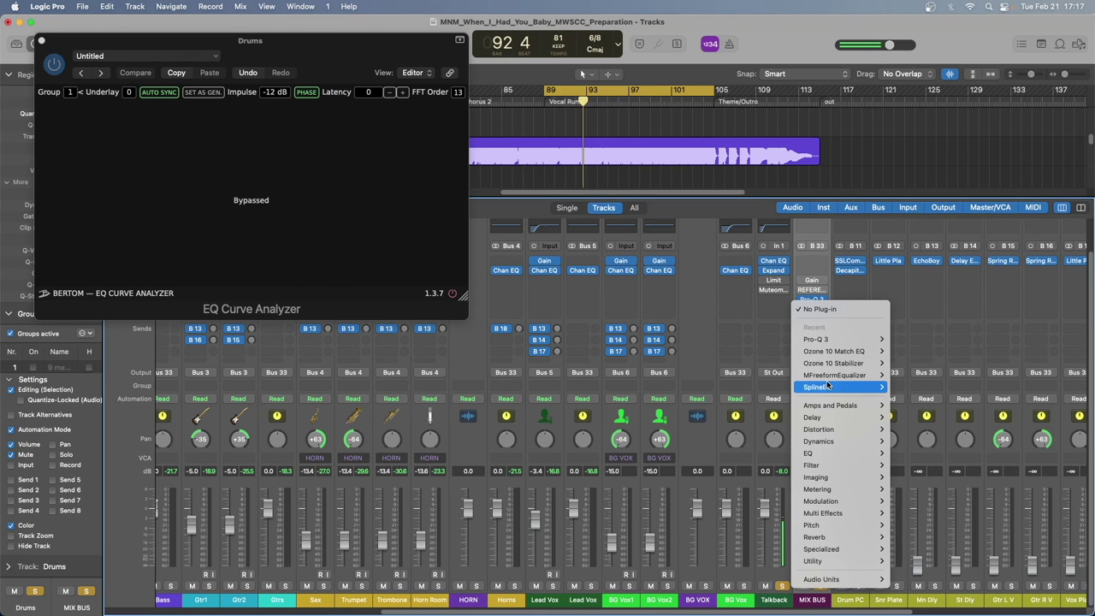
pyautogui.moveTo(819, 454)
pyautogui.moveTo(914, 453)
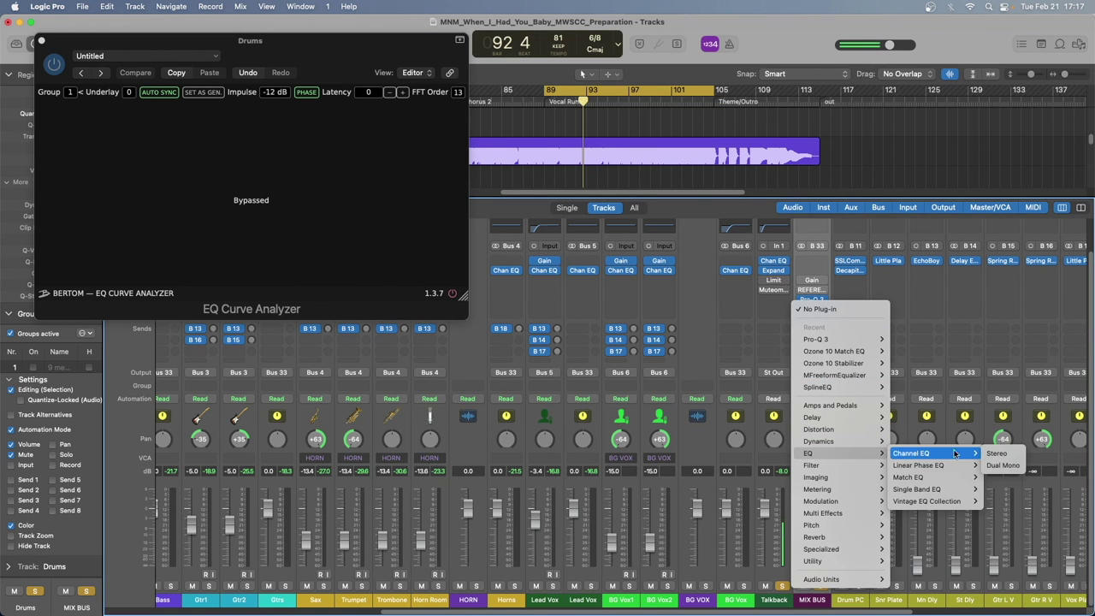
pyautogui.click(998, 454)
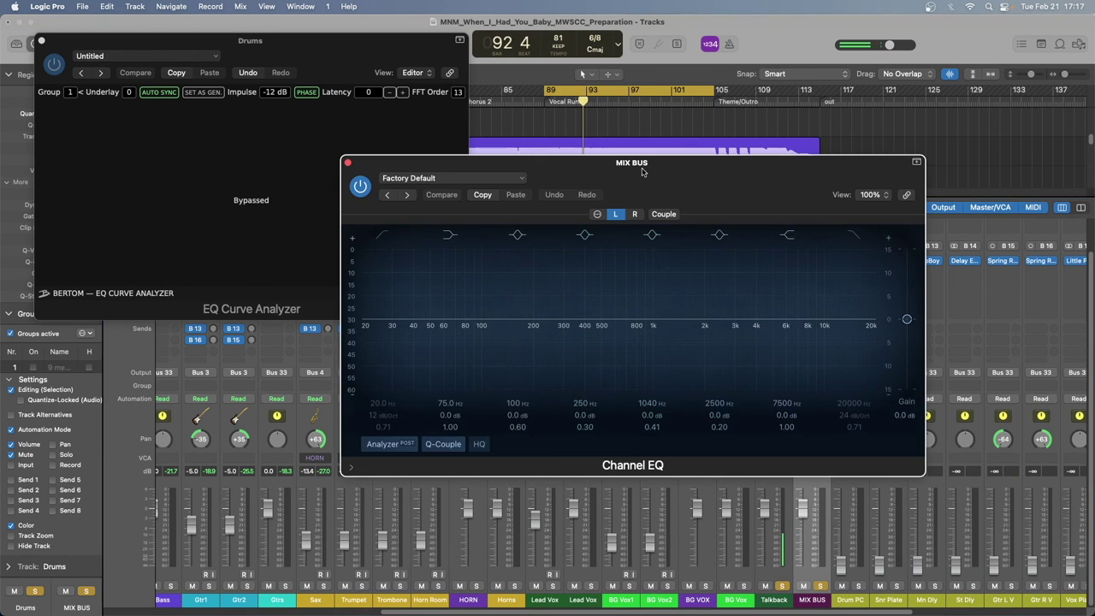
pyautogui.moveTo(643, 172); pyautogui.dragTo(558, 143)
# Boost the left channel about 5 dB at 400 and 3160 Hz; cut the right 5.6 dB near 1250 Hz and boost it 7 dB near 380 Hz
pyautogui.moveTo(469, 291); pyautogui.dragTo(508, 262)
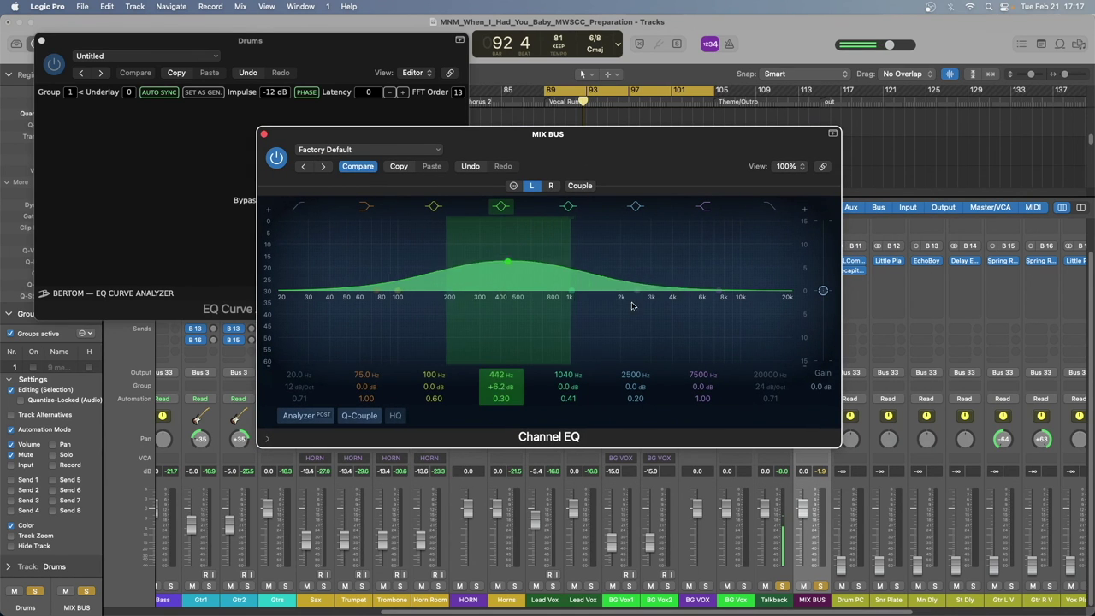
pyautogui.moveTo(632, 300); pyautogui.dragTo(657, 261)
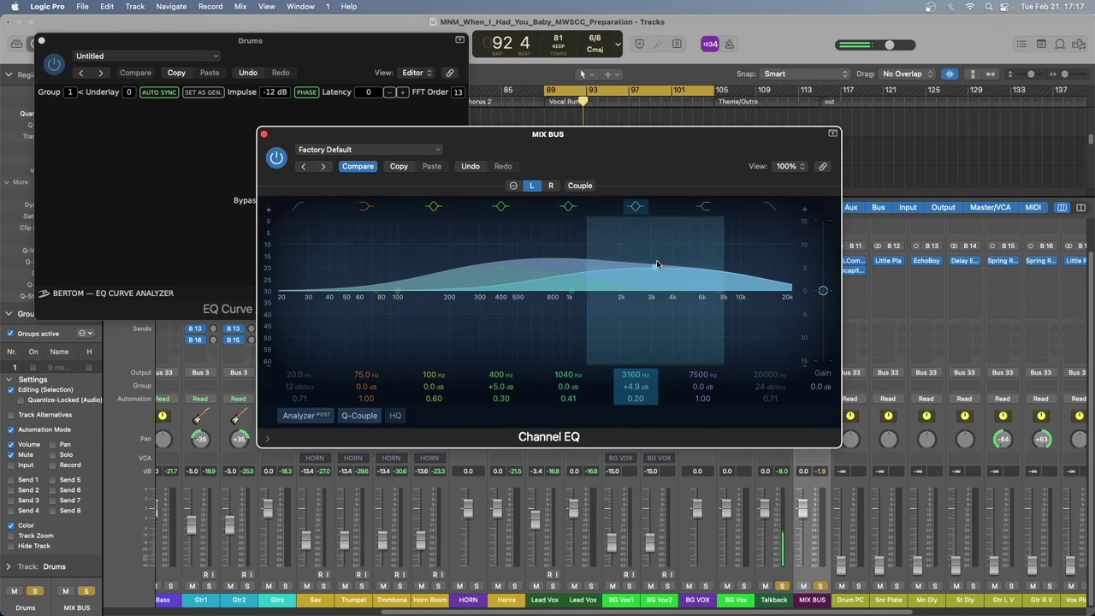
pyautogui.click(550, 186)
pyautogui.moveTo(568, 292); pyautogui.dragTo(586, 324)
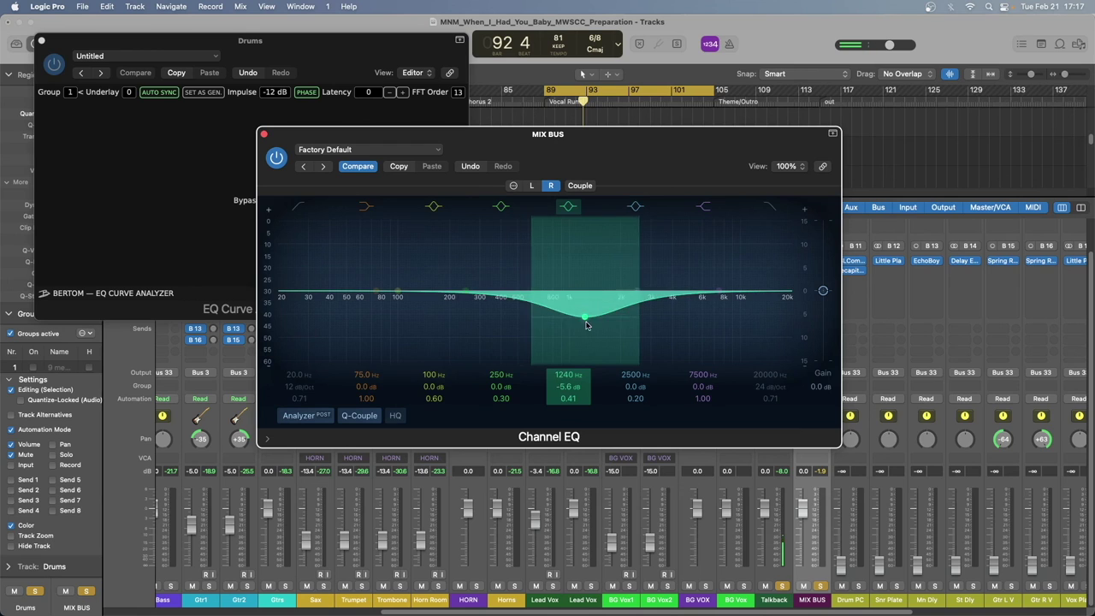
pyautogui.moveTo(469, 295); pyautogui.dragTo(498, 254)
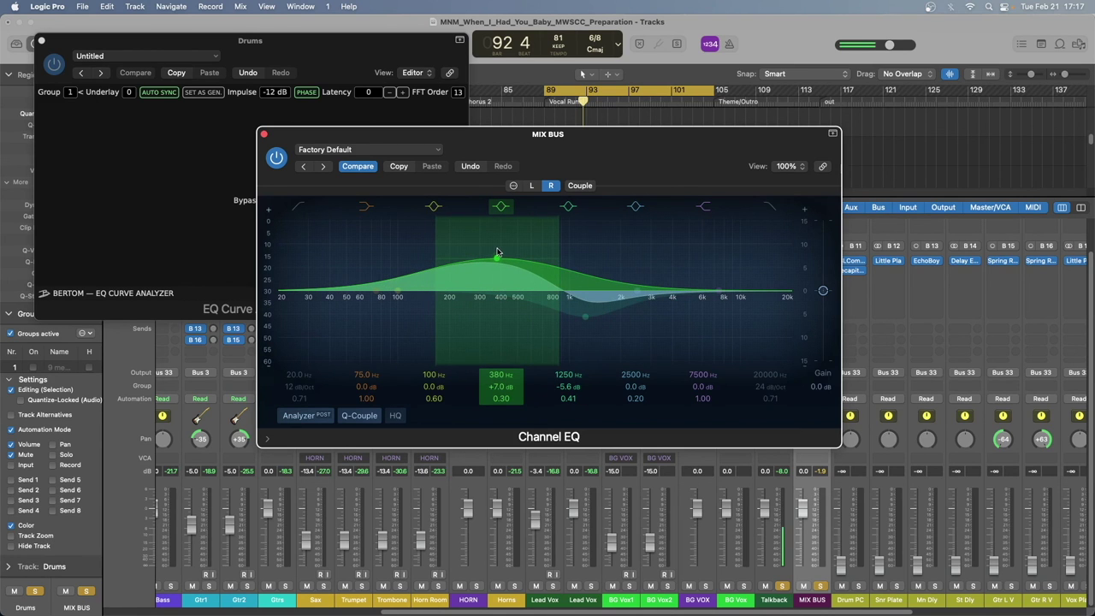
# Couple the Channel EQ's left and right channels, compare both curves, and disable the 1250 Hz and 380 Hz bells
pyautogui.click(580, 185)
pyautogui.click(531, 185)
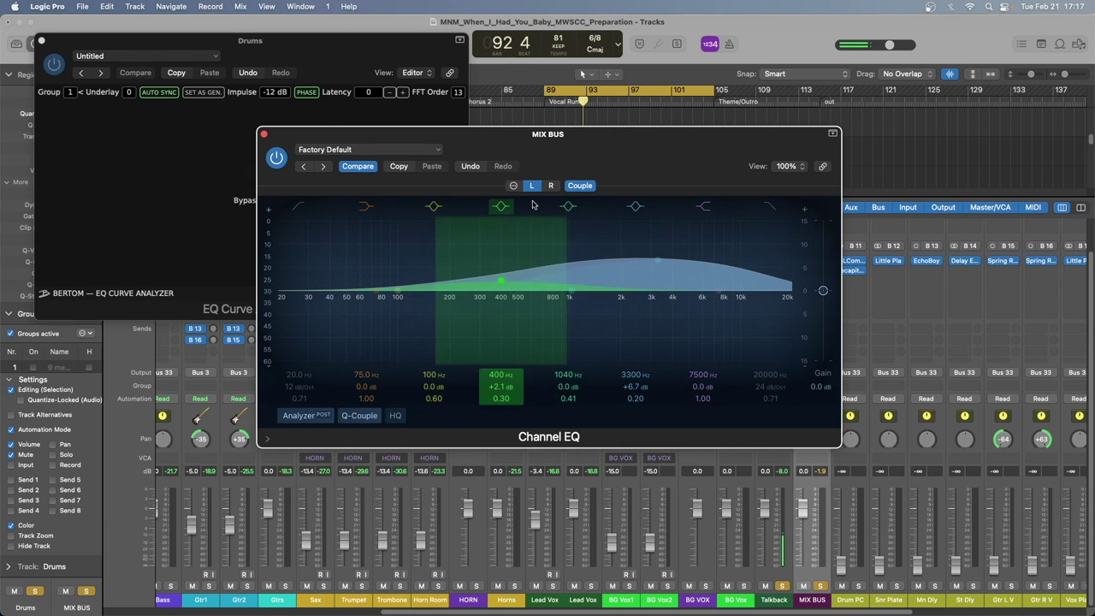
pyautogui.click(550, 186)
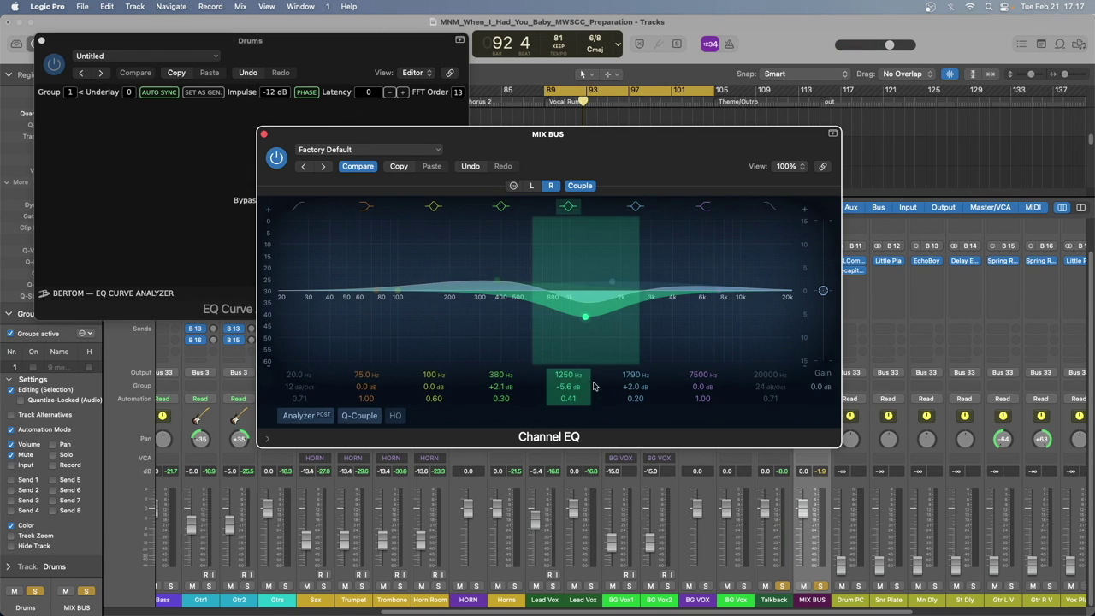
pyautogui.click(568, 206)
pyautogui.click(500, 206)
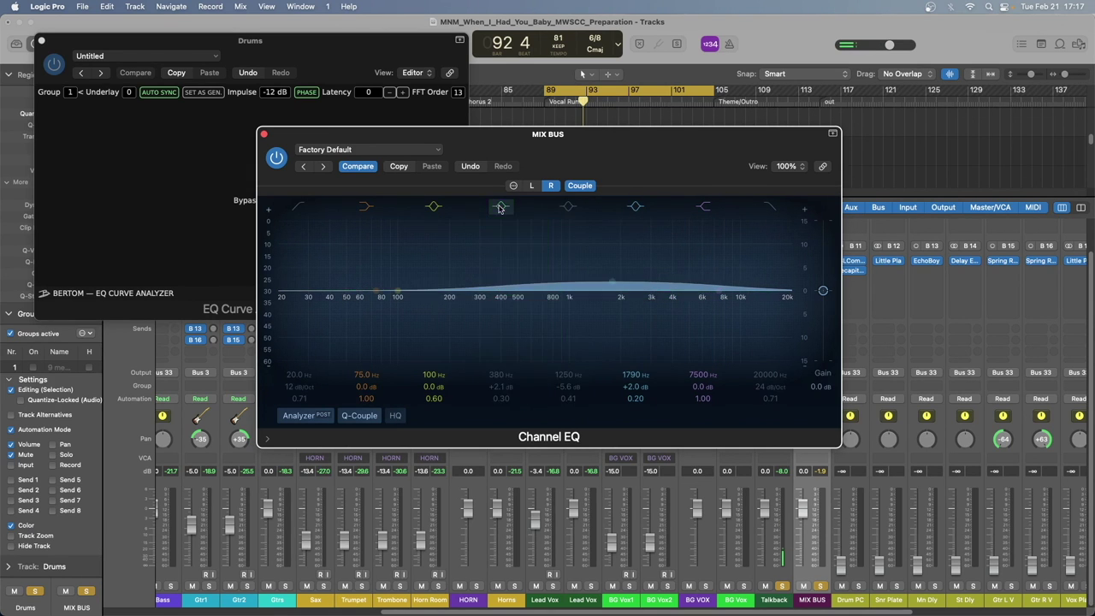
# Disable the 1790 Hz bell, re-enable the 1250 Hz bell at +10.0 dB on the right channel, and check the left channel's curve
pyautogui.click(532, 185)
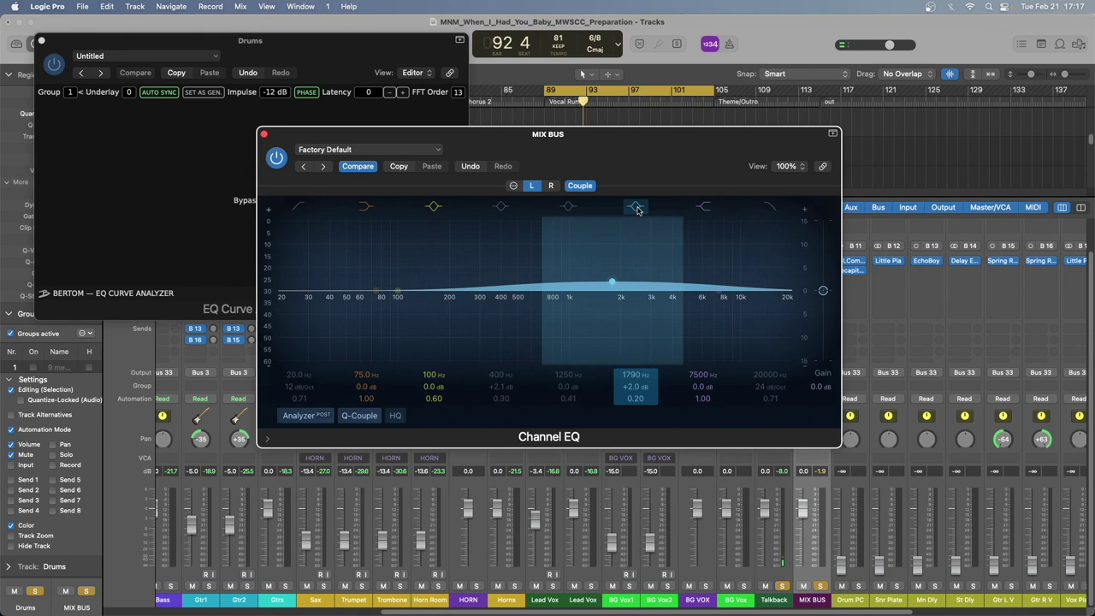
pyautogui.click(550, 185)
pyautogui.click(568, 206)
pyautogui.moveTo(585, 318); pyautogui.dragTo(585, 244)
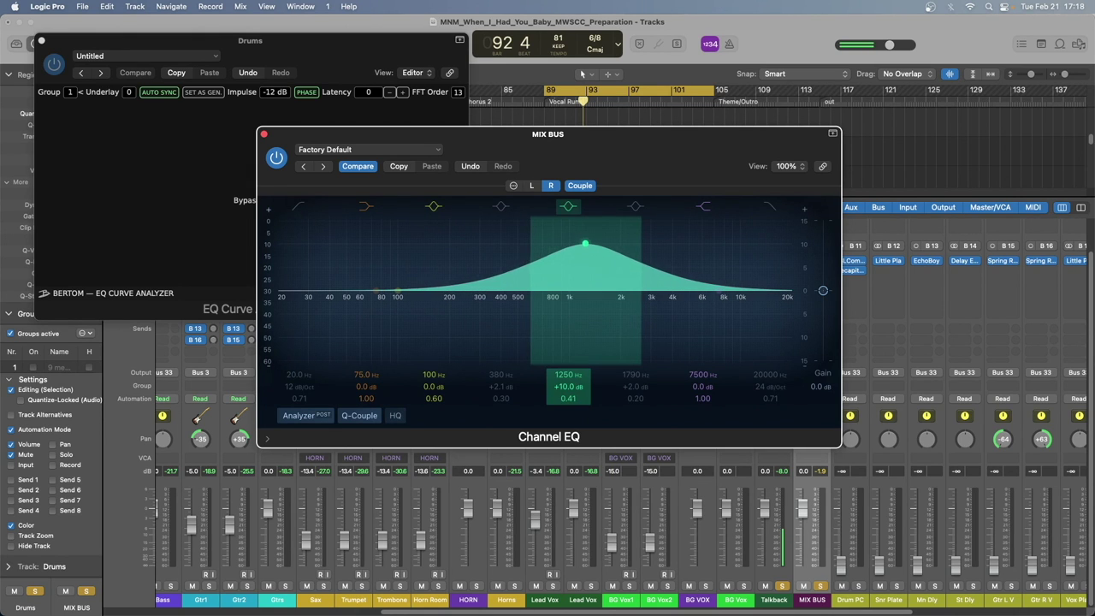
pyautogui.click(532, 186)
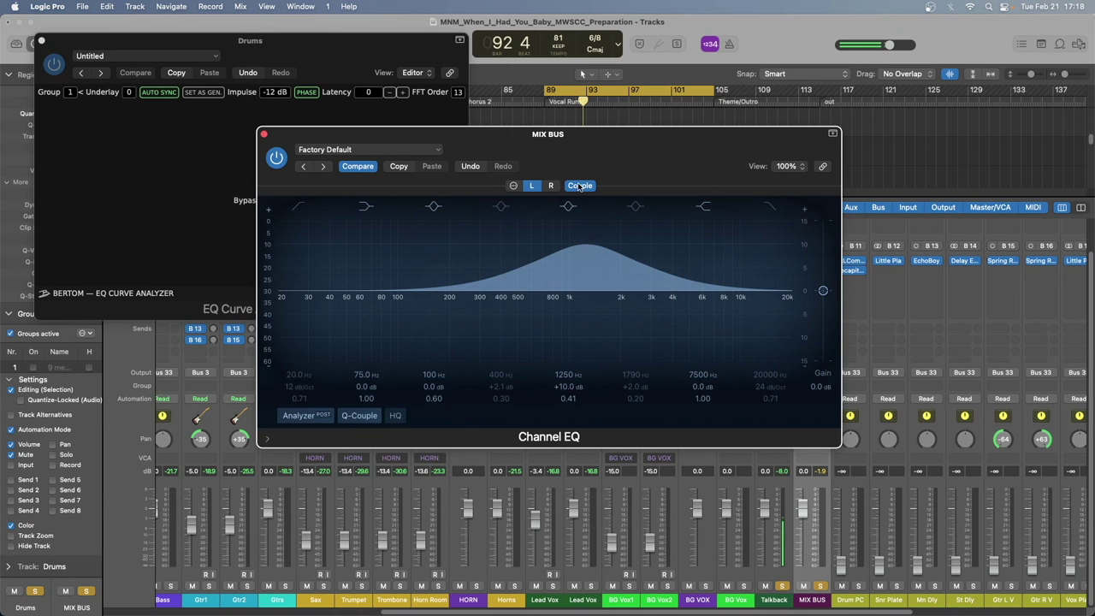
# Switch the MIX BUS Channel EQ's processing from Stereo to Mid/Side and shift its window clear of the analyzer's edge
pyautogui.click(514, 186)
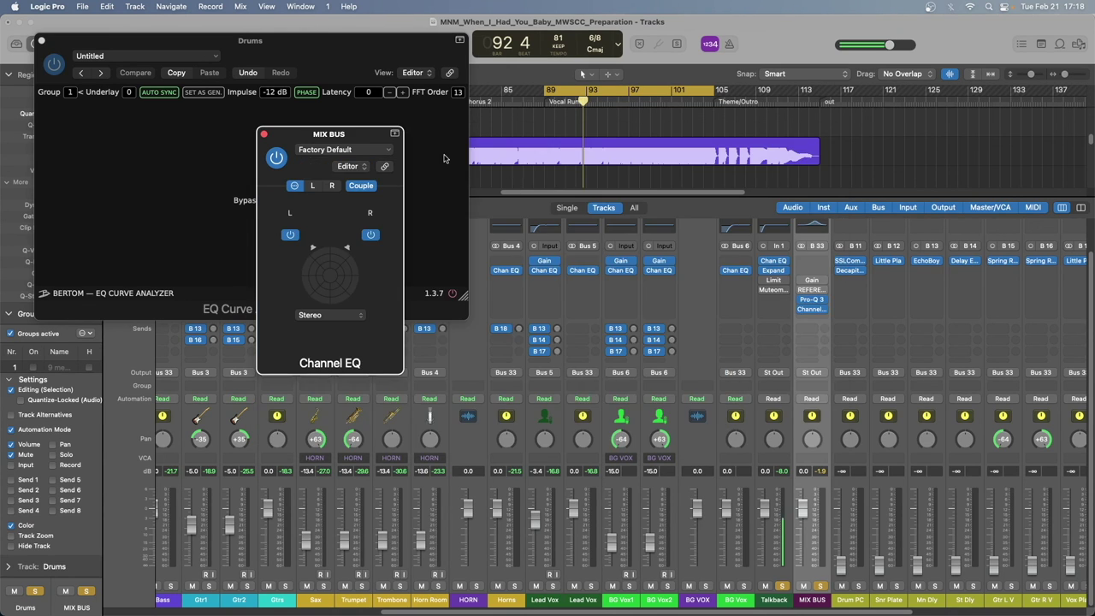
pyautogui.moveTo(349, 138); pyautogui.dragTo(388, 156)
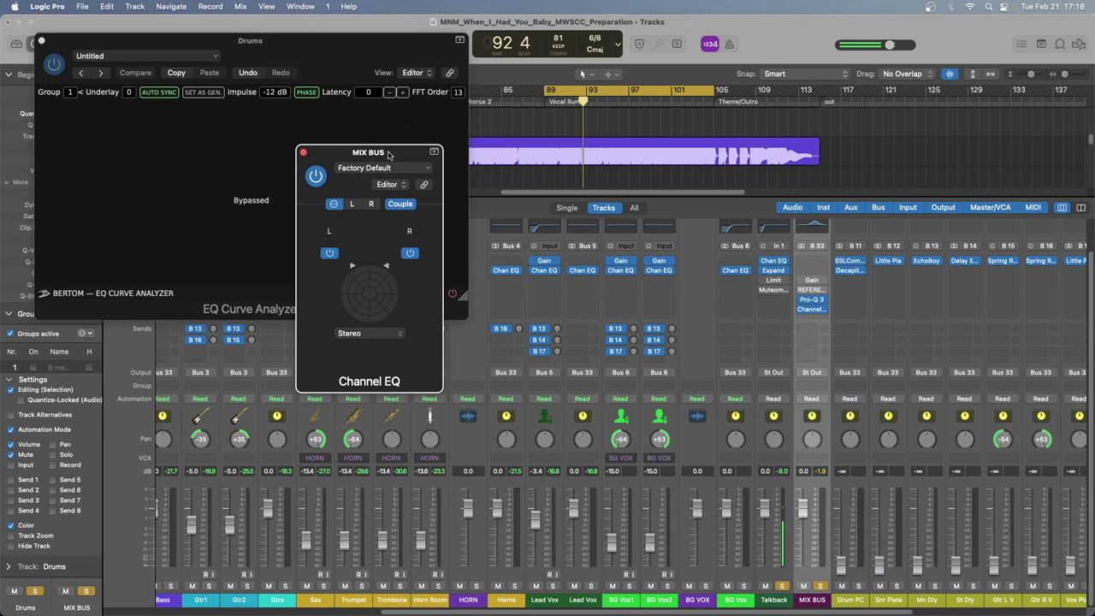
pyautogui.click(375, 334)
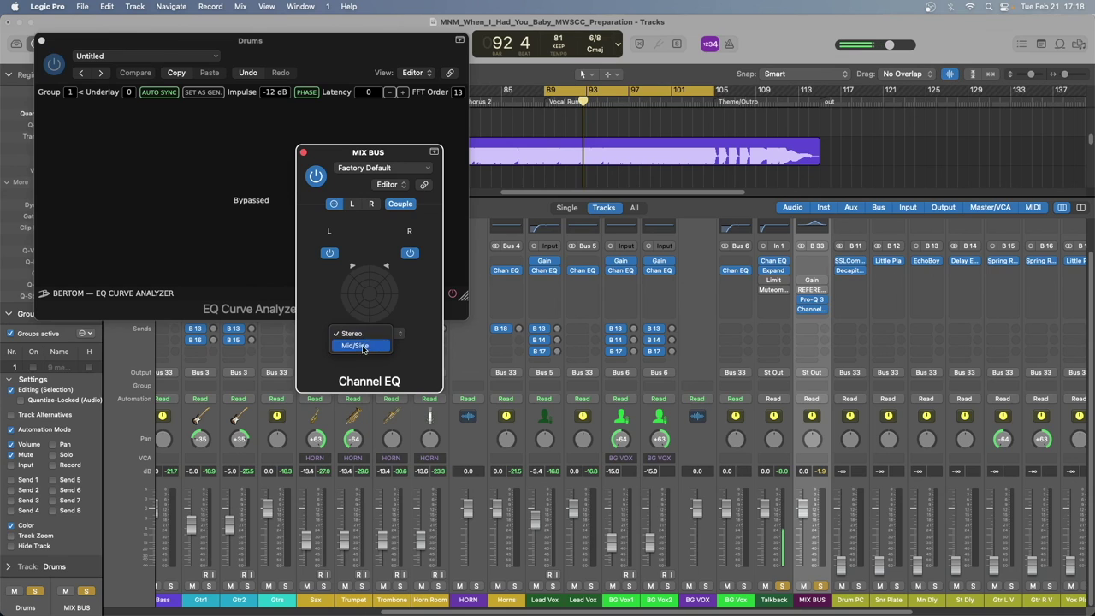
pyautogui.click(364, 346)
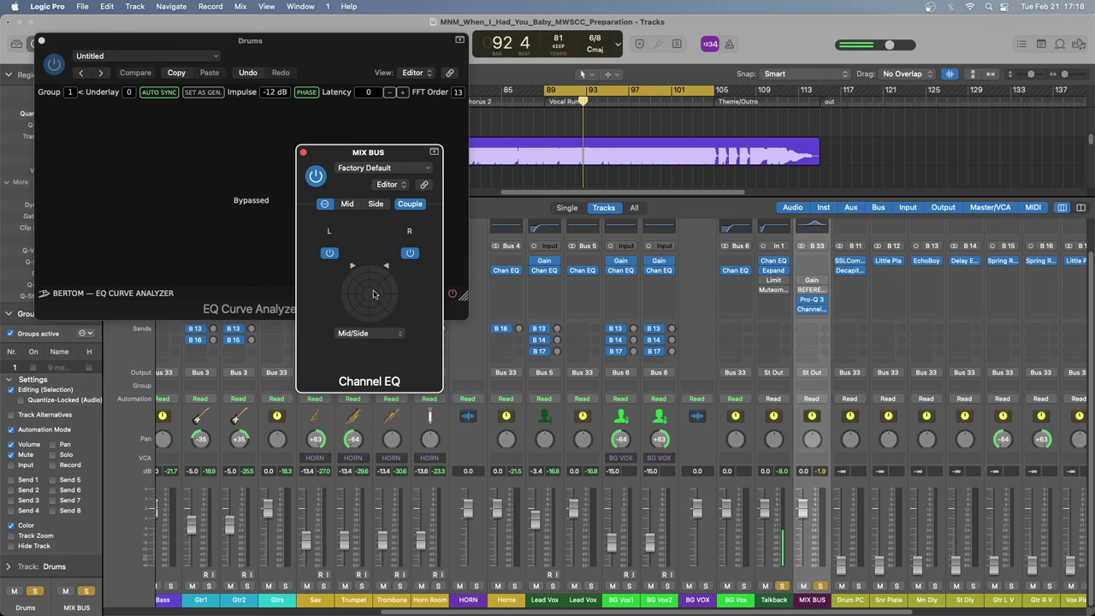
# Uncouple the mid and side curves, setting the mid bell to +9.5 dB at 468 Hz and the side bell to -4.1 dB at 2880 Hz
pyautogui.click(346, 203)
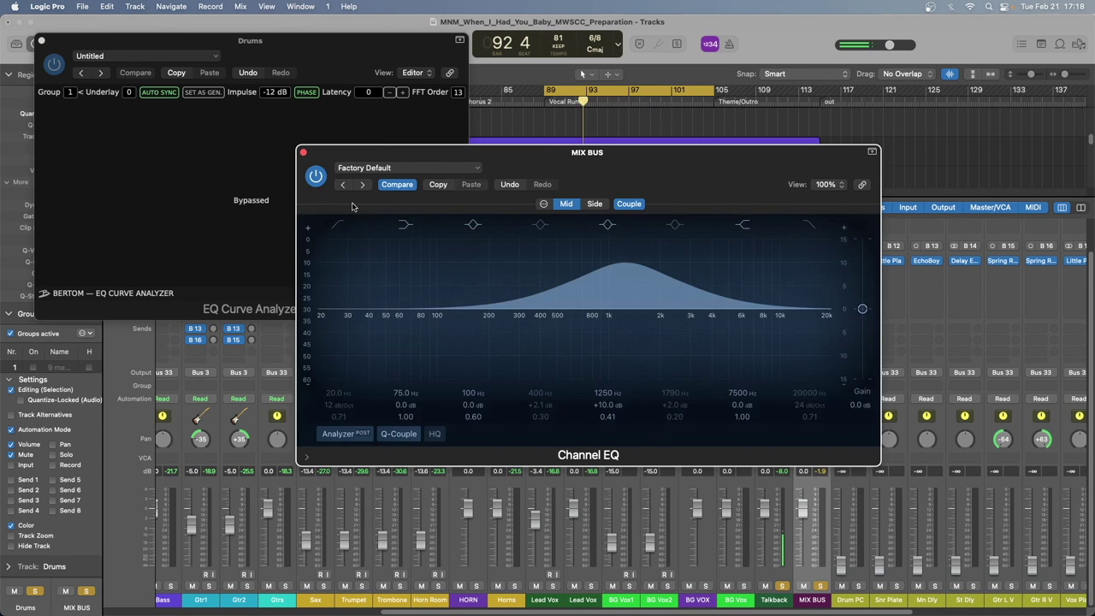
pyautogui.moveTo(627, 264); pyautogui.dragTo(604, 276)
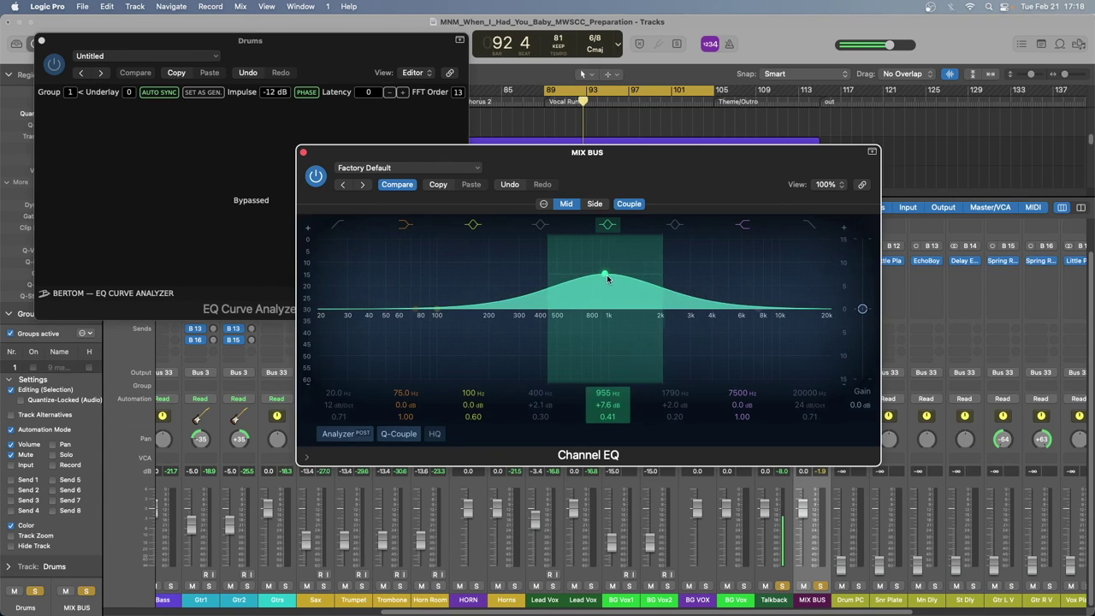
pyautogui.click(630, 204)
pyautogui.click(595, 203)
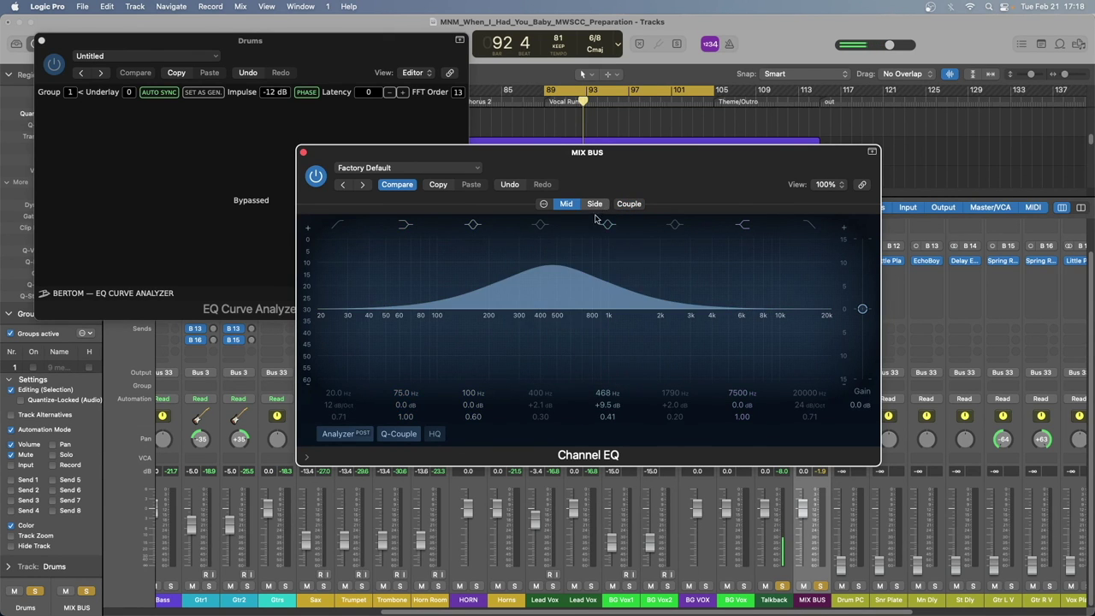
pyautogui.moveTo(610, 276); pyautogui.dragTo(689, 343)
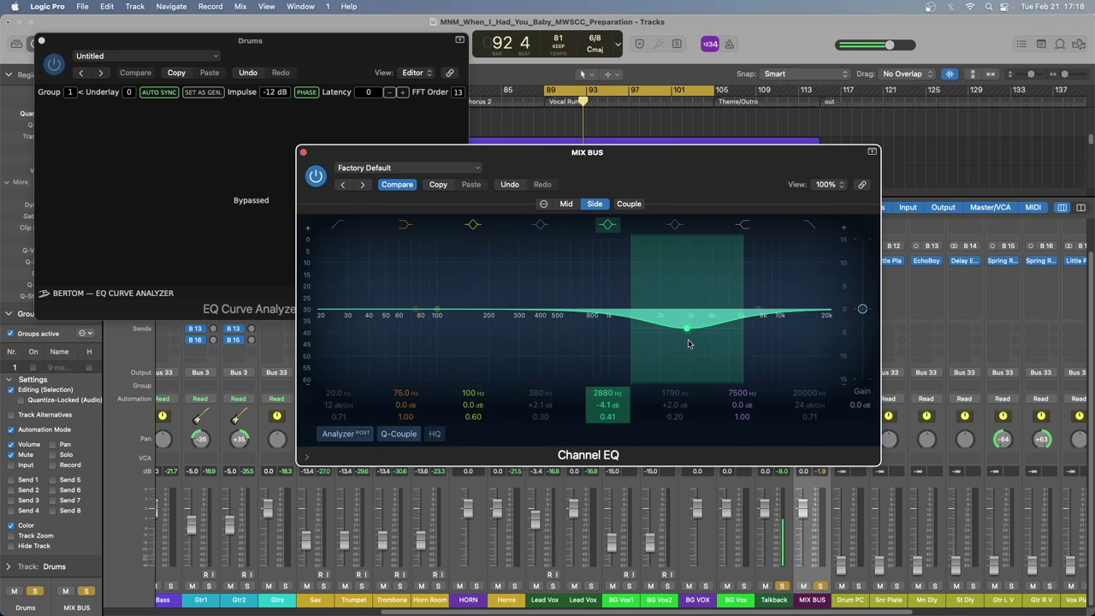